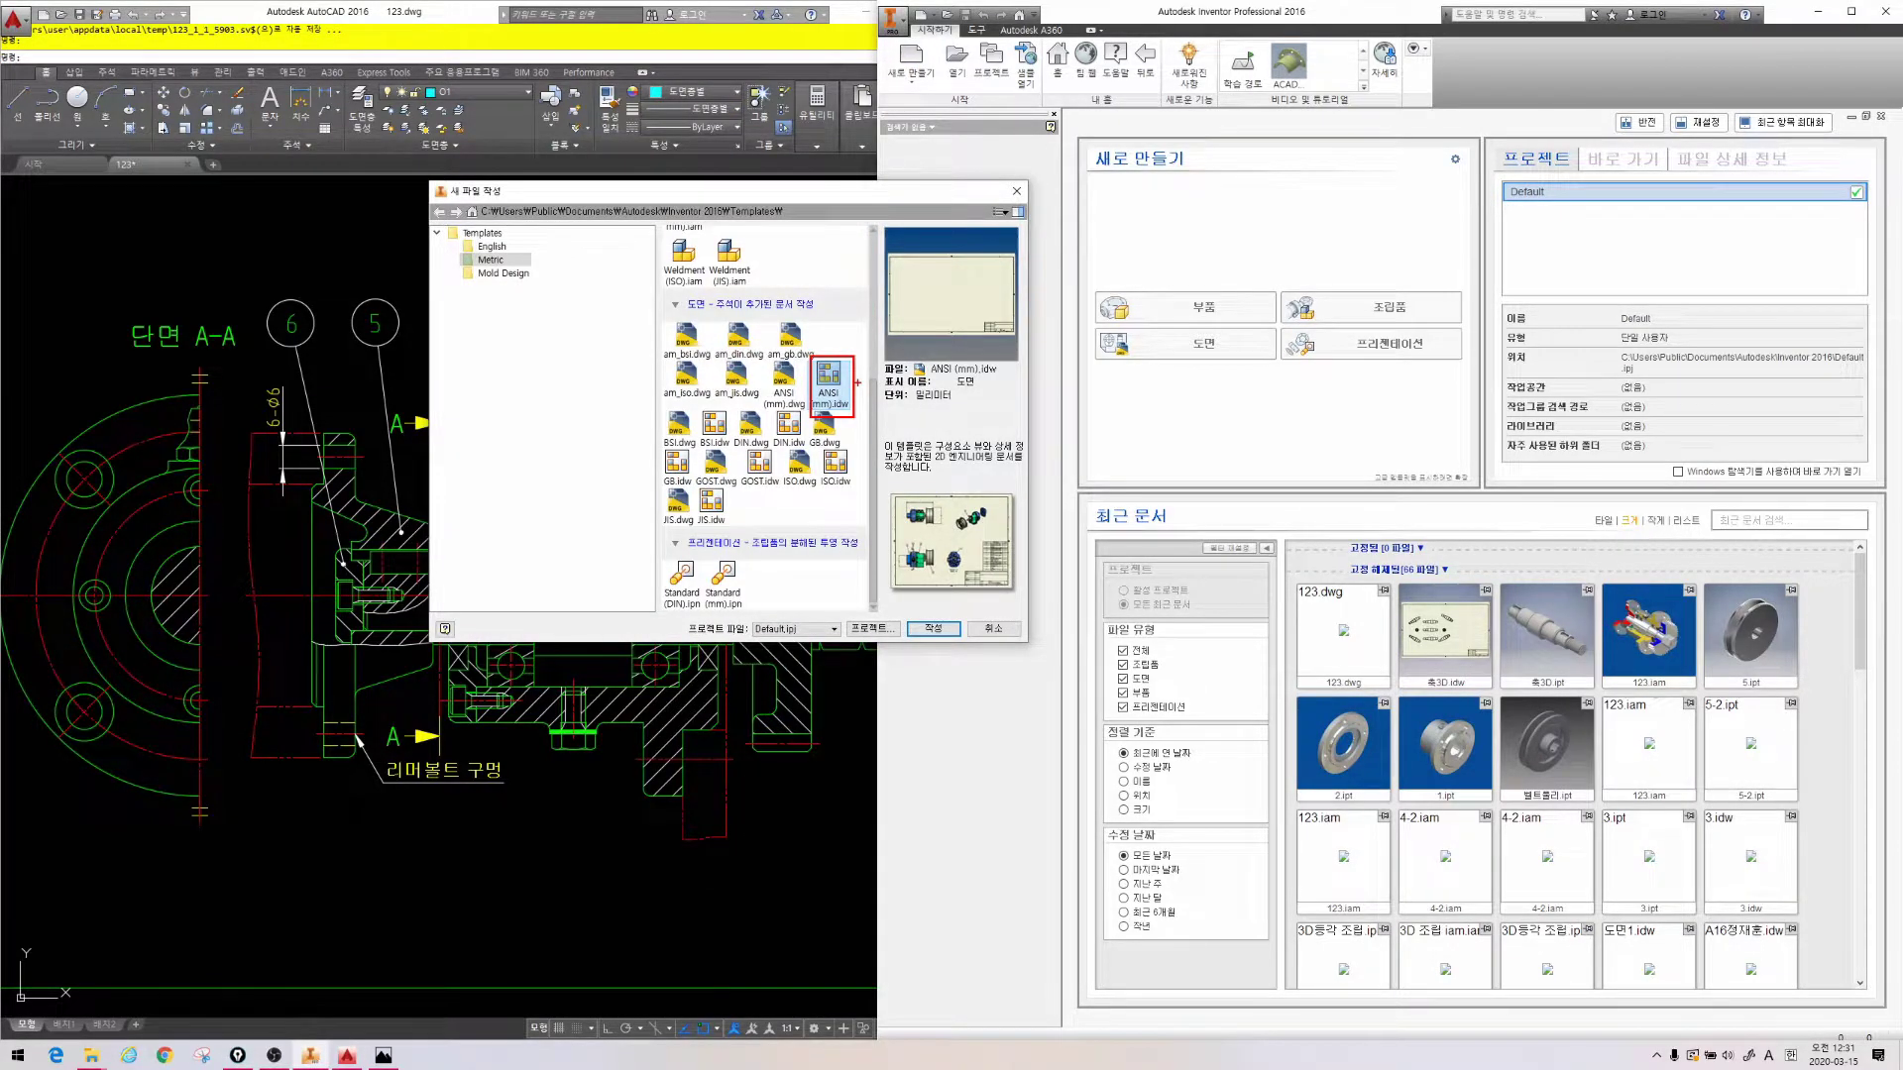
Create a new drawing from the metric ANSI (mm).idw template and maximize the Inventor window
{"action": "left_click_drag", "start_coordinate": [904, 401], "coordinate": [967, 402]}
{"action": "left_click_drag", "start_coordinate": [852, 458], "coordinate": [819, 488]}
{"action": "key", "text": "Escape"}
{"action": "double_click", "coordinate": [823, 393]}
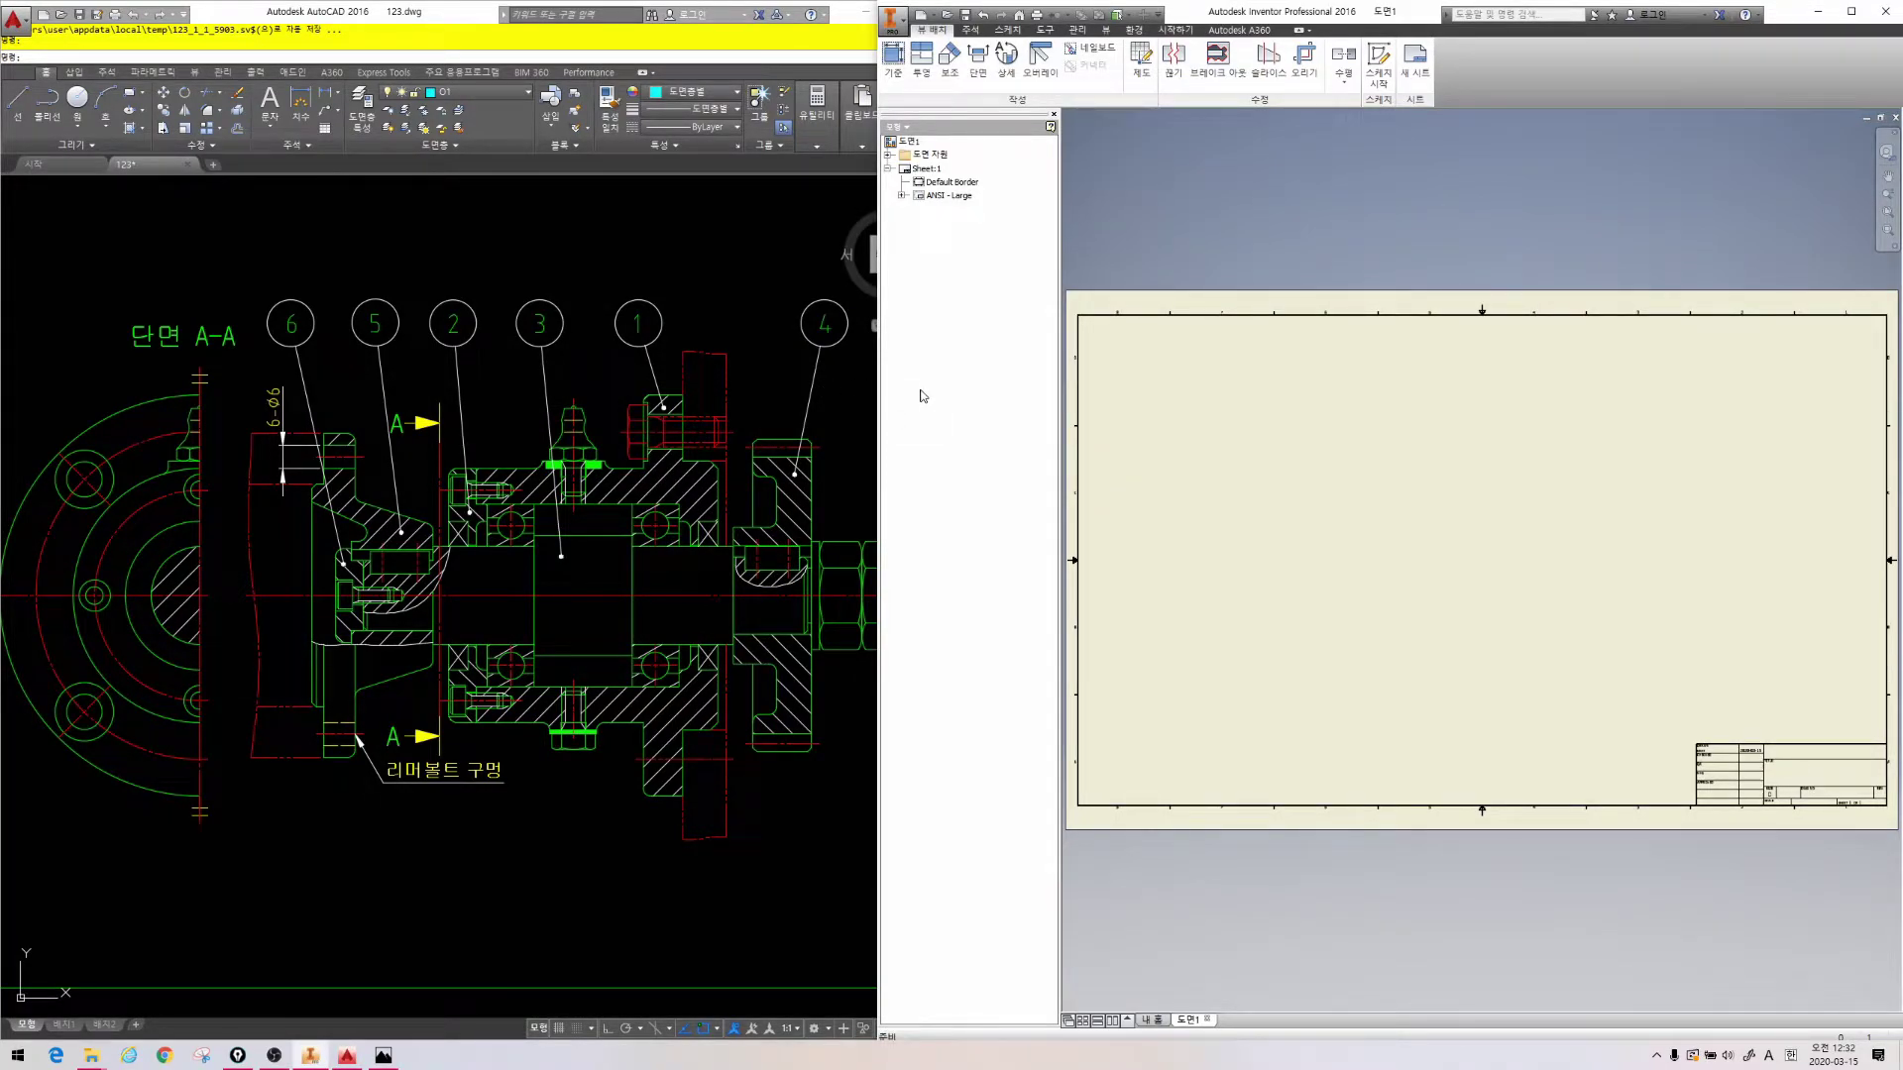
{"action": "key", "text": "super+Up"}
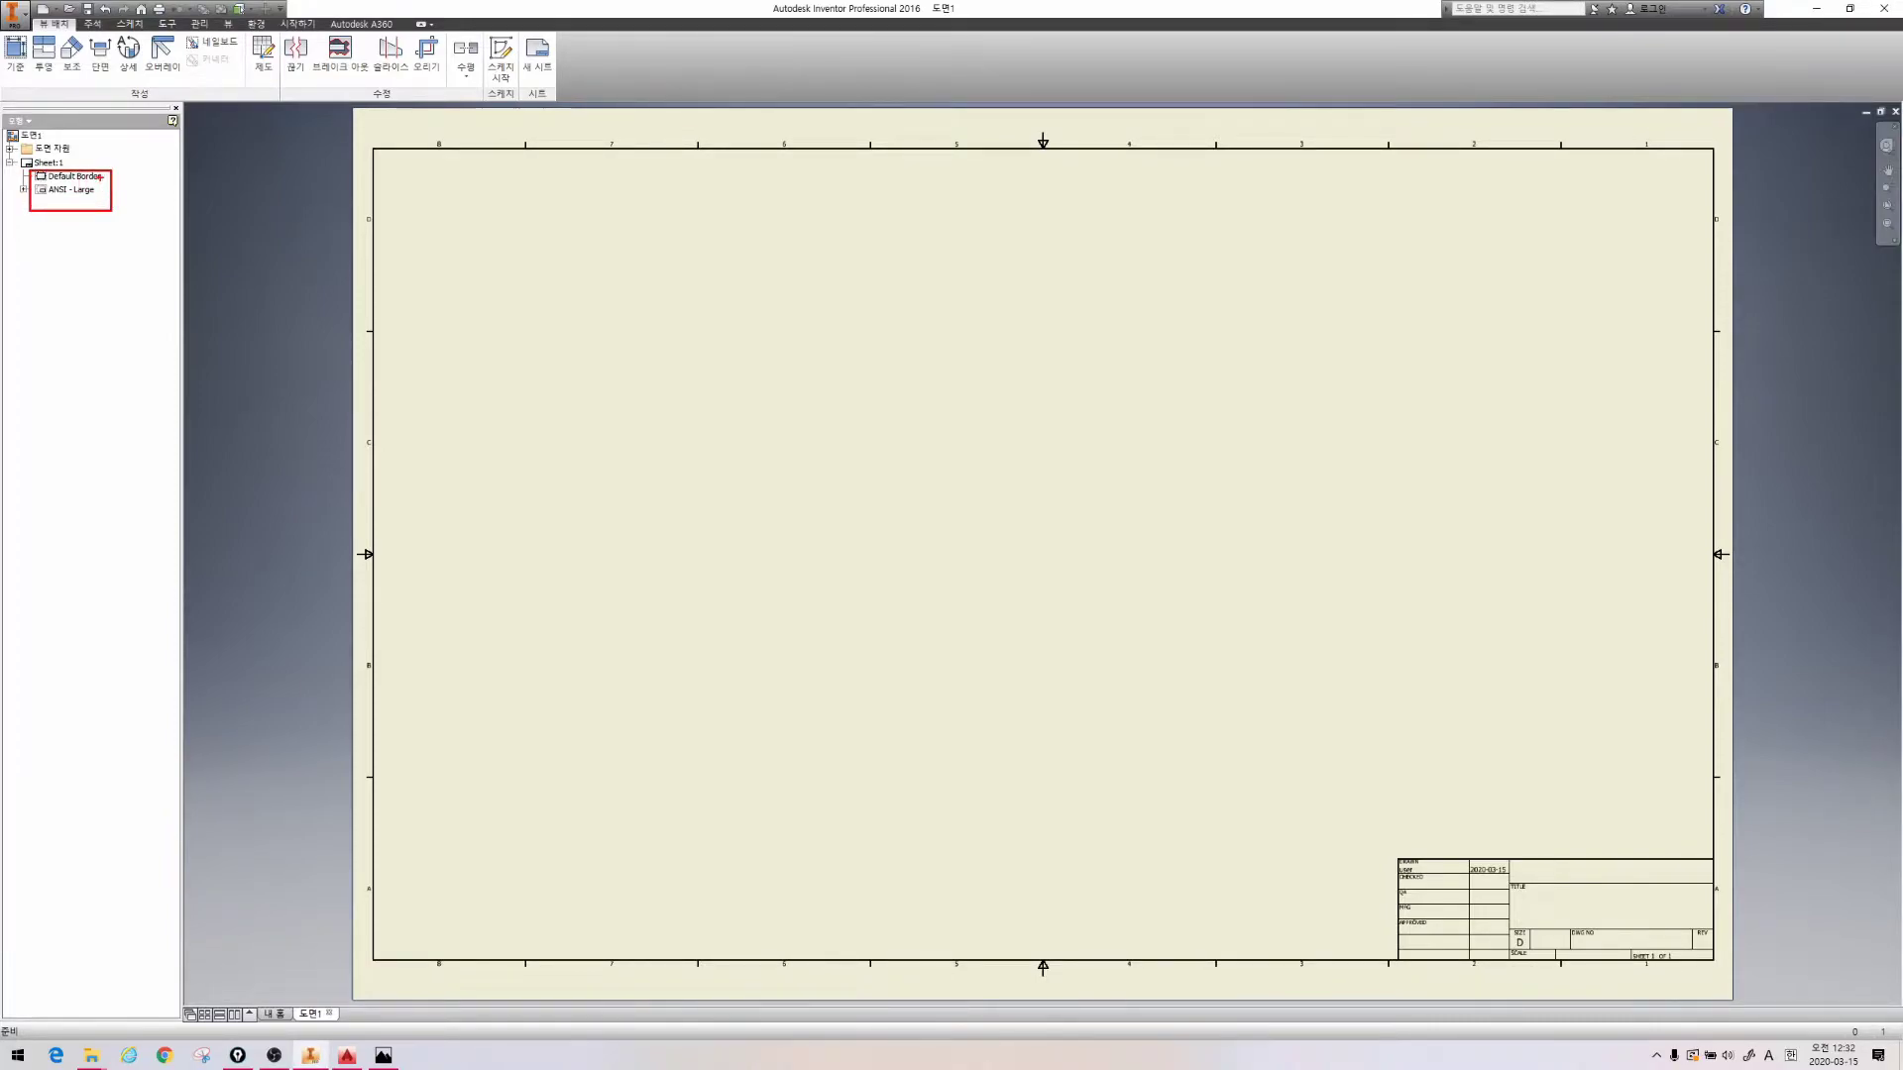
Delete the default border and the ANSI - Large title block from the sheet
{"action": "left_click_drag", "start_coordinate": [101, 176], "coordinate": [381, 177]}
{"action": "mouse_move", "coordinate": [99, 191]}
{"action": "left_mouse_down"}
{"action": "mouse_move", "coordinate": [645, 455]}
{"action": "mouse_move", "coordinate": [1180, 663]}
{"action": "mouse_move", "coordinate": [1419, 885]}
{"action": "left_mouse_up"}
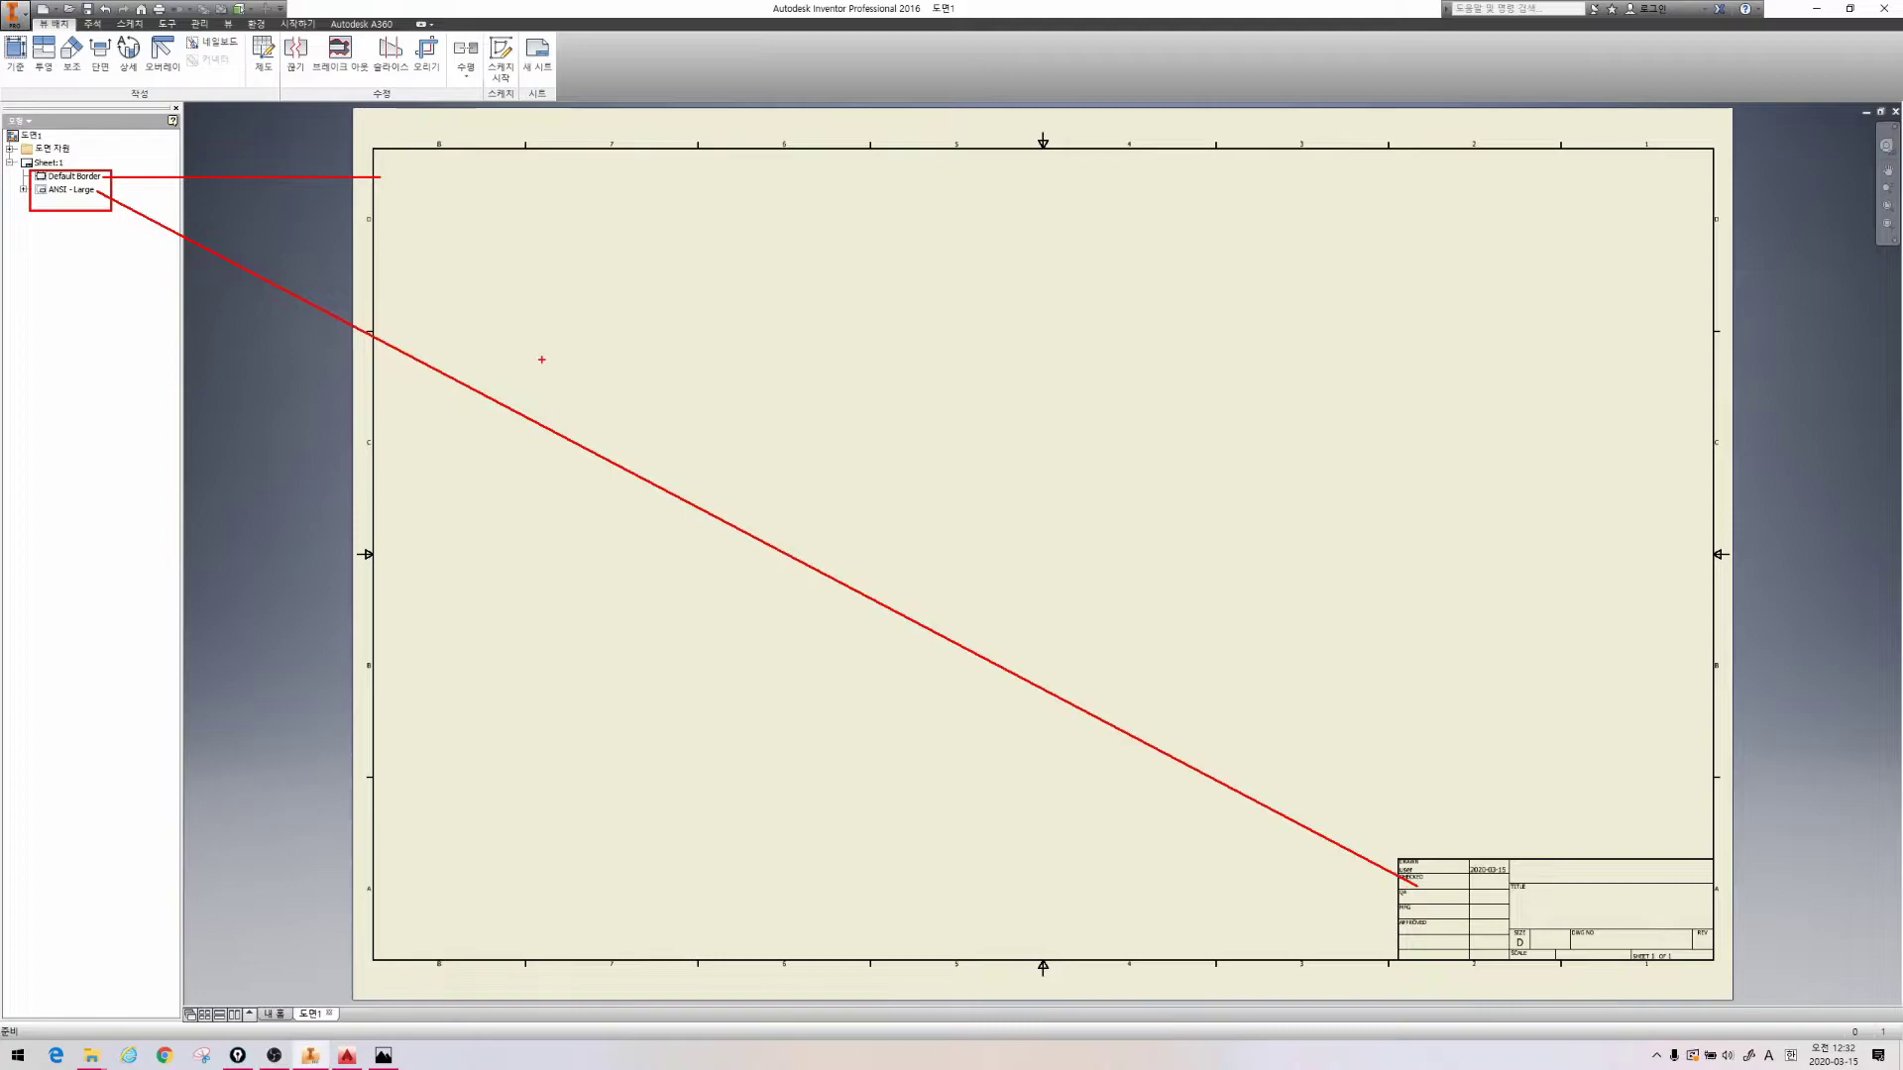
{"action": "key", "text": "Escape"}
{"action": "right_click", "coordinate": [87, 179]}
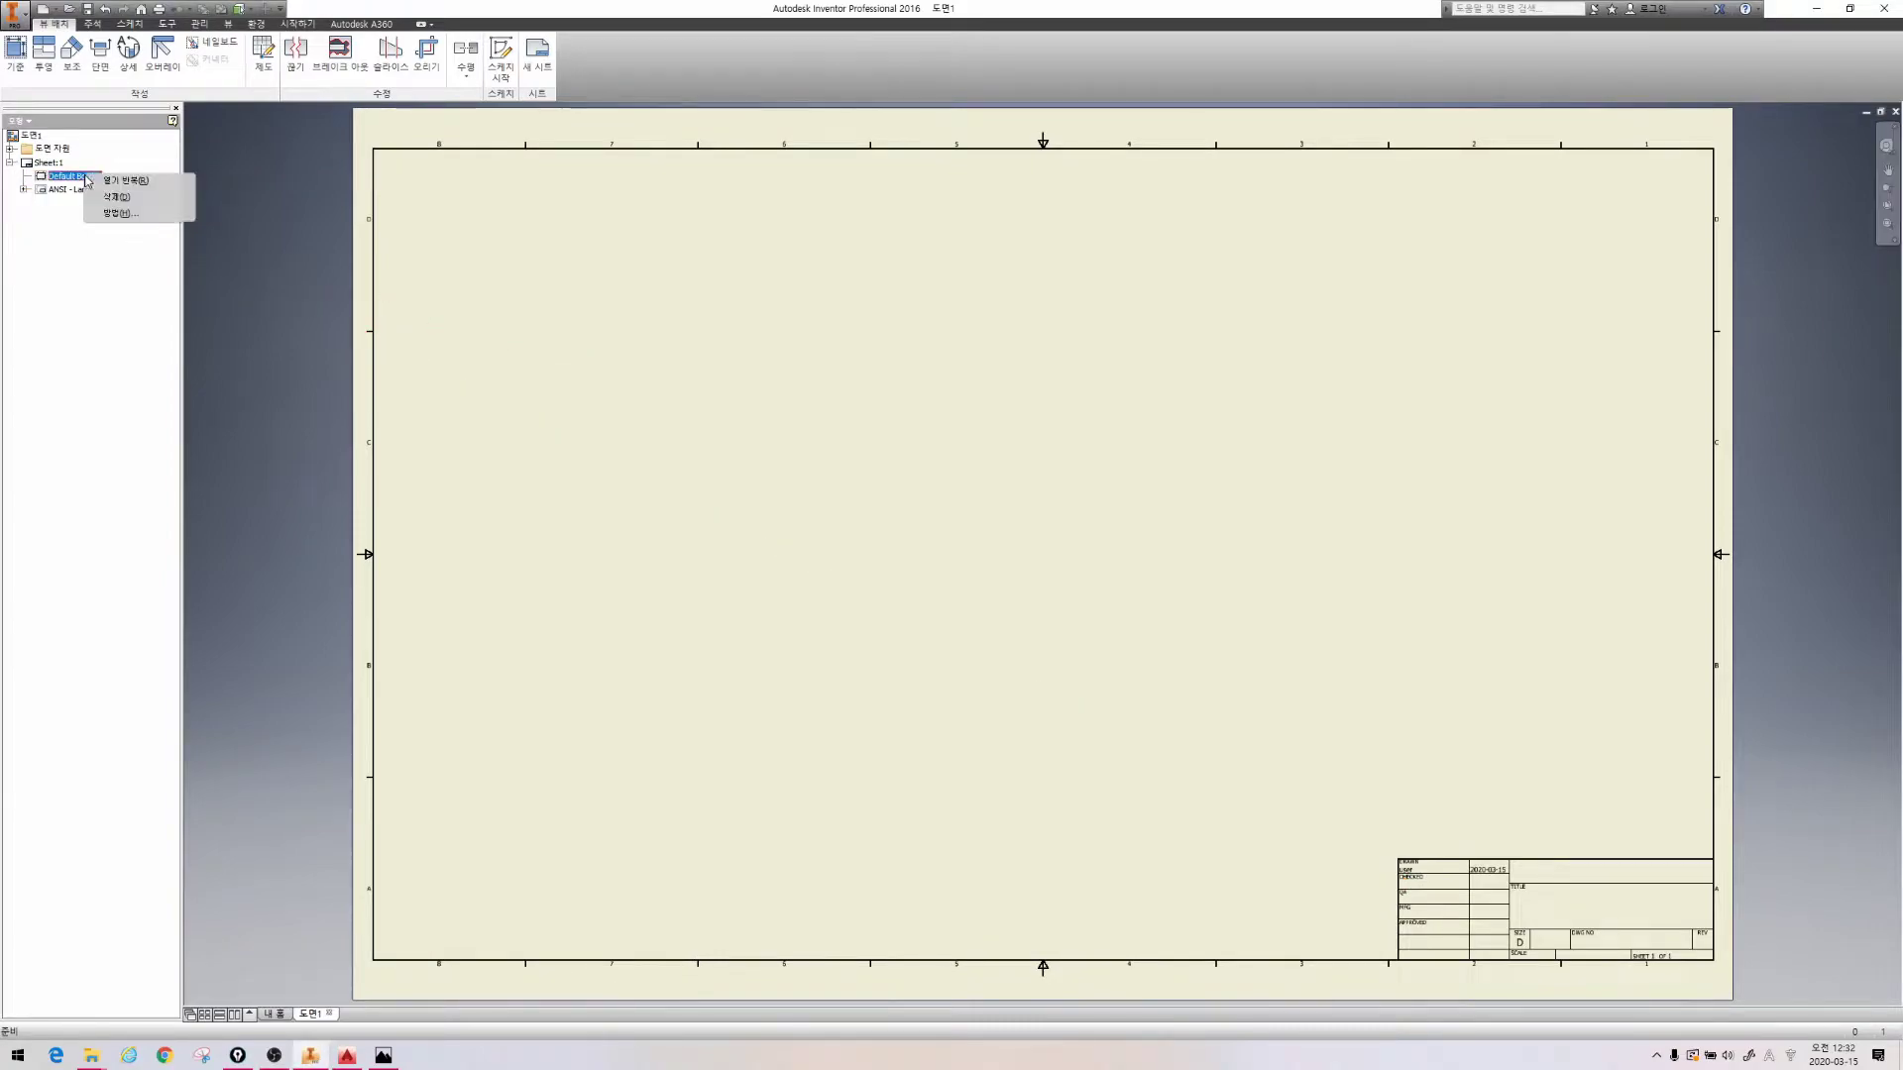
{"action": "left_click", "coordinate": [116, 196]}
{"action": "right_click", "coordinate": [67, 179]}
{"action": "left_click", "coordinate": [99, 204]}
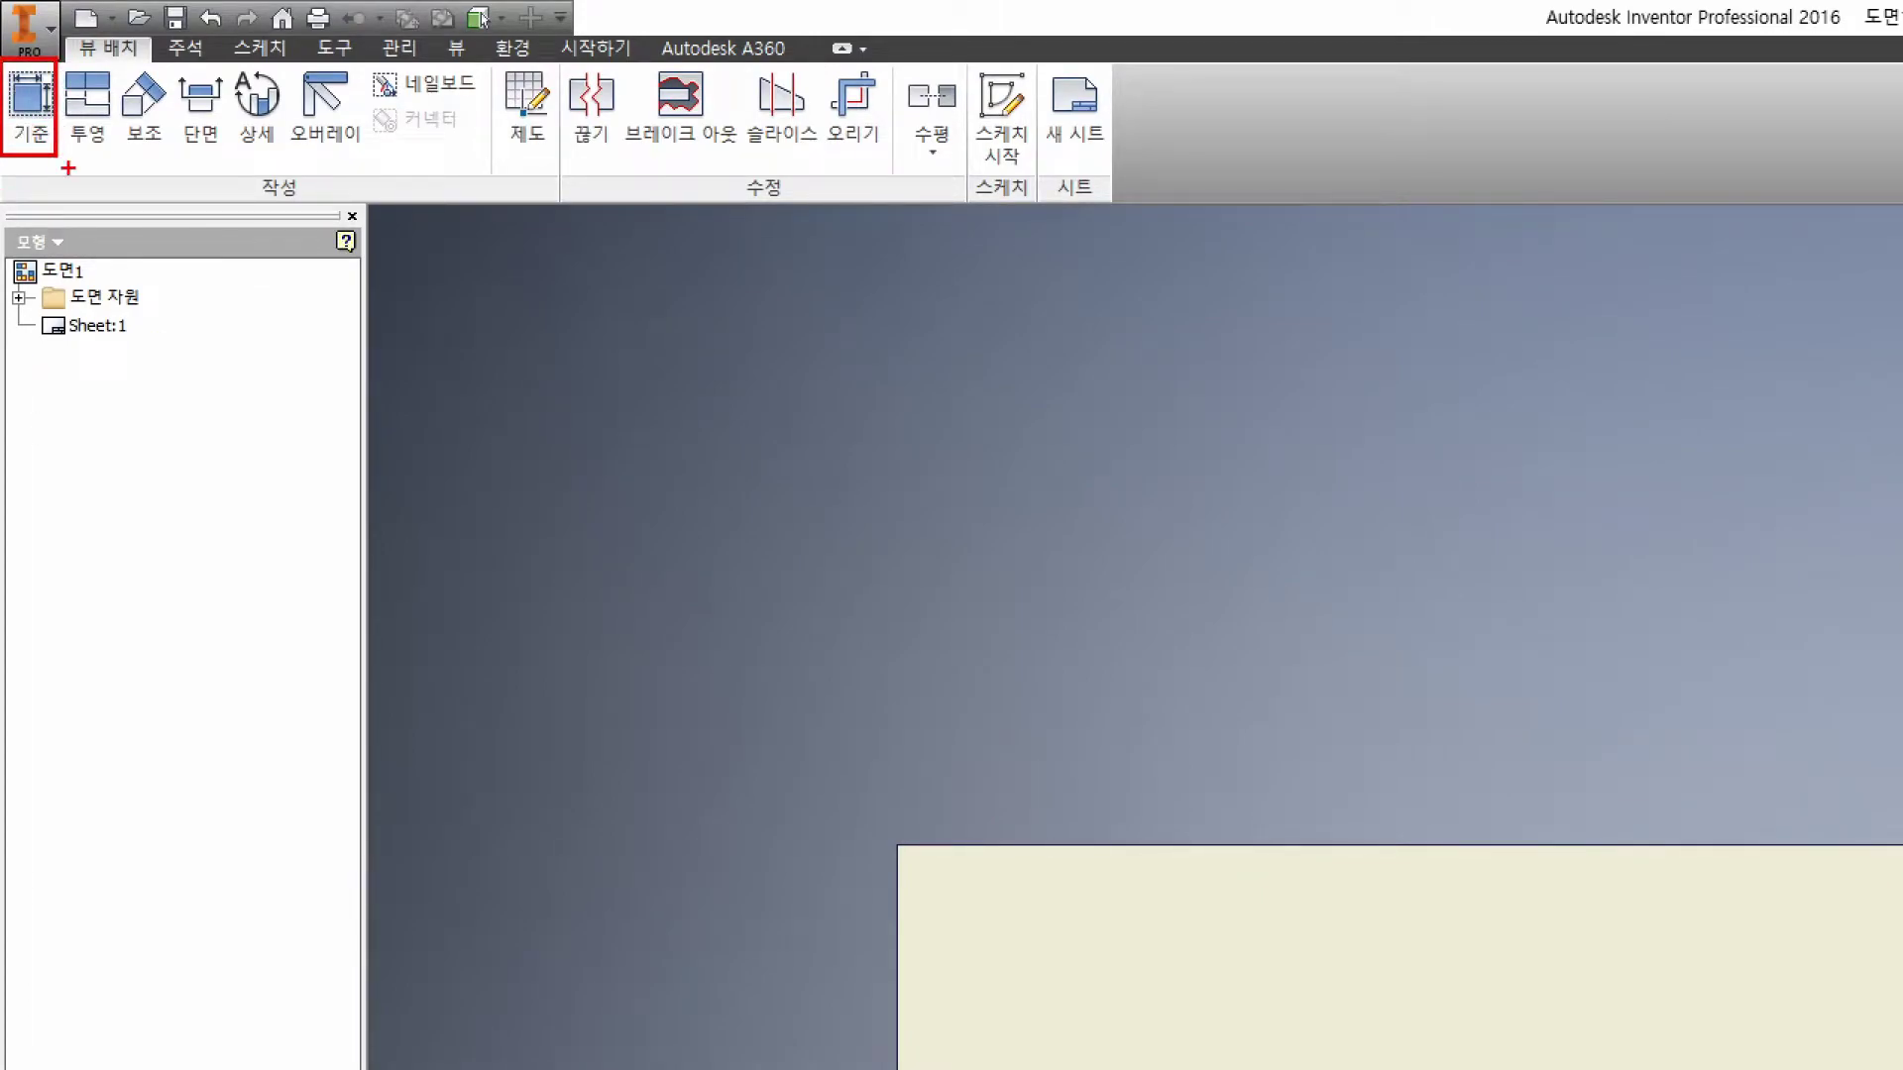
{"action": "left_click_drag", "start_coordinate": [73, 160], "coordinate": [105, 162]}
{"action": "mouse_move", "coordinate": [684, 592]}
{"action": "left_mouse_down"}
{"action": "mouse_move", "coordinate": [654, 437]}
{"action": "mouse_move", "coordinate": [682, 594]}
{"action": "left_mouse_up"}
{"action": "mouse_move", "coordinate": [808, 508]}
{"action": "left_mouse_down"}
{"action": "mouse_move", "coordinate": [922, 506]}
{"action": "mouse_move", "coordinate": [887, 528]}
{"action": "left_mouse_up"}
{"action": "left_click_drag", "start_coordinate": [1060, 510], "coordinate": [1112, 525]}
{"action": "left_click_drag", "start_coordinate": [721, 347], "coordinate": [631, 288]}
{"action": "left_click_drag", "start_coordinate": [682, 457], "coordinate": [670, 381]}
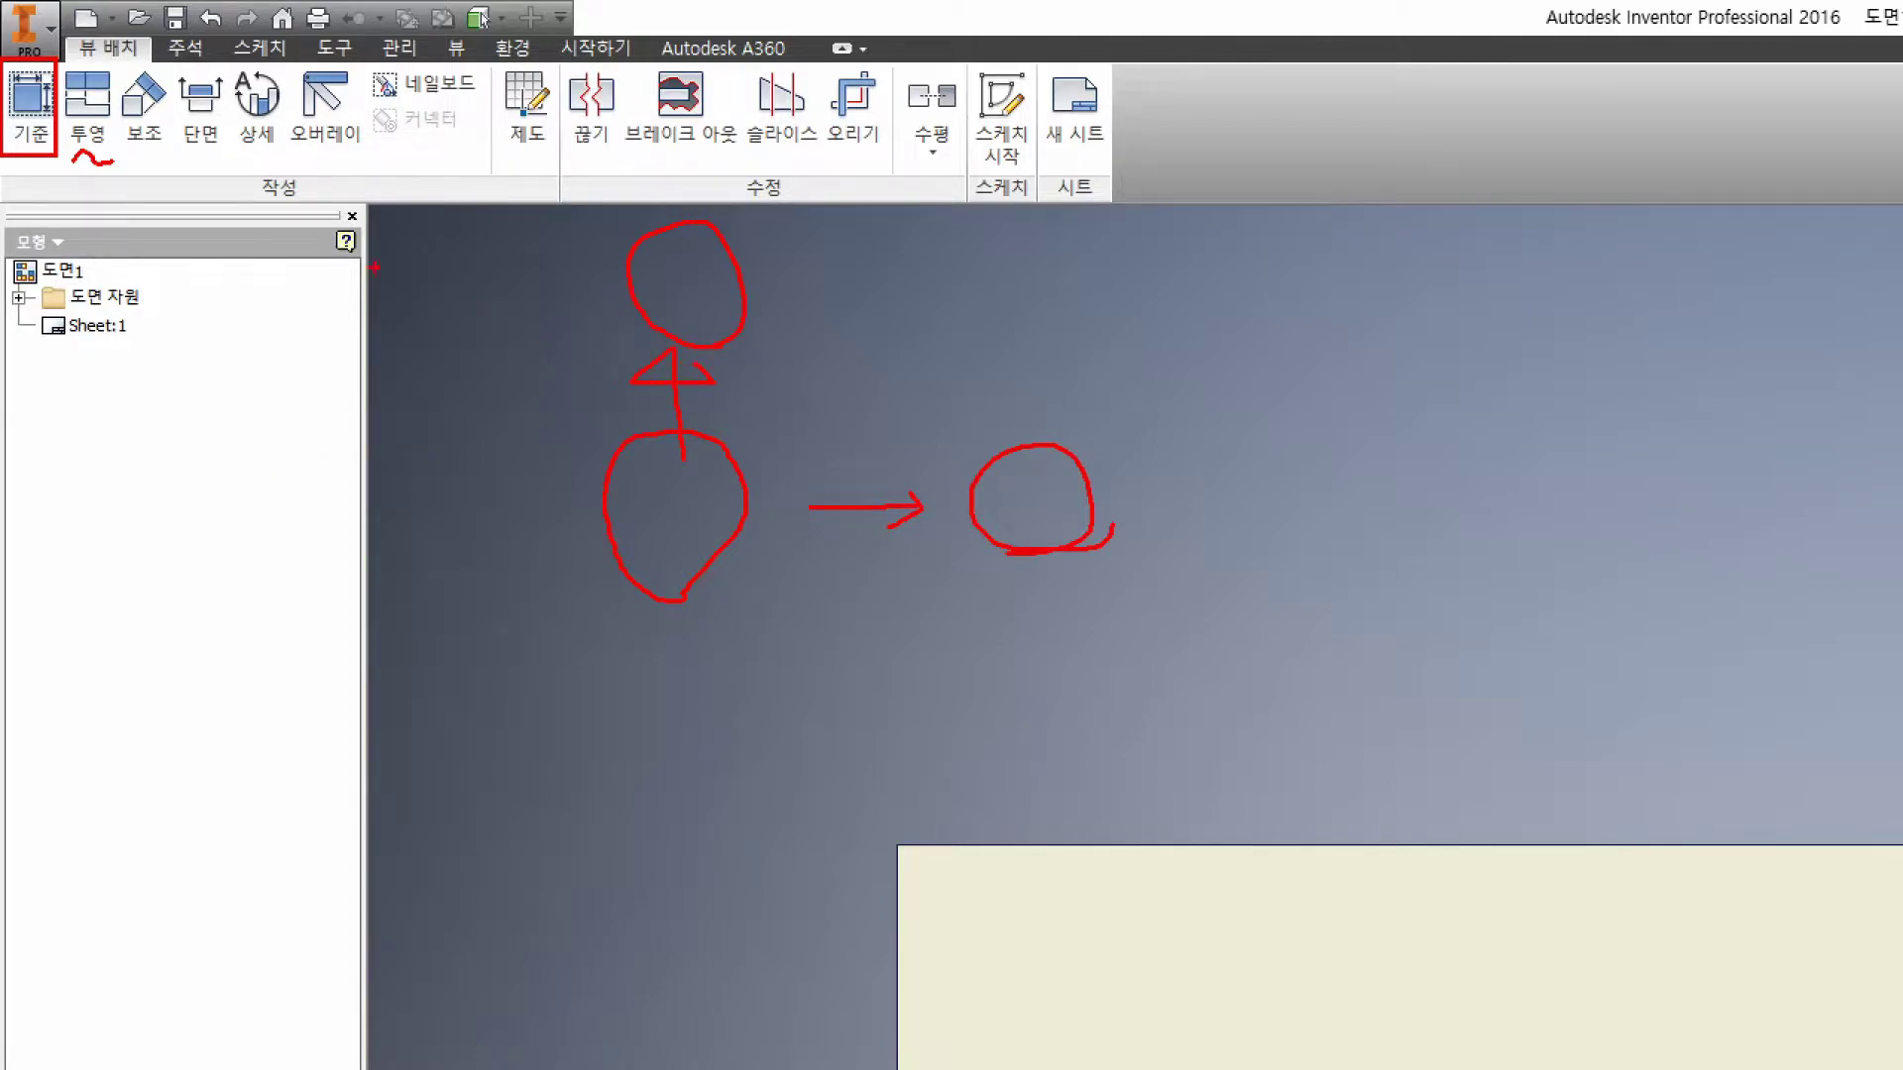
{"action": "mouse_move", "coordinate": [159, 153]}
{"action": "left_mouse_down"}
{"action": "mouse_move", "coordinate": [99, 114]}
{"action": "mouse_move", "coordinate": [178, 167]}
{"action": "mouse_move", "coordinate": [369, 149]}
{"action": "left_mouse_up"}
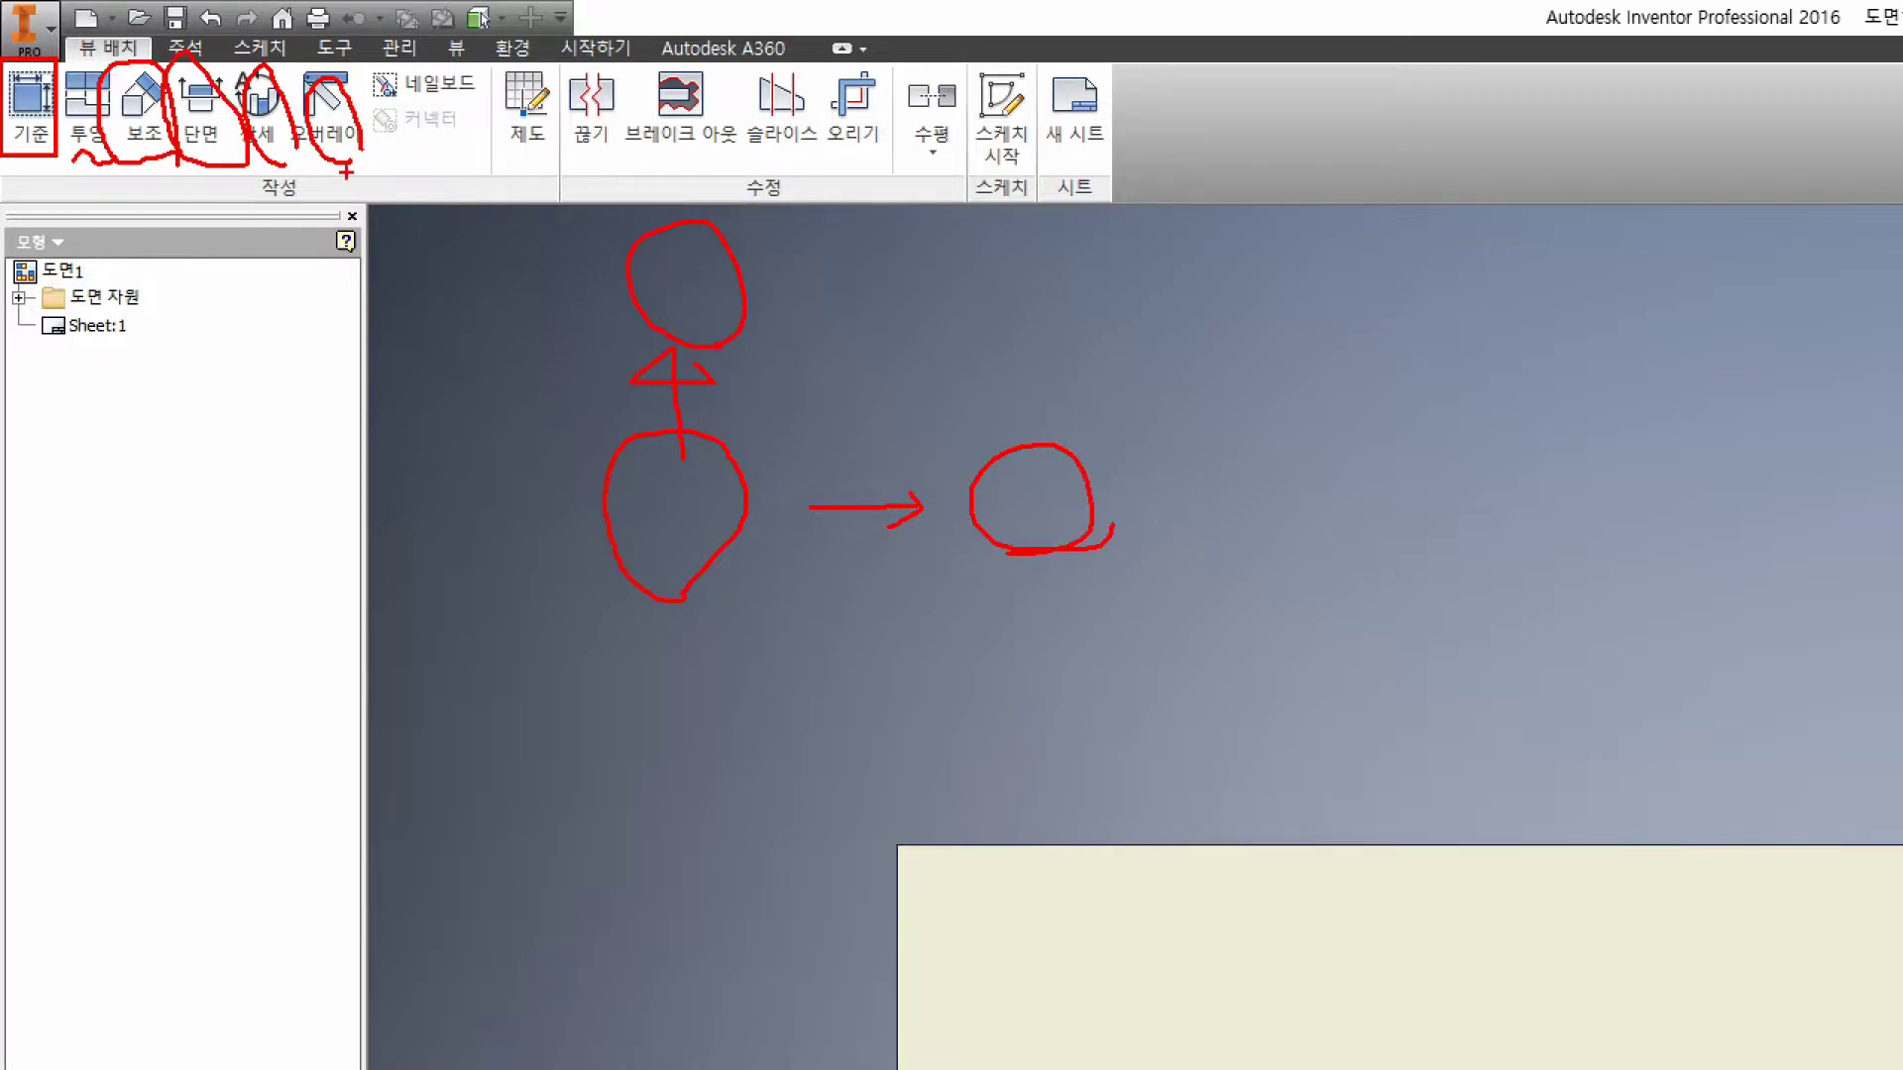
{"action": "key", "text": "Escape"}
Start a base view and load the shaft part 축3D from the A00 folder as its model
{"action": "left_click", "coordinate": [17, 60]}
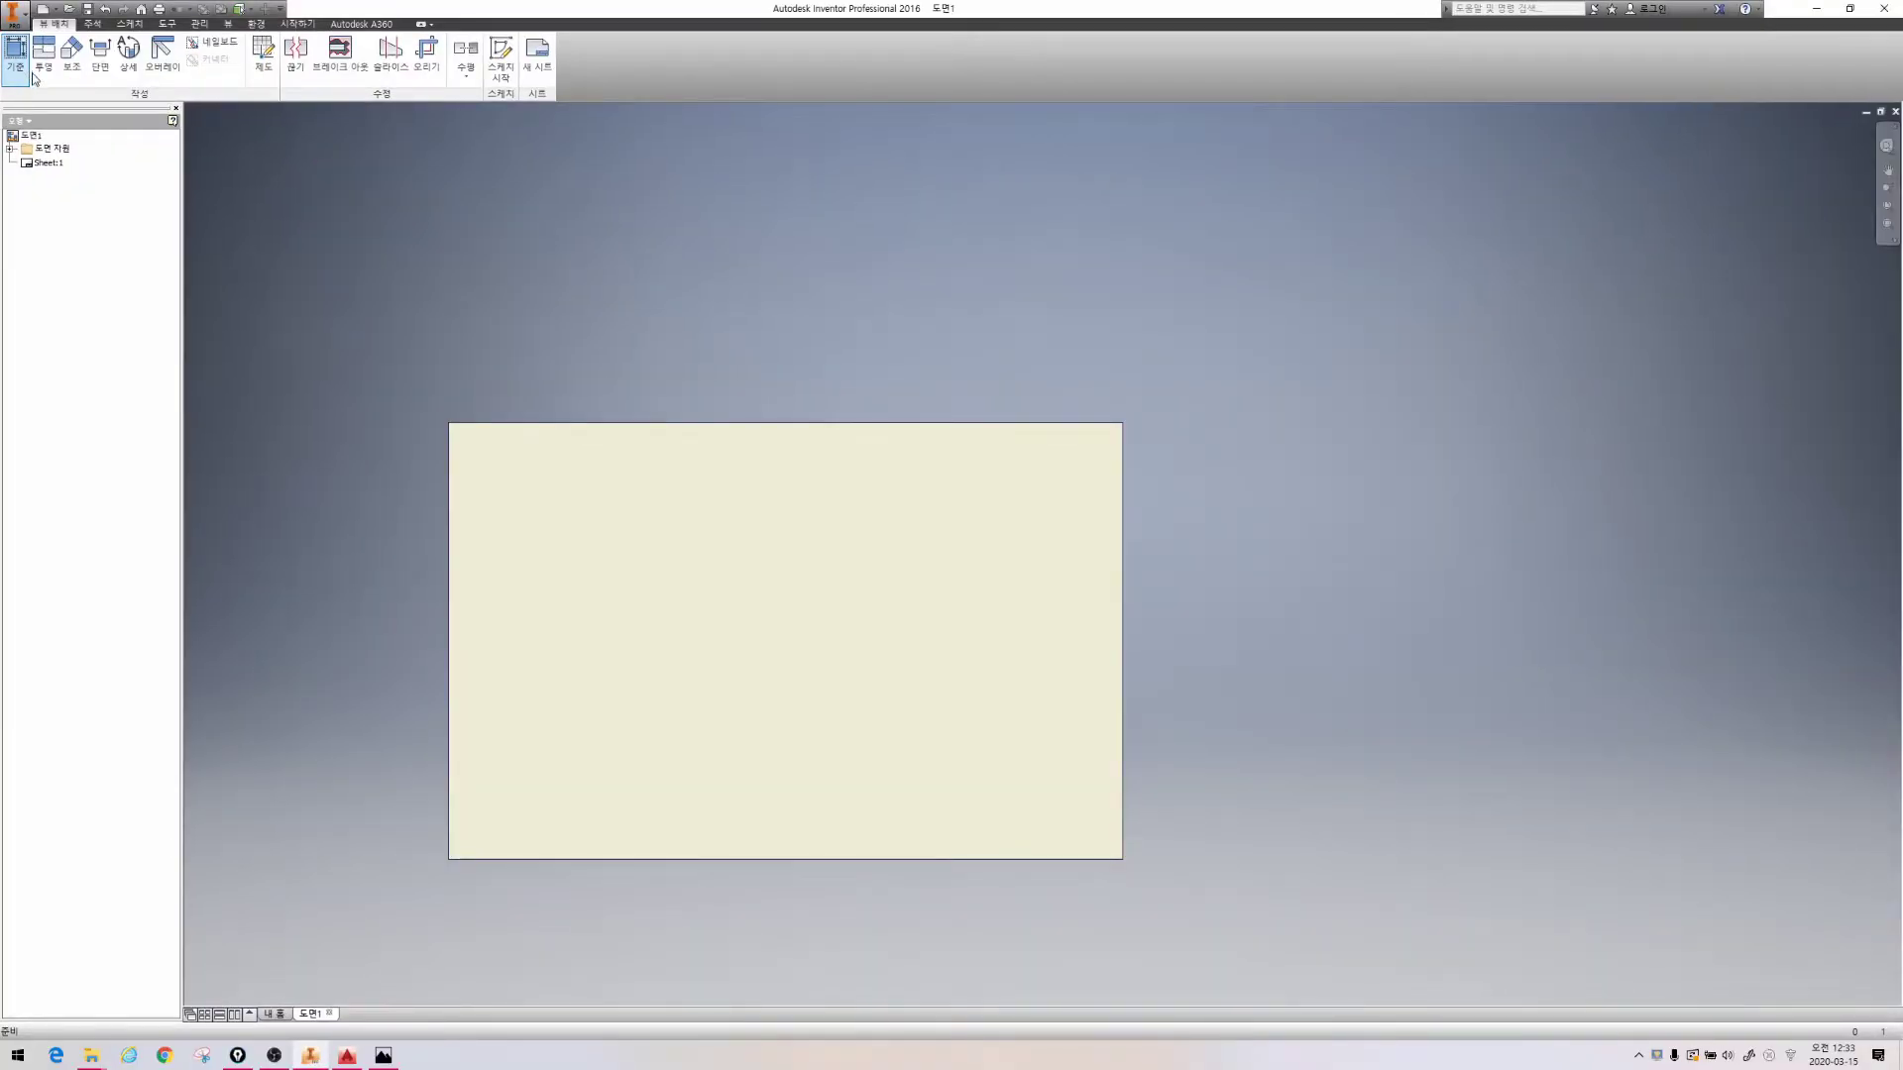
{"action": "left_click_drag", "start_coordinate": [465, 158], "coordinate": [521, 213], "text": "ctrl"}
{"action": "key", "text": "Escape"}
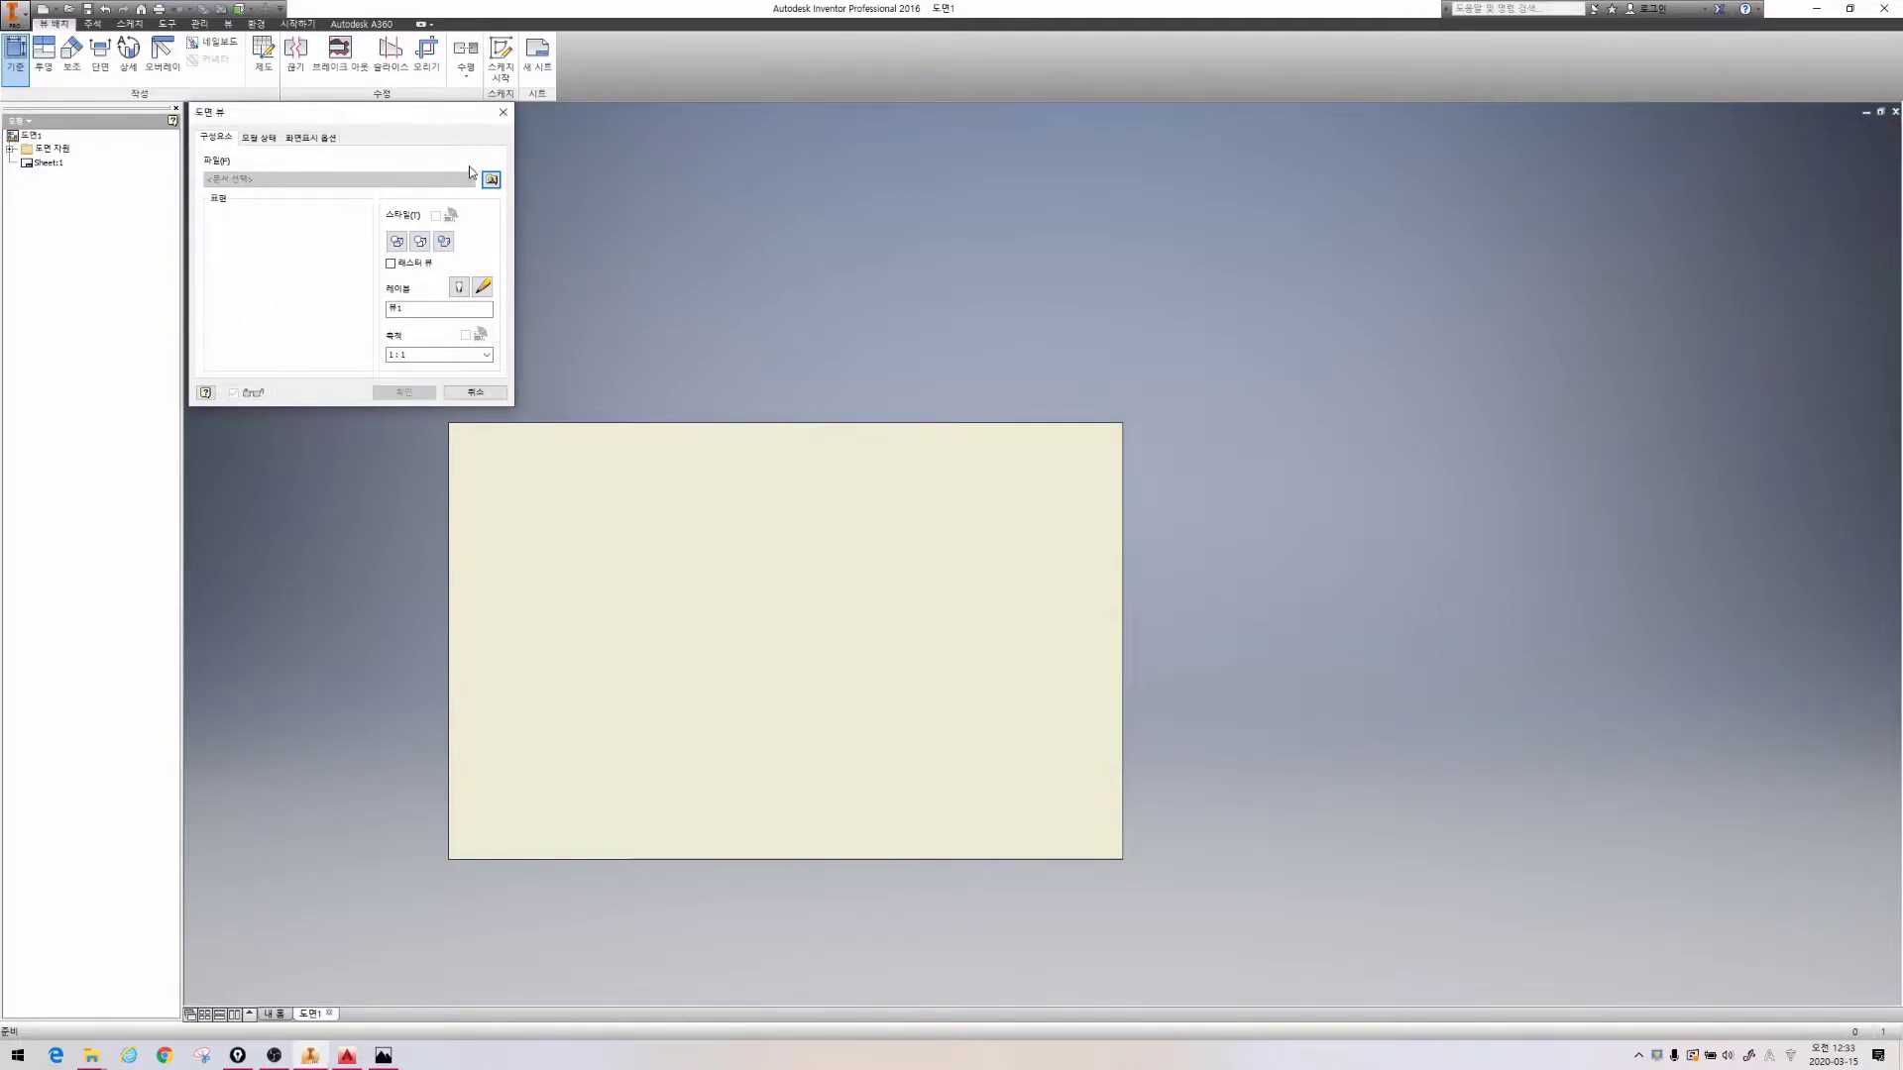
{"action": "left_click", "coordinate": [492, 180]}
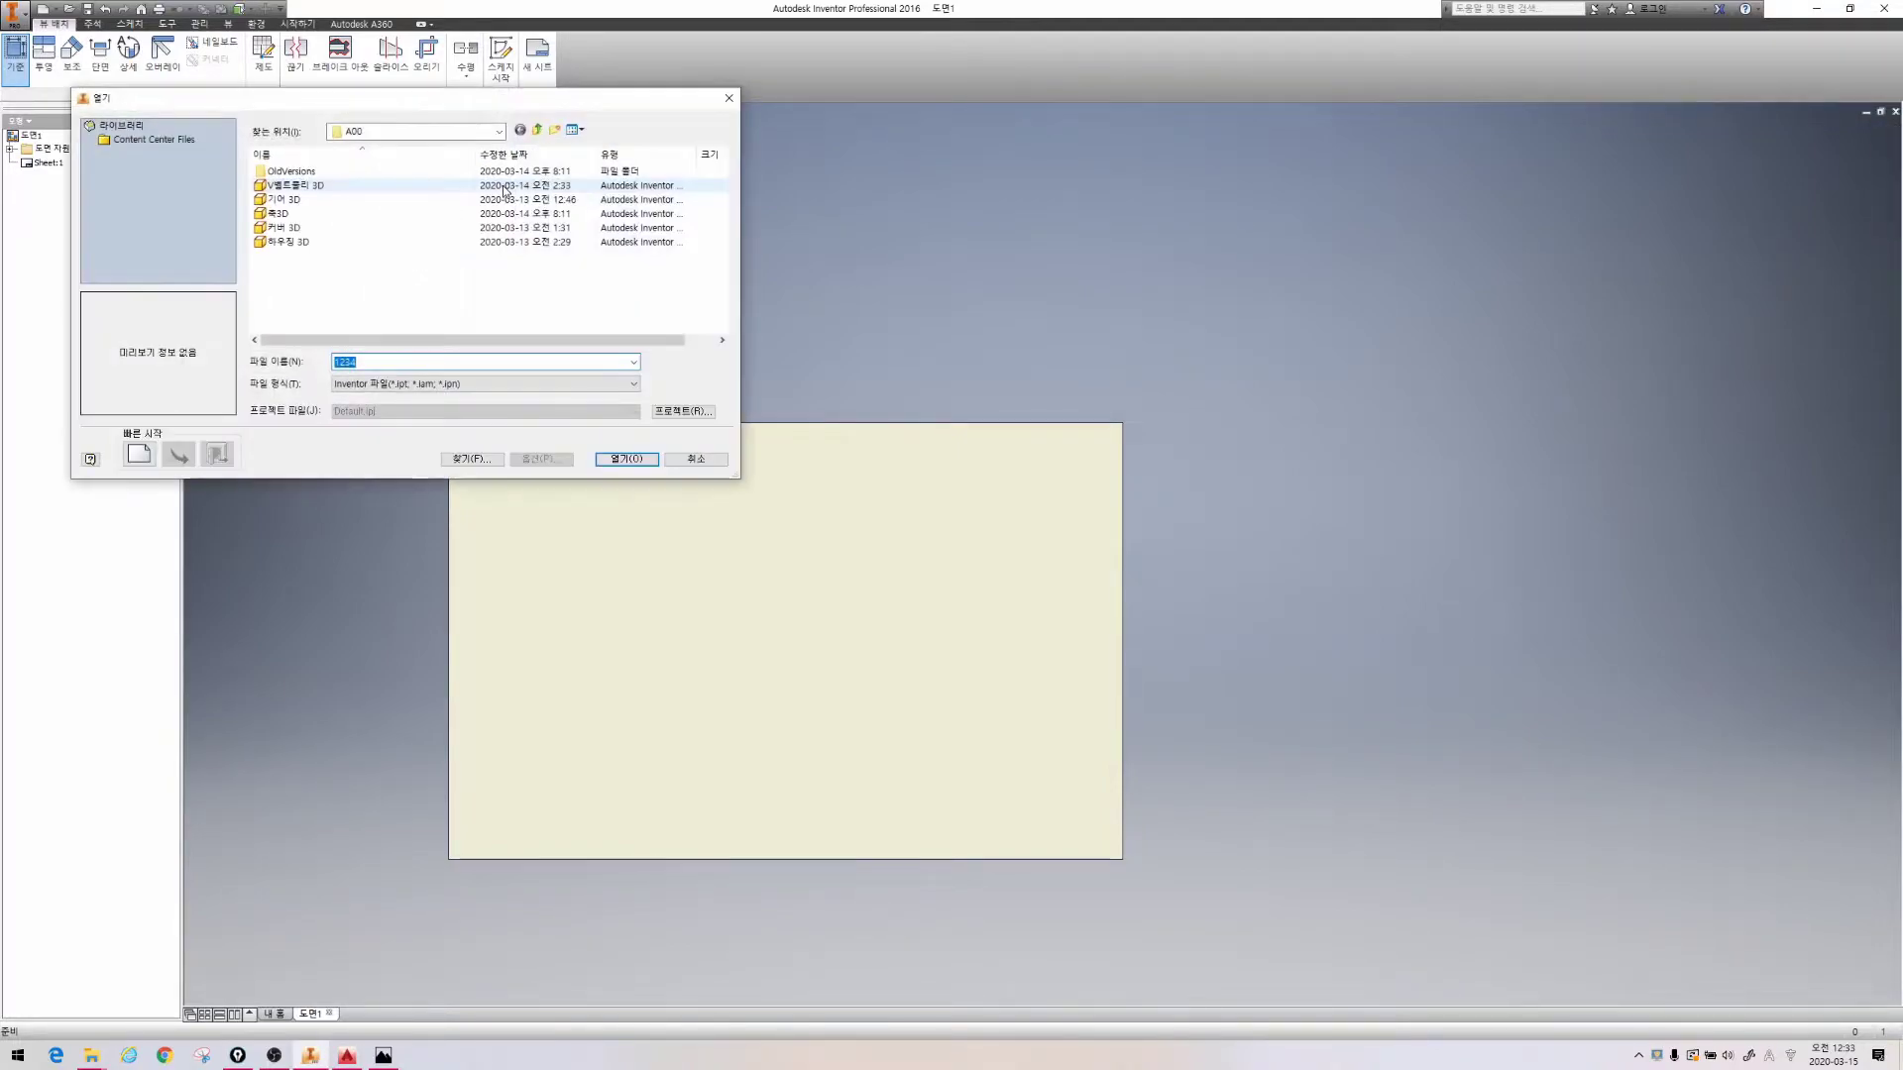
{"action": "double_click", "coordinate": [287, 213]}
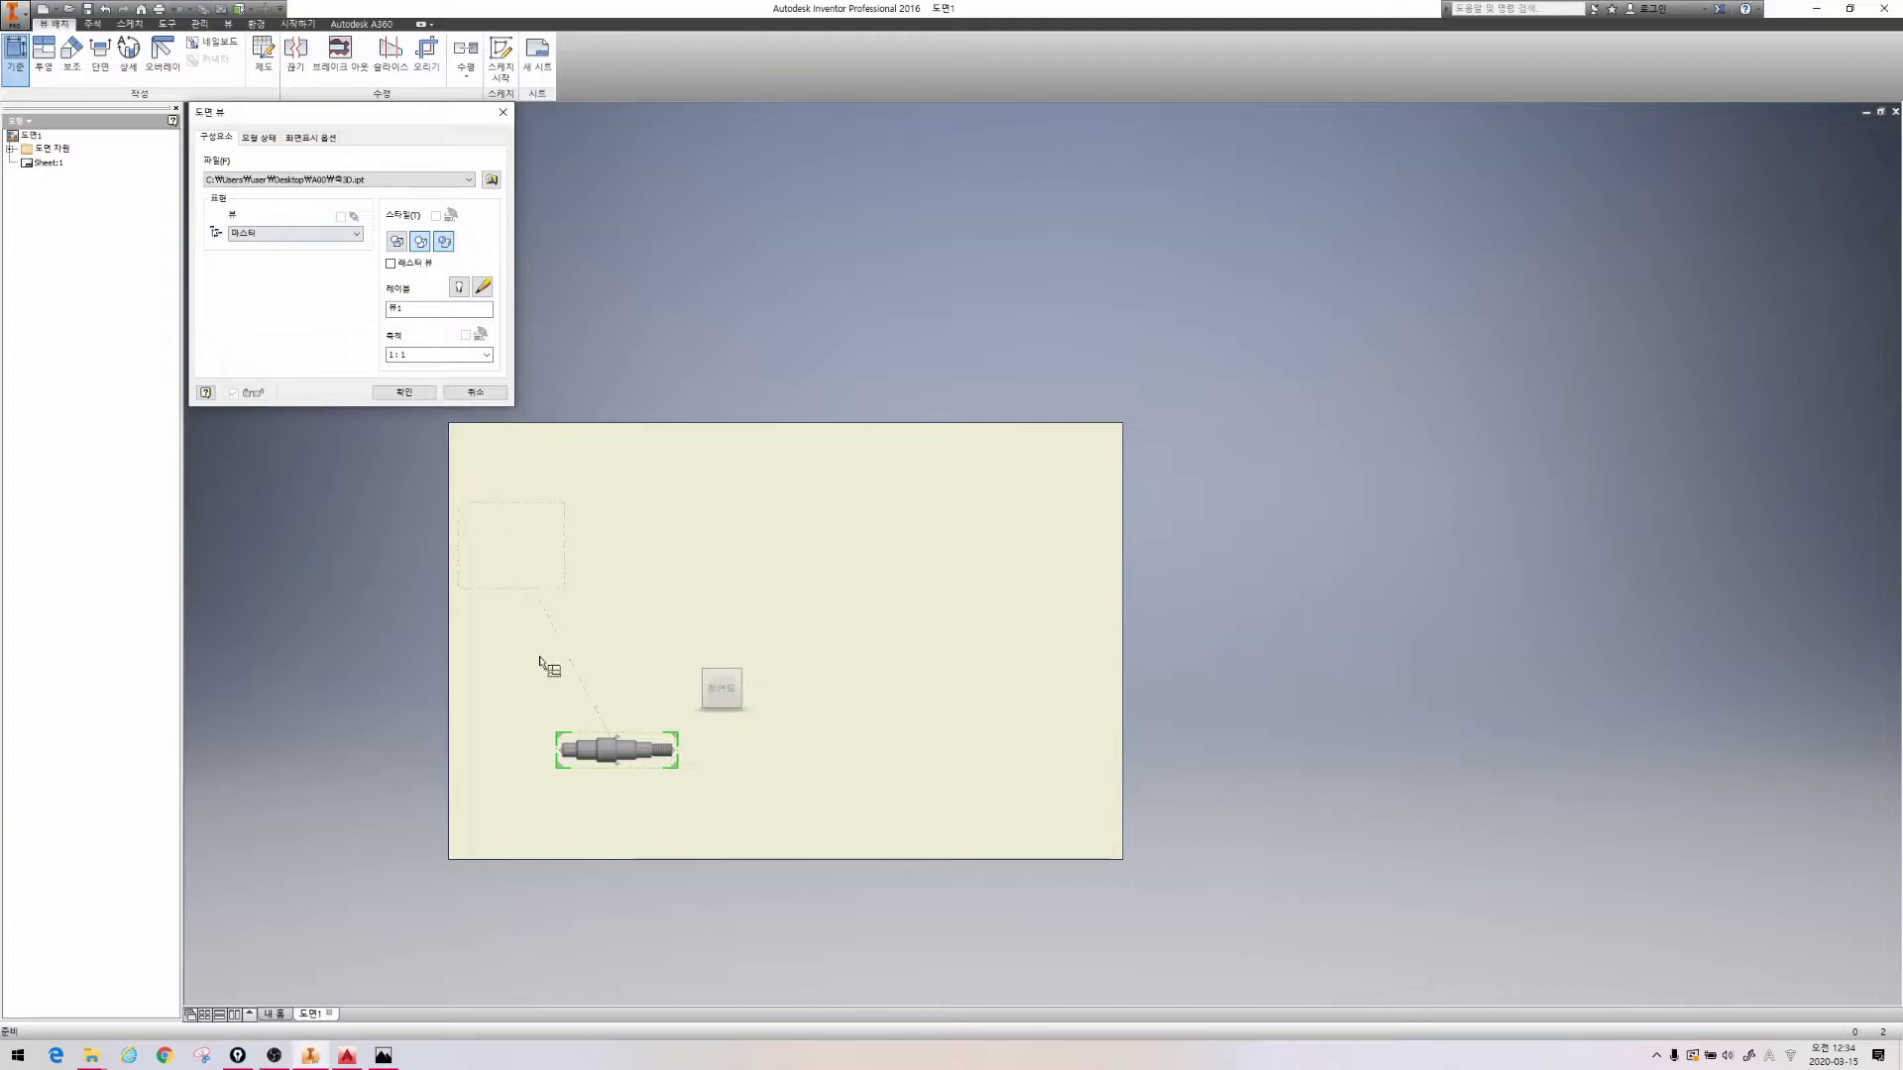
Move the shaft's base view preview off the sheet to the empty area above its upper edge
{"action": "left_click_drag", "start_coordinate": [615, 755], "coordinate": [721, 601]}
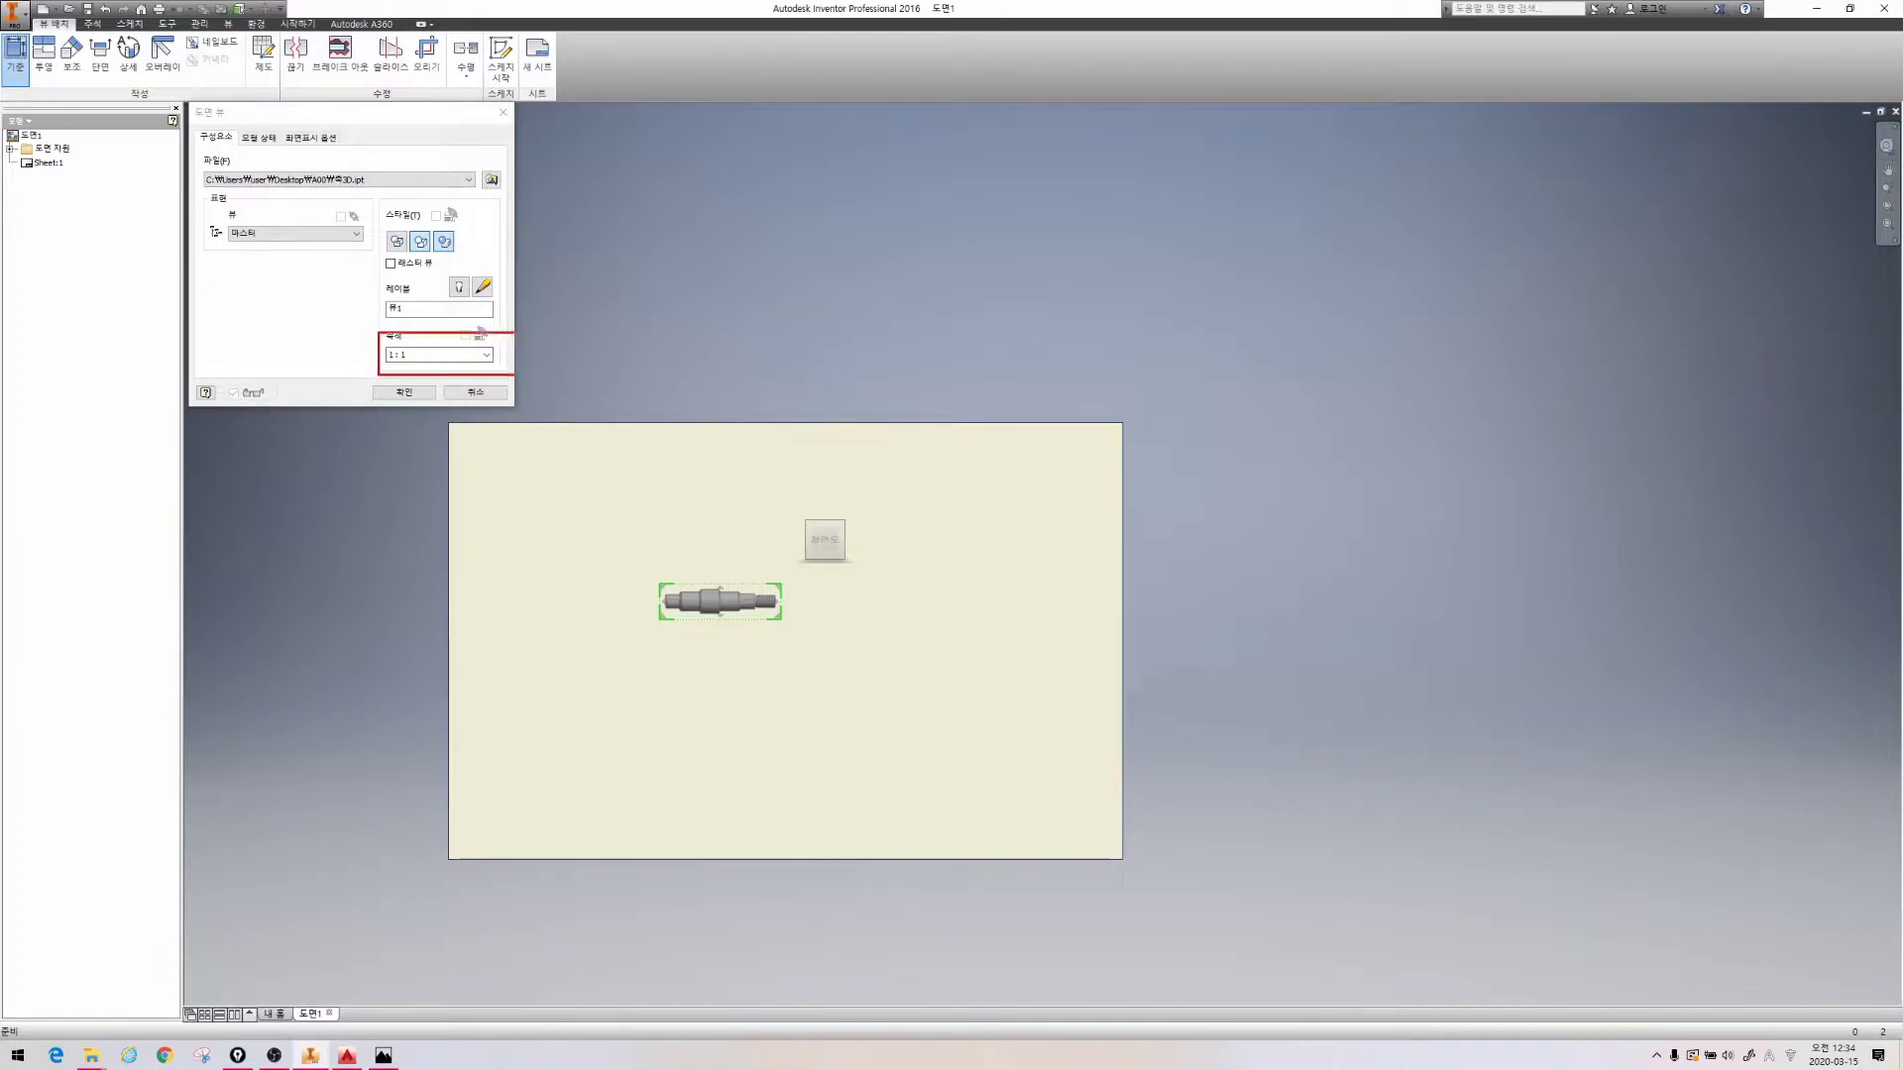
{"action": "left_click", "coordinate": [617, 750]}
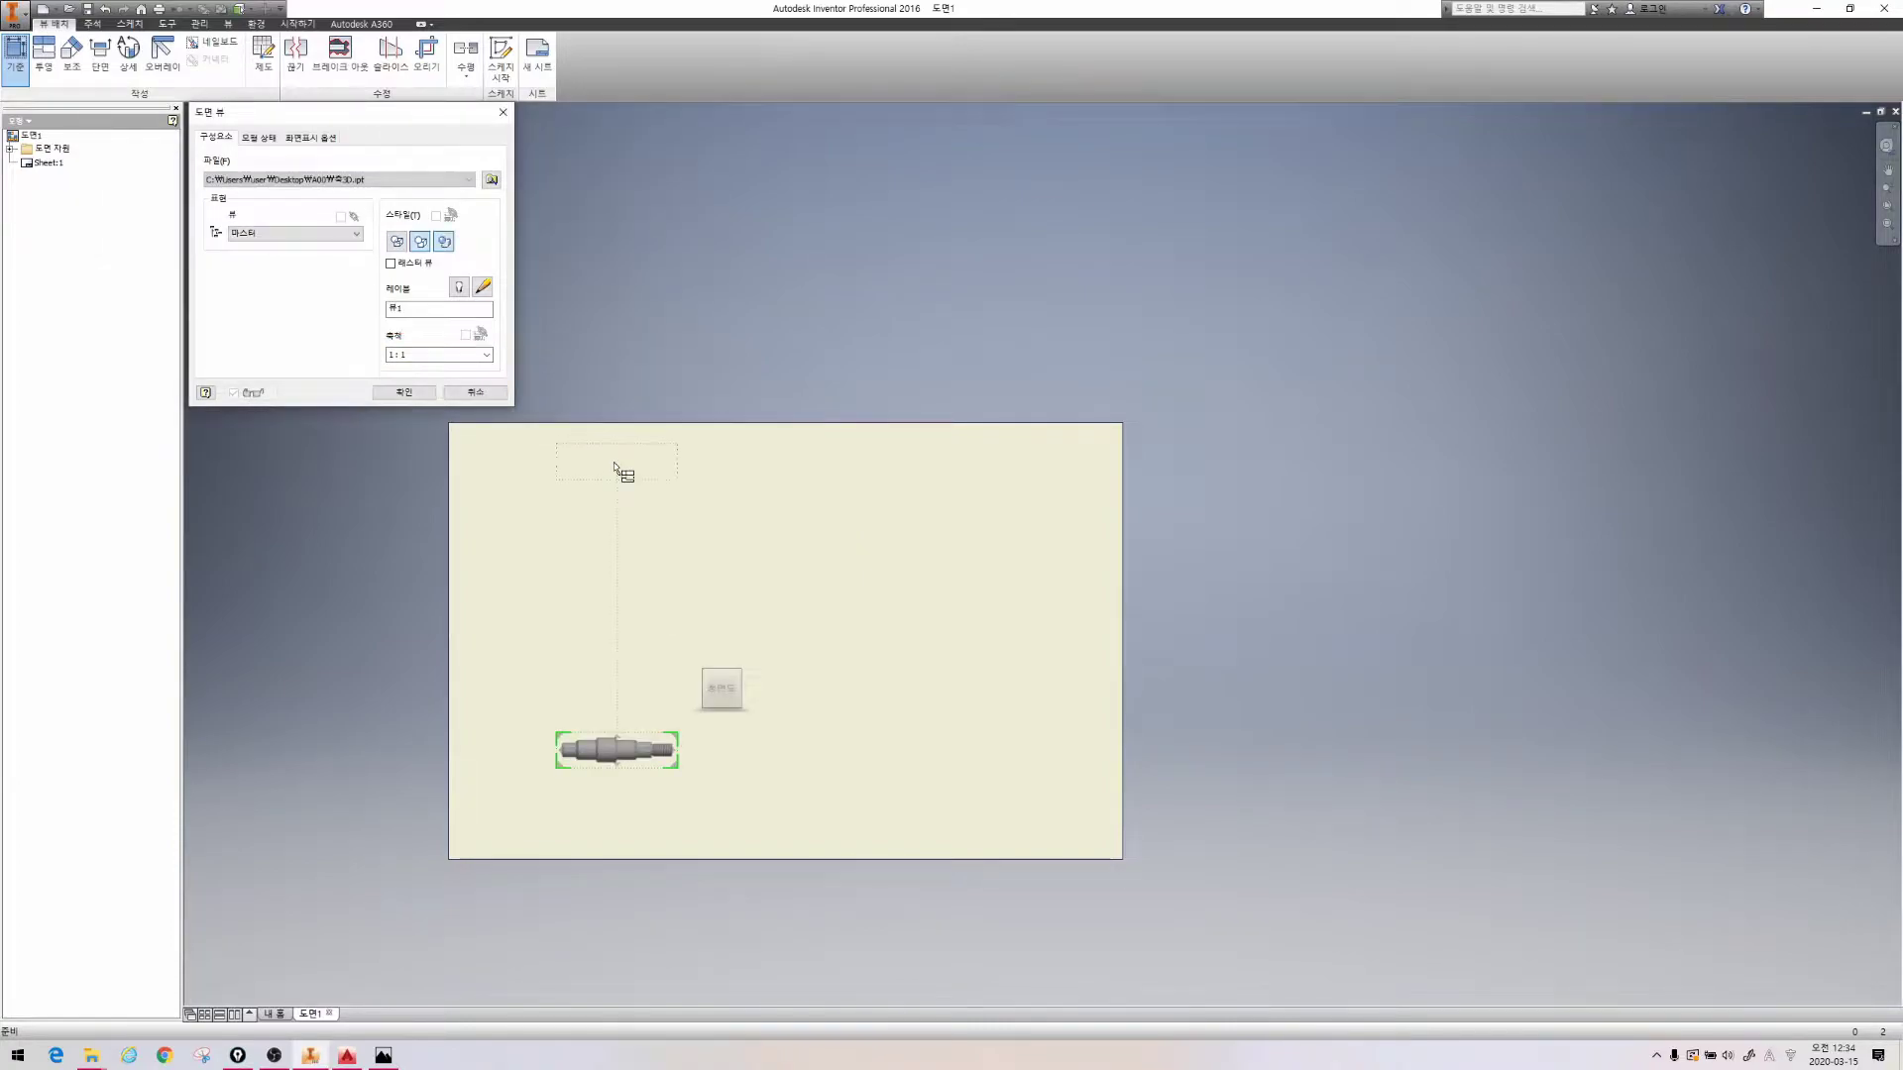
{"action": "left_click", "coordinate": [616, 748]}
{"action": "mouse_move", "coordinate": [616, 746]}
{"action": "left_mouse_down"}
{"action": "mouse_move", "coordinate": [820, 489]}
{"action": "mouse_move", "coordinate": [852, 277]}
{"action": "mouse_move", "coordinate": [1001, 258]}
{"action": "mouse_move", "coordinate": [989, 240]}
{"action": "left_mouse_up"}
{"action": "mouse_move", "coordinate": [1126, 245]}
{"action": "middle_mouse_down"}
{"action": "mouse_move", "coordinate": [1120, 369]}
{"action": "mouse_move", "coordinate": [1085, 436]}
{"action": "middle_mouse_up"}
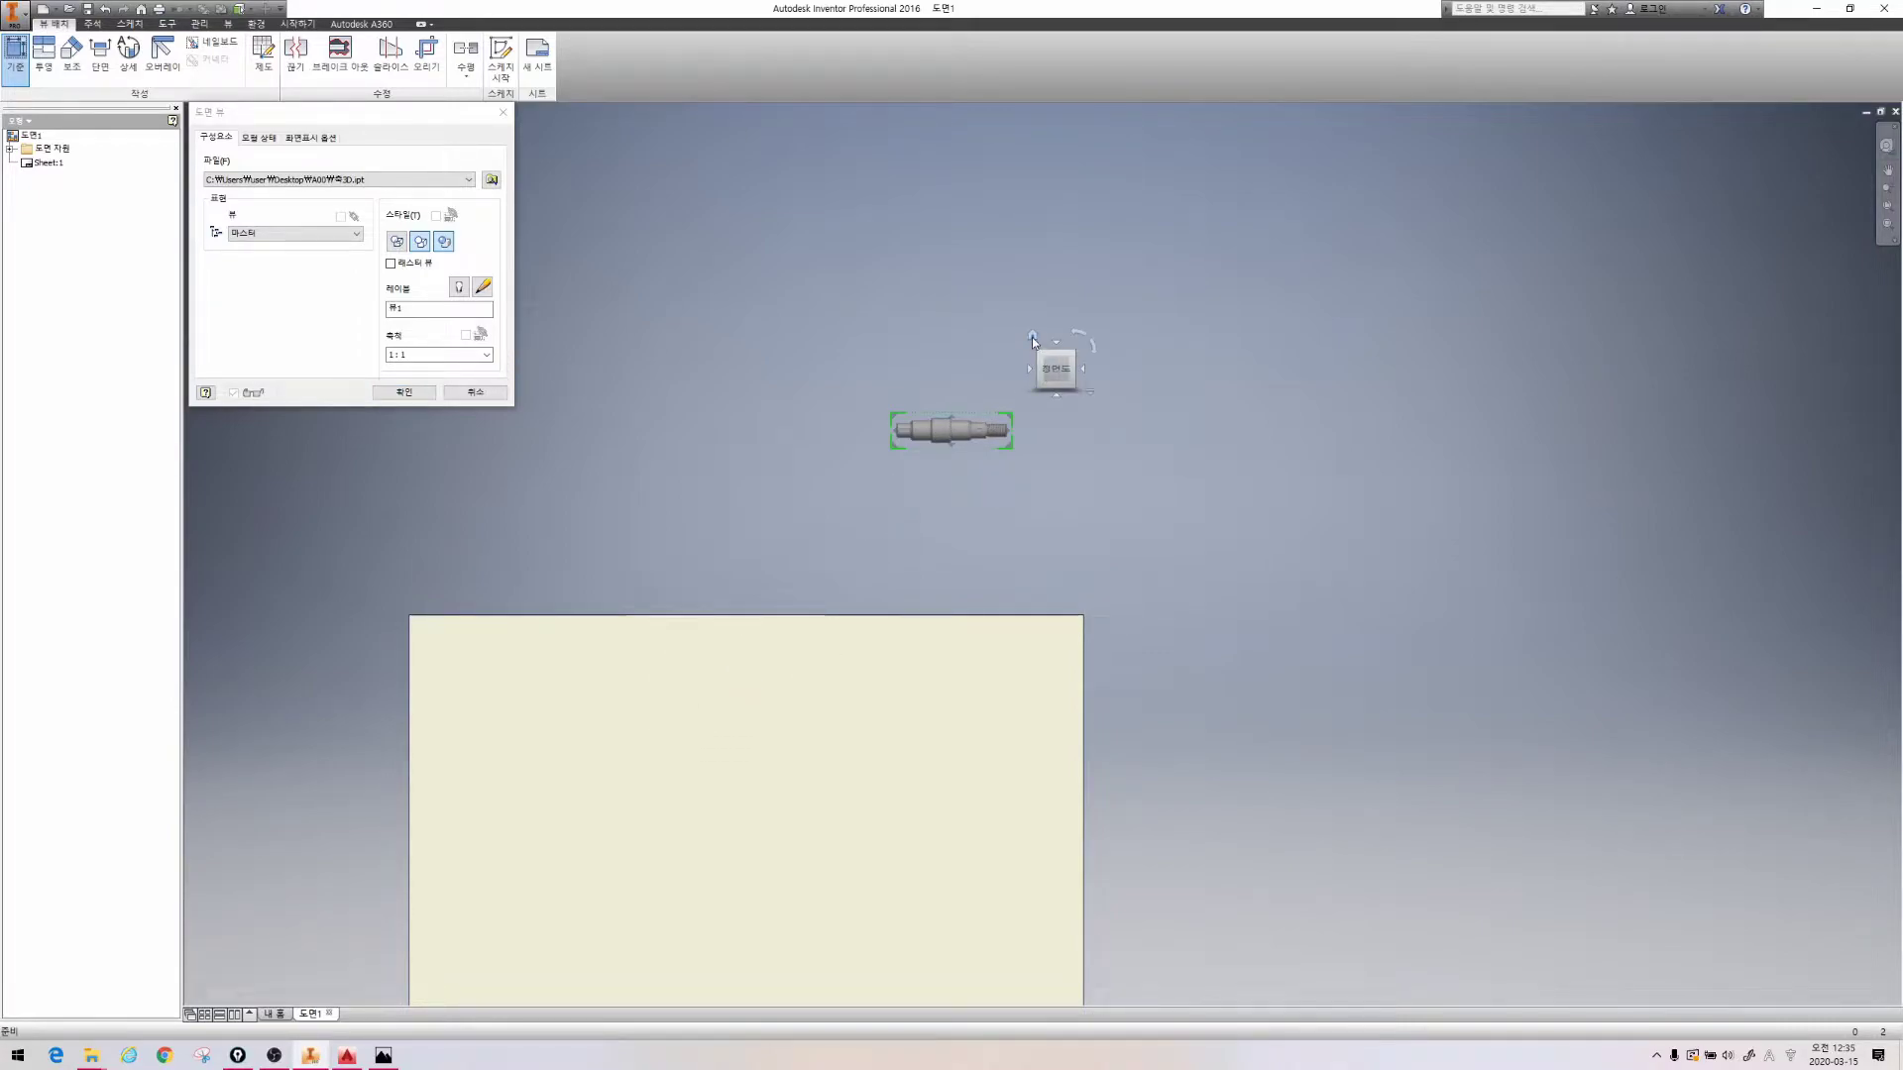
Reorient the base view with the view cube so the shaft lies horizontally with its keyways along the upper edge
{"action": "left_click", "coordinate": [1031, 339]}
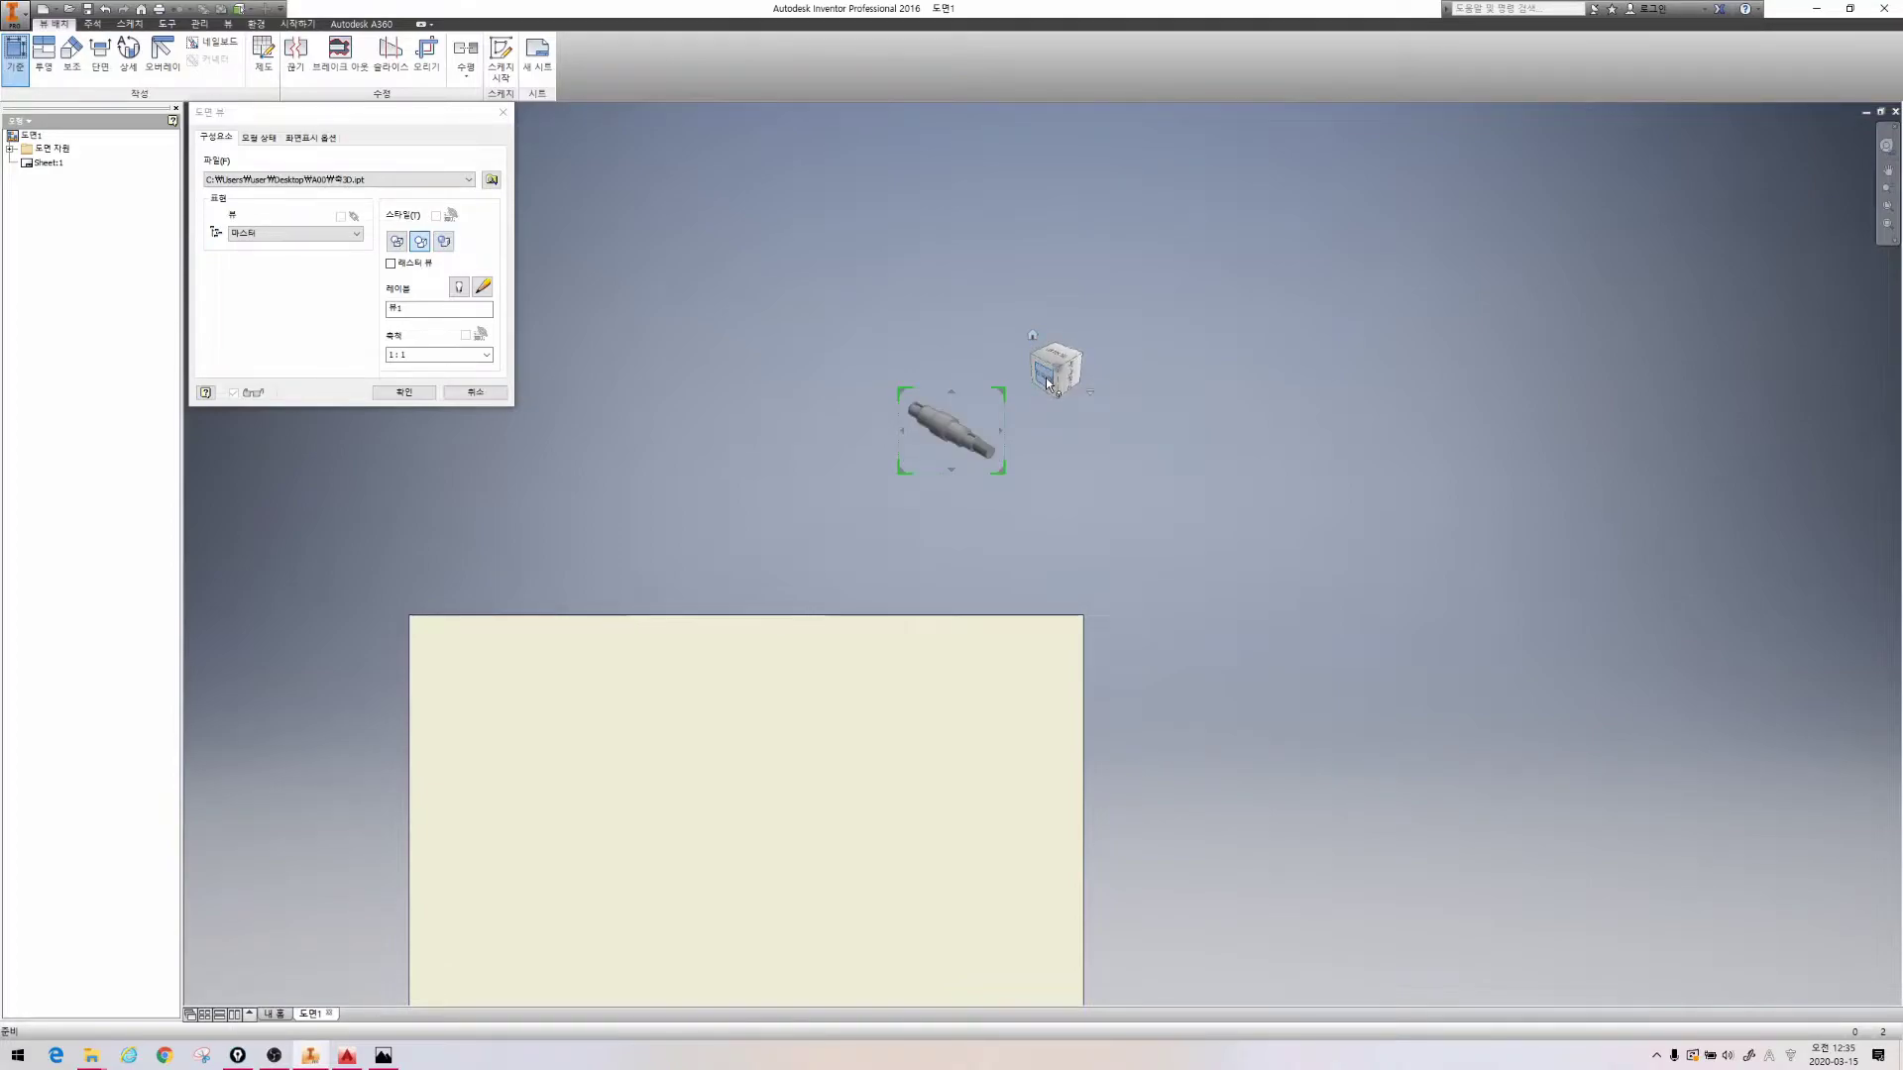
{"action": "left_click", "coordinate": [1048, 373]}
{"action": "left_click", "coordinate": [1083, 371]}
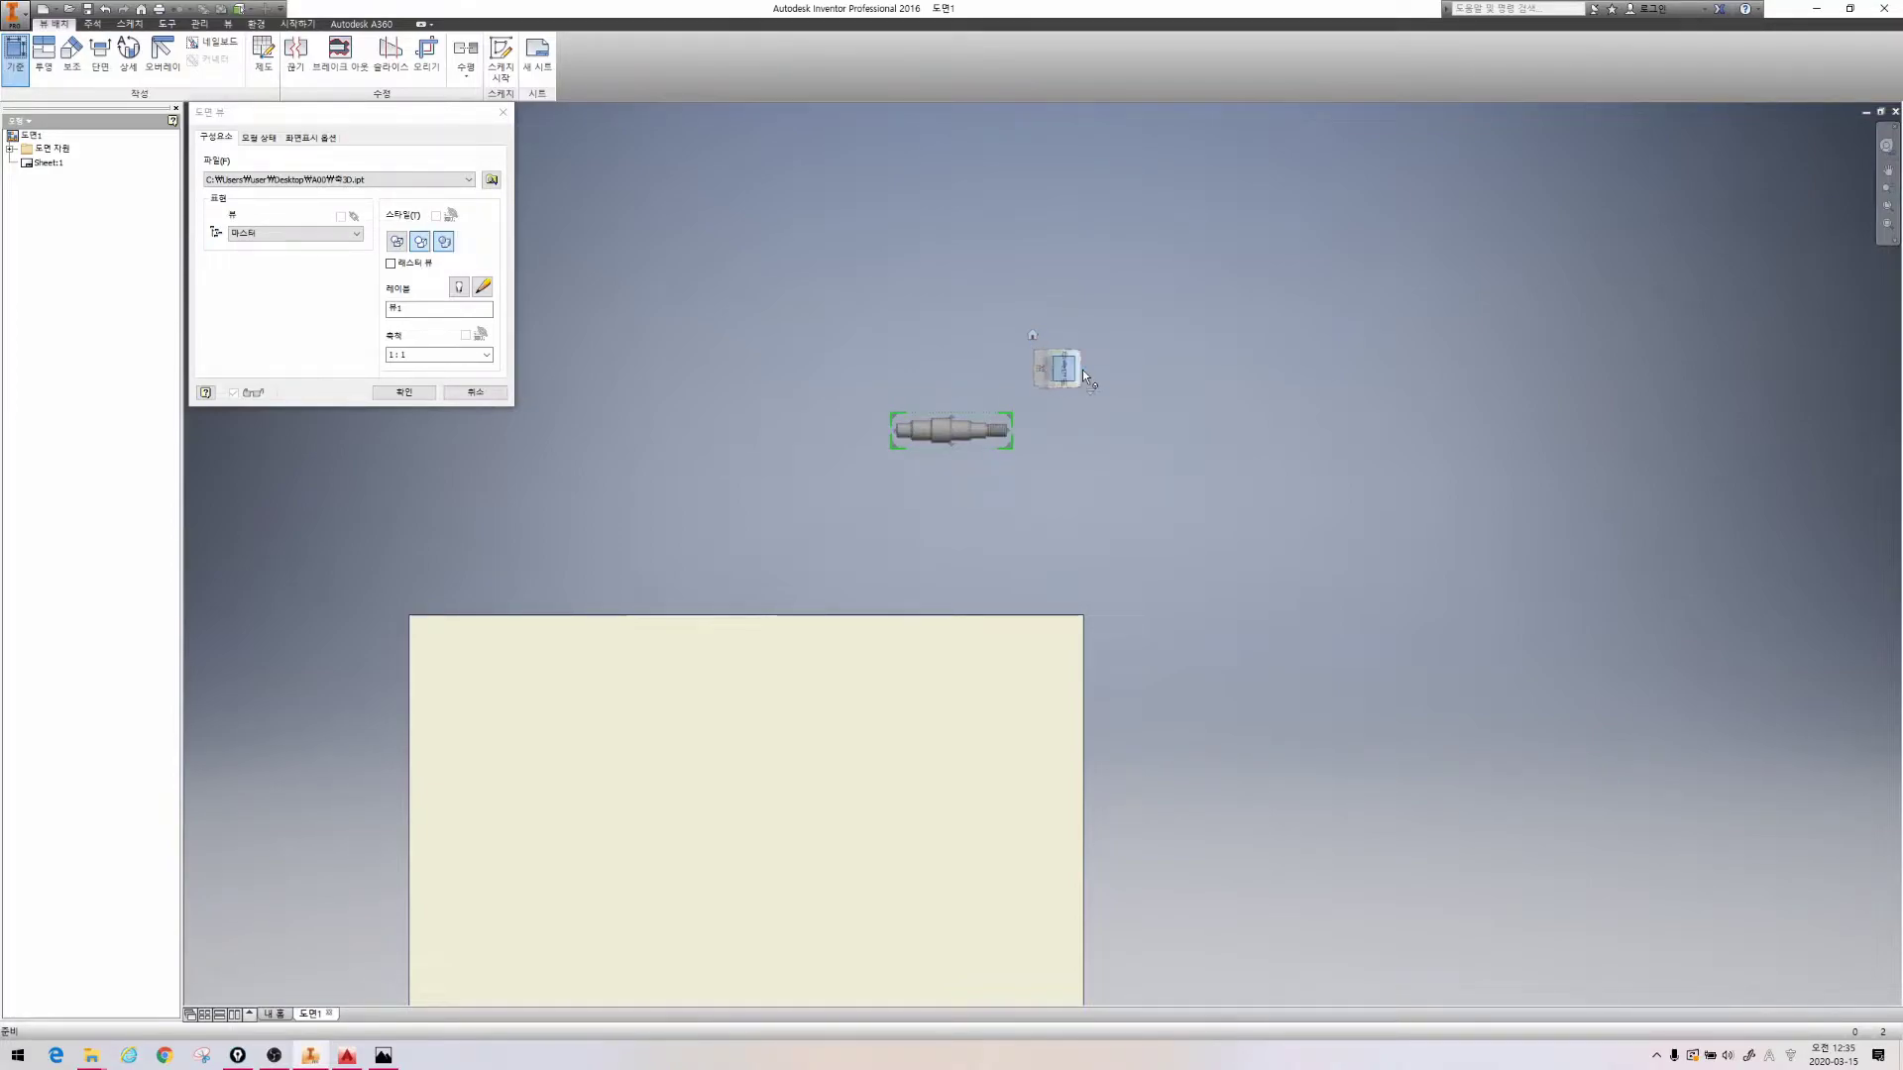
{"action": "left_click", "coordinate": [1082, 370]}
Place projected views of the shaft above, below and on both sides of the base view and create them all
{"action": "left_click", "coordinate": [956, 307]}
{"action": "left_click", "coordinate": [950, 508]}
{"action": "left_click", "coordinate": [1108, 428]}
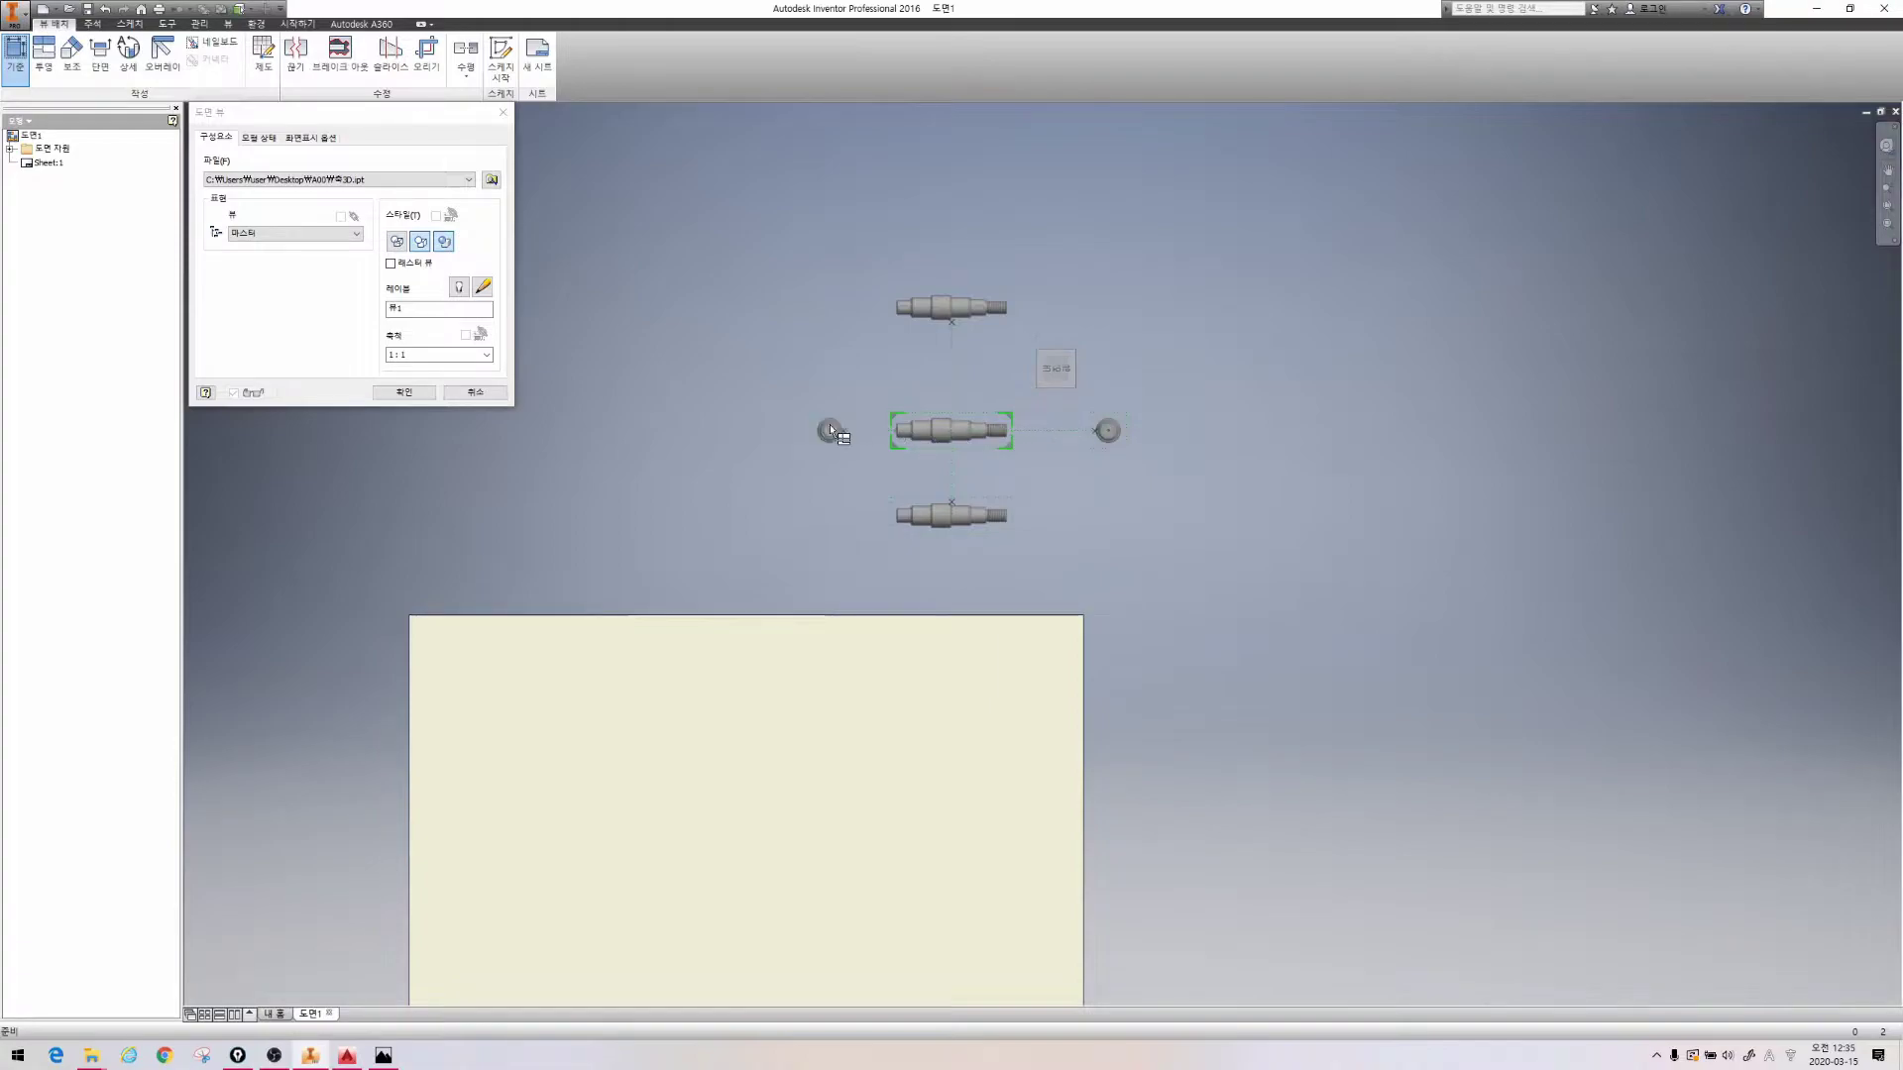
{"action": "left_click", "coordinate": [830, 429]}
{"action": "right_click", "coordinate": [829, 430]}
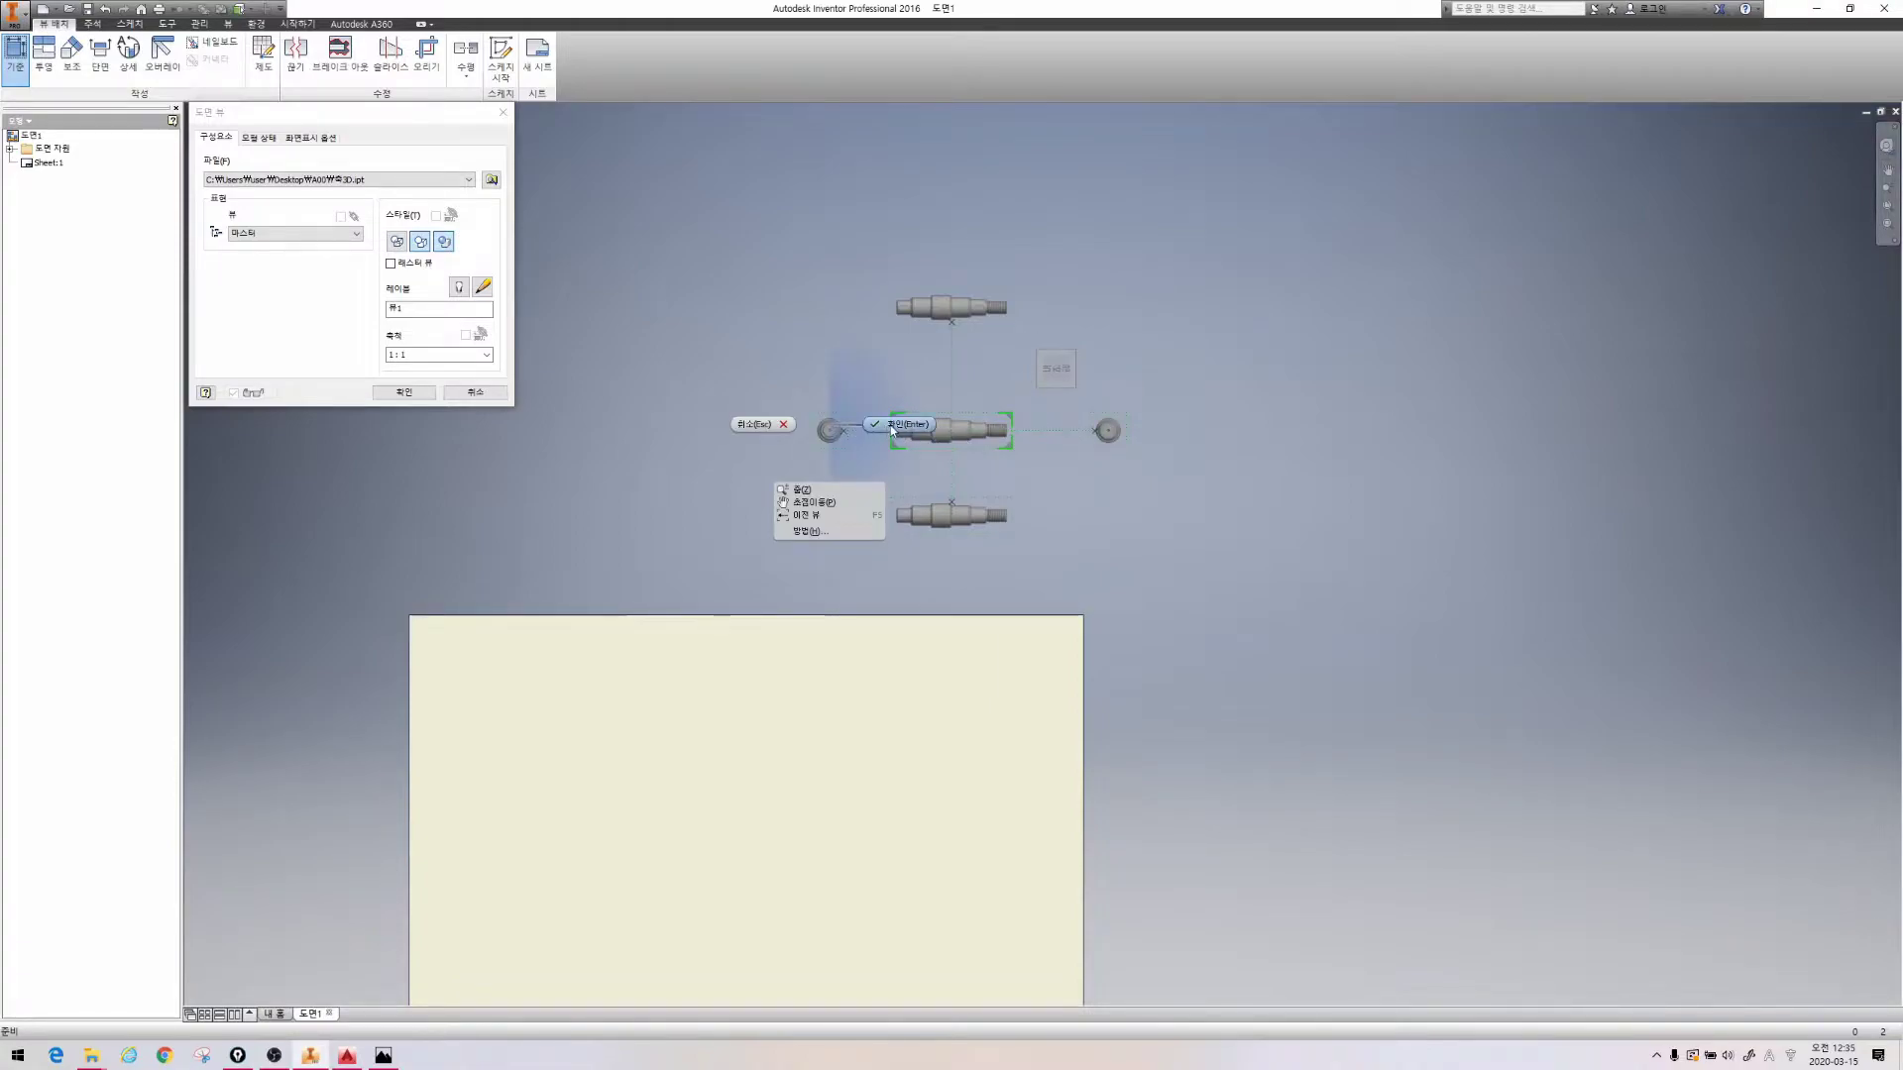
{"action": "left_click", "coordinate": [890, 426]}
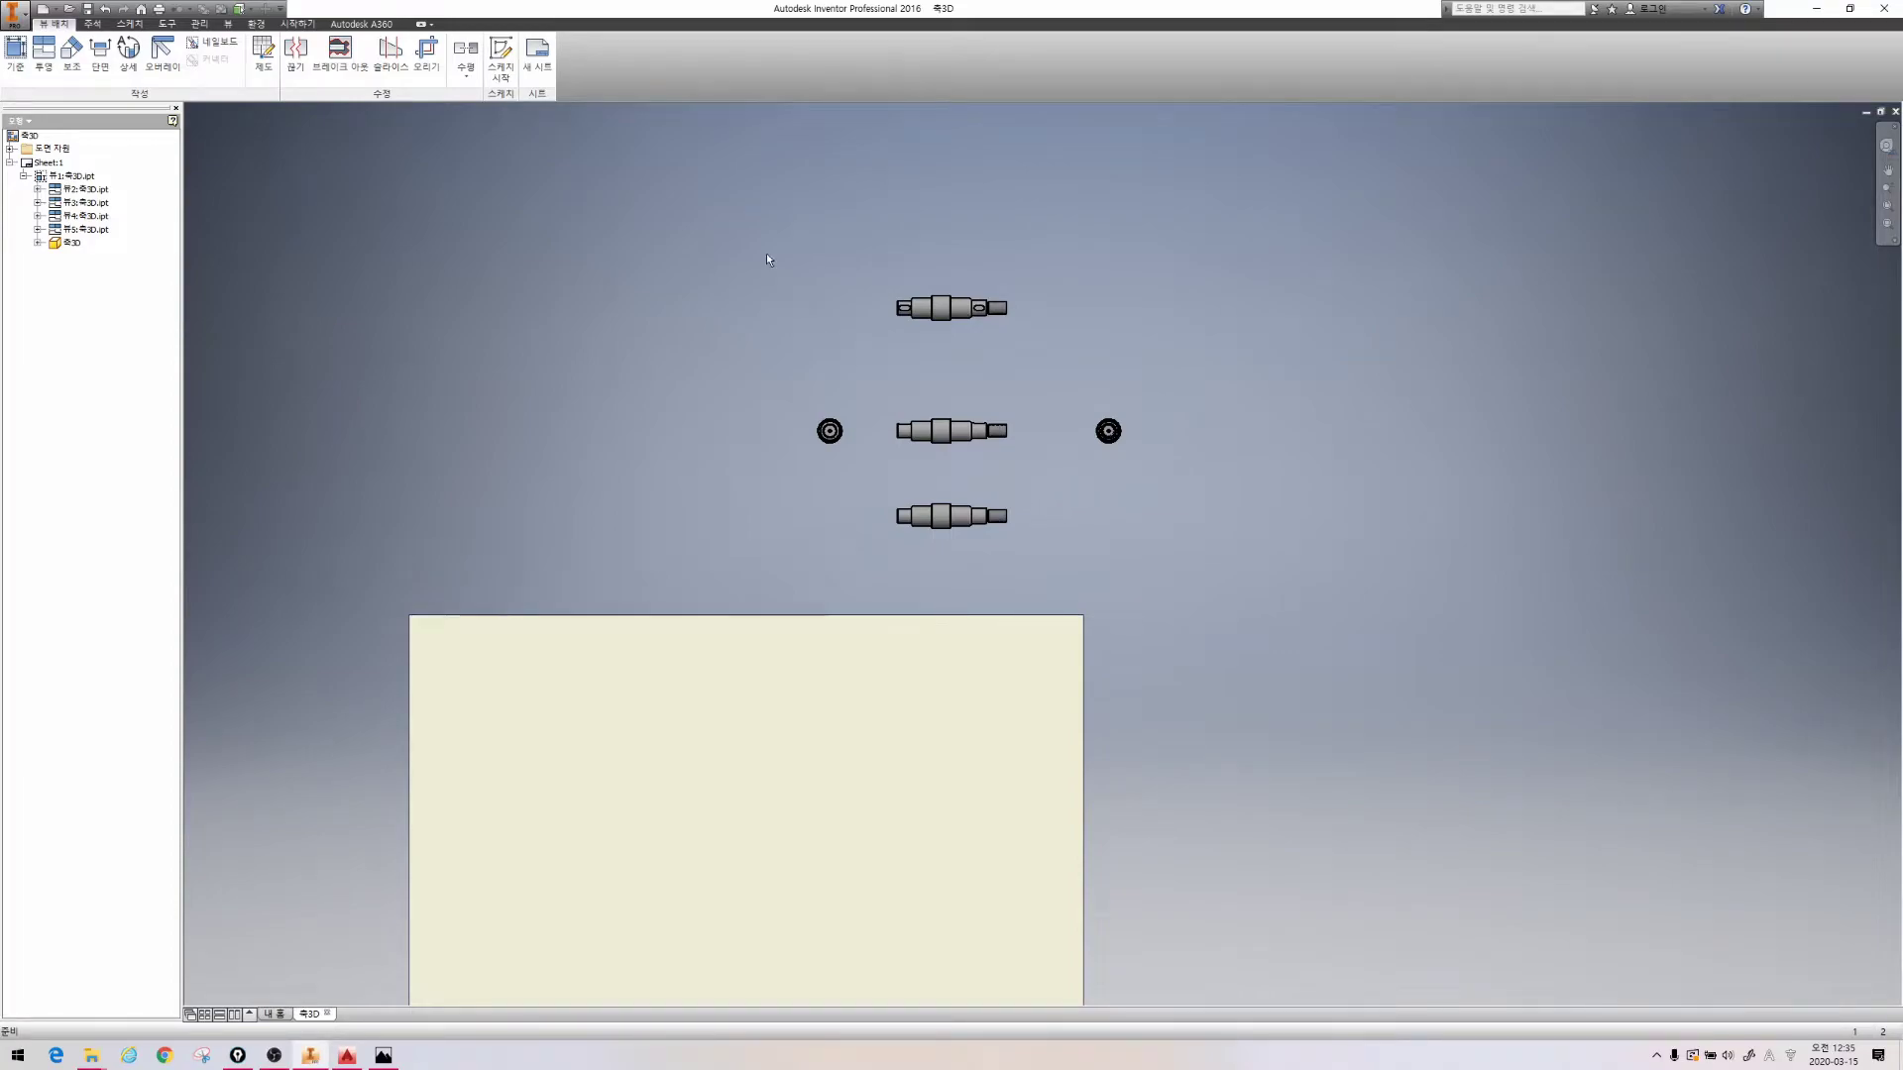
Change the base view's display style to show hidden lines and inspect the shaft's keyways
{"action": "left_click_drag", "start_coordinate": [766, 255], "coordinate": [1220, 626]}
{"action": "double_click", "coordinate": [946, 419]}
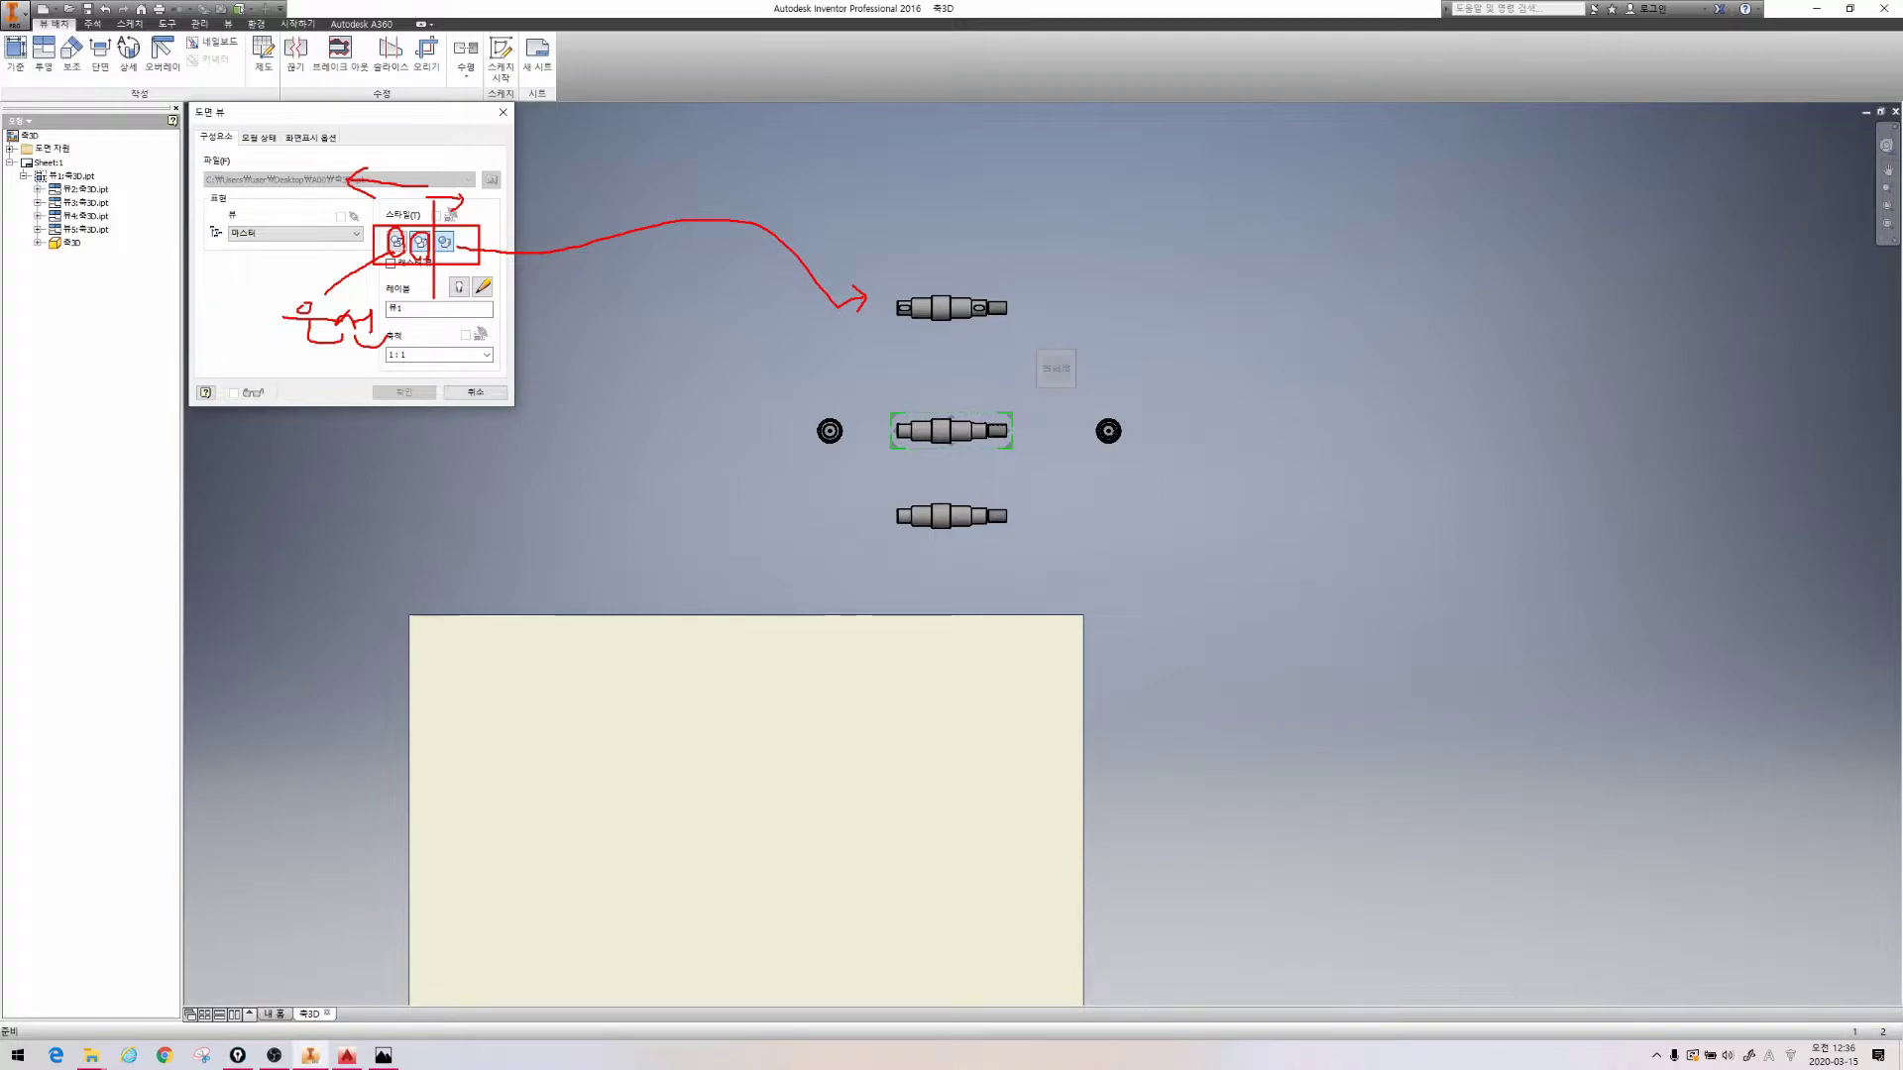
{"action": "key", "text": "Escape"}
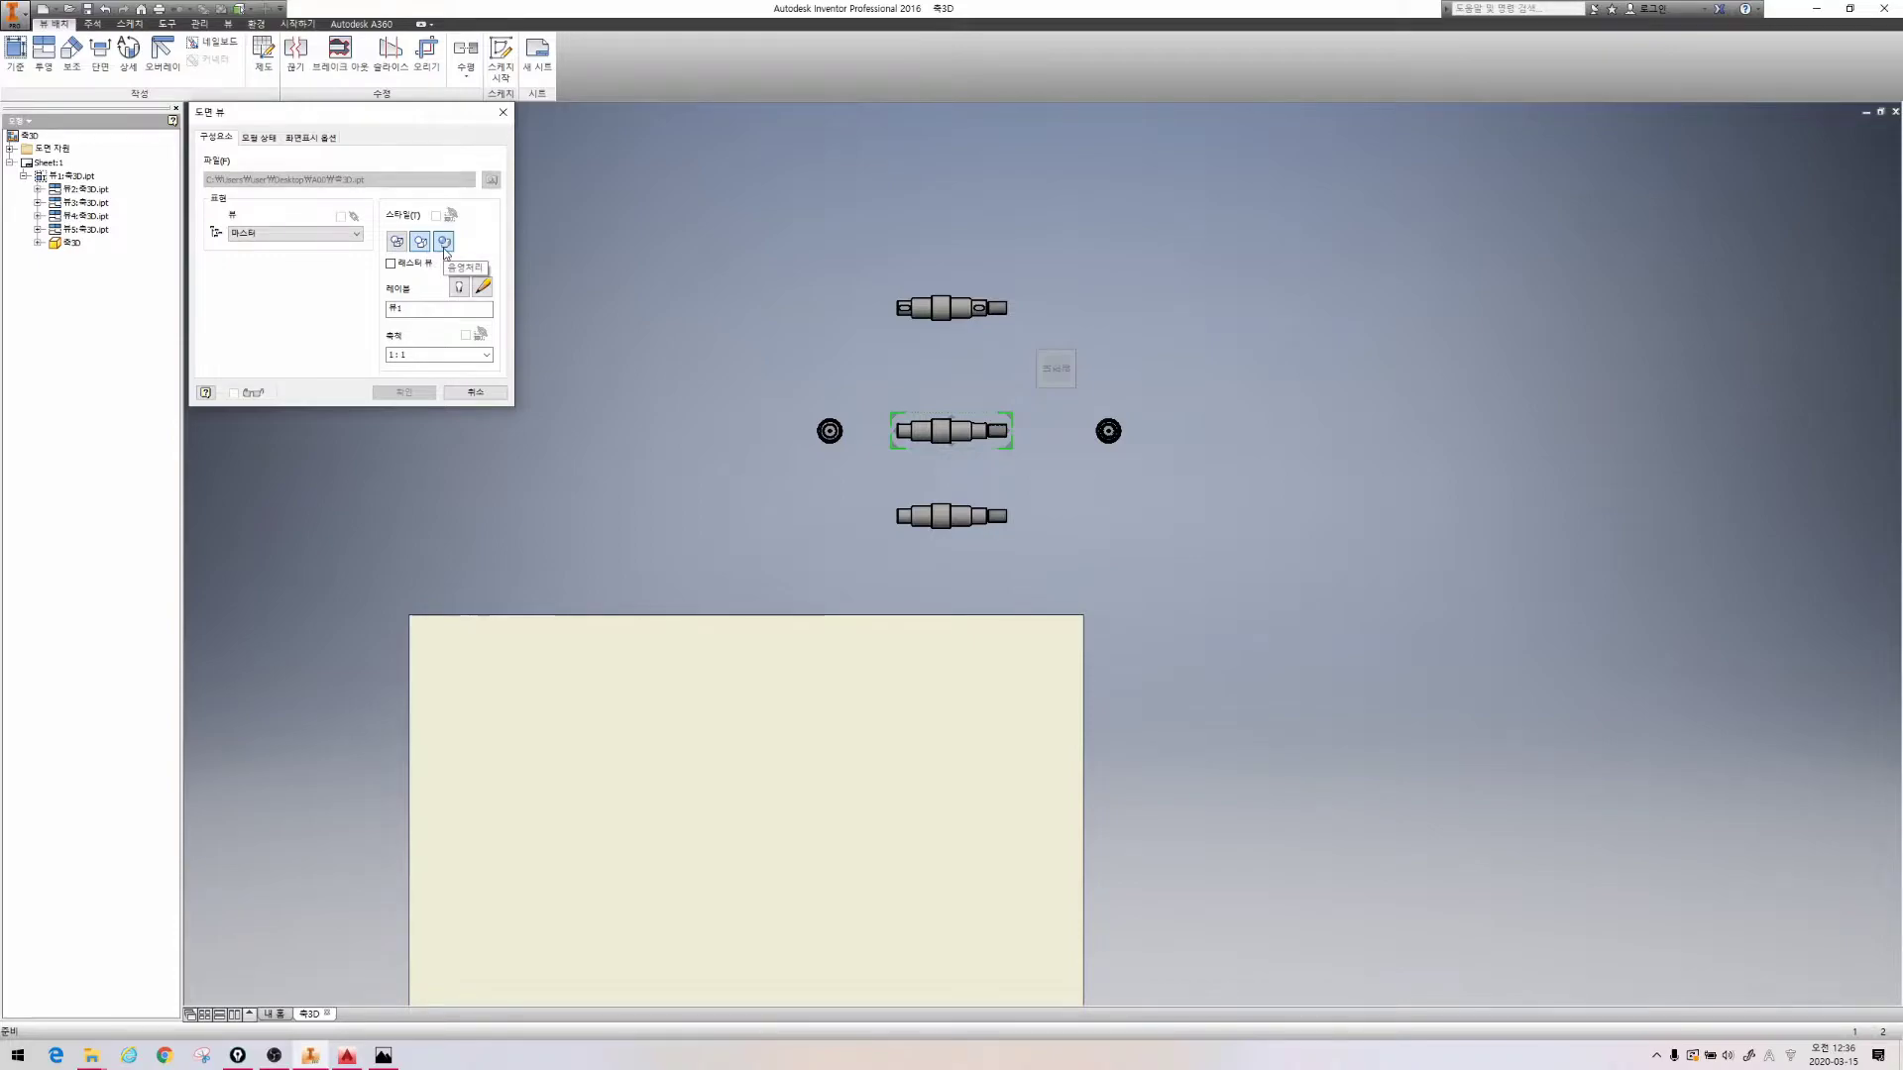
{"action": "left_click", "coordinate": [445, 244]}
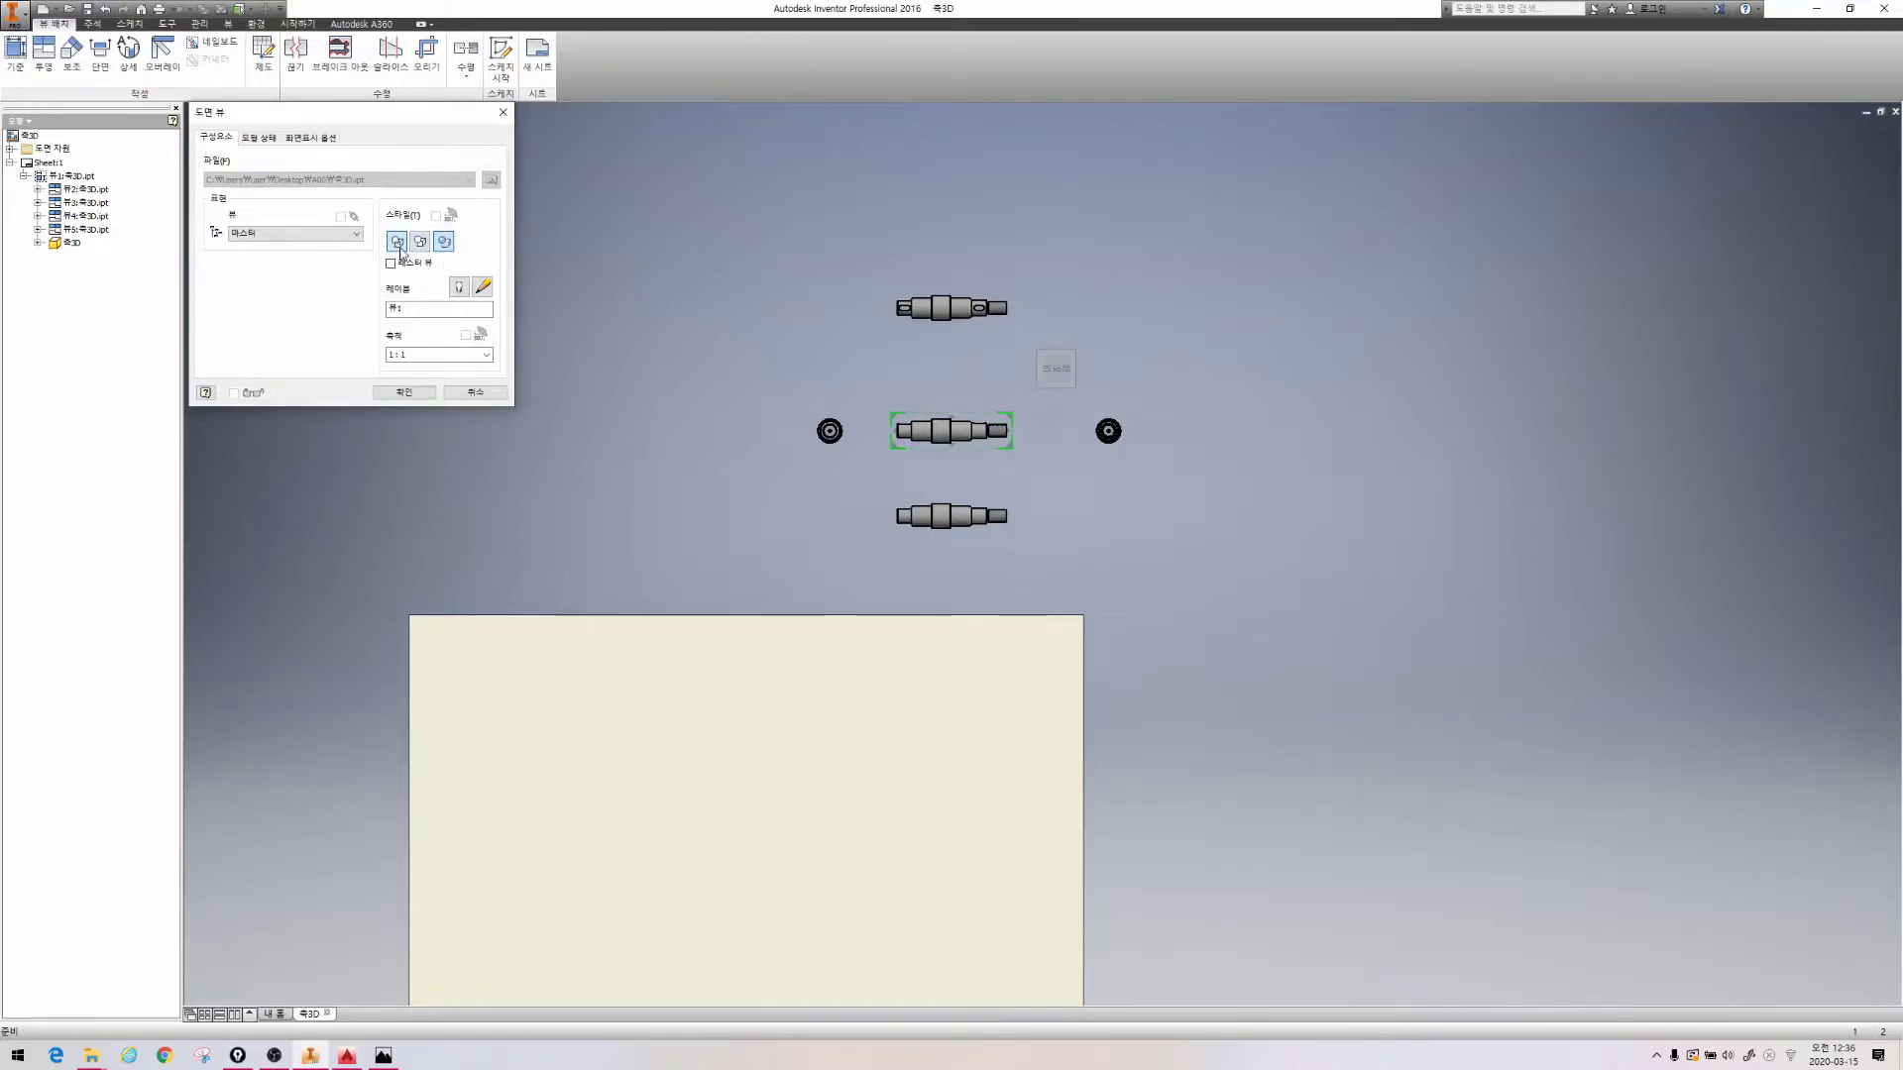
{"action": "left_click", "coordinate": [405, 392]}
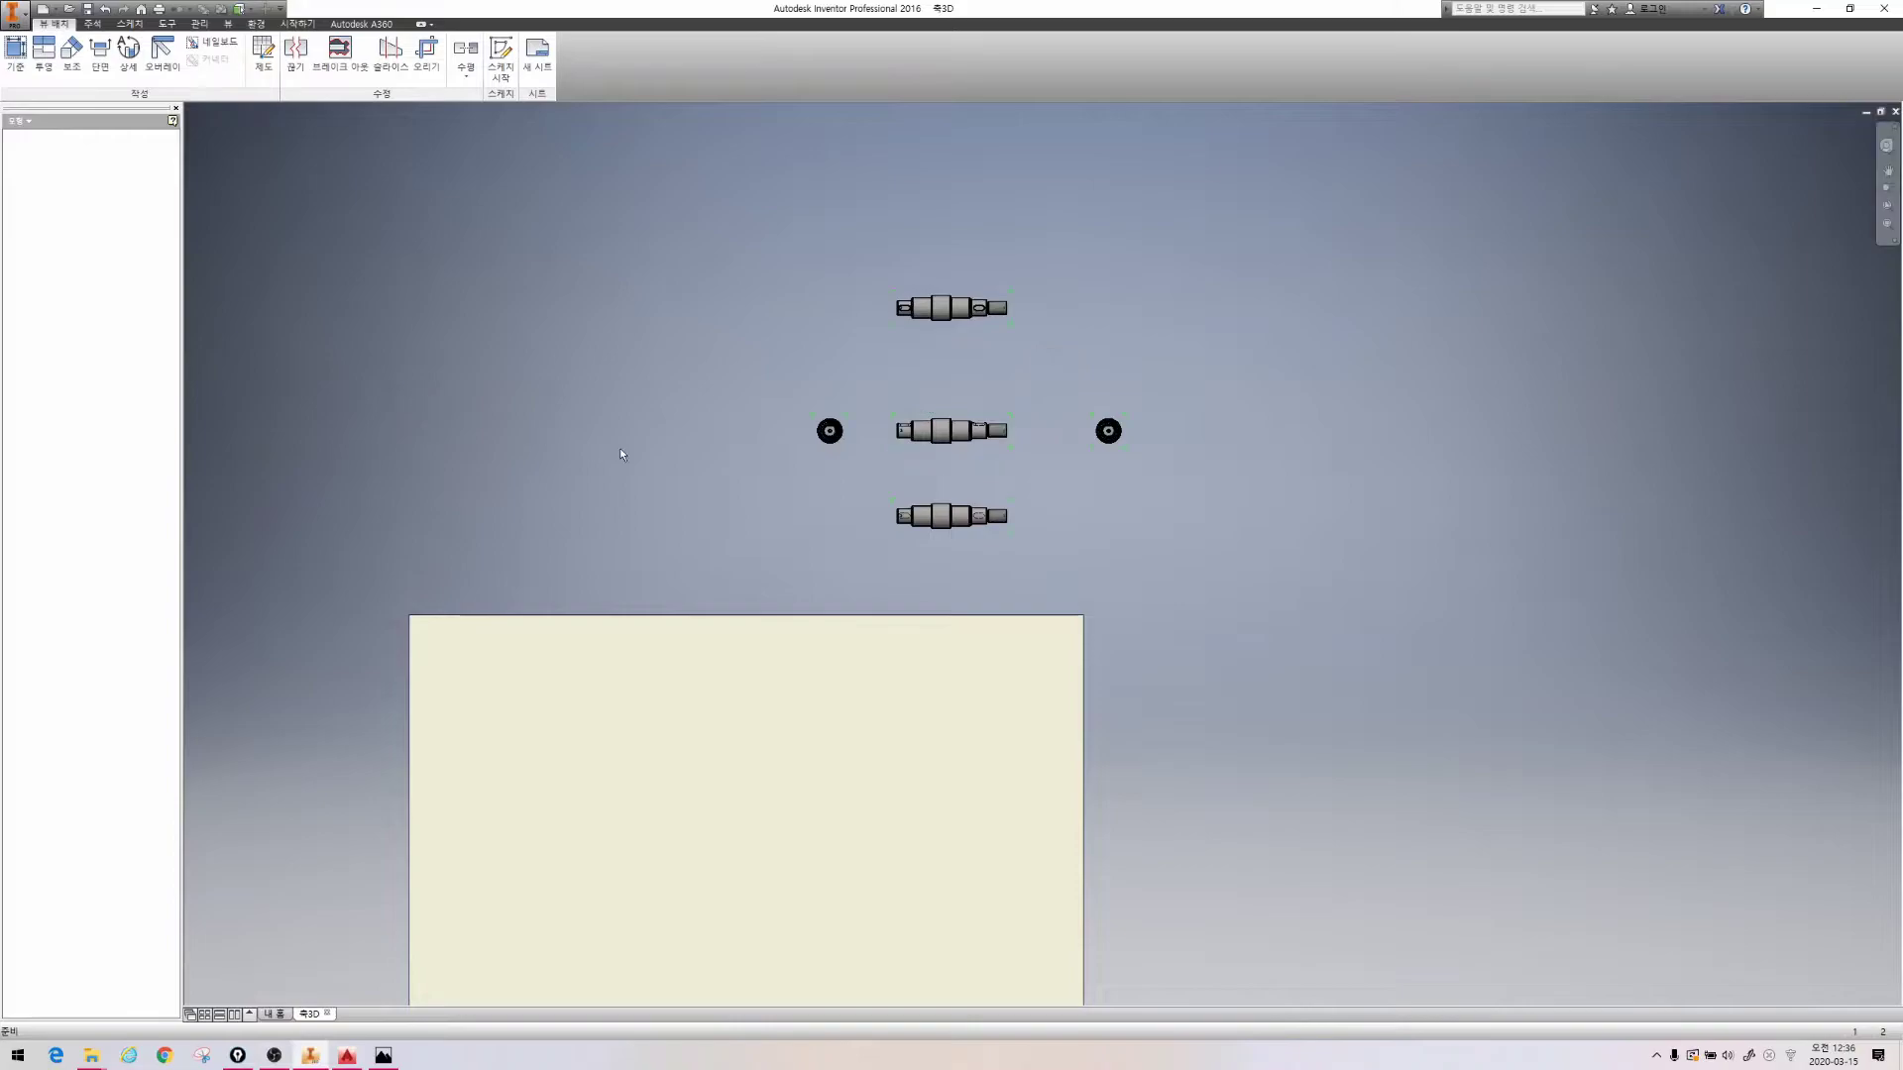
{"action": "scroll", "coordinate": [932, 433], "scroll_direction": "up", "scroll_amount": 5}
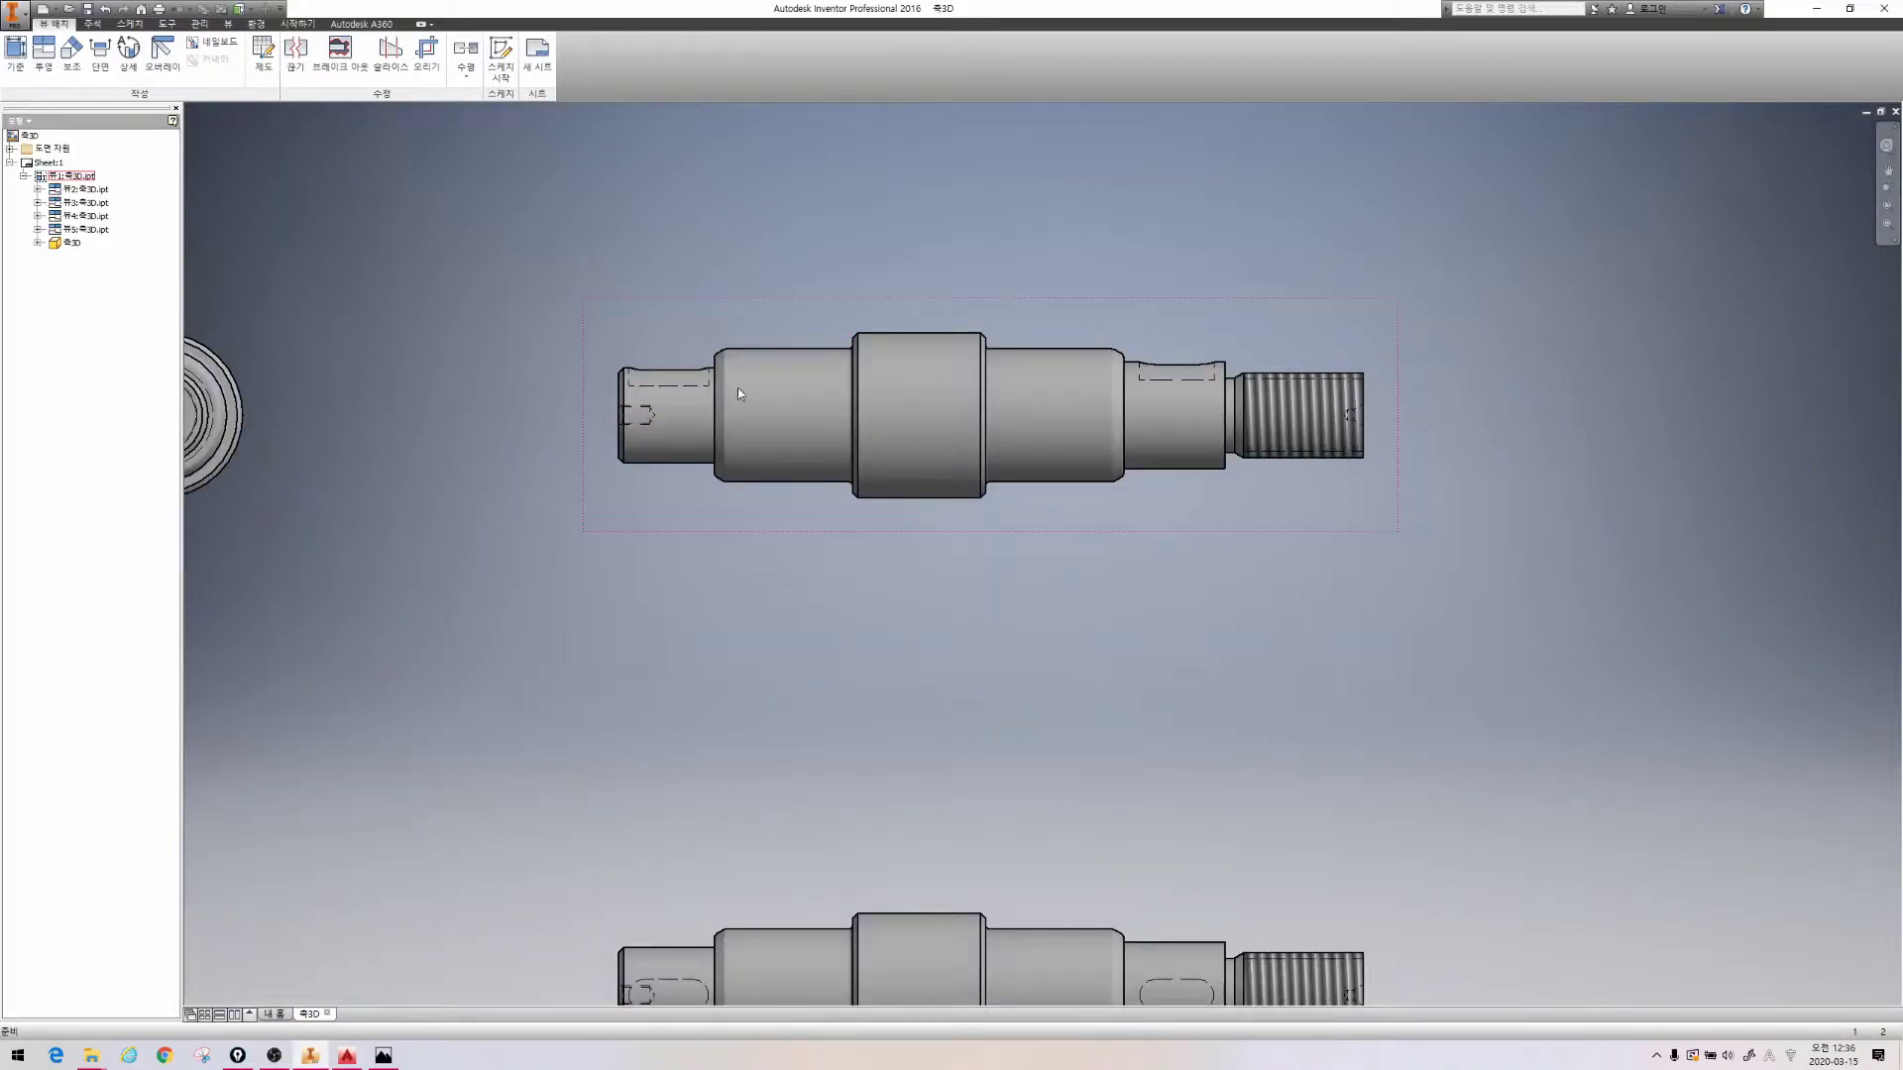
{"action": "scroll", "coordinate": [737, 417], "scroll_direction": "down", "scroll_amount": 5}
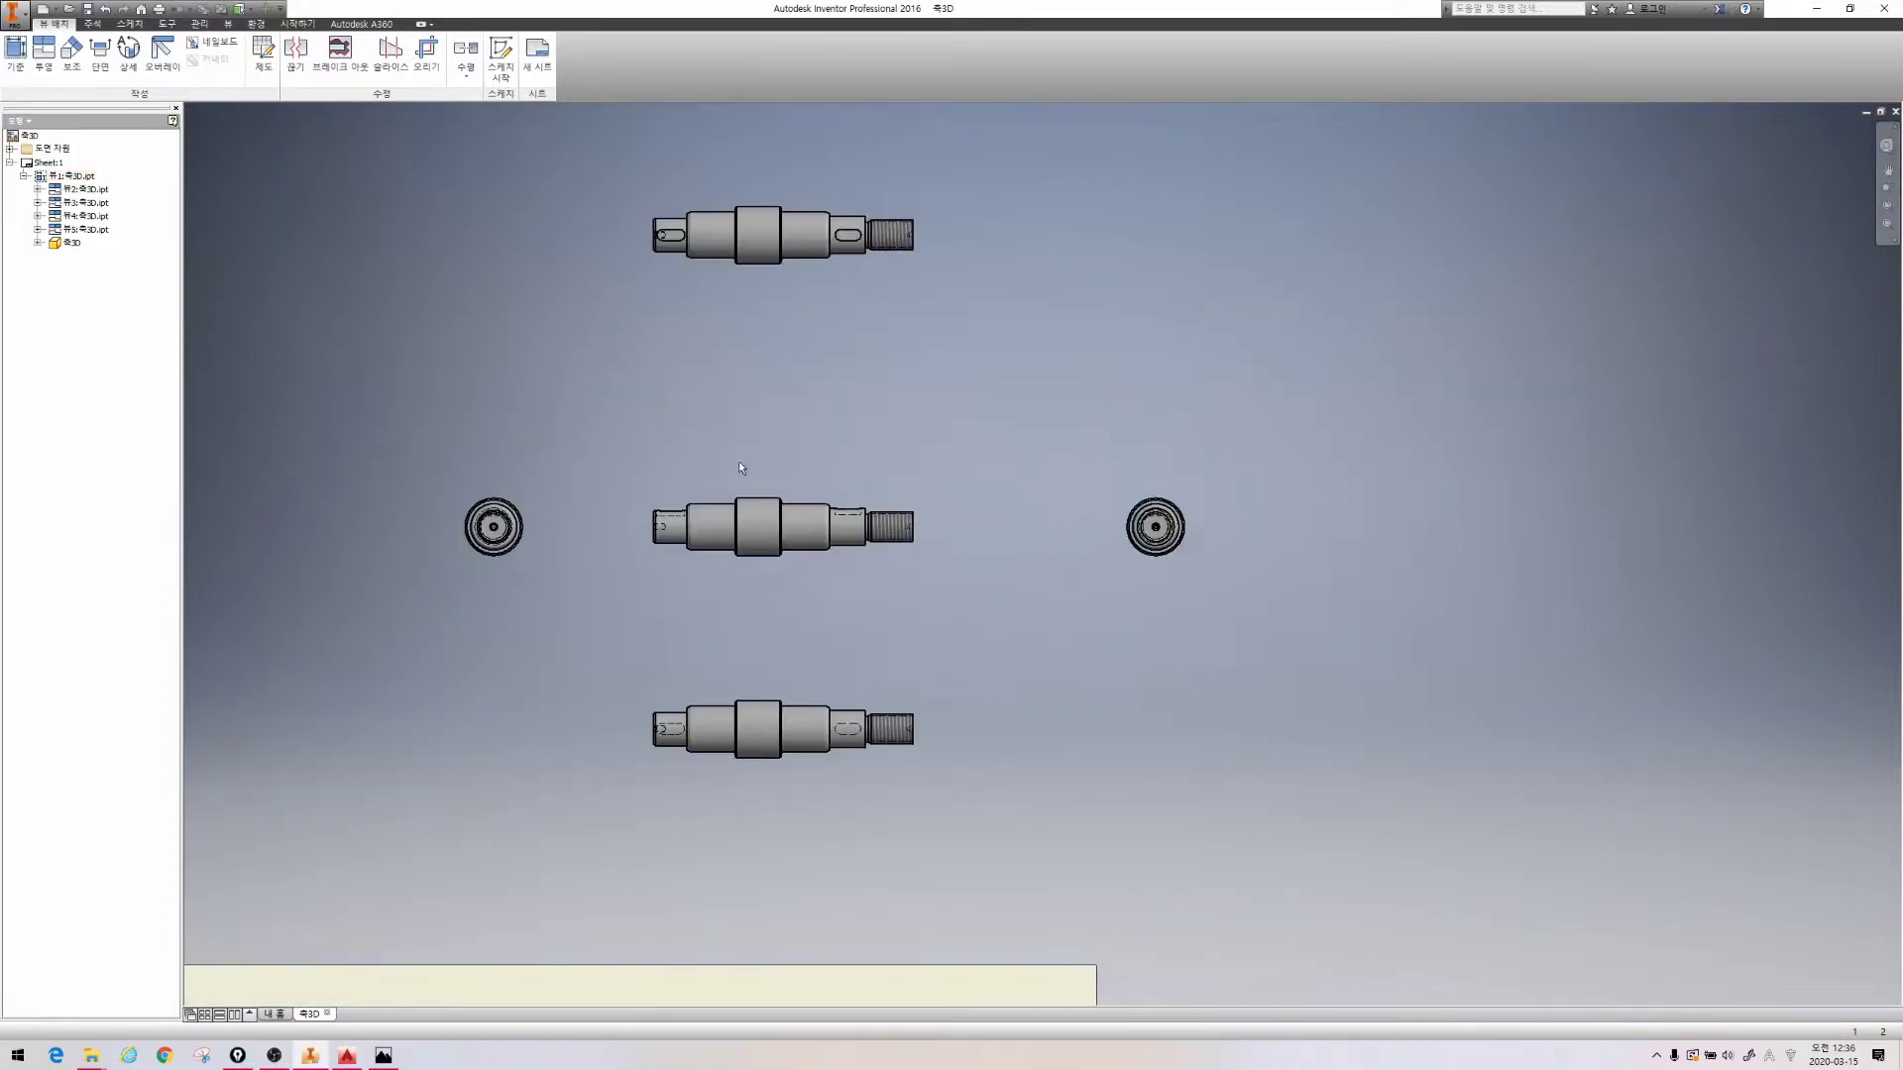
Turn off shading in the base view's display style
{"action": "double_click", "coordinate": [765, 509]}
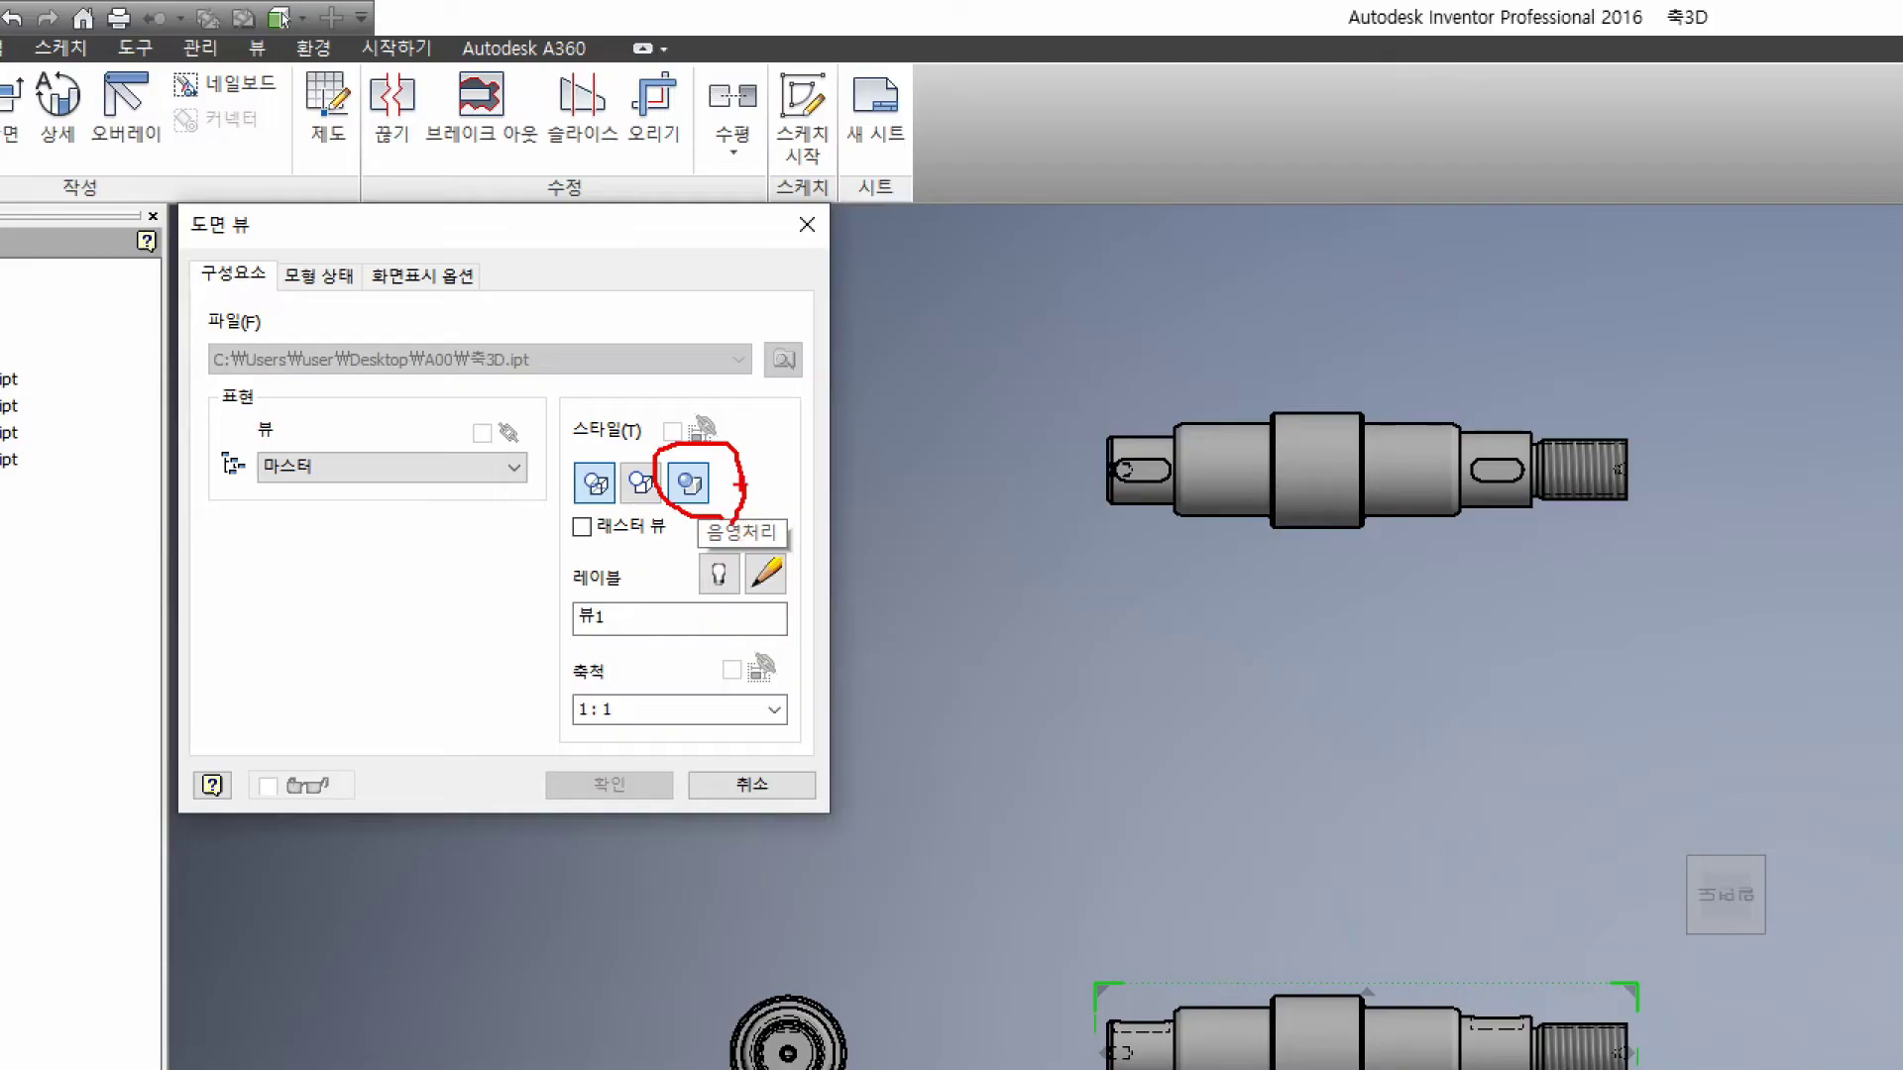
{"action": "left_click", "coordinate": [444, 243]}
{"action": "left_click", "coordinate": [406, 393]}
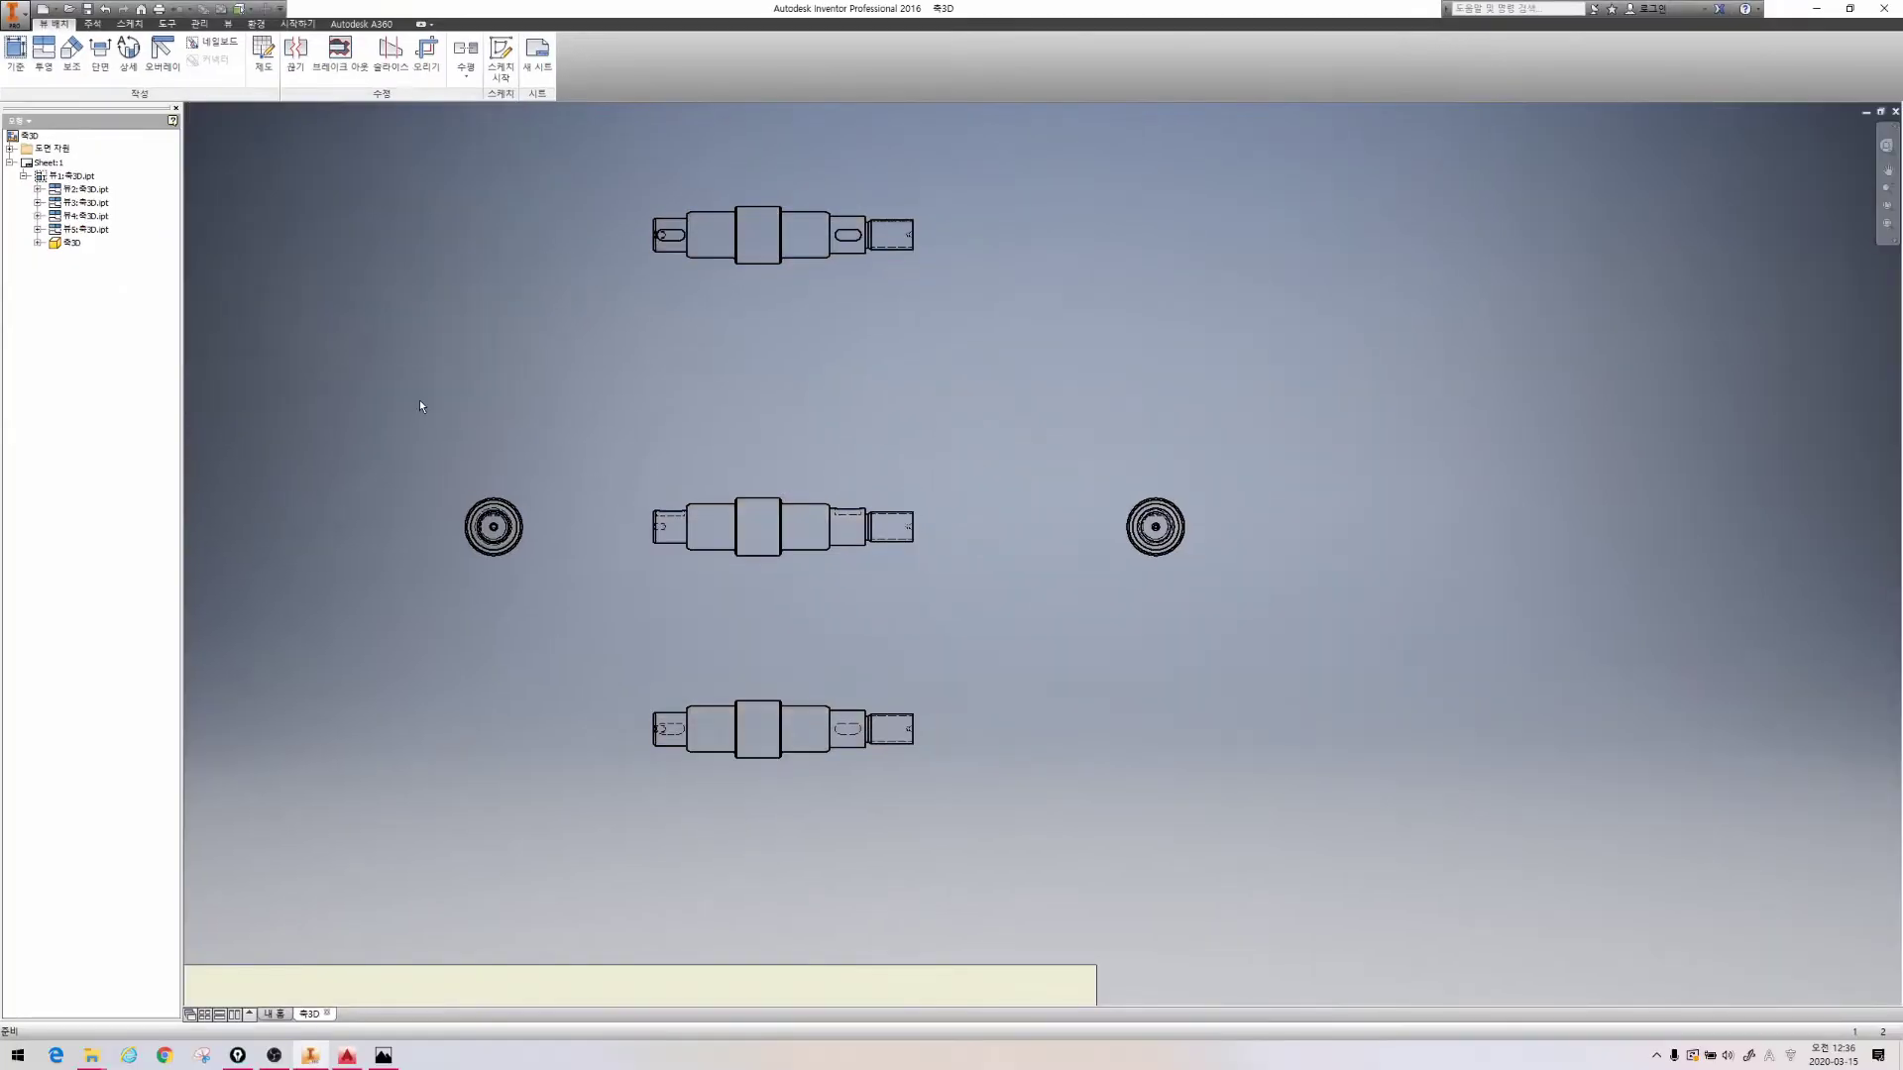
{"action": "key", "text": "ctrl+2"}
{"action": "mouse_move", "coordinate": [905, 599]}
{"action": "left_mouse_down"}
{"action": "mouse_move", "coordinate": [637, 594]}
{"action": "mouse_move", "coordinate": [954, 523]}
{"action": "mouse_move", "coordinate": [928, 584]}
{"action": "left_mouse_up"}
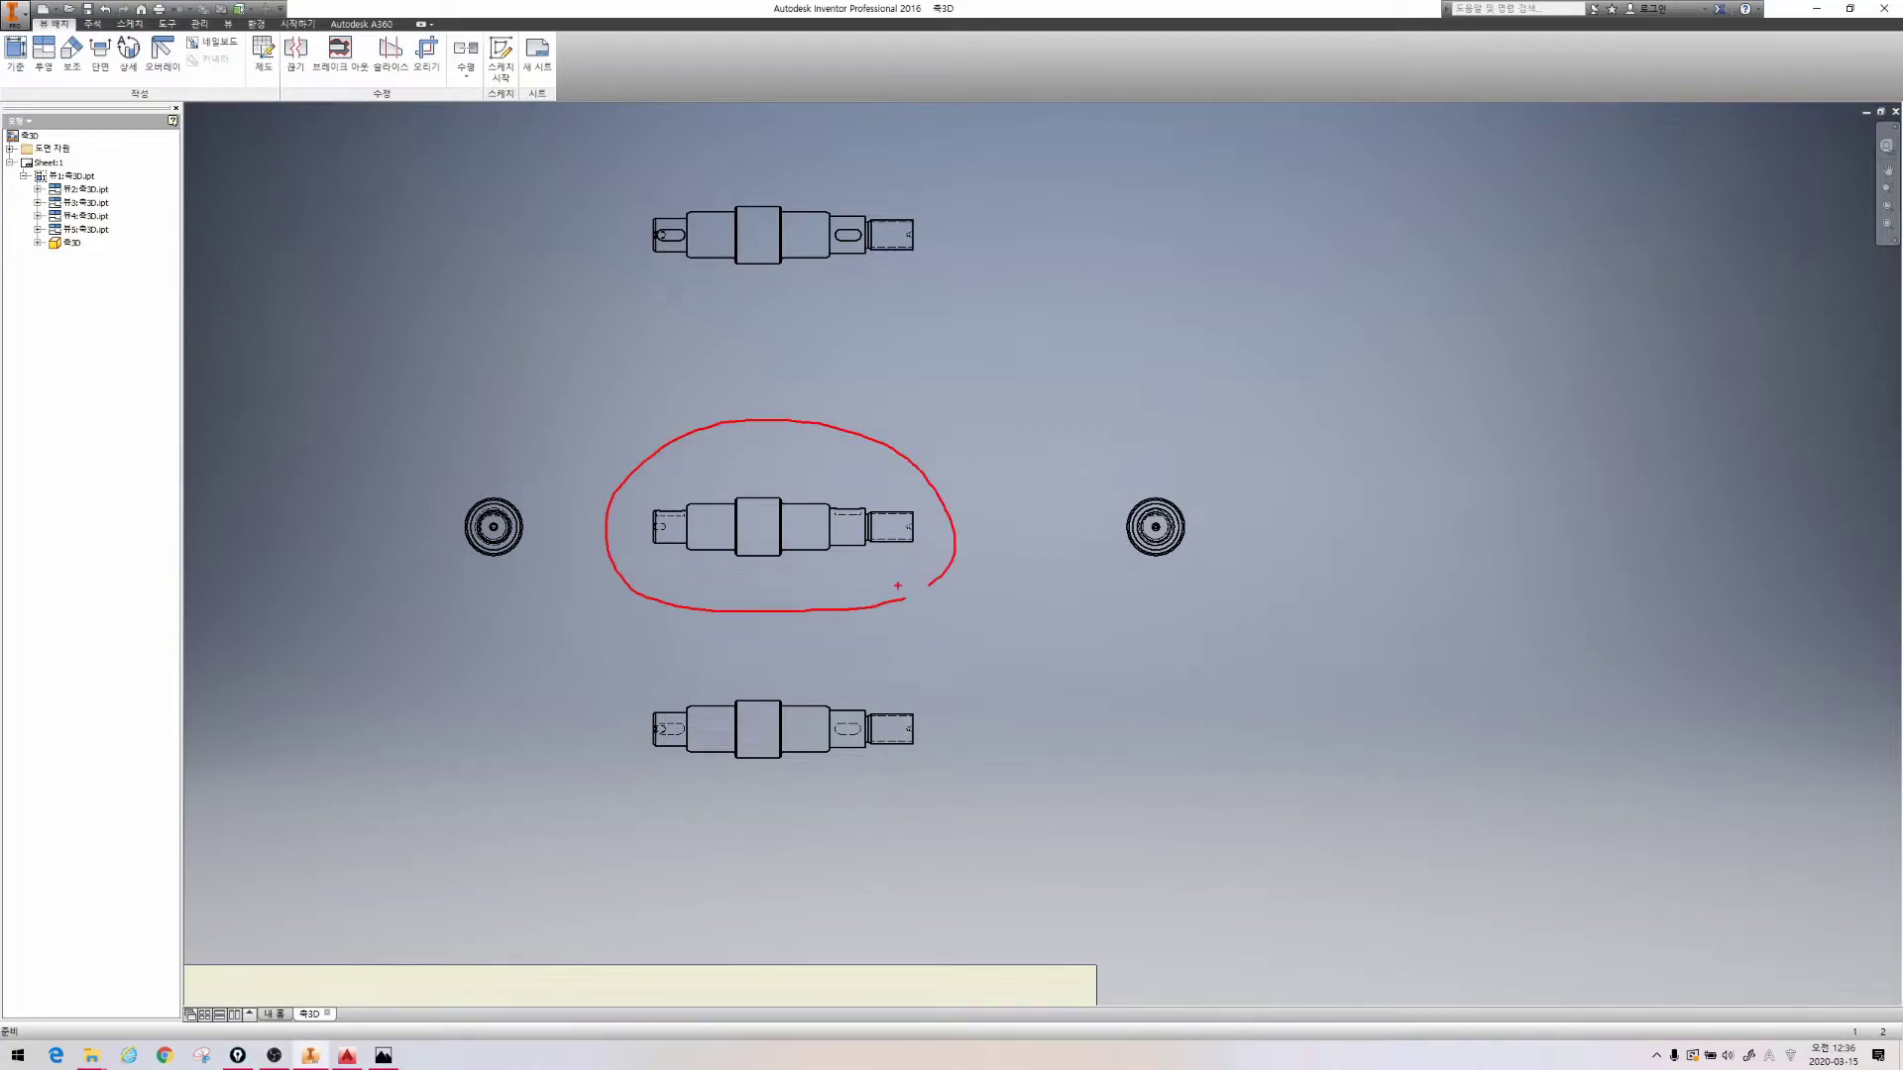
{"action": "mouse_move", "coordinate": [987, 381]}
{"action": "left_mouse_down"}
{"action": "mouse_move", "coordinate": [996, 424]}
{"action": "mouse_move", "coordinate": [1045, 422]}
{"action": "left_mouse_up"}
{"action": "key", "text": "Escape"}
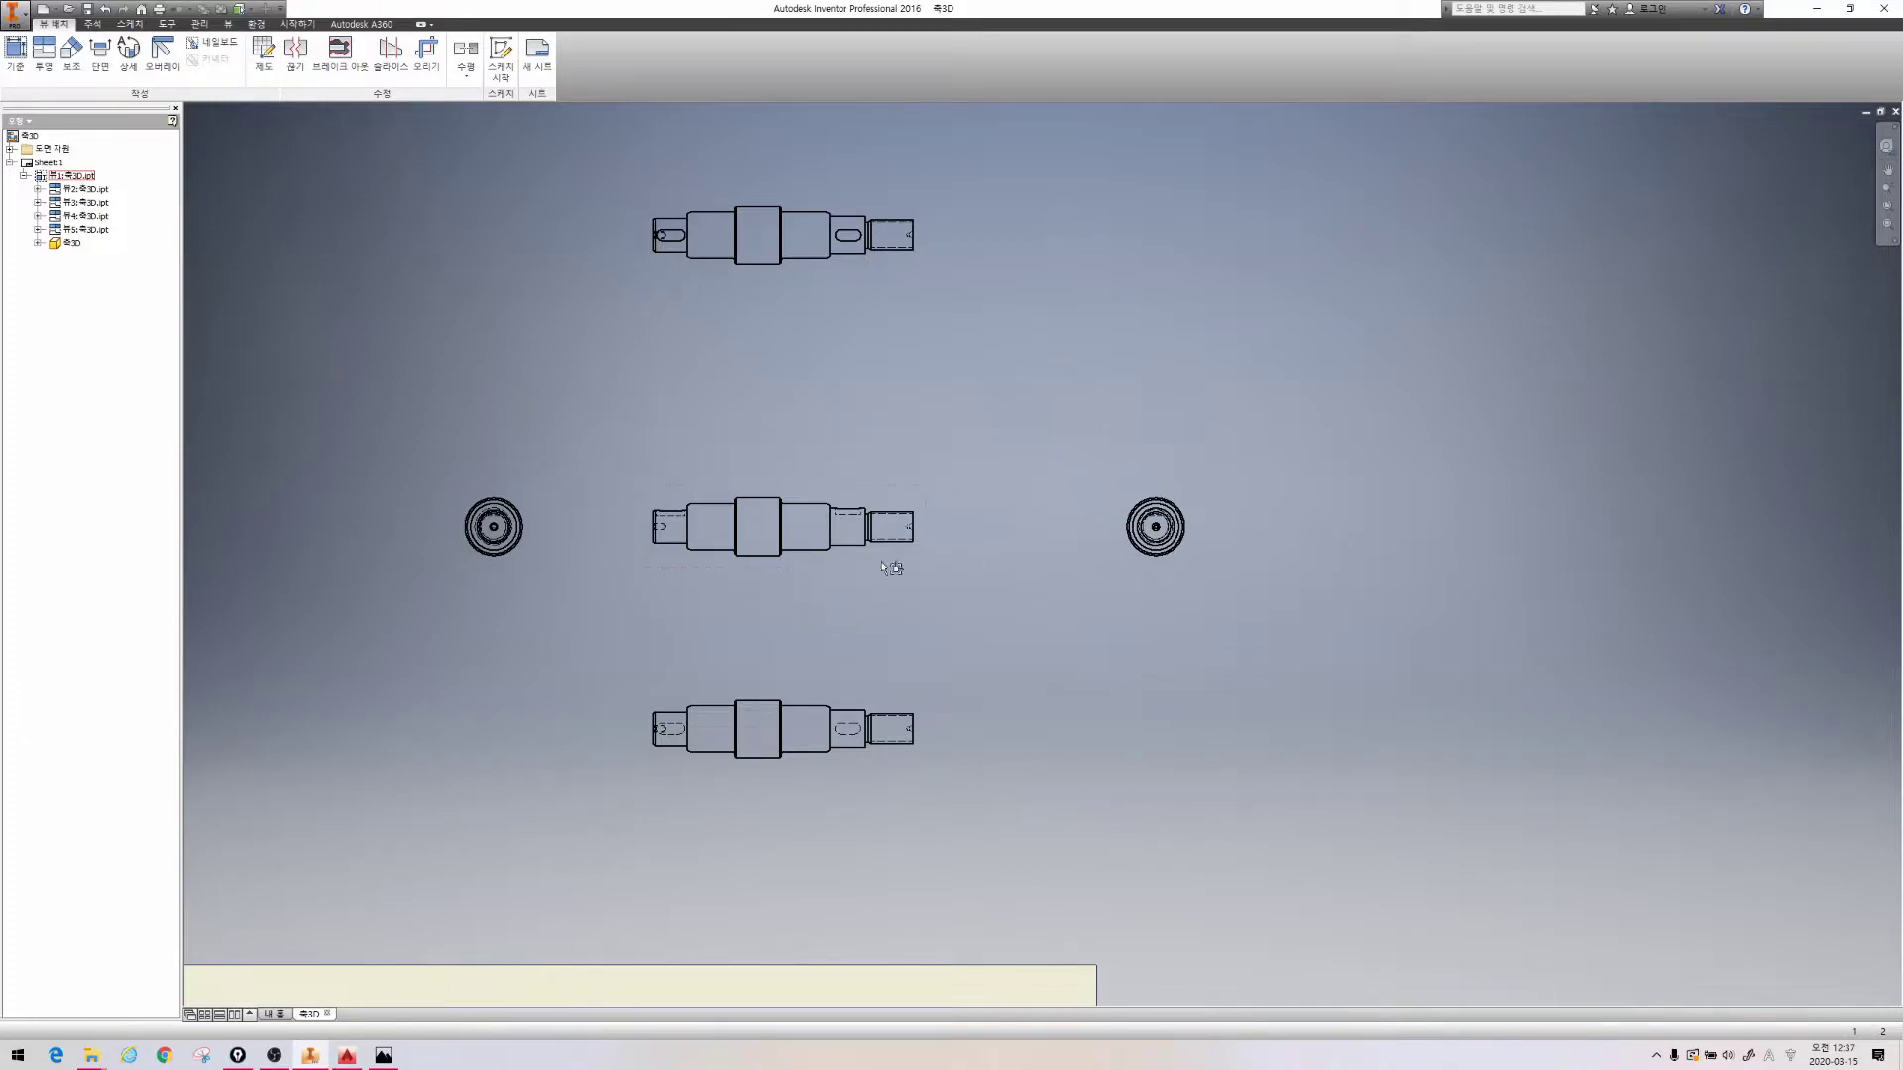
{"action": "mouse_move", "coordinate": [913, 592]}
{"action": "left_mouse_down"}
{"action": "mouse_move", "coordinate": [565, 544]}
{"action": "mouse_move", "coordinate": [904, 622]}
{"action": "left_mouse_up"}
{"action": "mouse_move", "coordinate": [1066, 349]}
{"action": "left_mouse_down"}
{"action": "mouse_move", "coordinate": [1117, 242]}
{"action": "mouse_move", "coordinate": [1140, 297]}
{"action": "left_mouse_up"}
{"action": "key", "text": "Escape"}
Project four isometric views of the shaft from the base view, one at each diagonal corner around it
{"action": "left_click", "coordinate": [43, 67]}
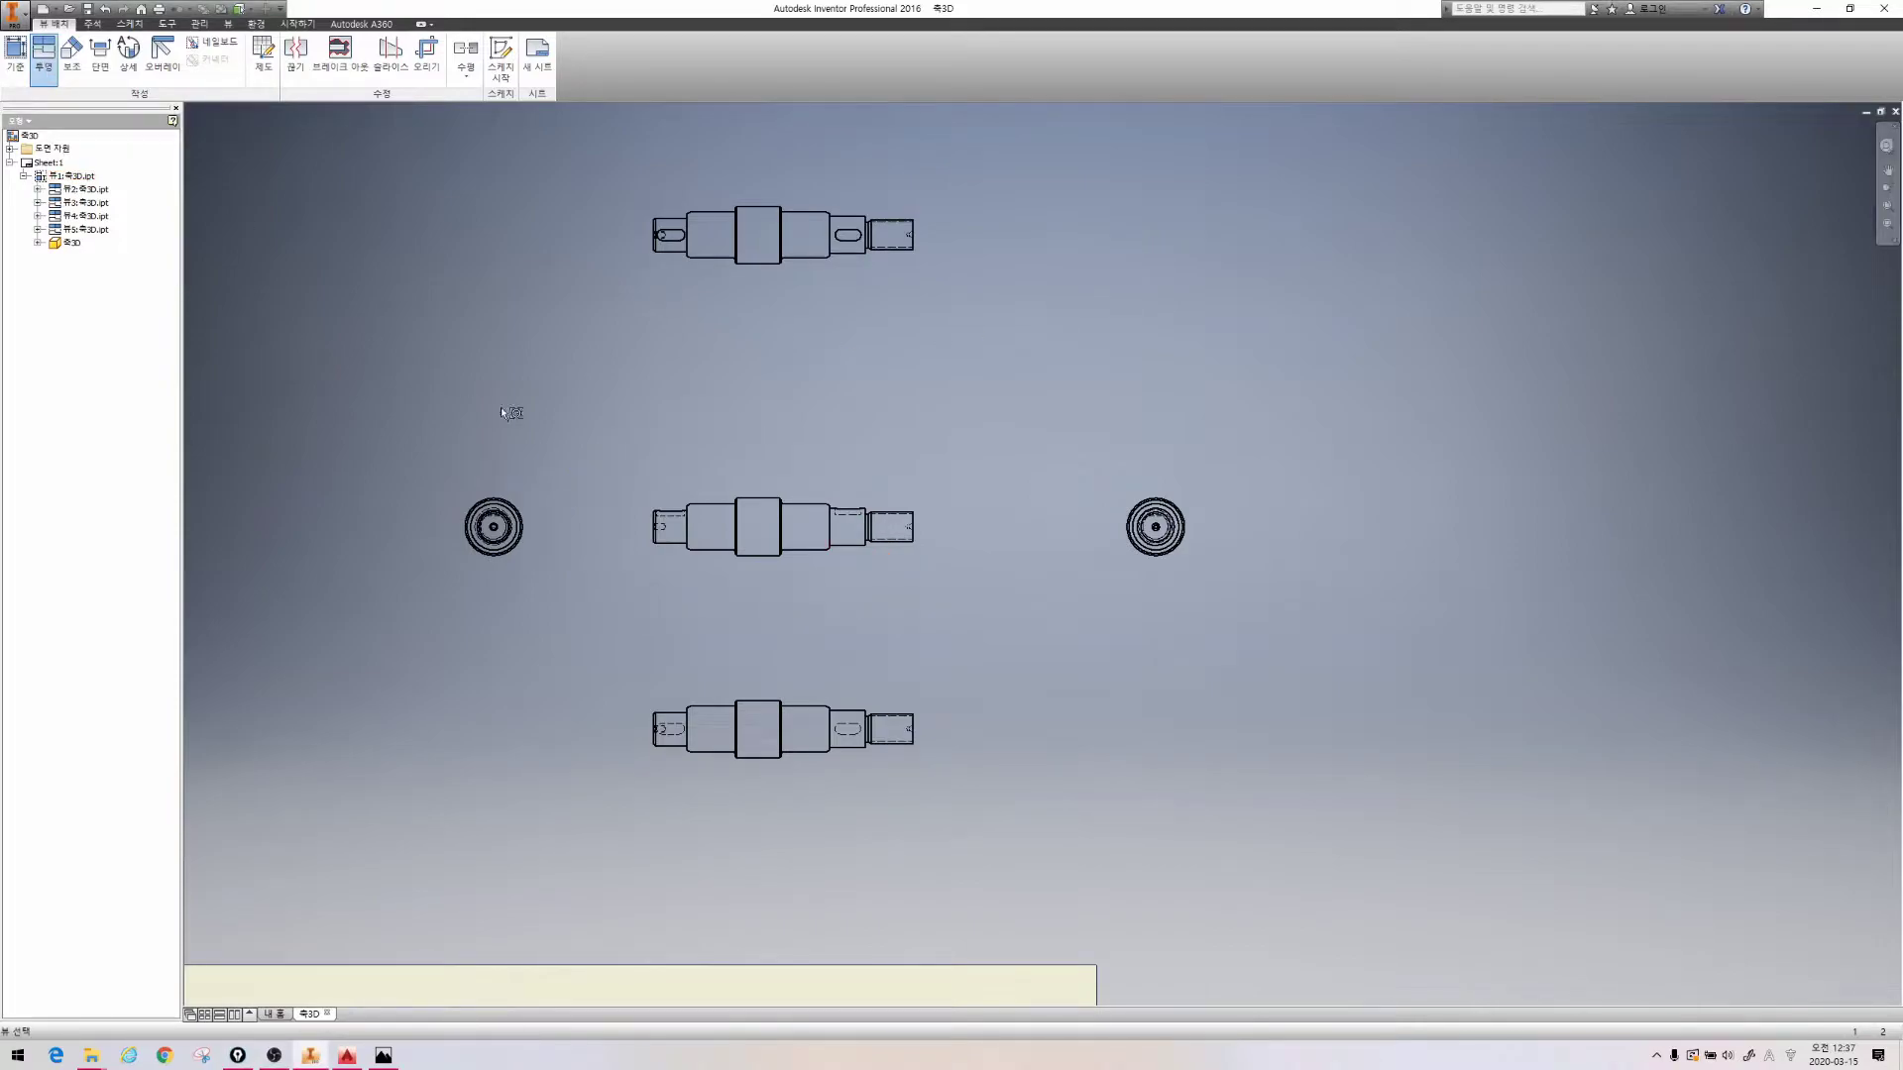
{"action": "left_click", "coordinate": [803, 521]}
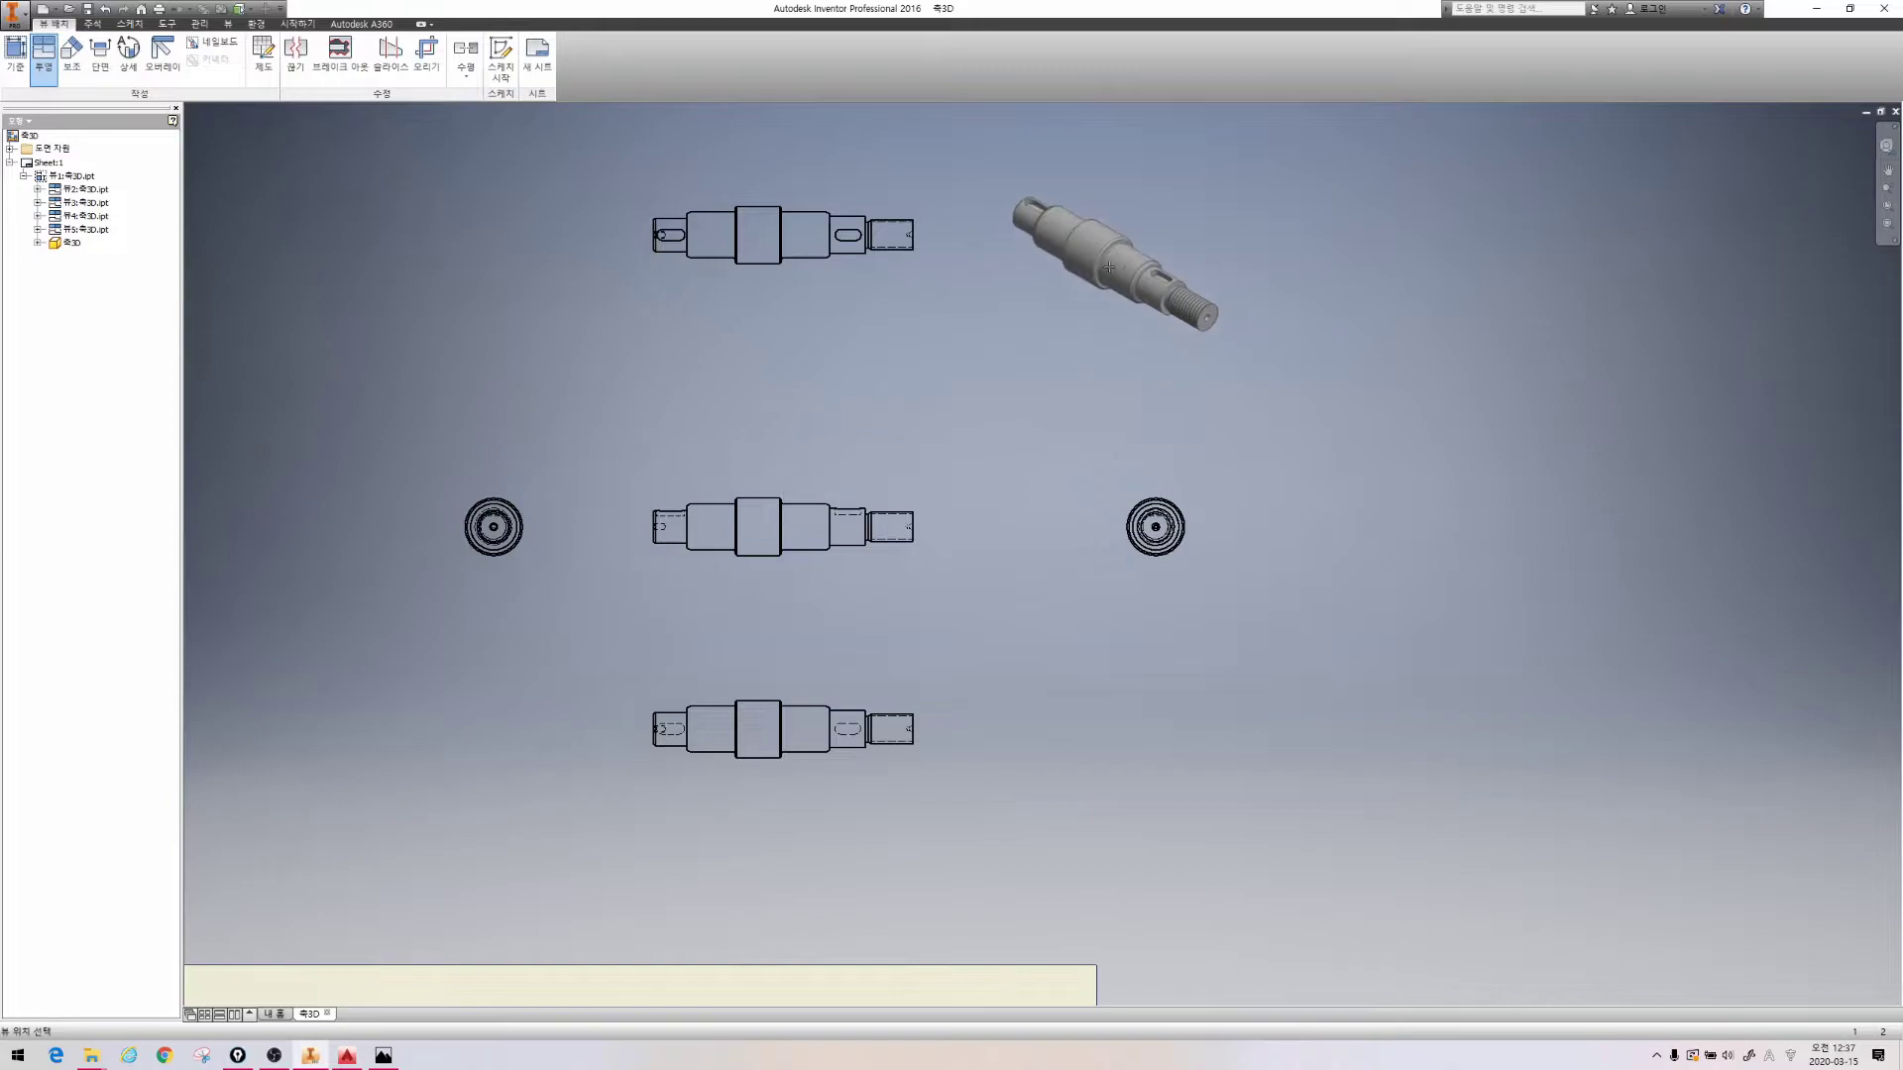
{"action": "left_click", "coordinate": [1128, 257]}
{"action": "left_click", "coordinate": [476, 216]}
{"action": "left_click", "coordinate": [453, 681]}
{"action": "left_click", "coordinate": [1158, 669]}
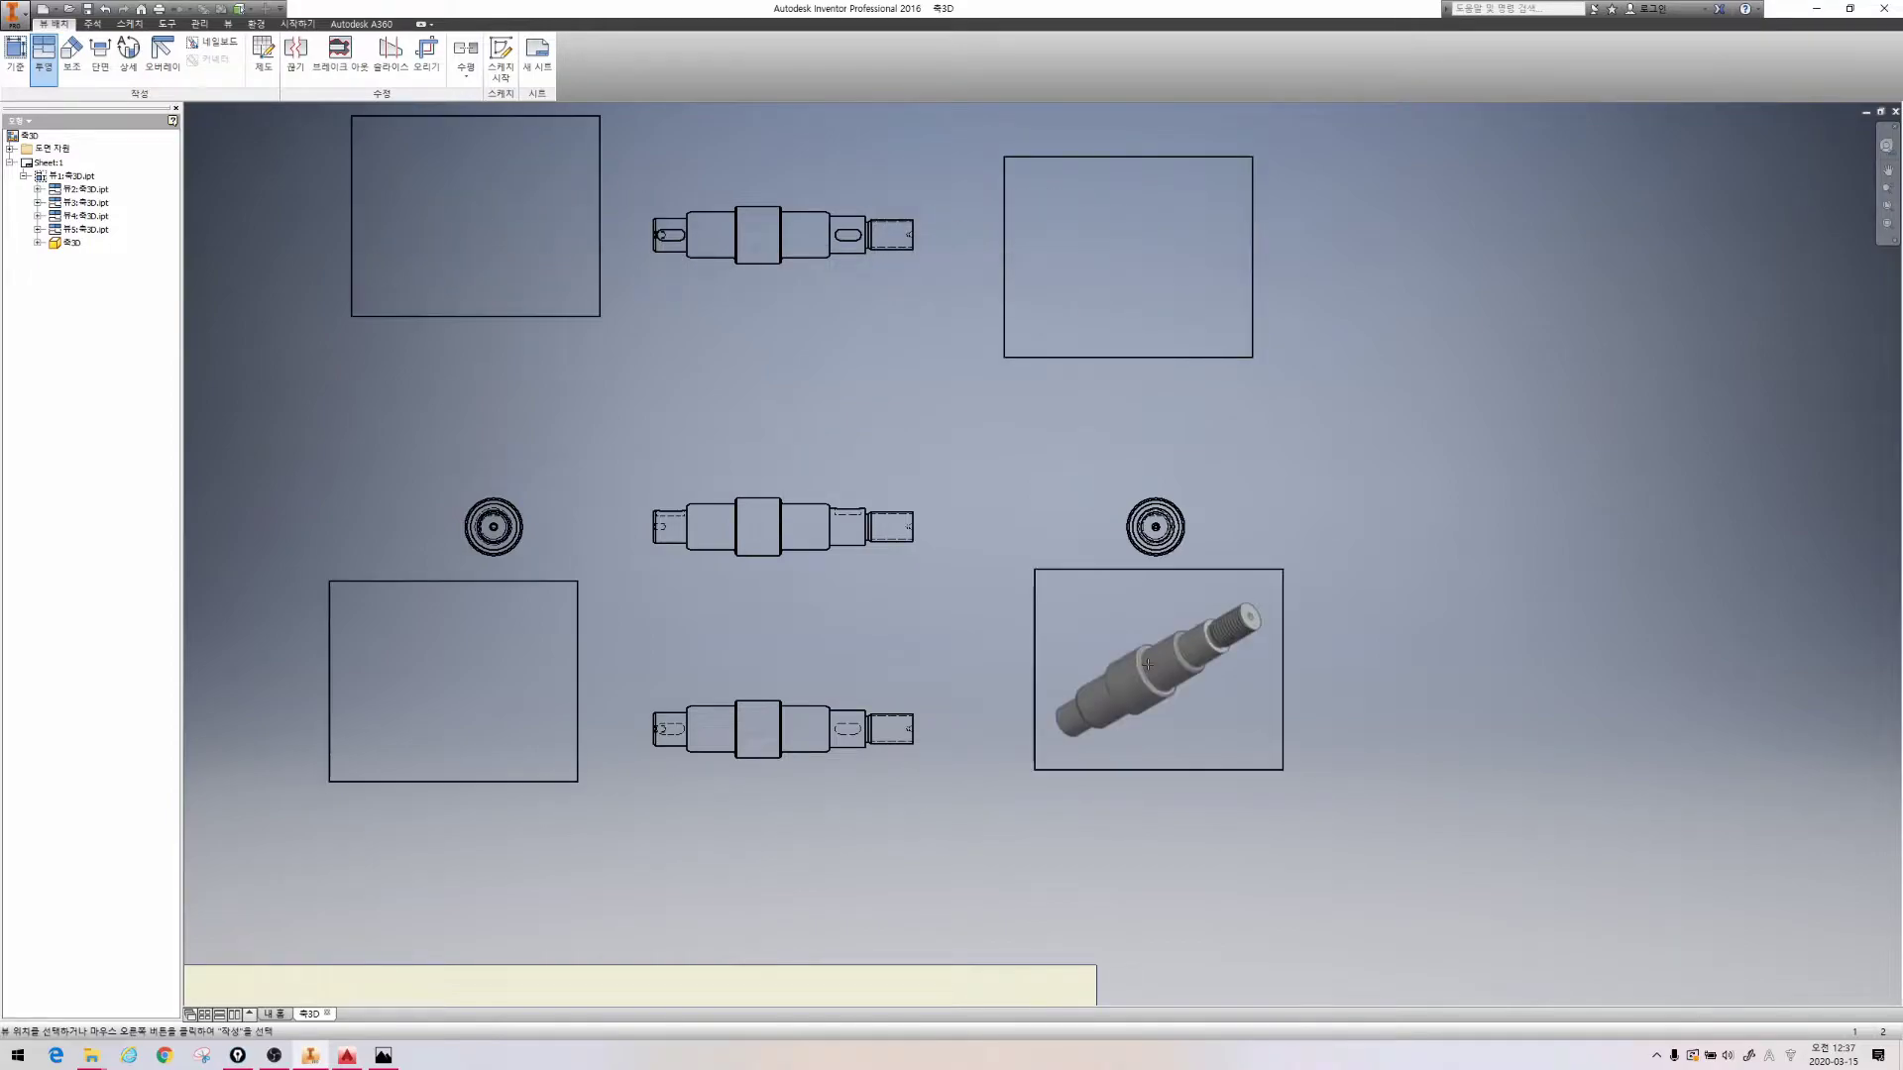
{"action": "right_click", "coordinate": [1150, 670]}
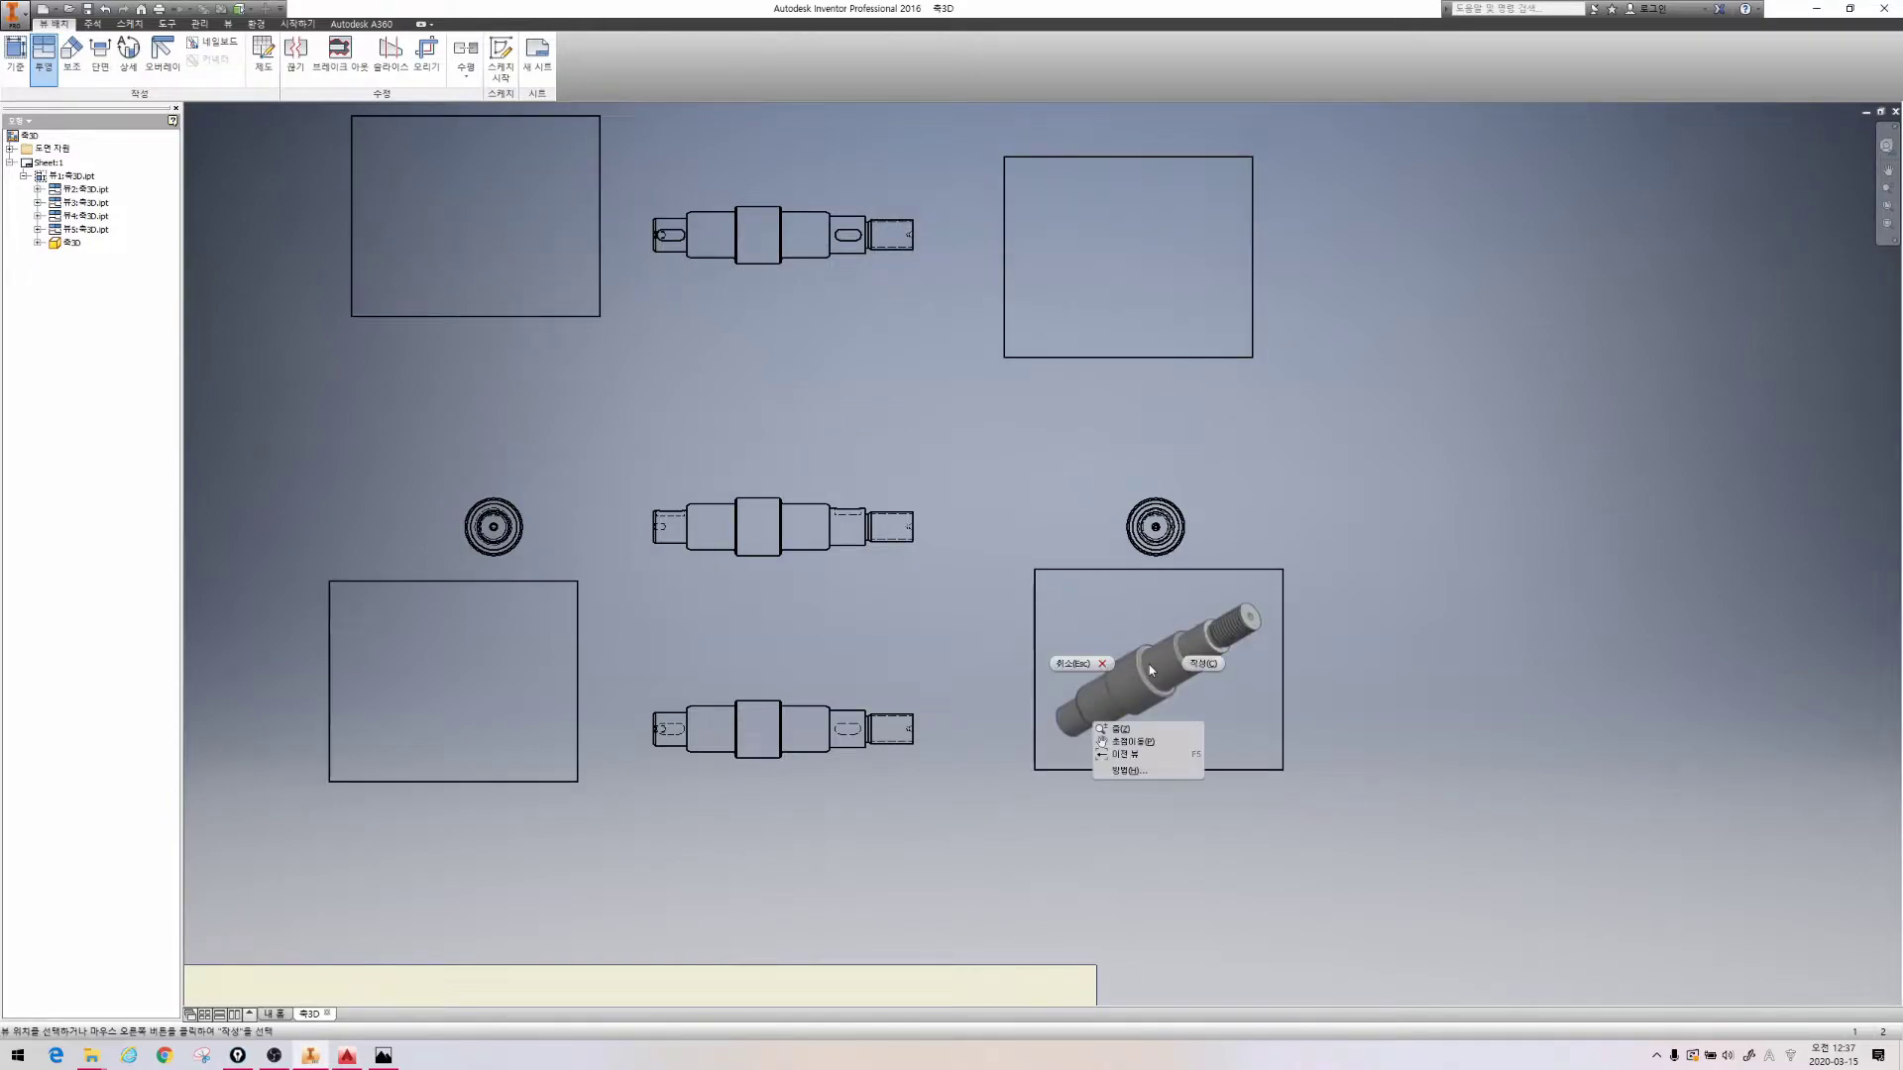
{"action": "left_click", "coordinate": [1199, 664]}
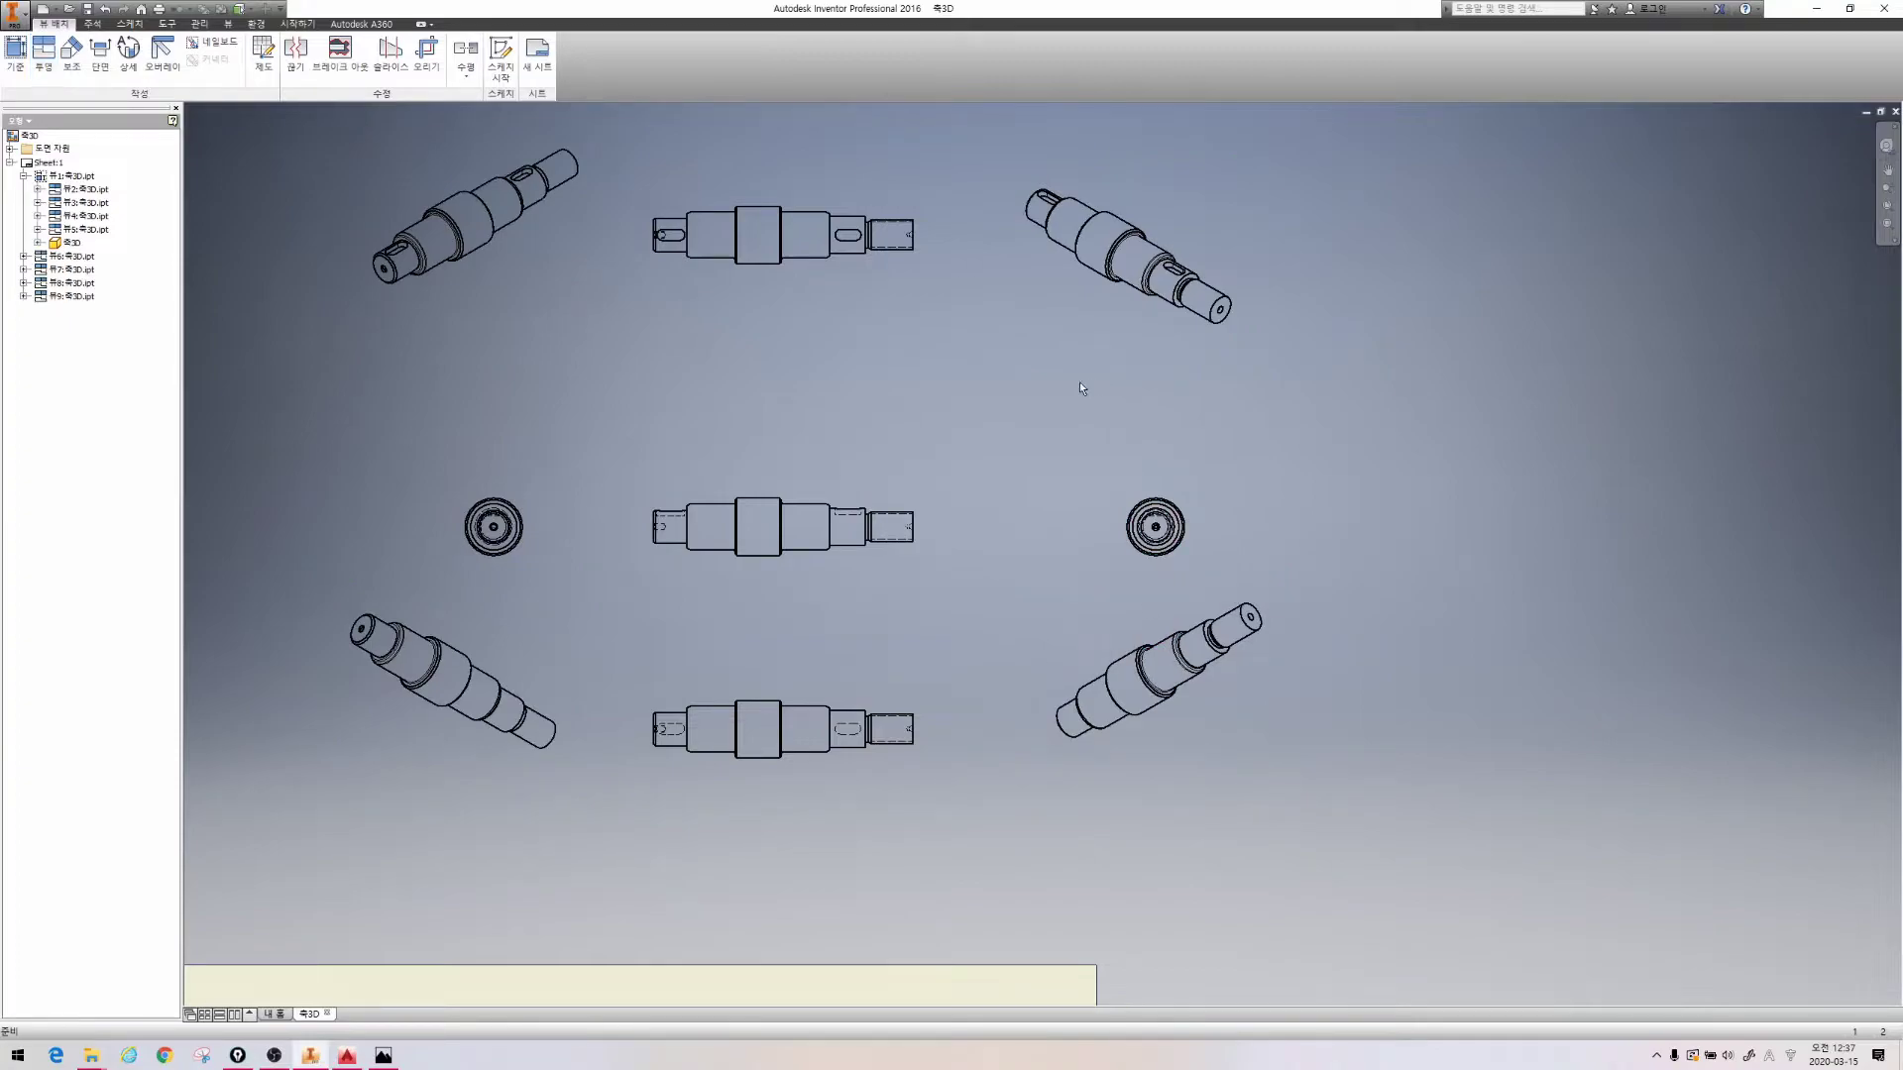
Turn on shading for the isometric view diagonally above and to the right of the base view
{"action": "double_click", "coordinate": [1174, 177]}
{"action": "left_click", "coordinate": [444, 241]}
{"action": "left_click", "coordinate": [414, 393]}
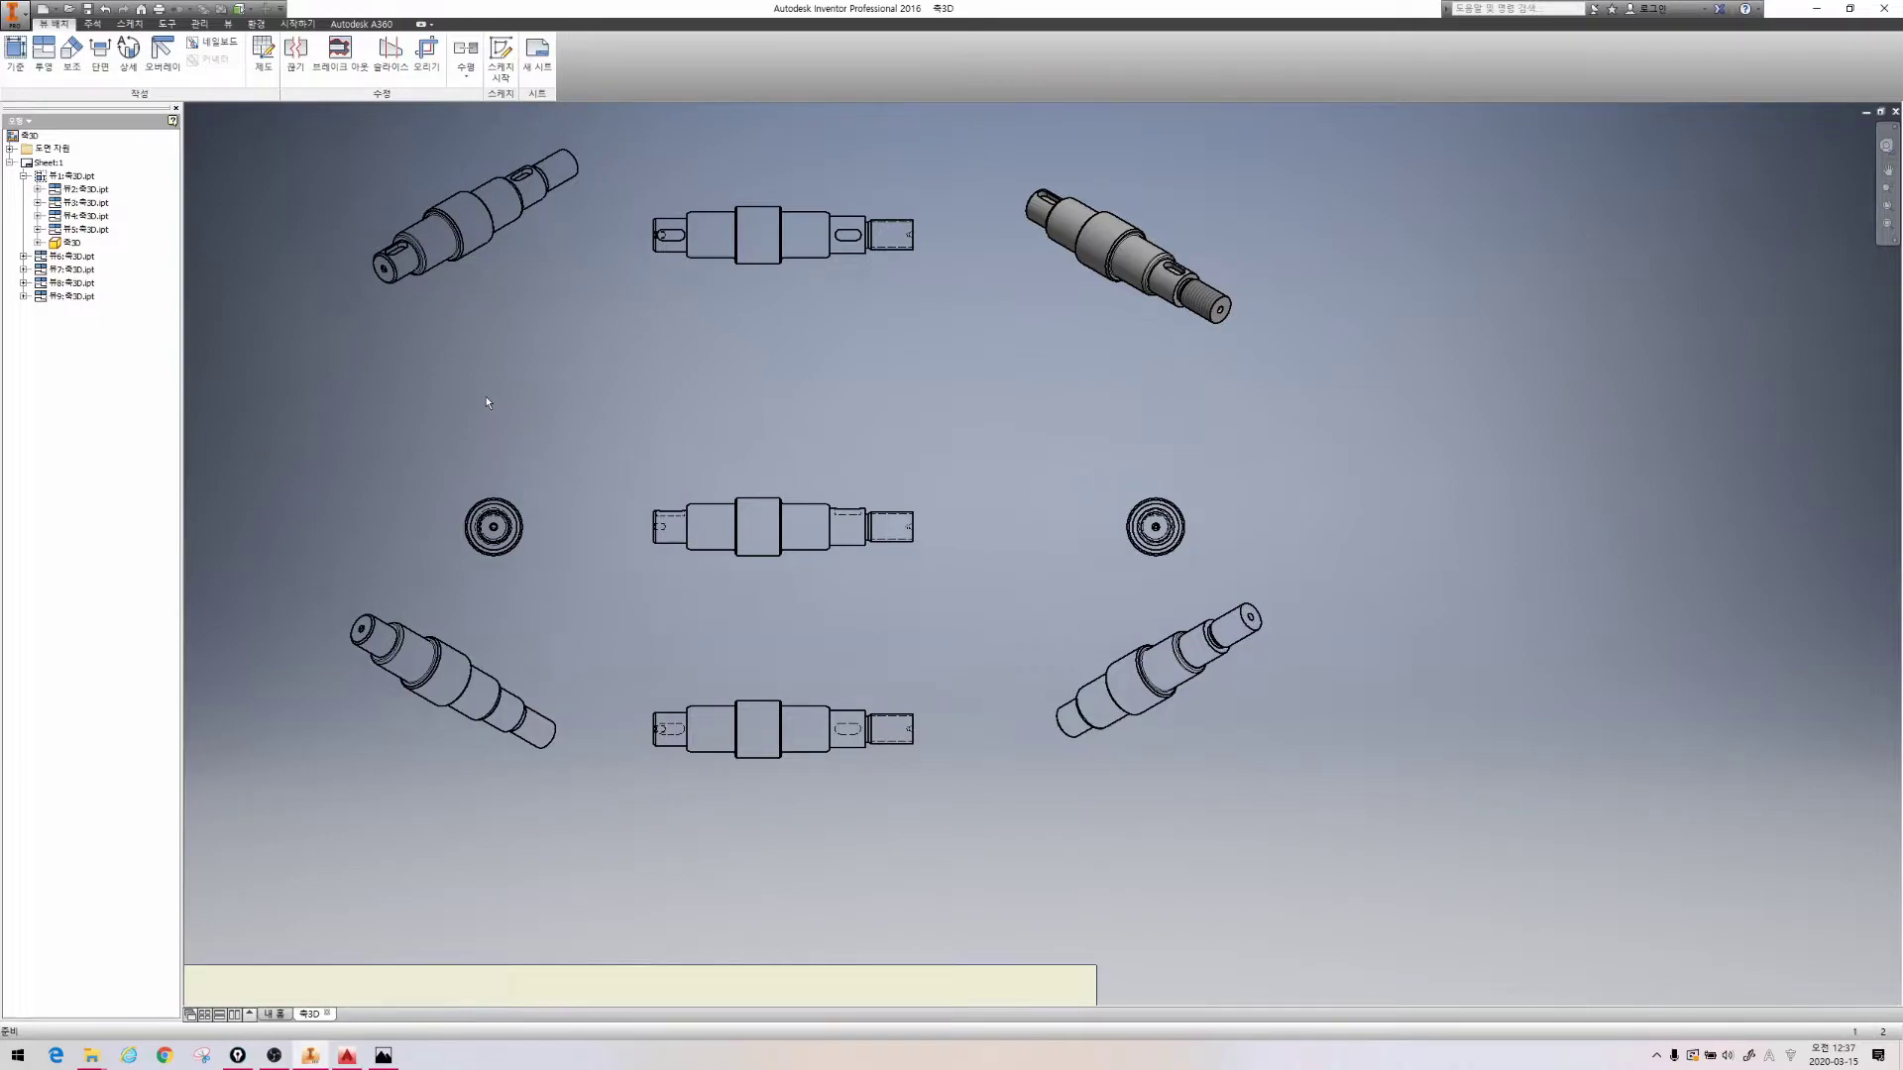
Turn on shading and remove hidden lines for the isometric view diagonally below and to the left of the base view
{"action": "double_click", "coordinate": [441, 621]}
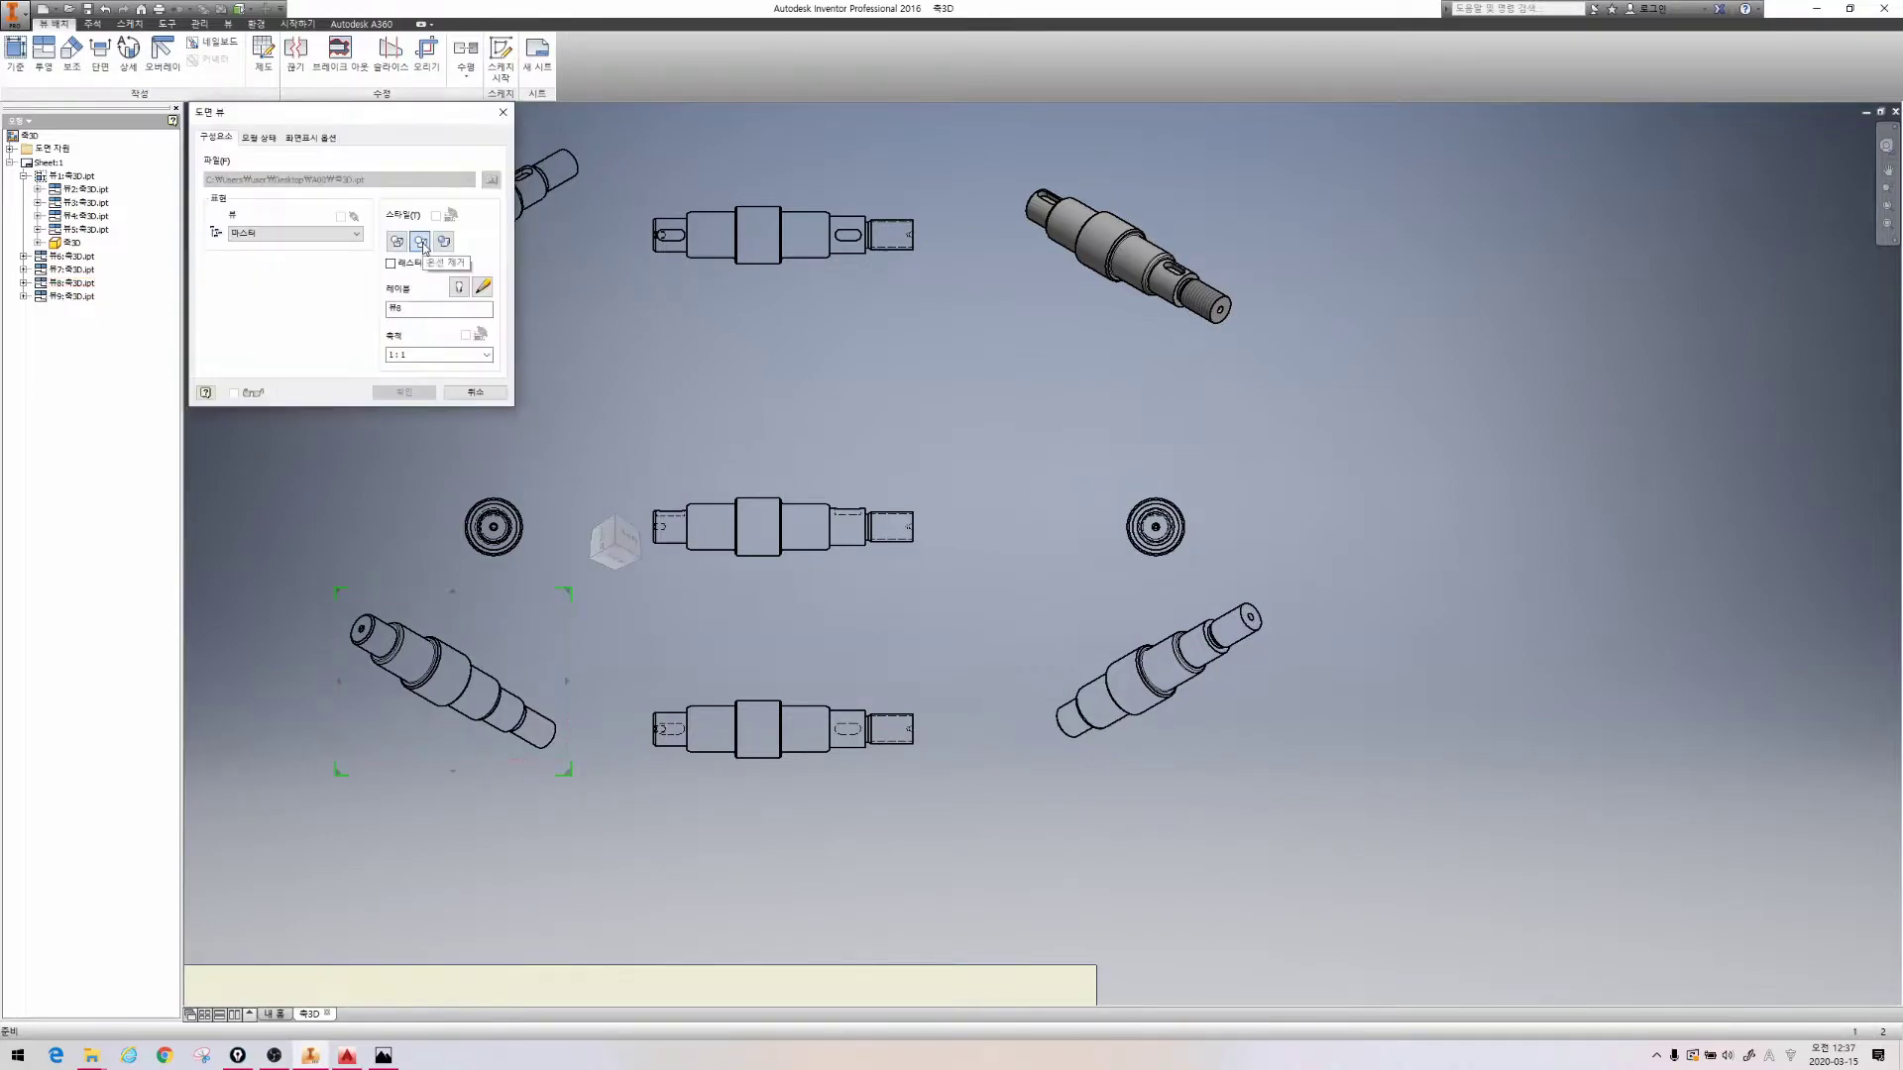
{"action": "left_click", "coordinate": [421, 242]}
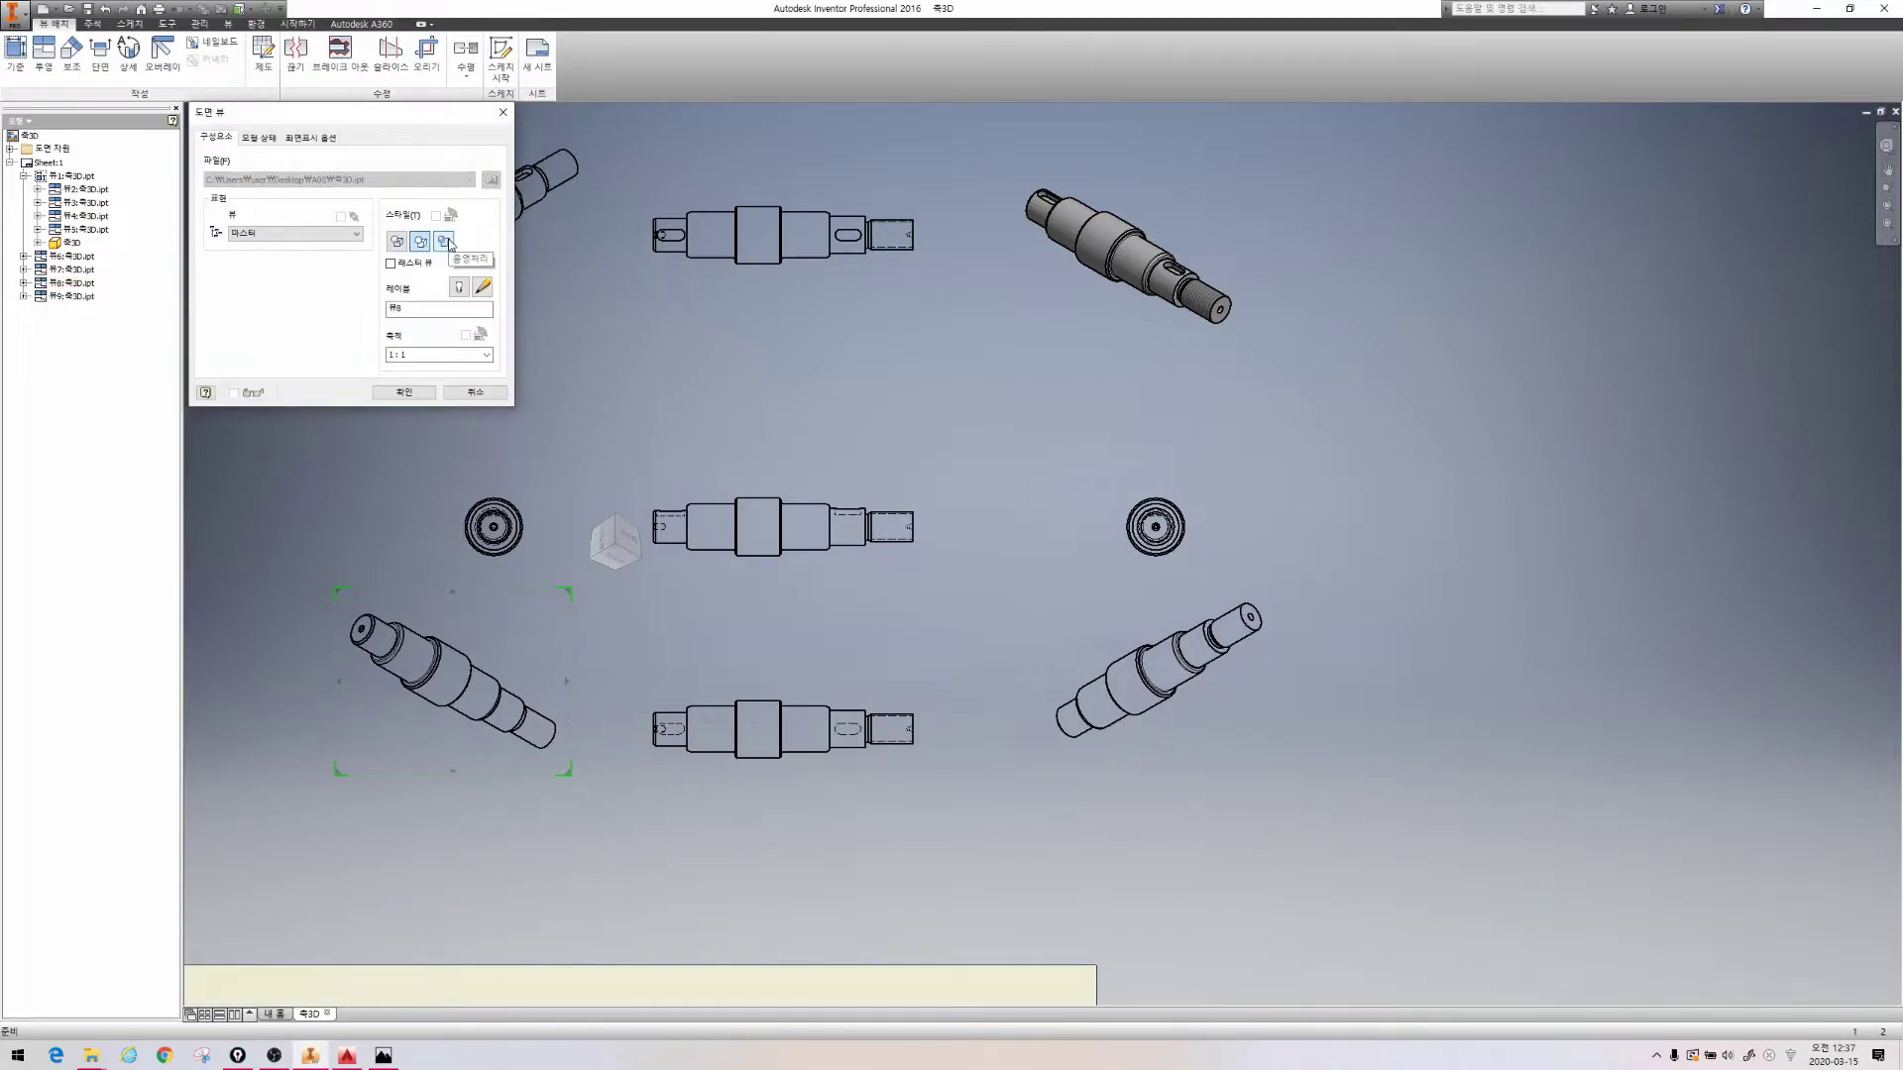
{"action": "left_click", "coordinate": [444, 242]}
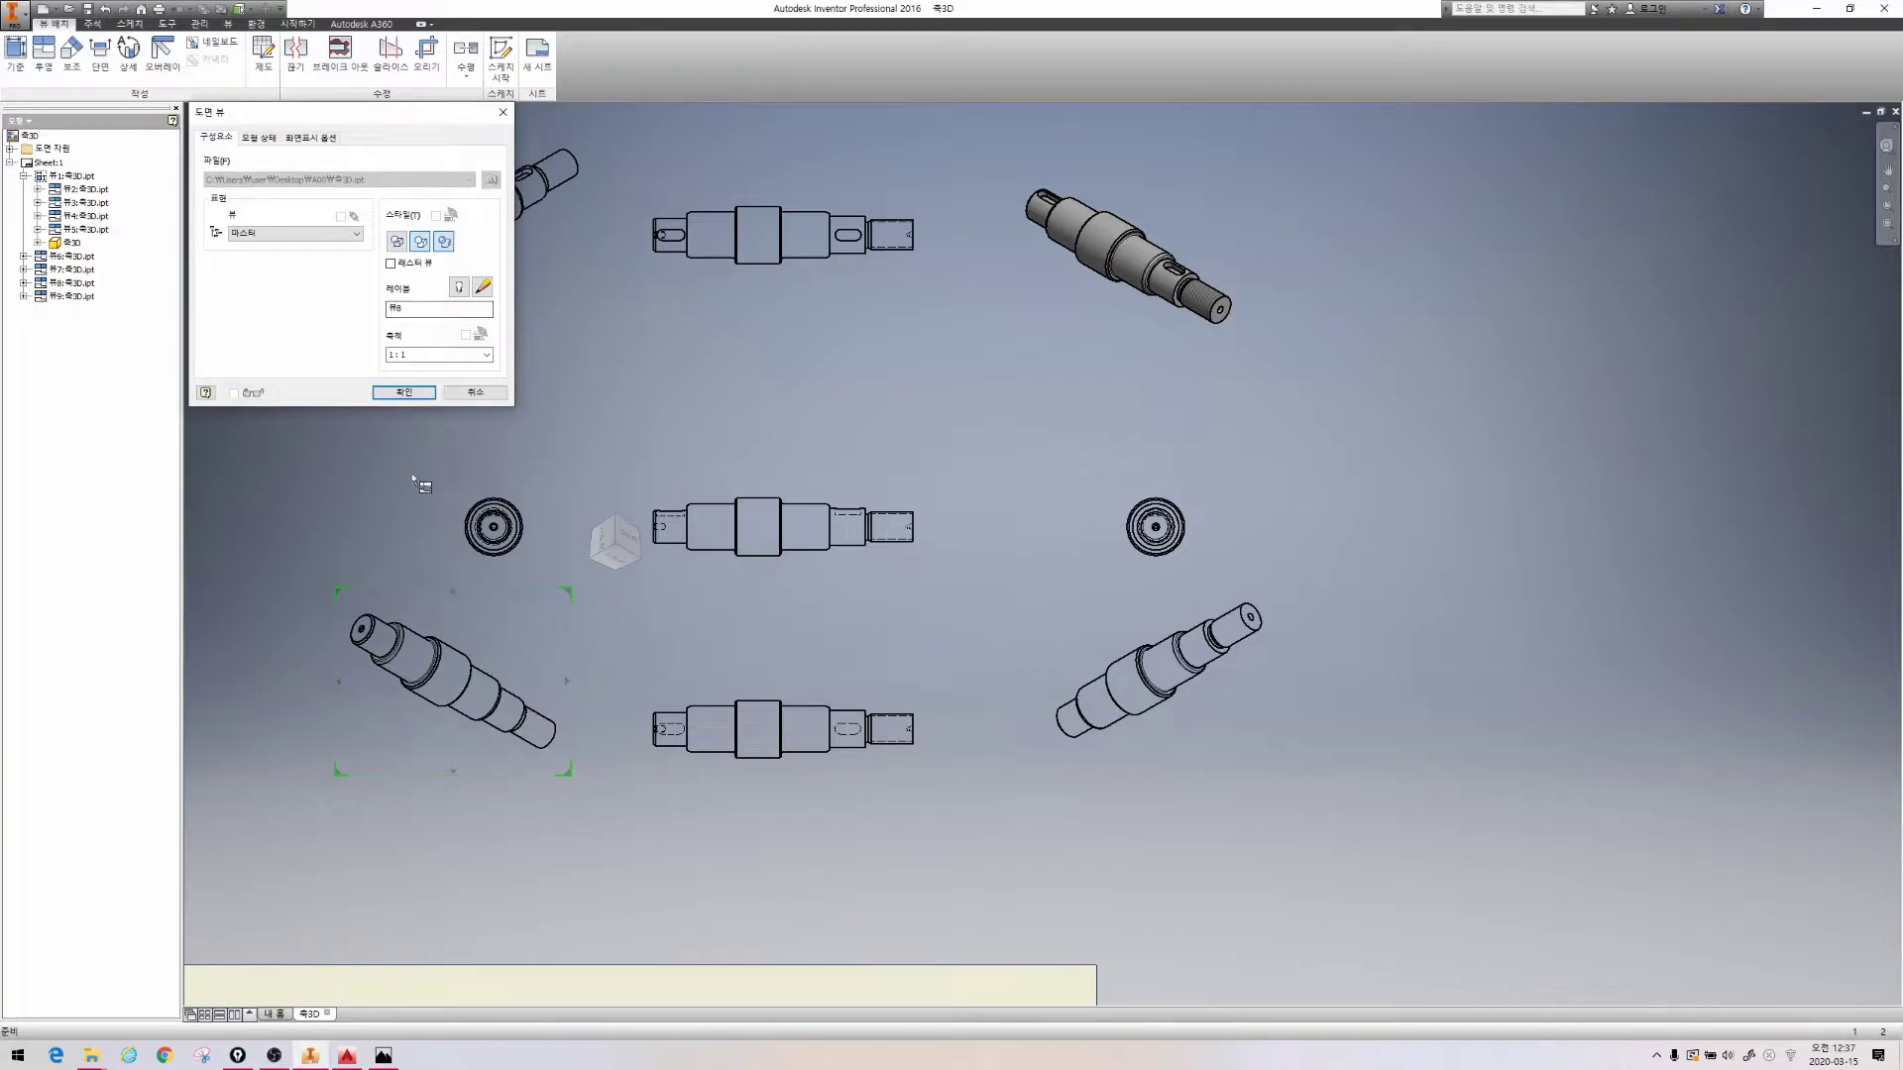
{"action": "left_click", "coordinate": [404, 393]}
Move the newly shaded isometric view beside the other shaded isometric view in the upper row
{"action": "mouse_move", "coordinate": [449, 606]}
{"action": "left_mouse_down"}
{"action": "mouse_move", "coordinate": [1293, 246]}
{"action": "mouse_move", "coordinate": [1359, 169]}
{"action": "left_mouse_up"}
{"action": "middle_click_drag", "start_coordinate": [1322, 492], "coordinate": [1358, 700]}
{"action": "left_click_drag", "start_coordinate": [1384, 383], "coordinate": [1408, 387]}
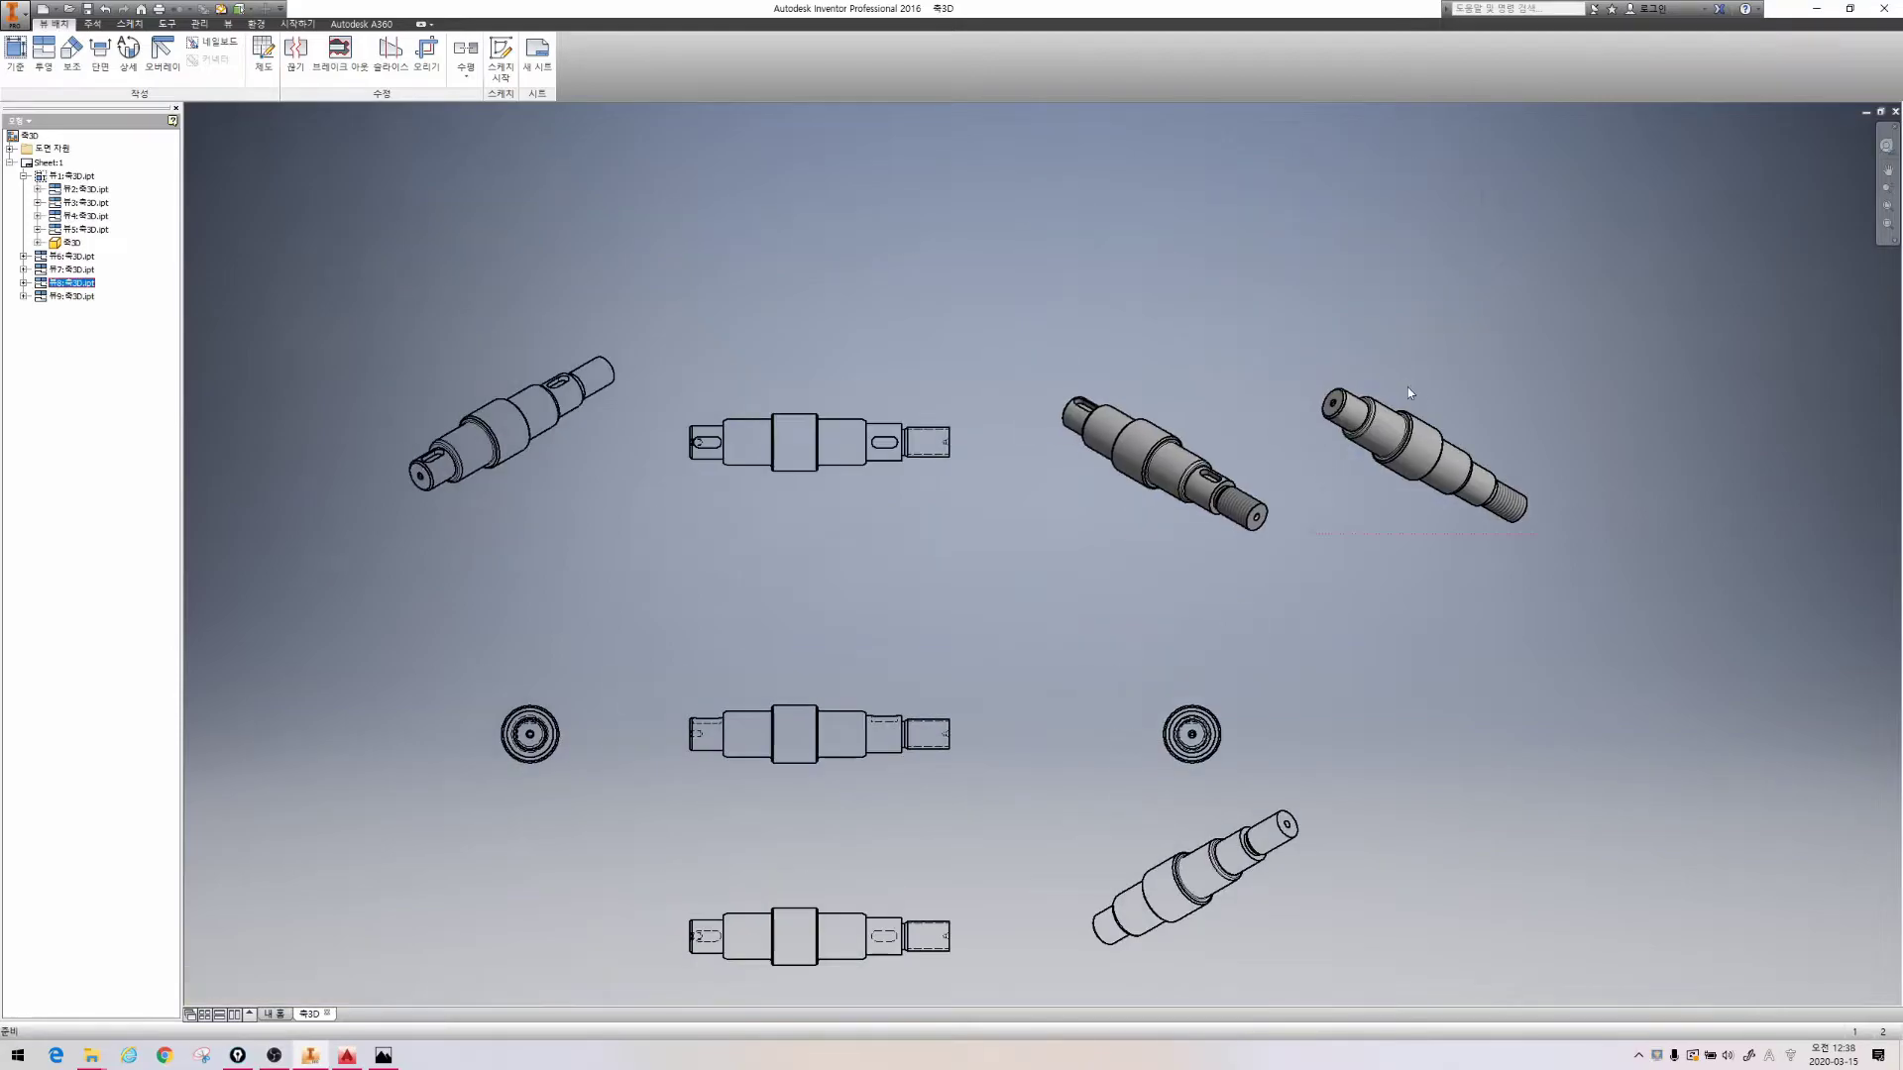
{"action": "left_click", "coordinate": [1295, 287]}
{"action": "middle_click_drag", "start_coordinate": [1294, 287], "coordinate": [1169, 443]}
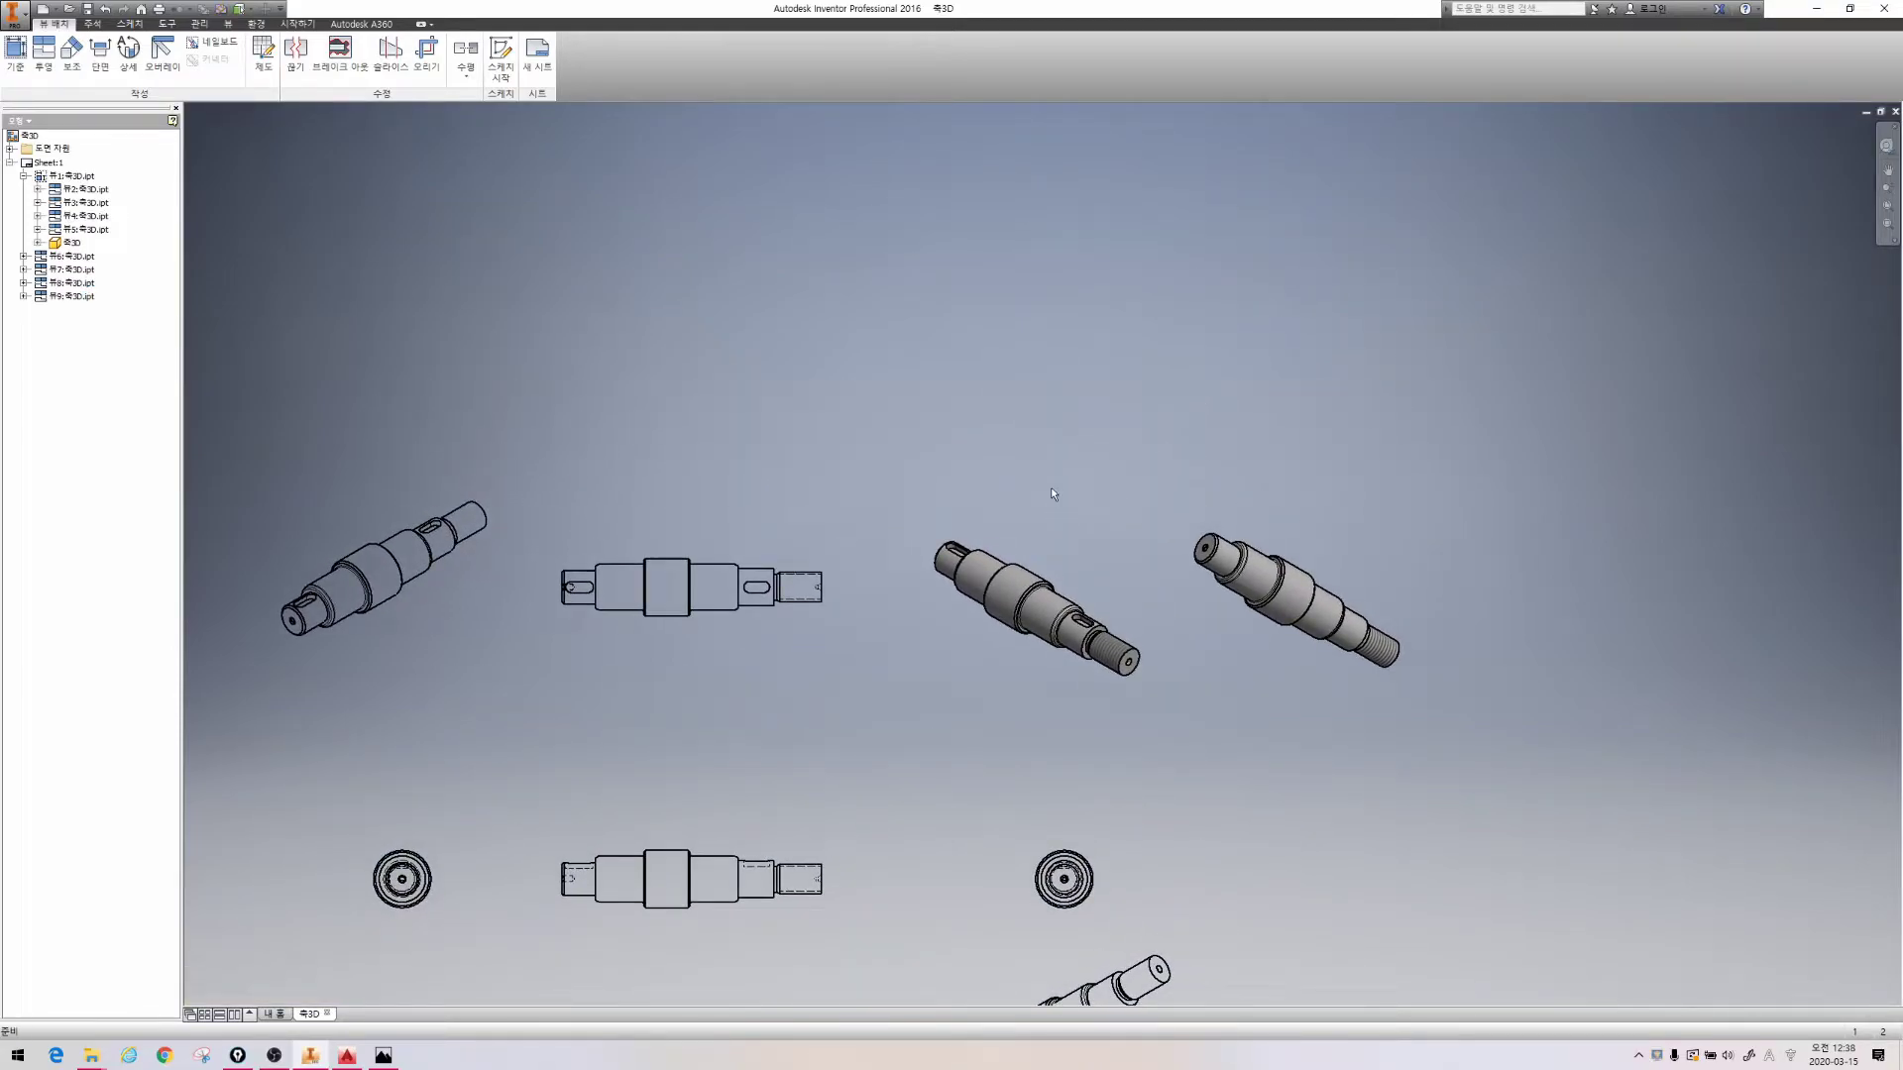
{"action": "key", "text": "ctrl+2"}
{"action": "mouse_move", "coordinate": [1079, 413]}
{"action": "left_mouse_down"}
{"action": "mouse_move", "coordinate": [1112, 418]}
{"action": "mouse_move", "coordinate": [1091, 458]}
{"action": "mouse_move", "coordinate": [1108, 392]}
{"action": "mouse_move", "coordinate": [1135, 453]}
{"action": "left_mouse_up"}
{"action": "left_click_drag", "start_coordinate": [919, 349], "coordinate": [1483, 754]}
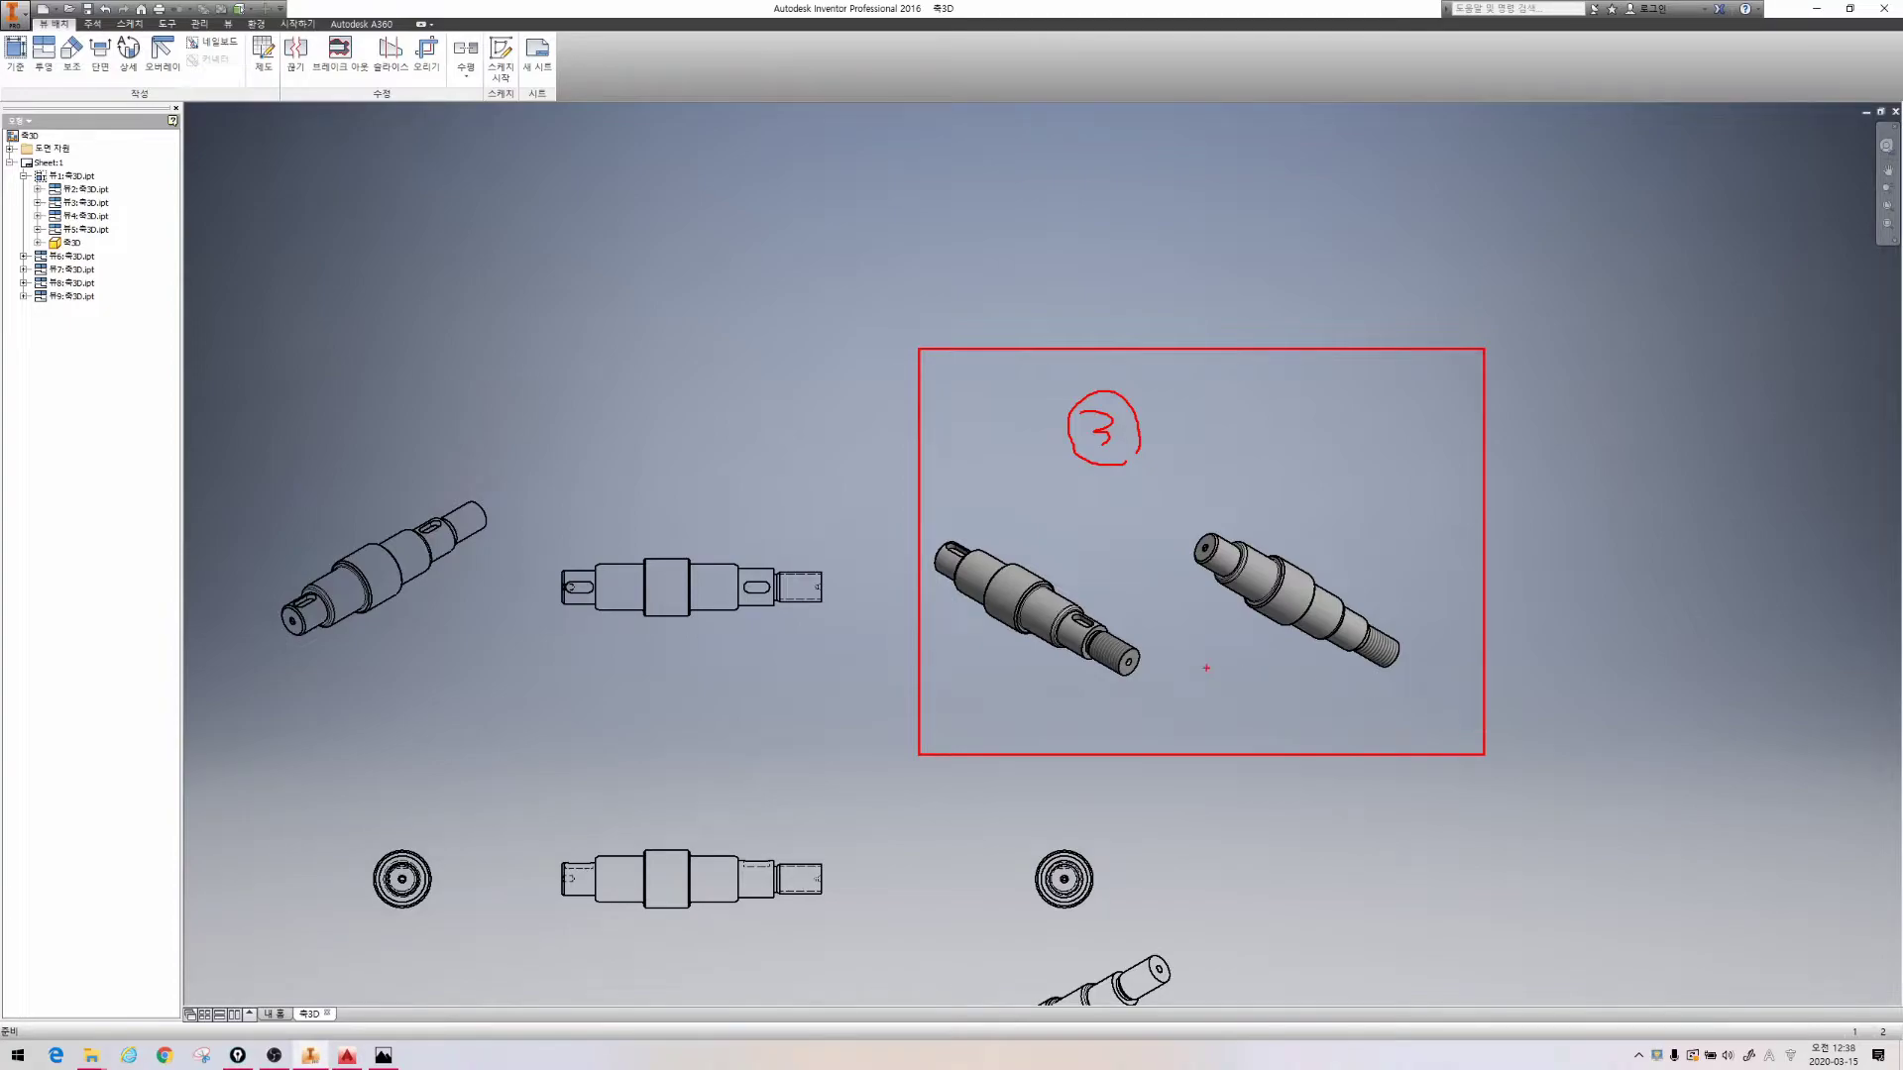
{"action": "mouse_move", "coordinate": [771, 928]}
{"action": "left_mouse_down"}
{"action": "mouse_move", "coordinate": [606, 805]}
{"action": "mouse_move", "coordinate": [755, 943]}
{"action": "left_mouse_up"}
{"action": "mouse_move", "coordinate": [552, 805]}
{"action": "left_mouse_down"}
{"action": "mouse_move", "coordinate": [427, 657]}
{"action": "mouse_move", "coordinate": [478, 679]}
{"action": "left_mouse_up"}
{"action": "mouse_move", "coordinate": [755, 813]}
{"action": "left_mouse_down"}
{"action": "mouse_move", "coordinate": [796, 766]}
{"action": "mouse_move", "coordinate": [836, 643]}
{"action": "mouse_move", "coordinate": [890, 694]}
{"action": "mouse_move", "coordinate": [881, 656]}
{"action": "left_mouse_up"}
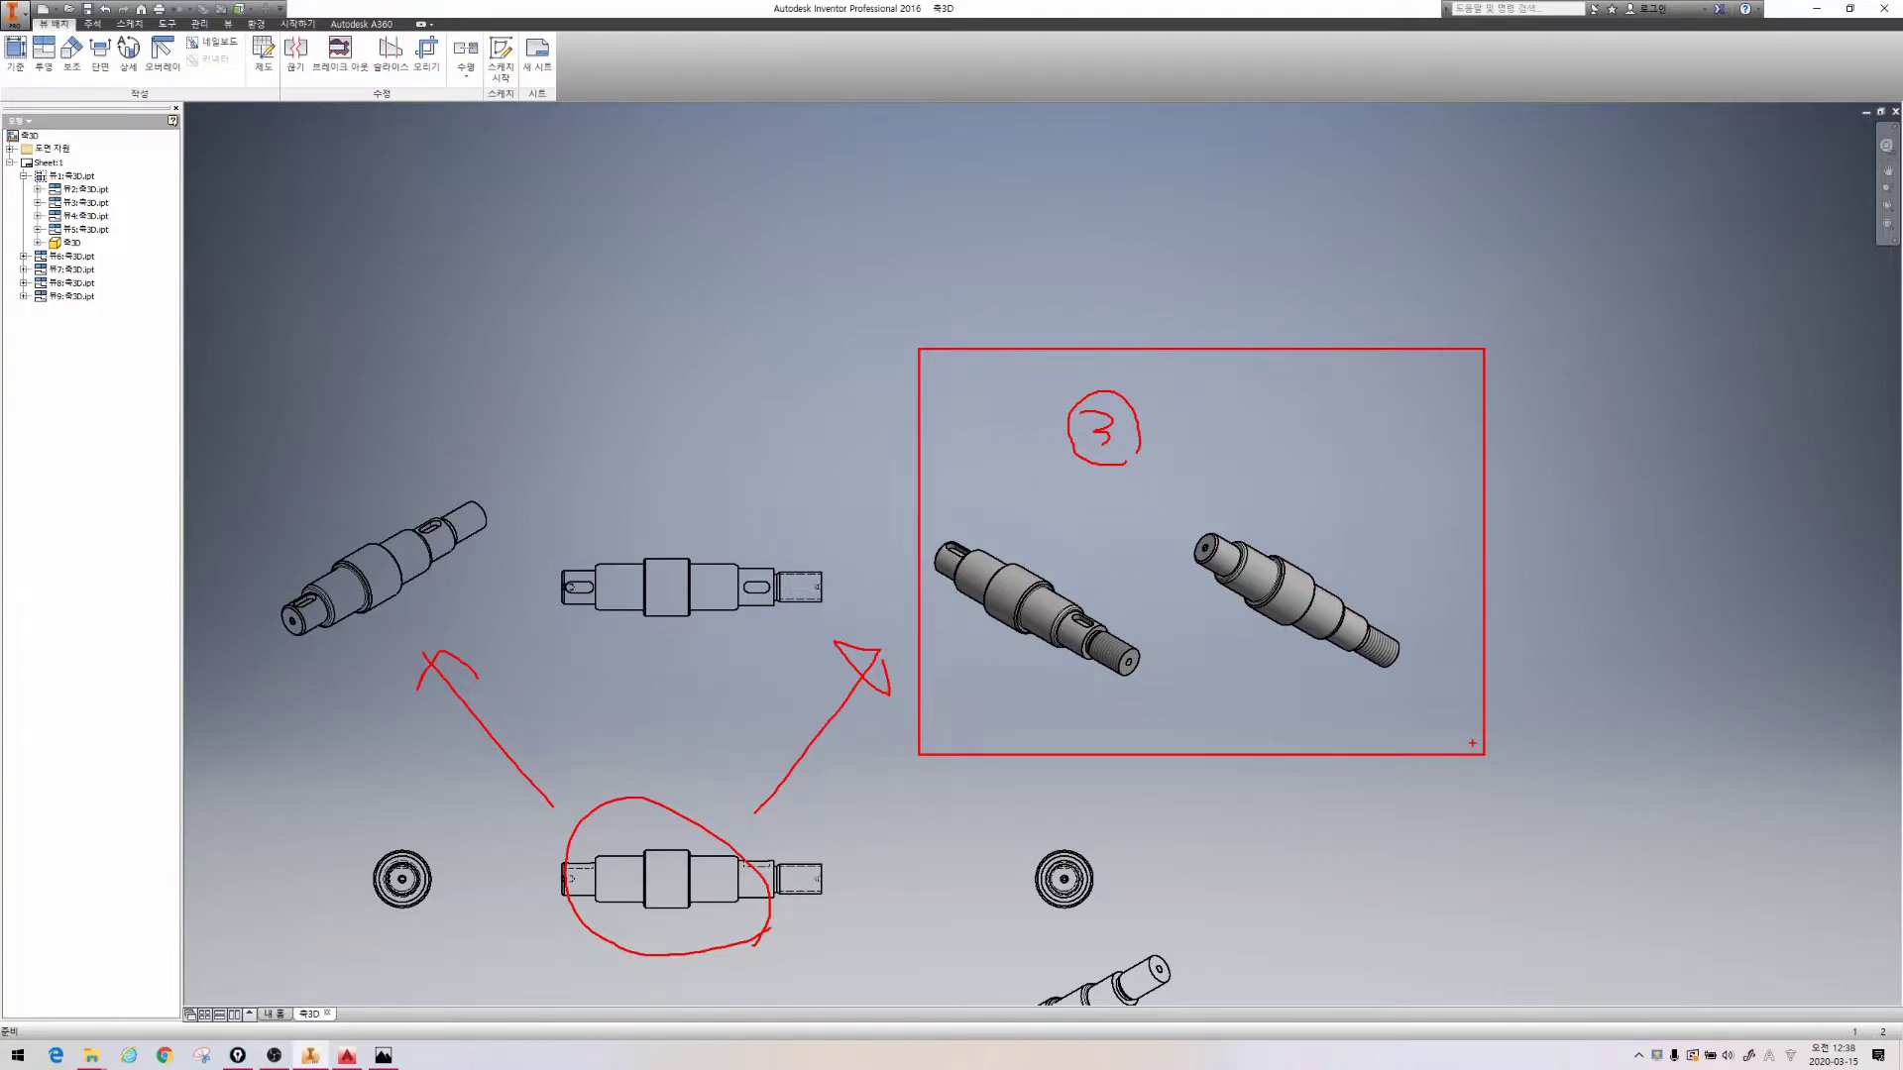
{"action": "key", "text": "Escape"}
{"action": "scroll", "coordinate": [997, 459], "scroll_direction": "down", "scroll_amount": 5}
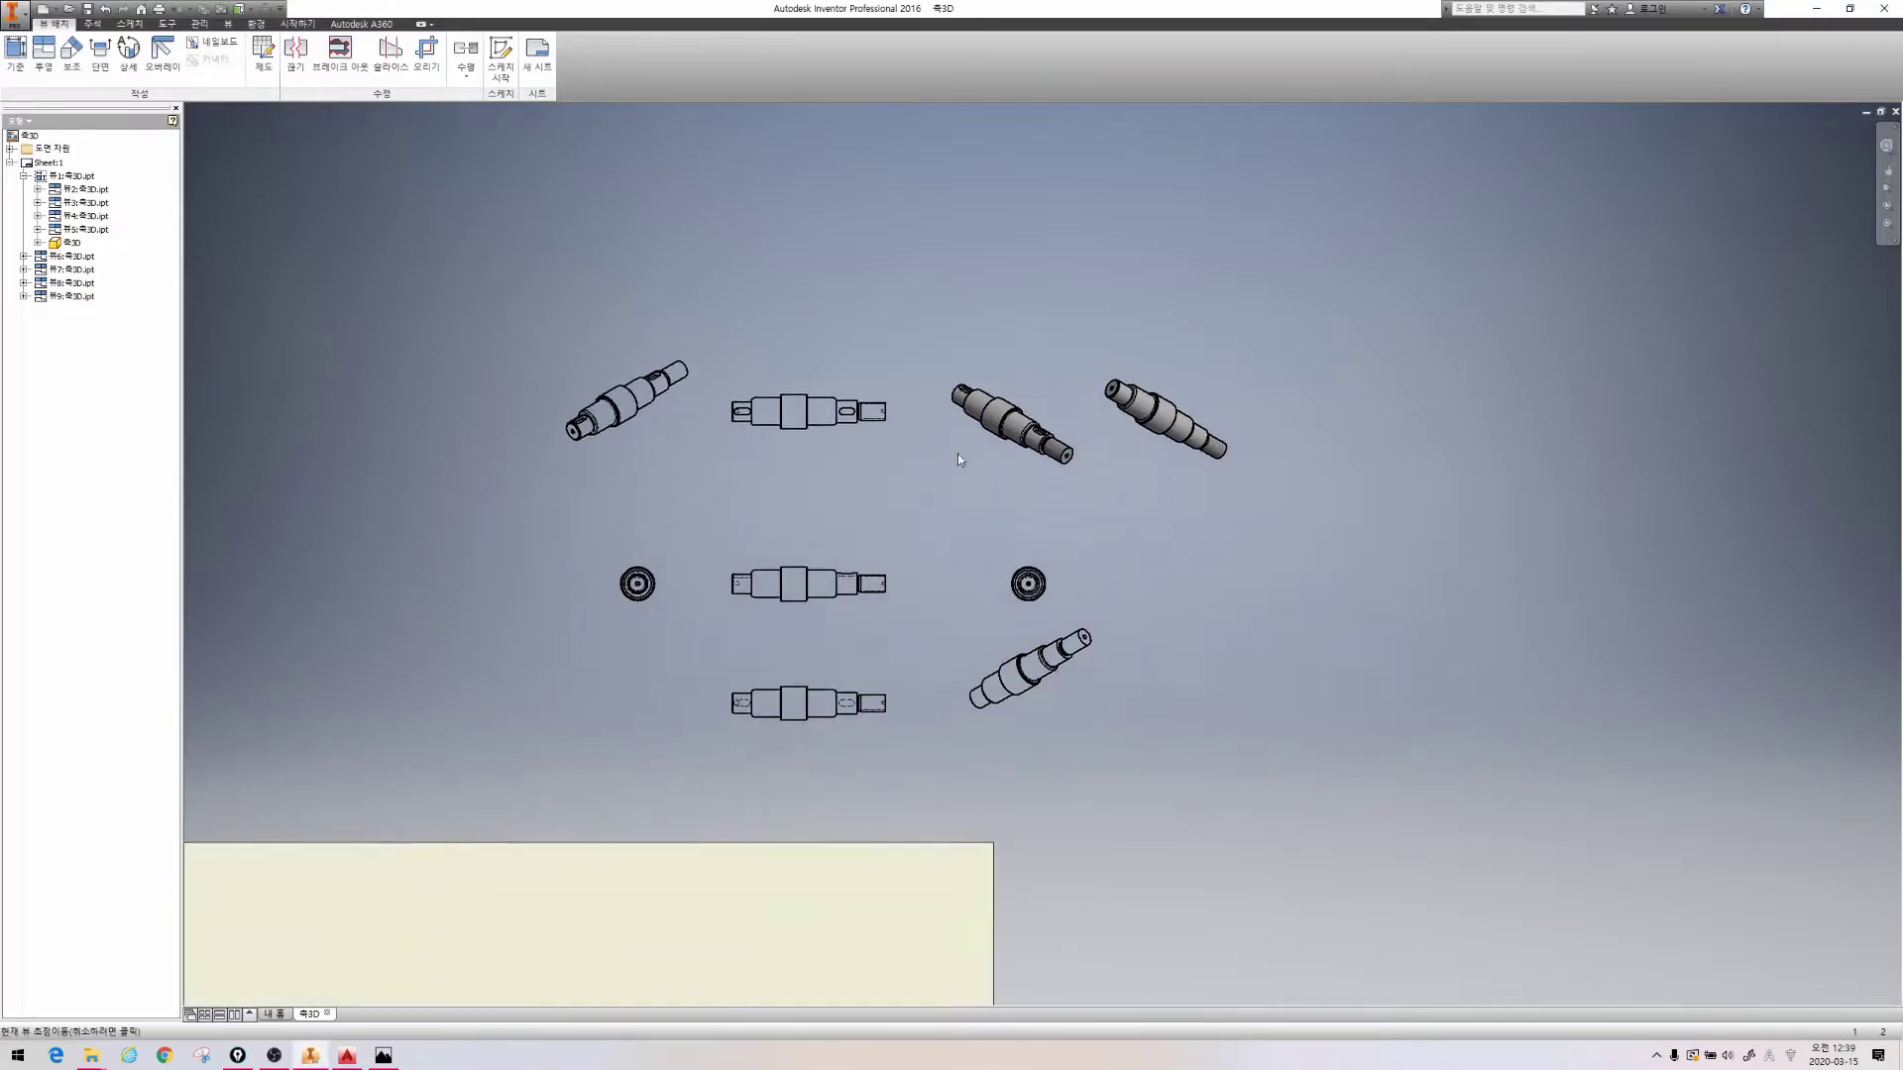
{"action": "scroll", "coordinate": [880, 573], "scroll_direction": "up", "scroll_amount": 3}
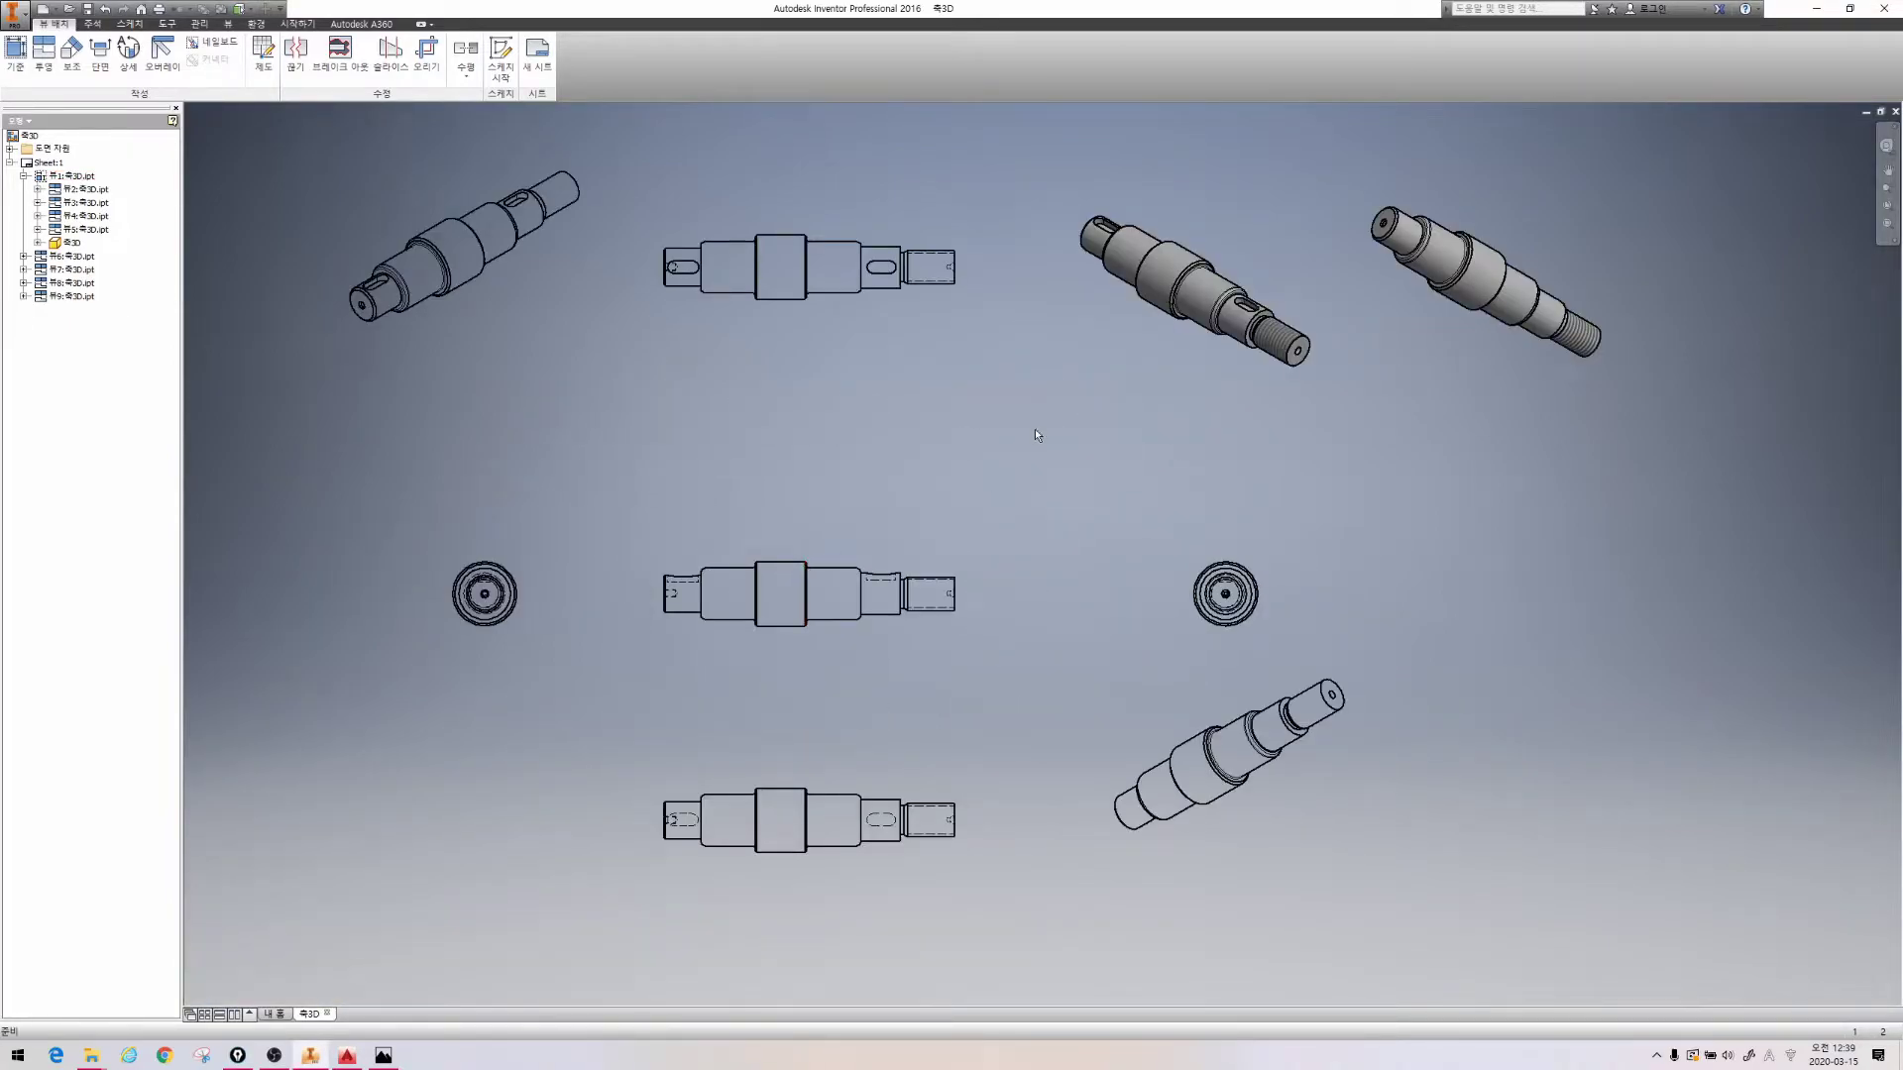
{"action": "scroll", "coordinate": [714, 548], "scroll_direction": "up", "scroll_amount": 3}
{"action": "key", "text": "ctrl+2"}
{"action": "mouse_move", "coordinate": [531, 505]}
{"action": "left_mouse_down", "text": "ctrl"}
{"action": "mouse_move", "coordinate": [939, 654]}
{"action": "mouse_move", "coordinate": [1323, 745]}
{"action": "left_mouse_up", "text": "ctrl"}
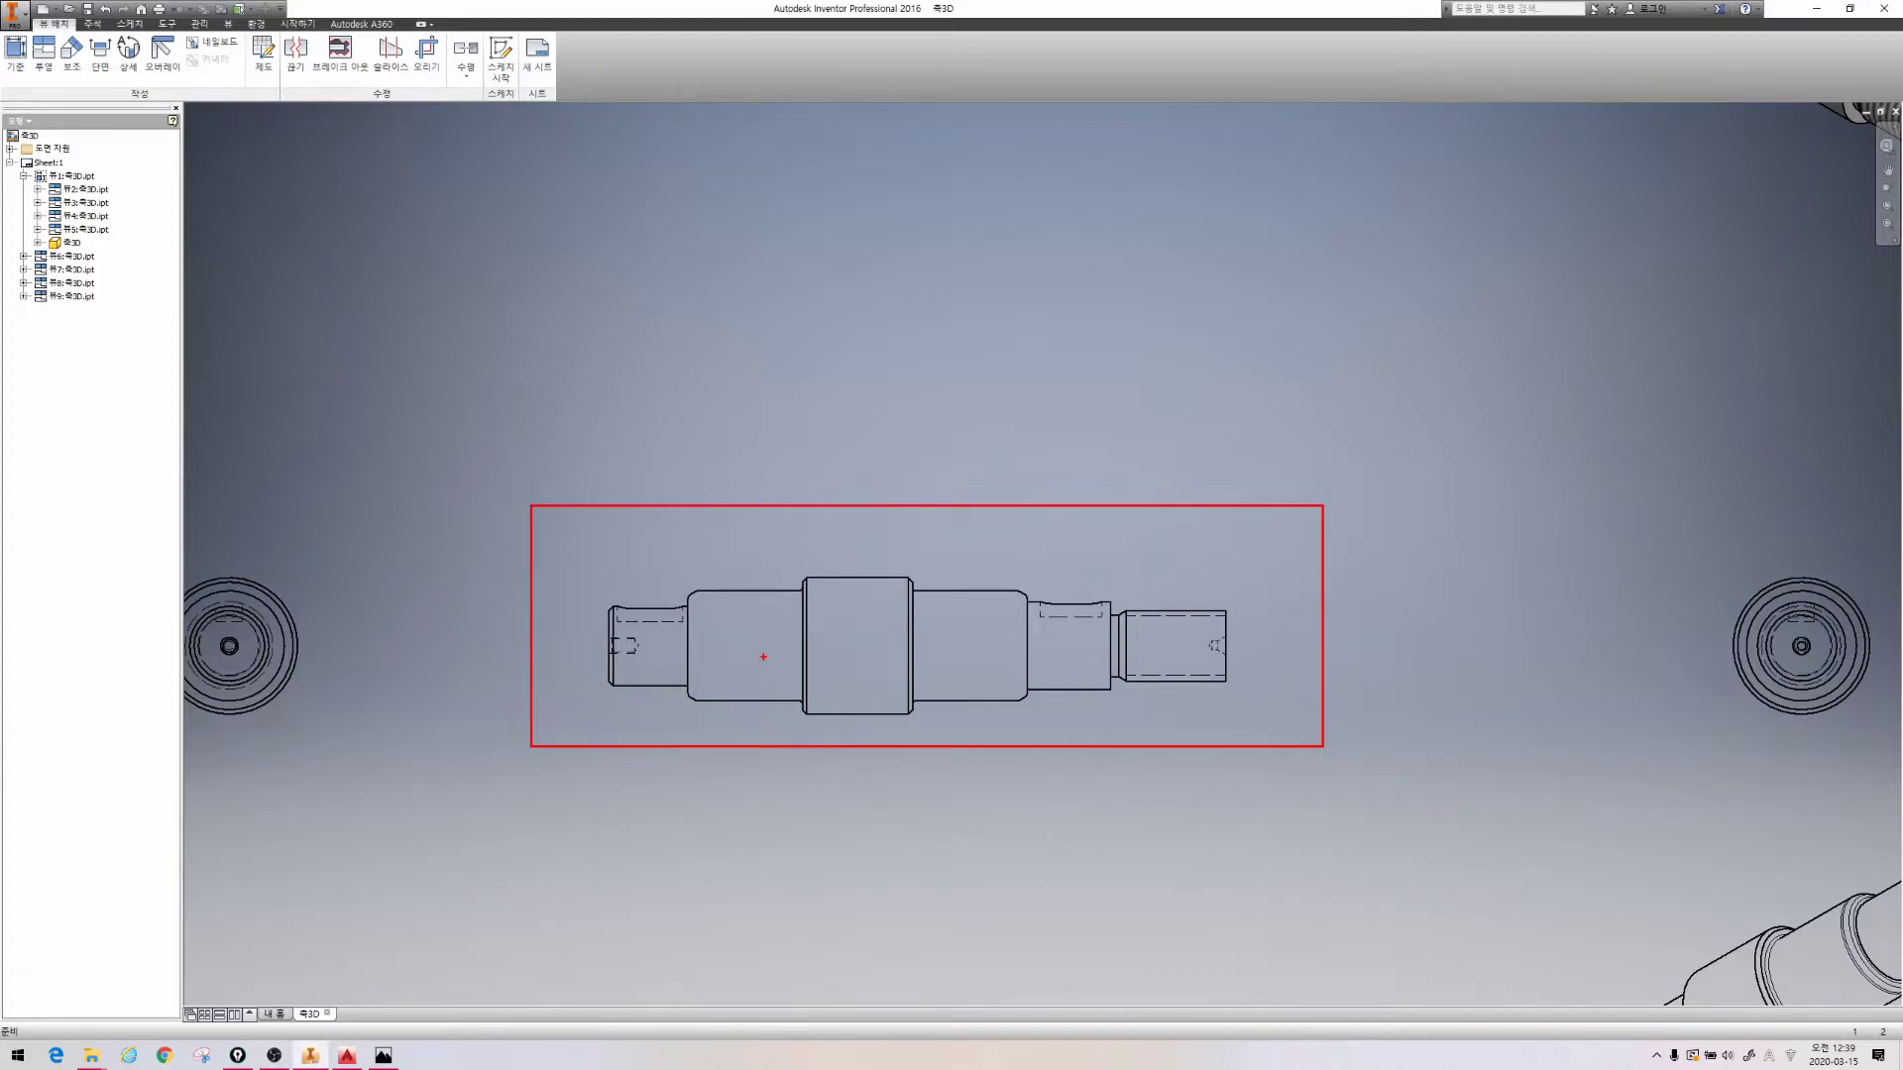
{"action": "mouse_move", "coordinate": [1100, 641]}
{"action": "left_mouse_down"}
{"action": "mouse_move", "coordinate": [1029, 605]}
{"action": "mouse_move", "coordinate": [1102, 640]}
{"action": "left_mouse_up"}
{"action": "mouse_move", "coordinate": [703, 632]}
{"action": "left_mouse_down"}
{"action": "mouse_move", "coordinate": [630, 636]}
{"action": "mouse_move", "coordinate": [596, 603]}
{"action": "mouse_move", "coordinate": [722, 595]}
{"action": "mouse_move", "coordinate": [715, 632]}
{"action": "left_mouse_up"}
{"action": "left_click_drag", "start_coordinate": [580, 648], "coordinate": [1328, 639]}
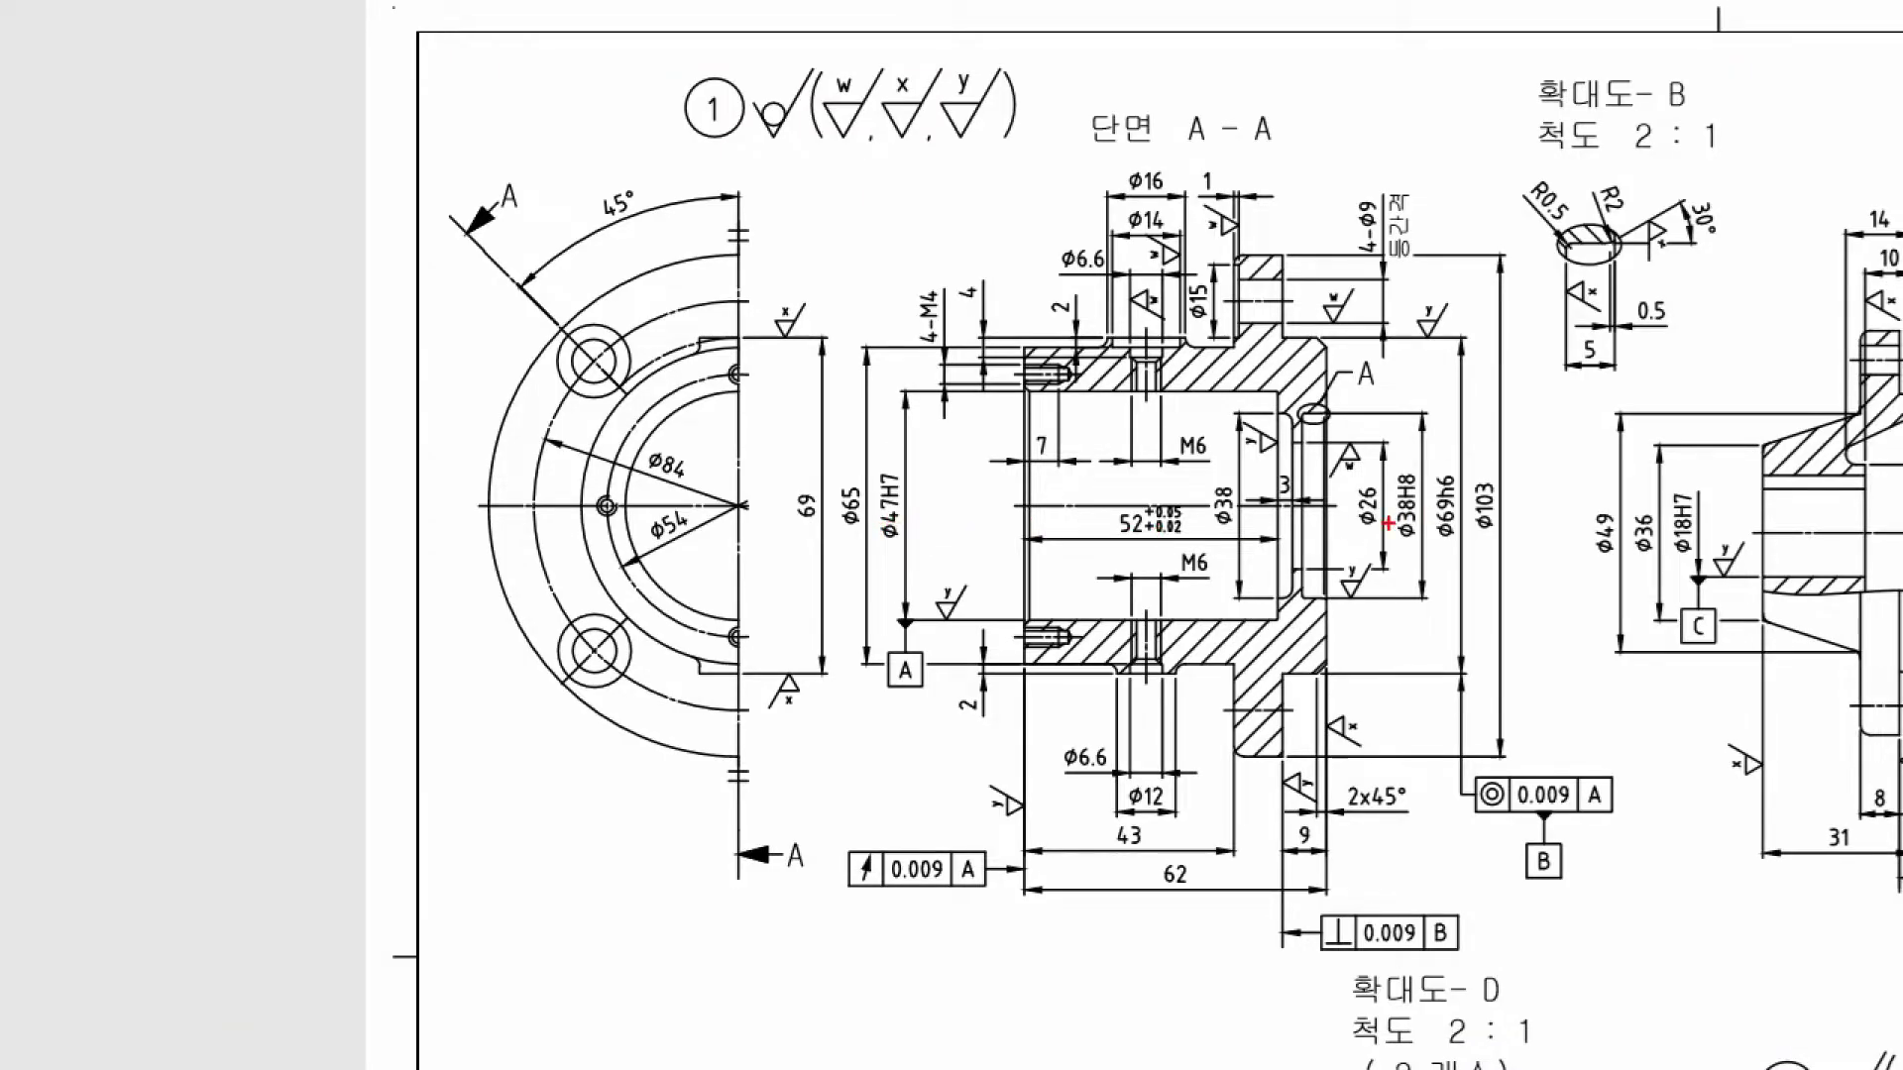
{"action": "mouse_move", "coordinate": [1387, 522]}
{"action": "left_mouse_down"}
{"action": "mouse_move", "coordinate": [1338, 486]}
{"action": "mouse_move", "coordinate": [1405, 540]}
{"action": "mouse_move", "coordinate": [1432, 517]}
{"action": "mouse_move", "coordinate": [1530, 545]}
{"action": "left_mouse_up"}
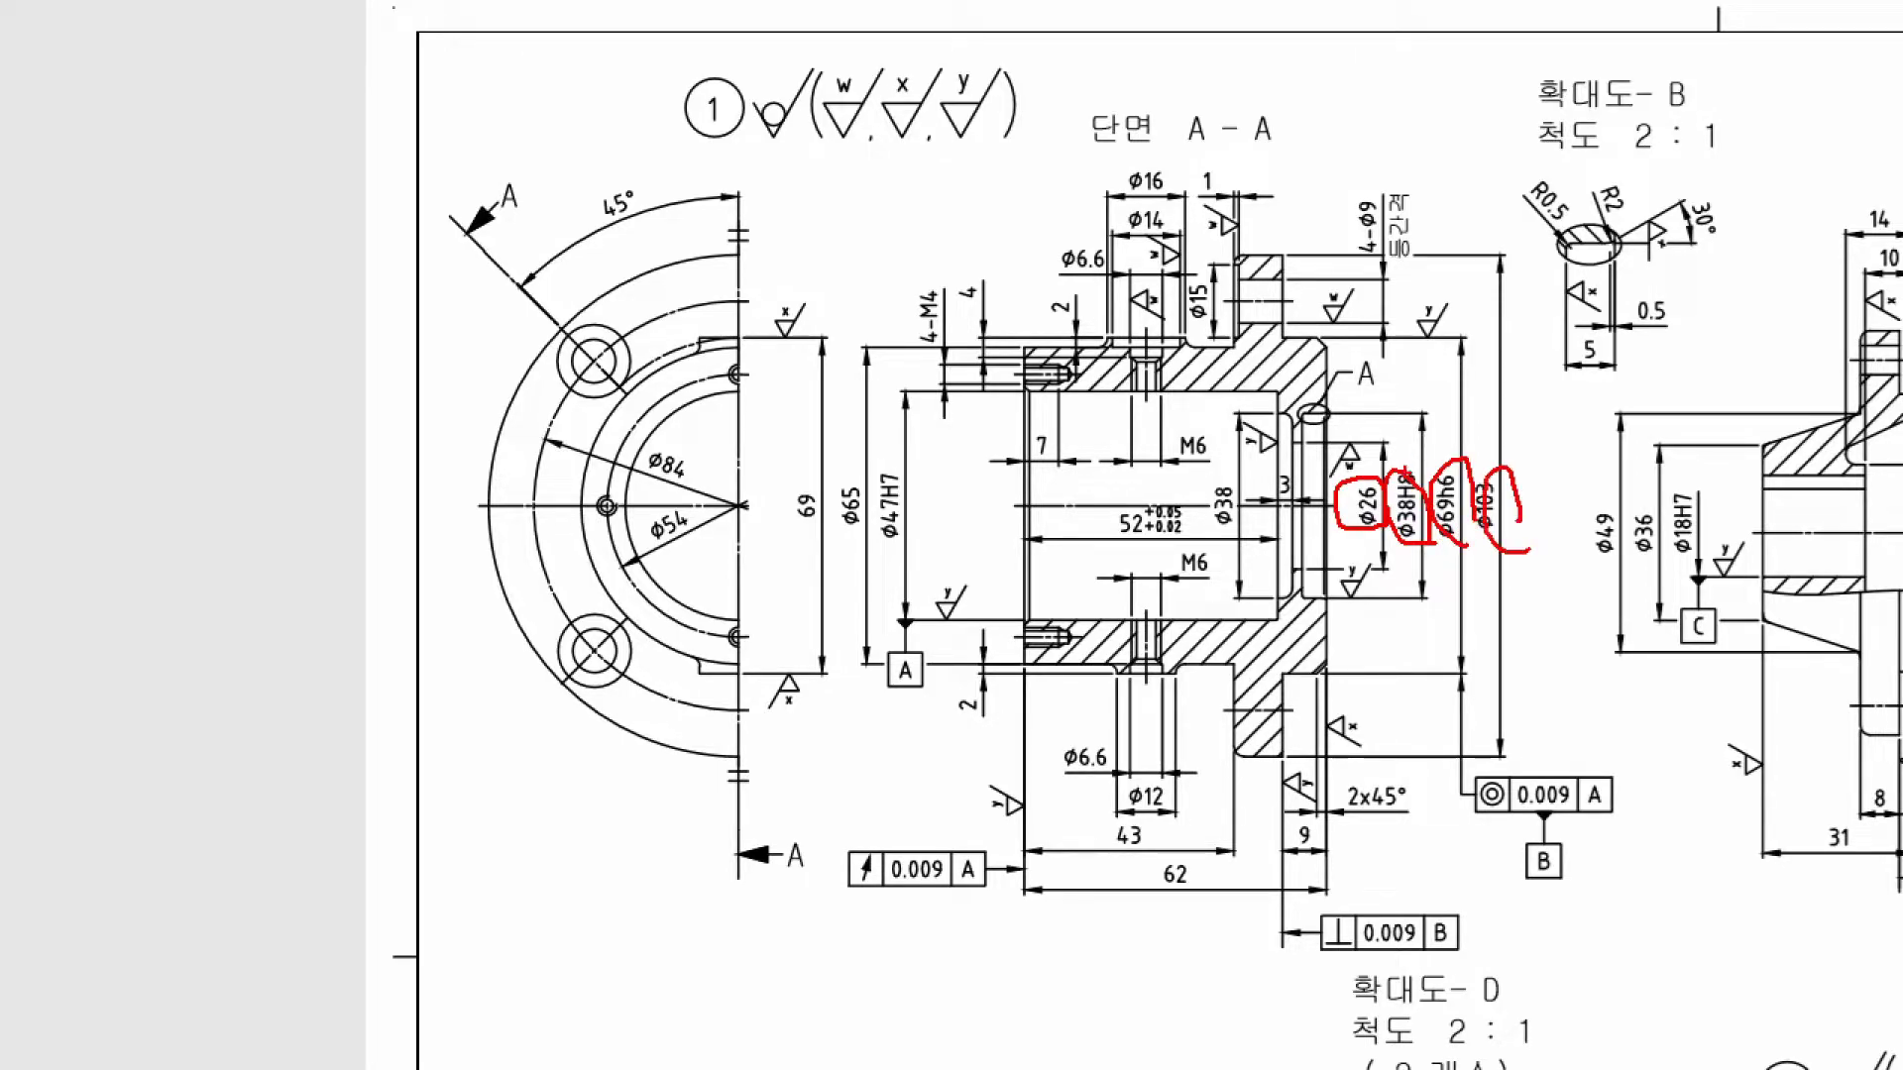
{"action": "left_click_drag", "start_coordinate": [1386, 458], "coordinate": [1420, 455]}
{"action": "left_click_drag", "start_coordinate": [1422, 449], "coordinate": [1505, 425]}
{"action": "mouse_move", "coordinate": [1399, 929]}
{"action": "left_mouse_down"}
{"action": "mouse_move", "coordinate": [1334, 961]}
{"action": "mouse_move", "coordinate": [643, 447]}
{"action": "mouse_move", "coordinate": [1558, 142]}
{"action": "mouse_move", "coordinate": [1516, 890]}
{"action": "left_mouse_up"}
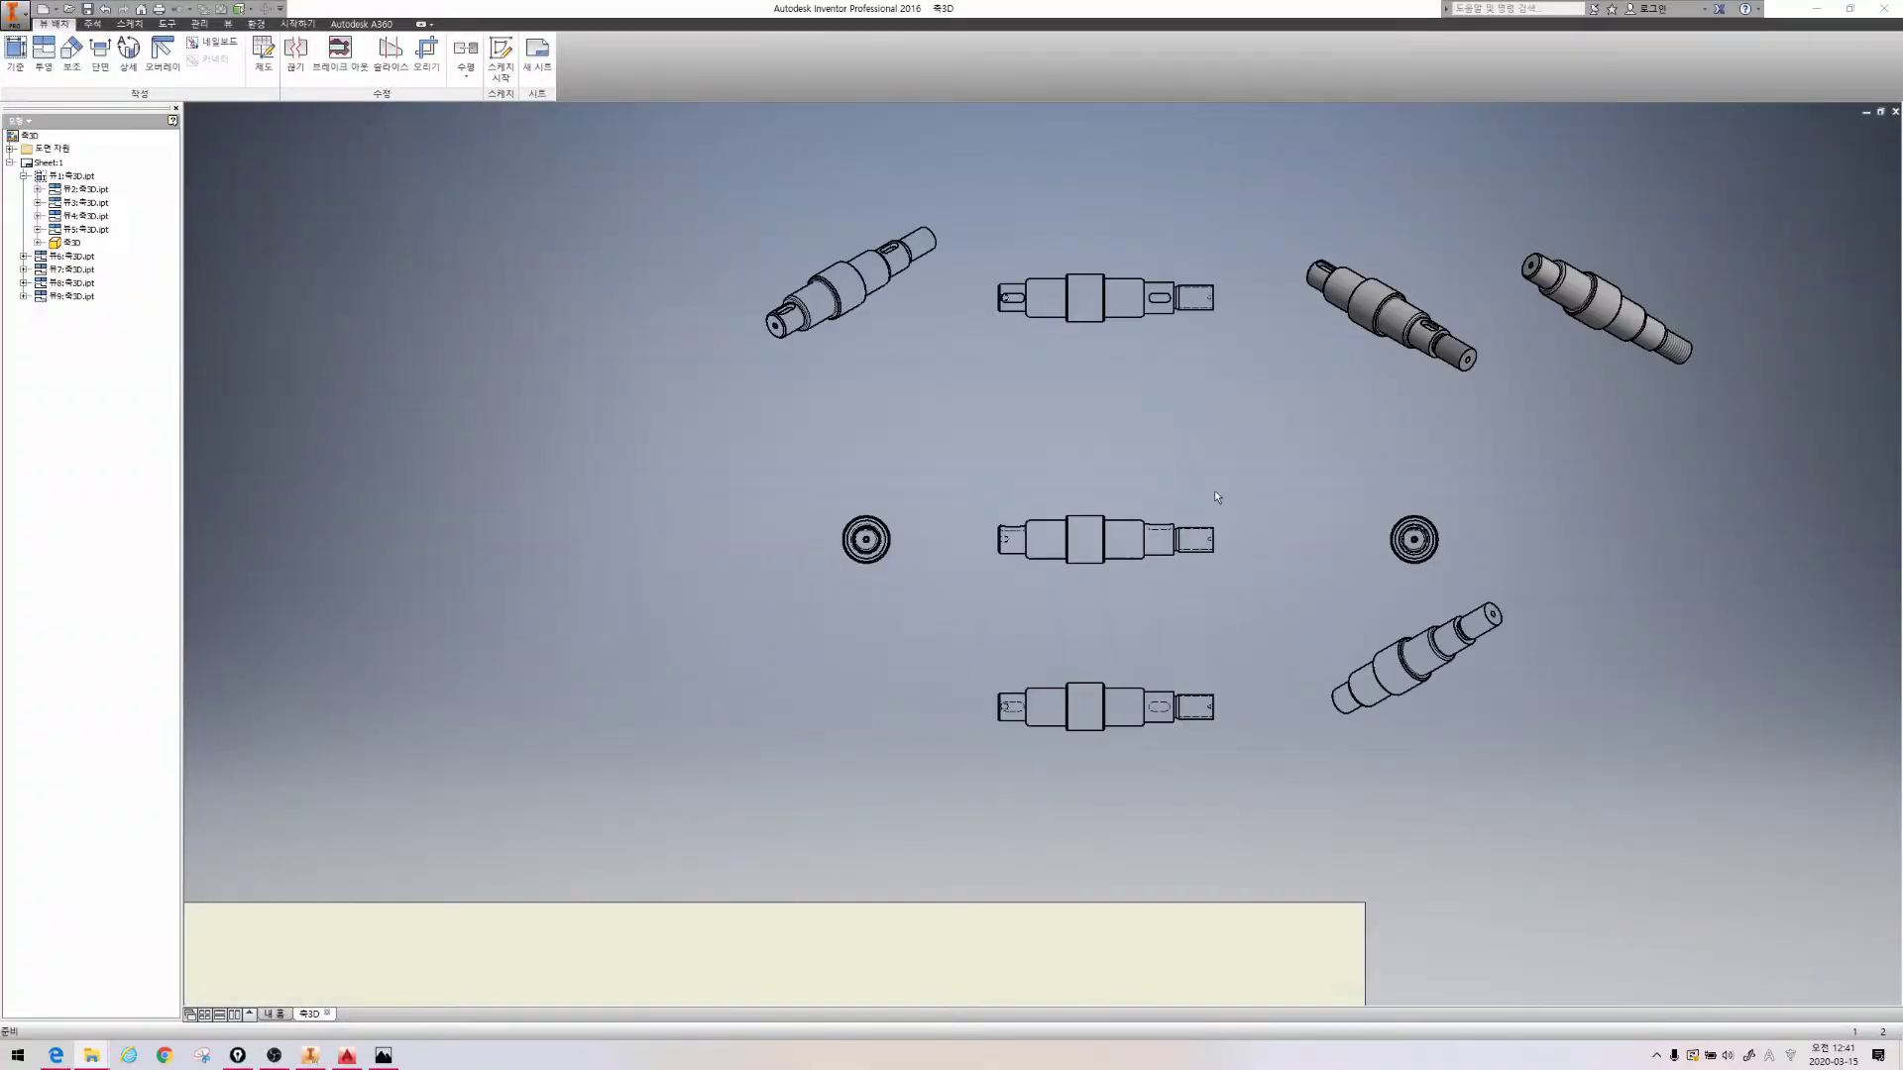
{"action": "scroll", "coordinate": [1216, 496], "scroll_direction": "down", "scroll_amount": 2}
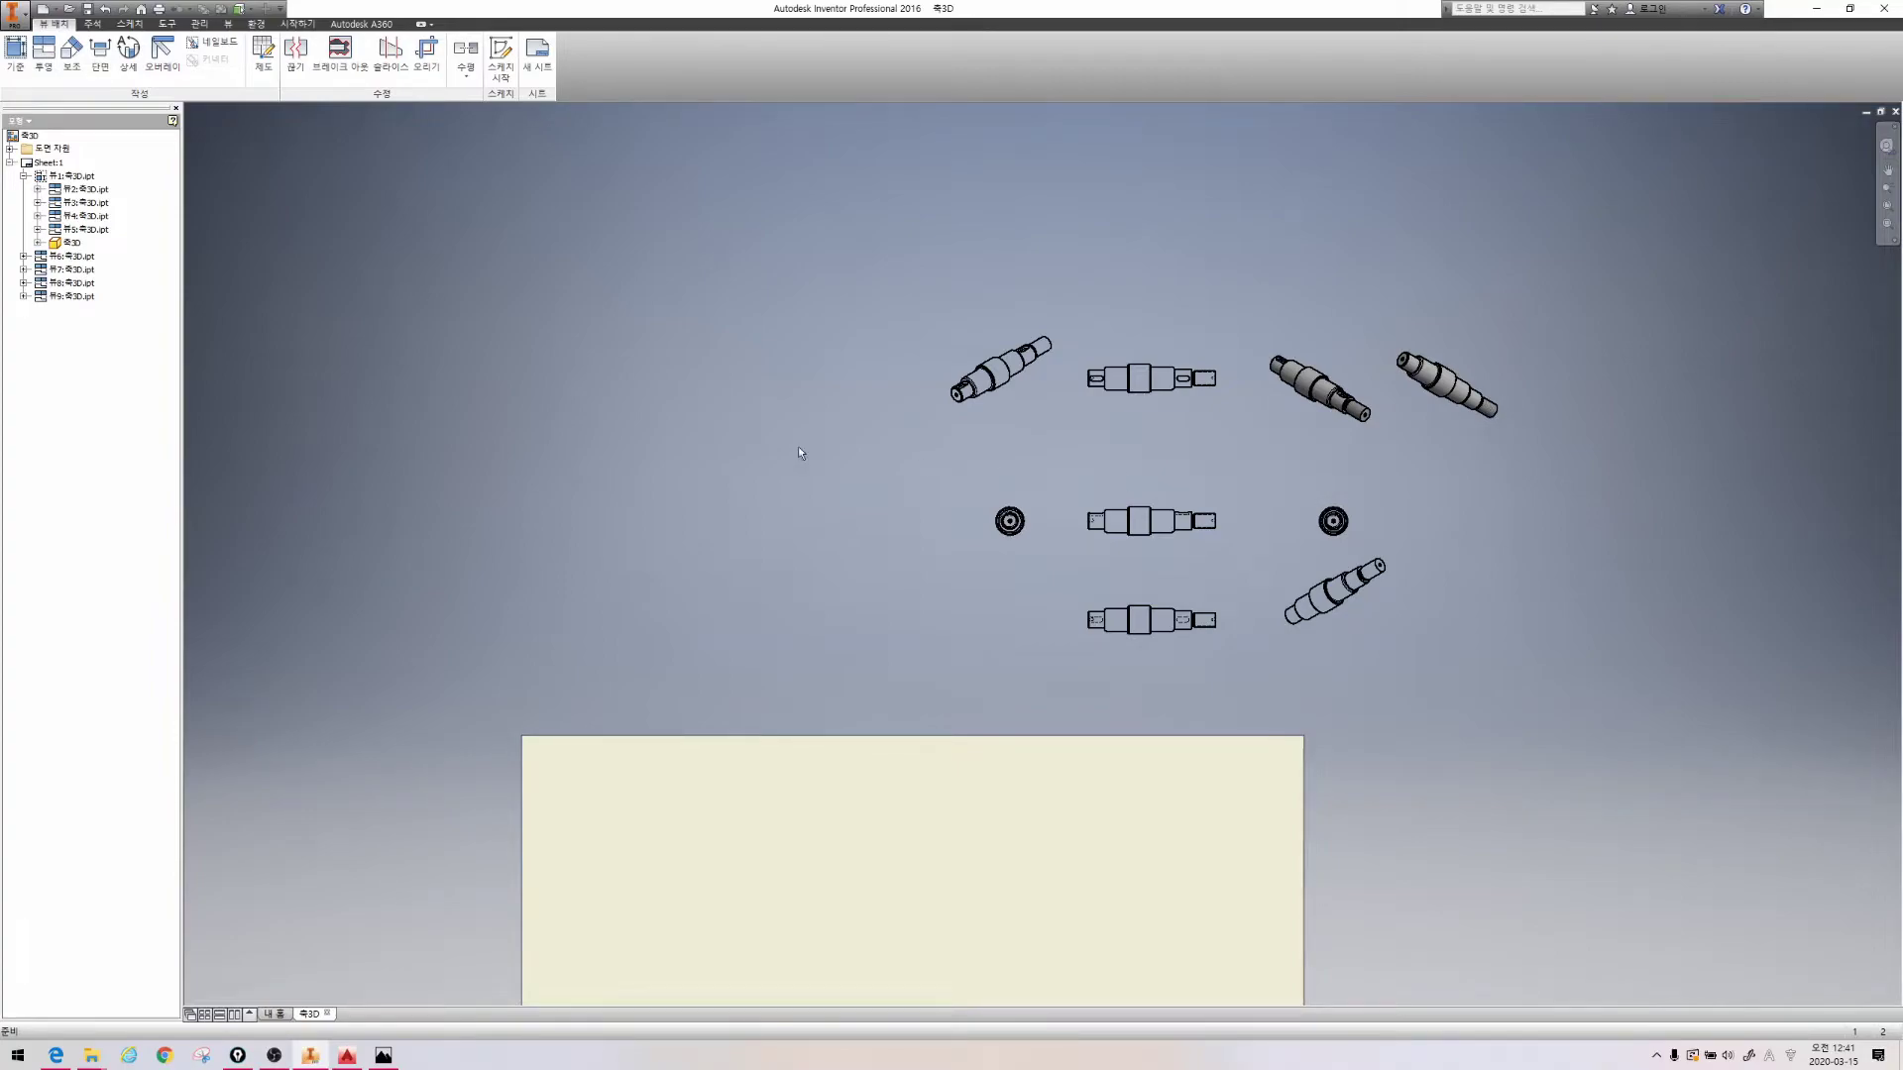
{"action": "middle_click_drag", "start_coordinate": [934, 407], "coordinate": [1299, 577]}
{"action": "mouse_move", "coordinate": [1279, 848]}
{"action": "left_mouse_down"}
{"action": "mouse_move", "coordinate": [1148, 758]}
{"action": "mouse_move", "coordinate": [1279, 830]}
{"action": "left_mouse_up"}
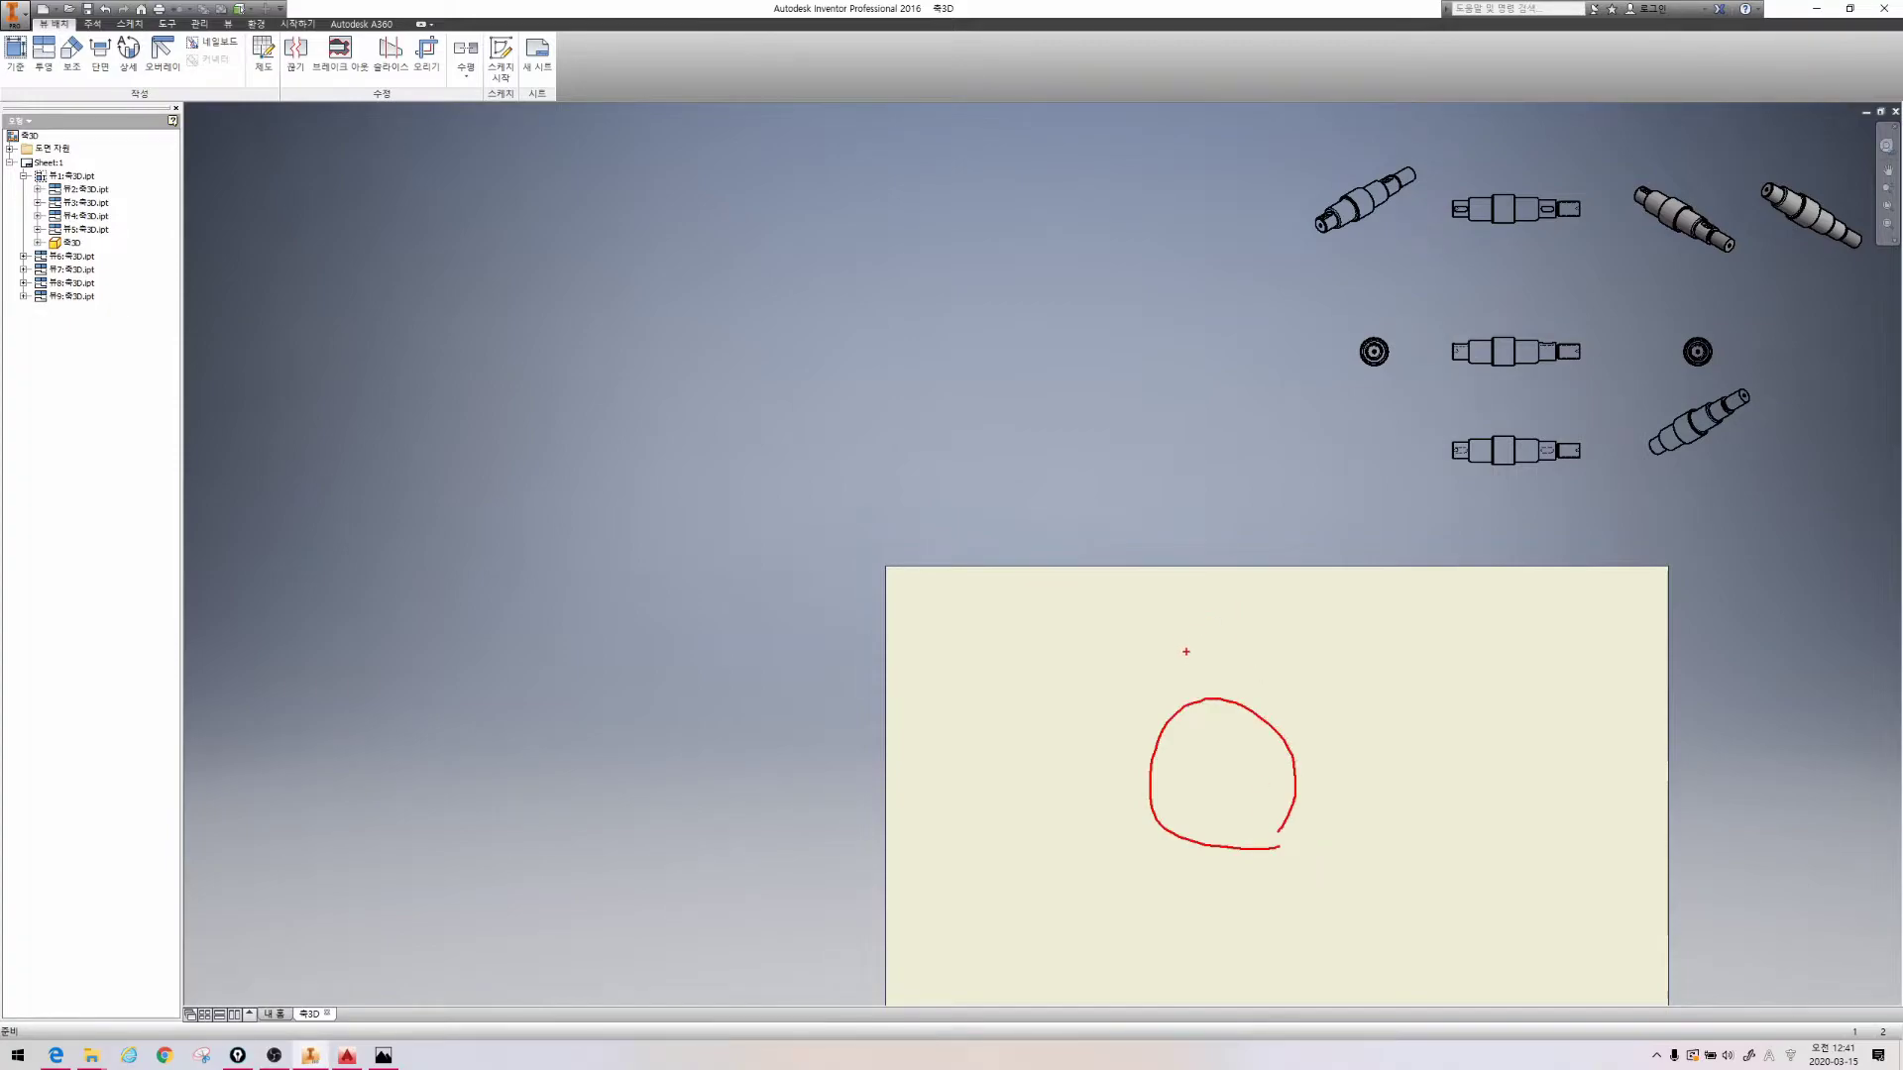
{"action": "mouse_move", "coordinate": [1189, 672]}
{"action": "left_mouse_down"}
{"action": "mouse_move", "coordinate": [1329, 474]}
{"action": "mouse_move", "coordinate": [1331, 500]}
{"action": "left_mouse_up"}
{"action": "mouse_move", "coordinate": [1169, 483]}
{"action": "left_mouse_down"}
{"action": "mouse_move", "coordinate": [880, 374]}
{"action": "mouse_move", "coordinate": [1264, 433]}
{"action": "left_mouse_up"}
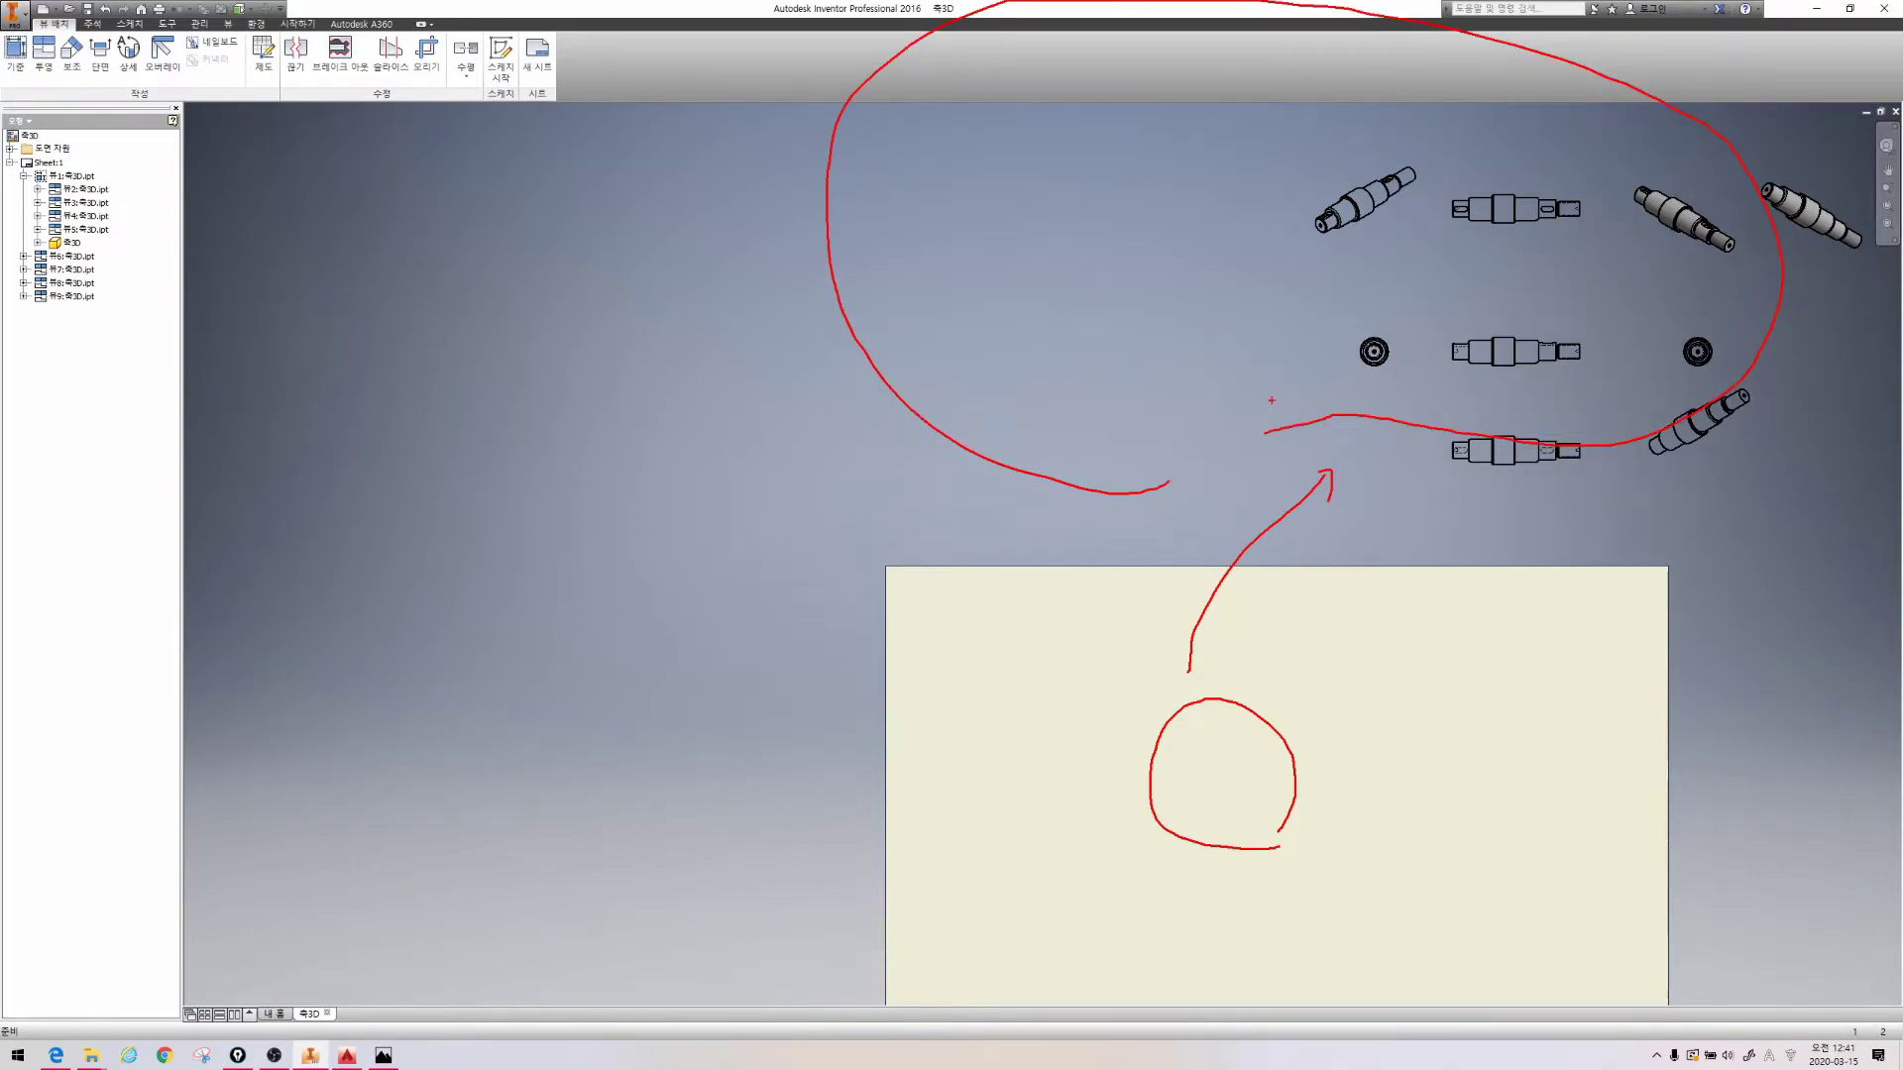
{"action": "key", "text": "Escape"}
Place a 1:1 base view of the 기어 3D part above the sheet beside the shaft views, showing hidden lines without shading
{"action": "middle_click_drag", "start_coordinate": [1132, 523], "coordinate": [1092, 756]}
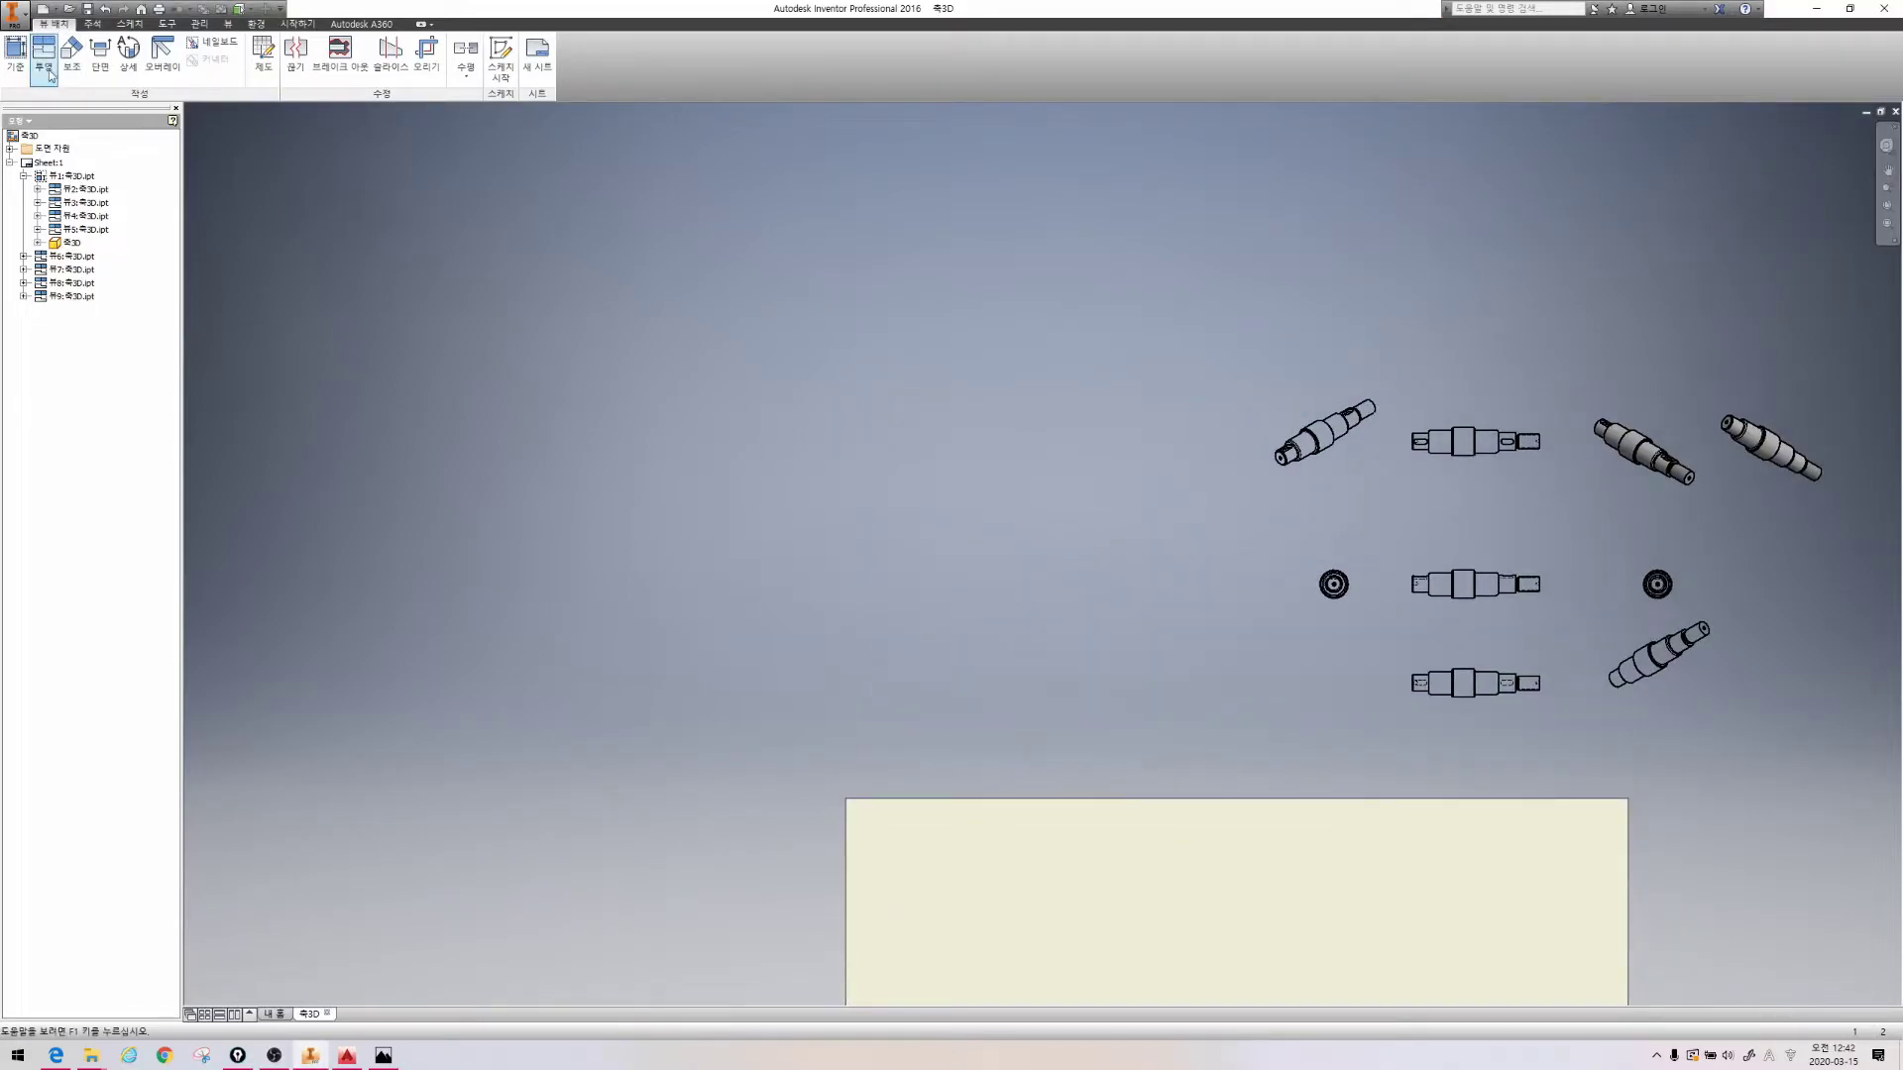
{"action": "left_click", "coordinate": [16, 55]}
{"action": "left_click", "coordinate": [491, 179]}
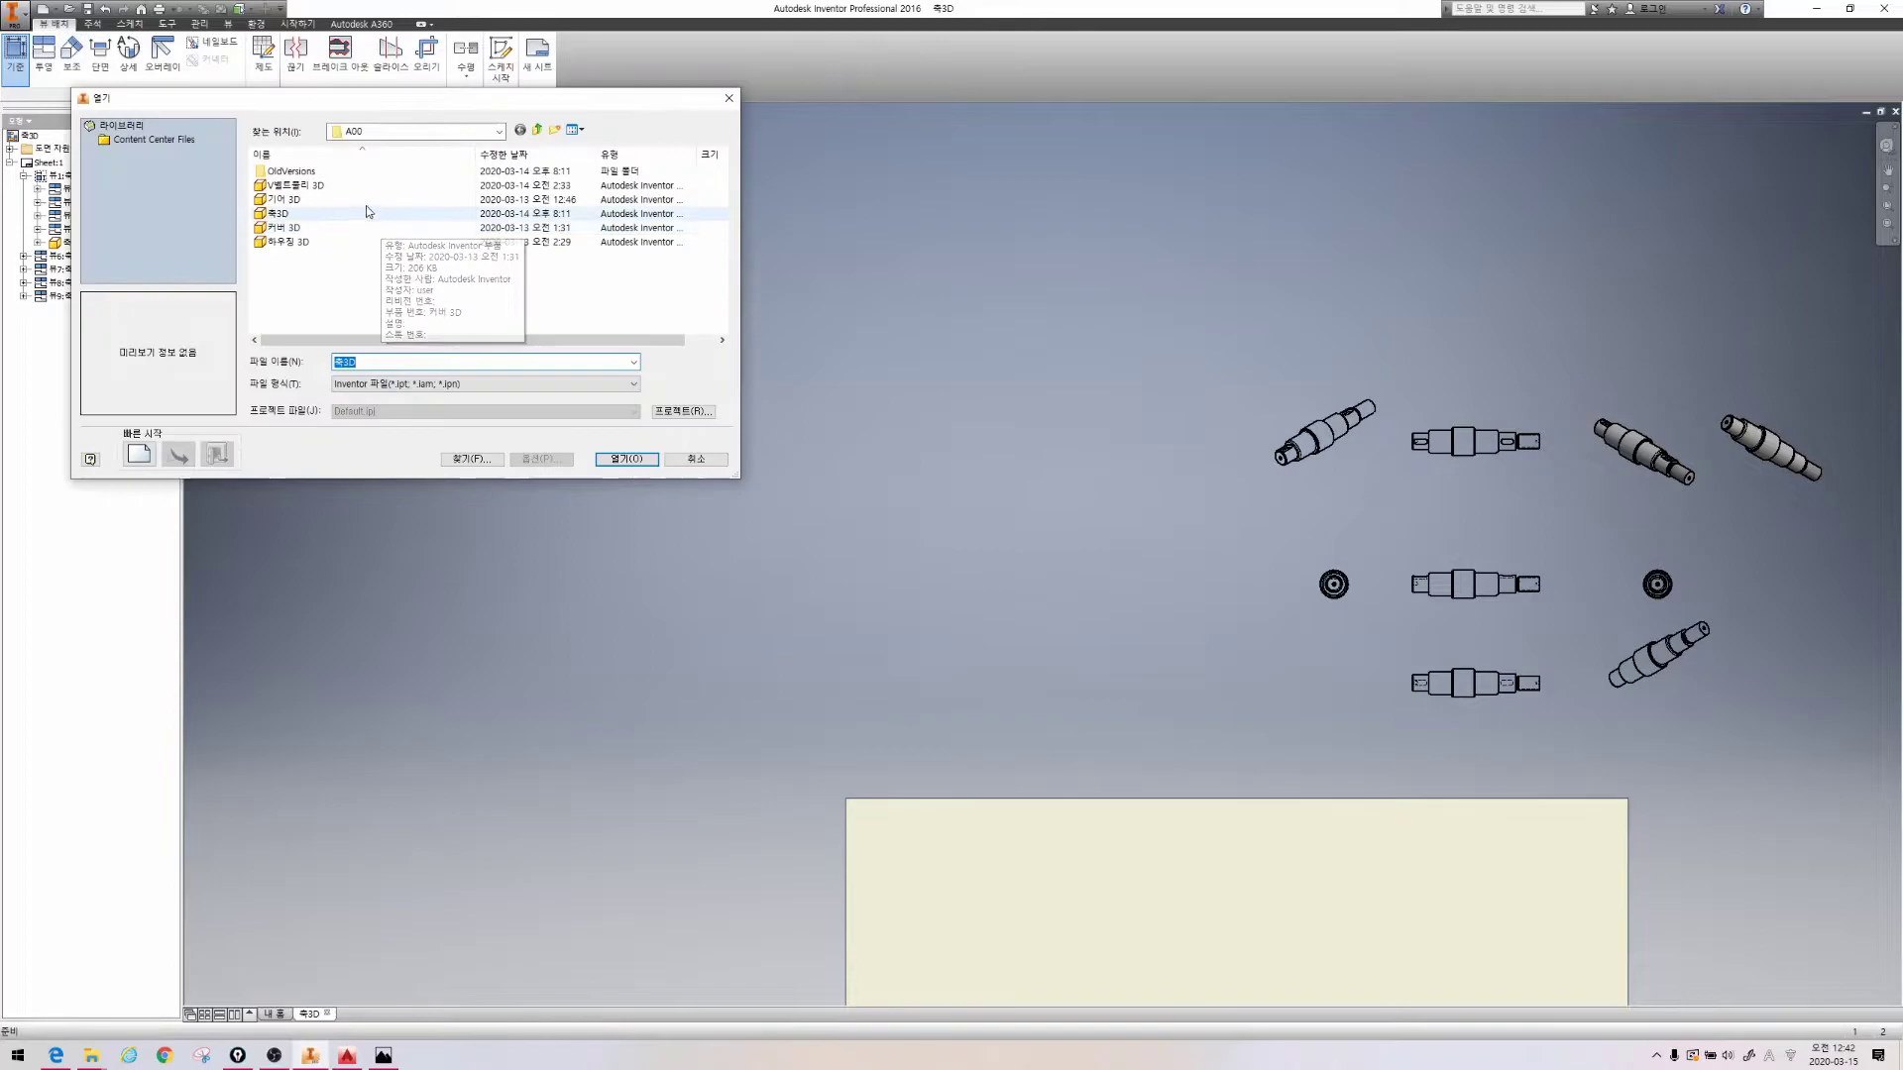
{"action": "double_click", "coordinate": [367, 202]}
{"action": "middle_click_drag", "start_coordinate": [1049, 796], "coordinate": [1013, 426]}
{"action": "left_click_drag", "start_coordinate": [936, 287], "coordinate": [940, 204]}
{"action": "middle_click_drag", "start_coordinate": [1049, 319], "coordinate": [1092, 546]}
{"action": "left_click_drag", "start_coordinate": [984, 424], "coordinate": [1046, 473]}
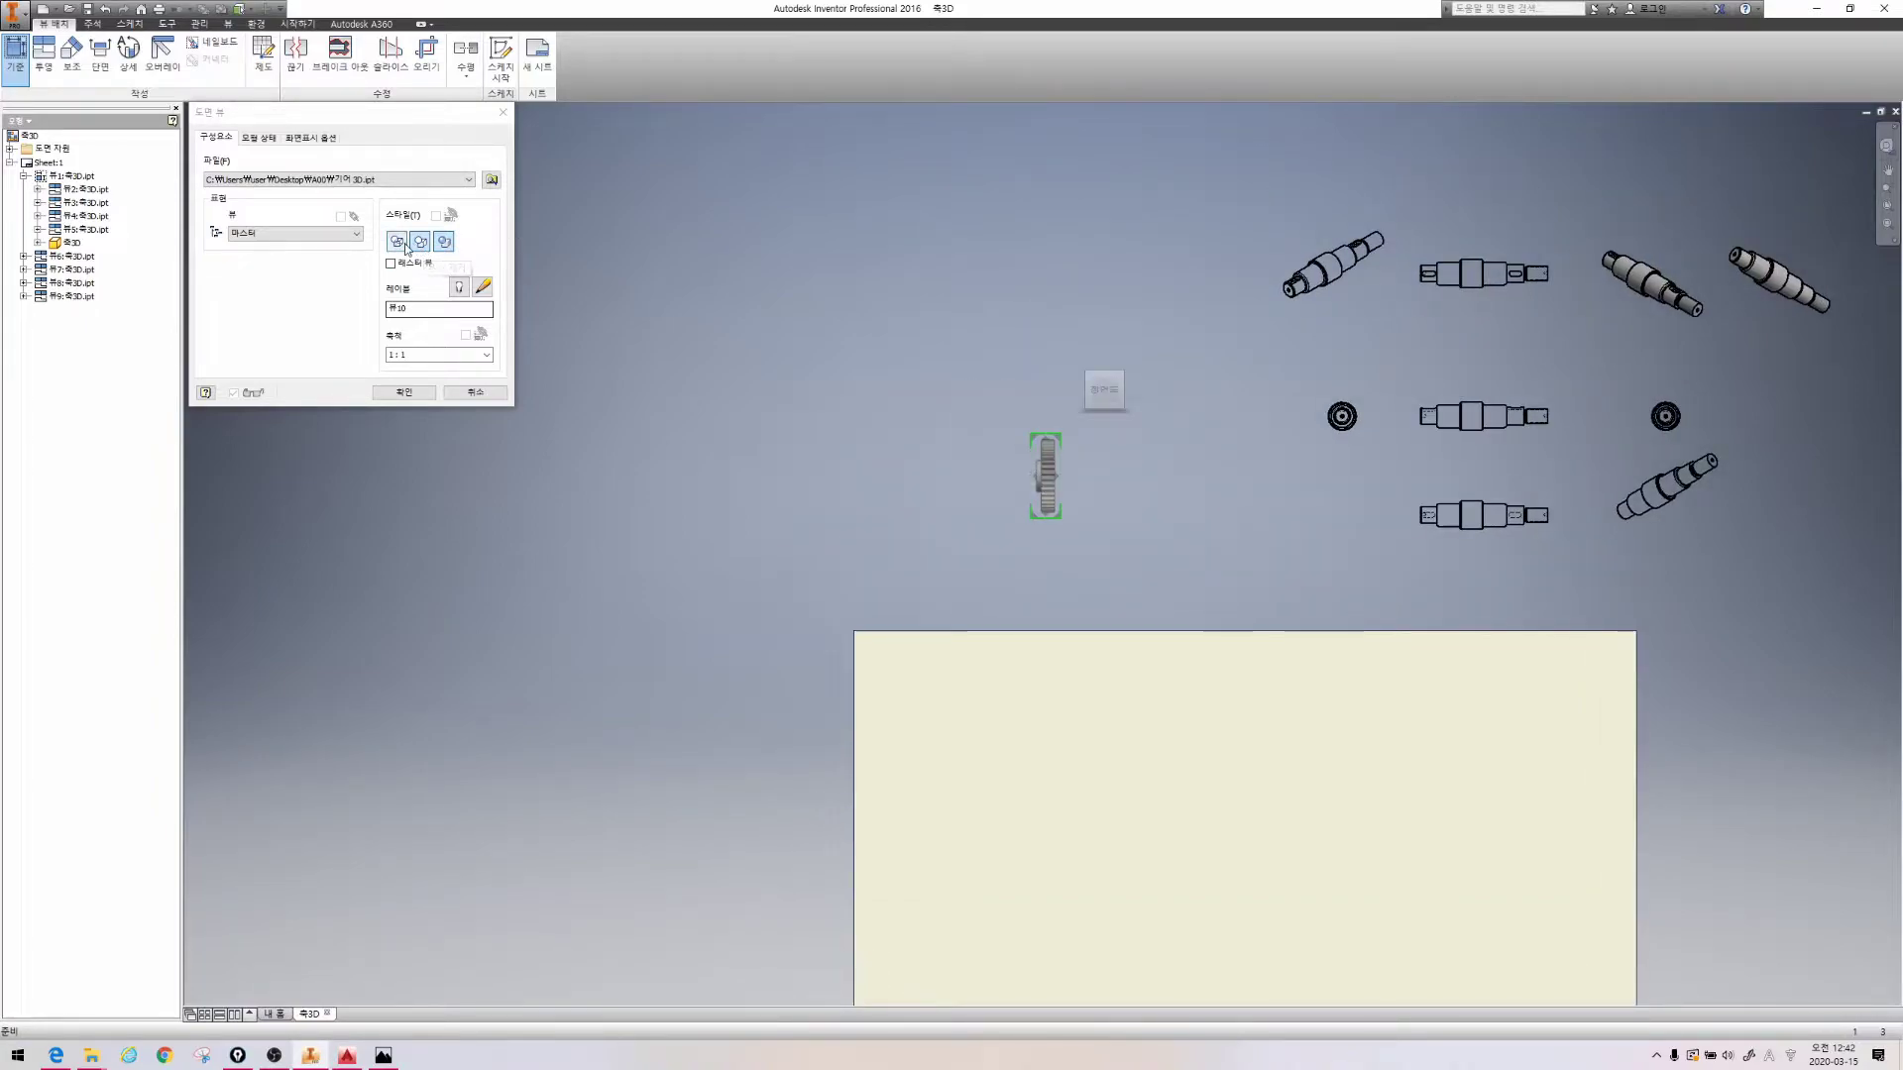
{"action": "left_click", "coordinate": [414, 393]}
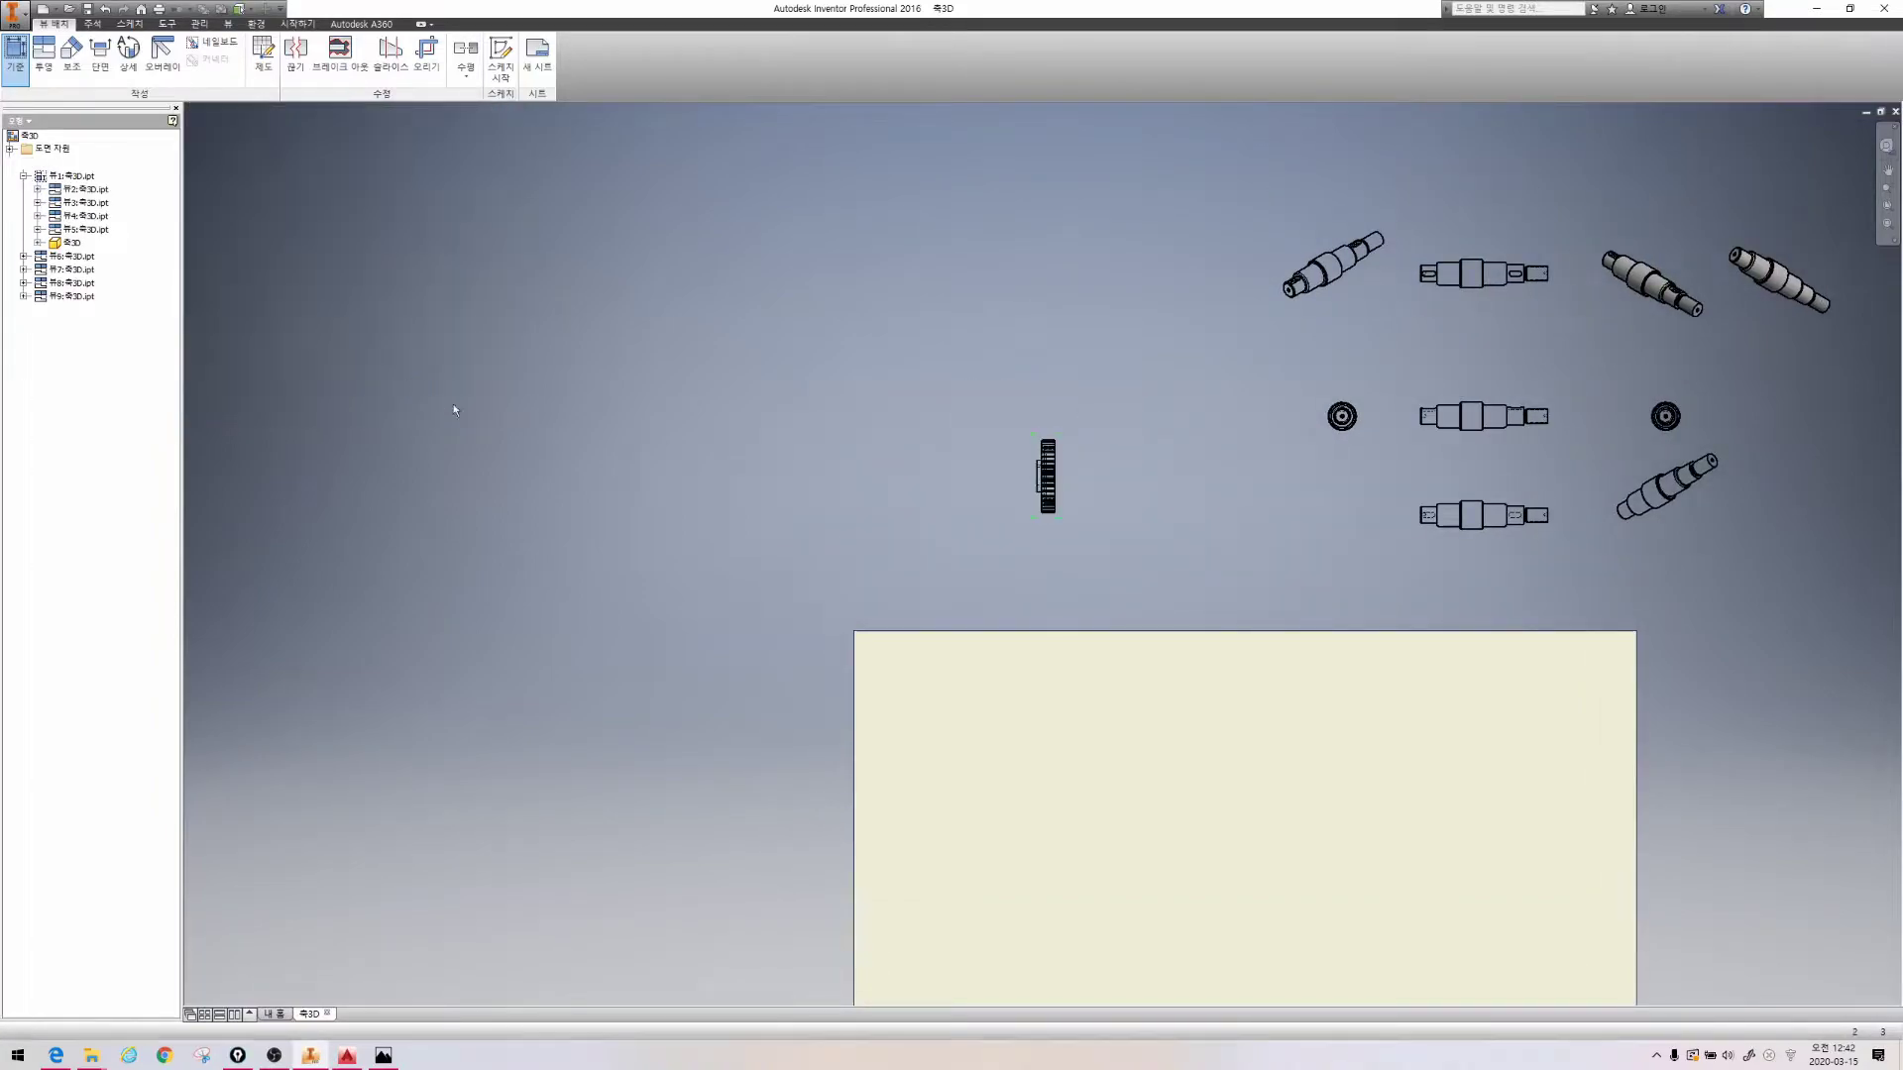
Project the gear's toothed face view horizontally to the right of its base view
{"action": "scroll", "coordinate": [1031, 474], "scroll_direction": "up", "scroll_amount": 5}
{"action": "middle_click_drag", "start_coordinate": [1084, 475], "coordinate": [959, 483]}
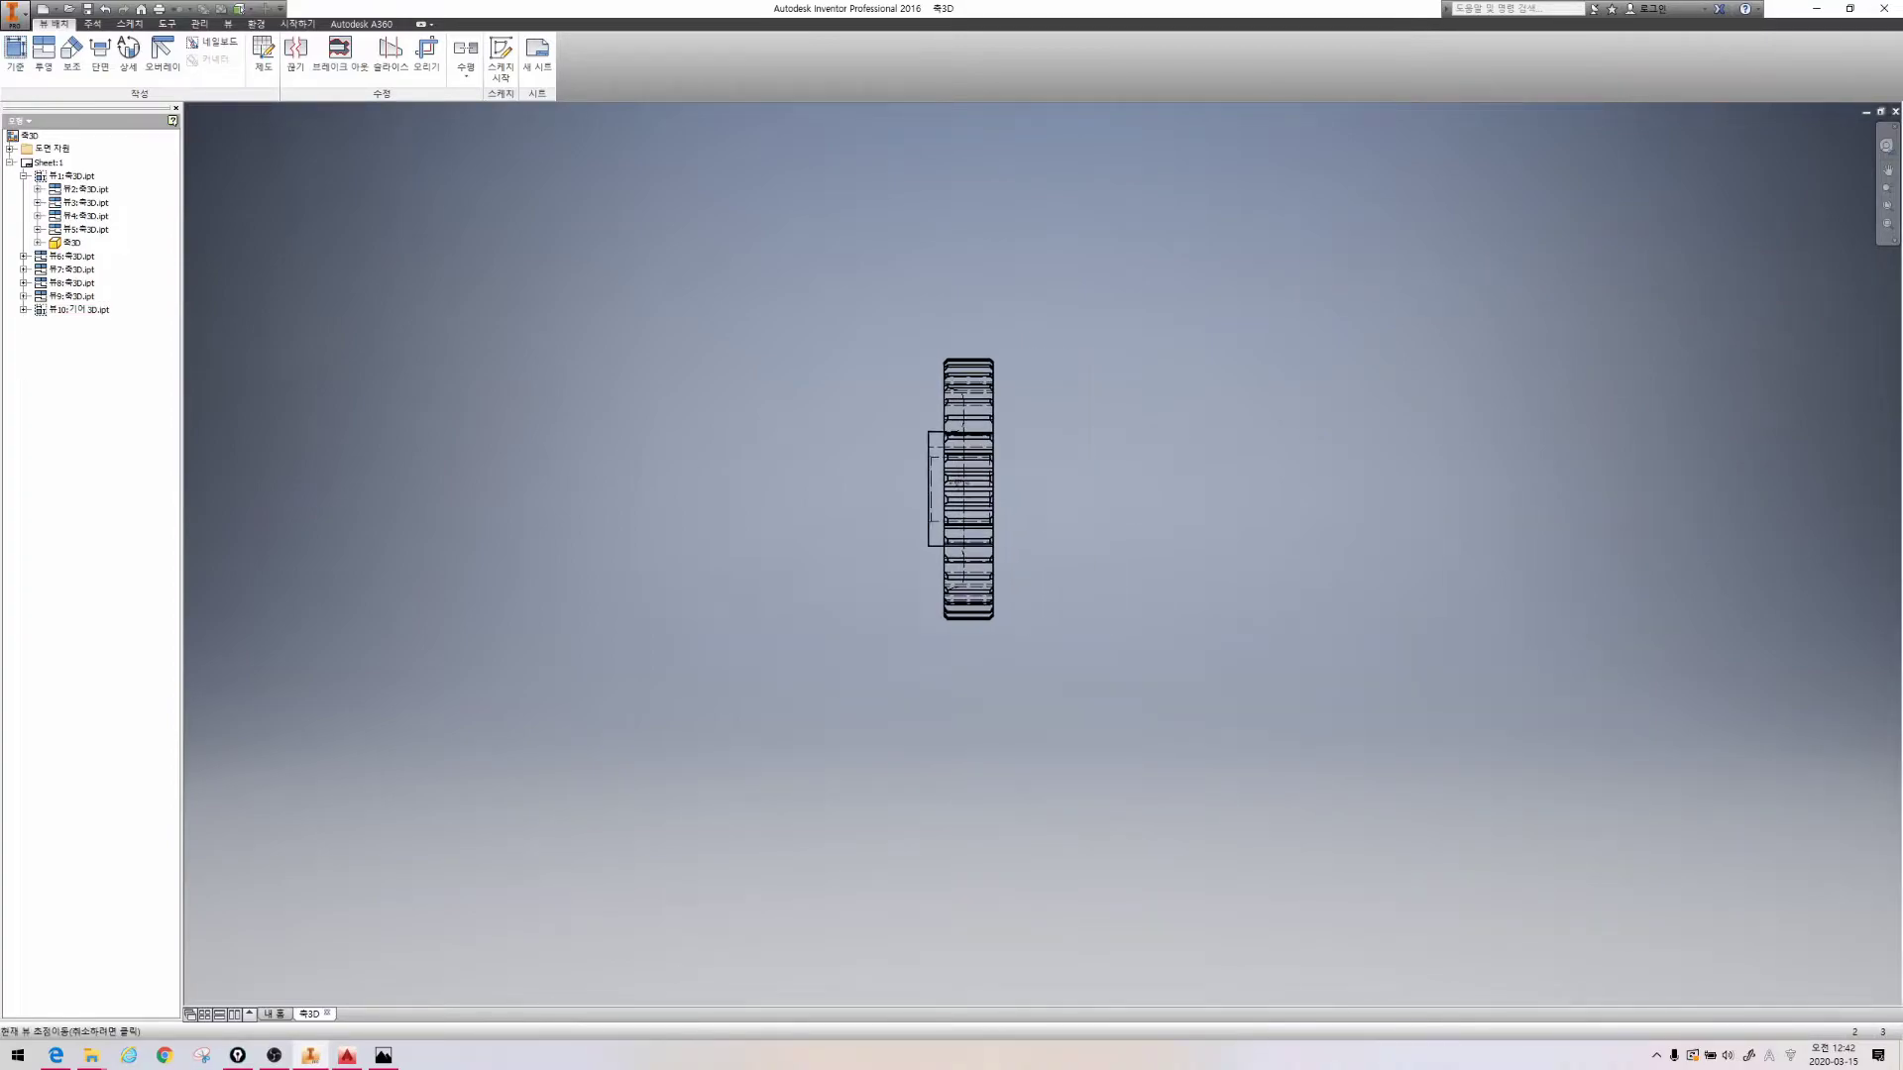
{"action": "left_click", "coordinate": [57, 63]}
{"action": "left_click", "coordinate": [952, 479]}
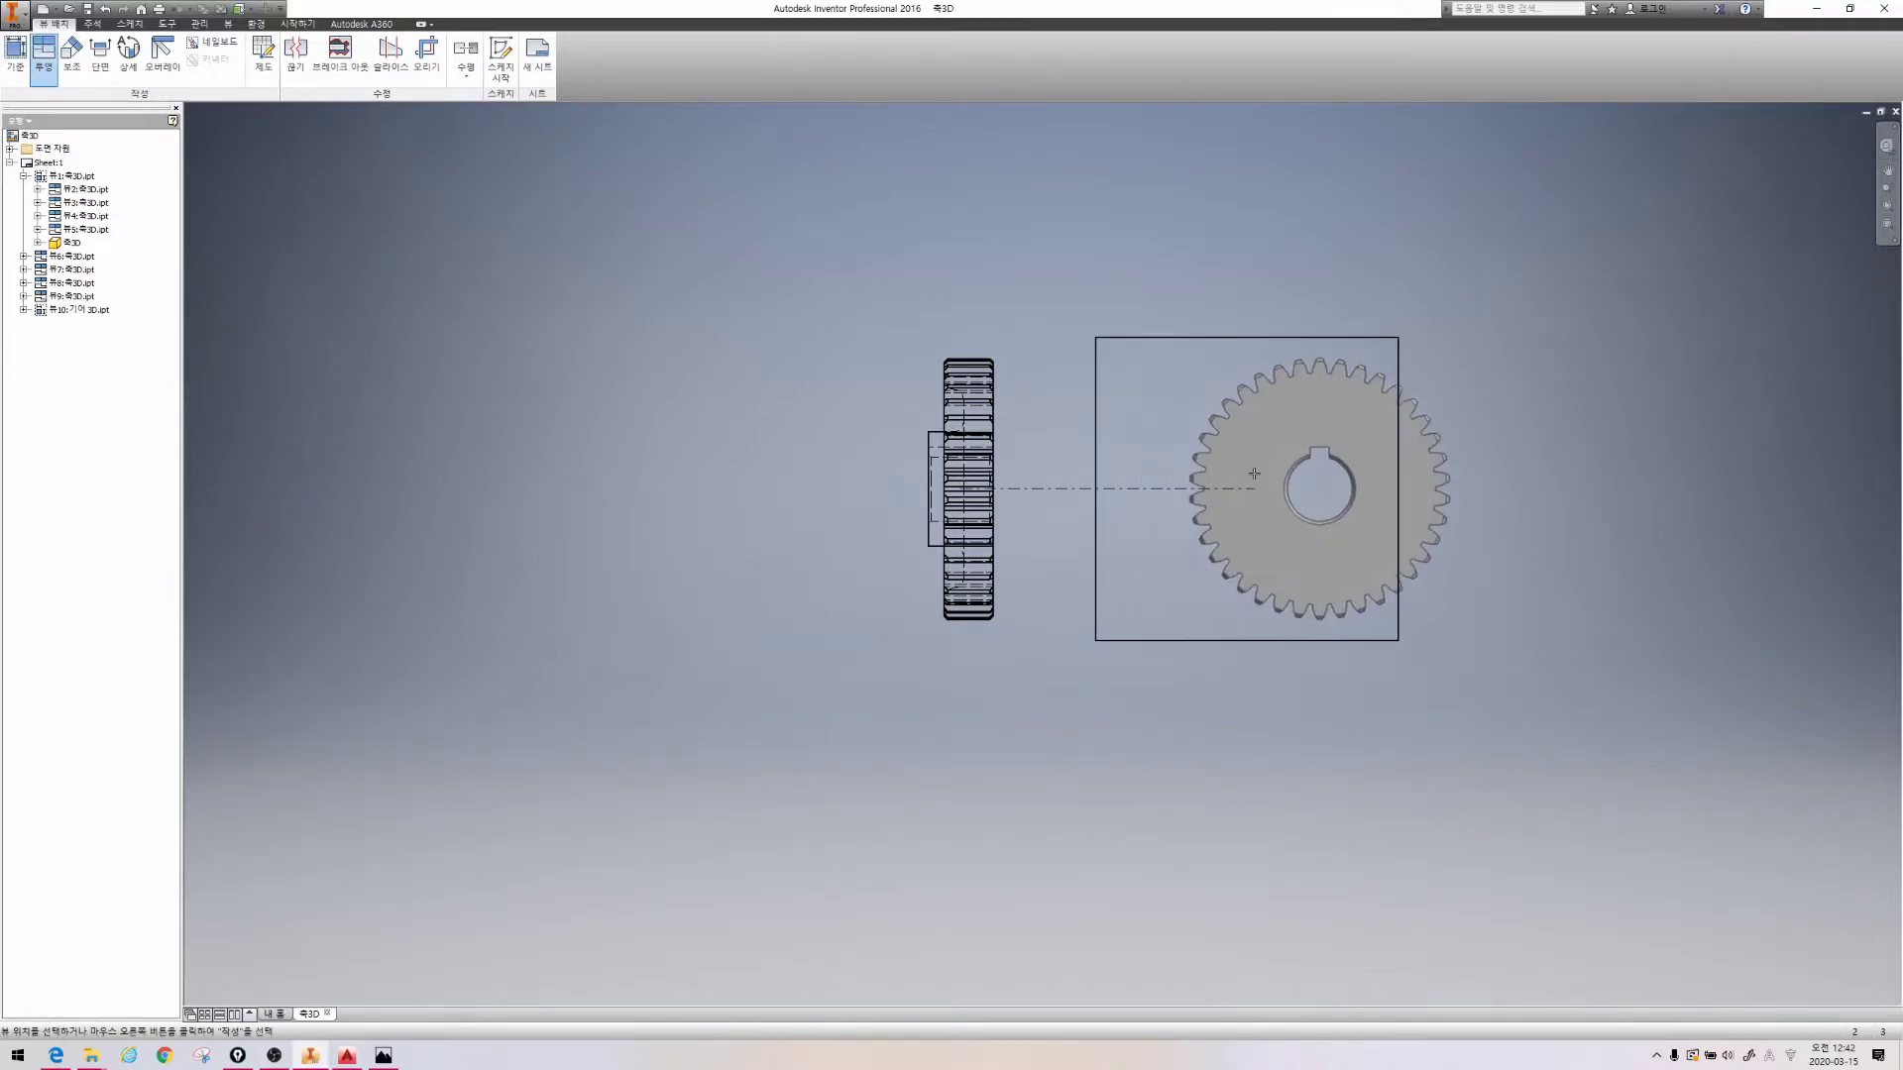
{"action": "right_click", "coordinate": [1211, 475]}
{"action": "left_click", "coordinate": [1266, 478]}
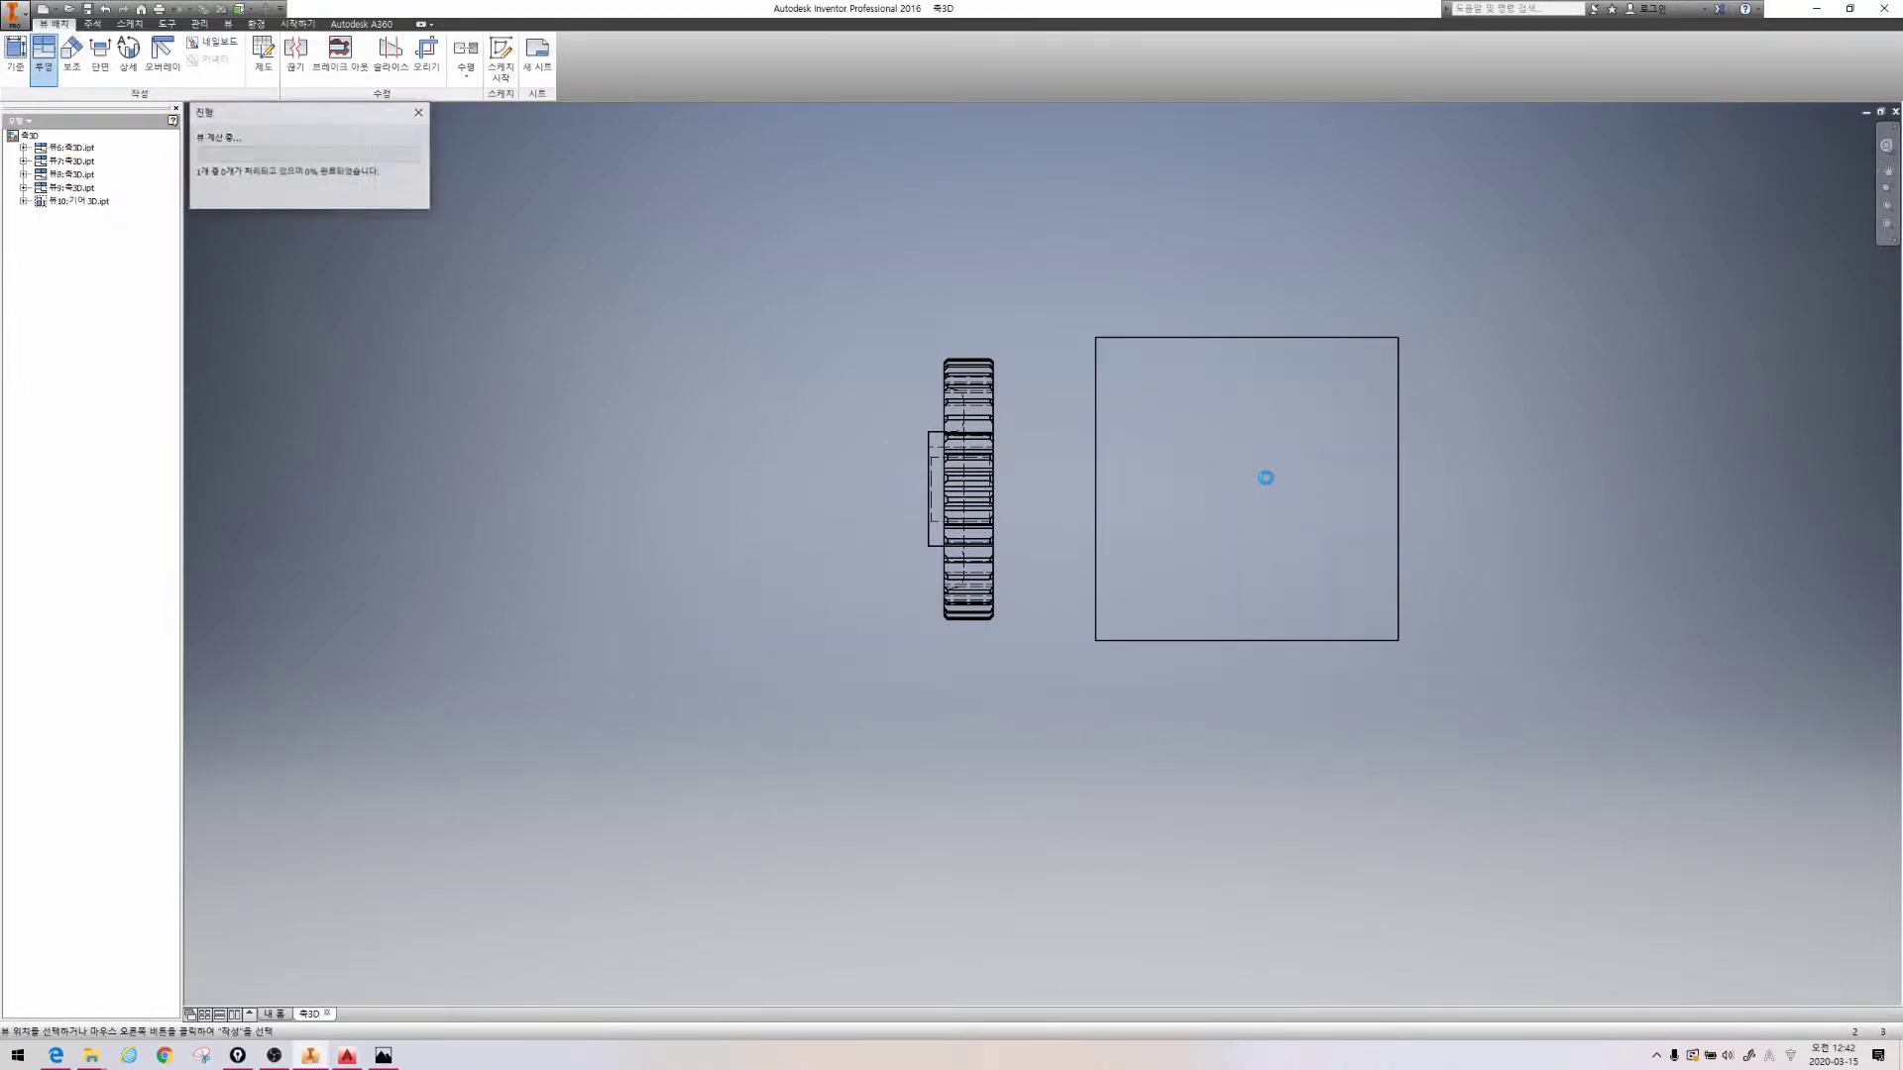
{"action": "middle_click_drag", "start_coordinate": [1365, 464], "coordinate": [1158, 427]}
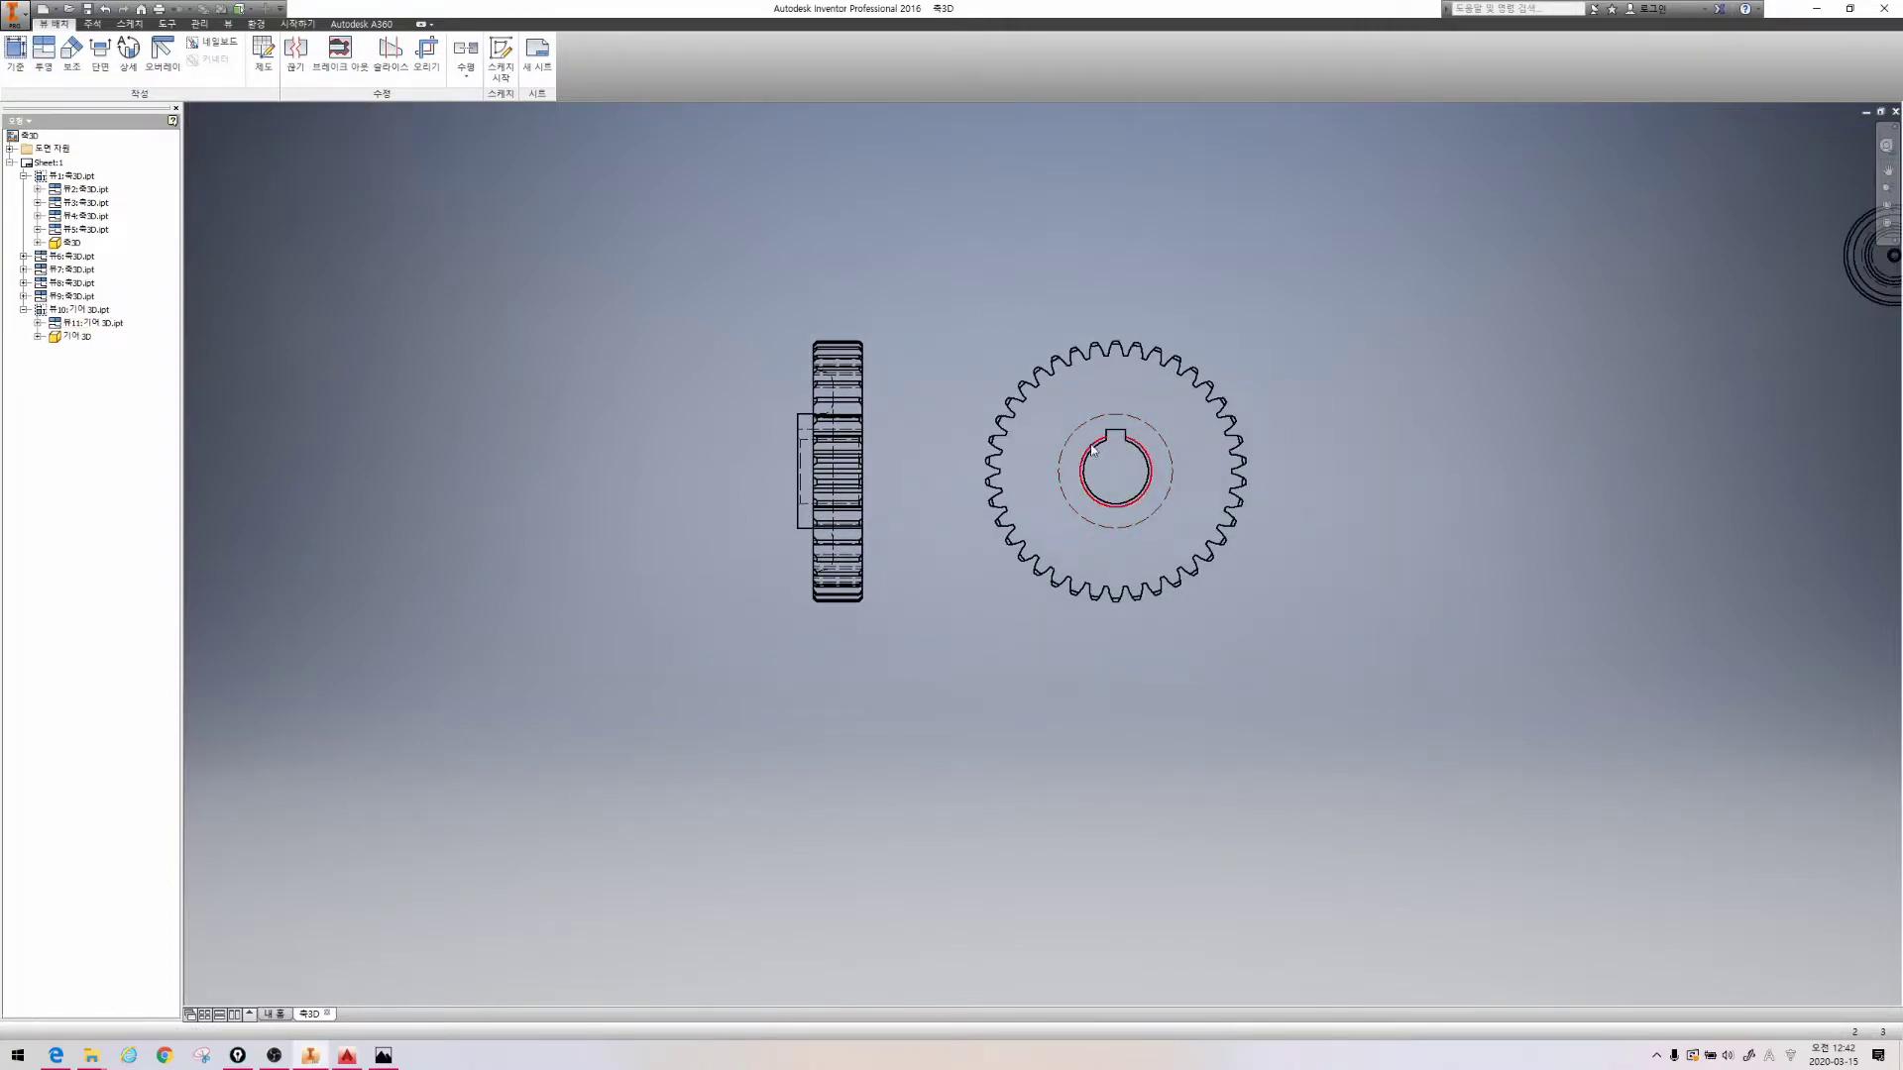
Switch to AutoCAD and compare gear part 4 in section A-A of the assembly drawing with the gear's base and projected views
{"action": "key", "text": "alt+Tab"}
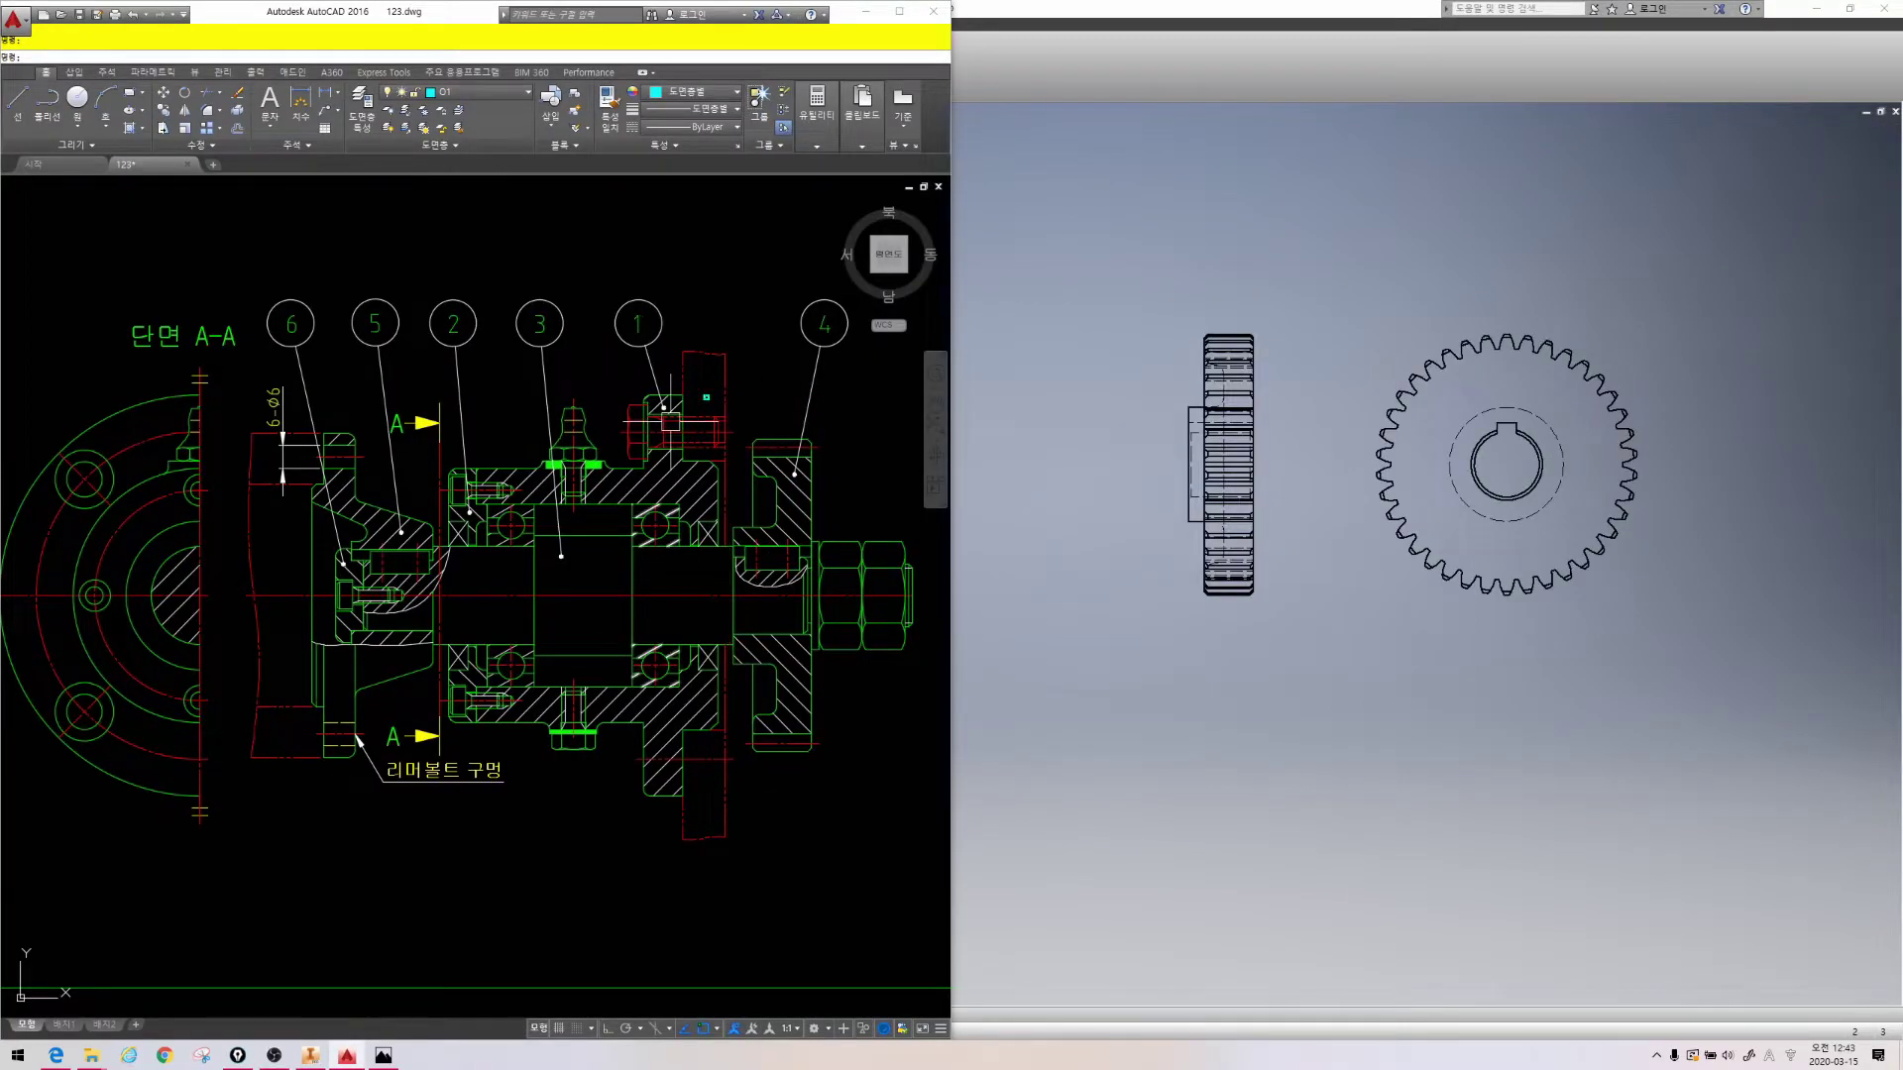
{"action": "mouse_move", "coordinate": [704, 396]}
{"action": "left_mouse_down", "text": "ctrl"}
{"action": "mouse_move", "coordinate": [880, 722]}
{"action": "mouse_move", "coordinate": [881, 789]}
{"action": "left_mouse_up", "text": "ctrl"}
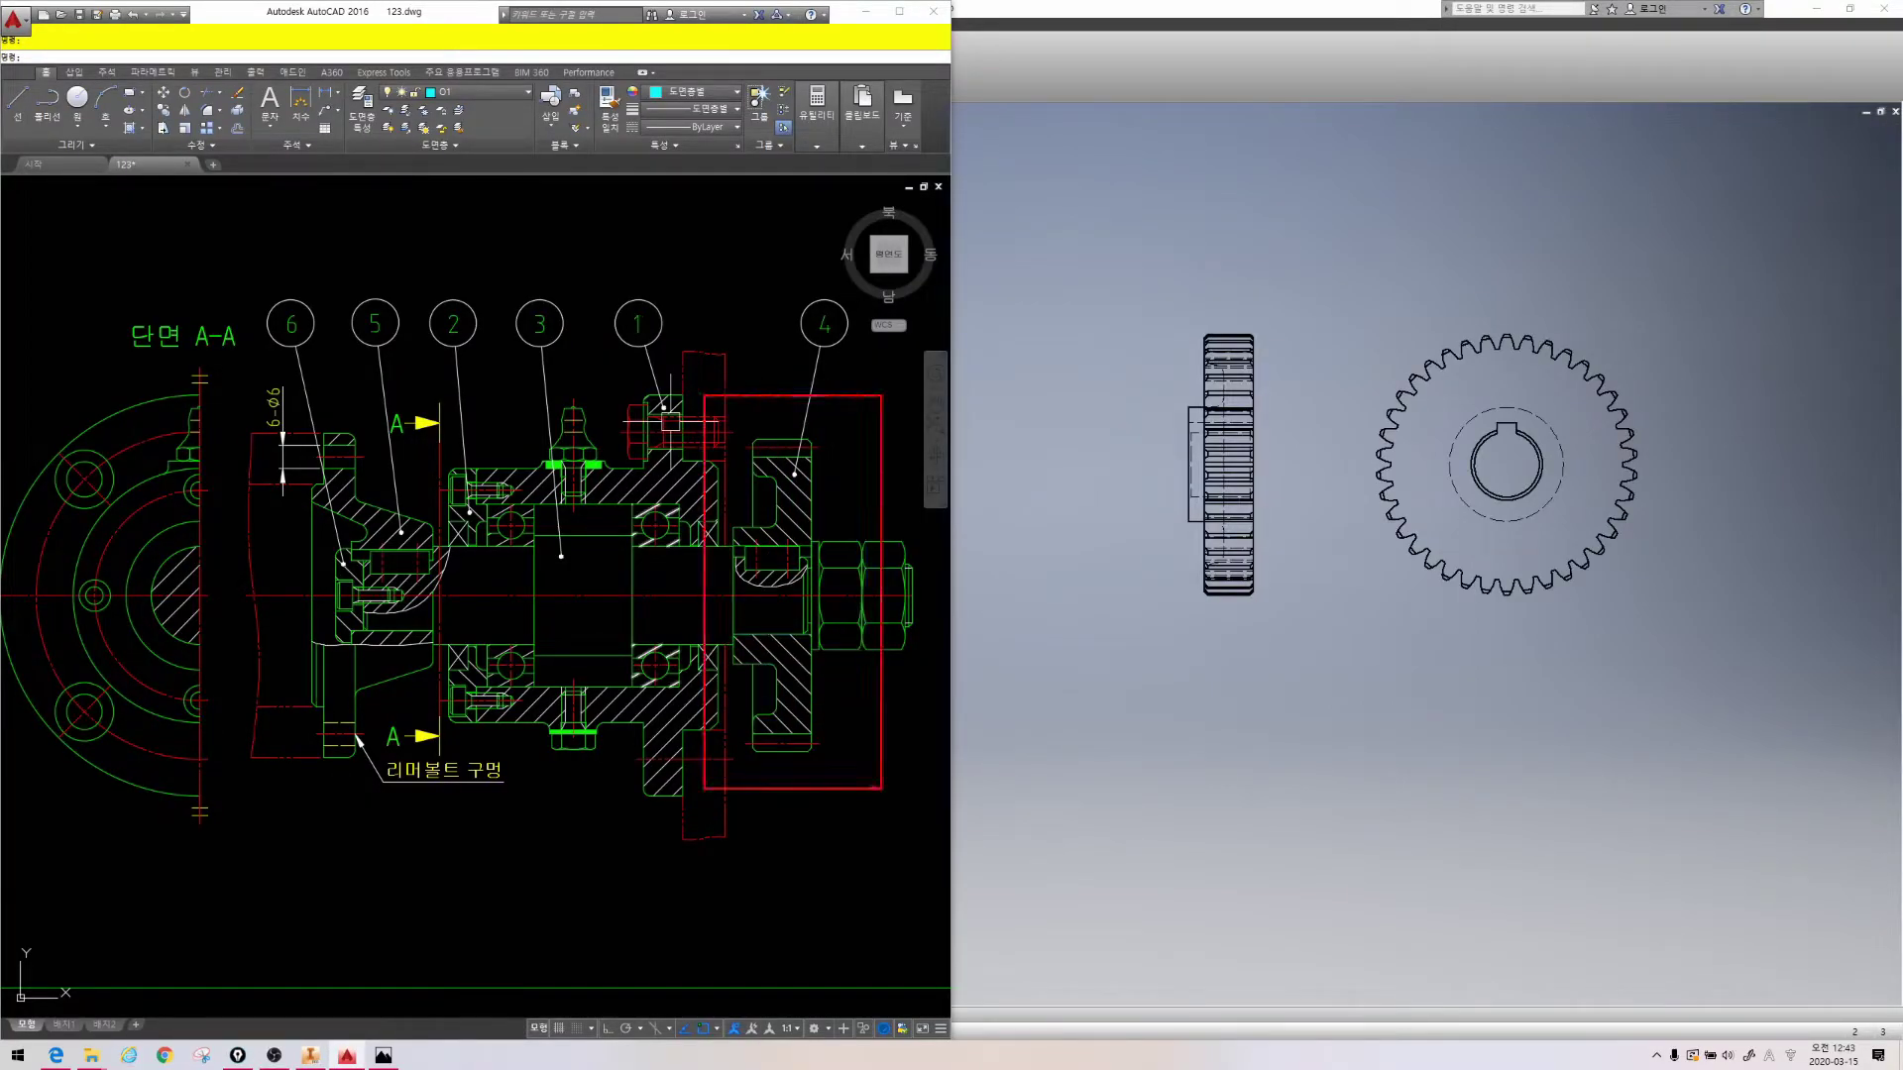
{"action": "mouse_move", "coordinate": [1266, 616]}
{"action": "left_mouse_down"}
{"action": "mouse_move", "coordinate": [1128, 535]}
{"action": "mouse_move", "coordinate": [1286, 436]}
{"action": "mouse_move", "coordinate": [1287, 535]}
{"action": "left_mouse_up"}
{"action": "mouse_move", "coordinate": [1465, 621]}
{"action": "left_mouse_down"}
{"action": "mouse_move", "coordinate": [1551, 634]}
{"action": "mouse_move", "coordinate": [1640, 372]}
{"action": "mouse_move", "coordinate": [1682, 607]}
{"action": "left_mouse_up"}
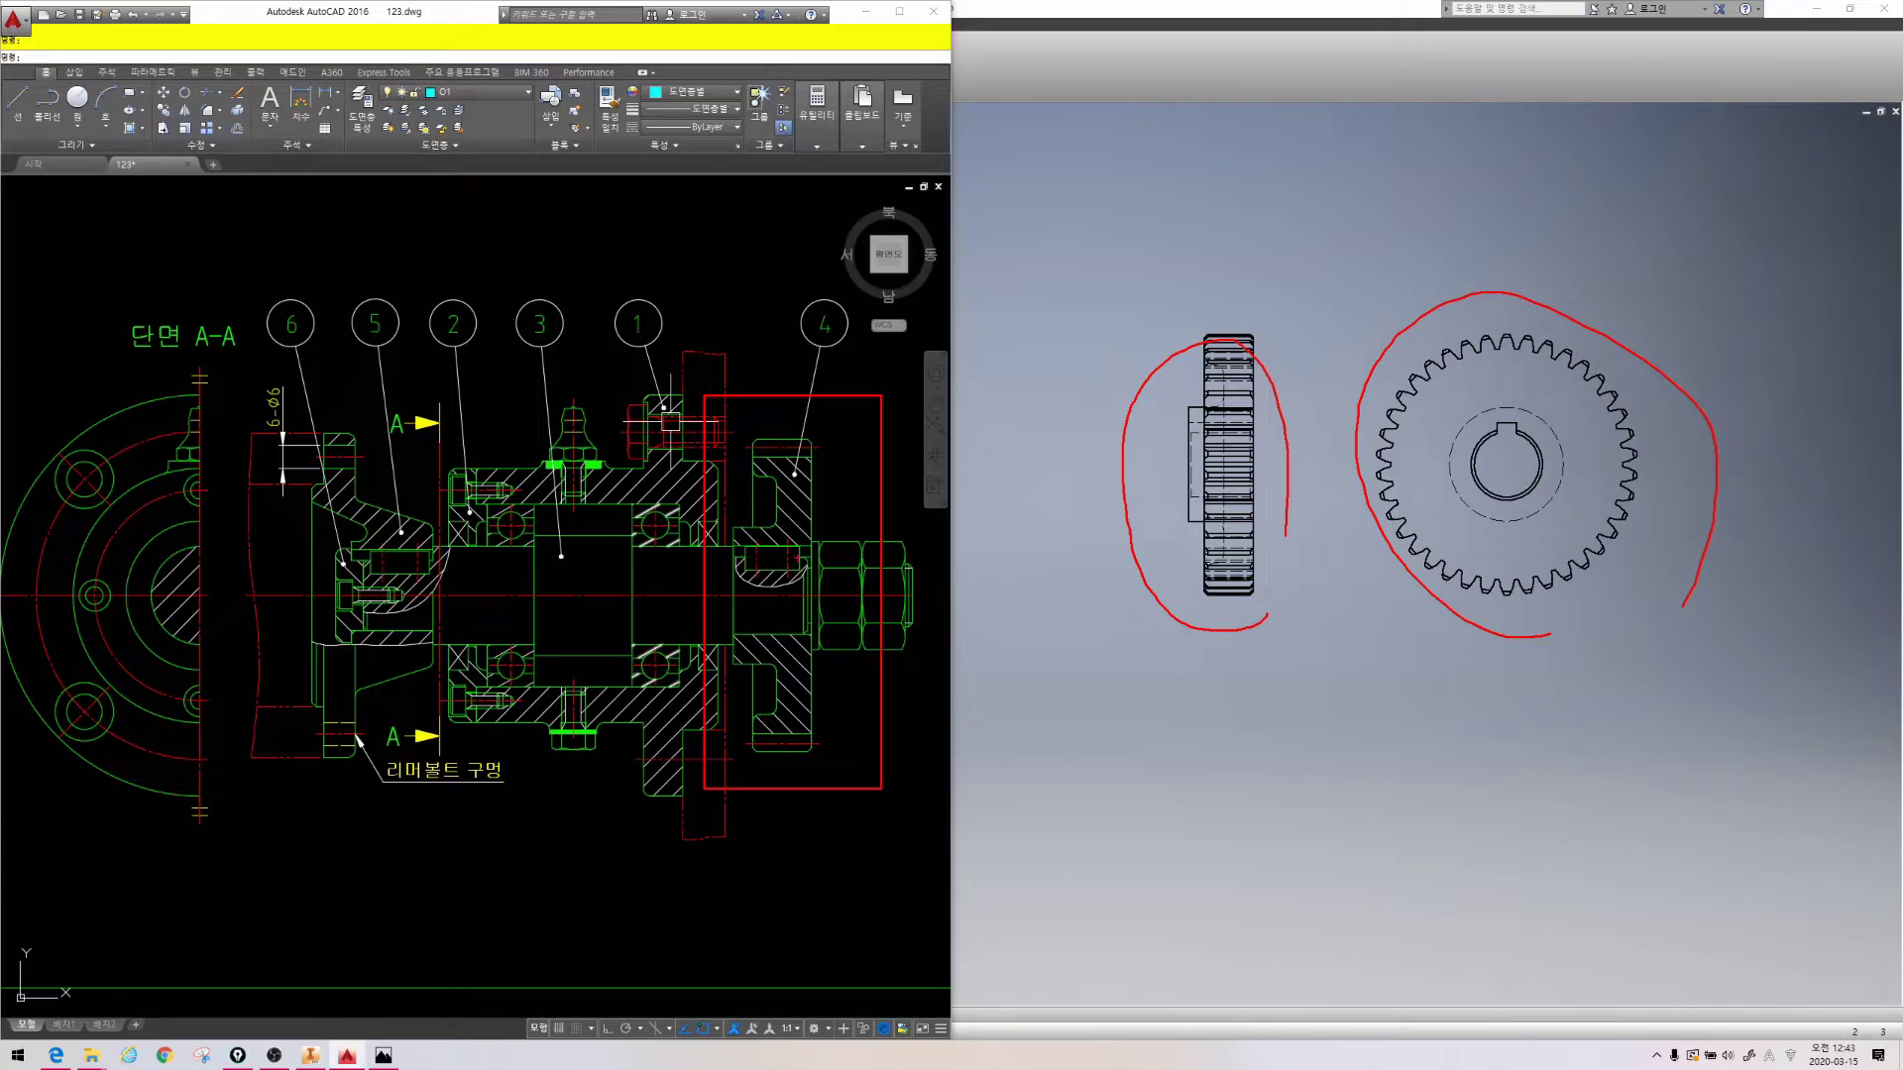
{"action": "left_click_drag", "start_coordinate": [1514, 247], "coordinate": [1501, 719]}
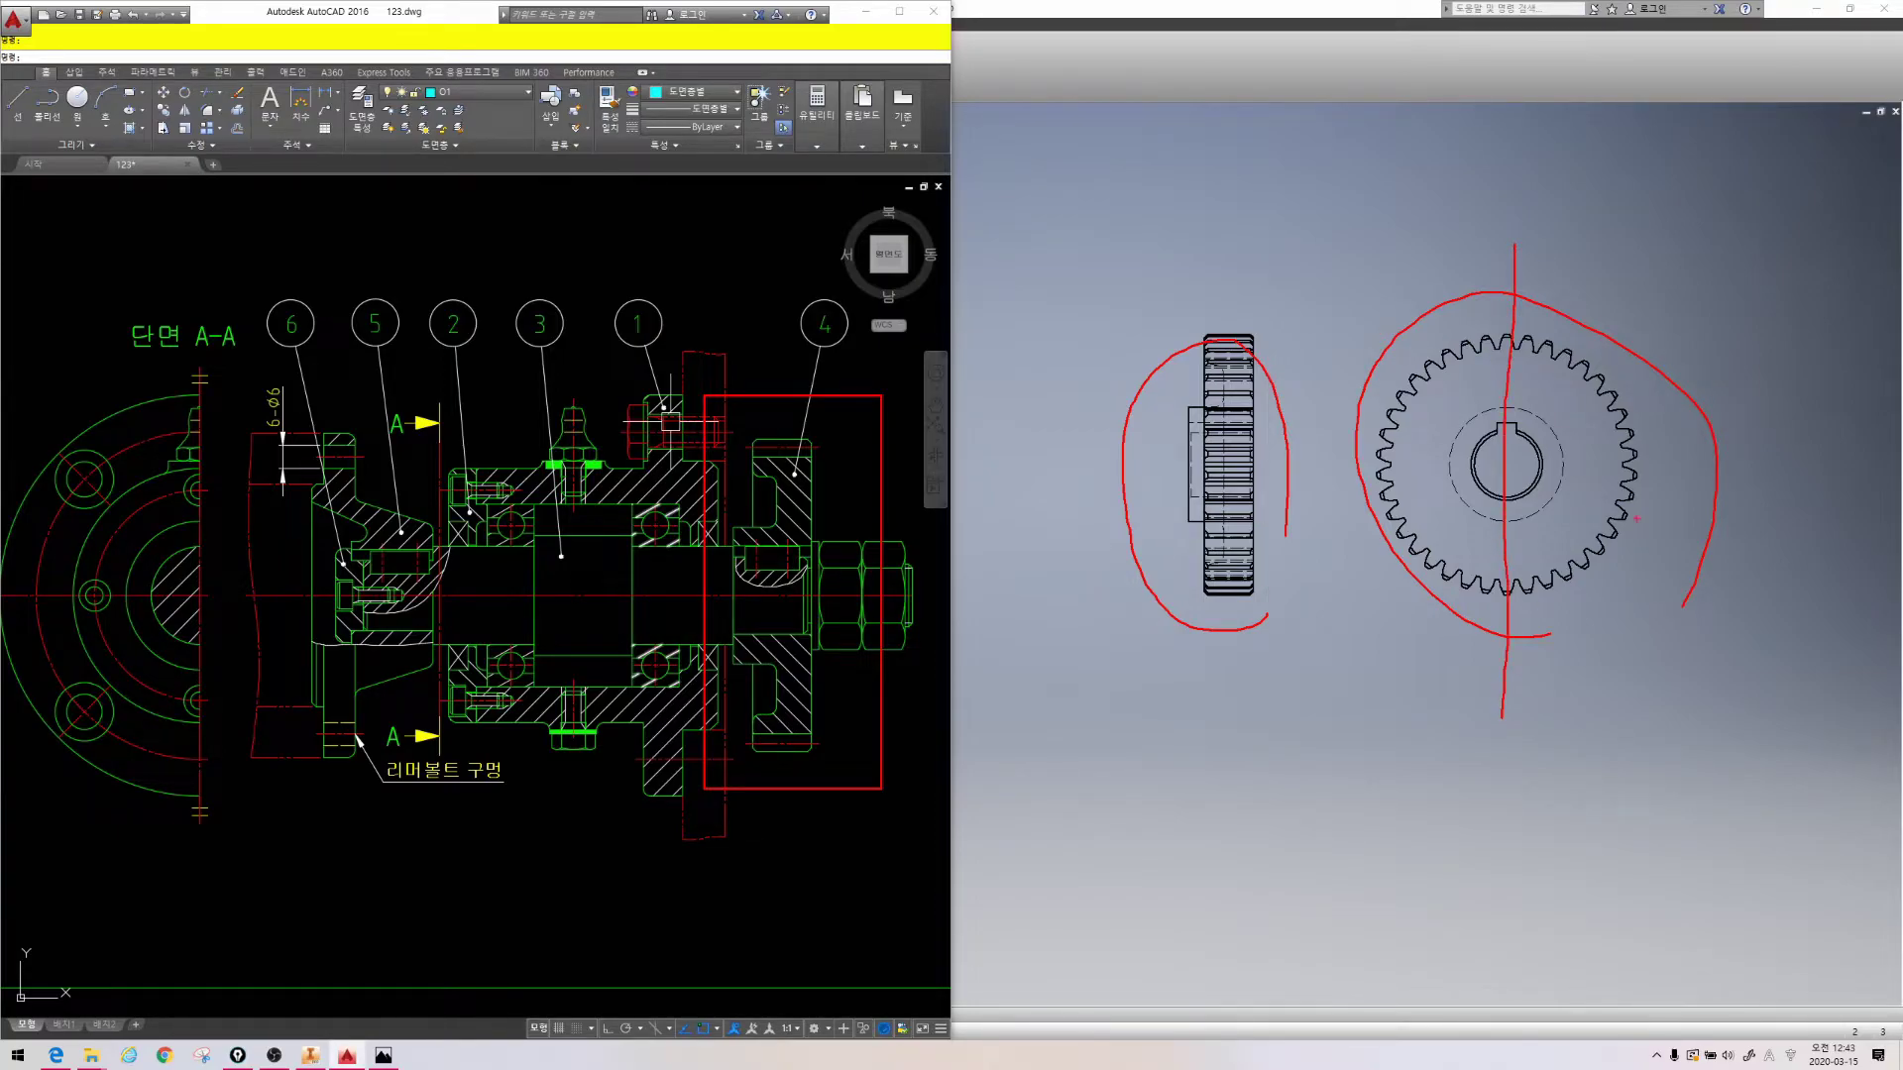
{"action": "left_click_drag", "start_coordinate": [1728, 455], "coordinate": [1674, 462]}
{"action": "mouse_move", "coordinate": [218, 137]}
{"action": "left_mouse_down"}
{"action": "mouse_move", "coordinate": [246, 70]}
{"action": "mouse_move", "coordinate": [269, 168]}
{"action": "left_mouse_up"}
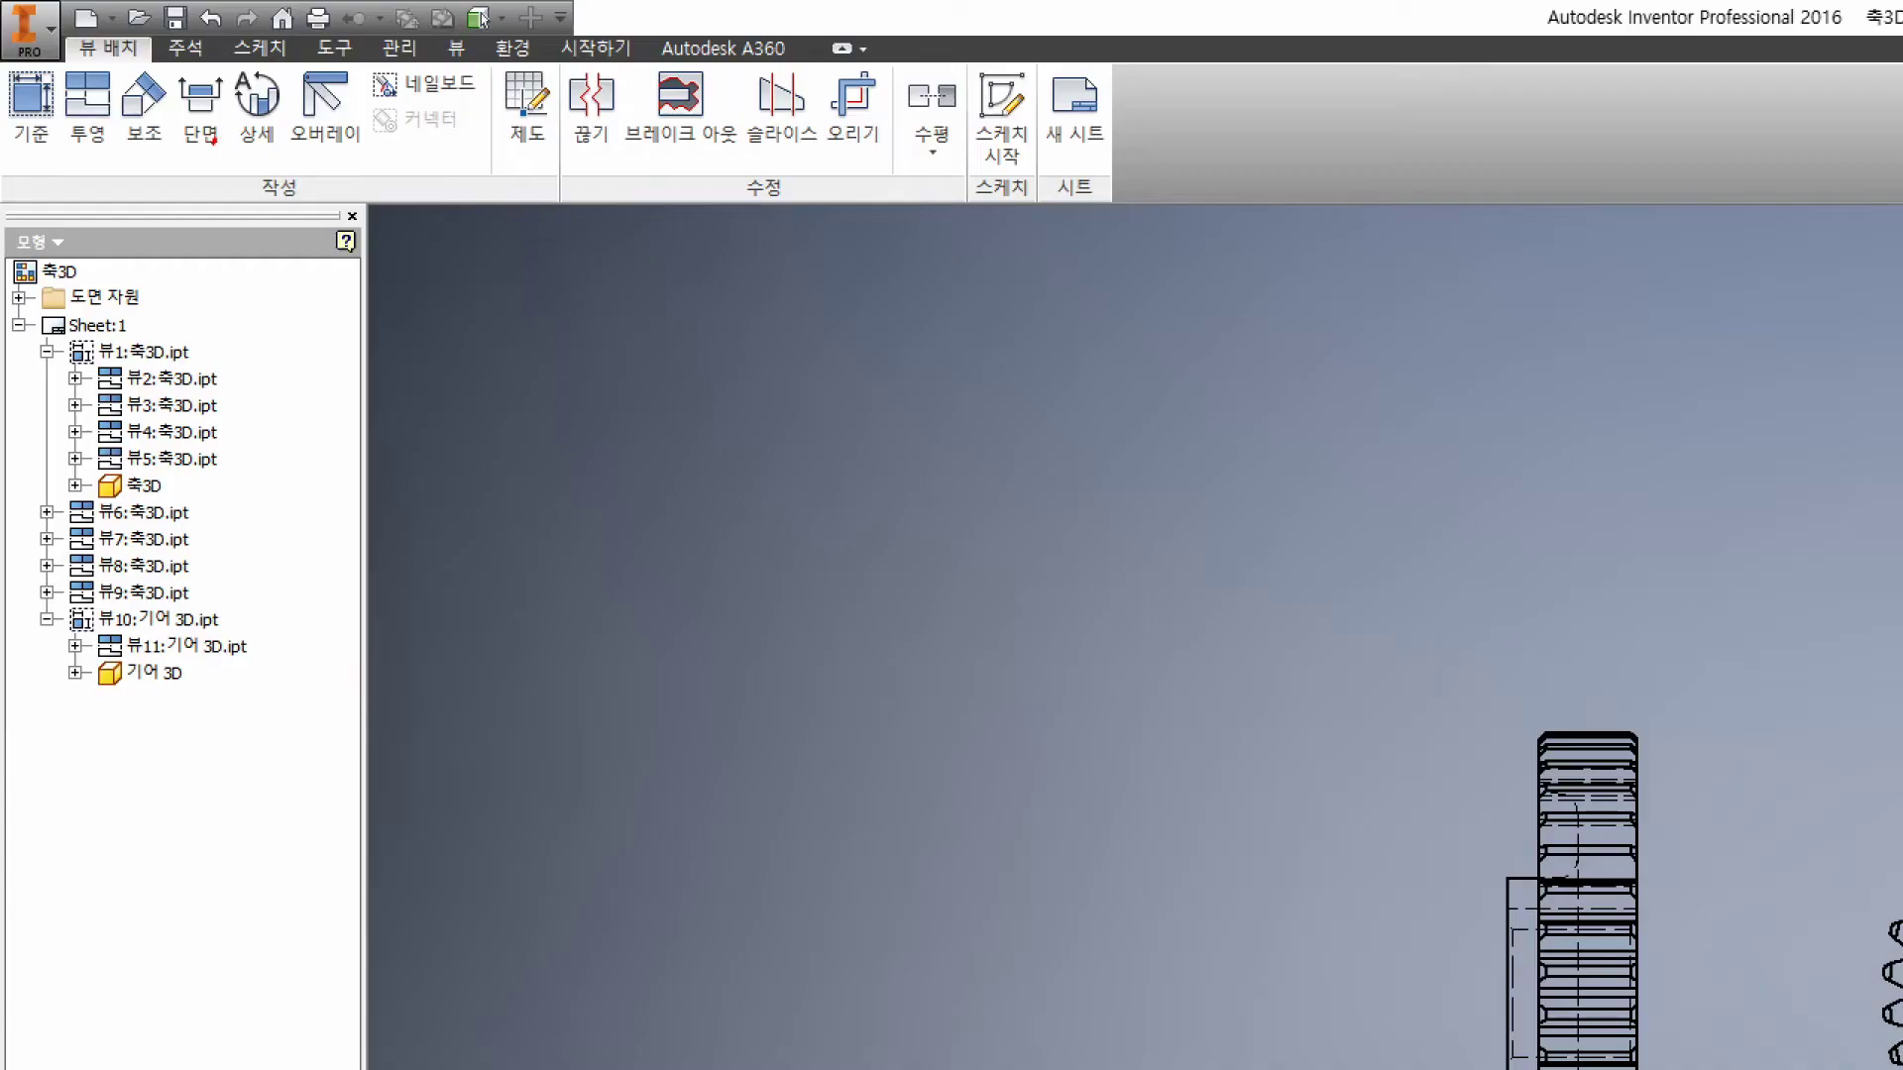
{"action": "mouse_move", "coordinate": [759, 154]}
{"action": "left_mouse_down"}
{"action": "mouse_move", "coordinate": [620, 117]}
{"action": "mouse_move", "coordinate": [785, 157]}
{"action": "left_mouse_up"}
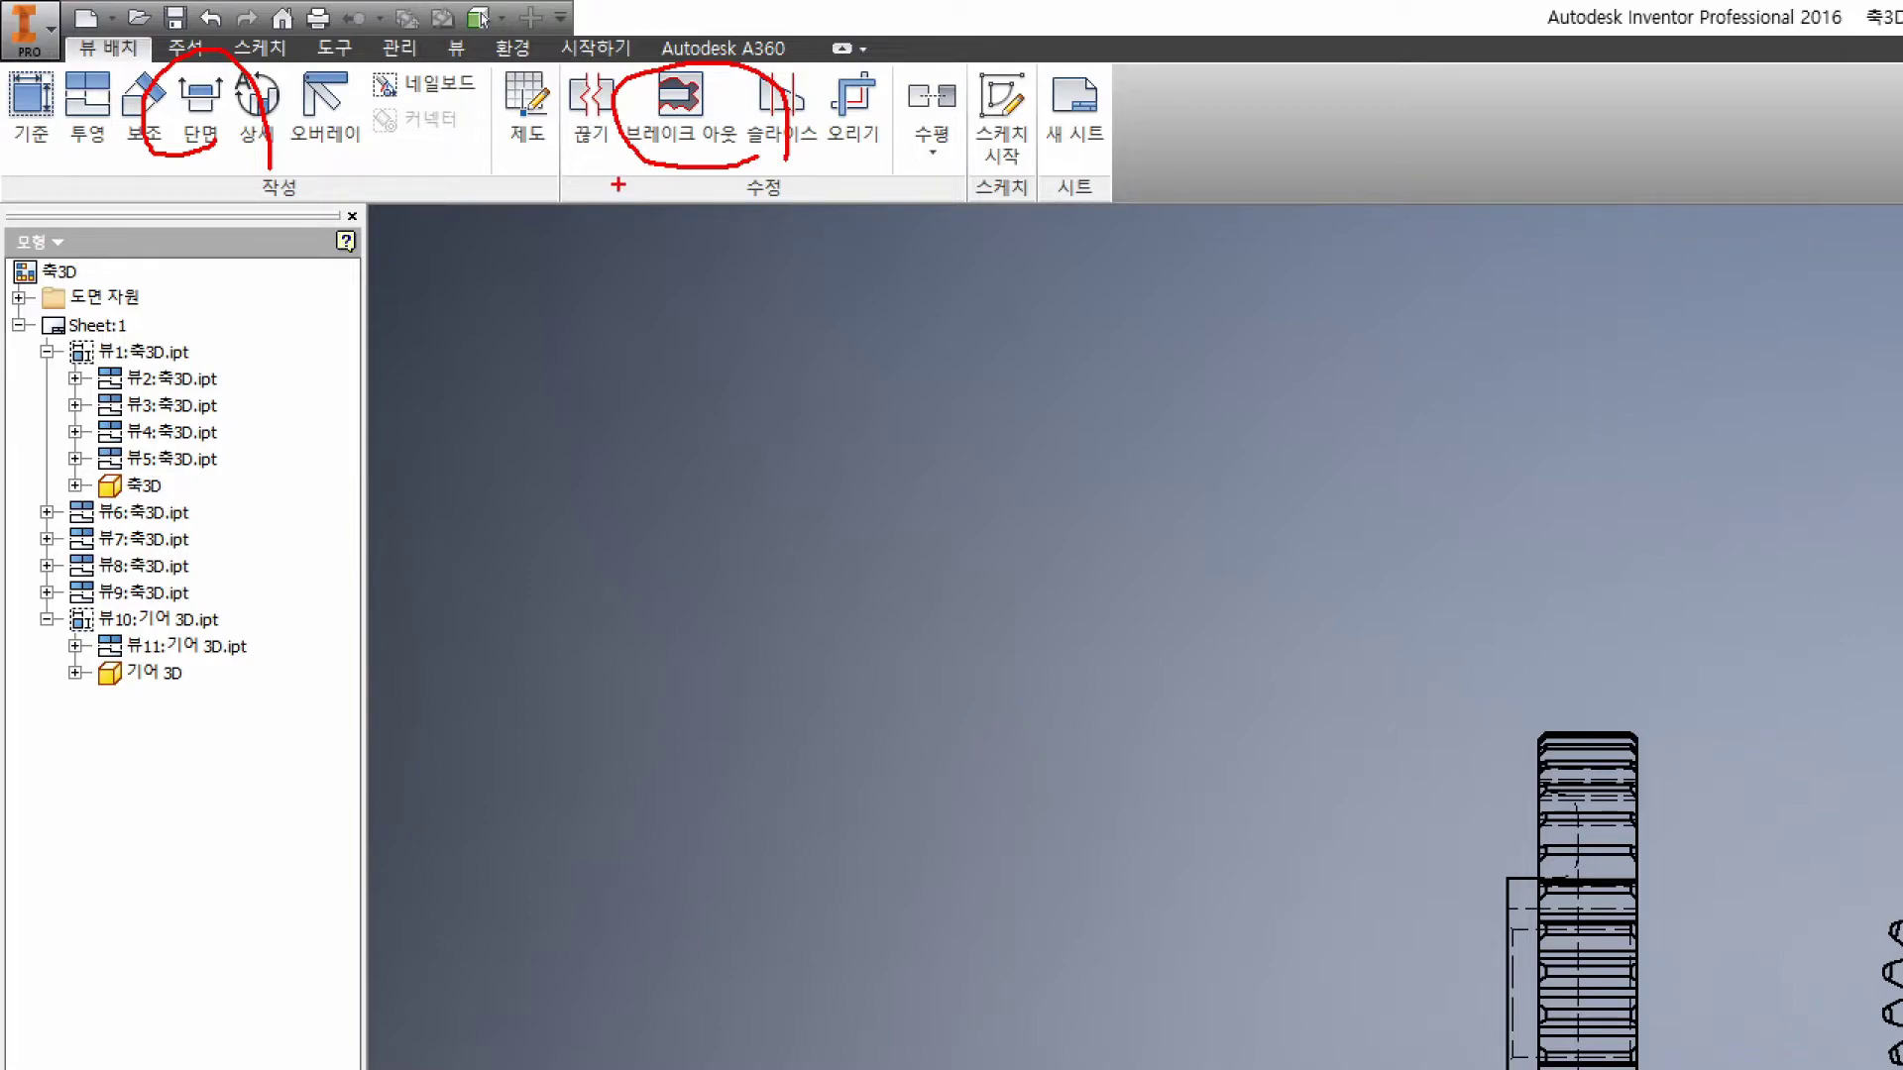
{"action": "left_click_drag", "start_coordinate": [619, 185], "coordinate": [735, 43]}
{"action": "left_click_drag", "start_coordinate": [618, 47], "coordinate": [713, 151]}
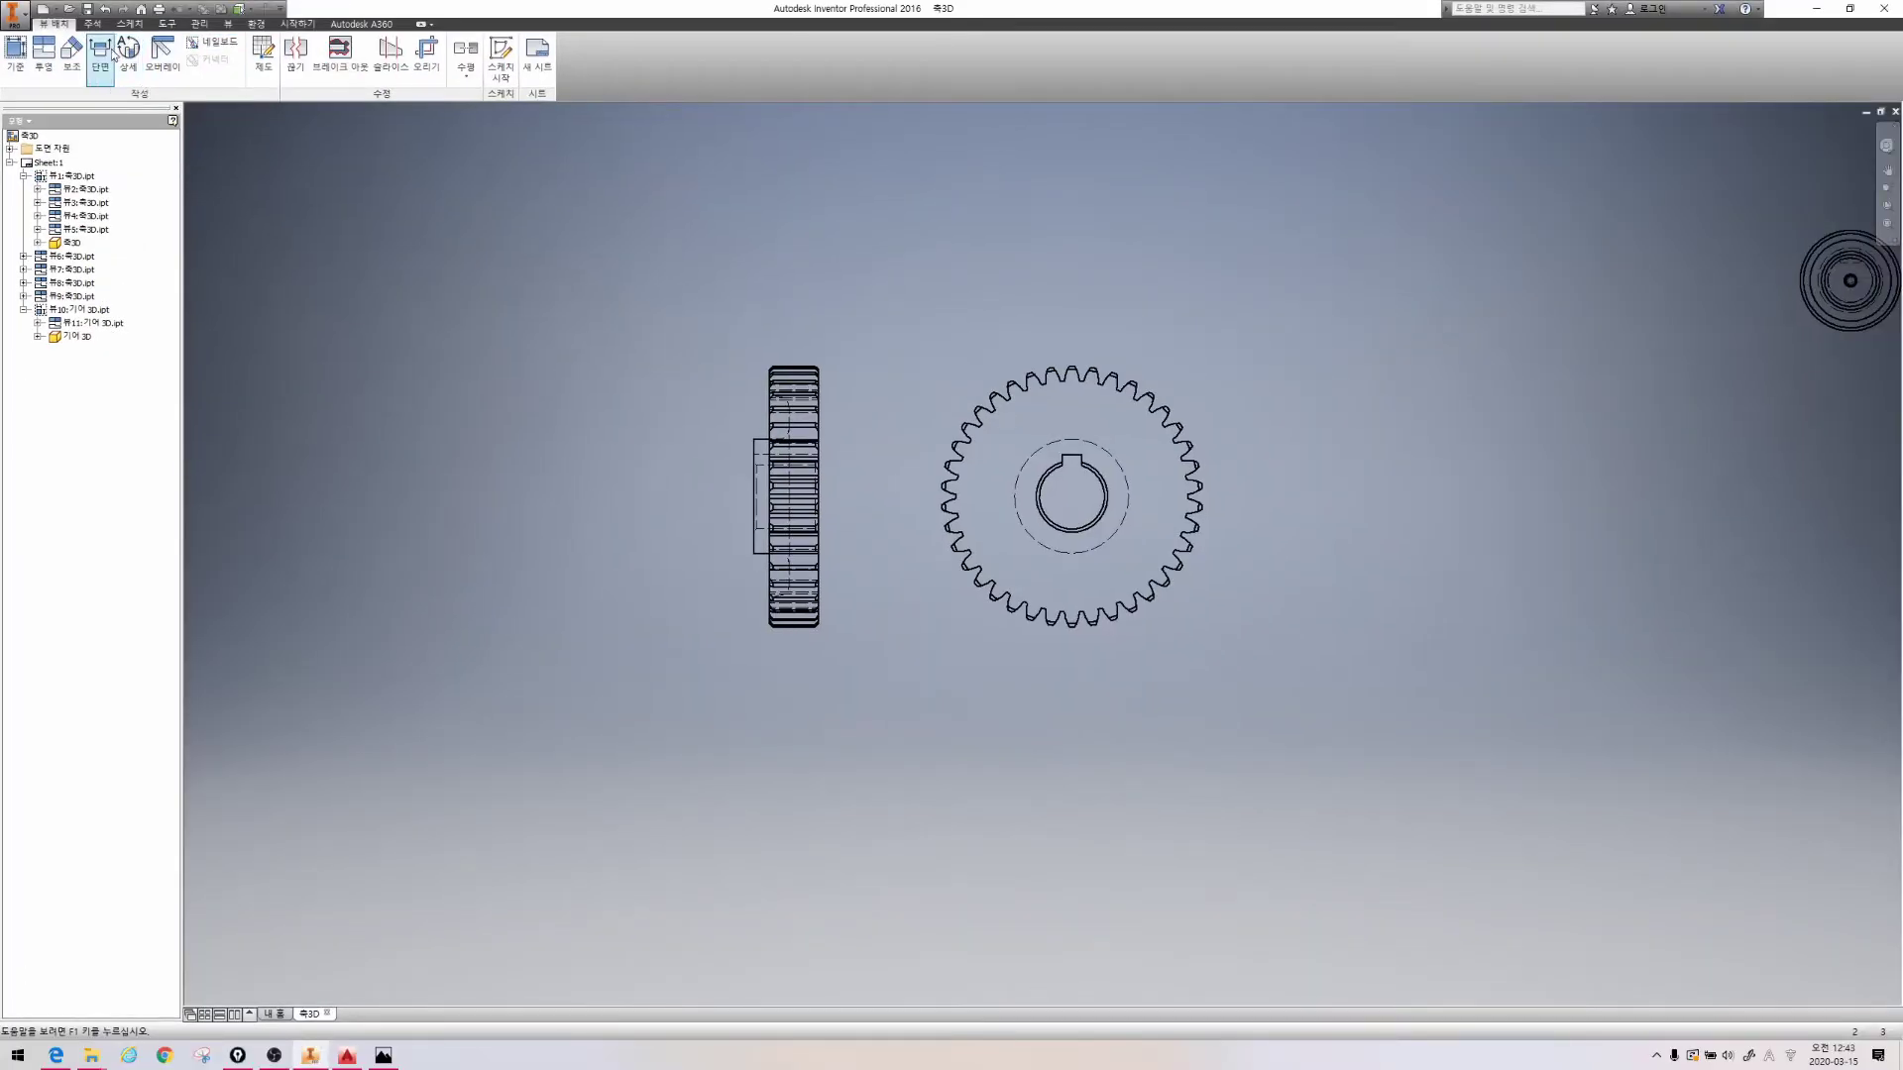
Create a 1:1 section view of the gear, cut vertically through its bore centre, and place it beyond the base view
{"action": "left_click", "coordinate": [103, 51]}
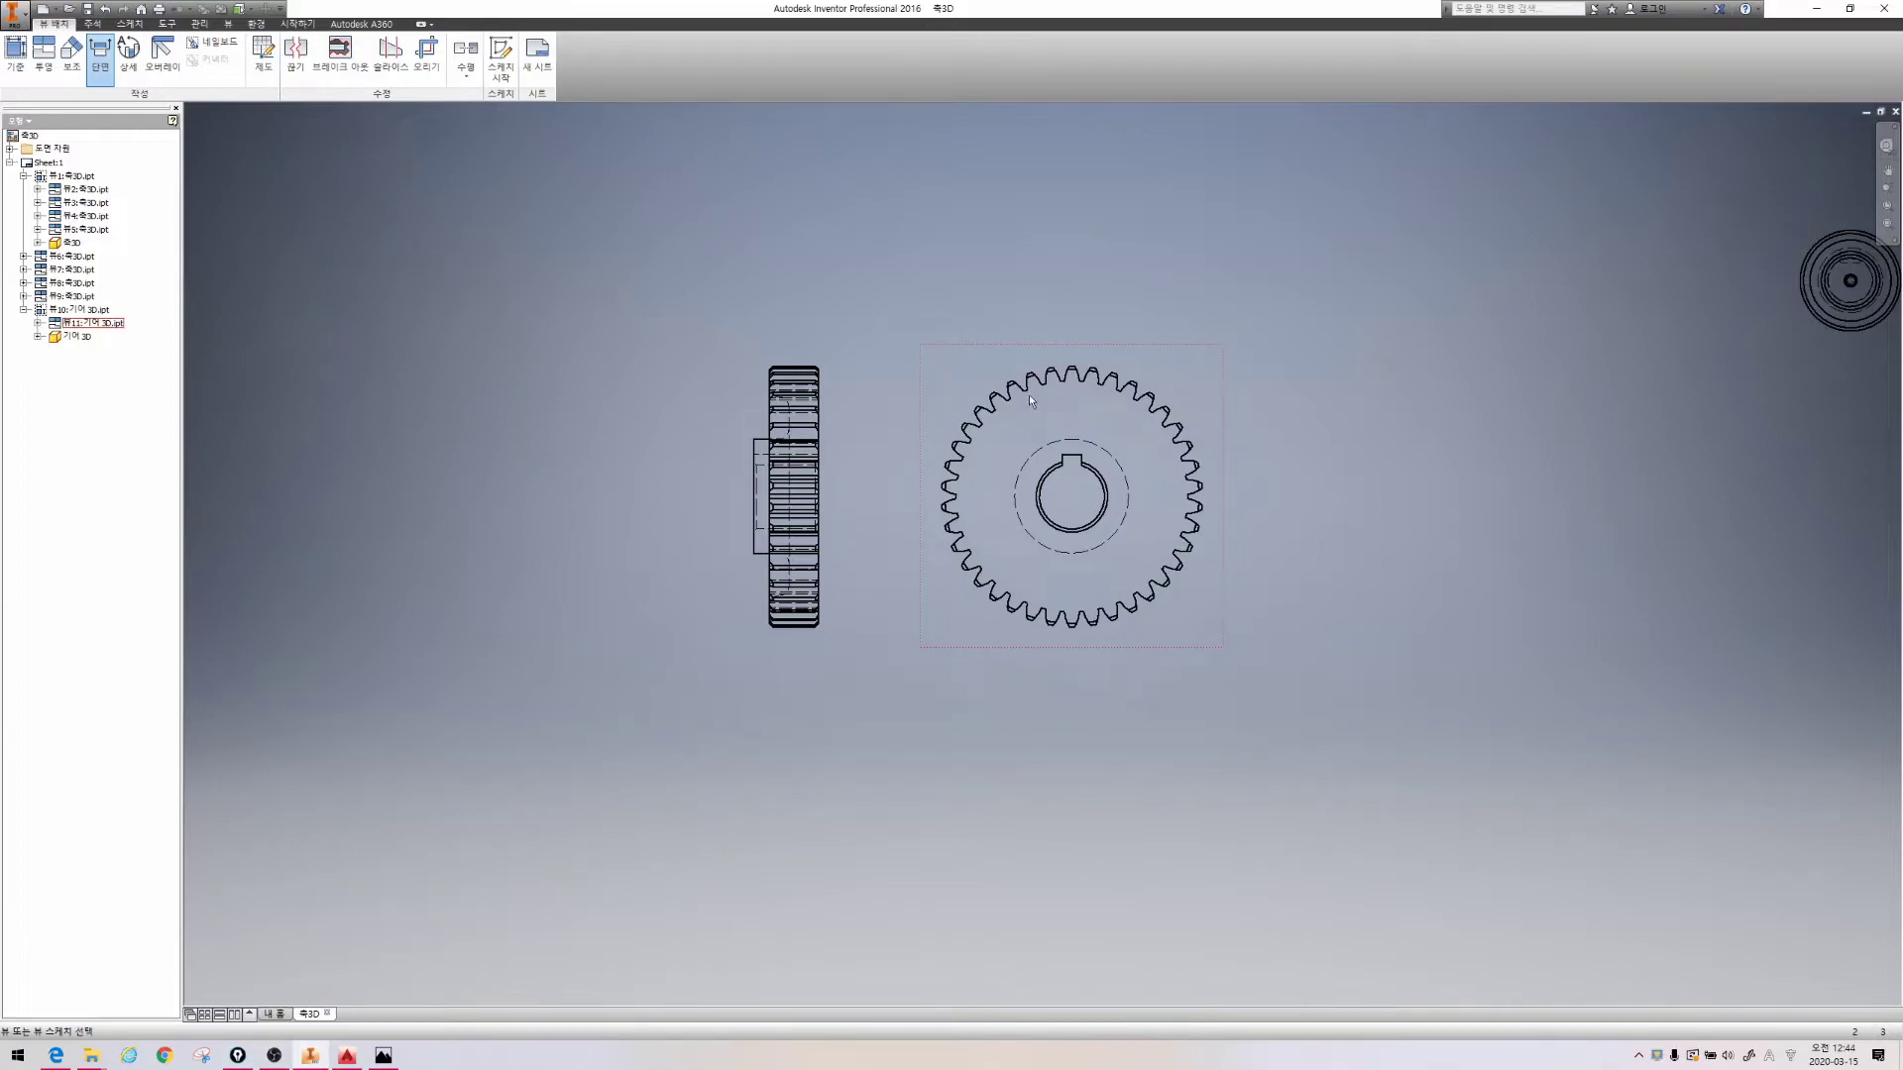
{"action": "left_click", "coordinate": [1079, 351]}
{"action": "left_click", "coordinate": [1073, 309]}
{"action": "left_click", "coordinate": [1073, 672]}
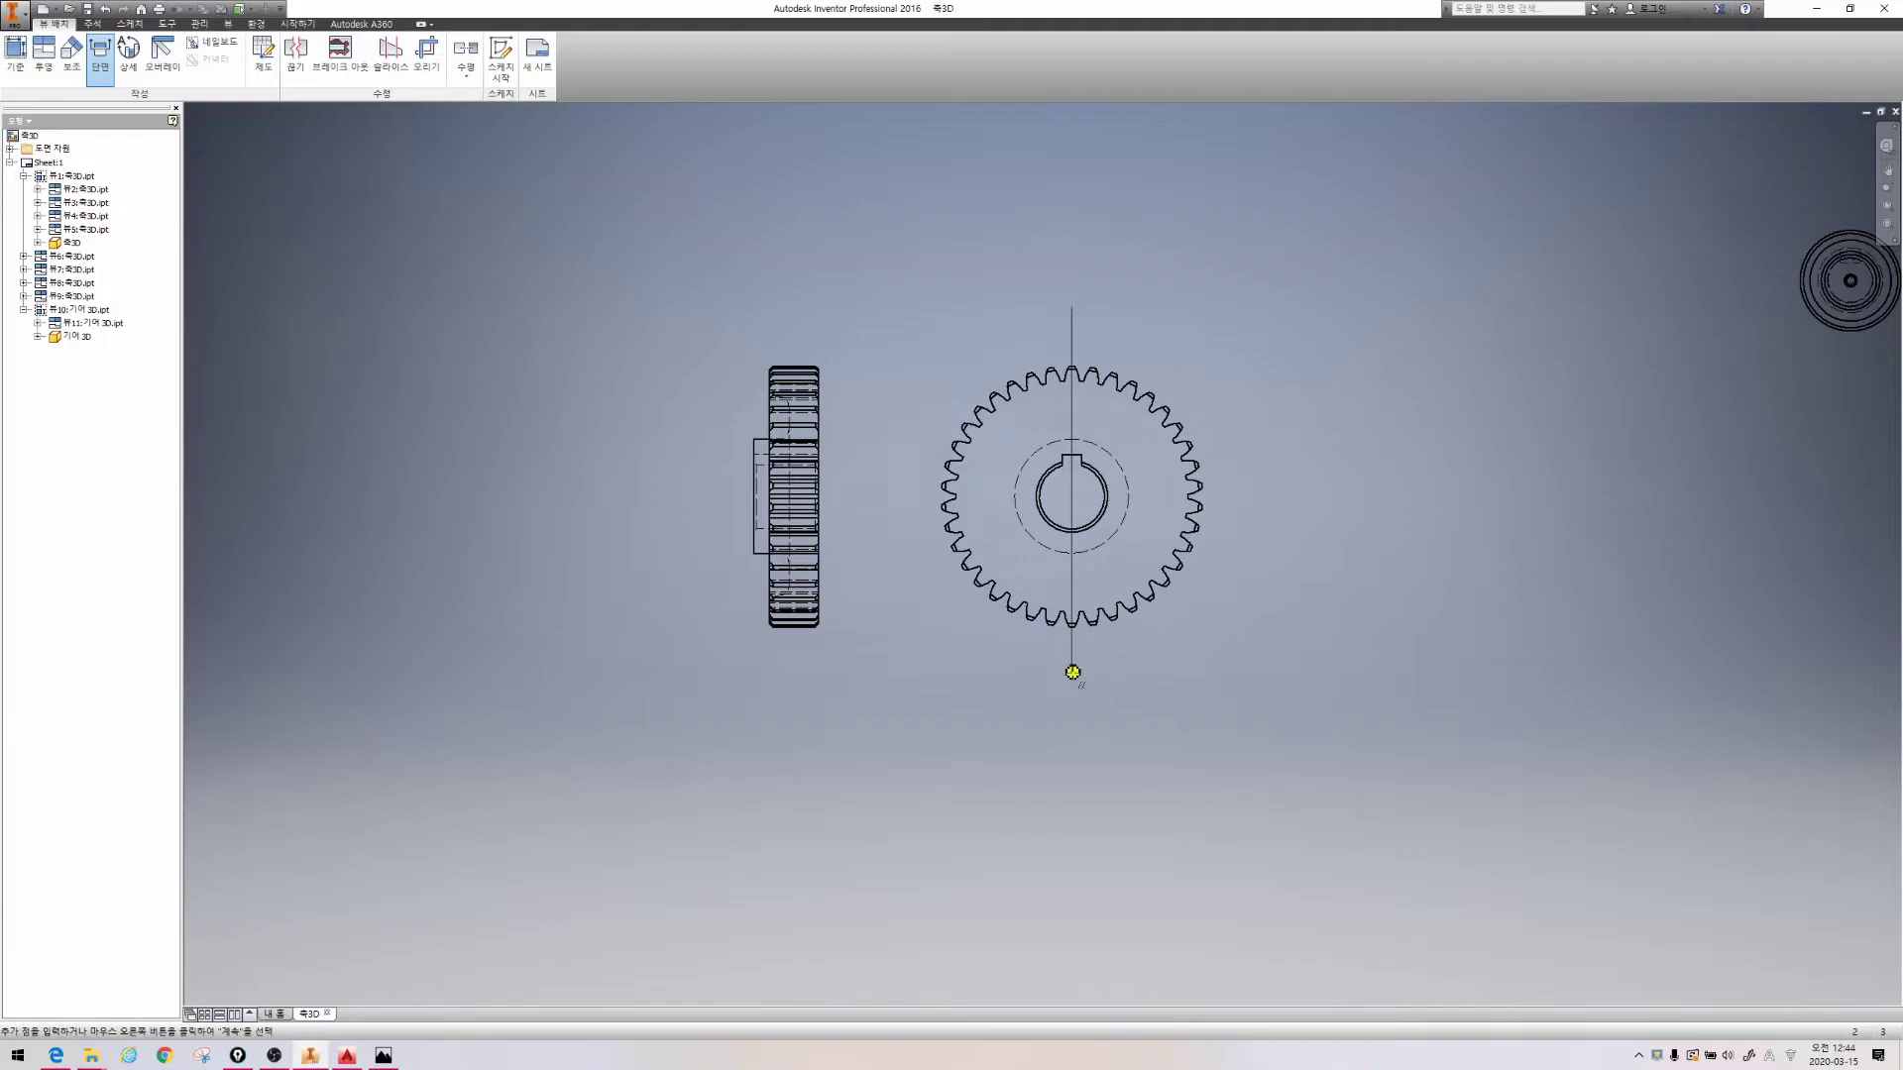
{"action": "right_click", "coordinate": [1072, 672]}
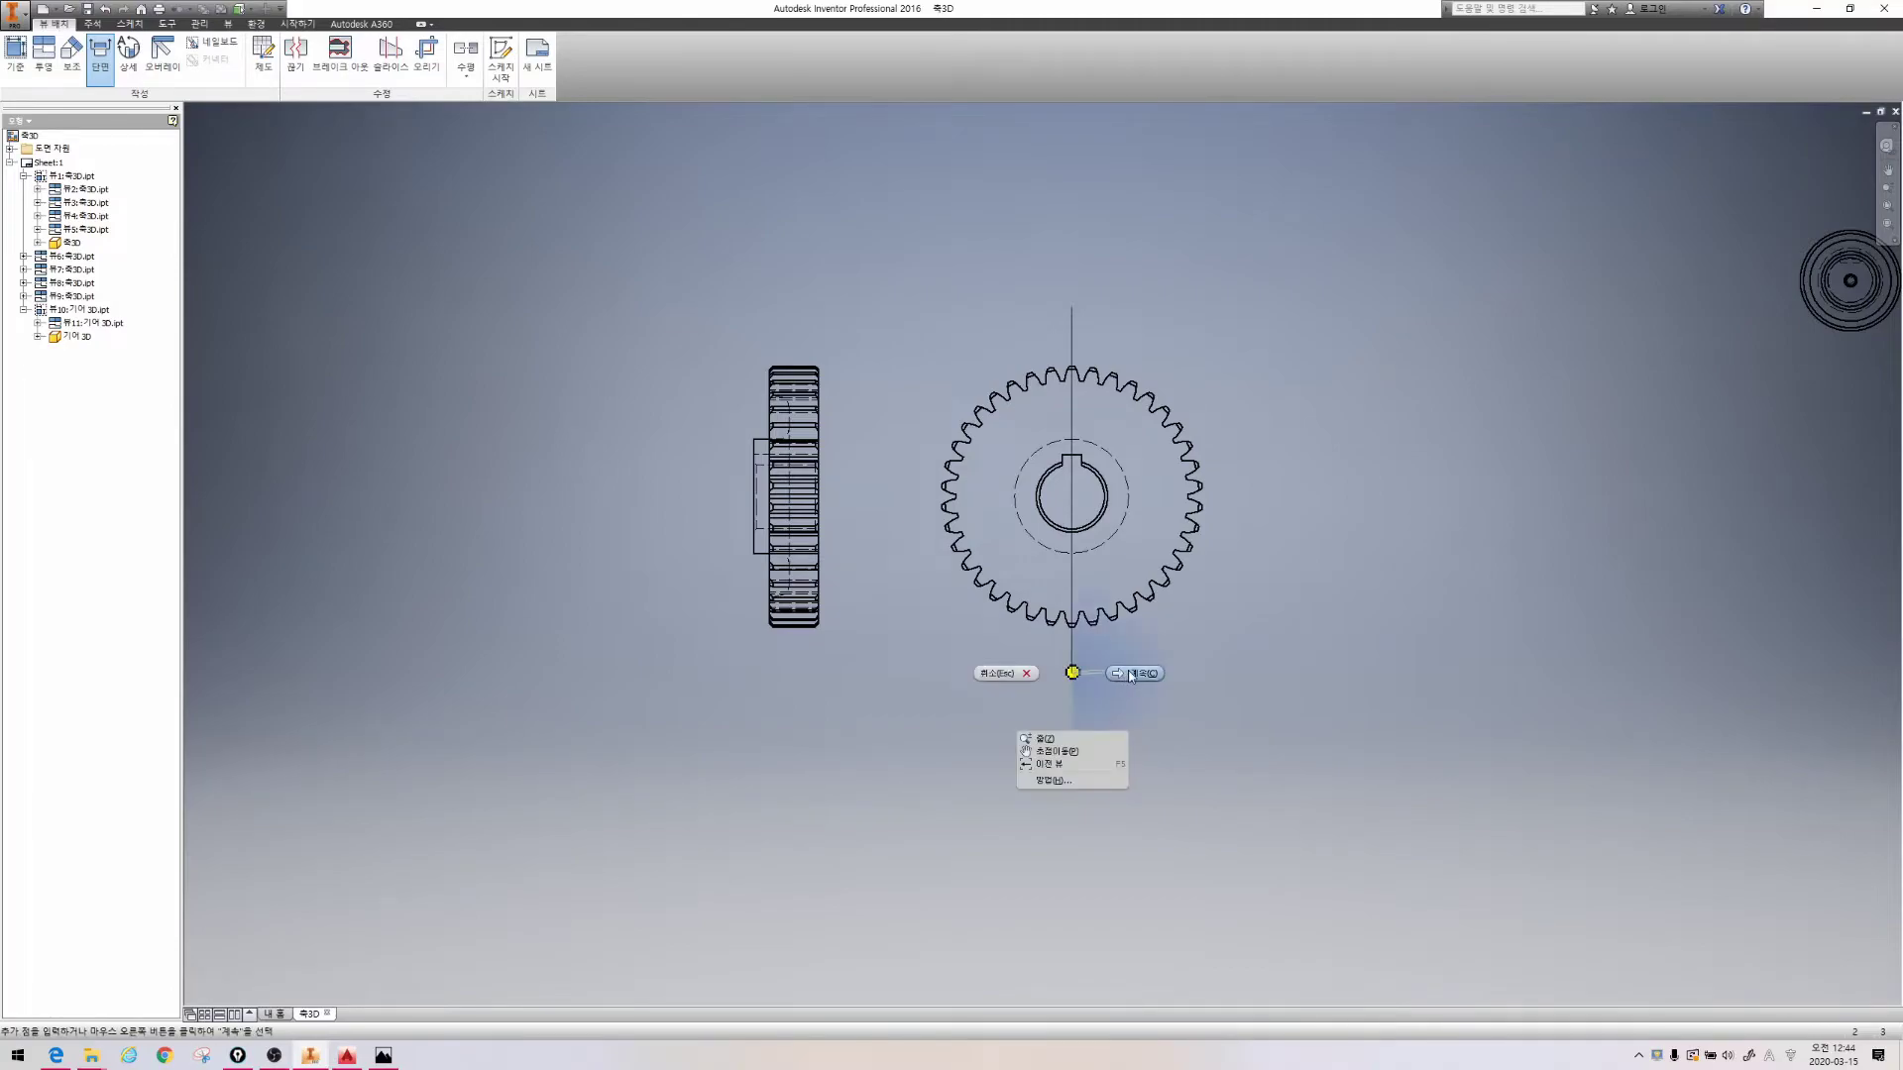
{"action": "left_click", "coordinate": [1130, 669]}
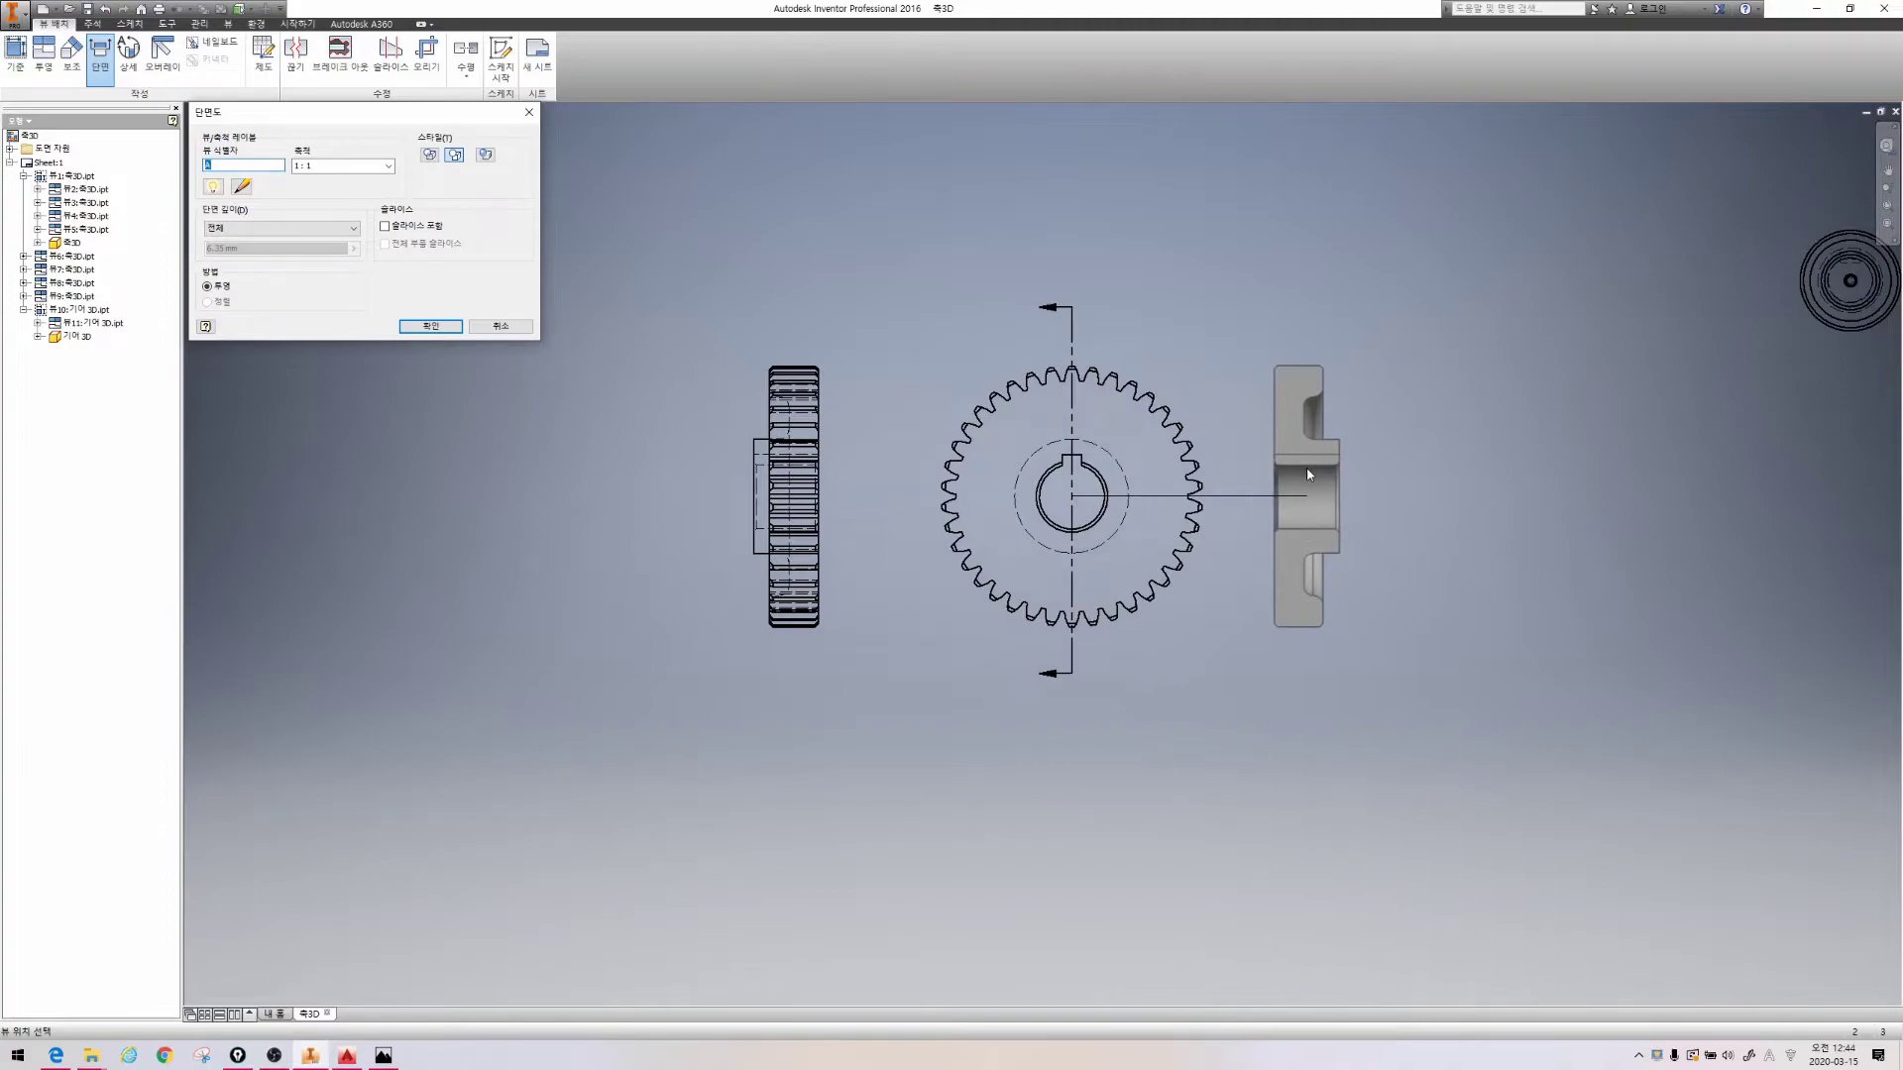
{"action": "left_click", "coordinate": [631, 426]}
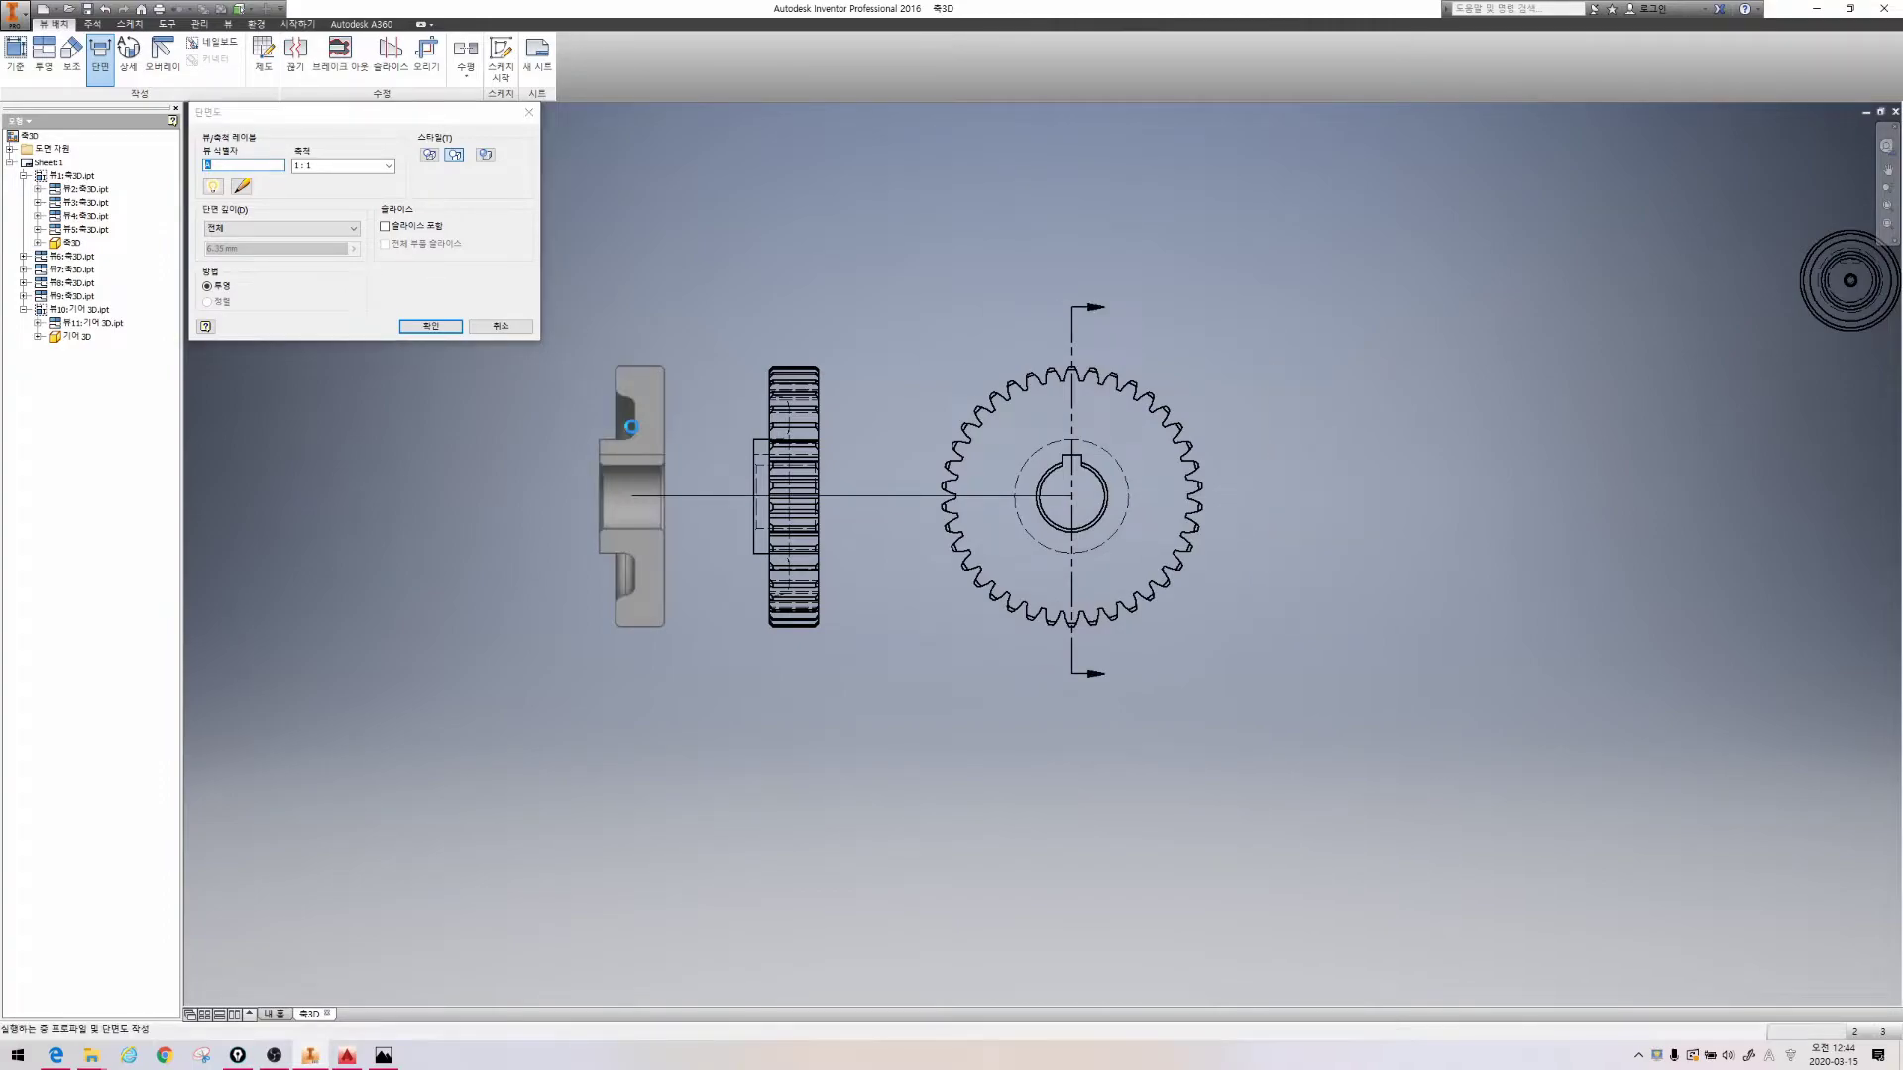
{"action": "mouse_move", "coordinate": [727, 668]}
{"action": "left_mouse_down"}
{"action": "mouse_move", "coordinate": [555, 264]}
{"action": "mouse_move", "coordinate": [764, 705]}
{"action": "left_mouse_up"}
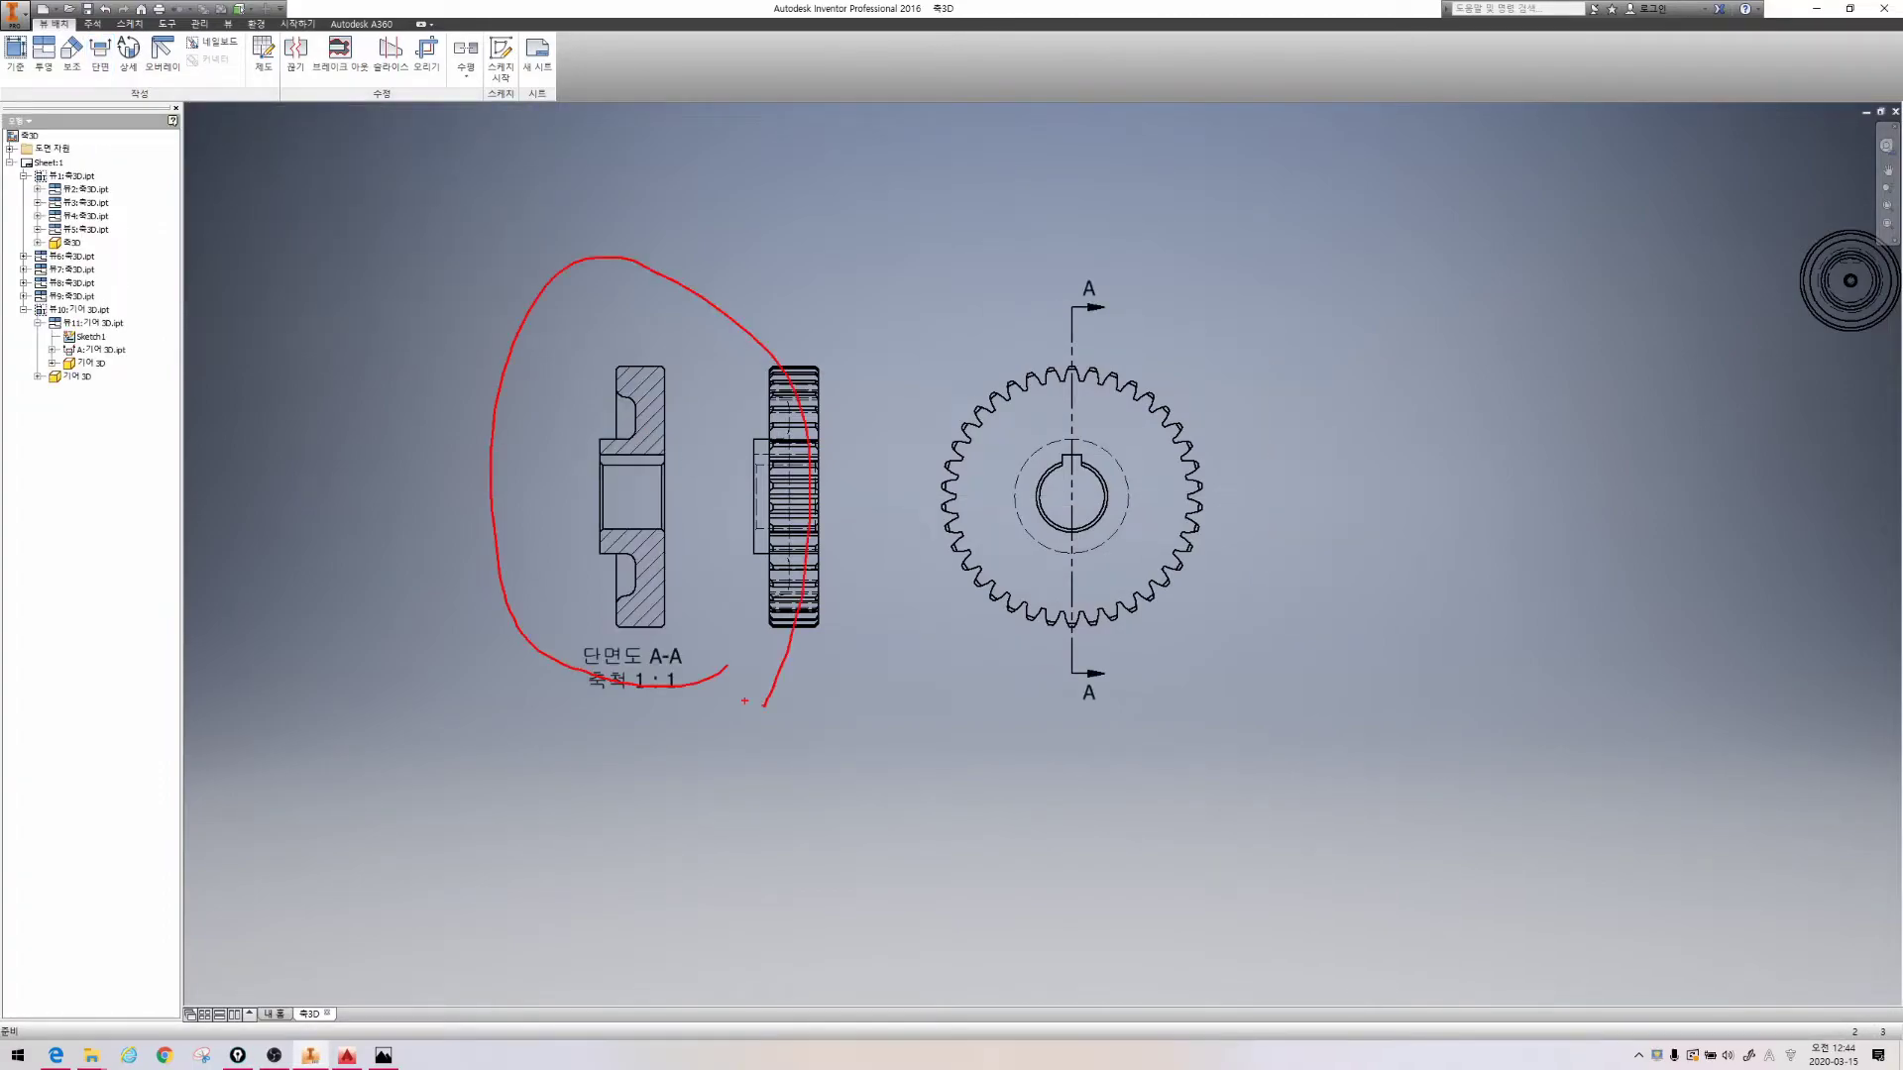
{"action": "left_click_drag", "start_coordinate": [657, 317], "coordinate": [698, 354]}
{"action": "left_click_drag", "start_coordinate": [742, 600], "coordinate": [926, 378]}
{"action": "left_click_drag", "start_coordinate": [750, 399], "coordinate": [867, 593]}
{"action": "left_click_drag", "start_coordinate": [921, 674], "coordinate": [1240, 372]}
{"action": "left_click_drag", "start_coordinate": [996, 325], "coordinate": [1203, 620]}
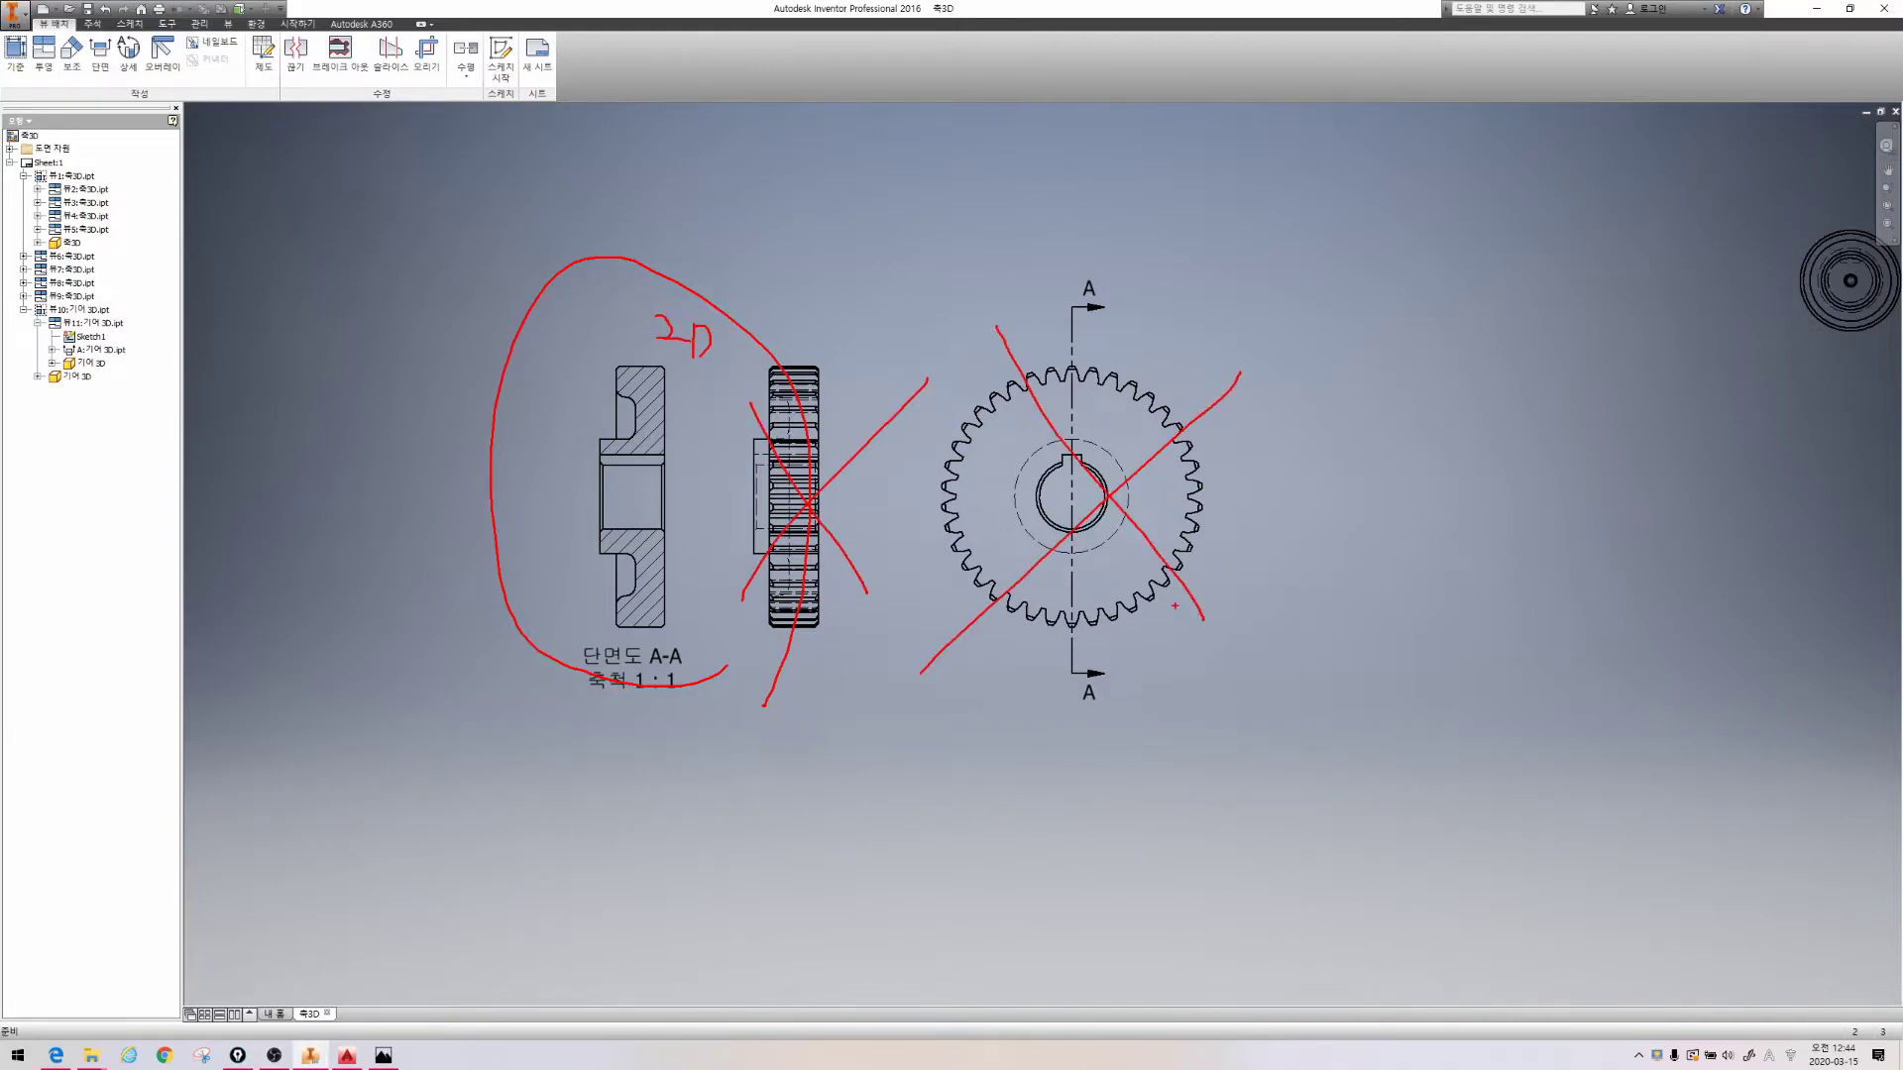
{"action": "key", "text": "Escape"}
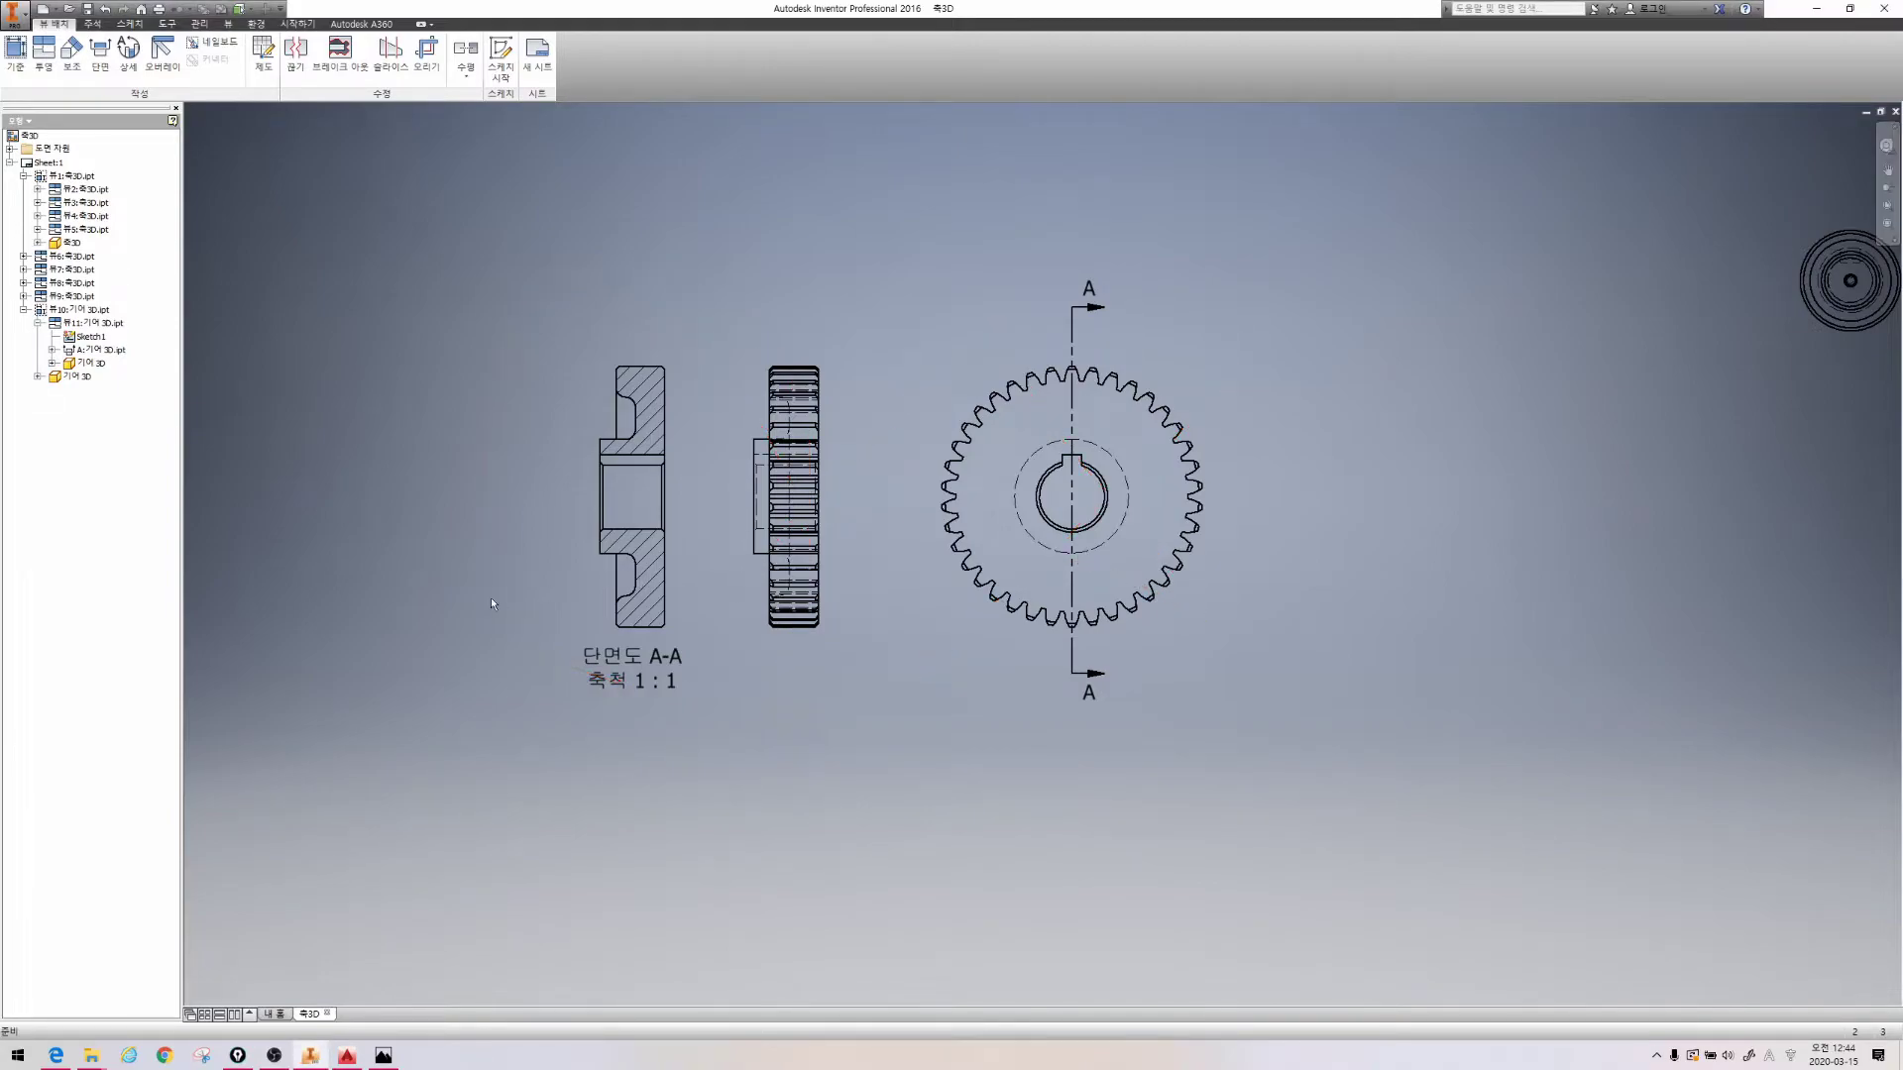
{"action": "key", "text": "ctrl+2"}
{"action": "left_click_drag", "start_coordinate": [520, 308], "coordinate": [706, 636], "text": "ctrl"}
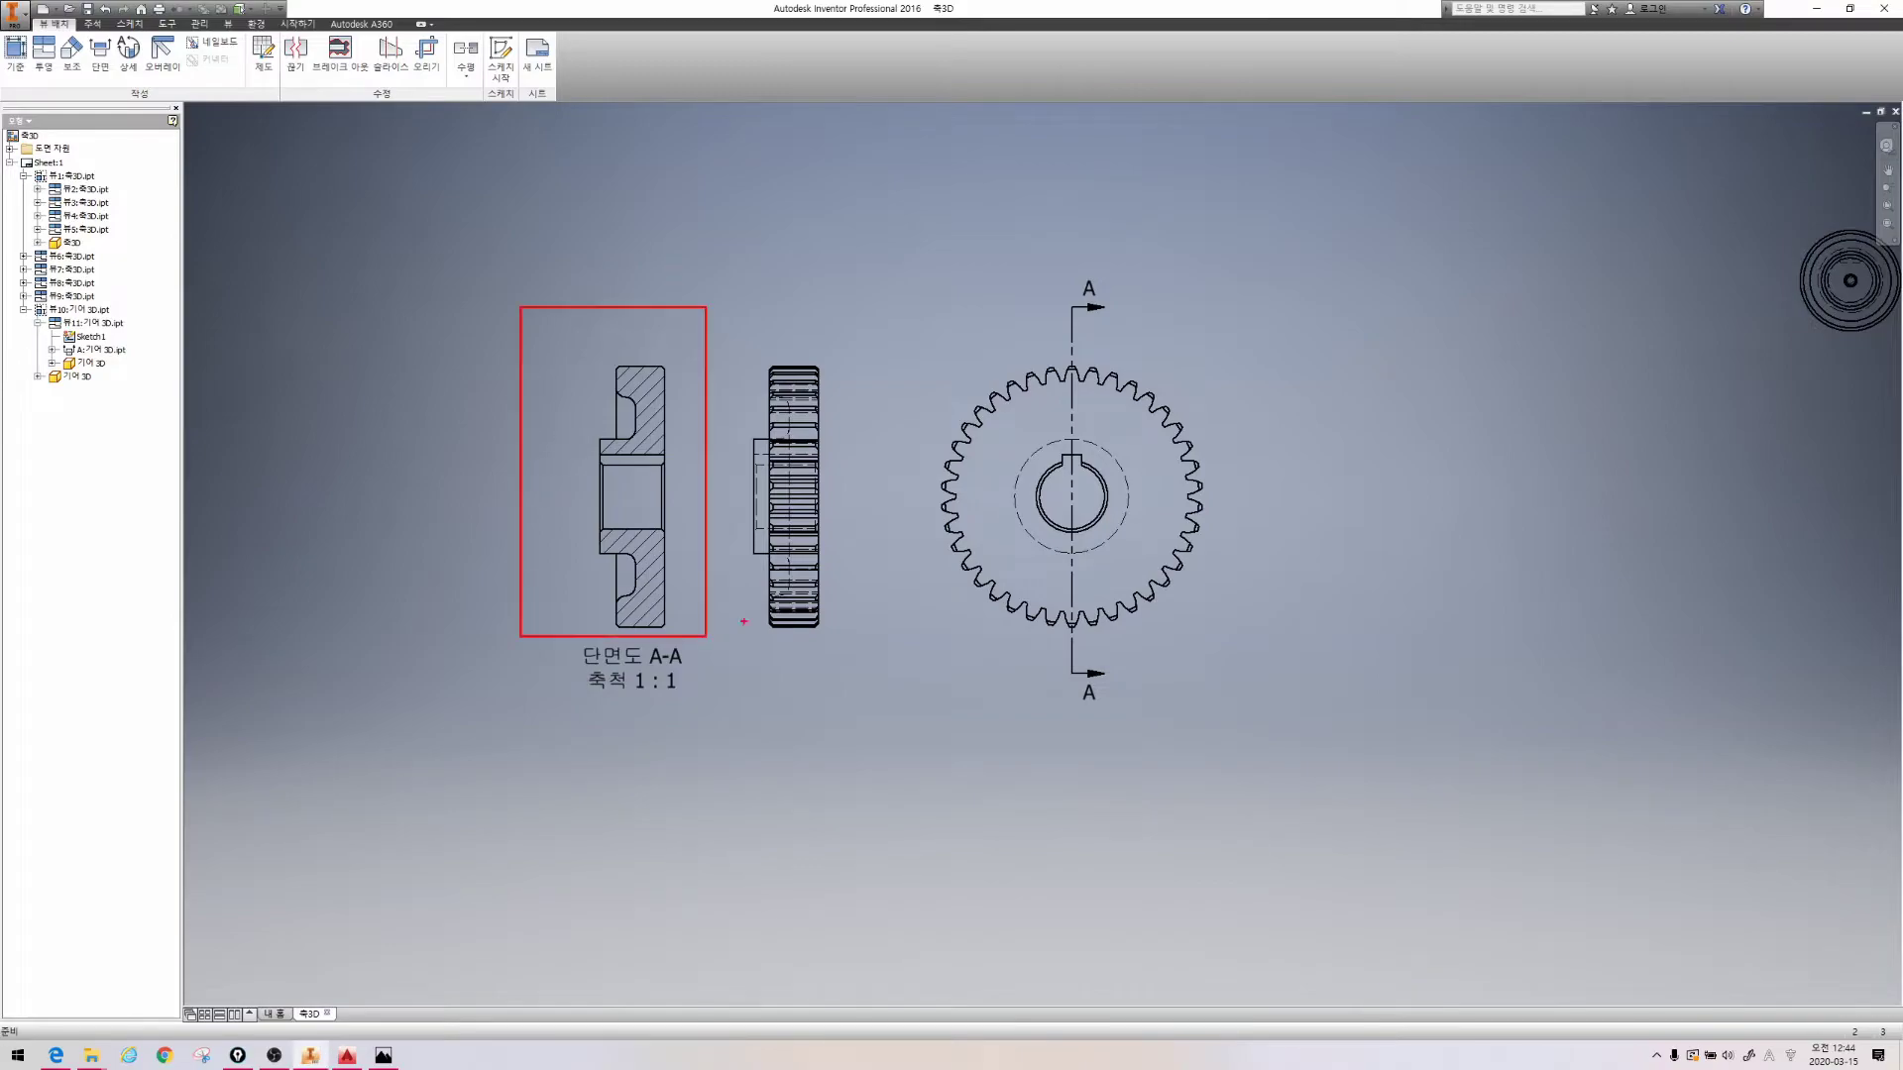
{"action": "left_click_drag", "start_coordinate": [1030, 438], "coordinate": [1046, 454], "text": "ctrl"}
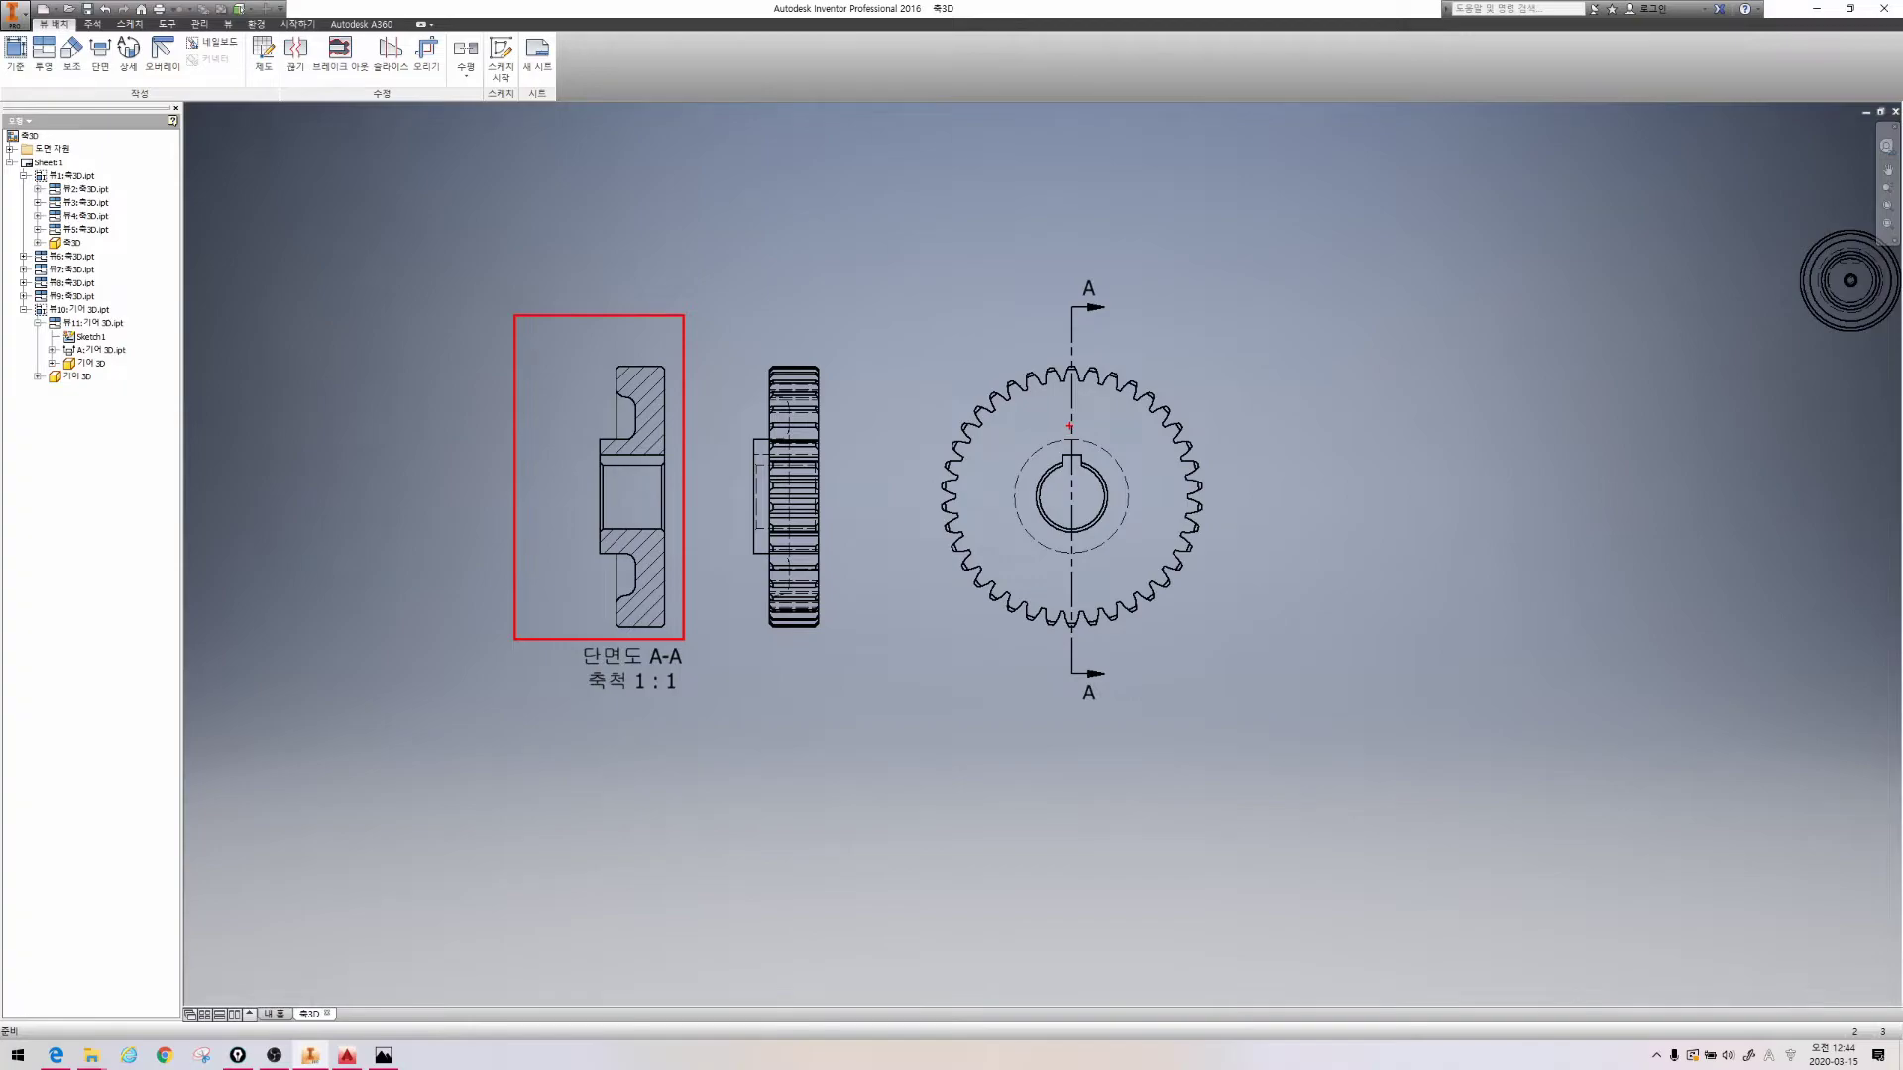
{"action": "left_click_drag", "start_coordinate": [1069, 427], "coordinate": [1136, 569], "text": "ctrl"}
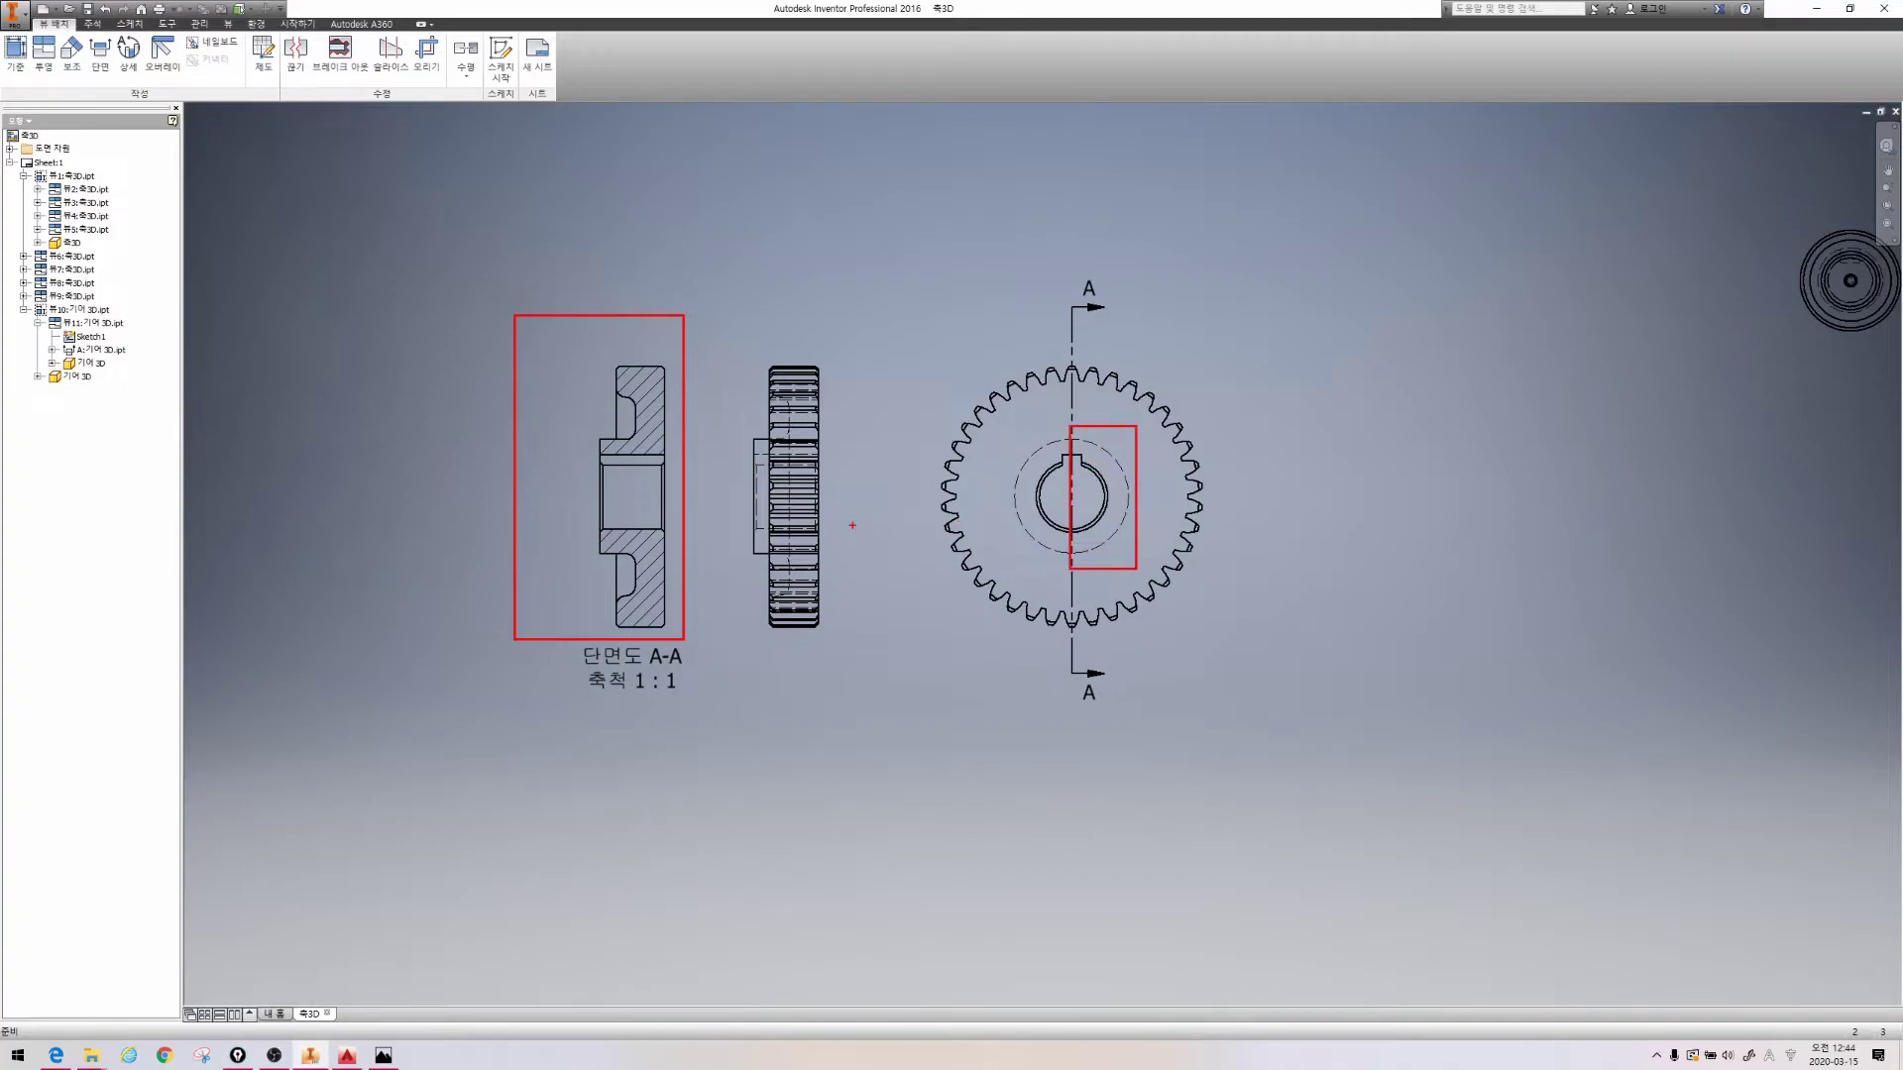
{"action": "left_click_drag", "start_coordinate": [858, 420], "coordinate": [751, 540]}
{"action": "left_click_drag", "start_coordinate": [784, 430], "coordinate": [861, 516]}
{"action": "key", "text": "Escape"}
Place a 1:1 base view of the 커버 3D part above the gear views, showing hidden lines without shading
{"action": "middle_click_drag", "start_coordinate": [875, 301], "coordinate": [784, 465]}
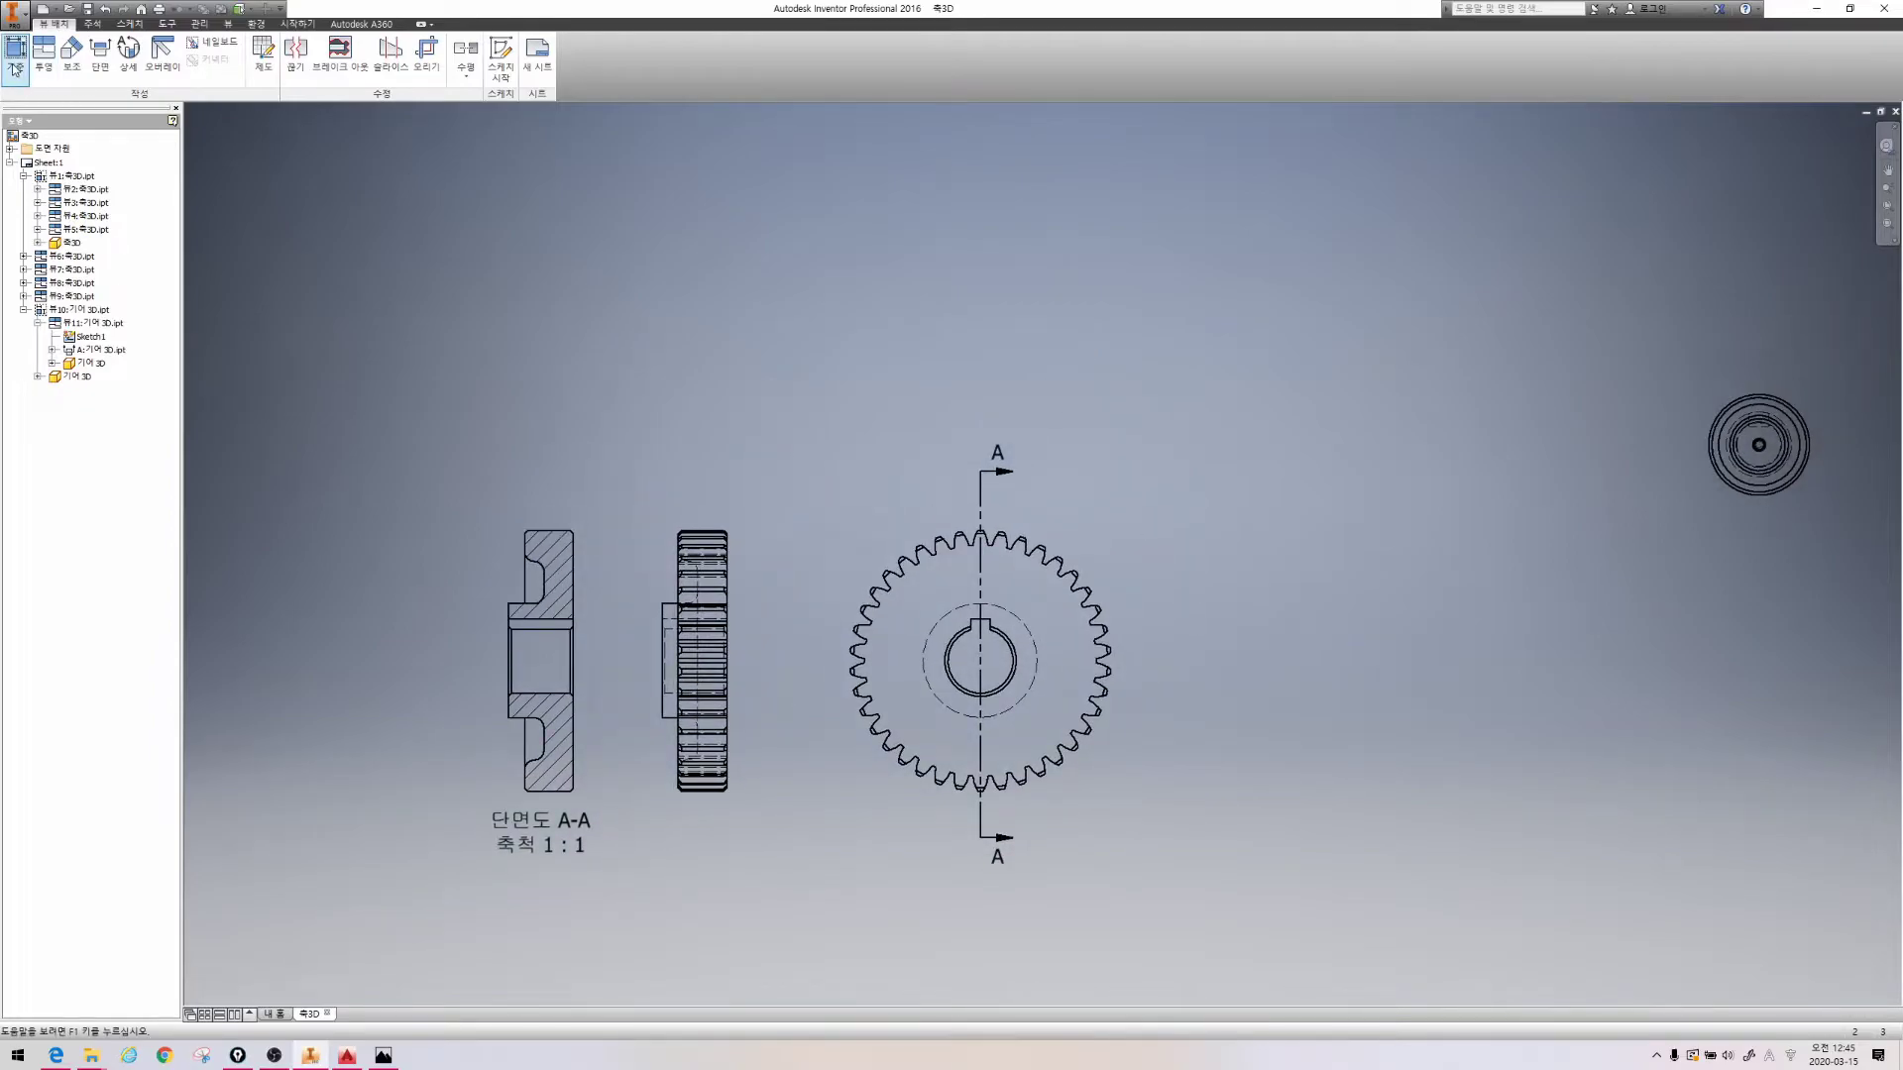
{"action": "scroll", "coordinate": [642, 433], "scroll_direction": "down", "scroll_amount": 10}
{"action": "scroll", "coordinate": [646, 428], "scroll_direction": "up", "scroll_amount": 3}
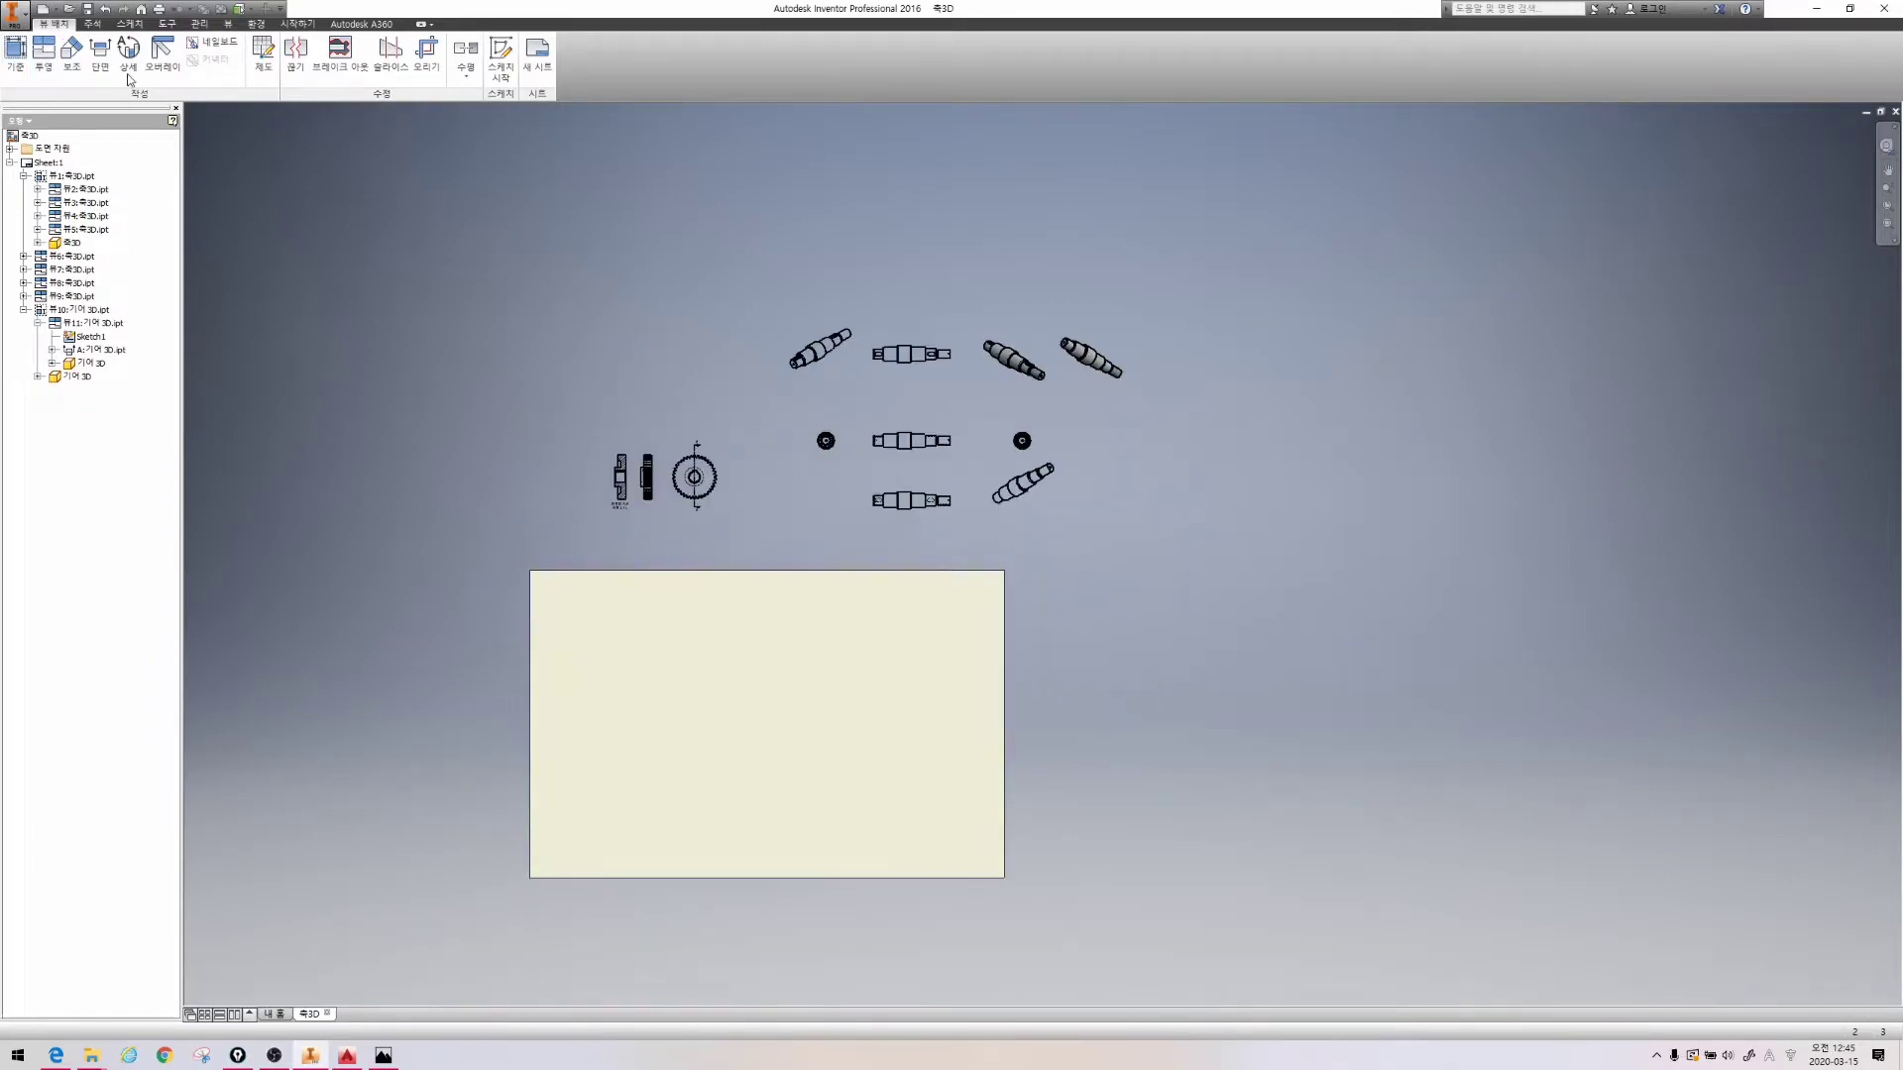
{"action": "left_click", "coordinate": [27, 64]}
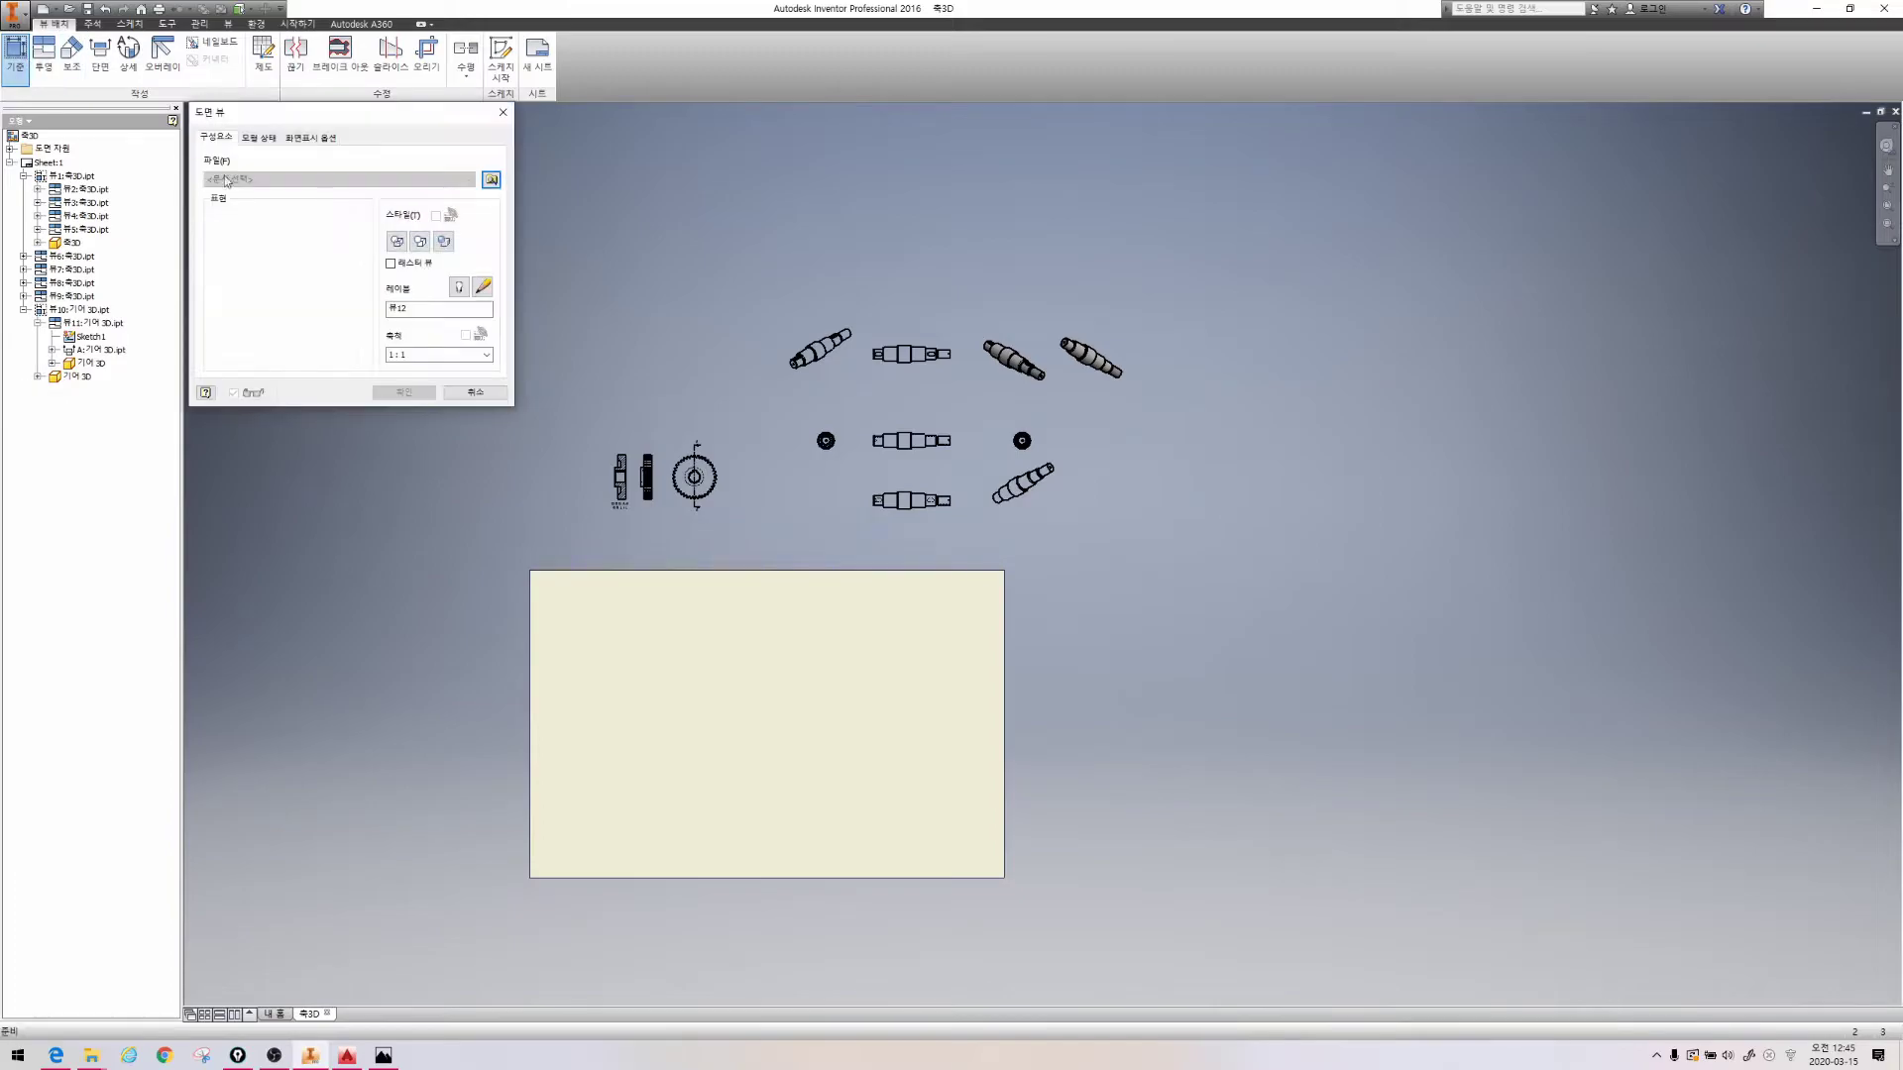
{"action": "left_click", "coordinate": [491, 179]}
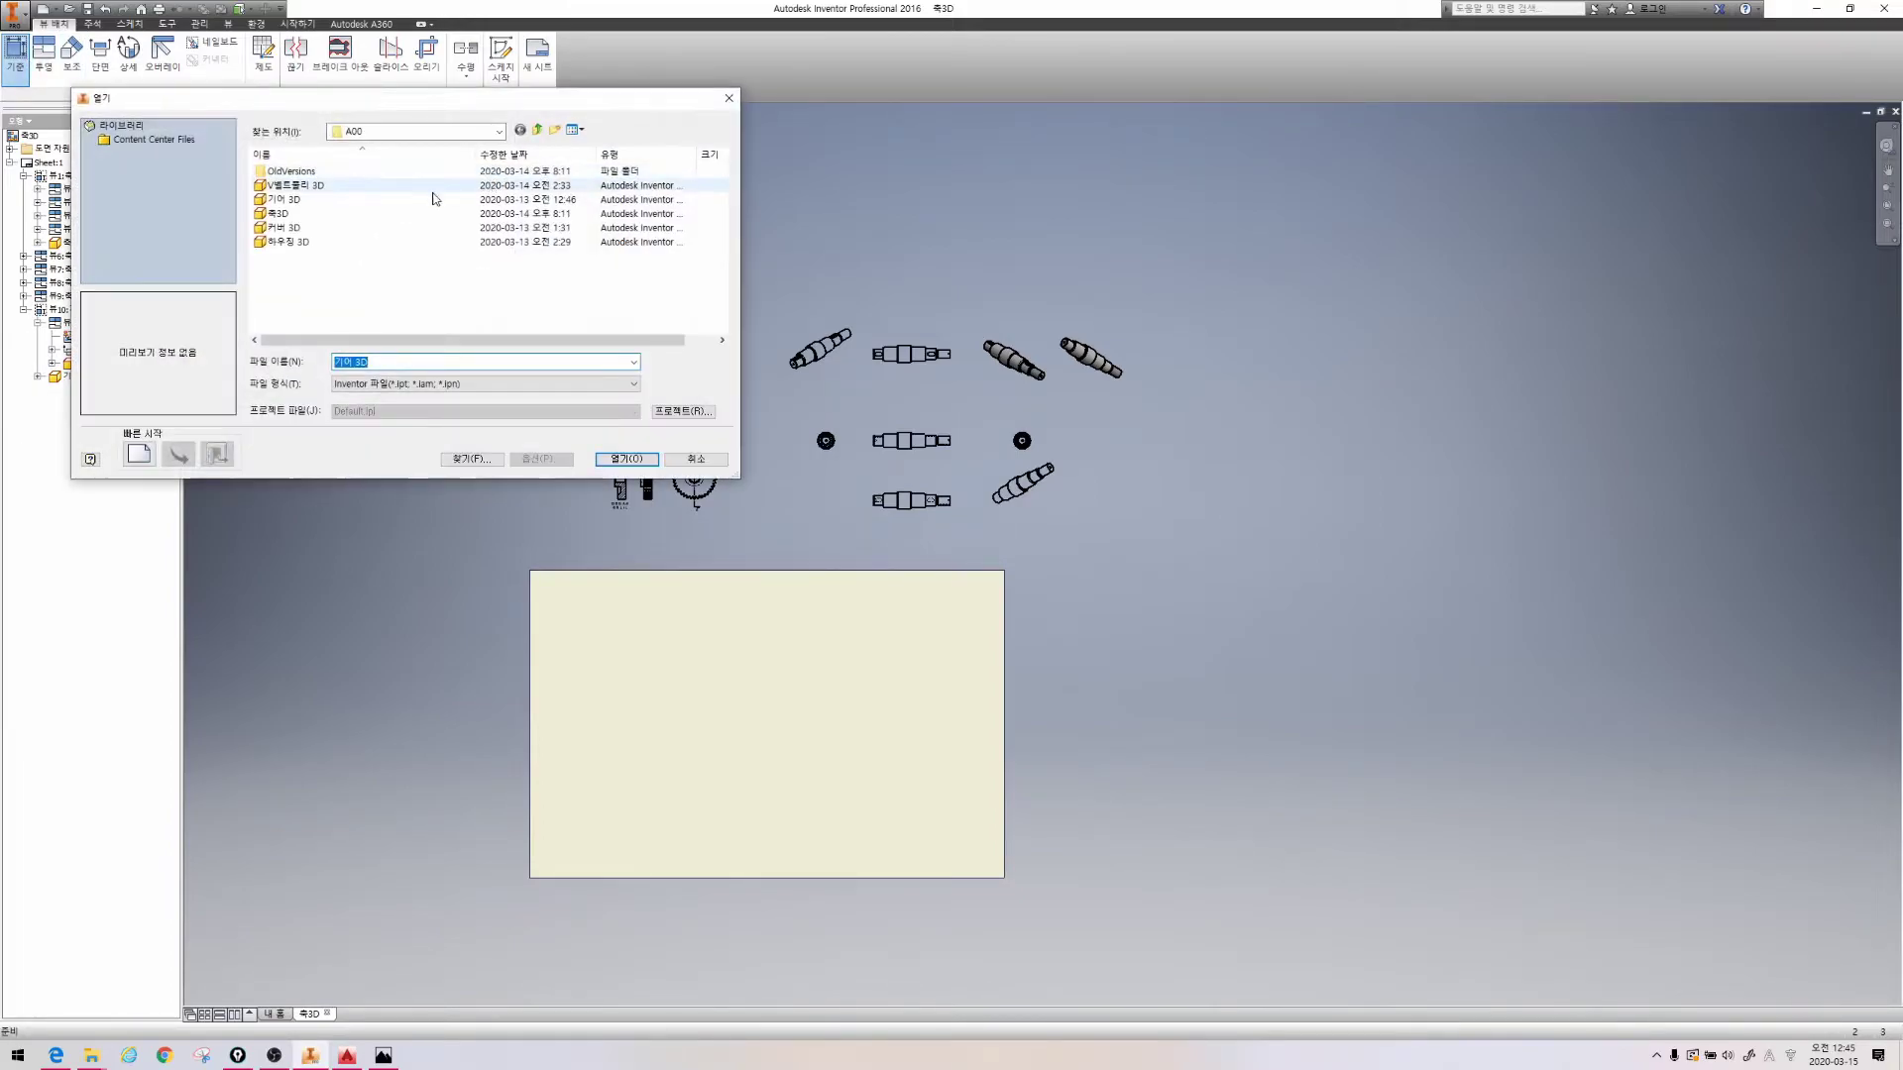
{"action": "double_click", "coordinate": [350, 227]}
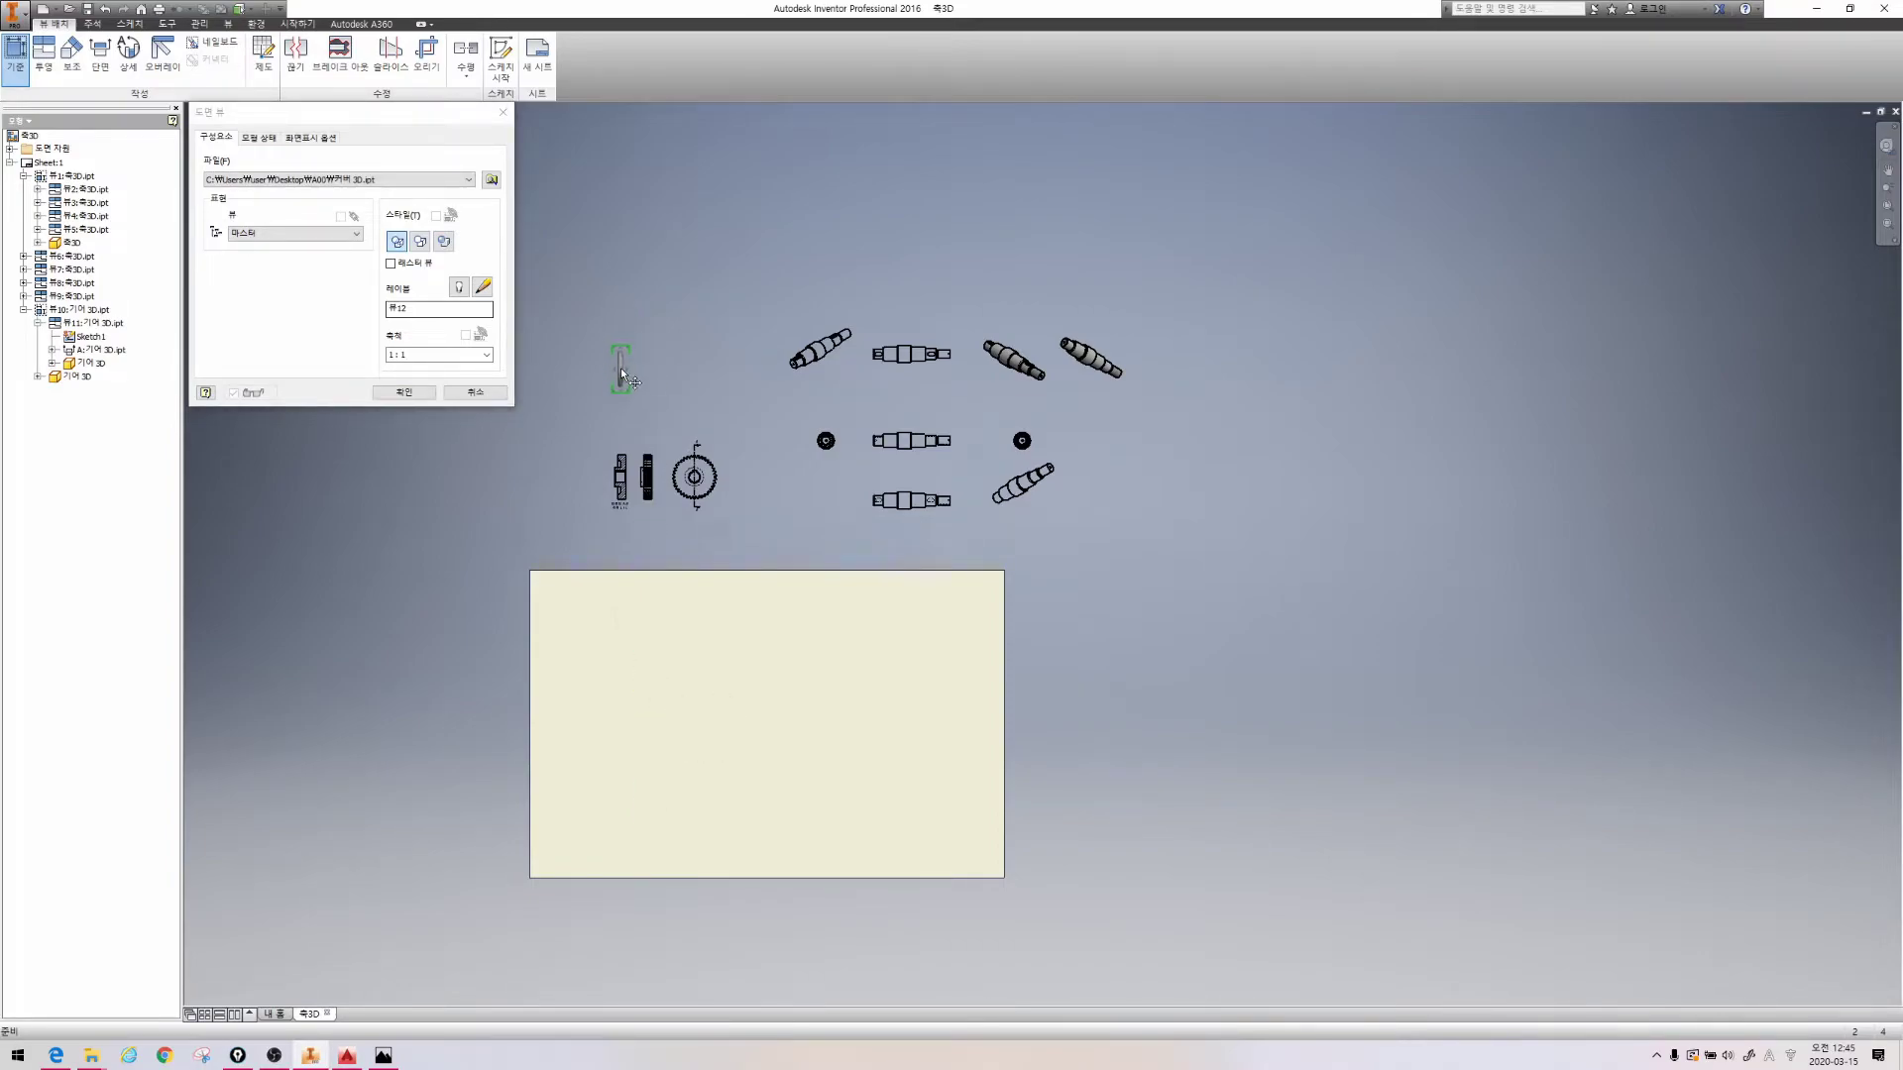
{"action": "scroll", "coordinate": [621, 367], "scroll_direction": "up", "scroll_amount": 3}
{"action": "scroll", "coordinate": [579, 350], "scroll_direction": "up", "scroll_amount": 3}
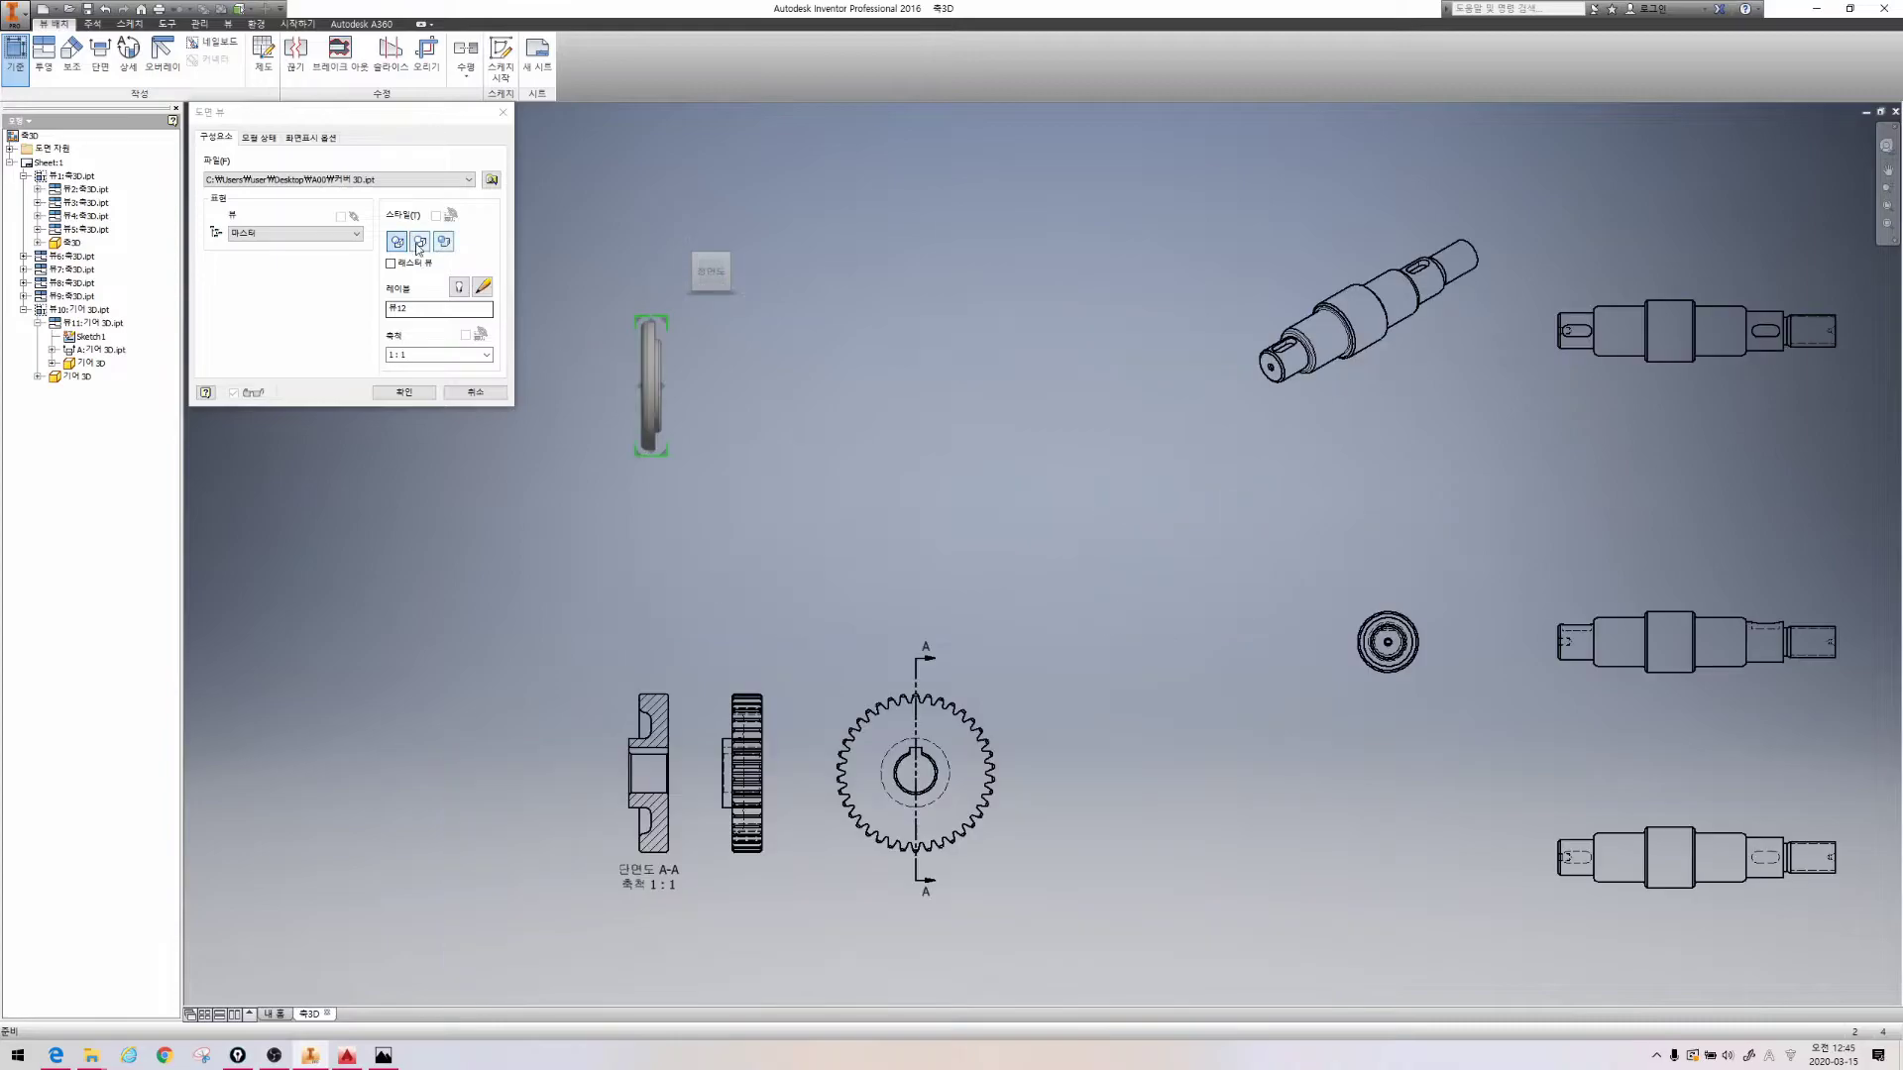
{"action": "left_click", "coordinate": [404, 392]}
Project the cover's round face view horizontally to the right of its base view
{"action": "scroll", "coordinate": [660, 360], "scroll_direction": "up", "scroll_amount": 3}
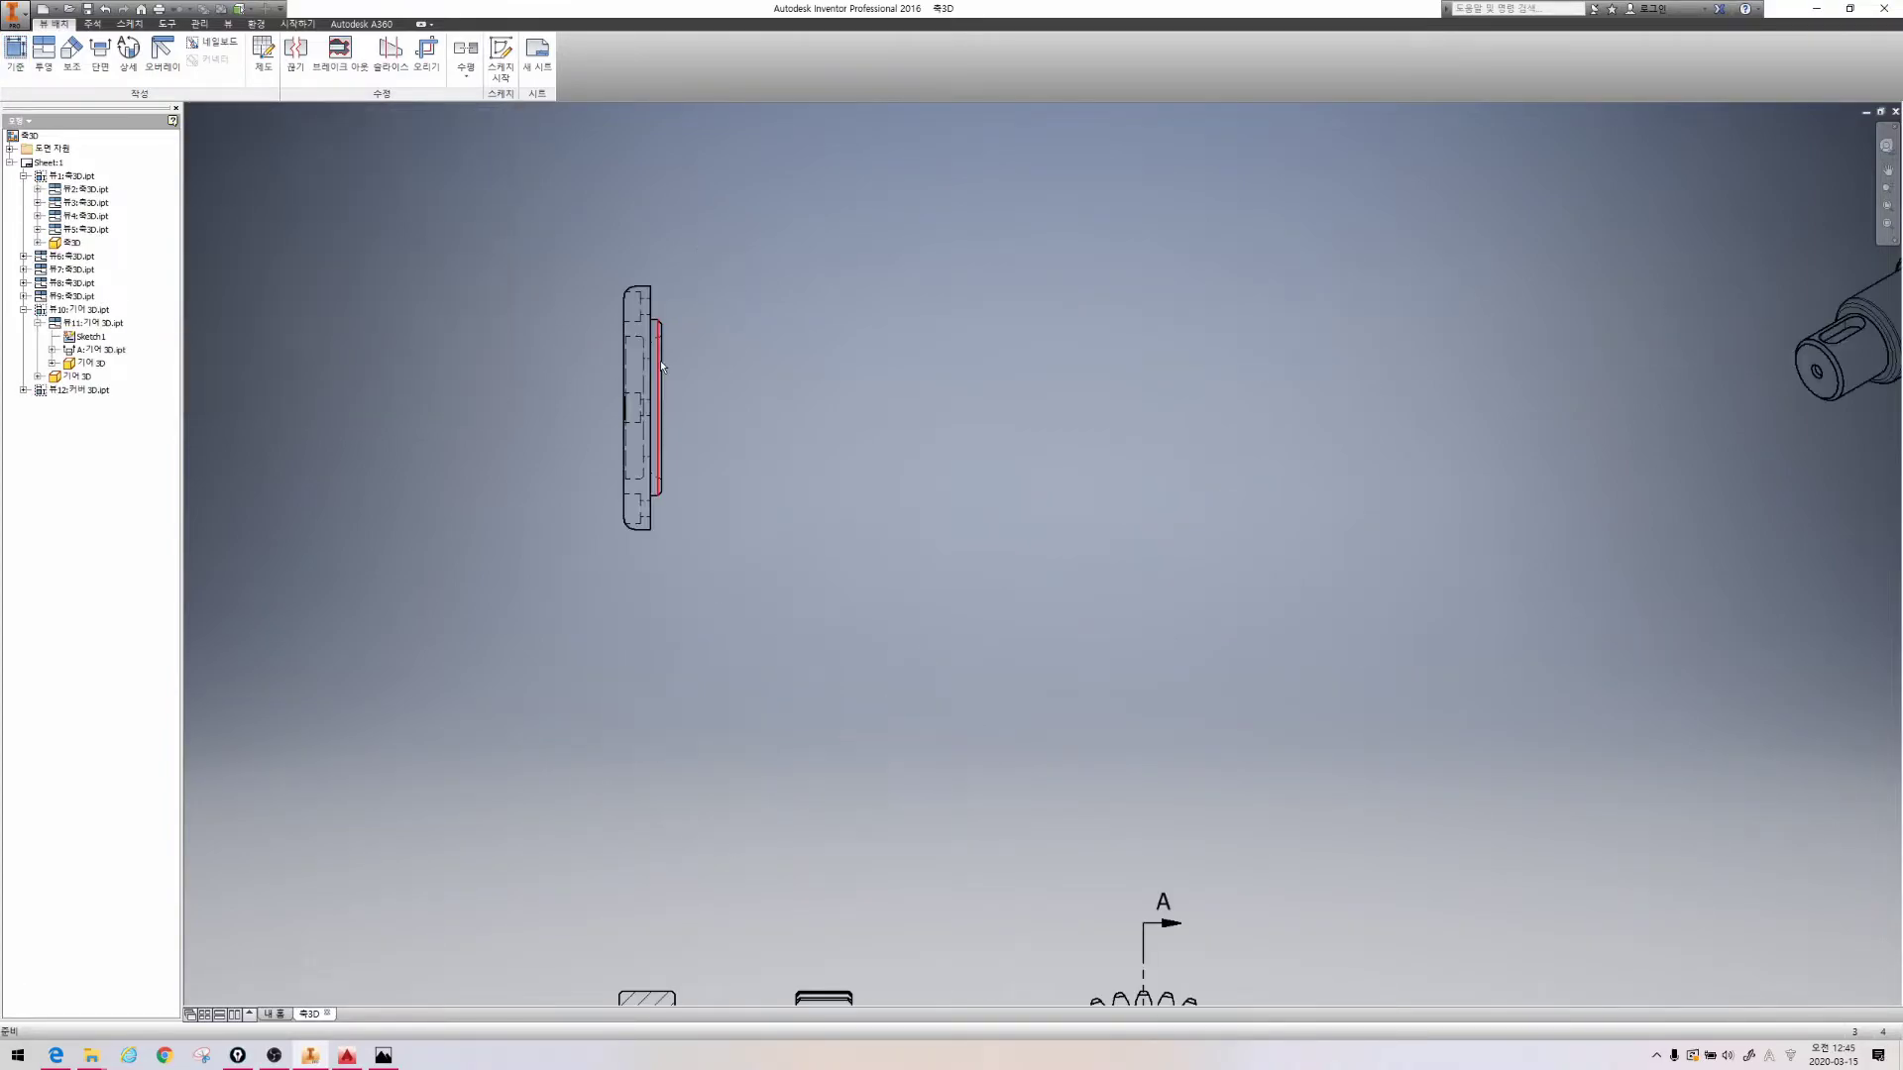
{"action": "left_click", "coordinate": [43, 55]}
{"action": "left_click", "coordinate": [654, 372]}
{"action": "left_click", "coordinate": [991, 375]}
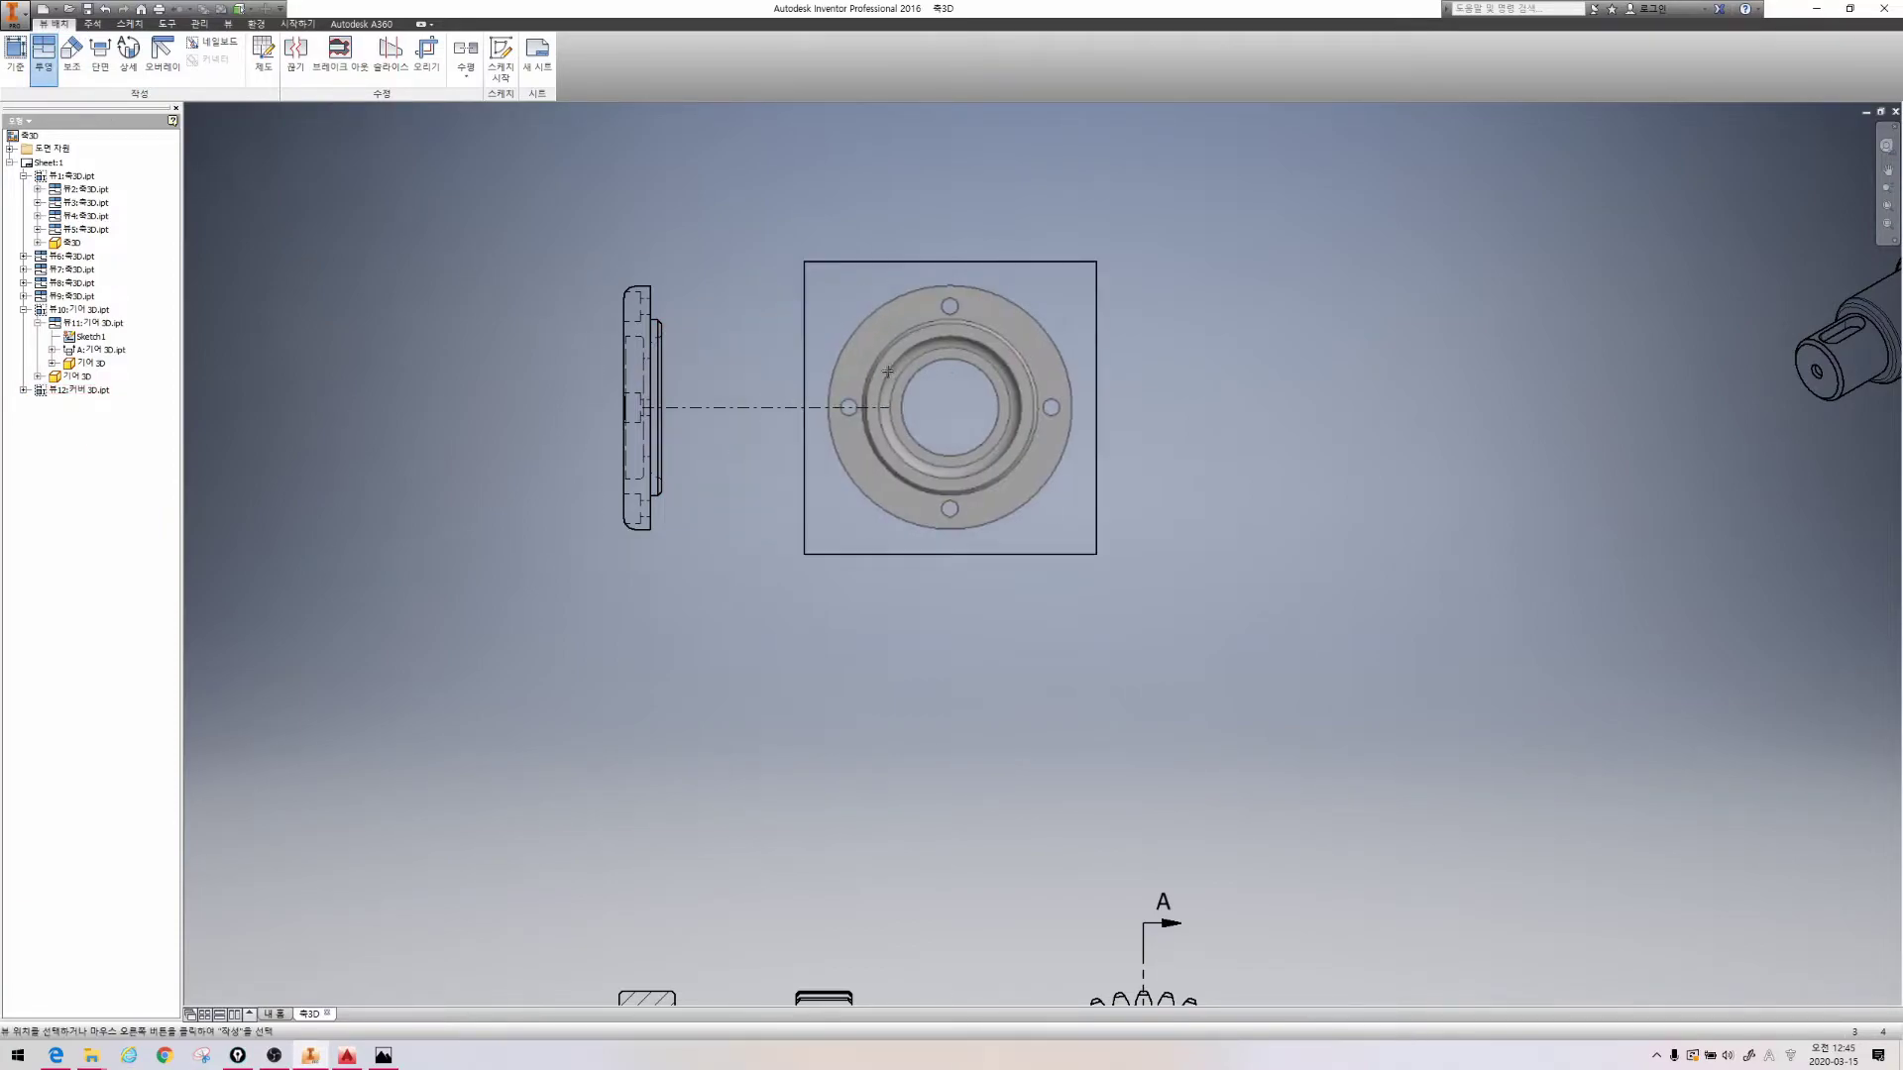
{"action": "right_click", "coordinate": [892, 372]}
{"action": "left_click", "coordinate": [946, 371]}
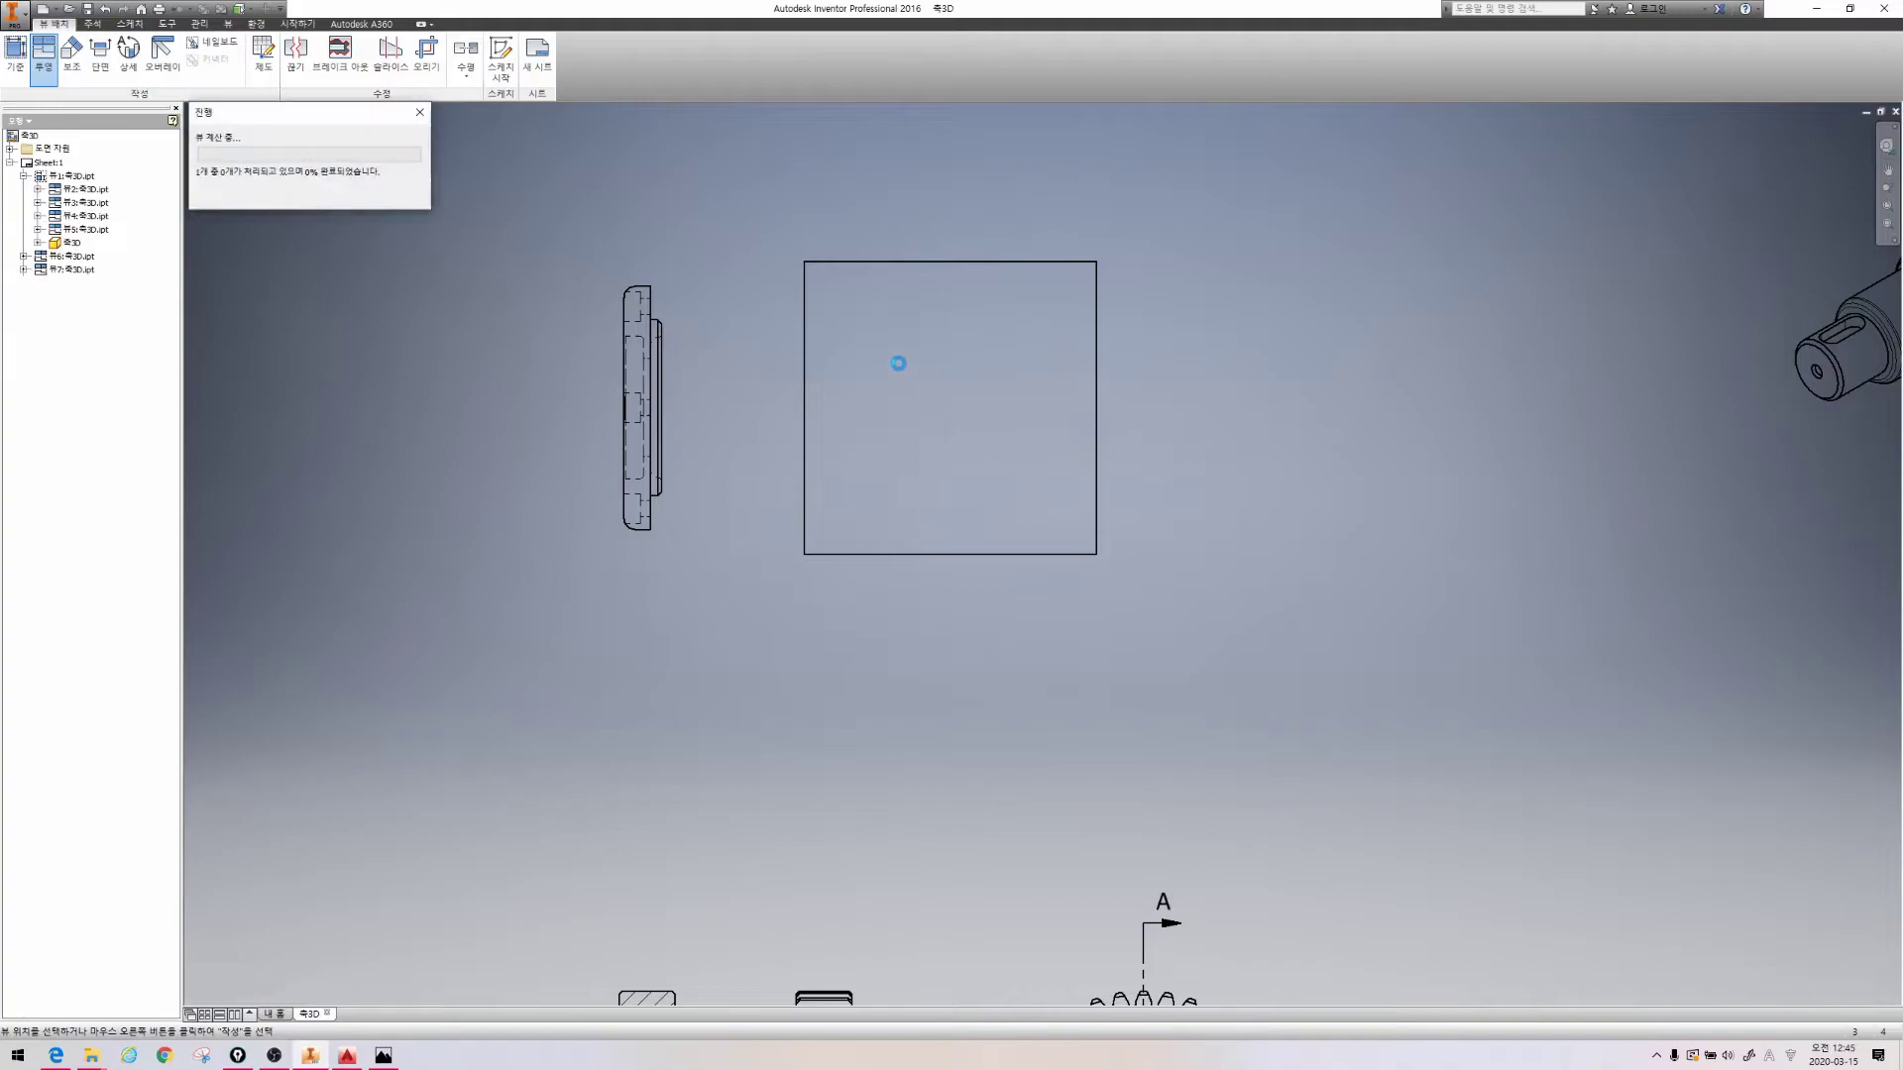
Create a 1:1 section view of the cover, cut vertically through its centre and two bolt holes, placed beyond the base view
{"action": "middle_click_drag", "start_coordinate": [737, 405], "coordinate": [701, 458]}
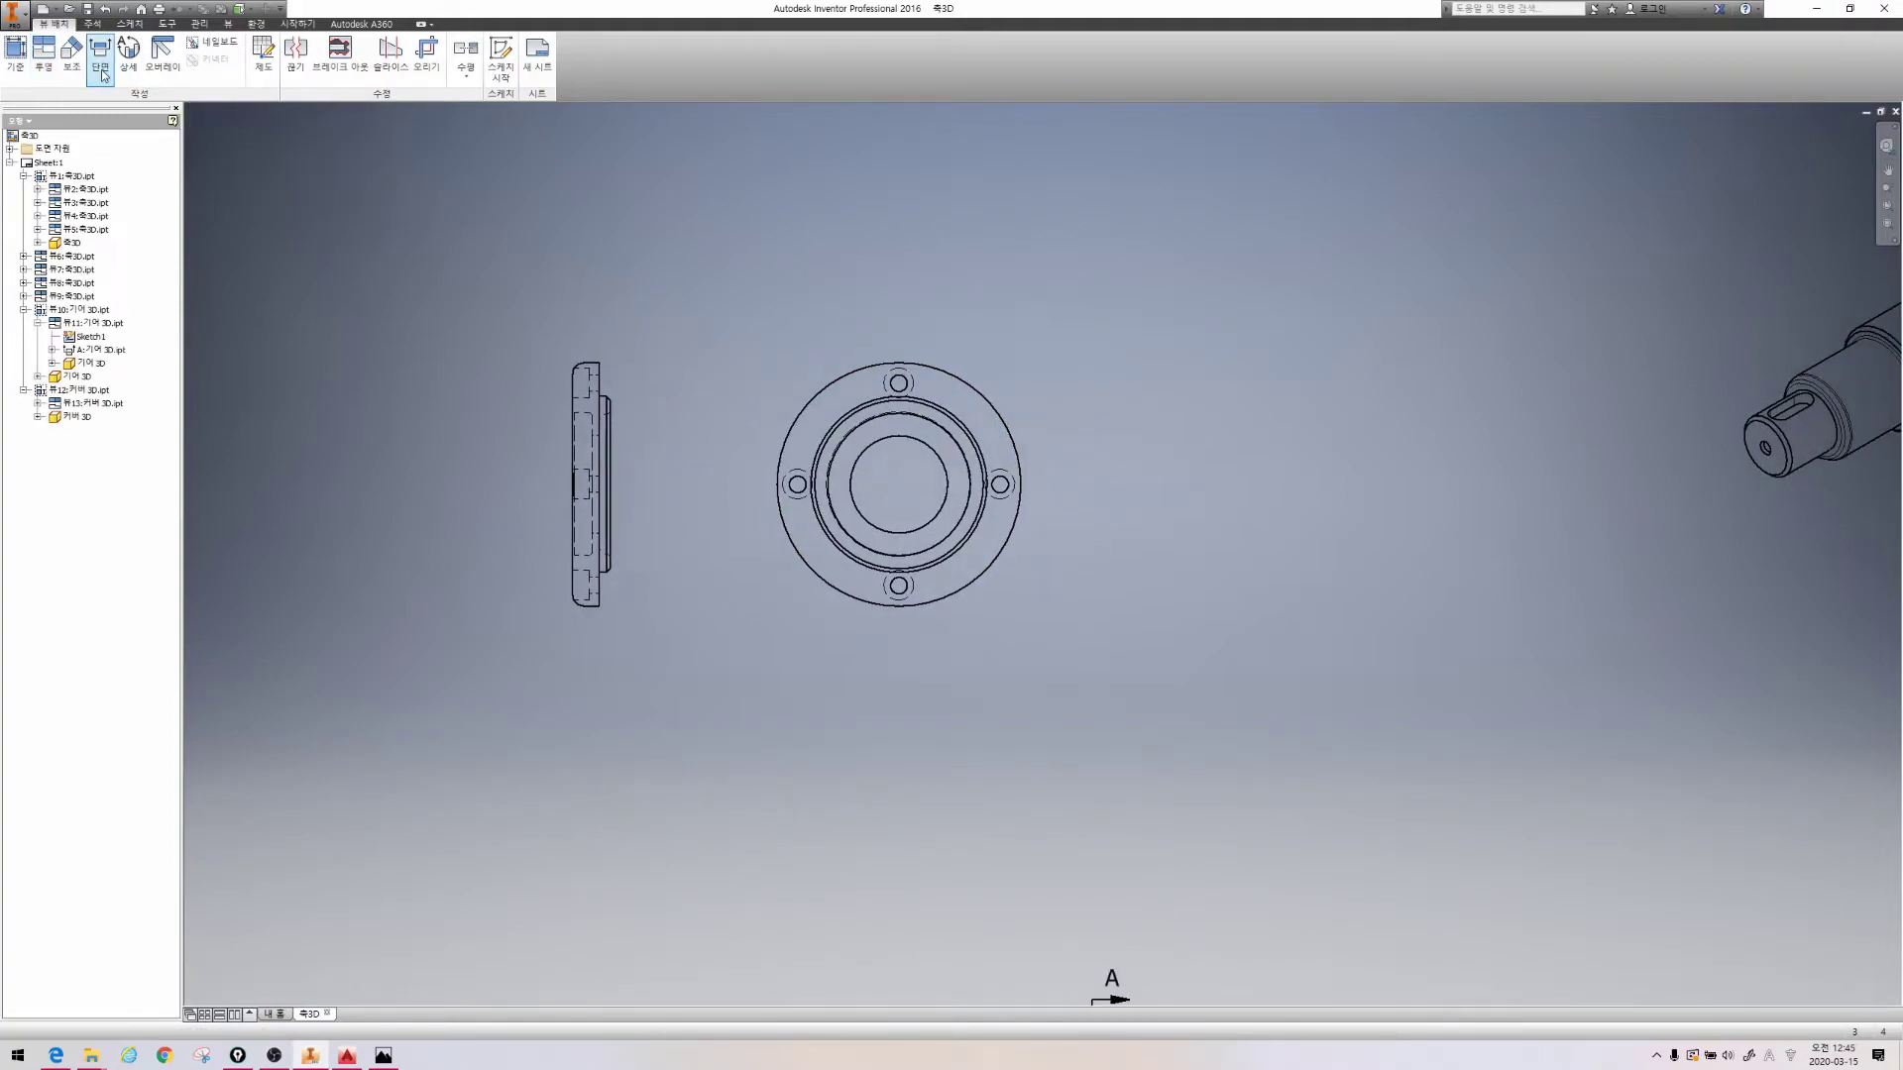
{"action": "left_click", "coordinate": [914, 342]}
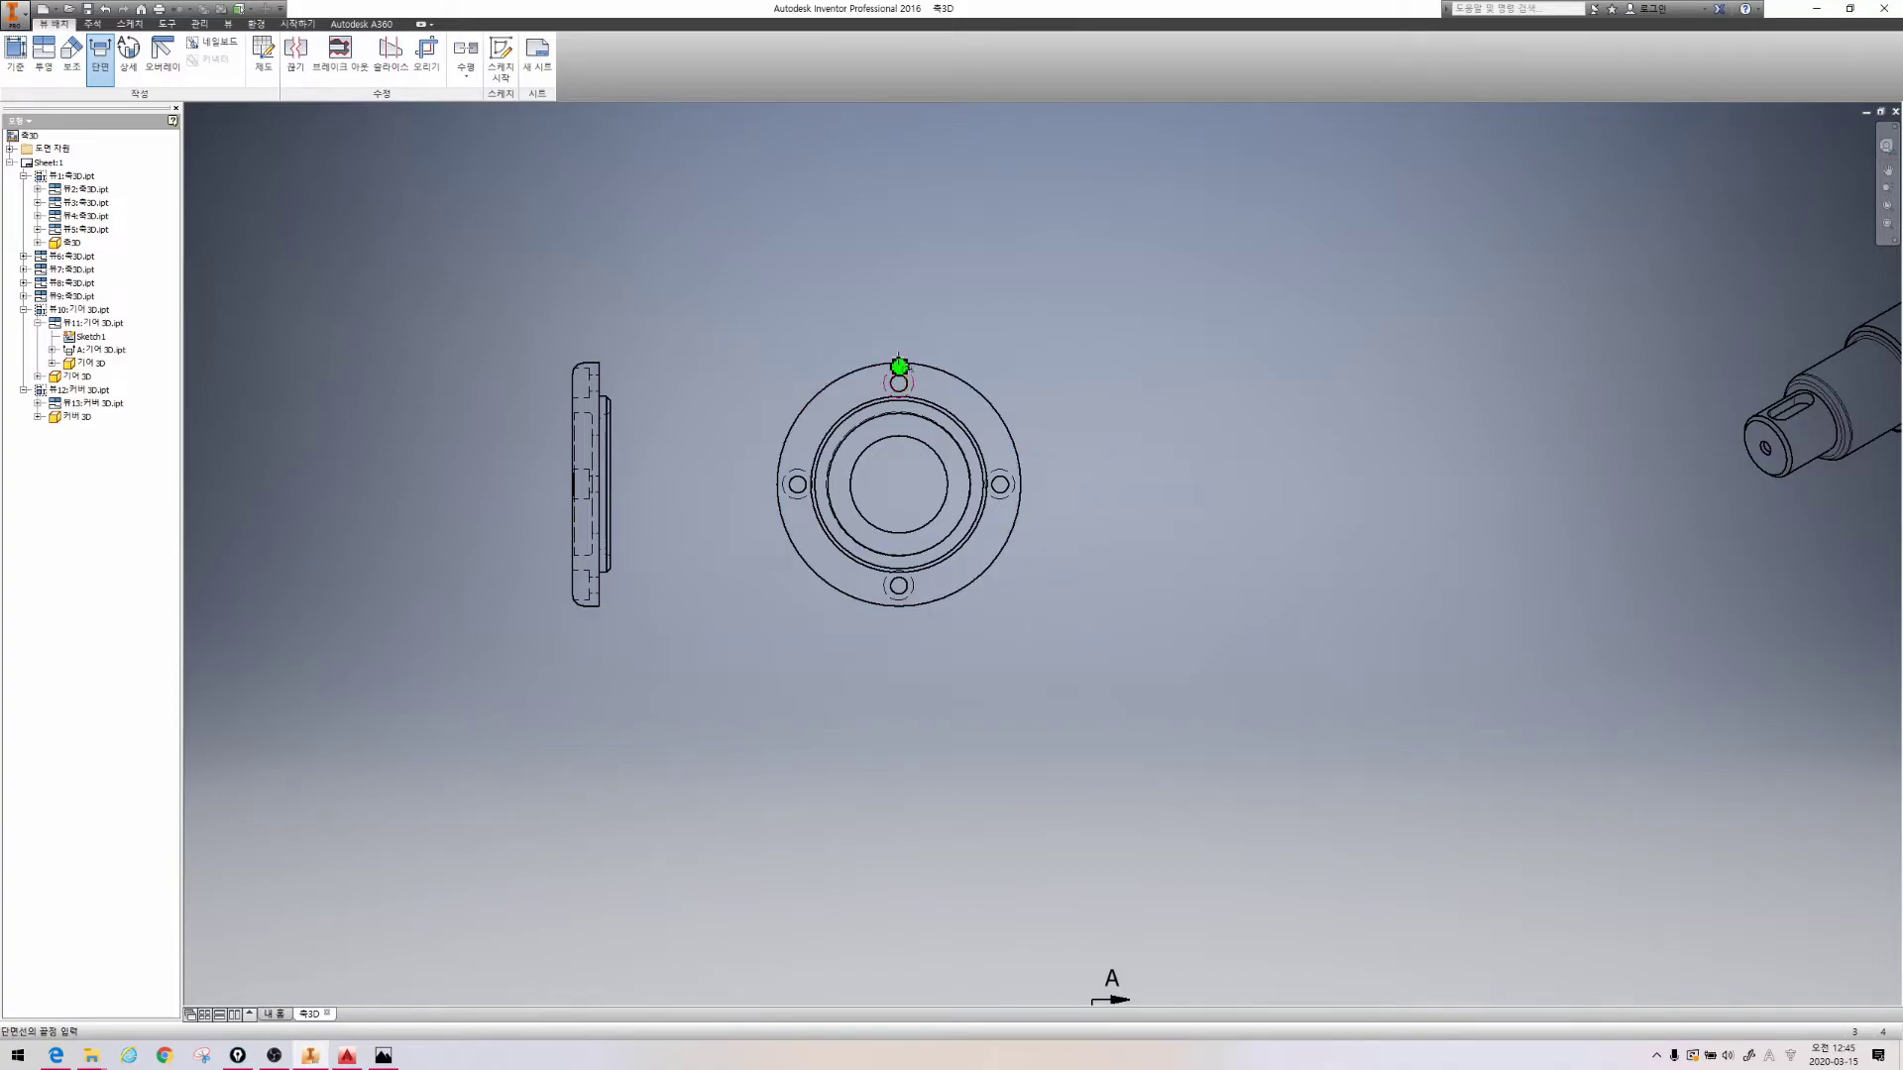
{"action": "left_click", "coordinate": [898, 315]}
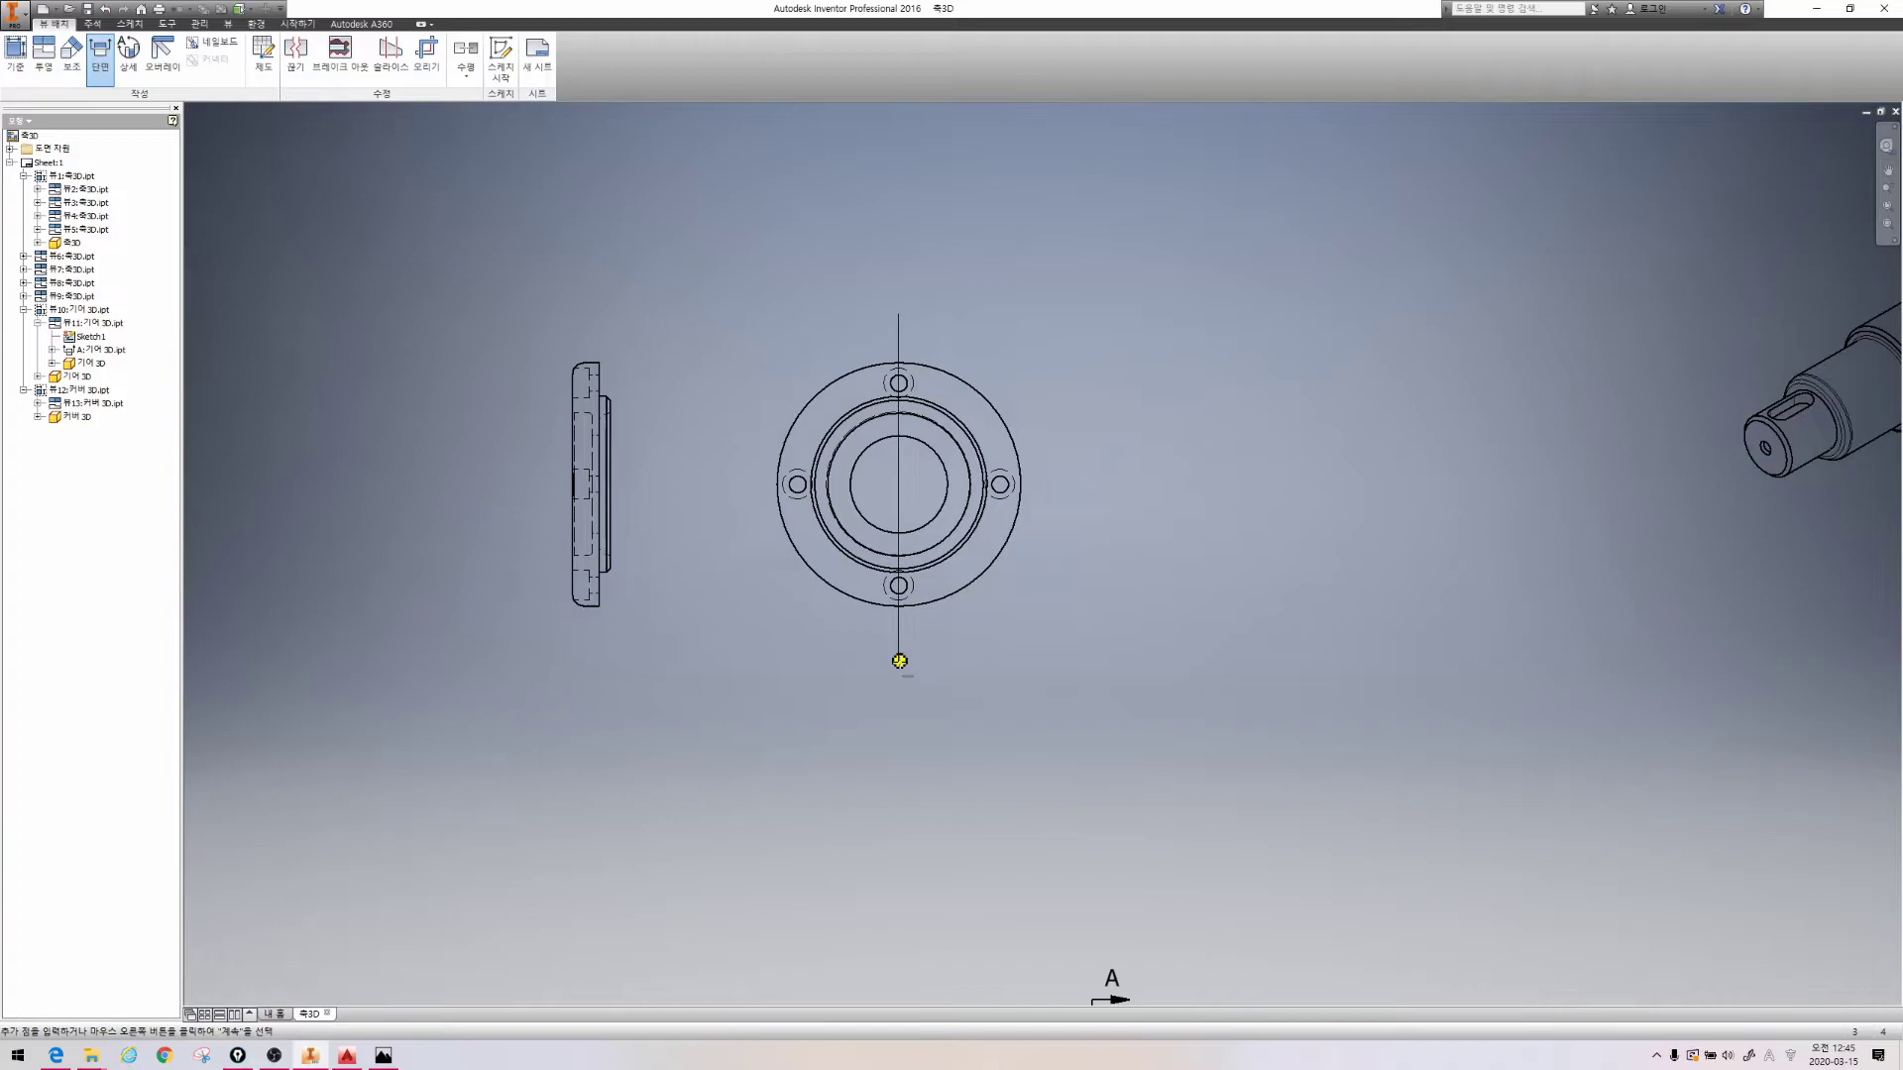
{"action": "left_click", "coordinate": [899, 662]}
{"action": "right_click", "coordinate": [899, 661]}
{"action": "left_click", "coordinate": [953, 662]}
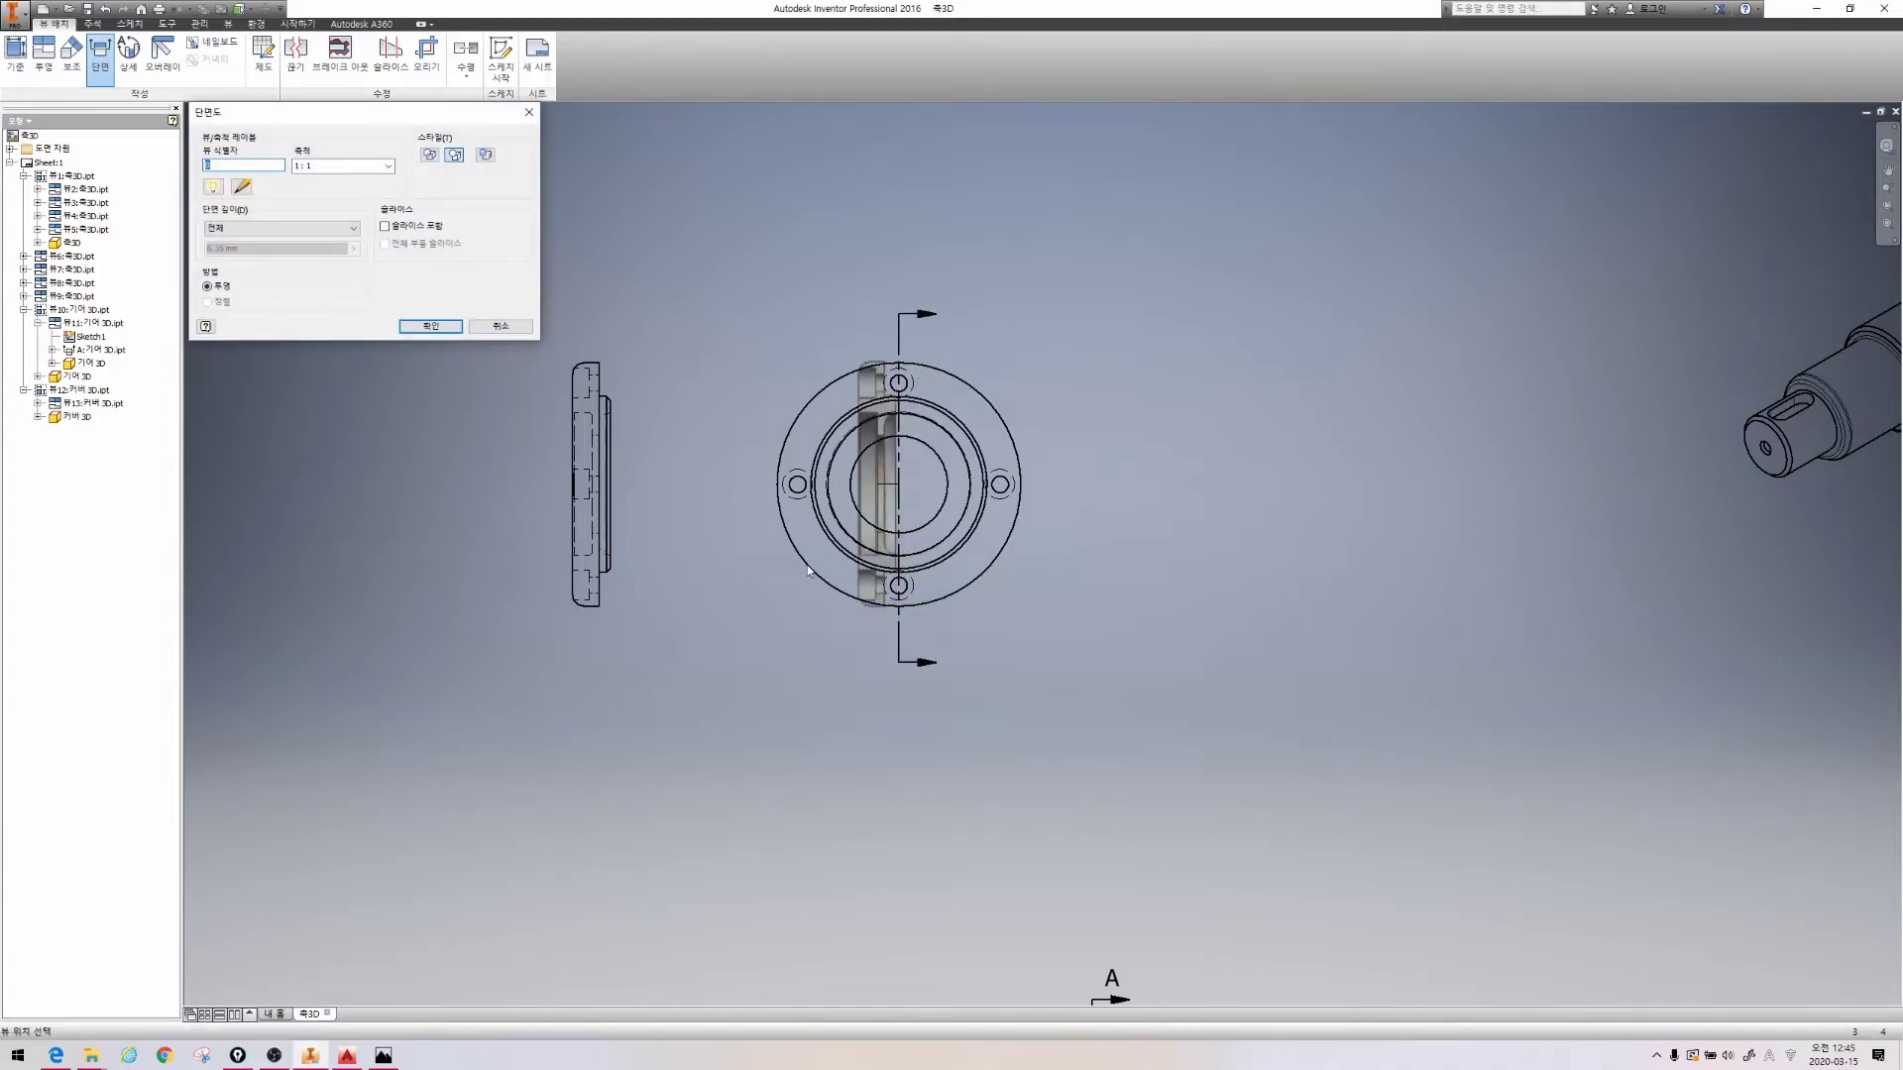
{"action": "left_click", "coordinate": [415, 323]}
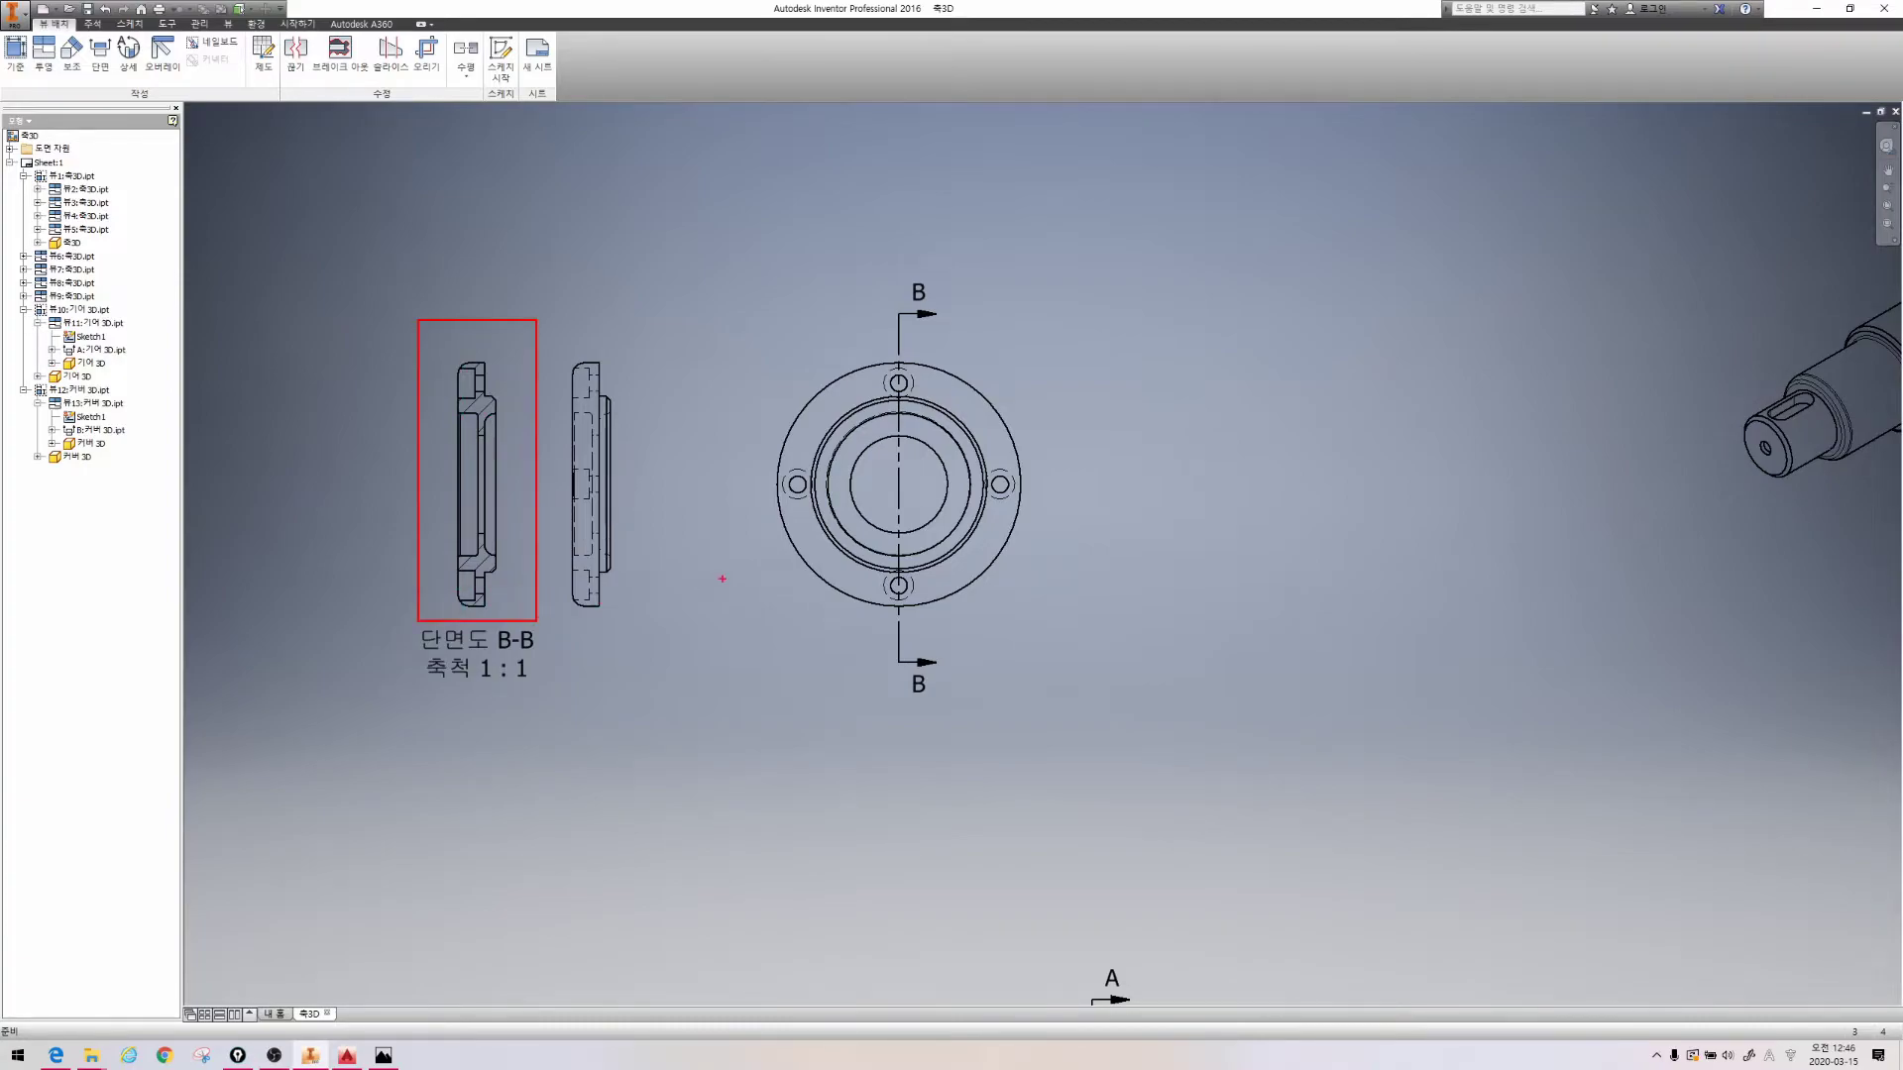
{"action": "left_click_drag", "start_coordinate": [783, 605], "coordinate": [1032, 348]}
{"action": "left_click_drag", "start_coordinate": [549, 572], "coordinate": [692, 355]}
{"action": "left_click_drag", "start_coordinate": [464, 690], "coordinate": [521, 643]}
{"action": "key", "text": "Escape"}
{"action": "scroll", "coordinate": [398, 441], "scroll_direction": "up", "scroll_amount": 3}
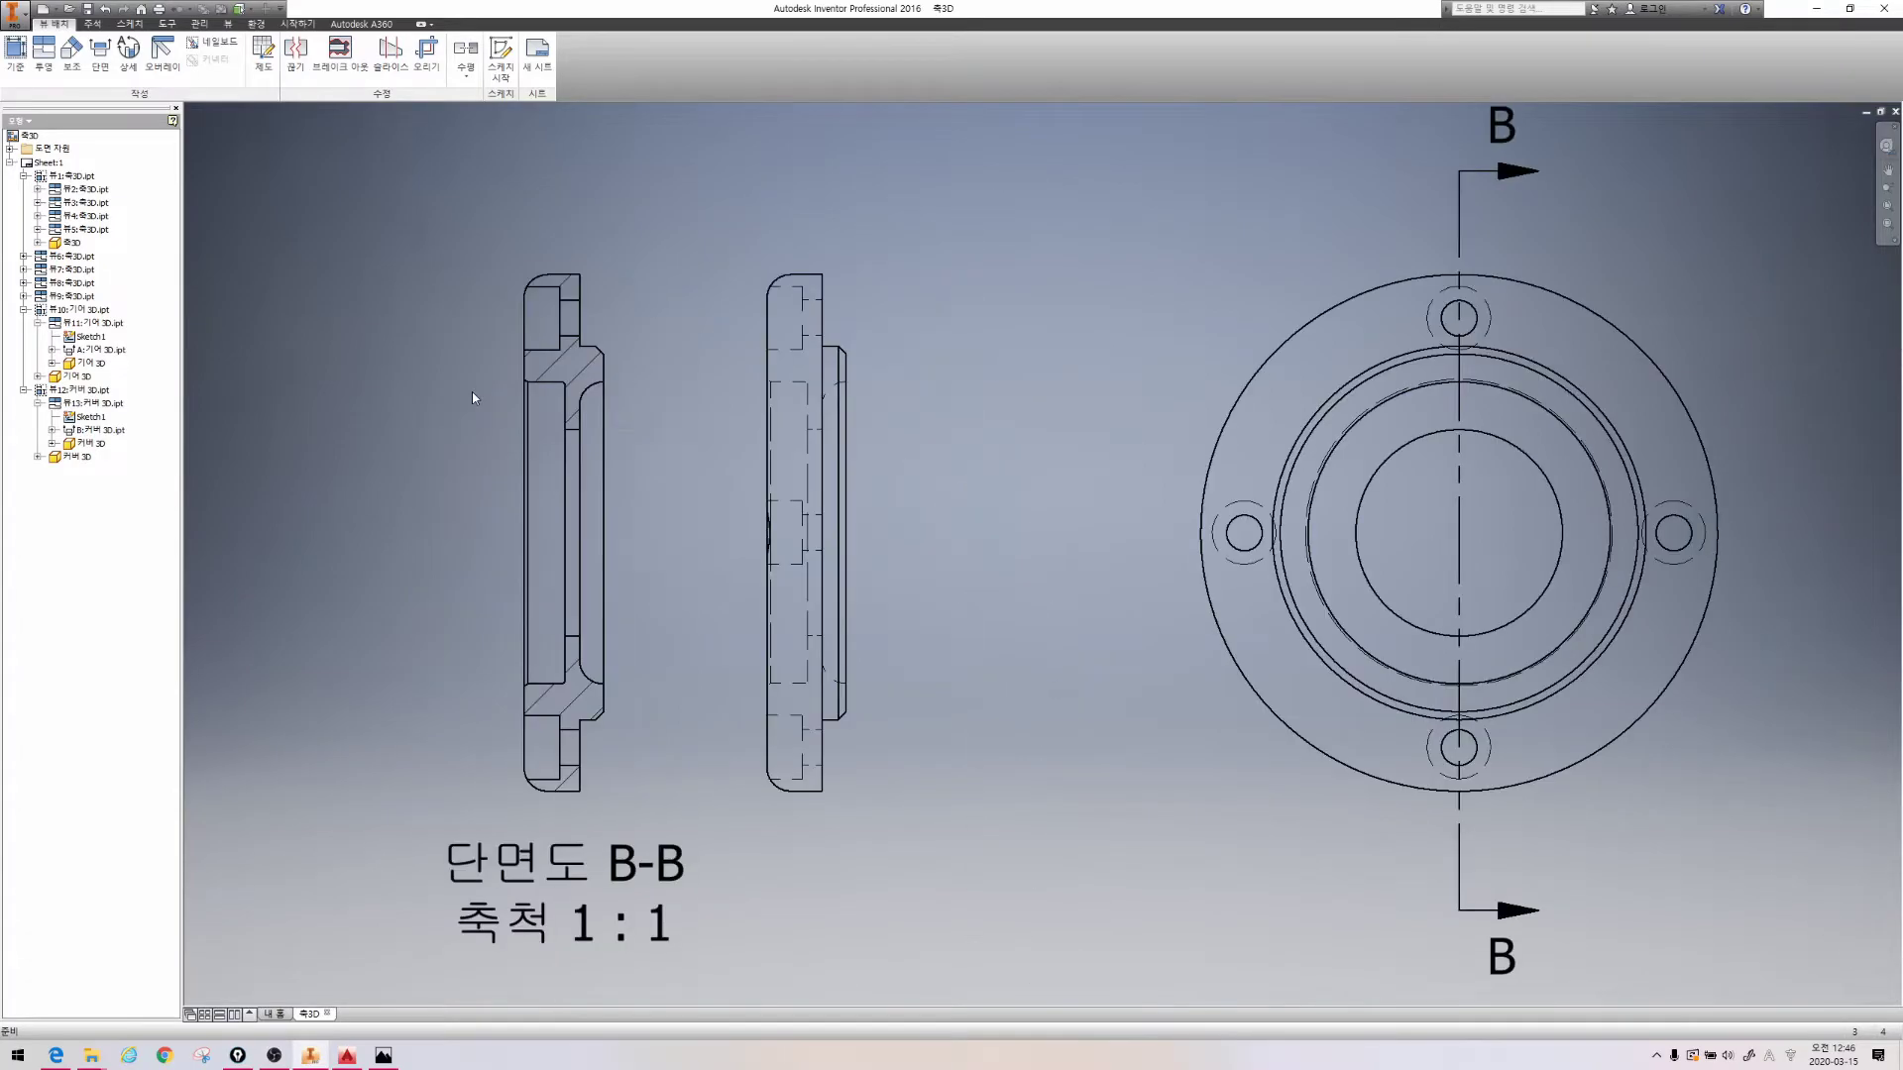
{"action": "key", "text": "ctrl+2"}
{"action": "left_click_drag", "start_coordinate": [461, 518], "coordinate": [646, 507]}
{"action": "left_click_drag", "start_coordinate": [497, 329], "coordinate": [617, 324]}
{"action": "key", "text": "Escape"}
Add bisector centerlines to the cover's section B-B through the upper and lower bolt holes and along the central axis
{"action": "left_click", "coordinate": [99, 25]}
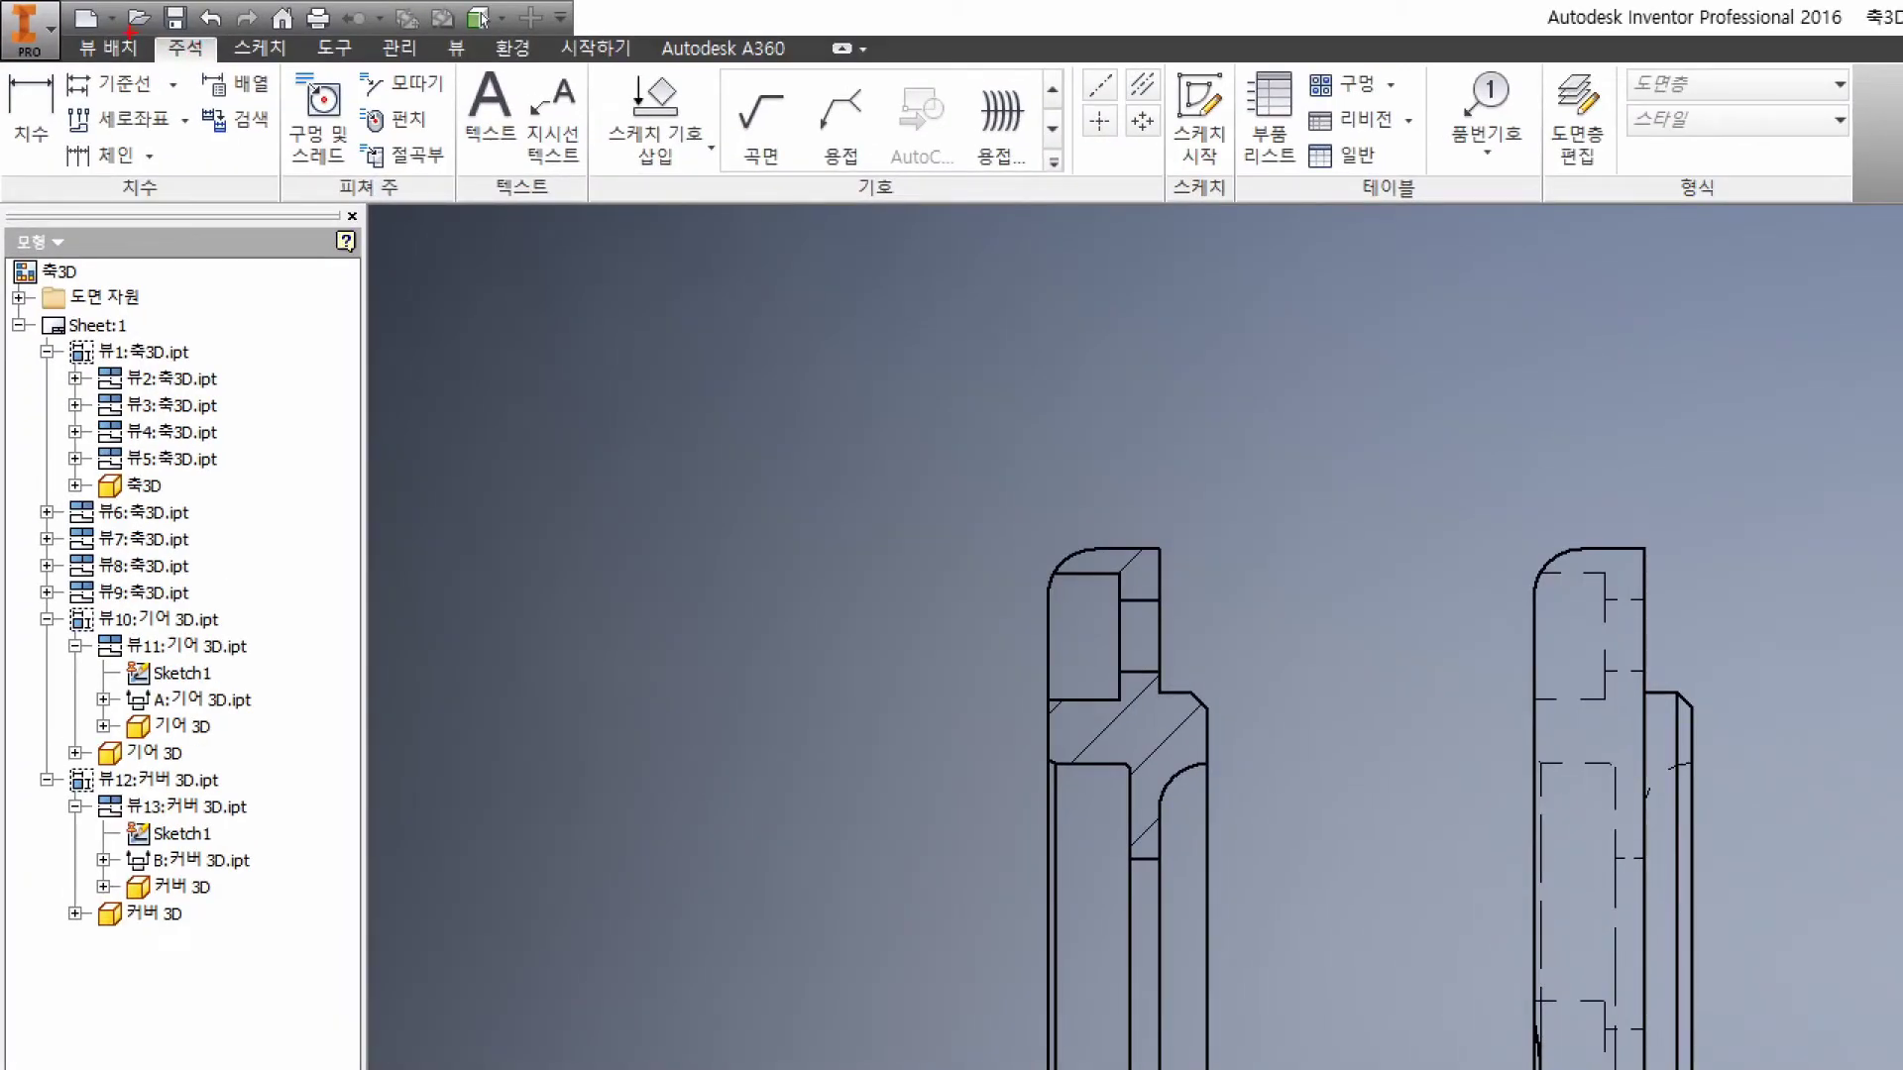
{"action": "left_click_drag", "start_coordinate": [131, 30], "coordinate": [247, 87]}
{"action": "left_click_drag", "start_coordinate": [1057, 39], "coordinate": [1194, 157]}
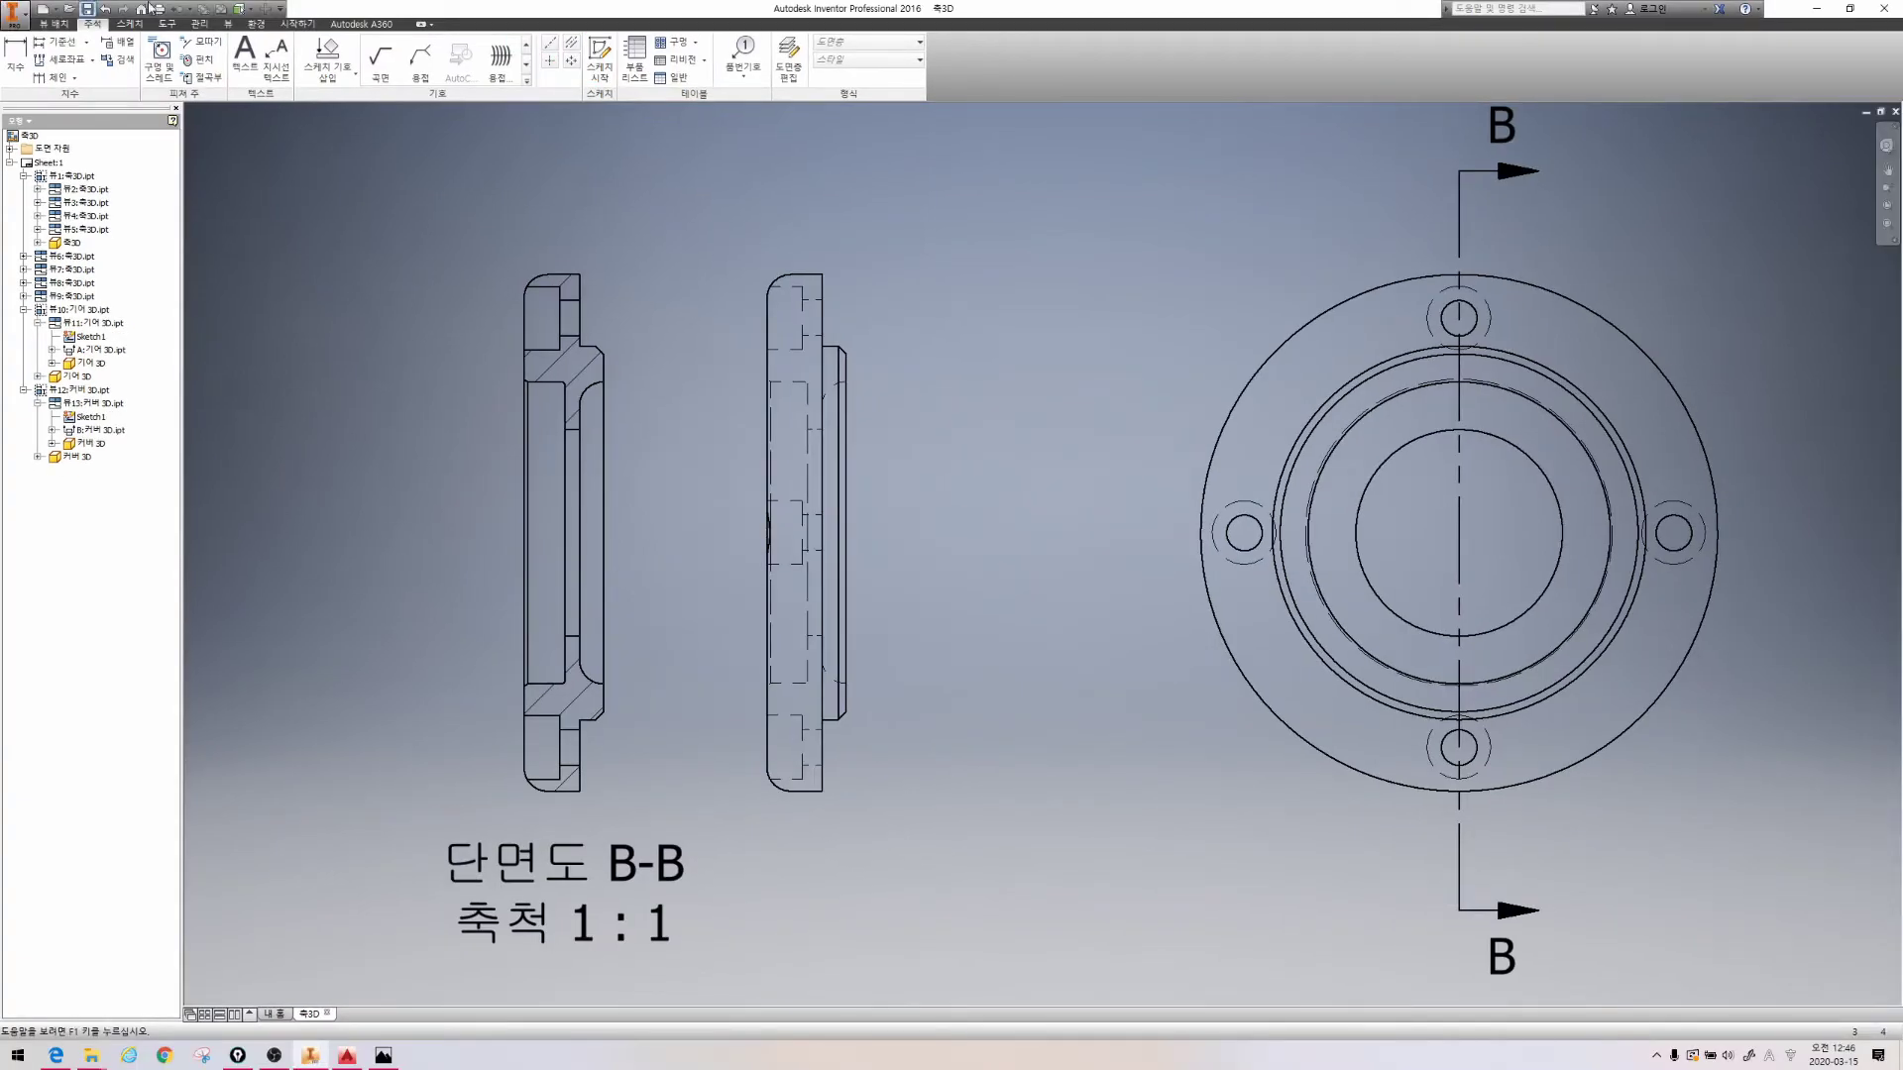
{"action": "left_click", "coordinate": [571, 43]}
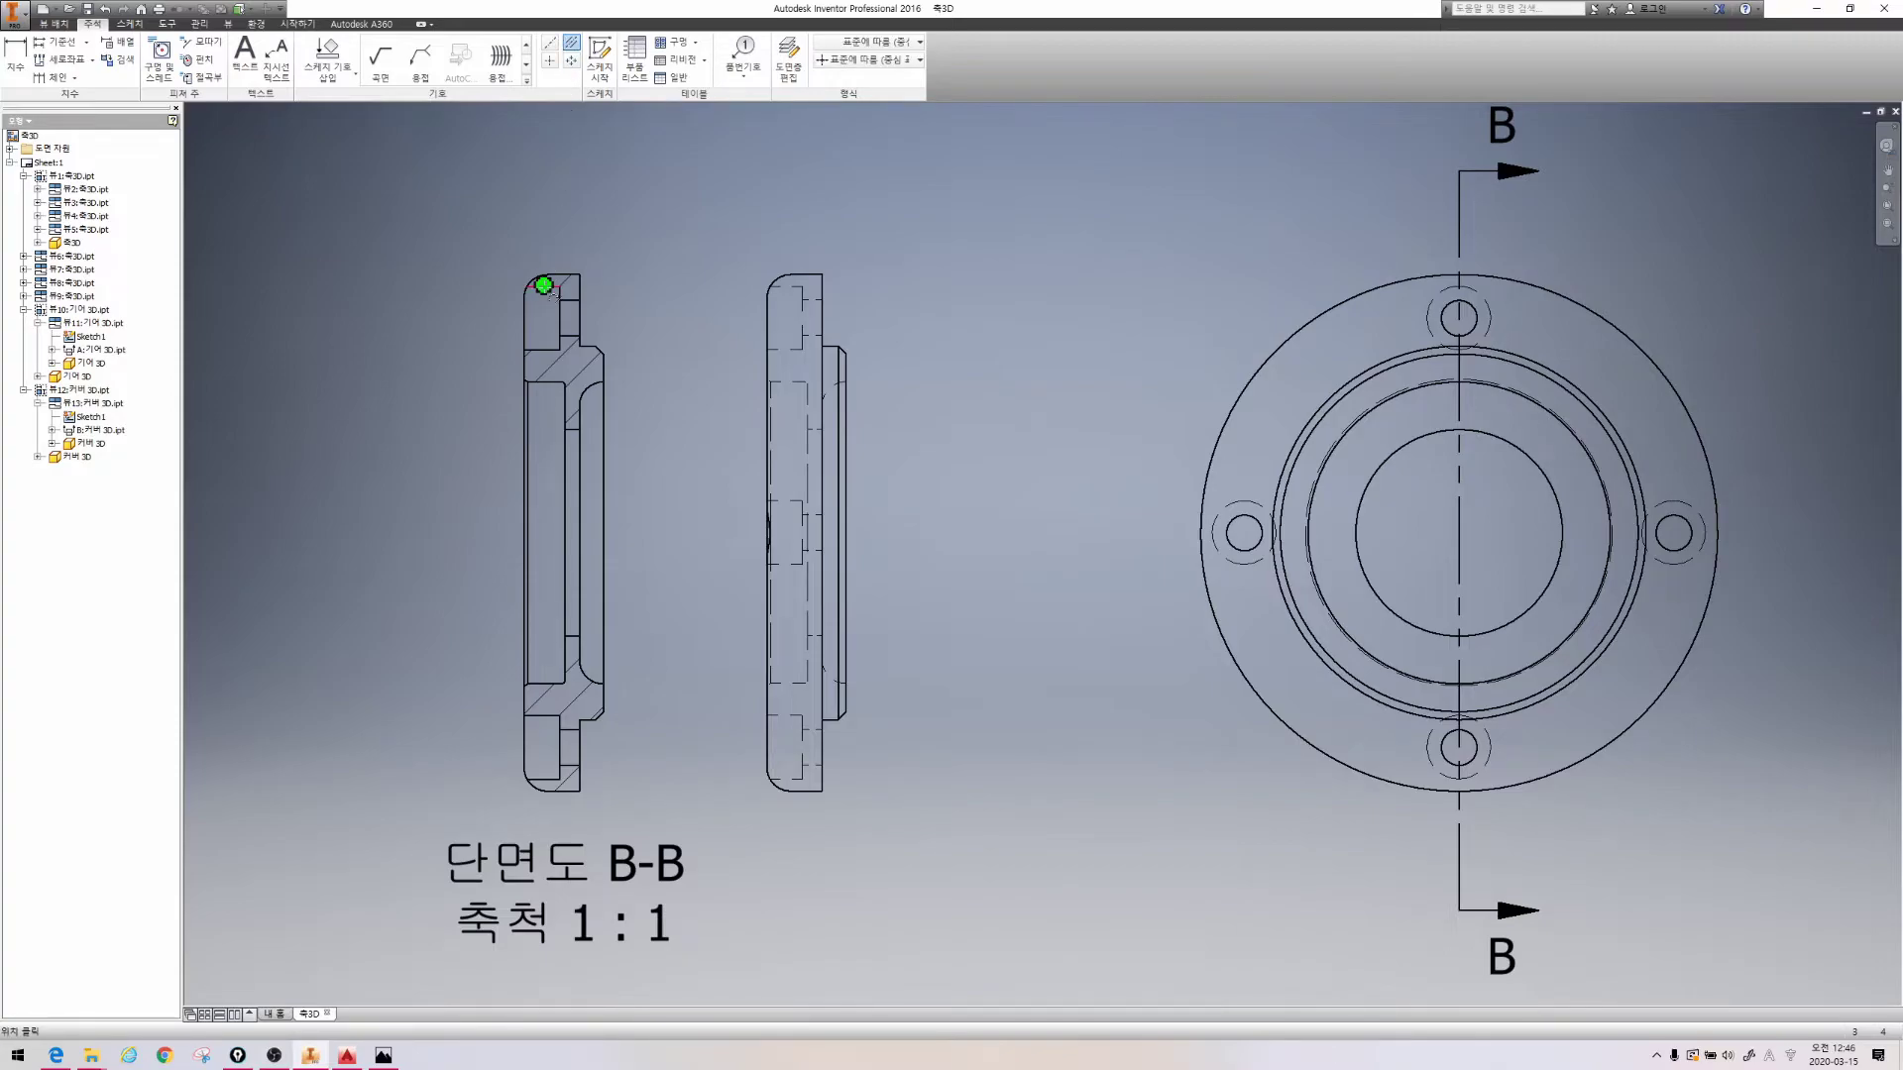
{"action": "left_click", "coordinate": [541, 348]}
{"action": "middle_click_drag", "start_coordinate": [574, 510], "coordinate": [566, 401]}
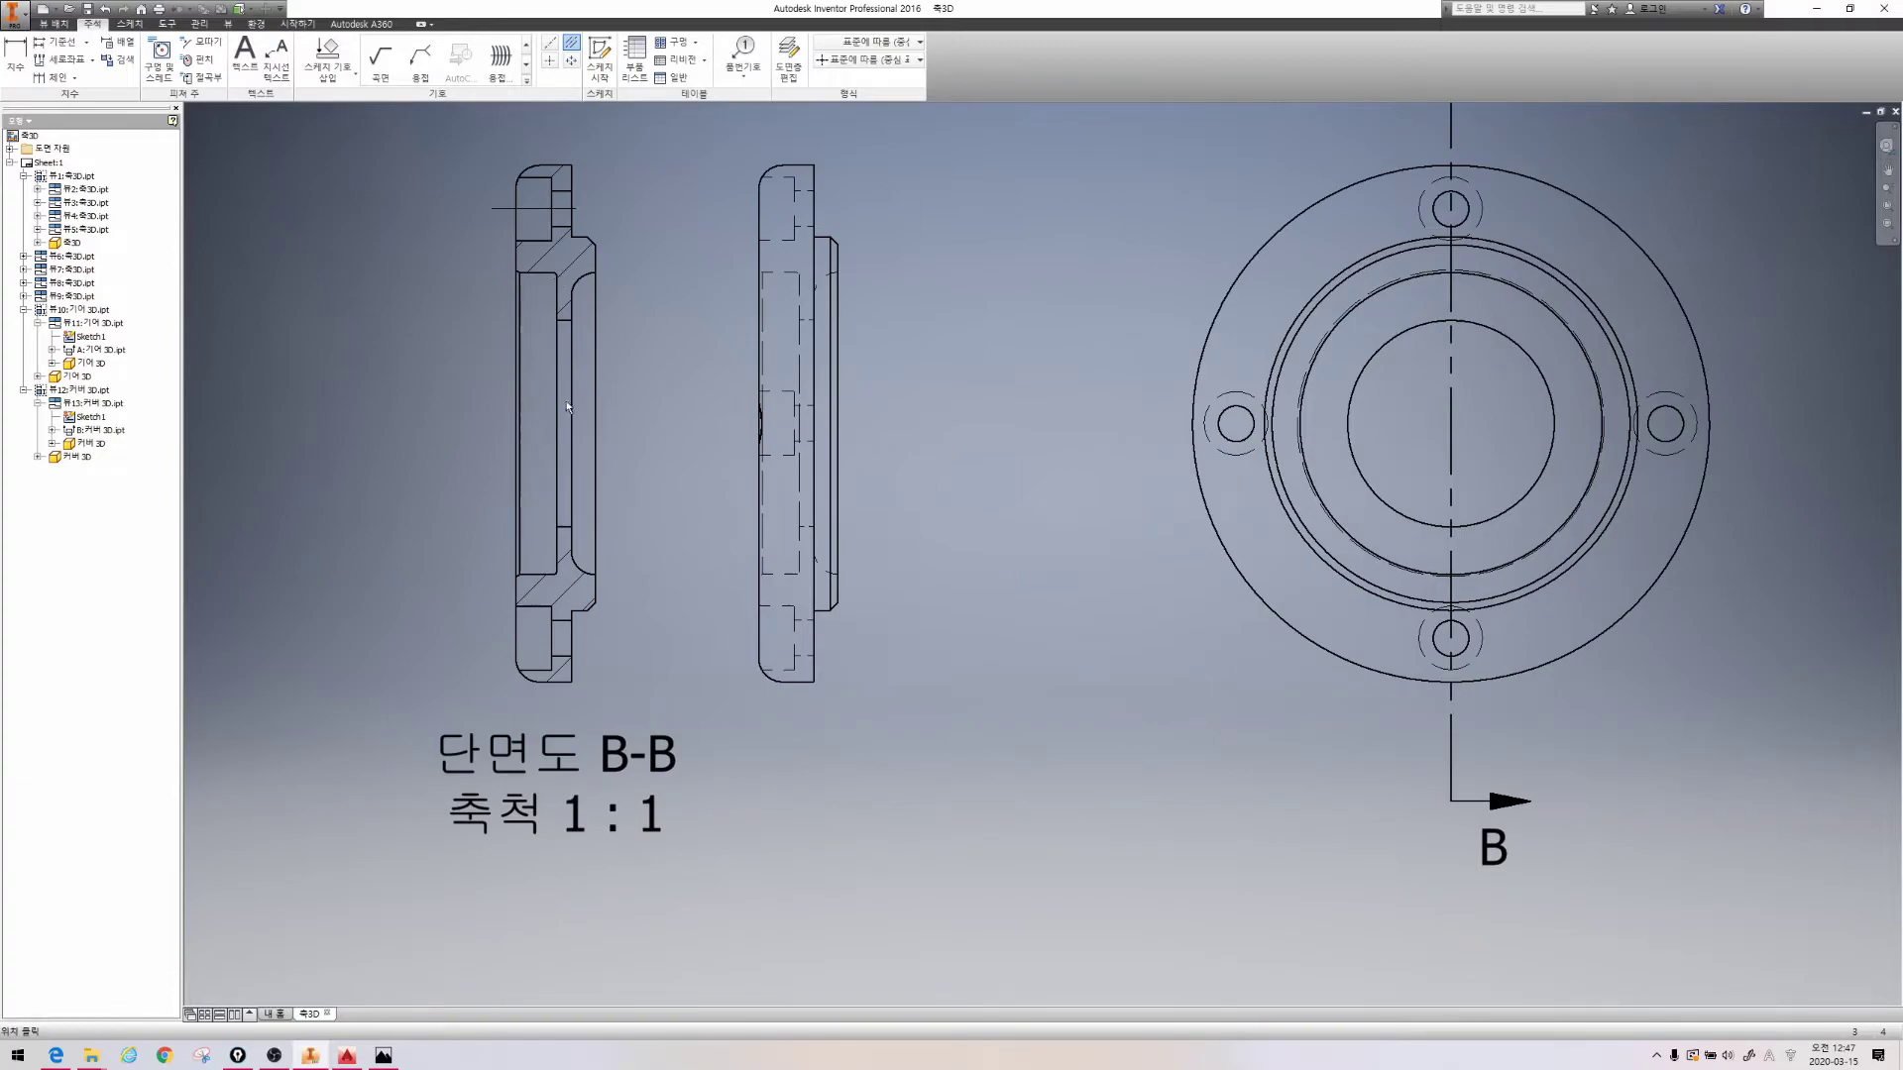
{"action": "left_click", "coordinate": [534, 606]}
{"action": "left_click", "coordinate": [550, 681]}
{"action": "left_click", "coordinate": [553, 166]}
{"action": "key", "text": "Escape"}
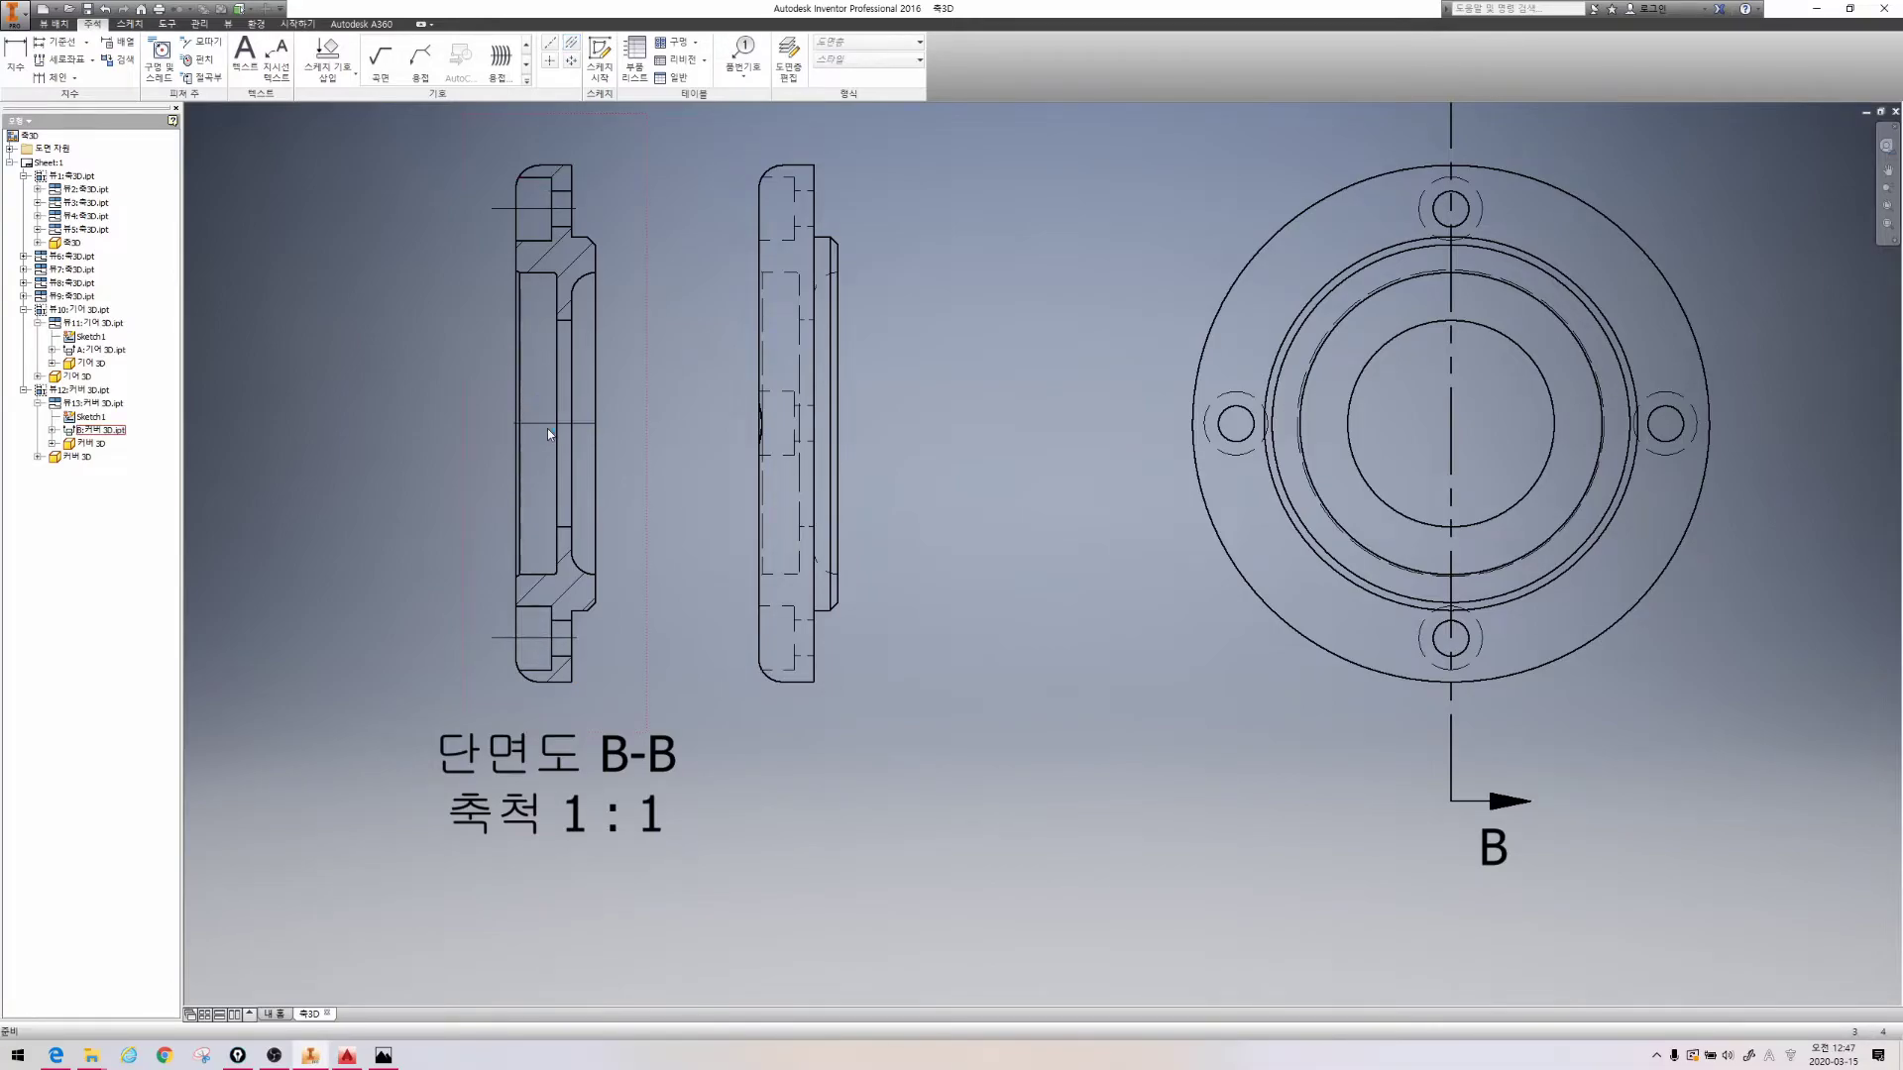
Add automated centerlines to the cover's round face view, including the circular pattern of bolt holes, using the axis-normal projection
{"action": "scroll", "coordinate": [547, 428], "scroll_direction": "up", "scroll_amount": 6}
{"action": "scroll", "coordinate": [538, 407], "scroll_direction": "down", "scroll_amount": 6}
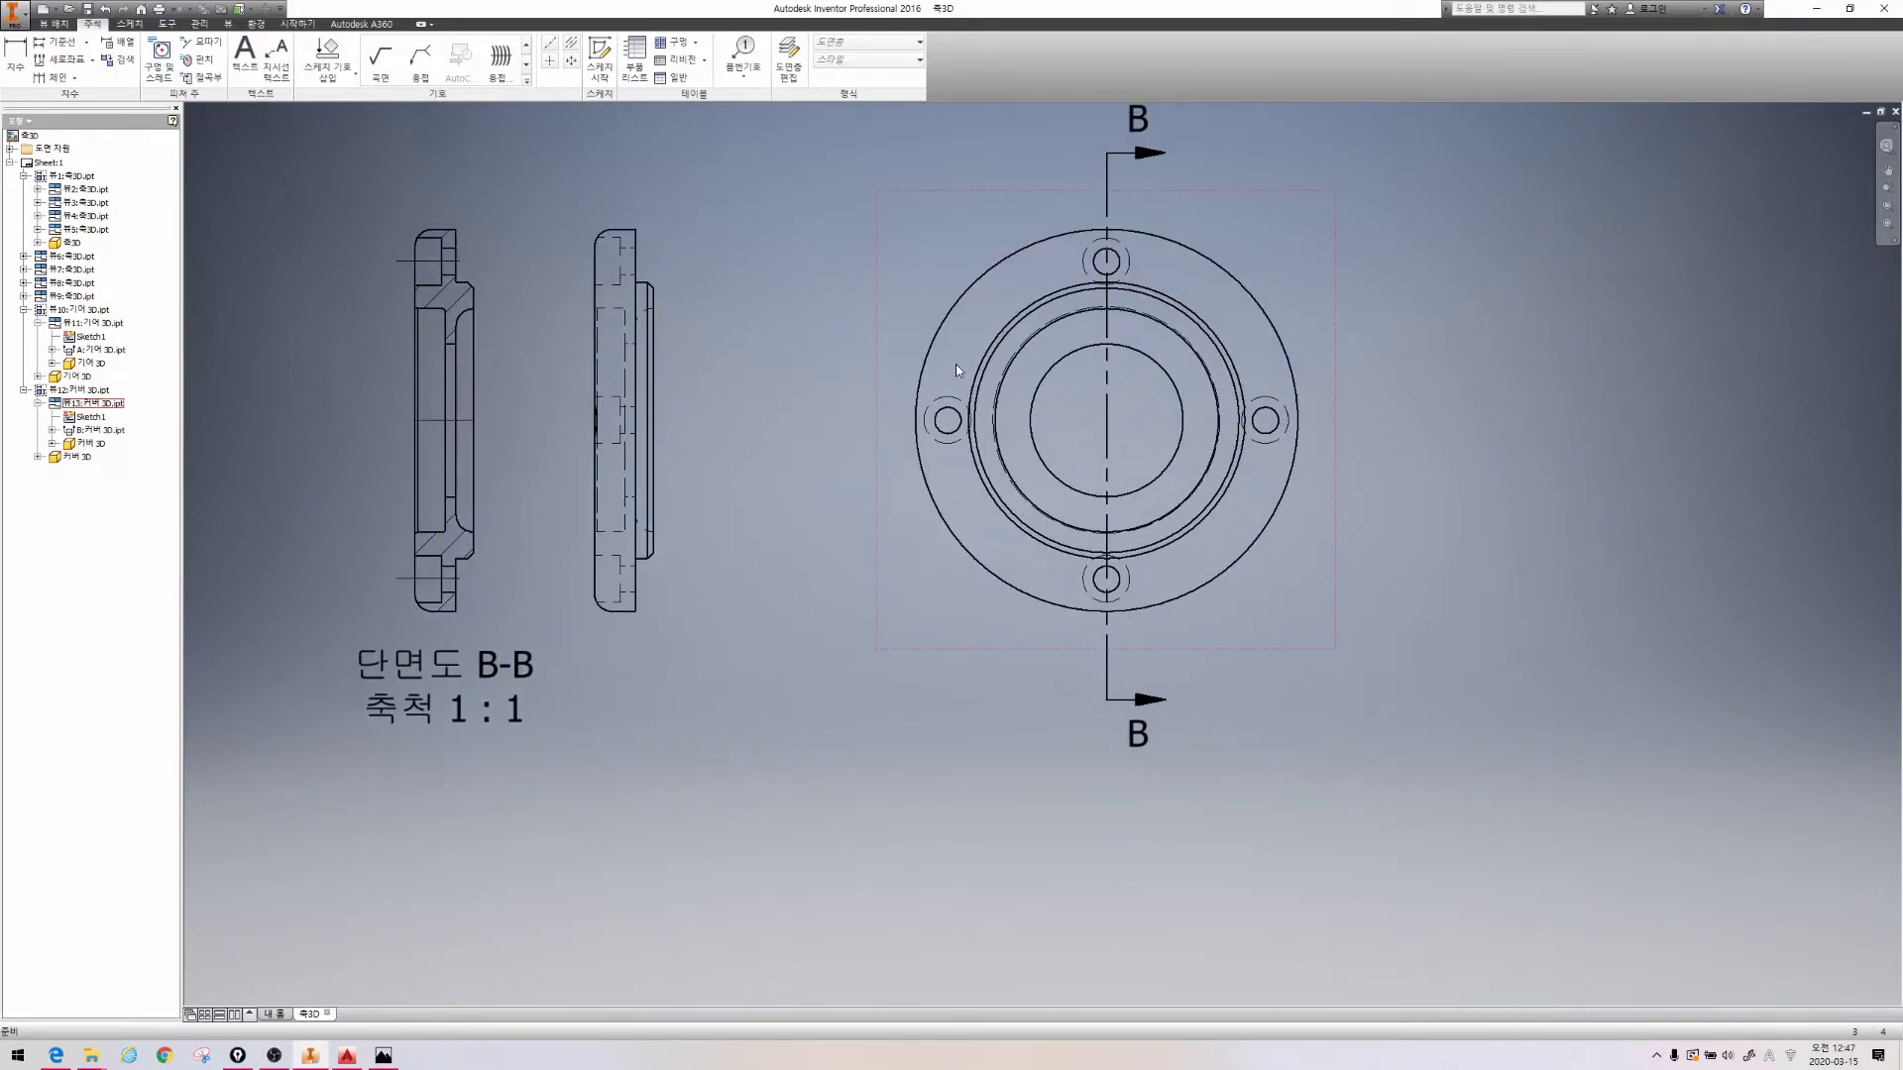
{"action": "right_click", "coordinate": [893, 285]}
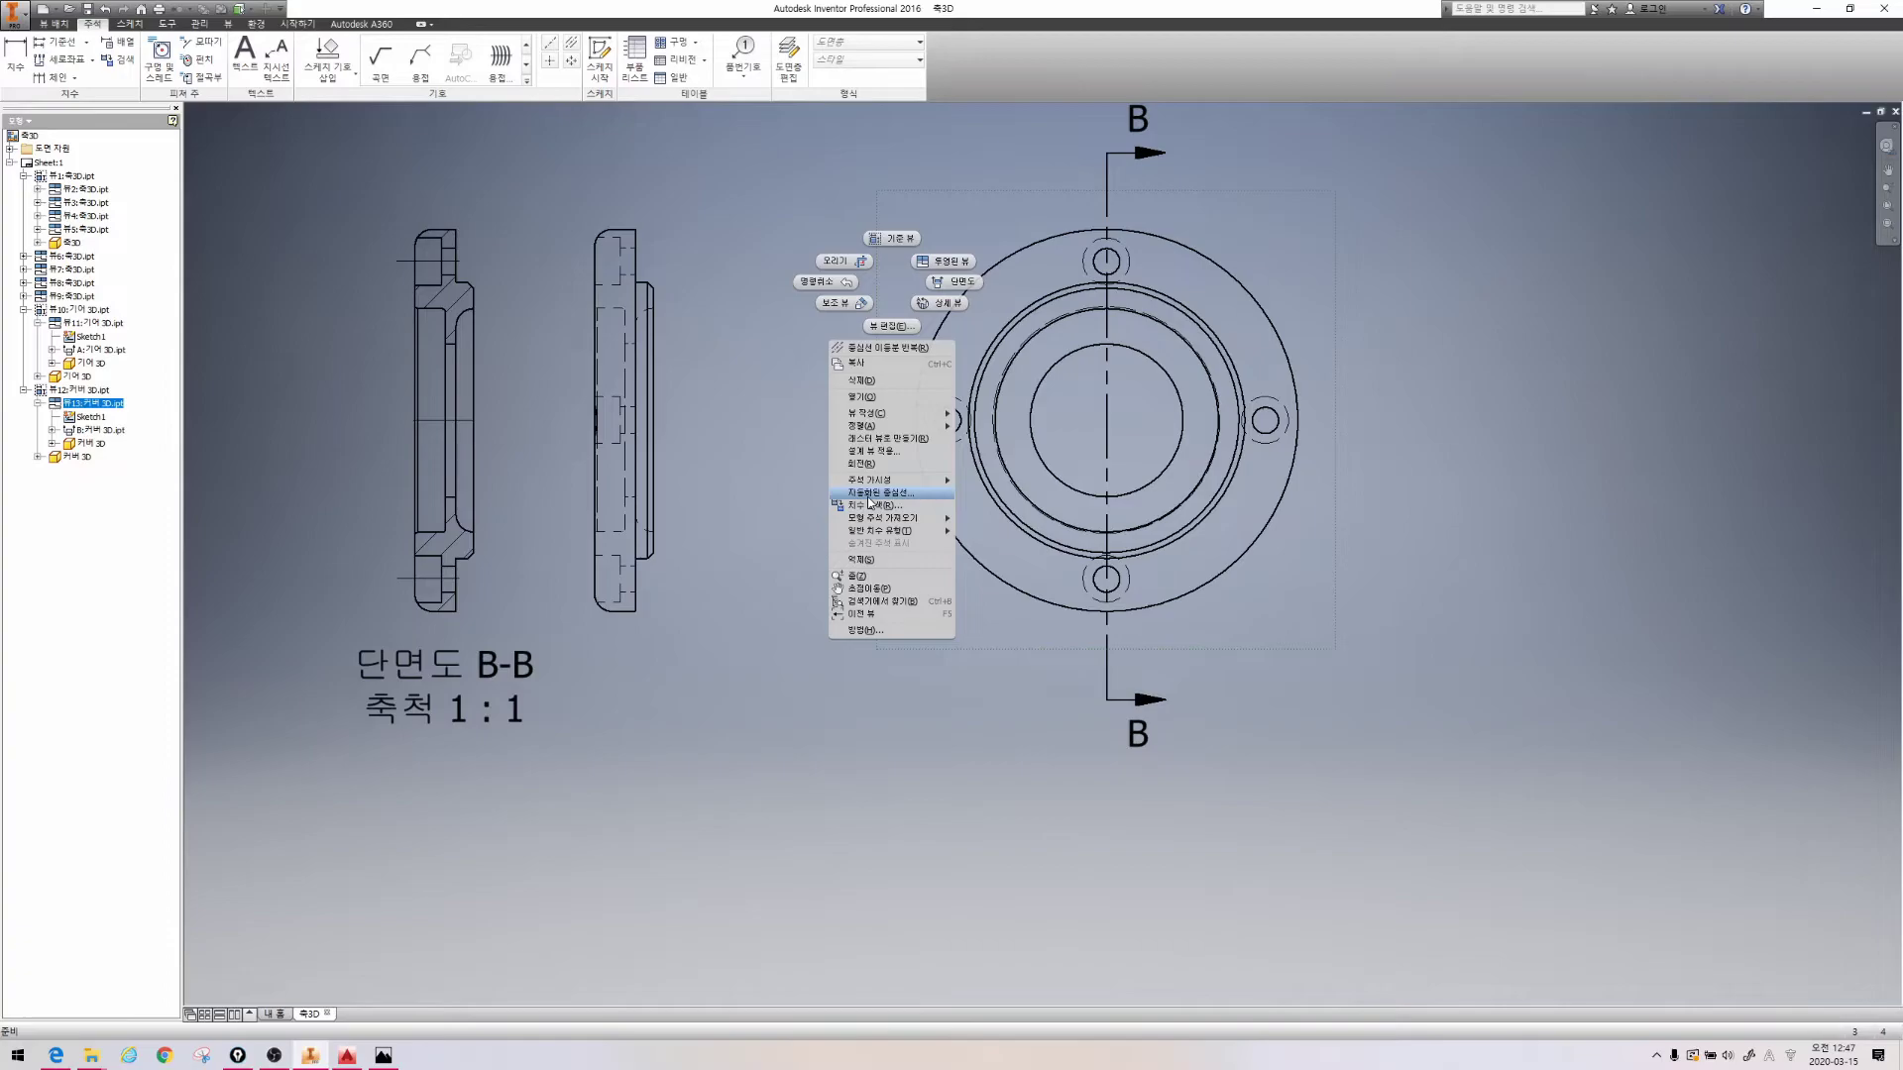
{"action": "left_click", "coordinate": [868, 493]}
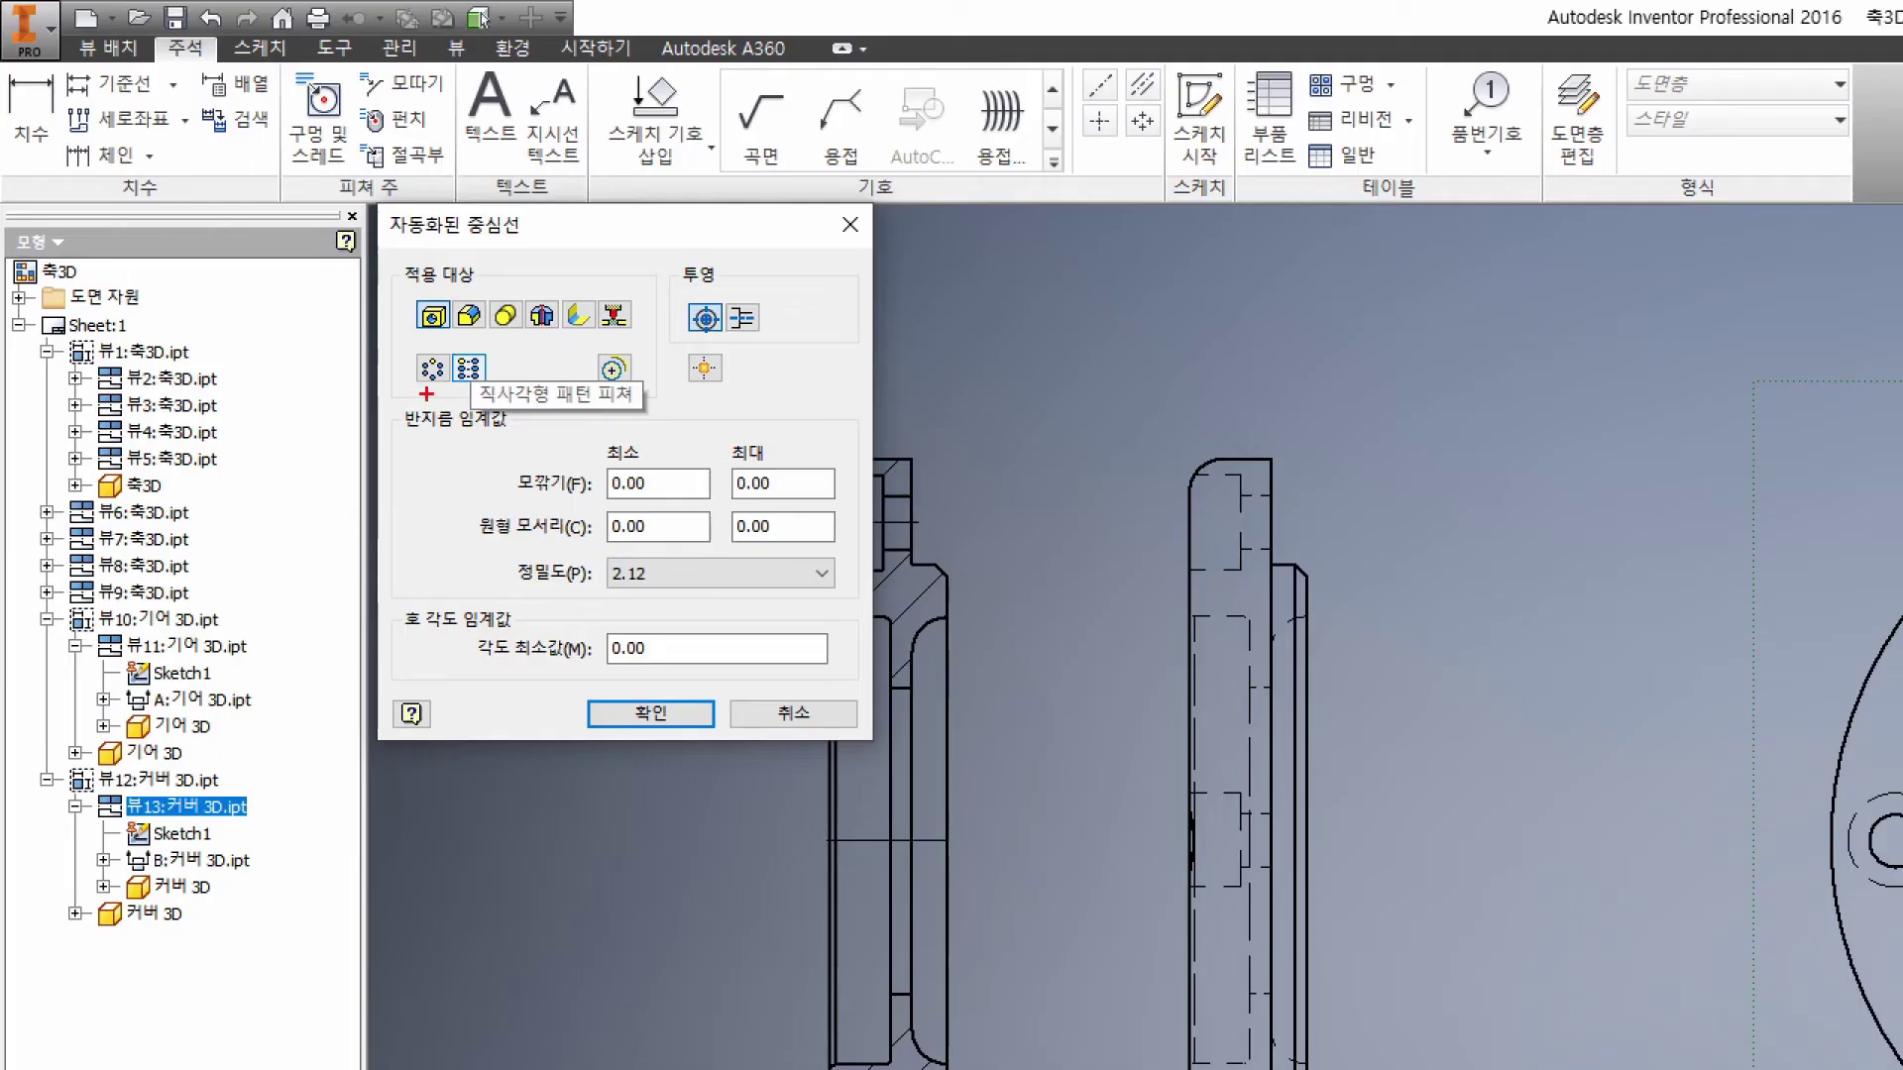
{"action": "left_click_drag", "start_coordinate": [436, 404], "coordinate": [466, 396]}
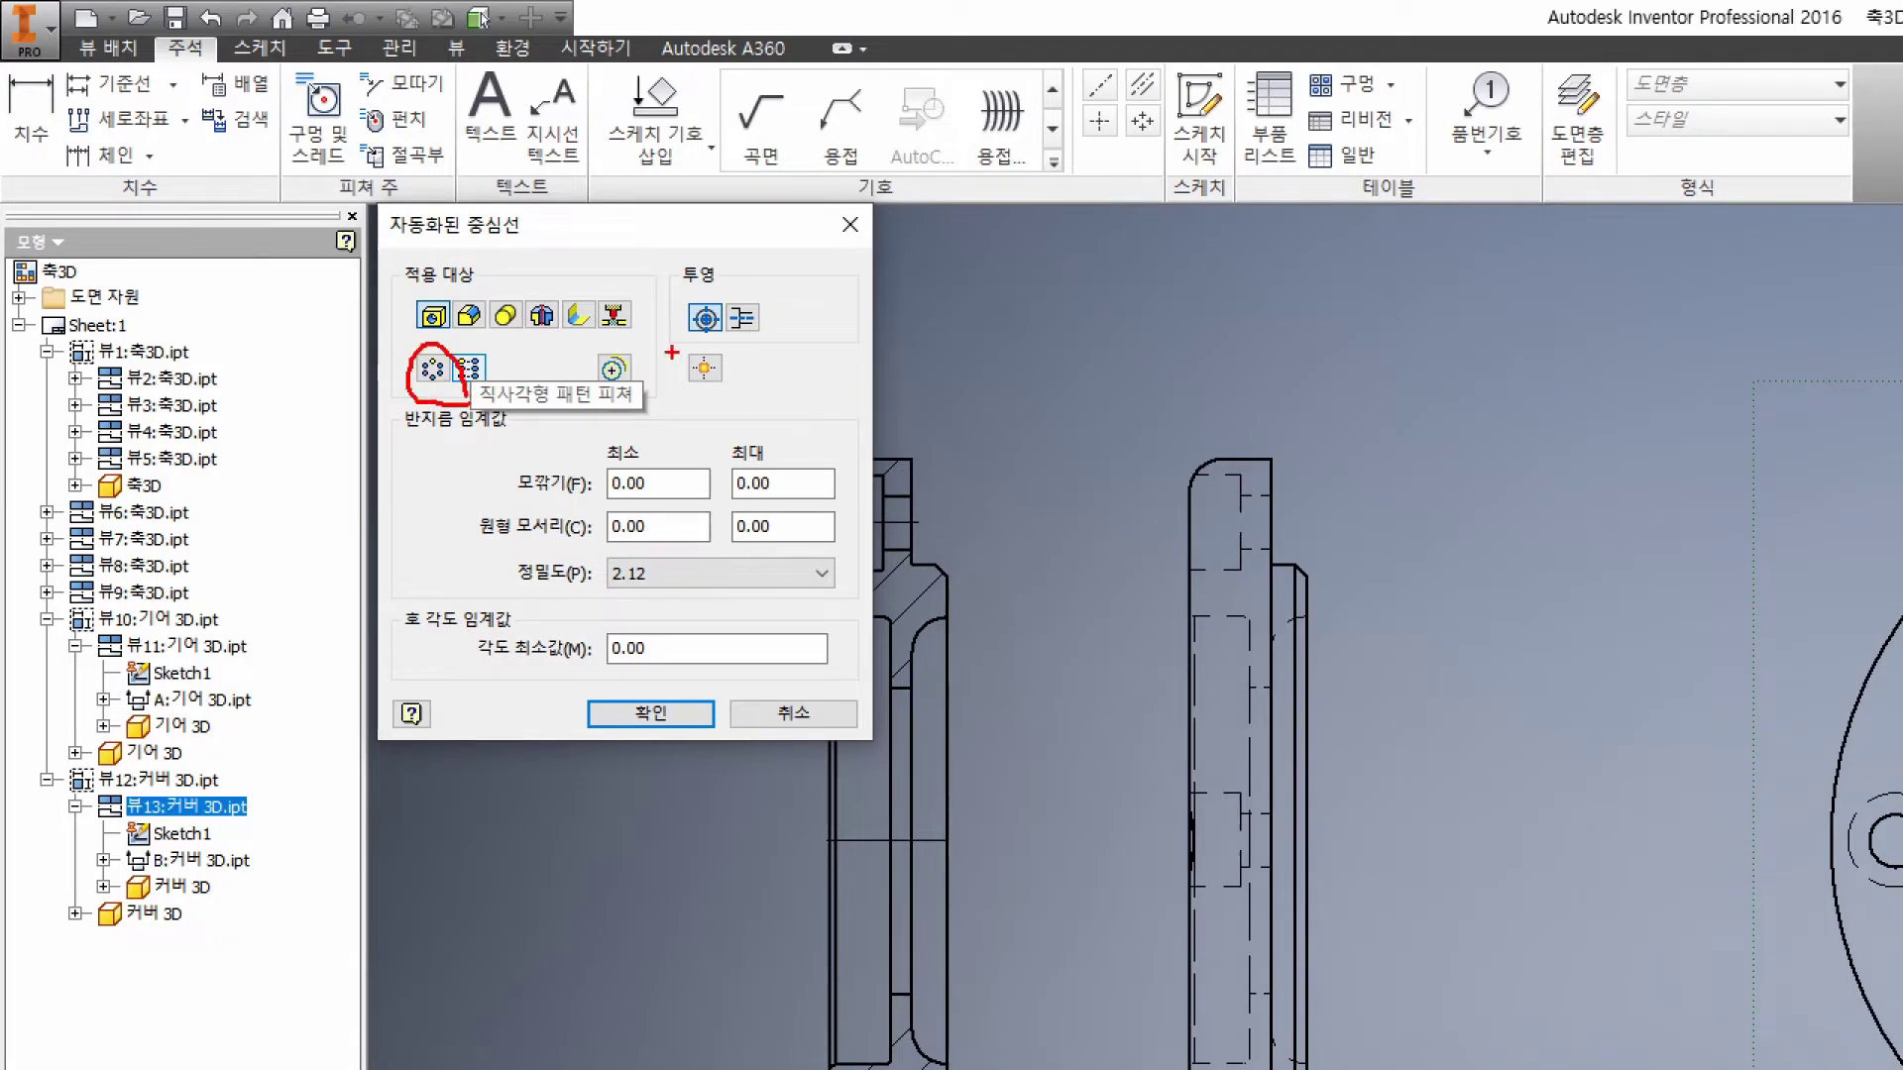
{"action": "mouse_move", "coordinate": [697, 322]}
{"action": "left_mouse_down"}
{"action": "mouse_move", "coordinate": [757, 306]}
{"action": "mouse_move", "coordinate": [755, 344]}
{"action": "left_mouse_up"}
{"action": "key", "text": "Escape"}
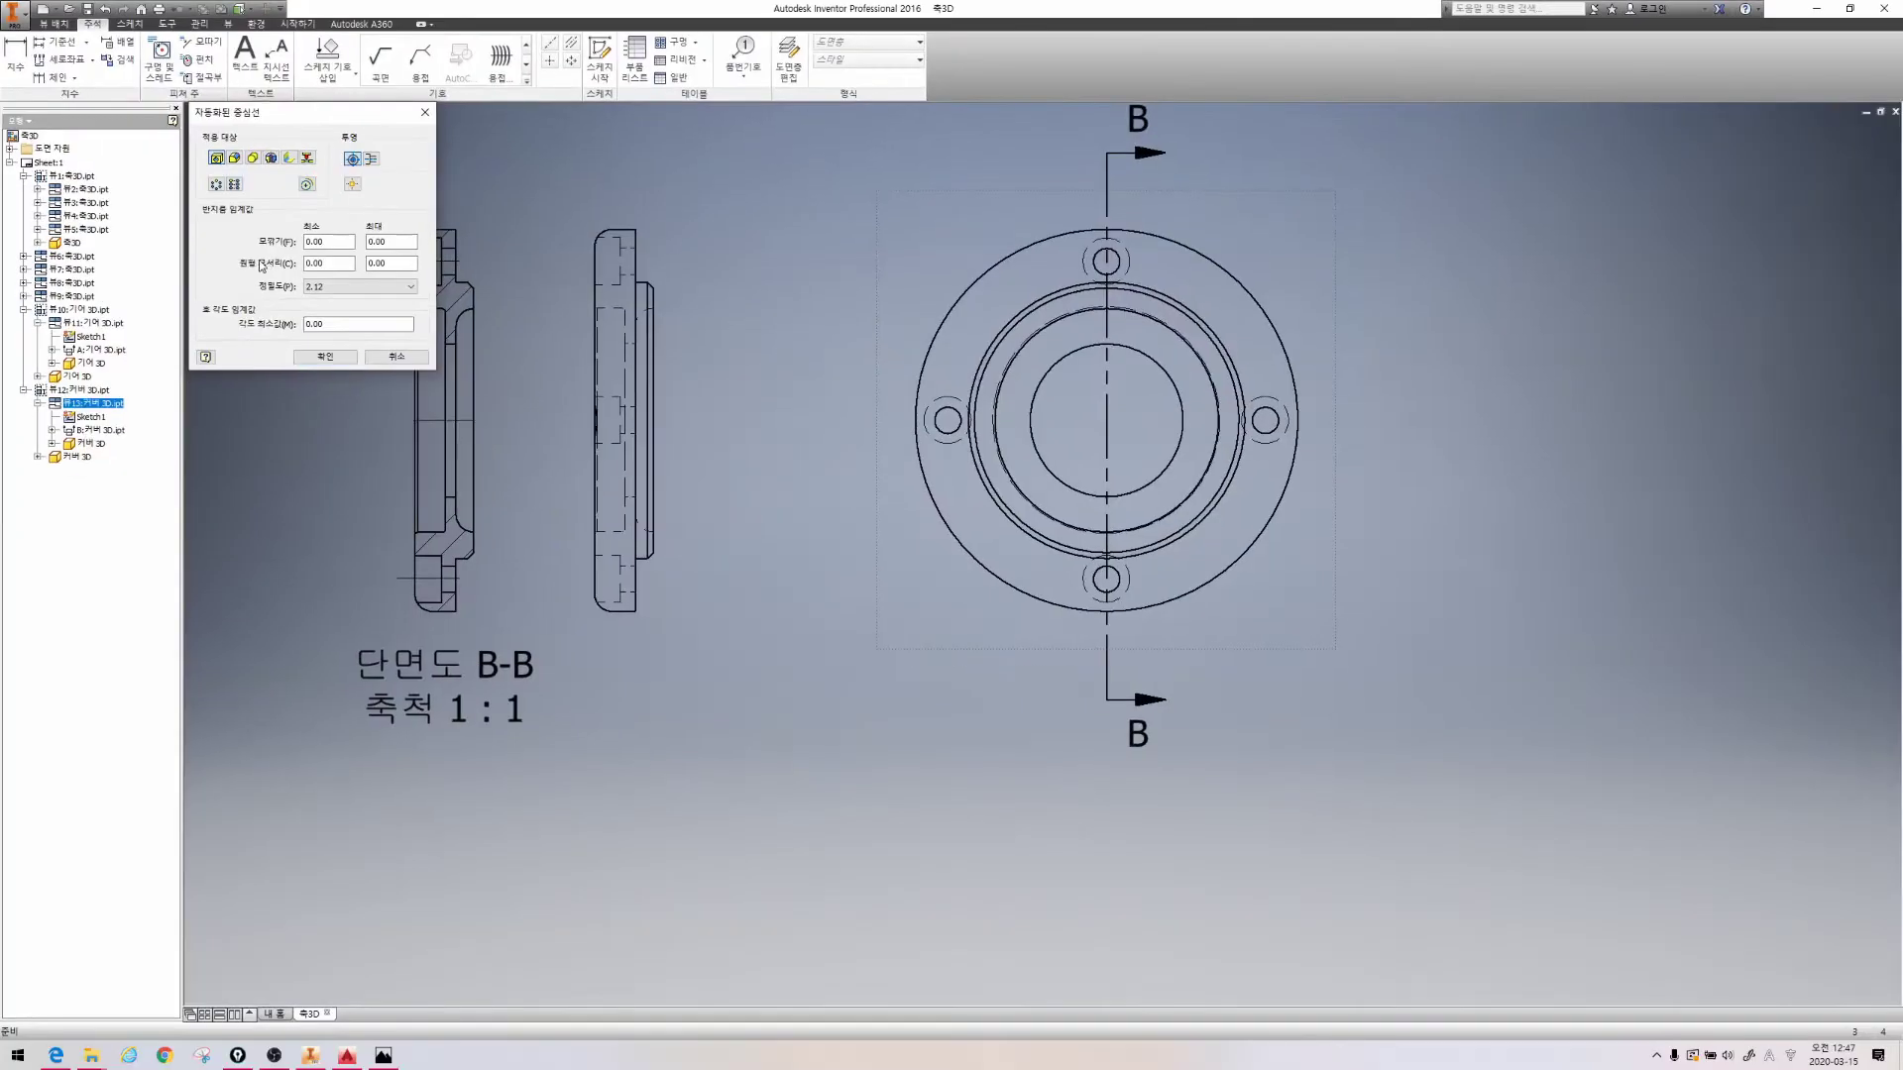
{"action": "key", "text": "Return"}
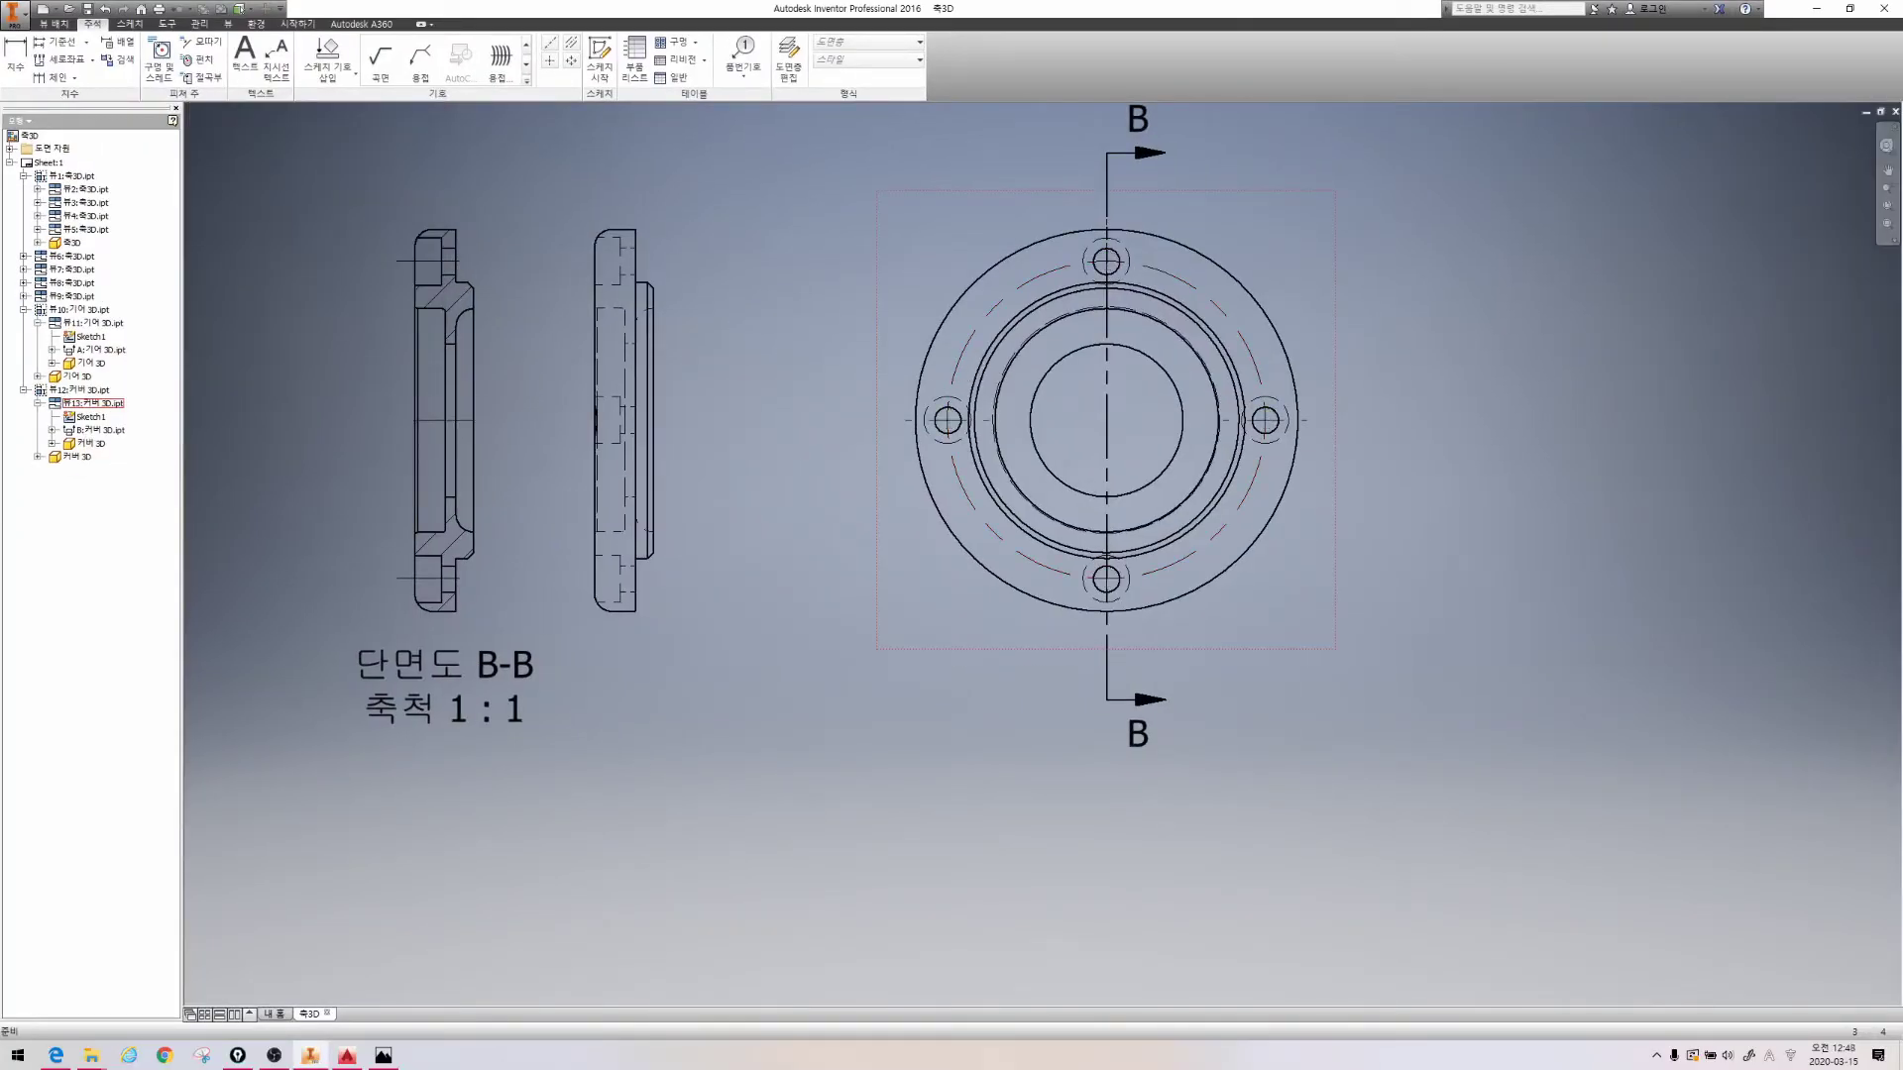
{"action": "mouse_move", "coordinate": [985, 348]}
{"action": "left_mouse_down"}
{"action": "mouse_move", "coordinate": [972, 327]}
{"action": "mouse_move", "coordinate": [1152, 288]}
{"action": "mouse_move", "coordinate": [1062, 556]}
{"action": "mouse_move", "coordinate": [1013, 318]}
{"action": "left_mouse_up"}
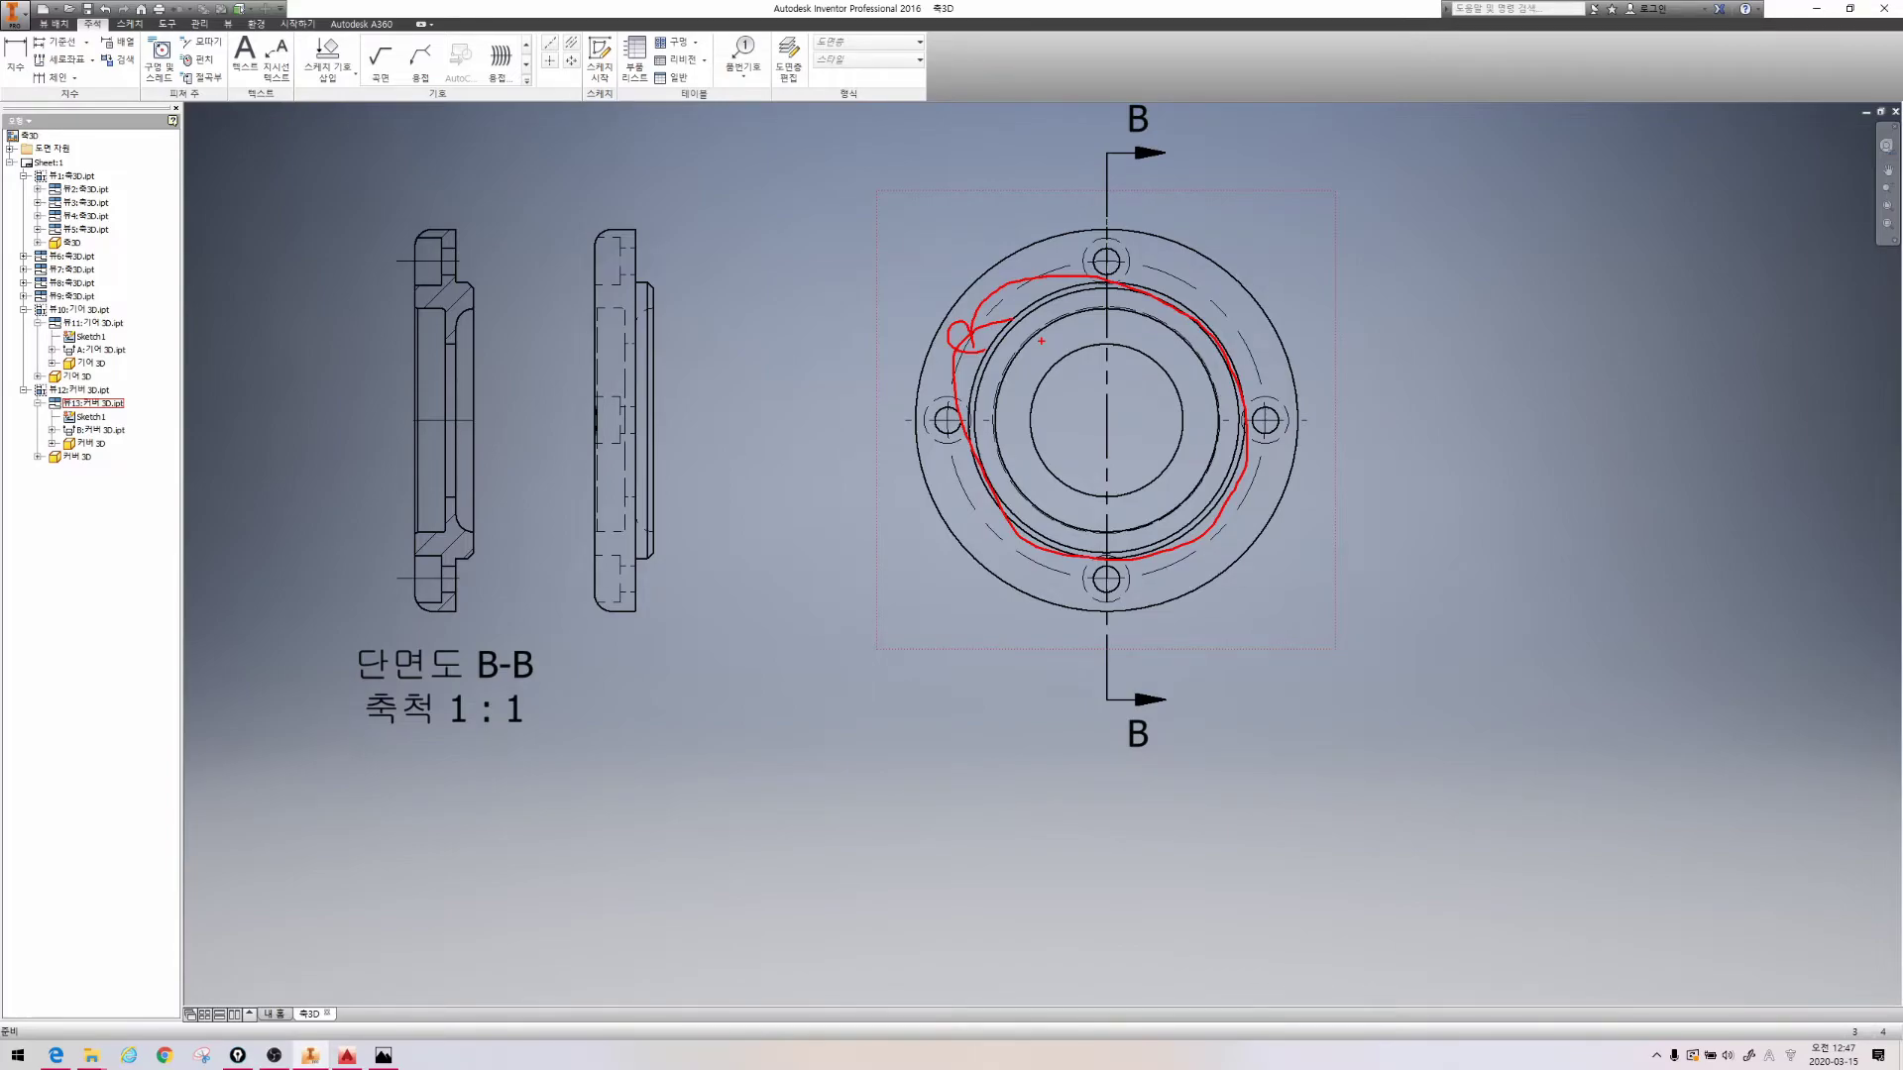
{"action": "key", "text": "Escape"}
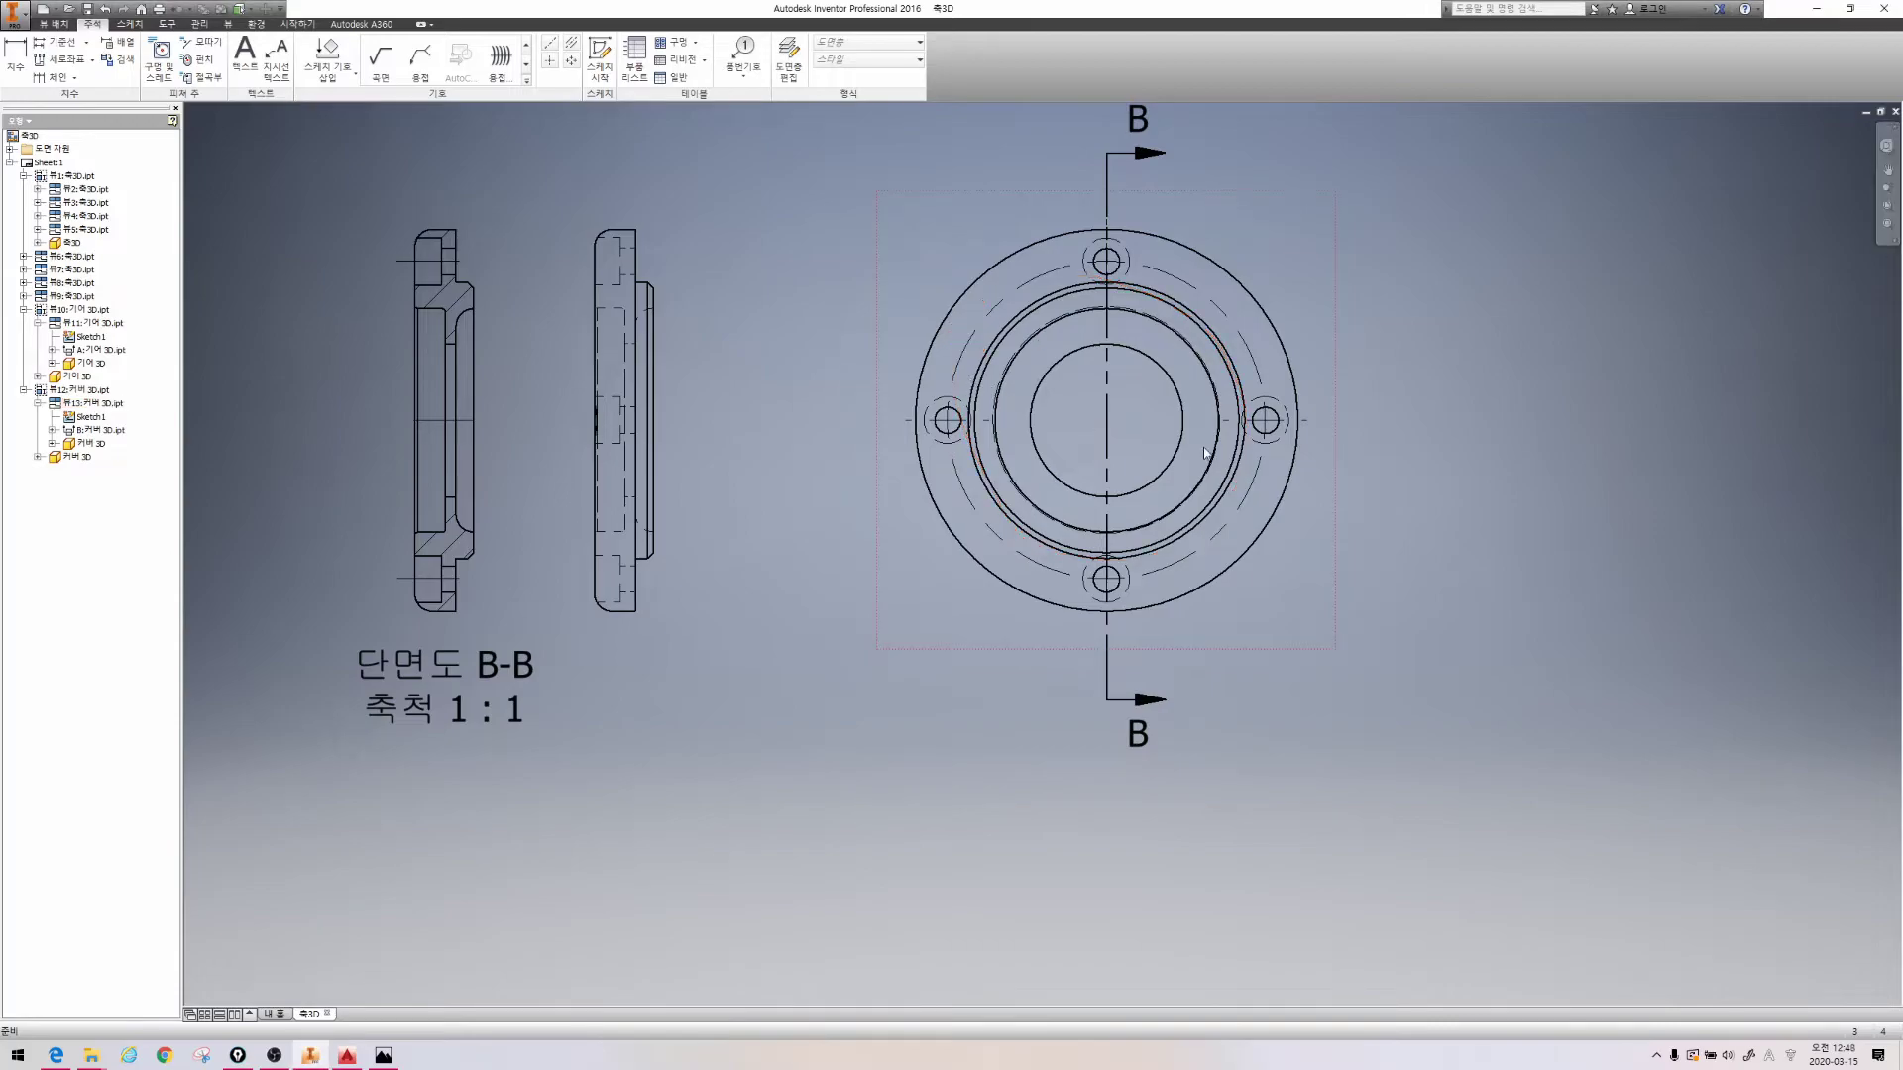
Start a 1:1 base view of the V벨트풀리 3D part and position it to the left of the gear views
{"action": "scroll", "coordinate": [1207, 445], "scroll_direction": "down", "scroll_amount": 8}
{"action": "middle_click_drag", "start_coordinate": [1207, 446], "coordinate": [1177, 475]}
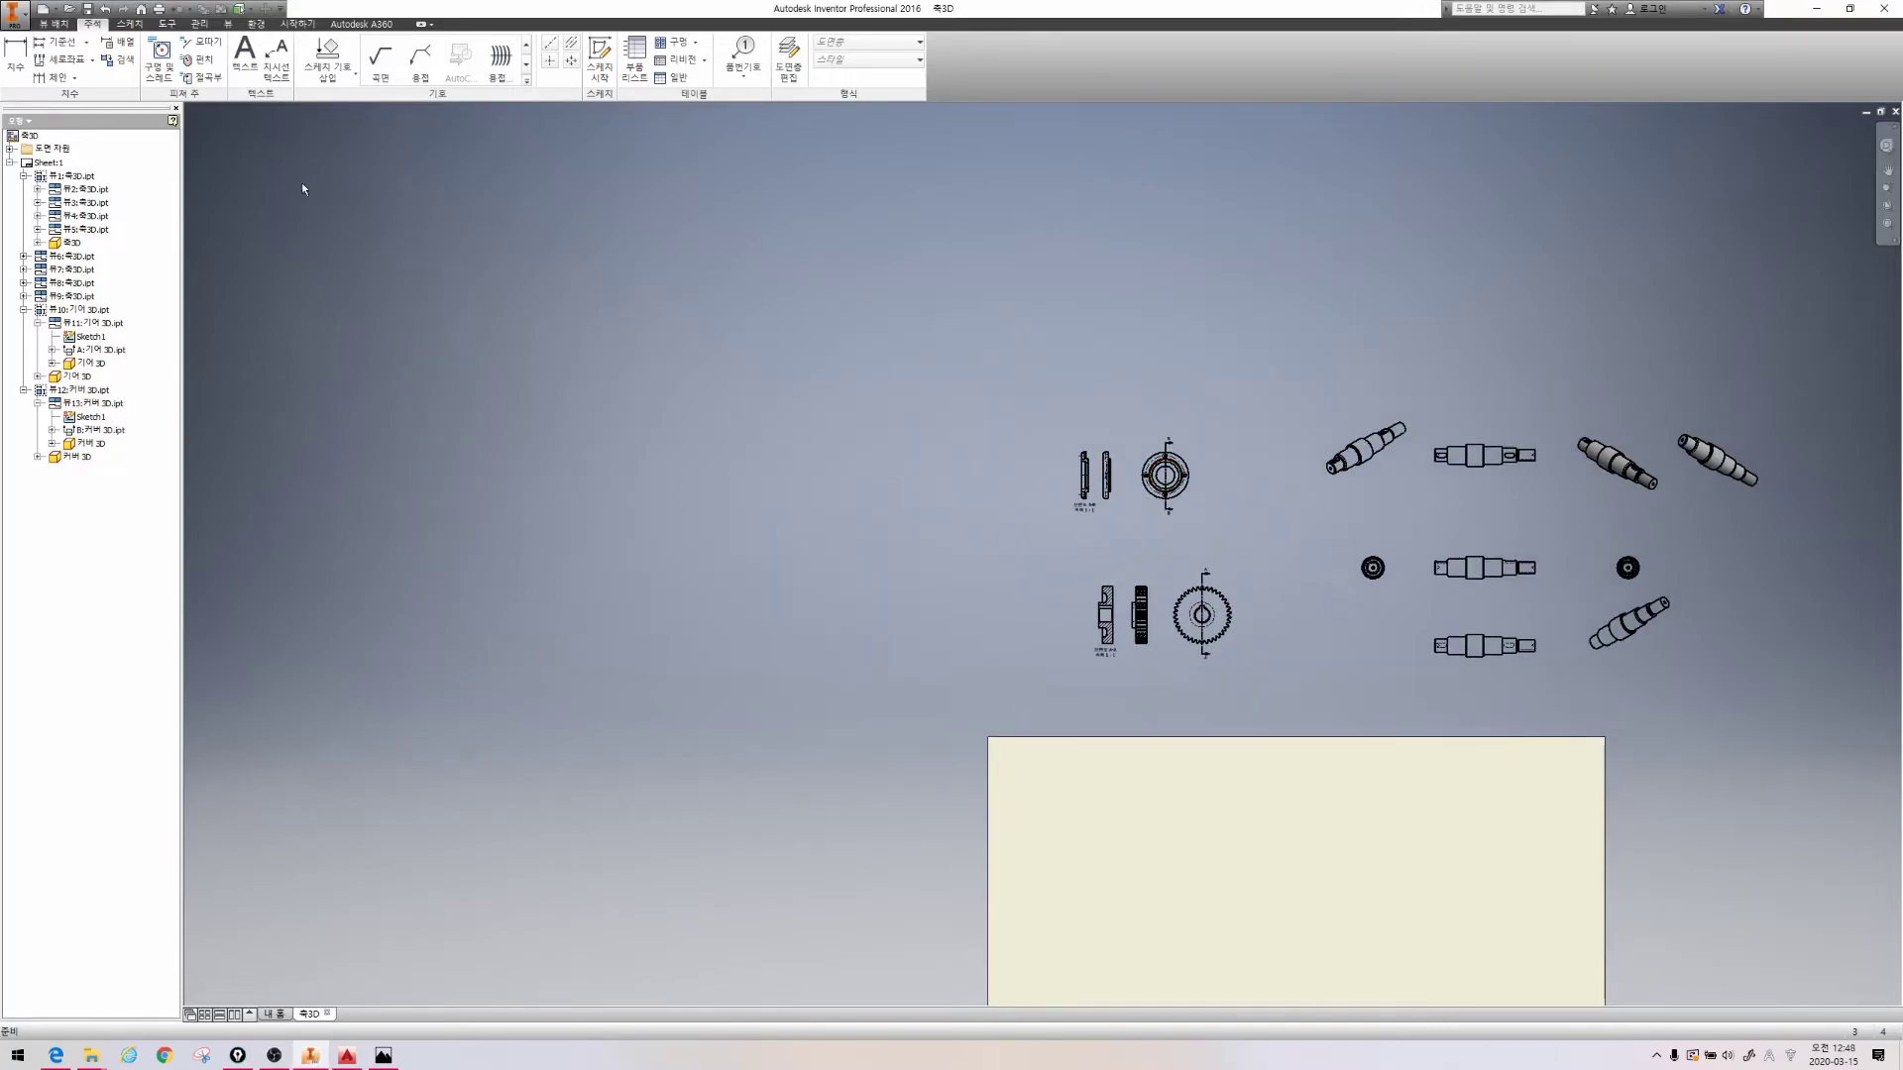
{"action": "left_click", "coordinate": [54, 24]}
{"action": "left_click", "coordinate": [16, 58]}
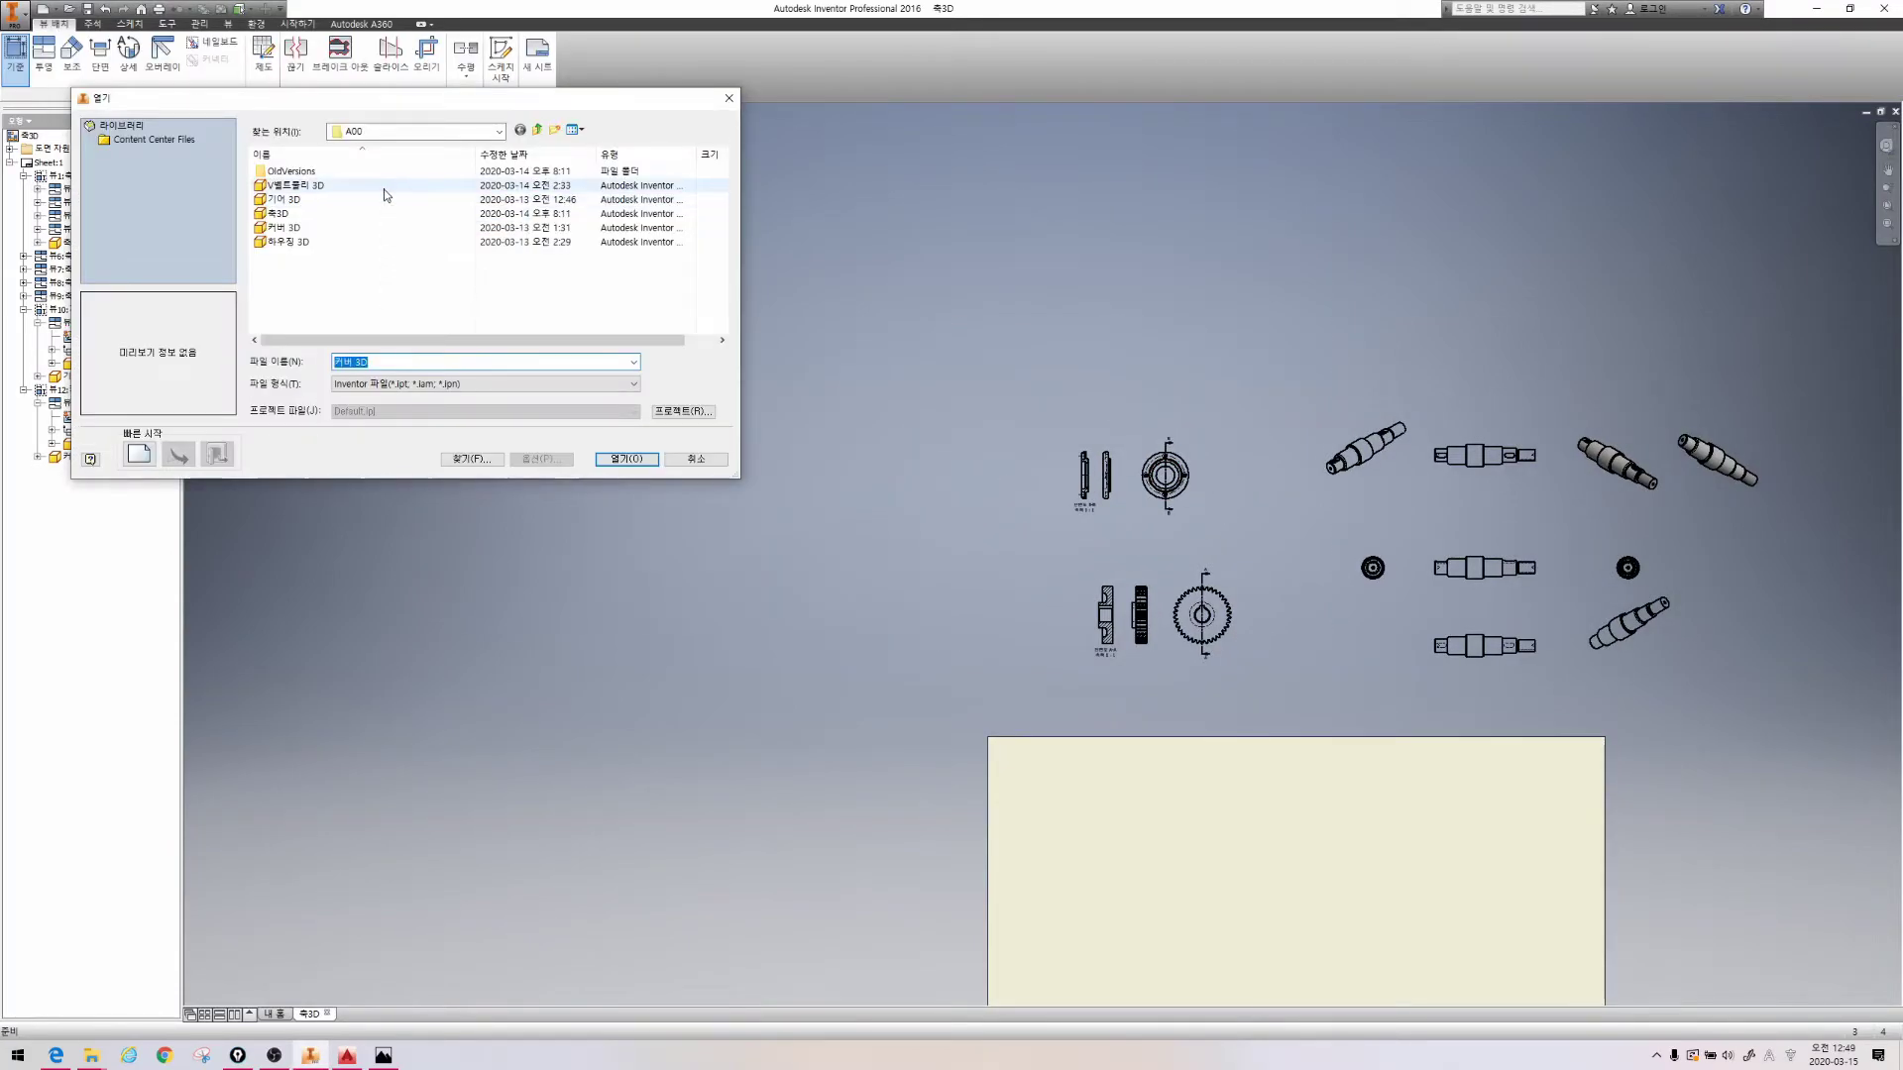
{"action": "double_click", "coordinate": [384, 186]}
{"action": "middle_click_drag", "start_coordinate": [1204, 691], "coordinate": [1169, 501]}
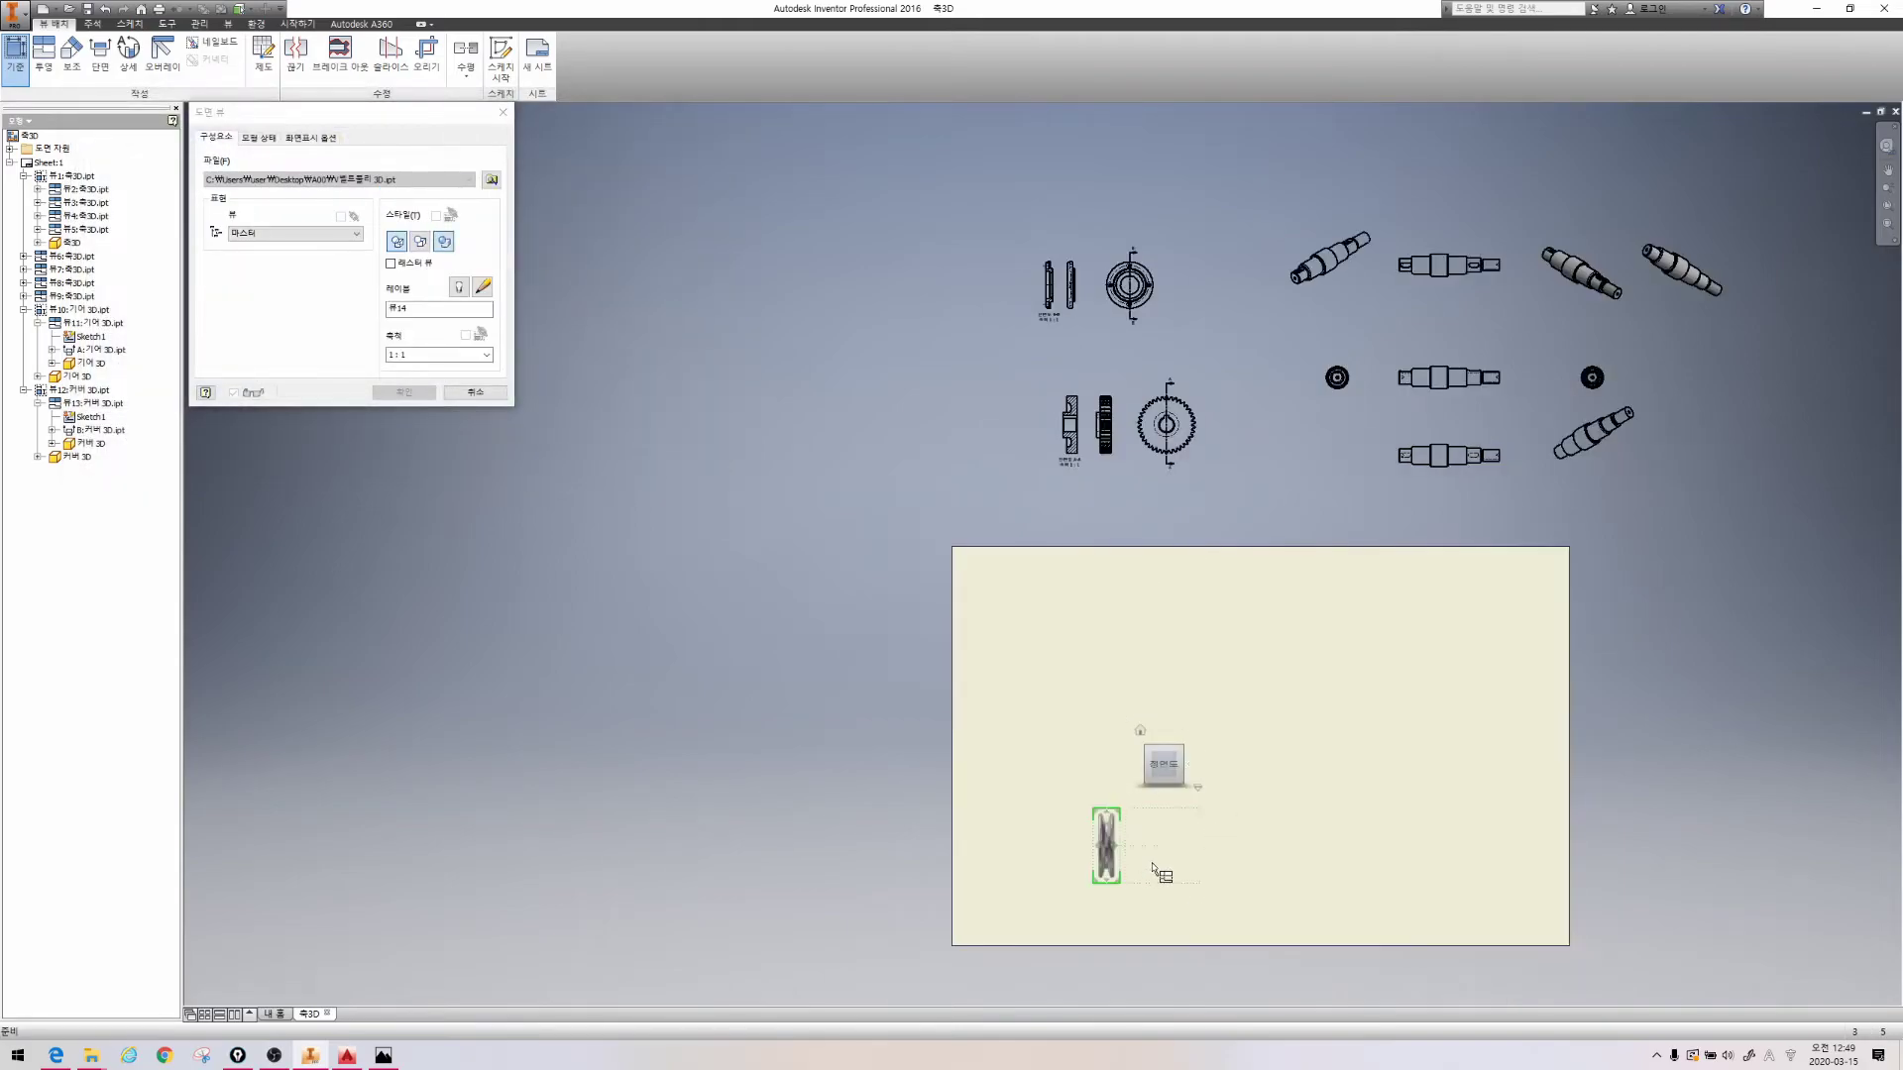
{"action": "left_click_drag", "start_coordinate": [1104, 841], "coordinate": [900, 438]}
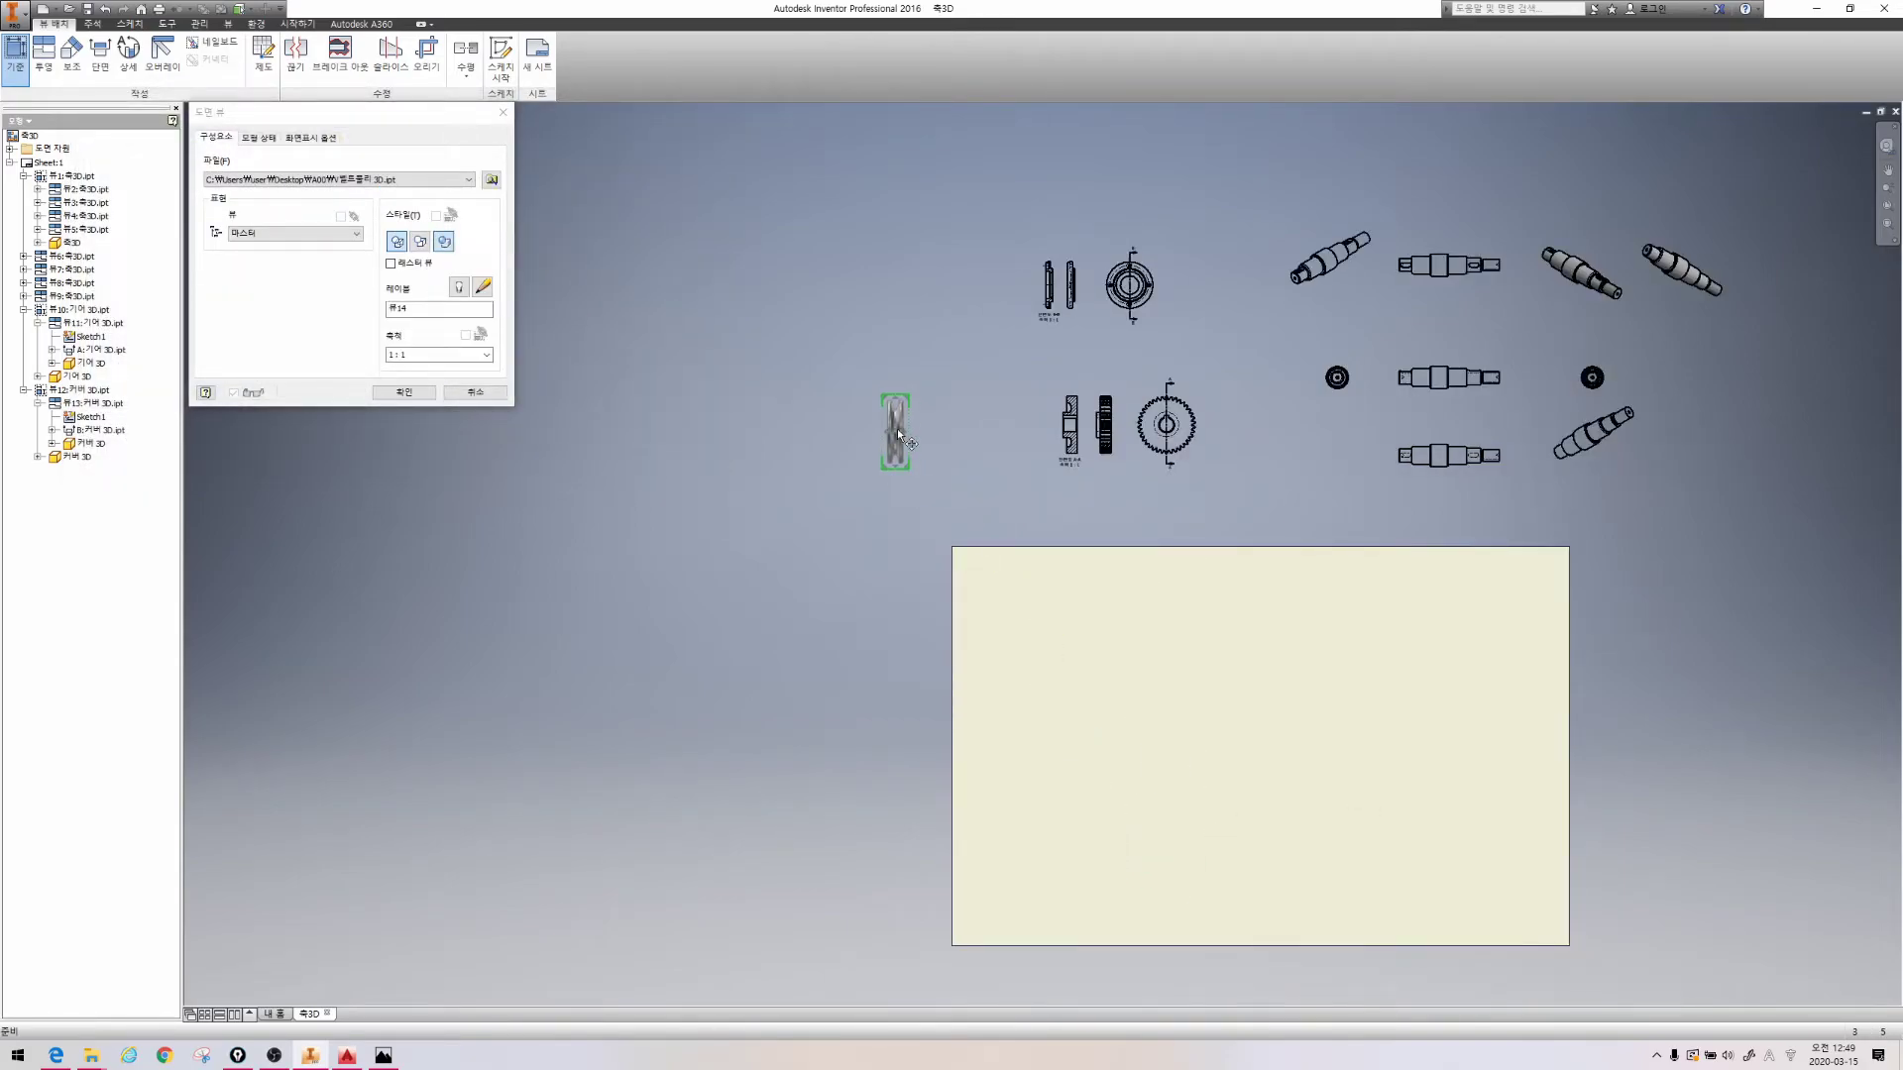
Project the pulley's round face view to the right of its base view and turn off shading, keeping hidden lines
{"action": "scroll", "coordinate": [898, 436], "scroll_direction": "up", "scroll_amount": 5}
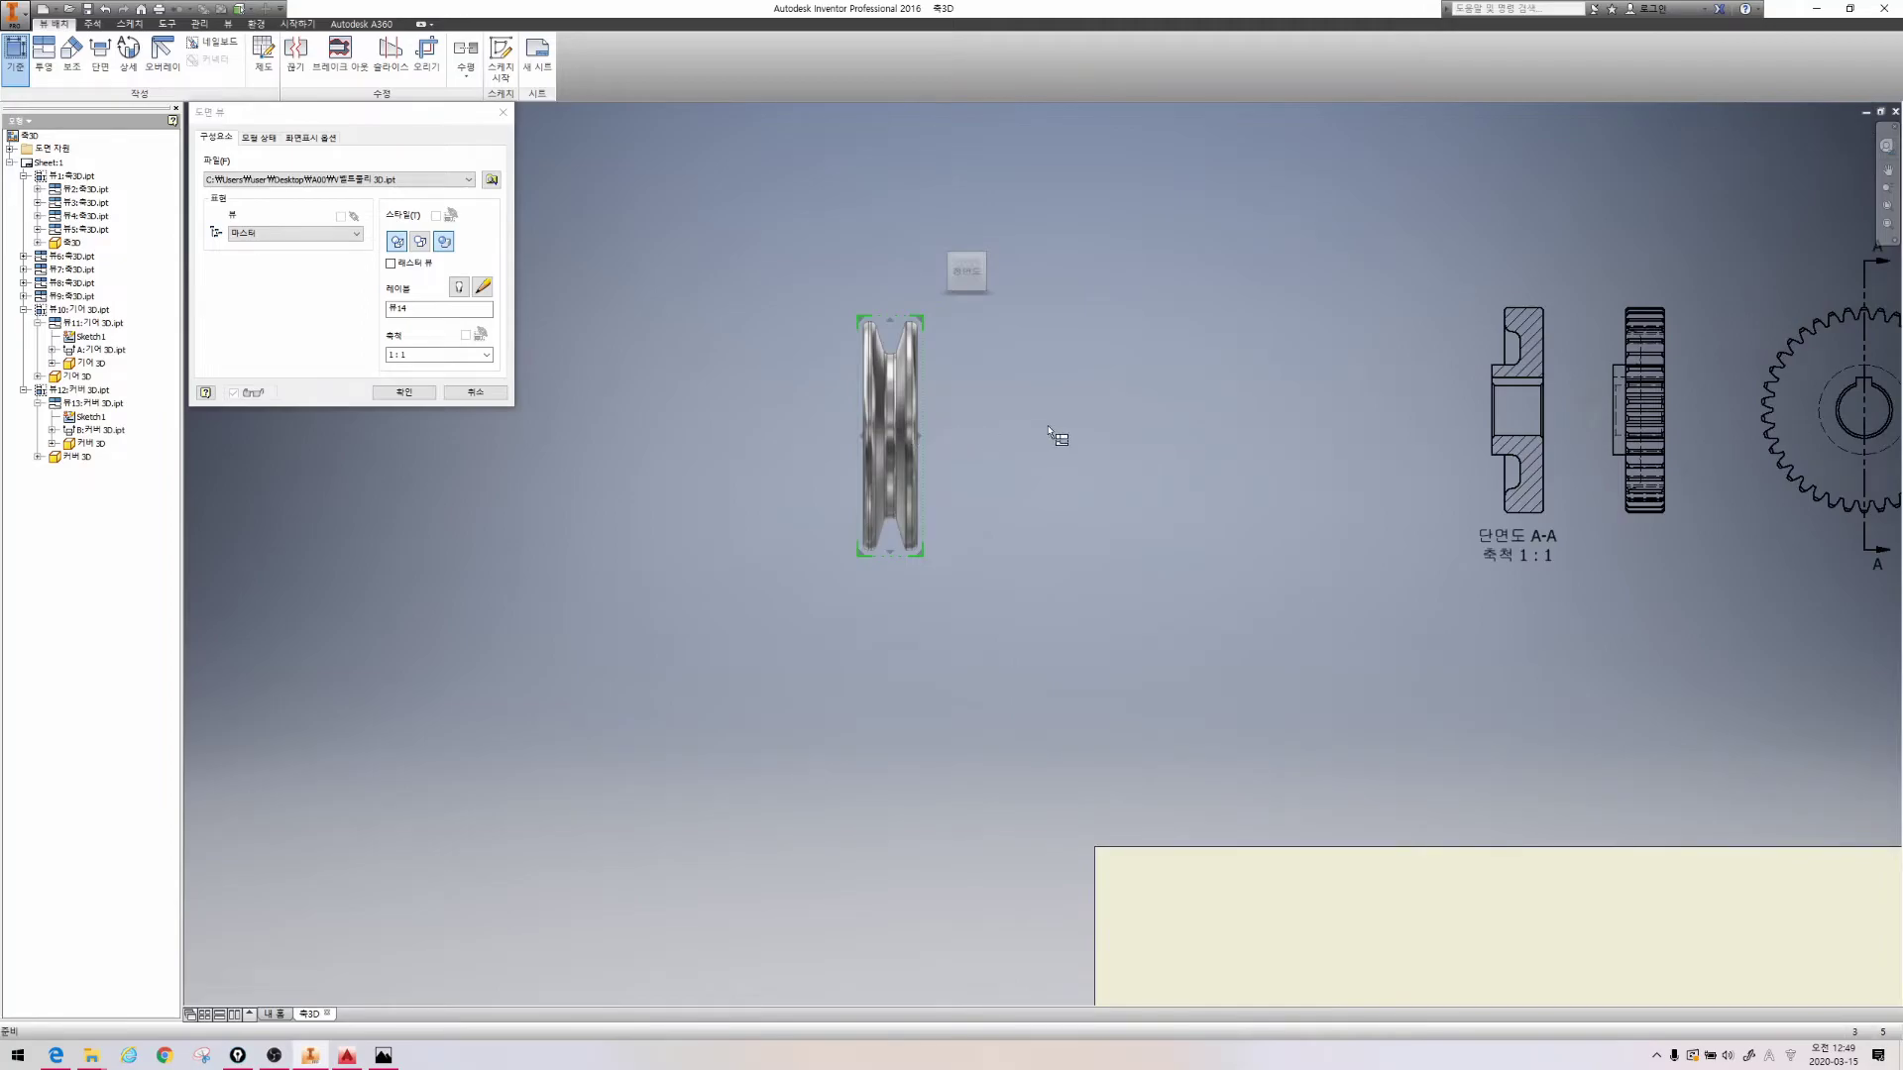
{"action": "middle_click_drag", "start_coordinate": [1084, 424], "coordinate": [1054, 510]}
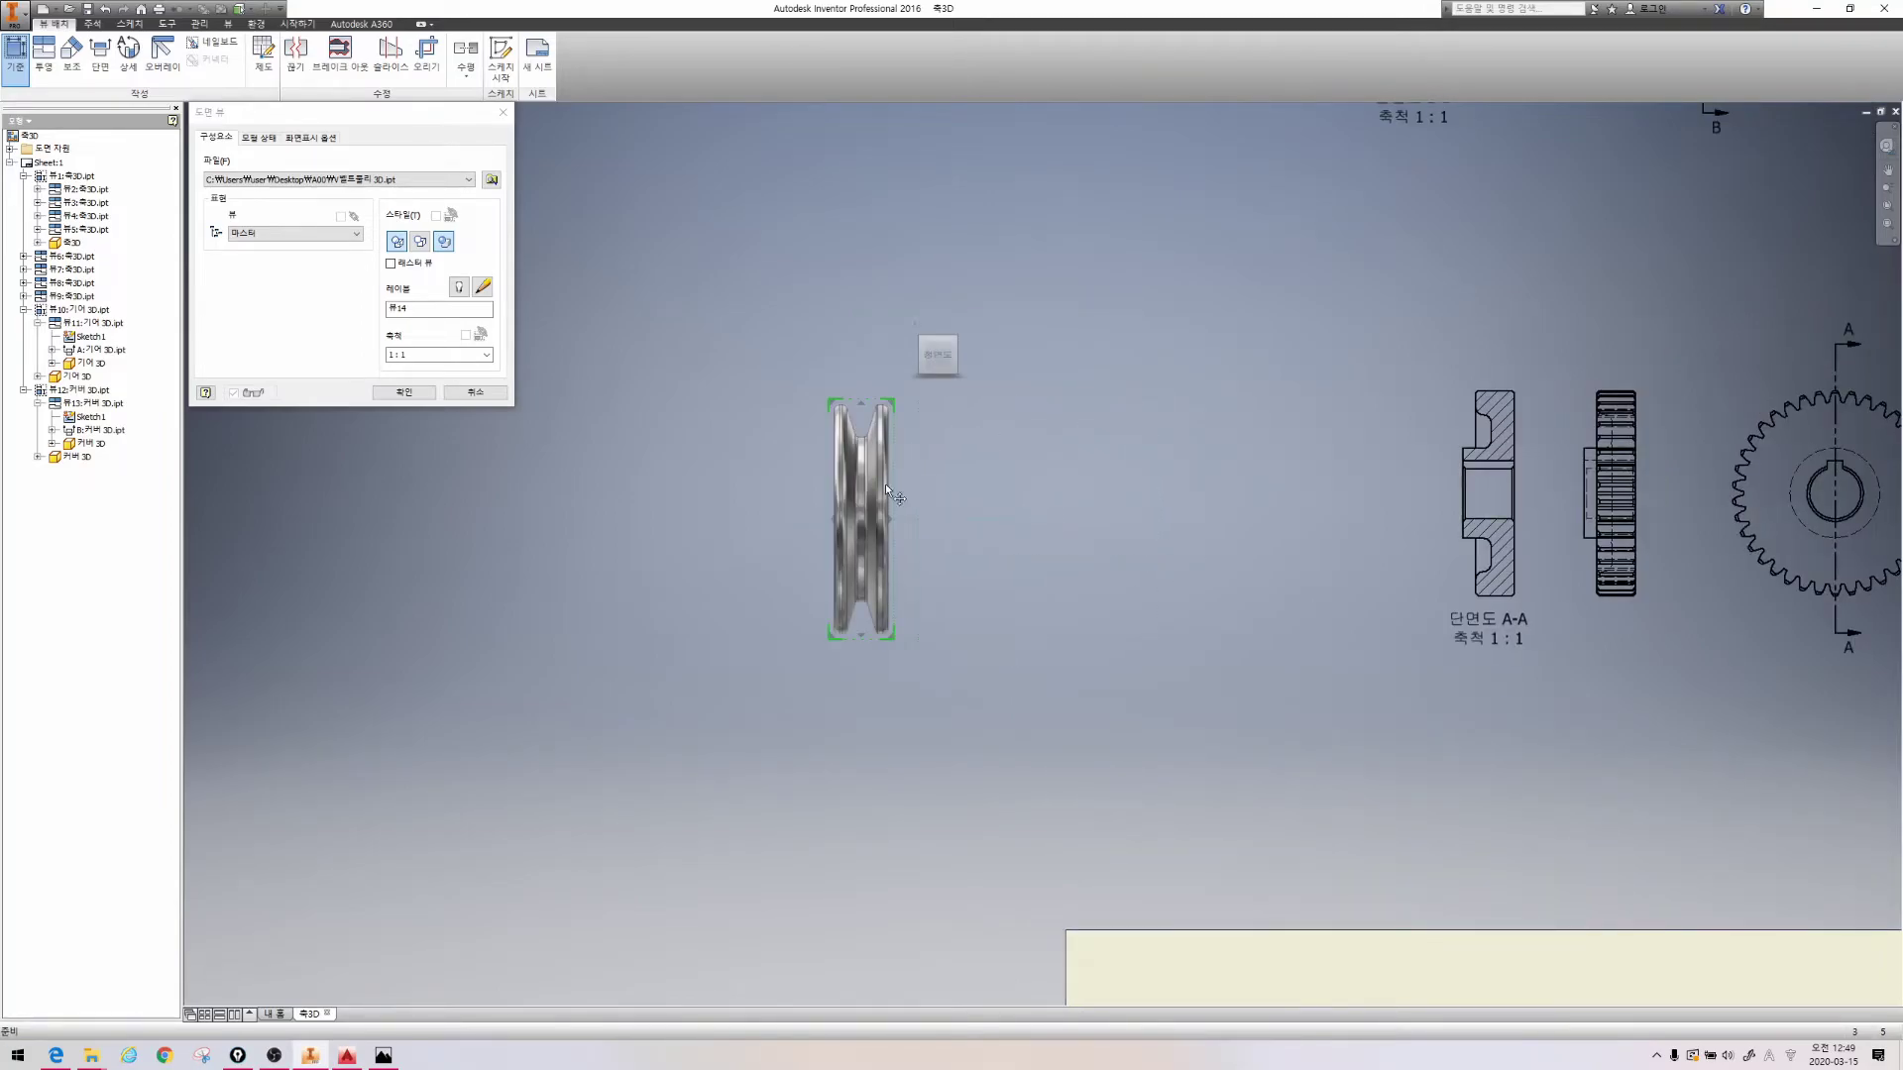
{"action": "scroll", "coordinate": [970, 477], "scroll_direction": "down", "scroll_amount": 3}
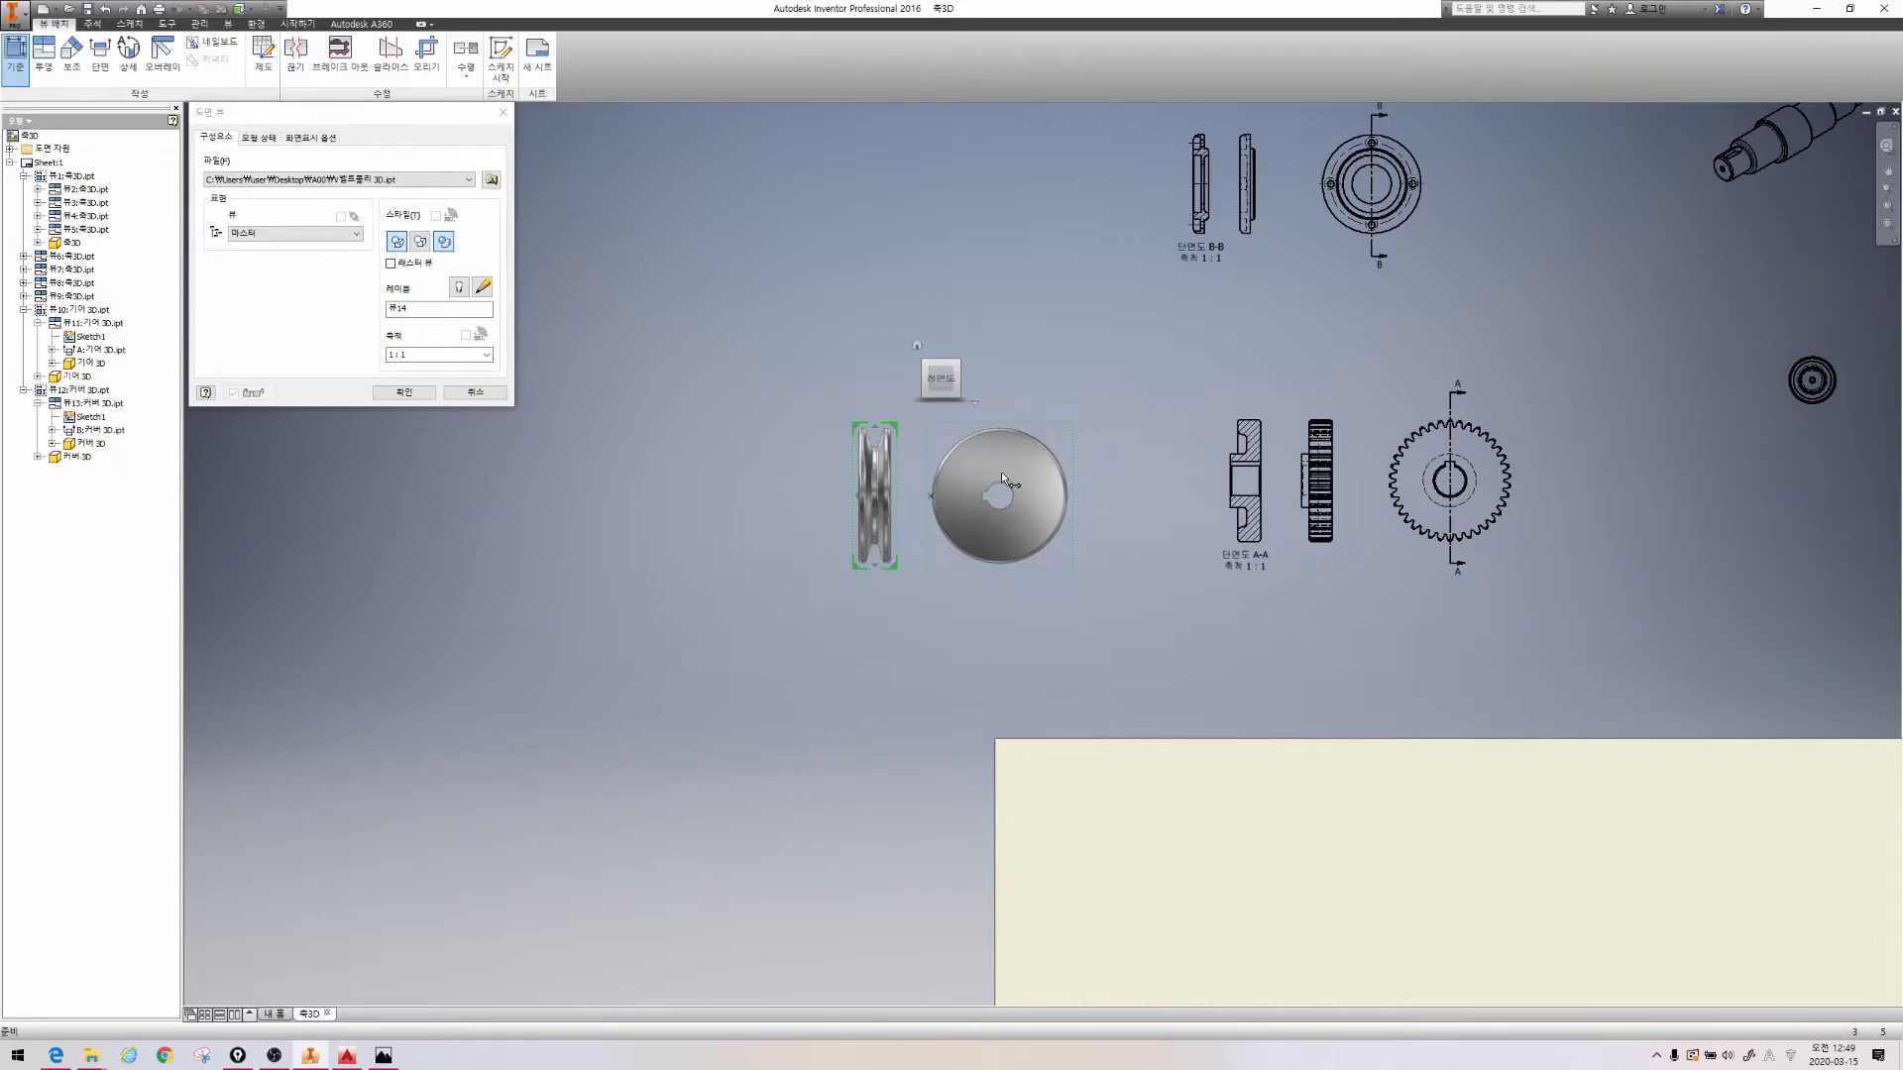
{"action": "right_click", "coordinate": [1002, 474]}
{"action": "left_click", "coordinate": [1068, 472]}
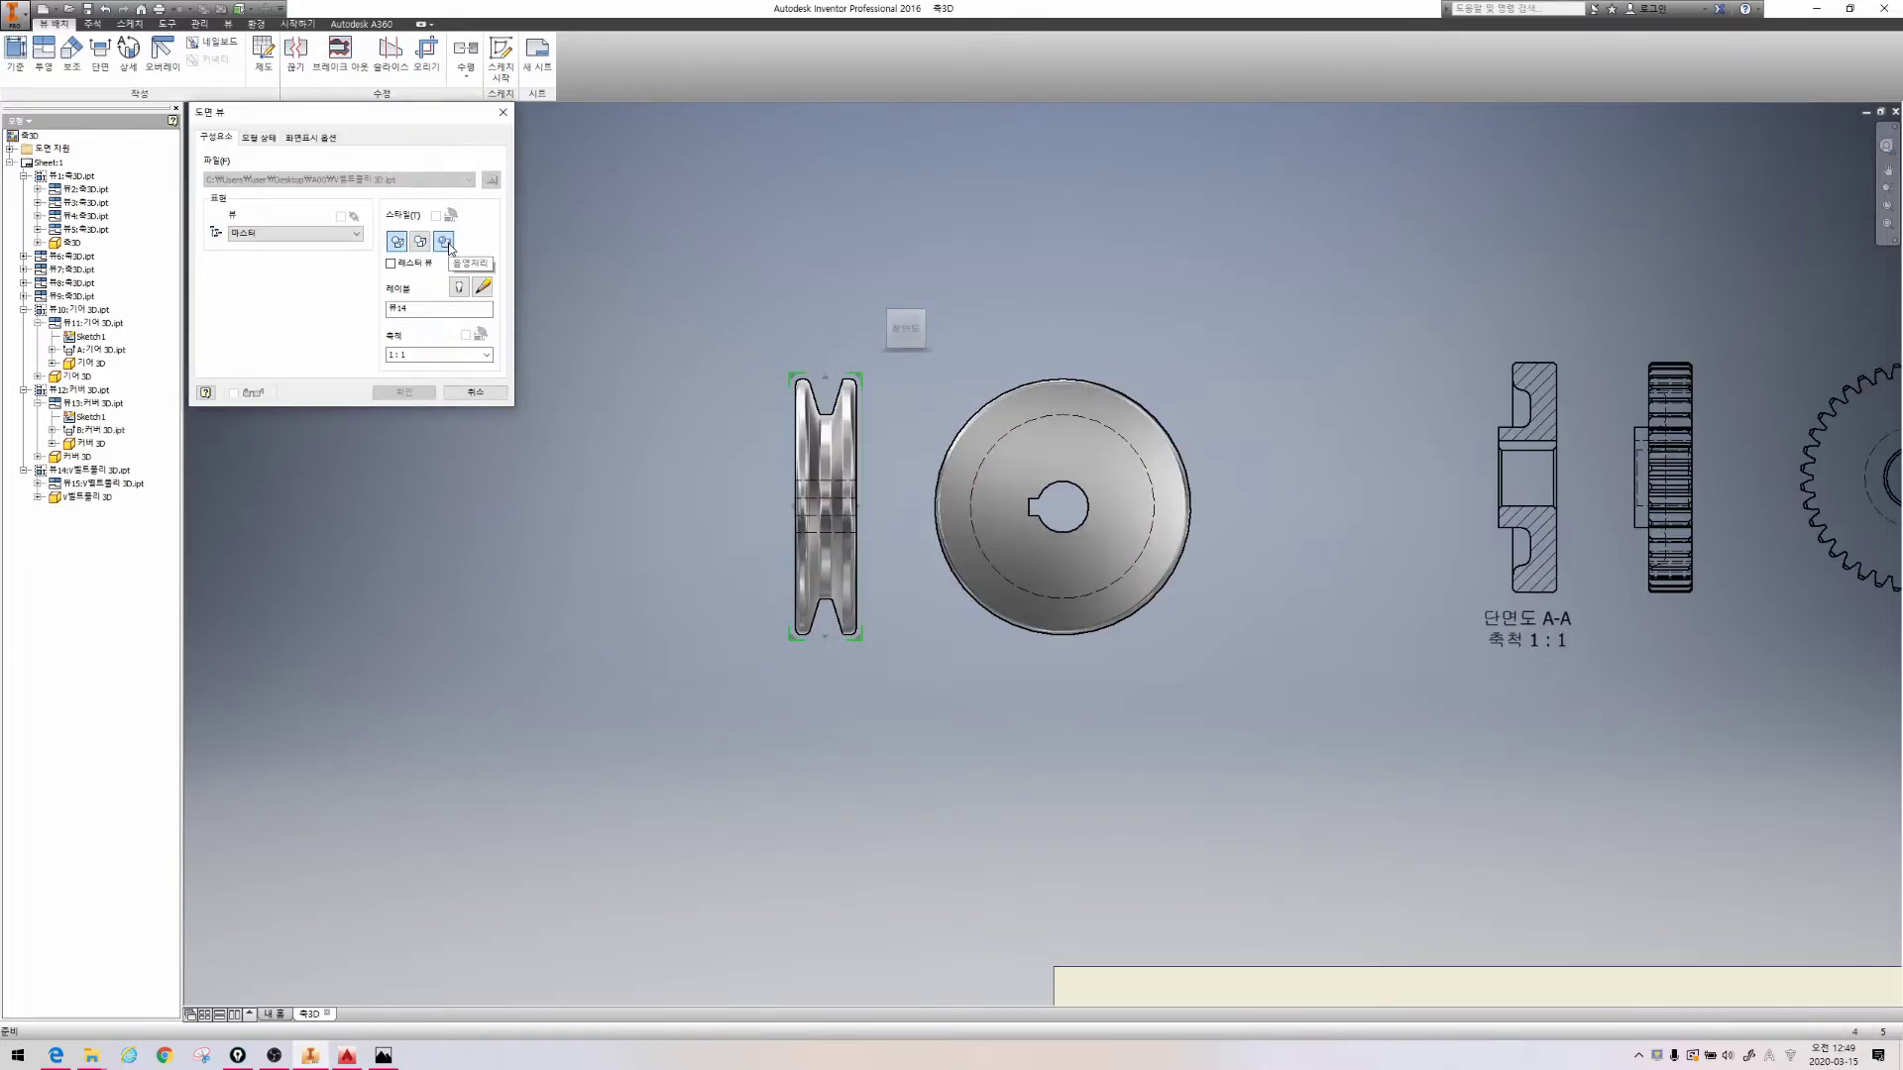
{"action": "left_click", "coordinate": [444, 244]}
{"action": "left_click", "coordinate": [419, 393]}
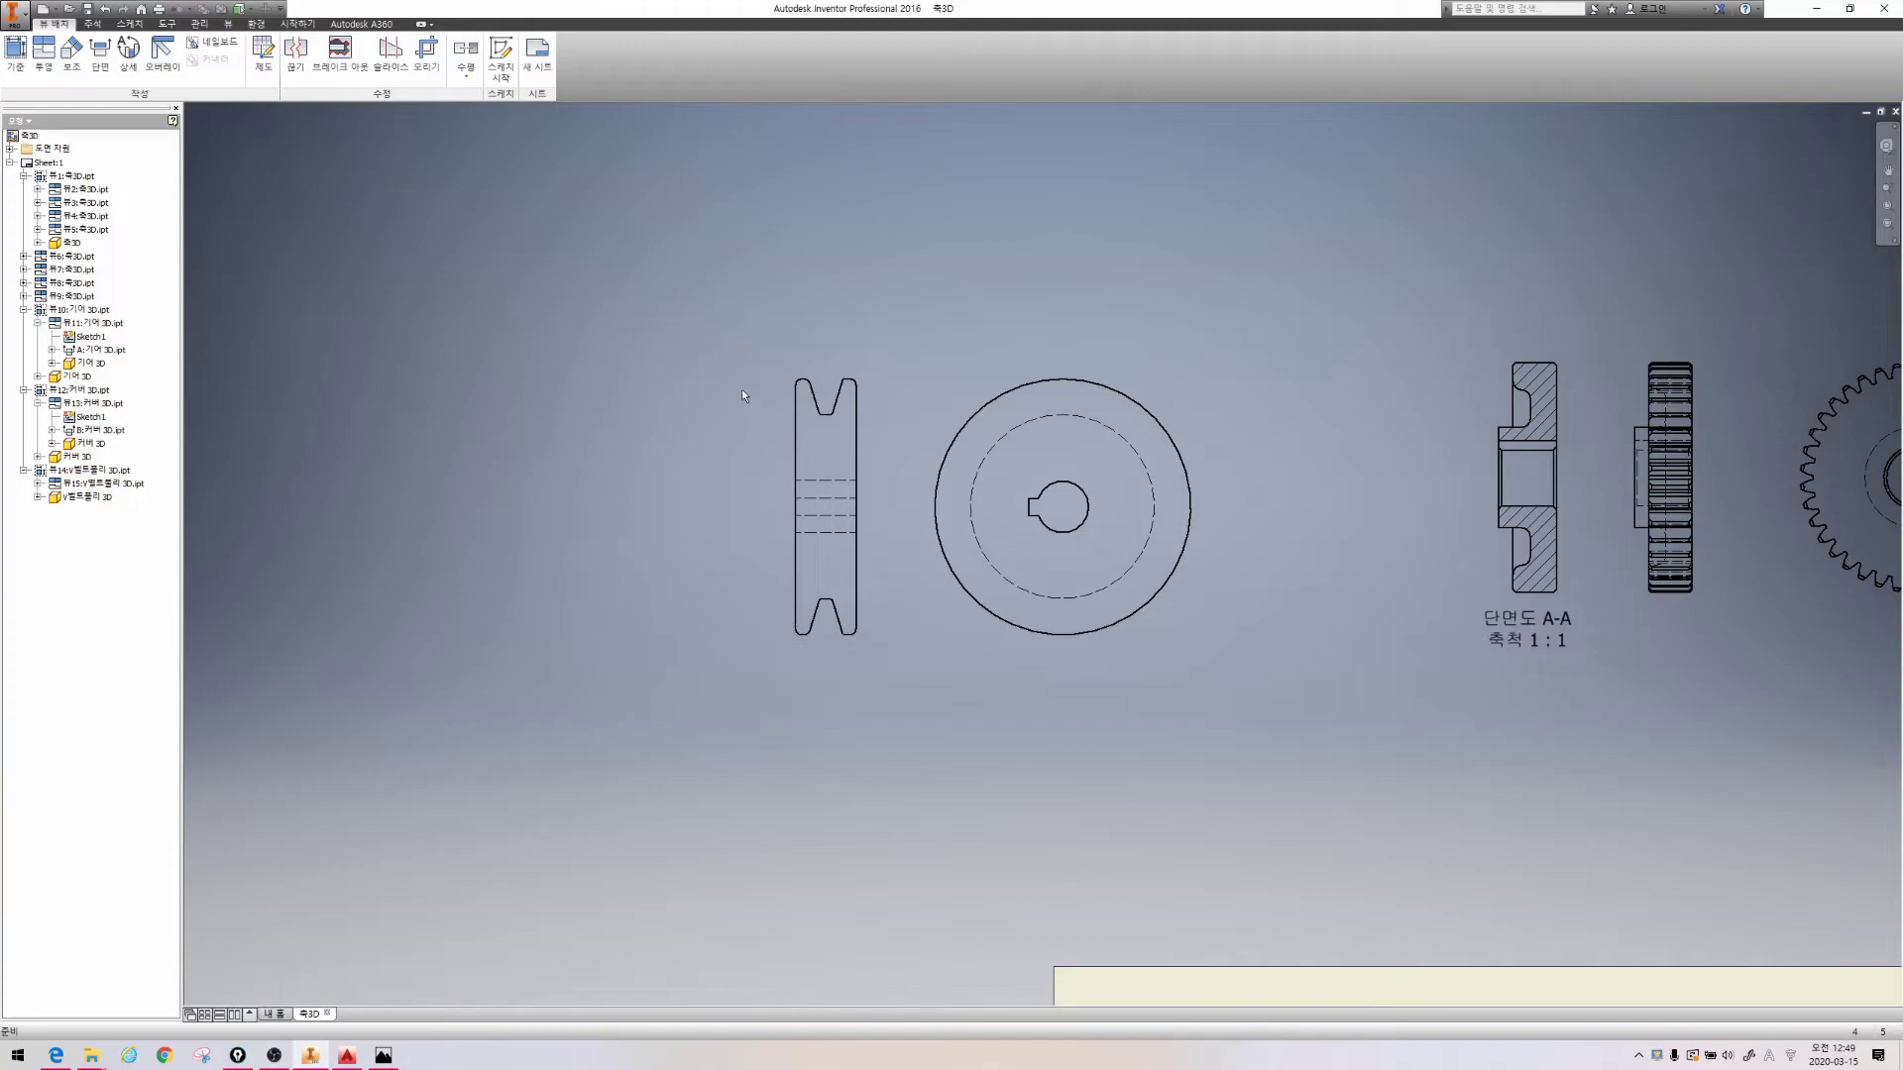
{"action": "left_click_drag", "start_coordinate": [754, 349], "coordinate": [863, 632]}
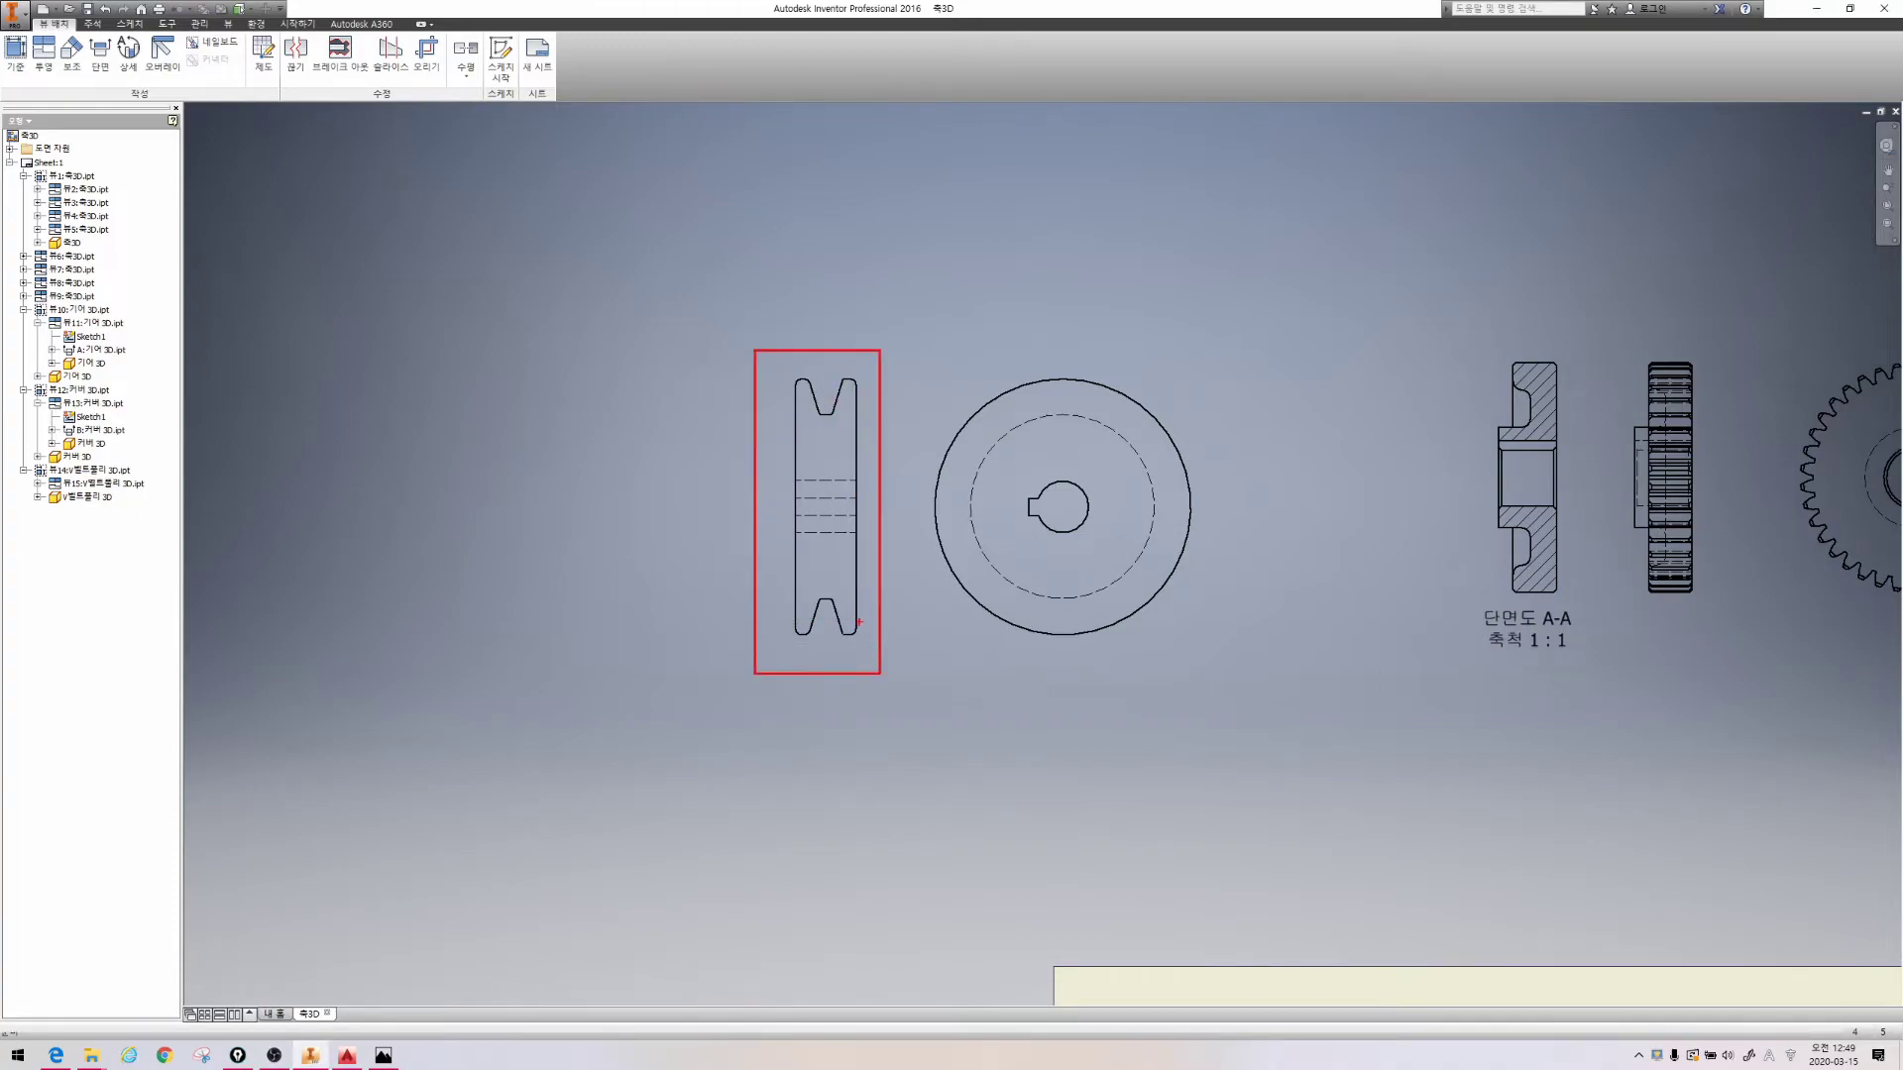
{"action": "mouse_move", "coordinate": [839, 560]}
{"action": "left_mouse_down"}
{"action": "mouse_move", "coordinate": [797, 541]}
{"action": "mouse_move", "coordinate": [827, 462]}
{"action": "mouse_move", "coordinate": [863, 523]}
{"action": "mouse_move", "coordinate": [840, 542]}
{"action": "left_mouse_up"}
{"action": "mouse_move", "coordinate": [1095, 538]}
{"action": "left_mouse_down"}
{"action": "mouse_move", "coordinate": [1011, 526]}
{"action": "mouse_move", "coordinate": [1100, 484]}
{"action": "mouse_move", "coordinate": [1095, 539]}
{"action": "left_mouse_up"}
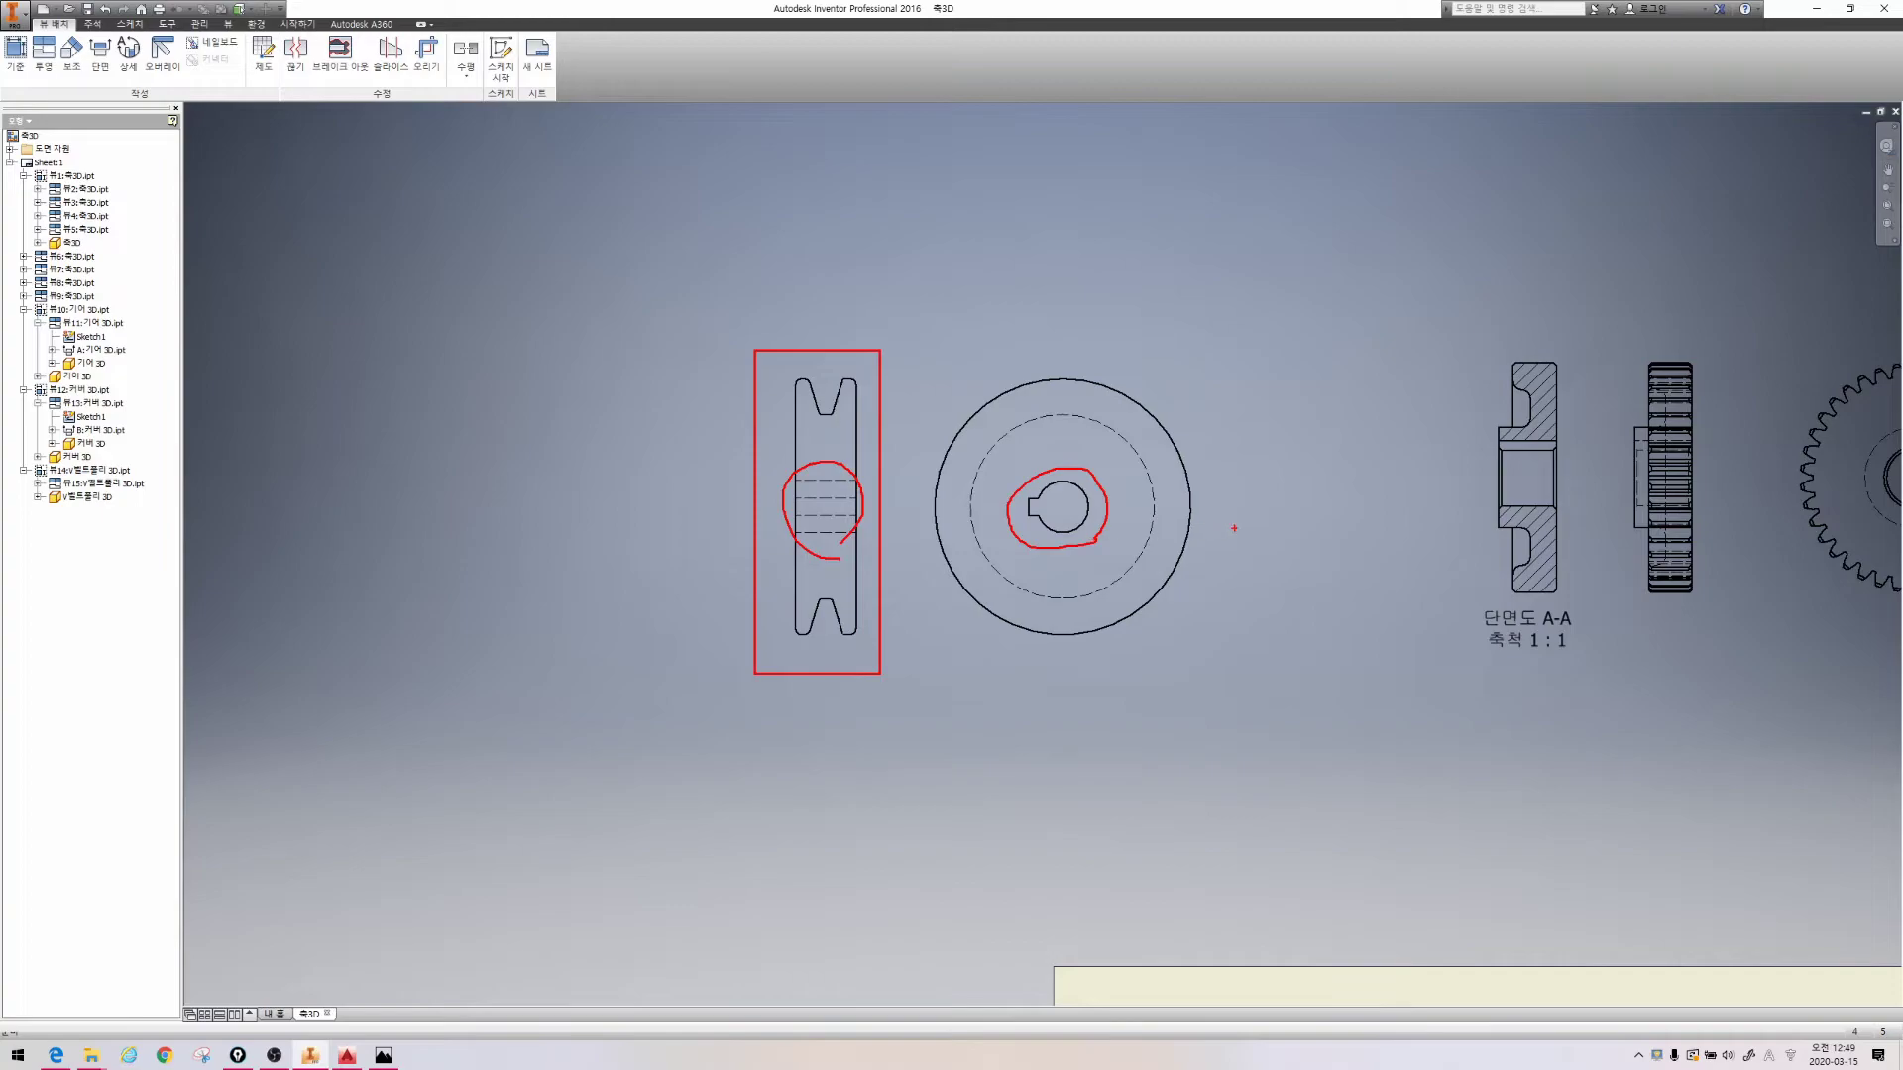
{"action": "mouse_move", "coordinate": [1252, 530]}
{"action": "left_mouse_down"}
{"action": "mouse_move", "coordinate": [1251, 480]}
{"action": "mouse_move", "coordinate": [1300, 455]}
{"action": "mouse_move", "coordinate": [1323, 480]}
{"action": "mouse_move", "coordinate": [1255, 529]}
{"action": "left_mouse_up"}
{"action": "left_click_drag", "start_coordinate": [842, 419], "coordinate": [852, 409]}
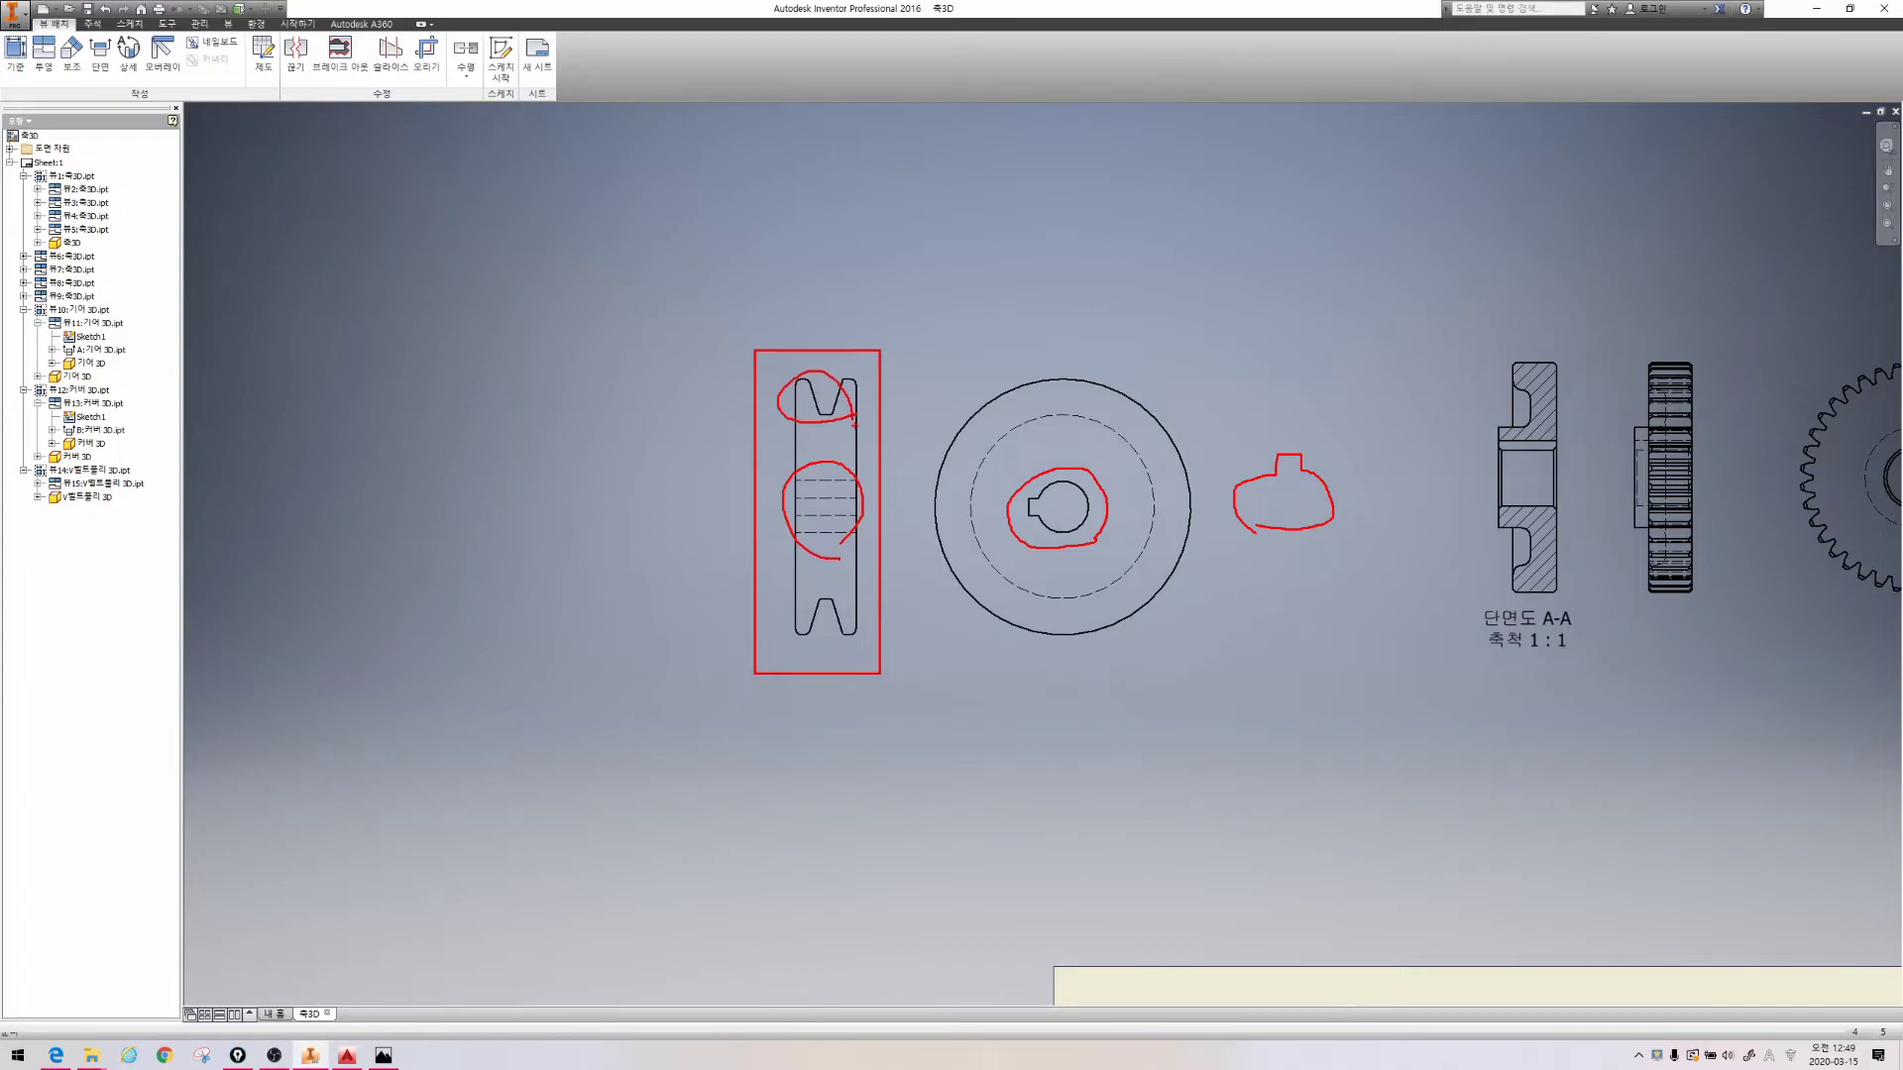
{"action": "left_click_drag", "start_coordinate": [871, 410], "coordinate": [966, 406]}
{"action": "key", "text": "Escape"}
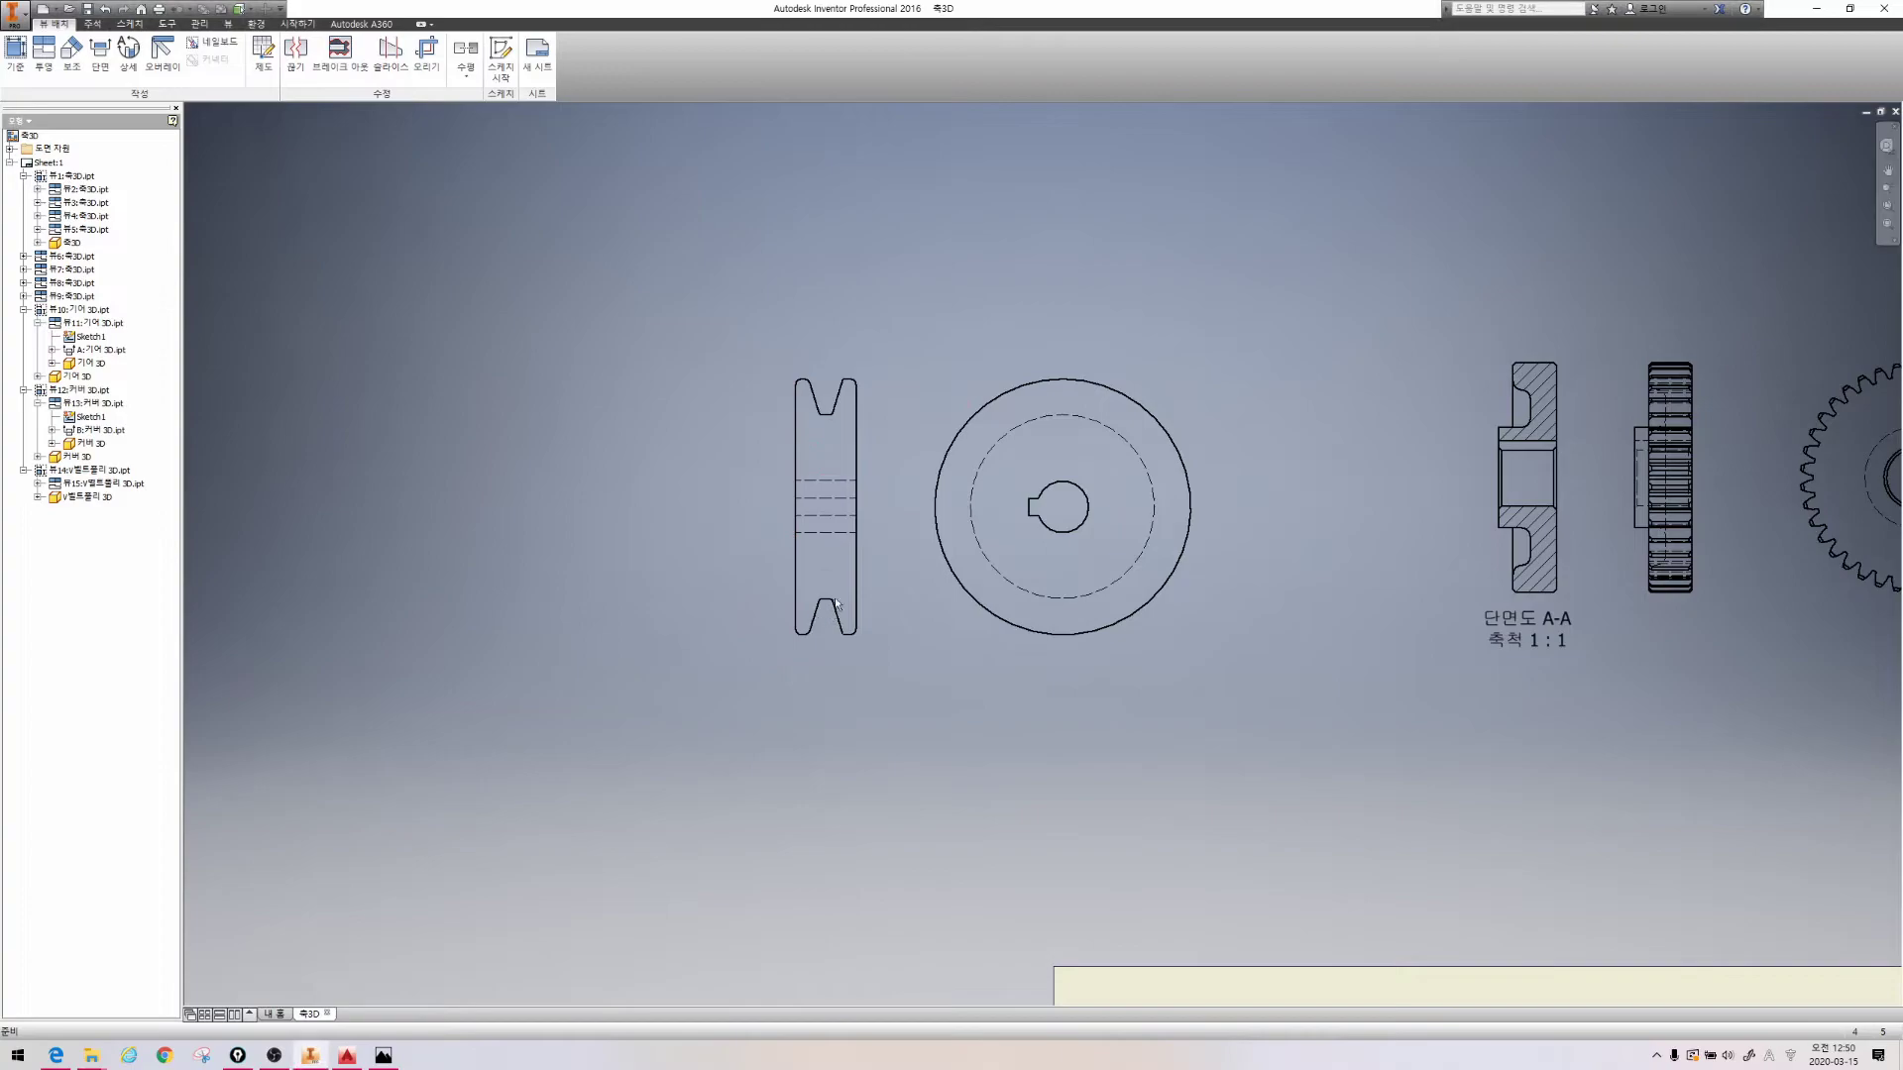
Rotate the pulley's round face view by aligning a keyway edge horizontally, so that the keyway points upward
{"action": "left_click", "coordinate": [1058, 368]}
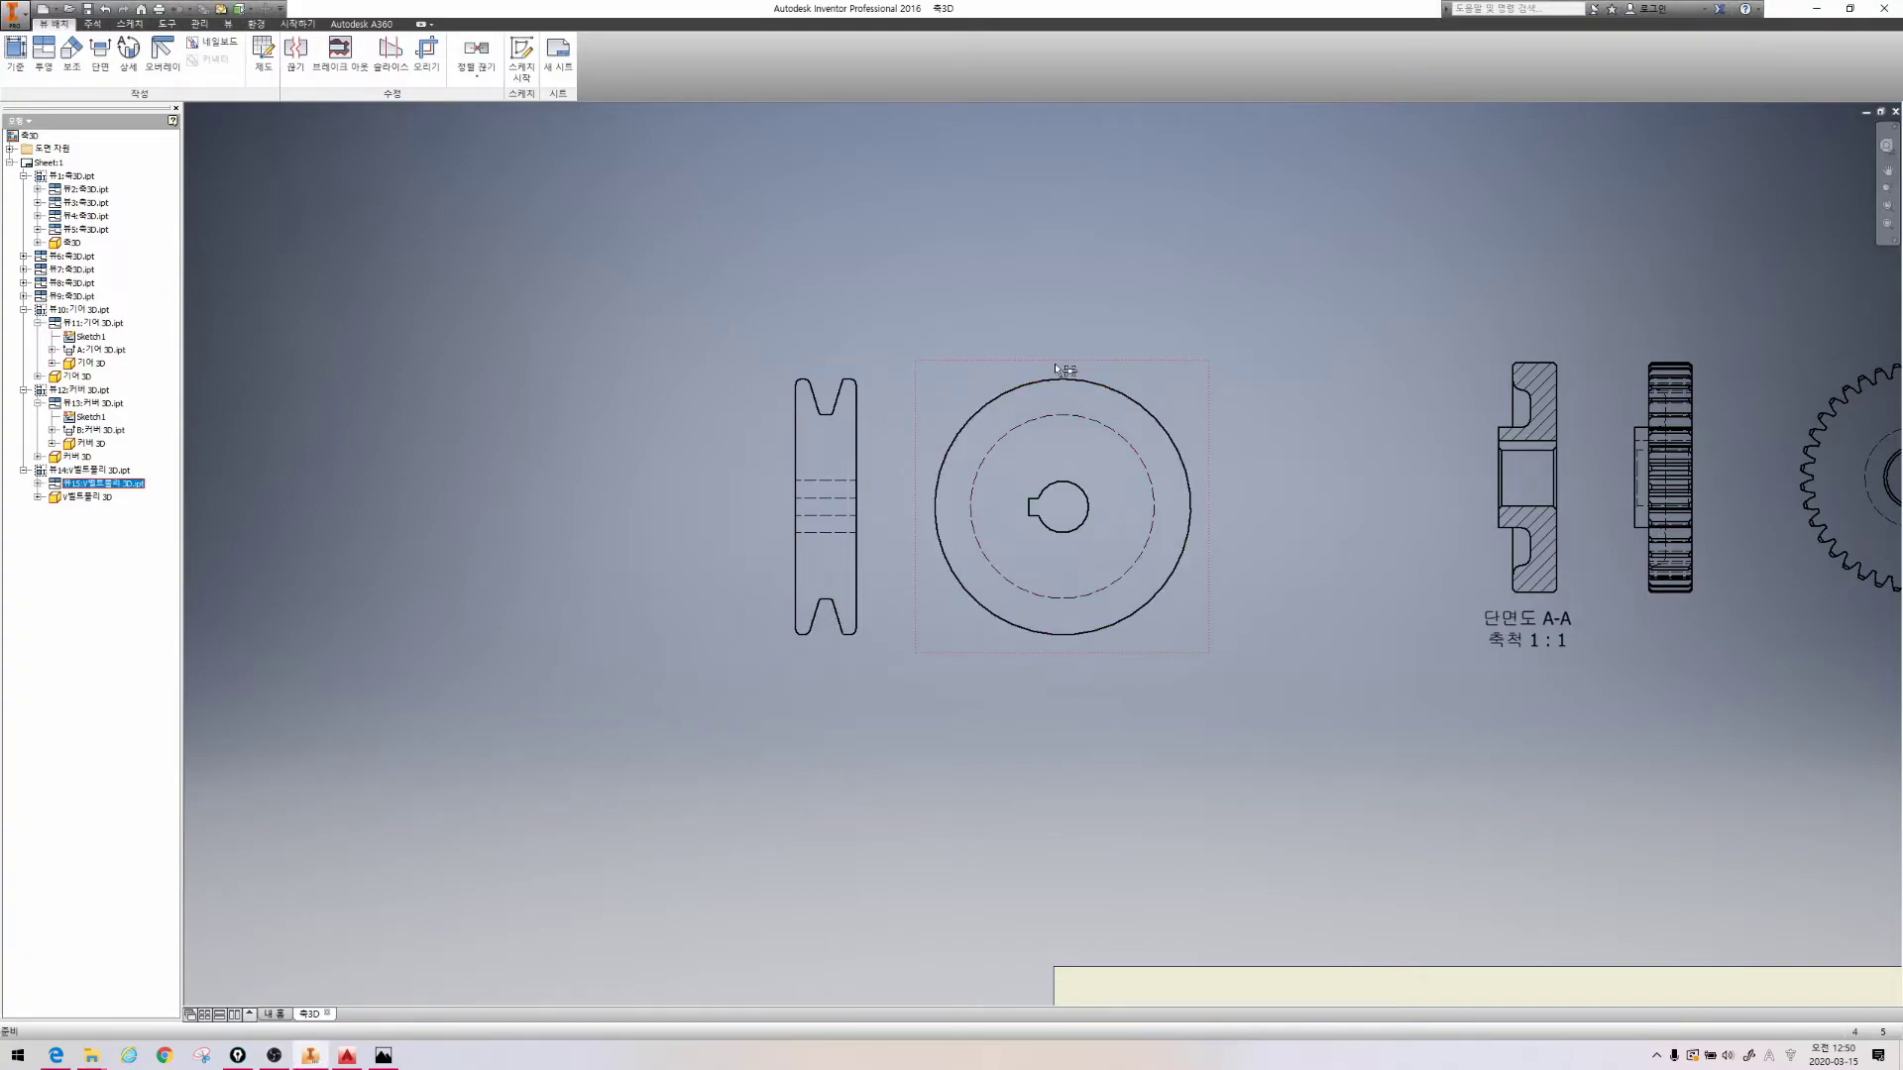
{"action": "right_click", "coordinate": [1128, 366]}
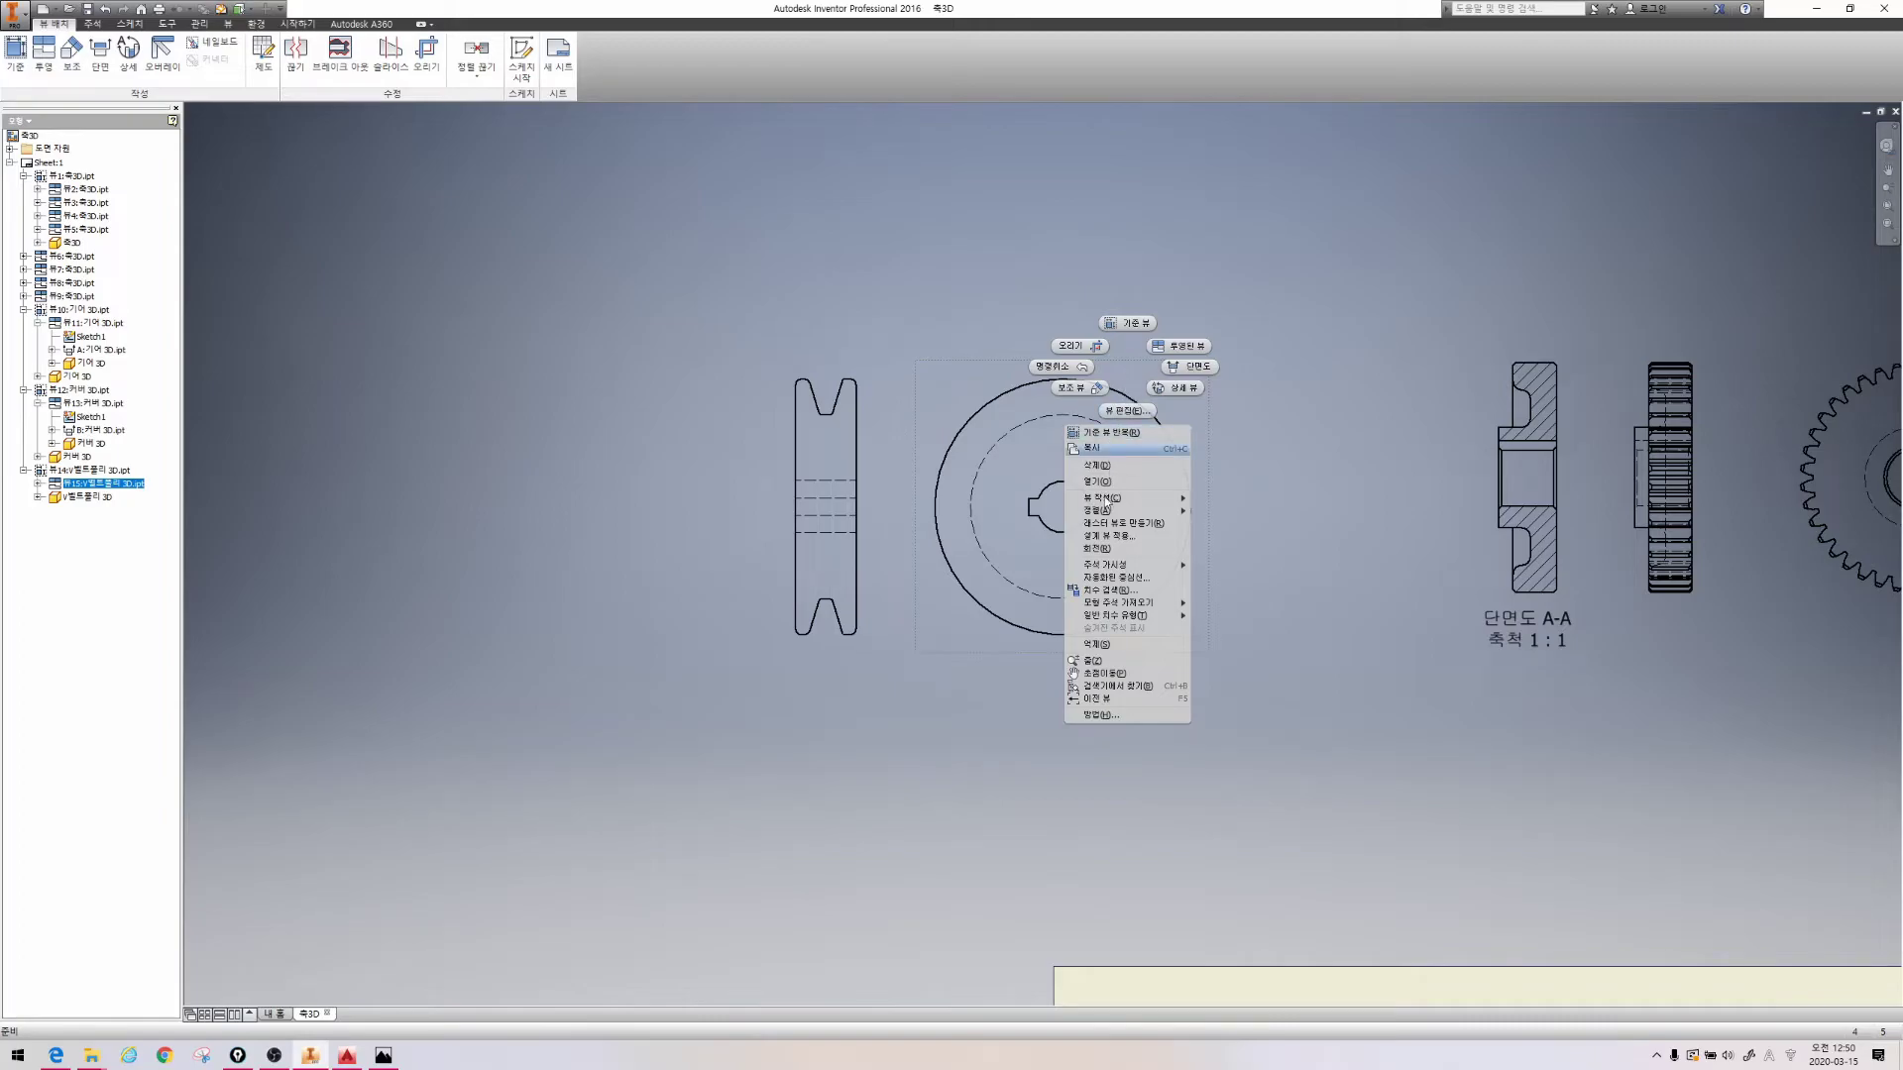
{"action": "left_click", "coordinate": [1098, 549]}
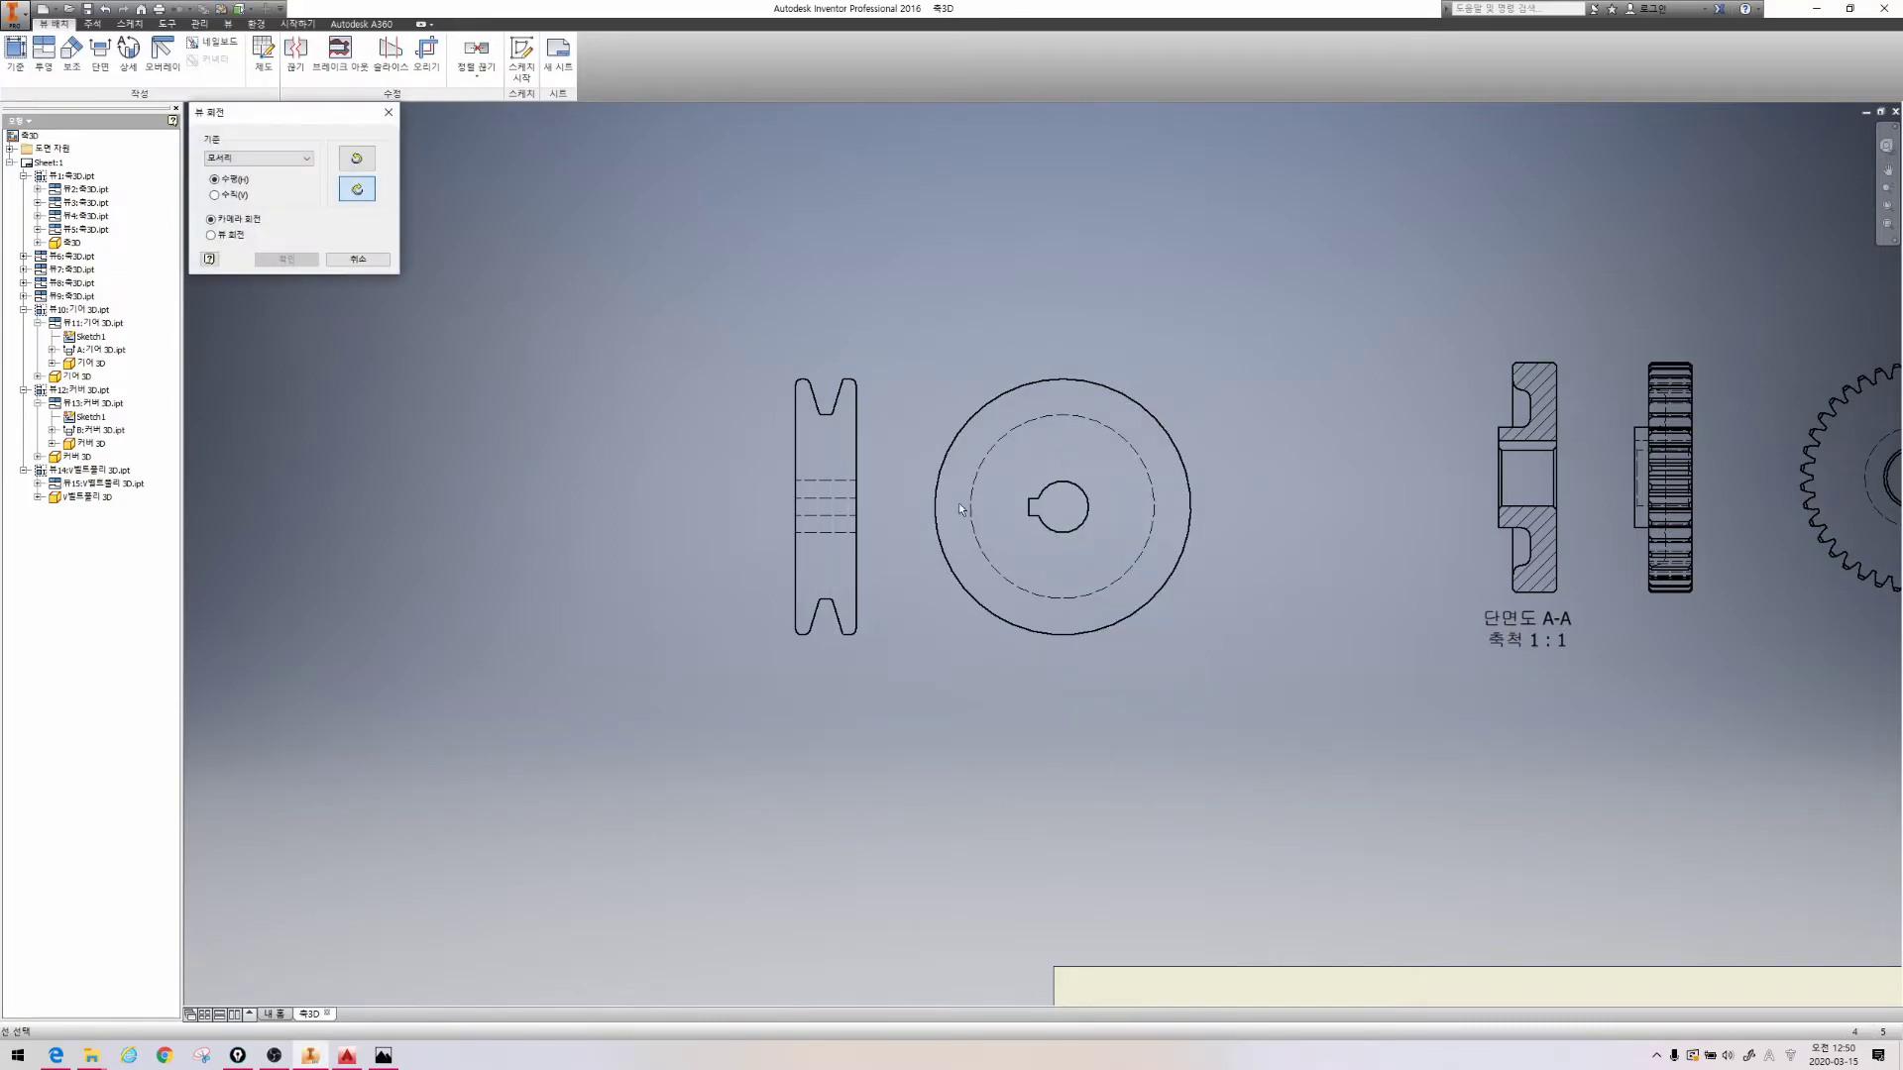
{"action": "mouse_move", "coordinate": [1111, 536]}
{"action": "left_mouse_down"}
{"action": "mouse_move", "coordinate": [1058, 445]}
{"action": "mouse_move", "coordinate": [1123, 540]}
{"action": "left_mouse_up"}
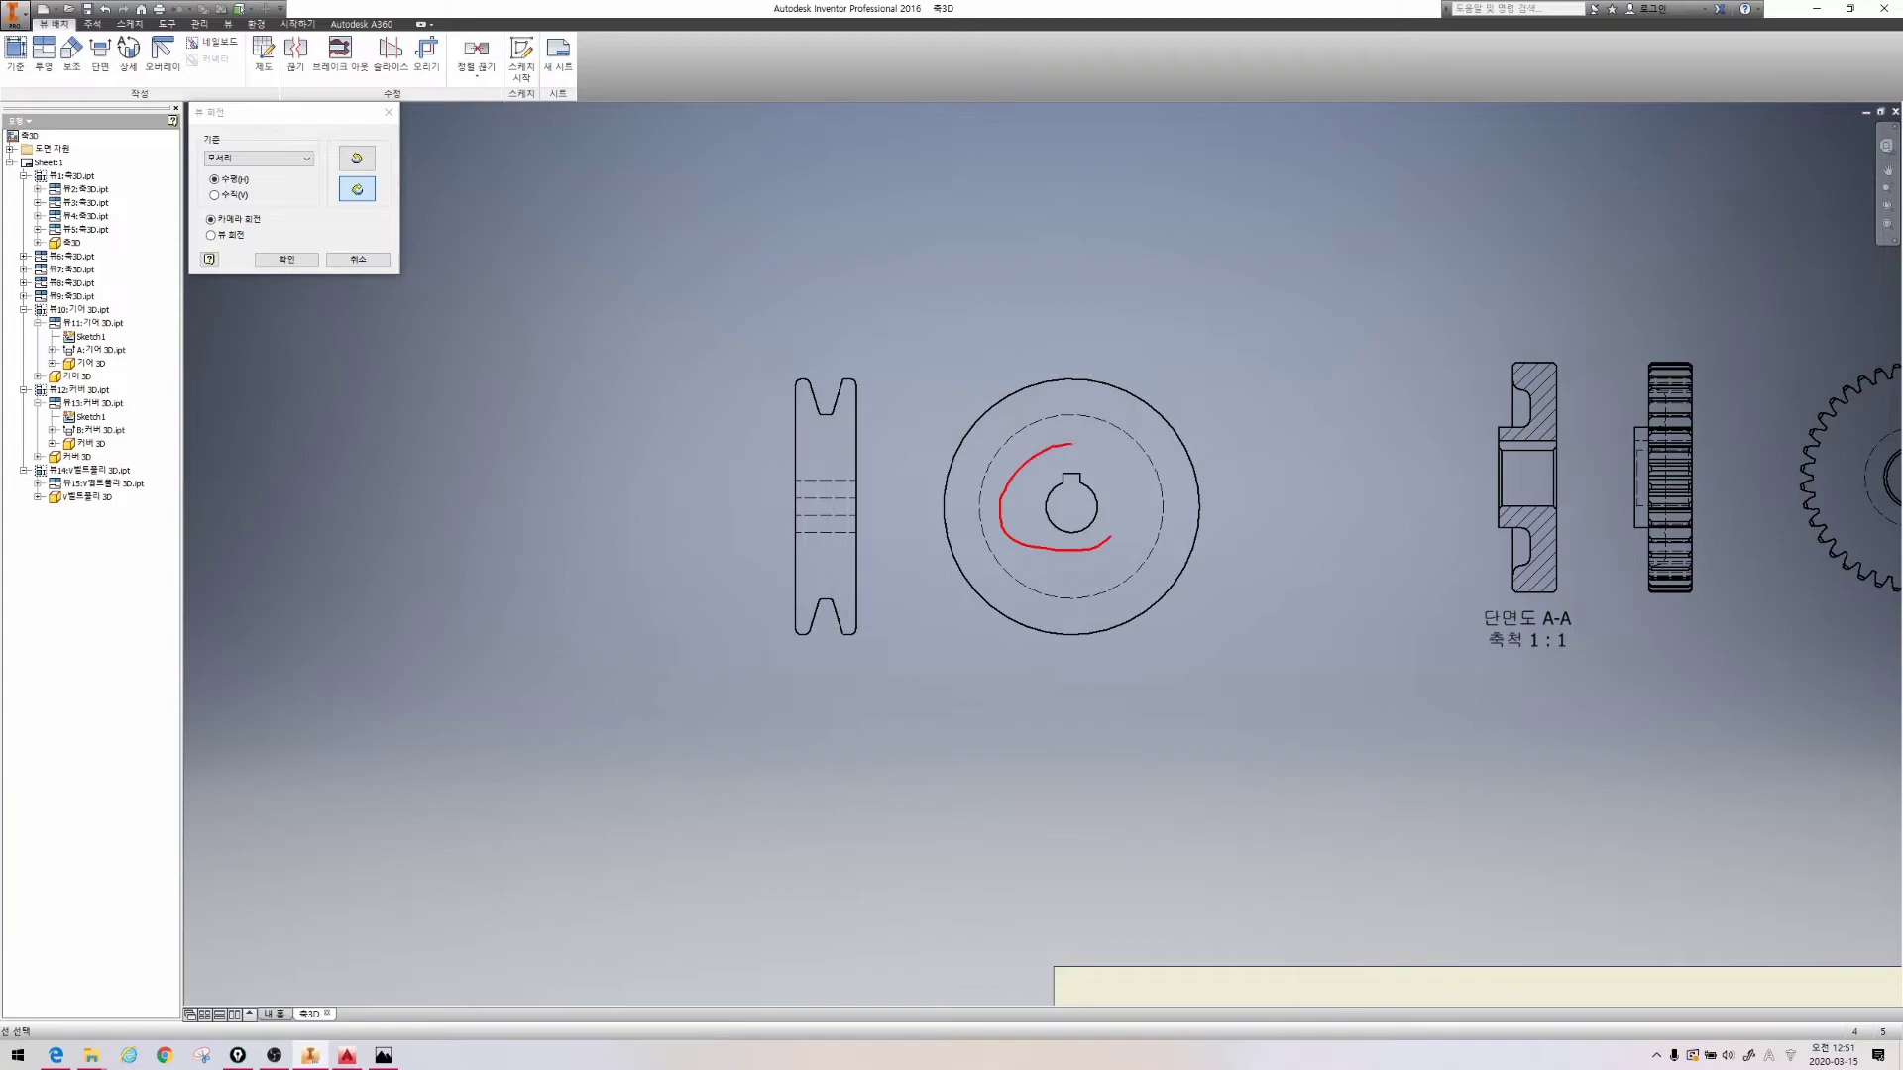
{"action": "left_click_drag", "start_coordinate": [1089, 317], "coordinate": [1071, 660]}
{"action": "mouse_move", "coordinate": [1276, 501]}
{"action": "left_mouse_down"}
{"action": "mouse_move", "coordinate": [1201, 500]}
{"action": "mouse_move", "coordinate": [1228, 525]}
{"action": "left_mouse_up"}
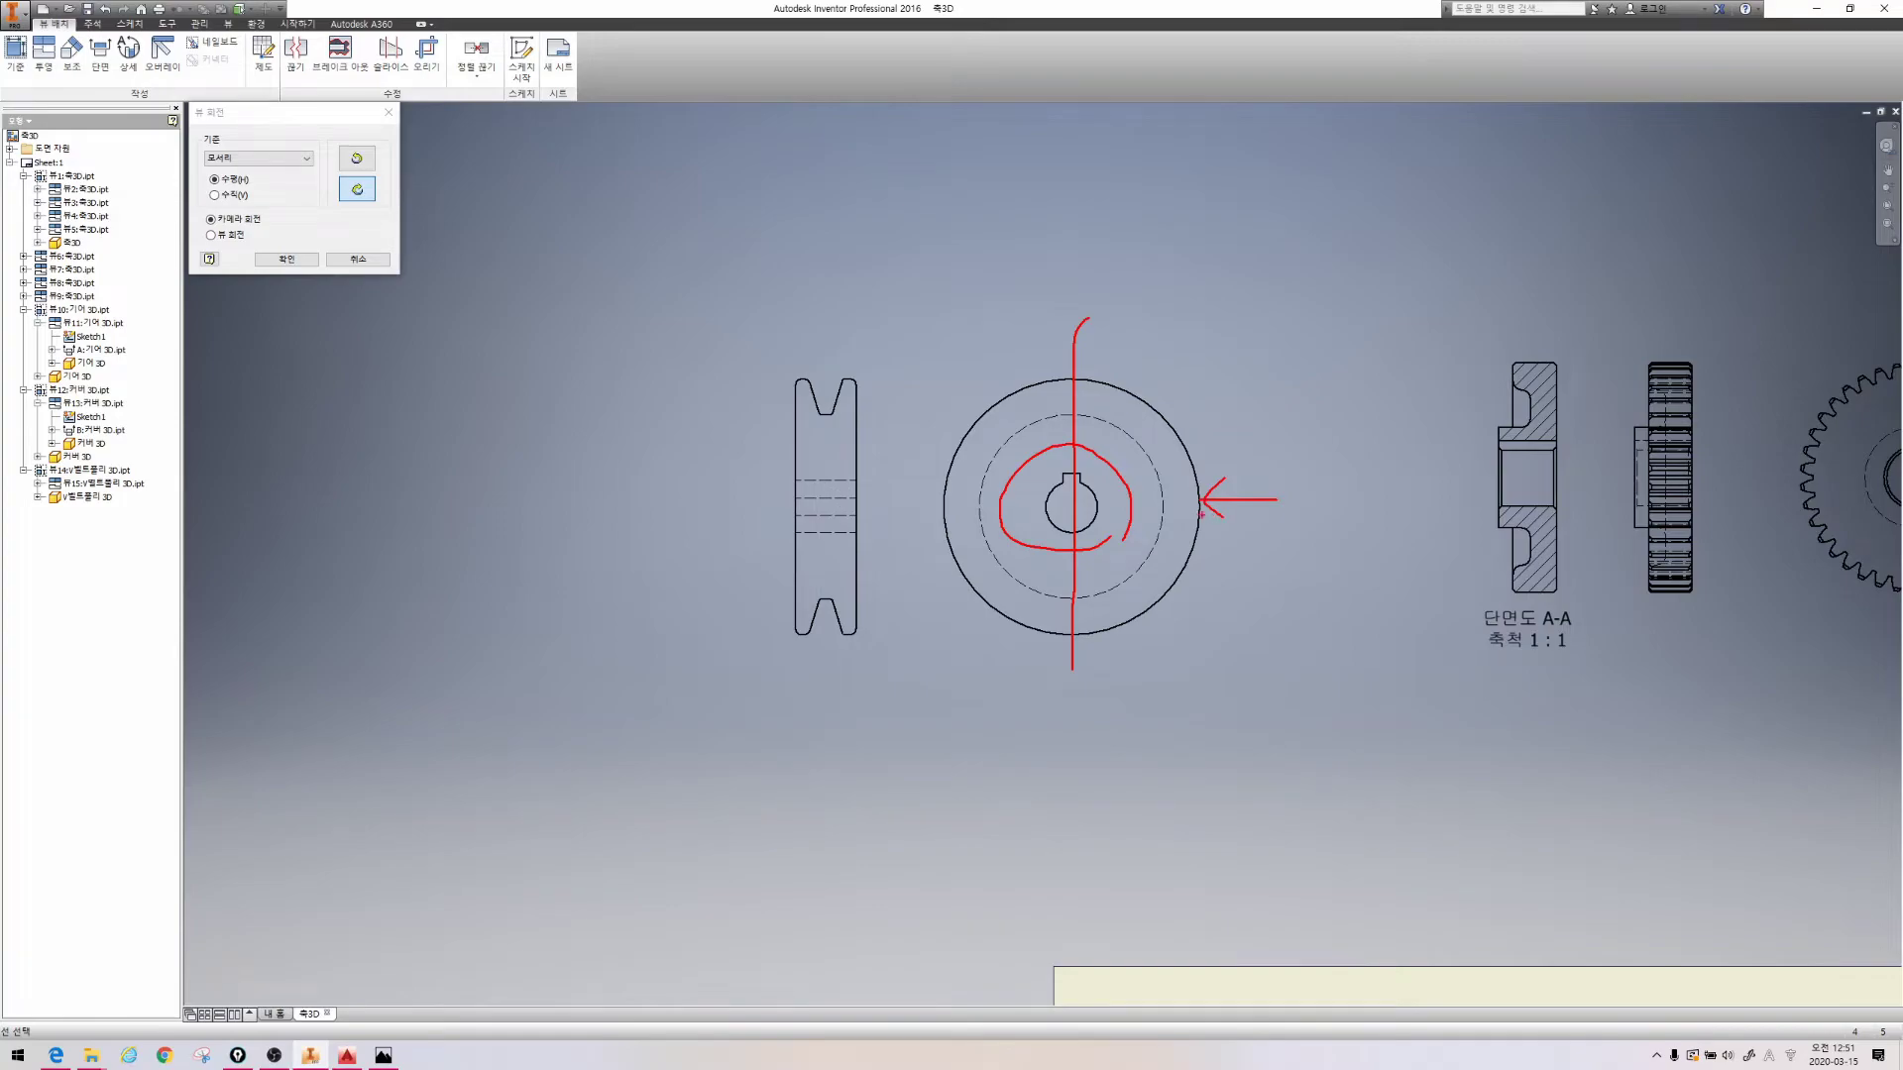
{"action": "key", "text": "Escape"}
{"action": "left_click", "coordinate": [1064, 479]}
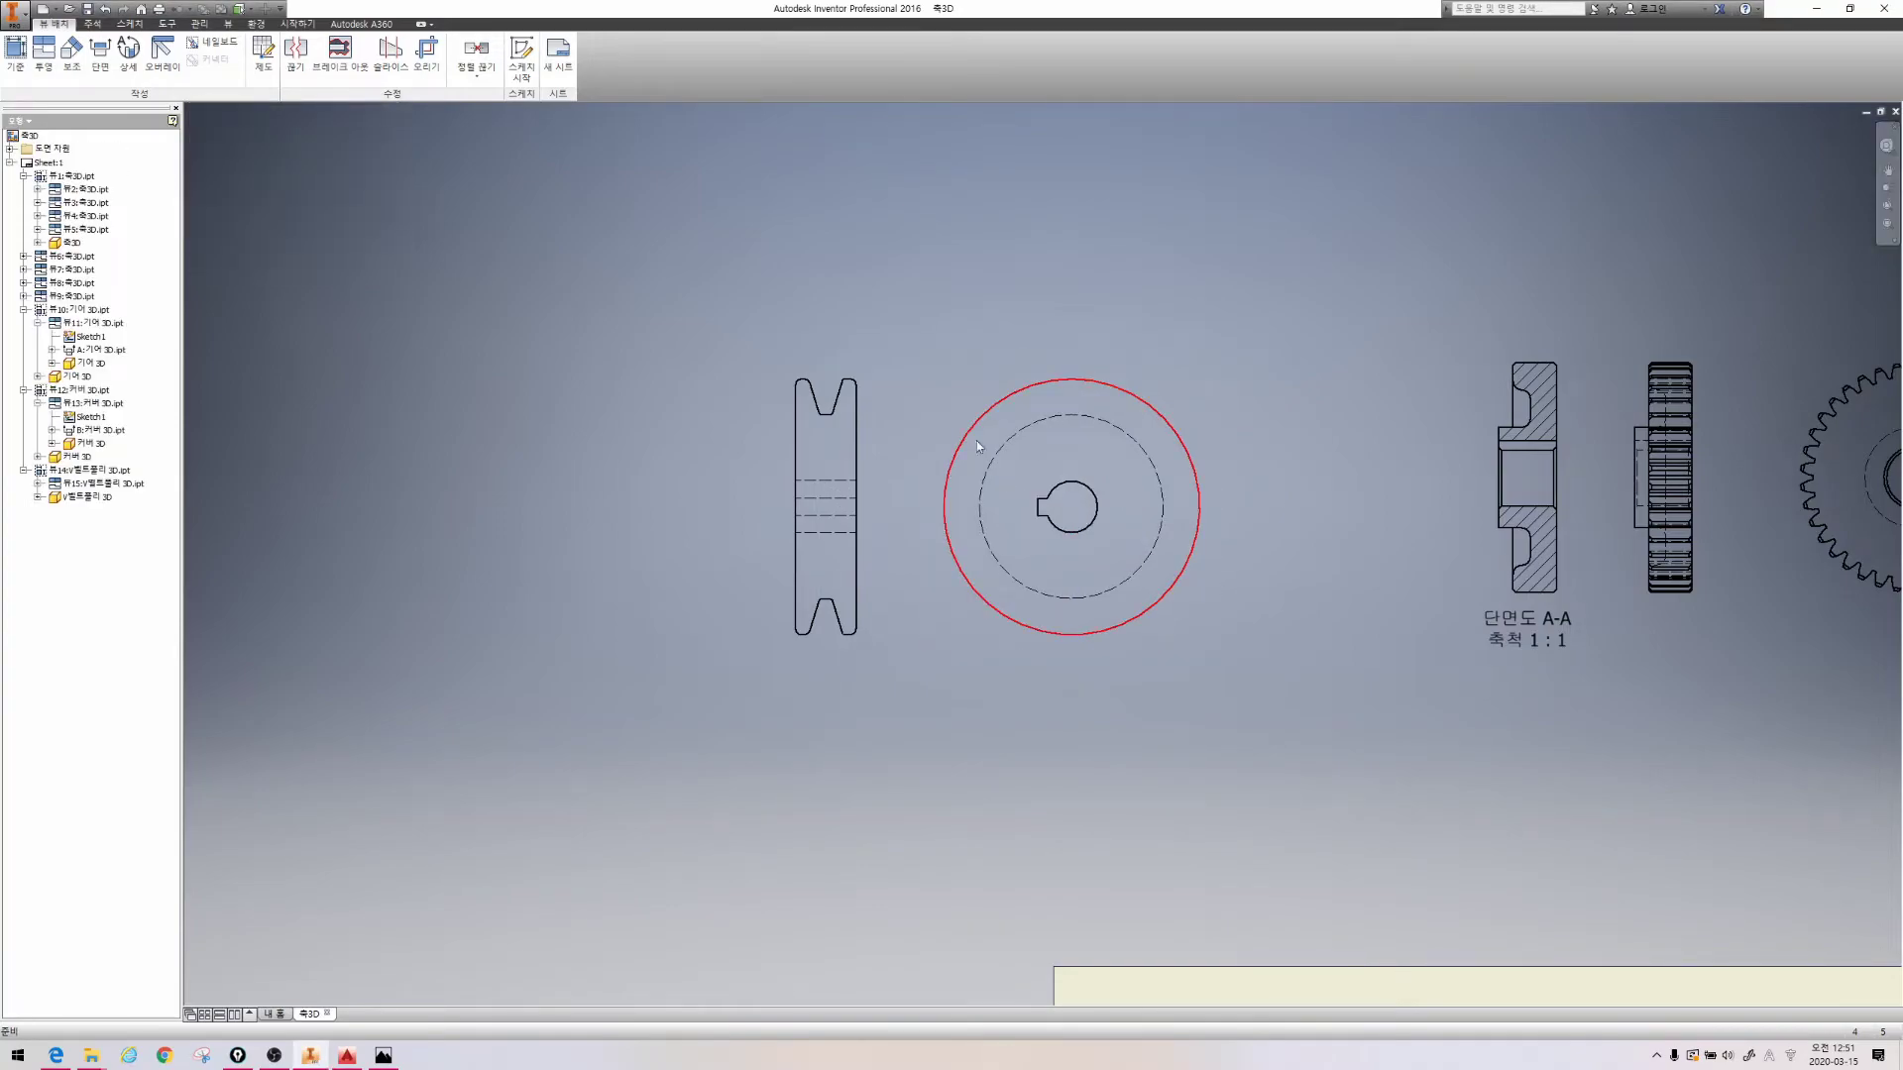
{"action": "mouse_move", "coordinate": [1098, 540]}
{"action": "left_mouse_down"}
{"action": "mouse_move", "coordinate": [1125, 472]}
{"action": "mouse_move", "coordinate": [1114, 532]}
{"action": "left_mouse_up"}
{"action": "left_click_drag", "start_coordinate": [1178, 402], "coordinate": [1250, 434]}
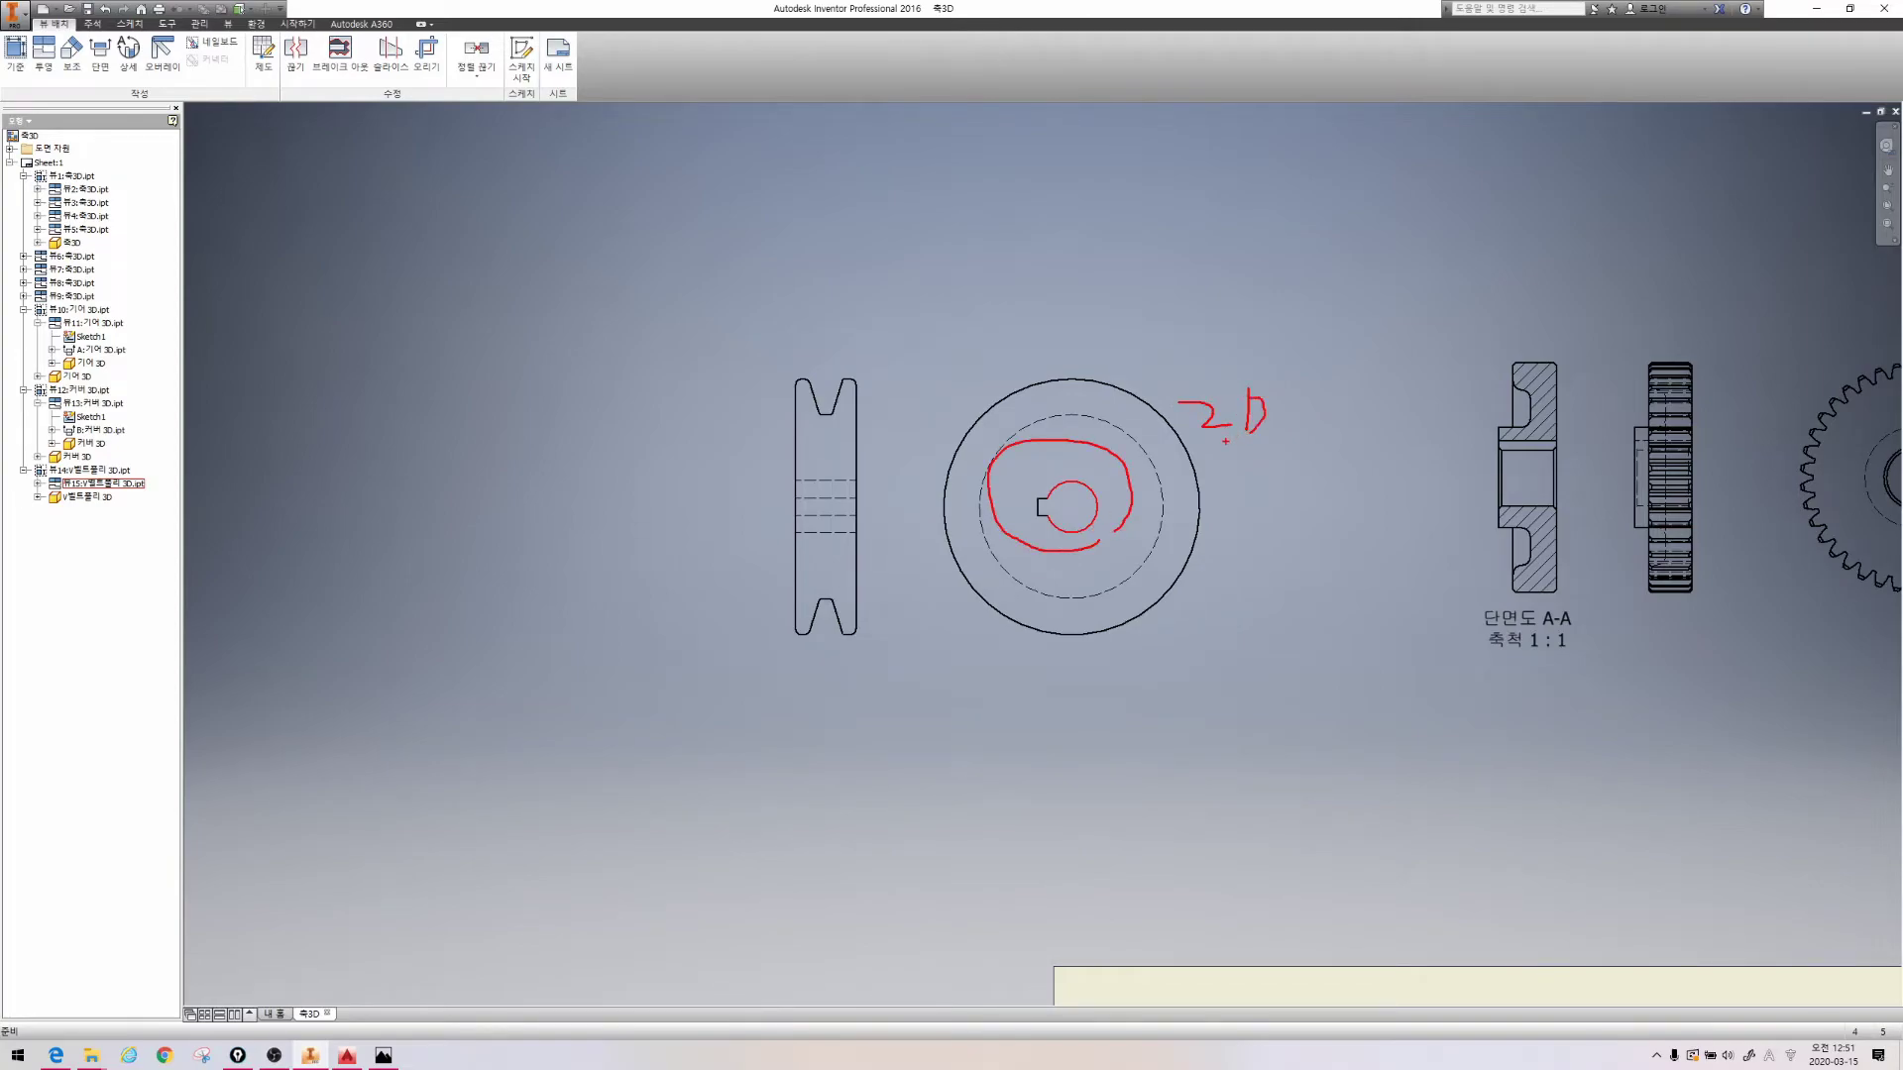
{"action": "key", "text": "Escape"}
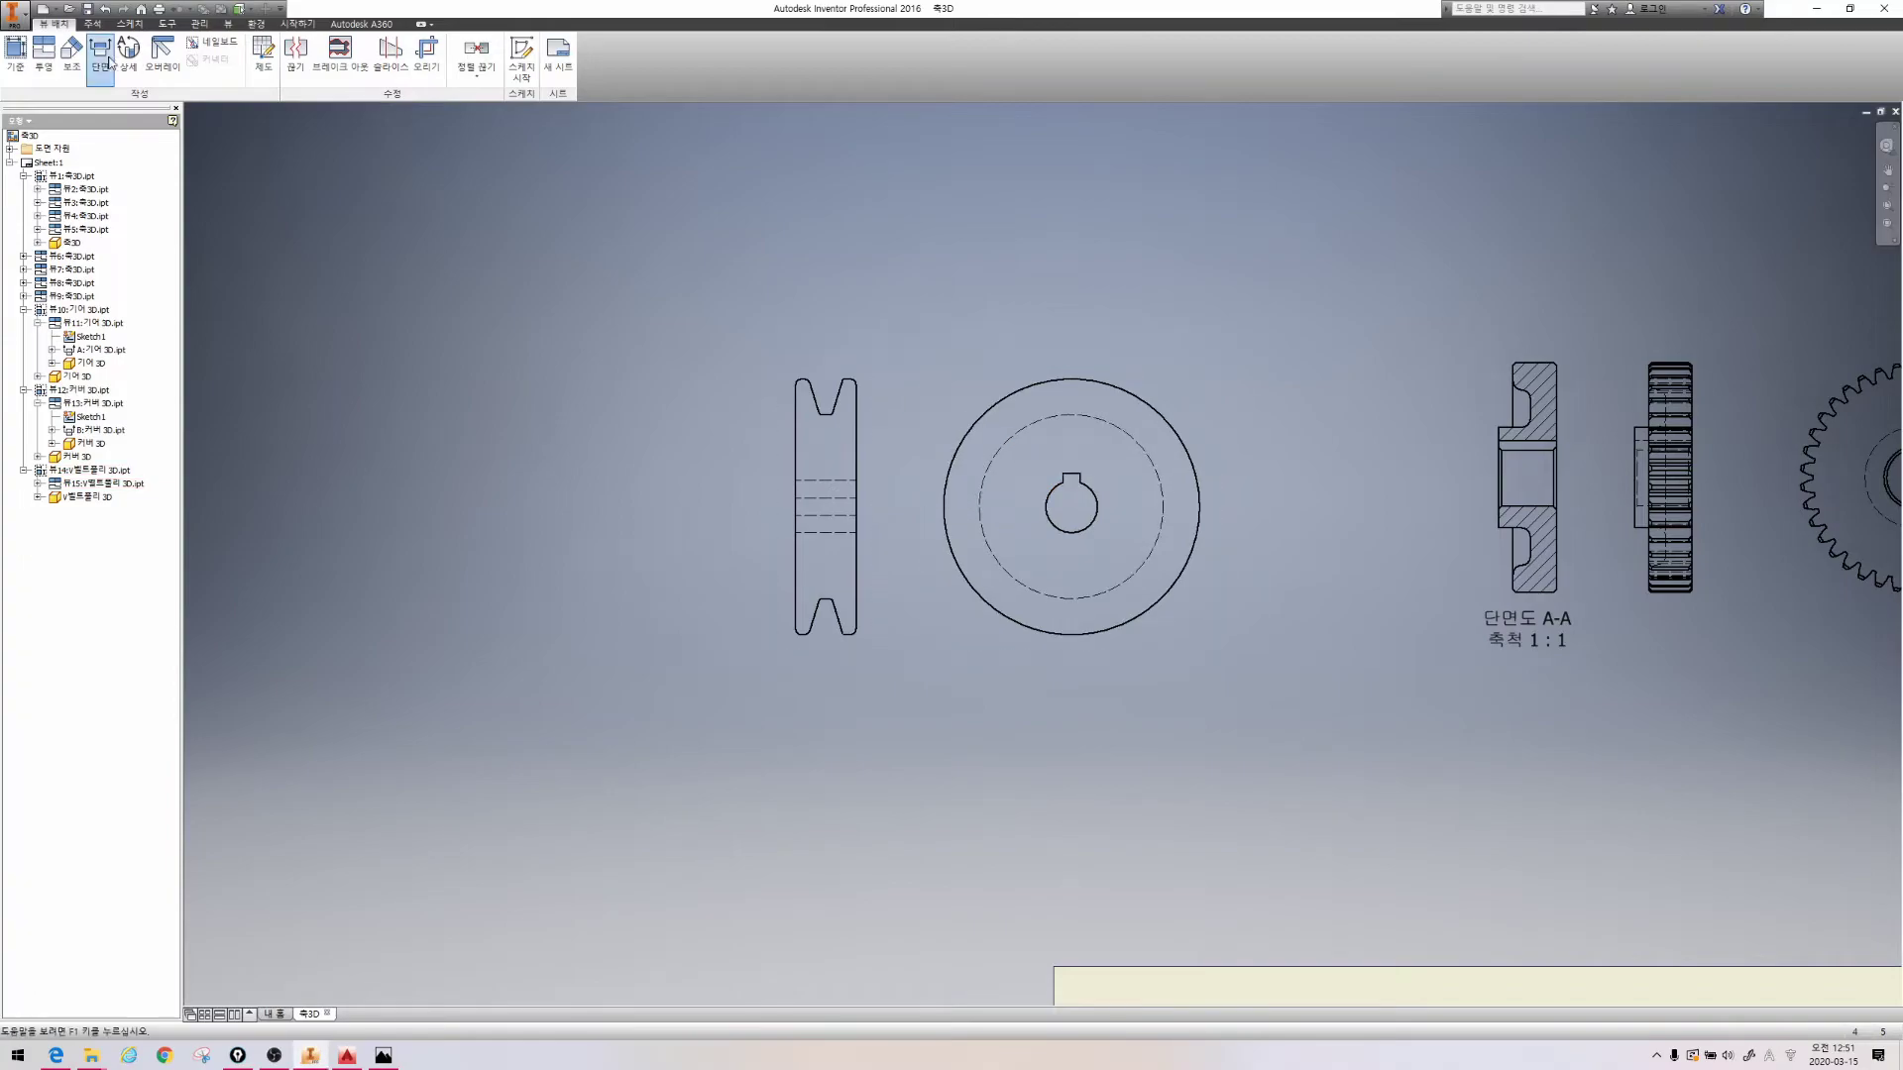
Create a 1:1 section view of the pulley, cut vertically through its centre and keyway, placed beyond the base view
{"action": "key", "text": "s"}
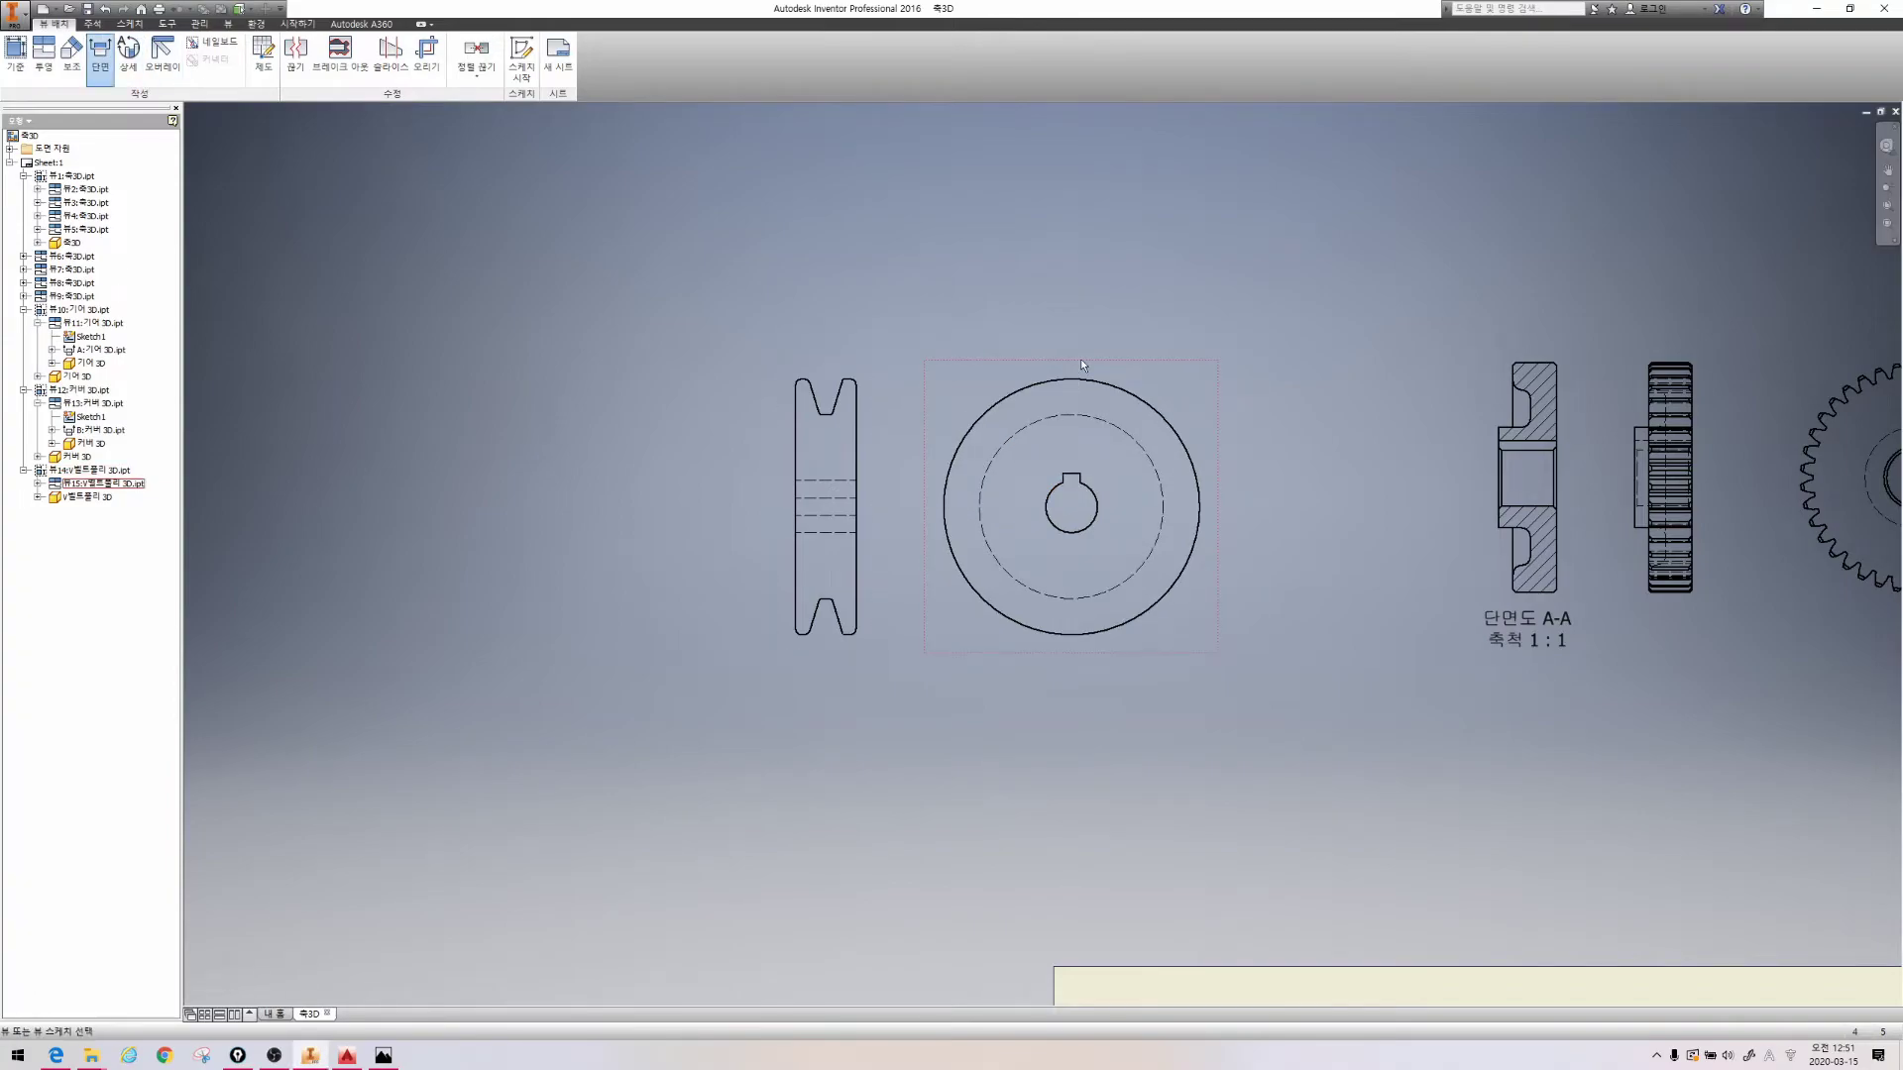
{"action": "left_click", "coordinate": [1071, 358]}
{"action": "left_click", "coordinate": [1071, 673]}
{"action": "right_click", "coordinate": [1072, 673]}
{"action": "left_click", "coordinate": [1117, 677]}
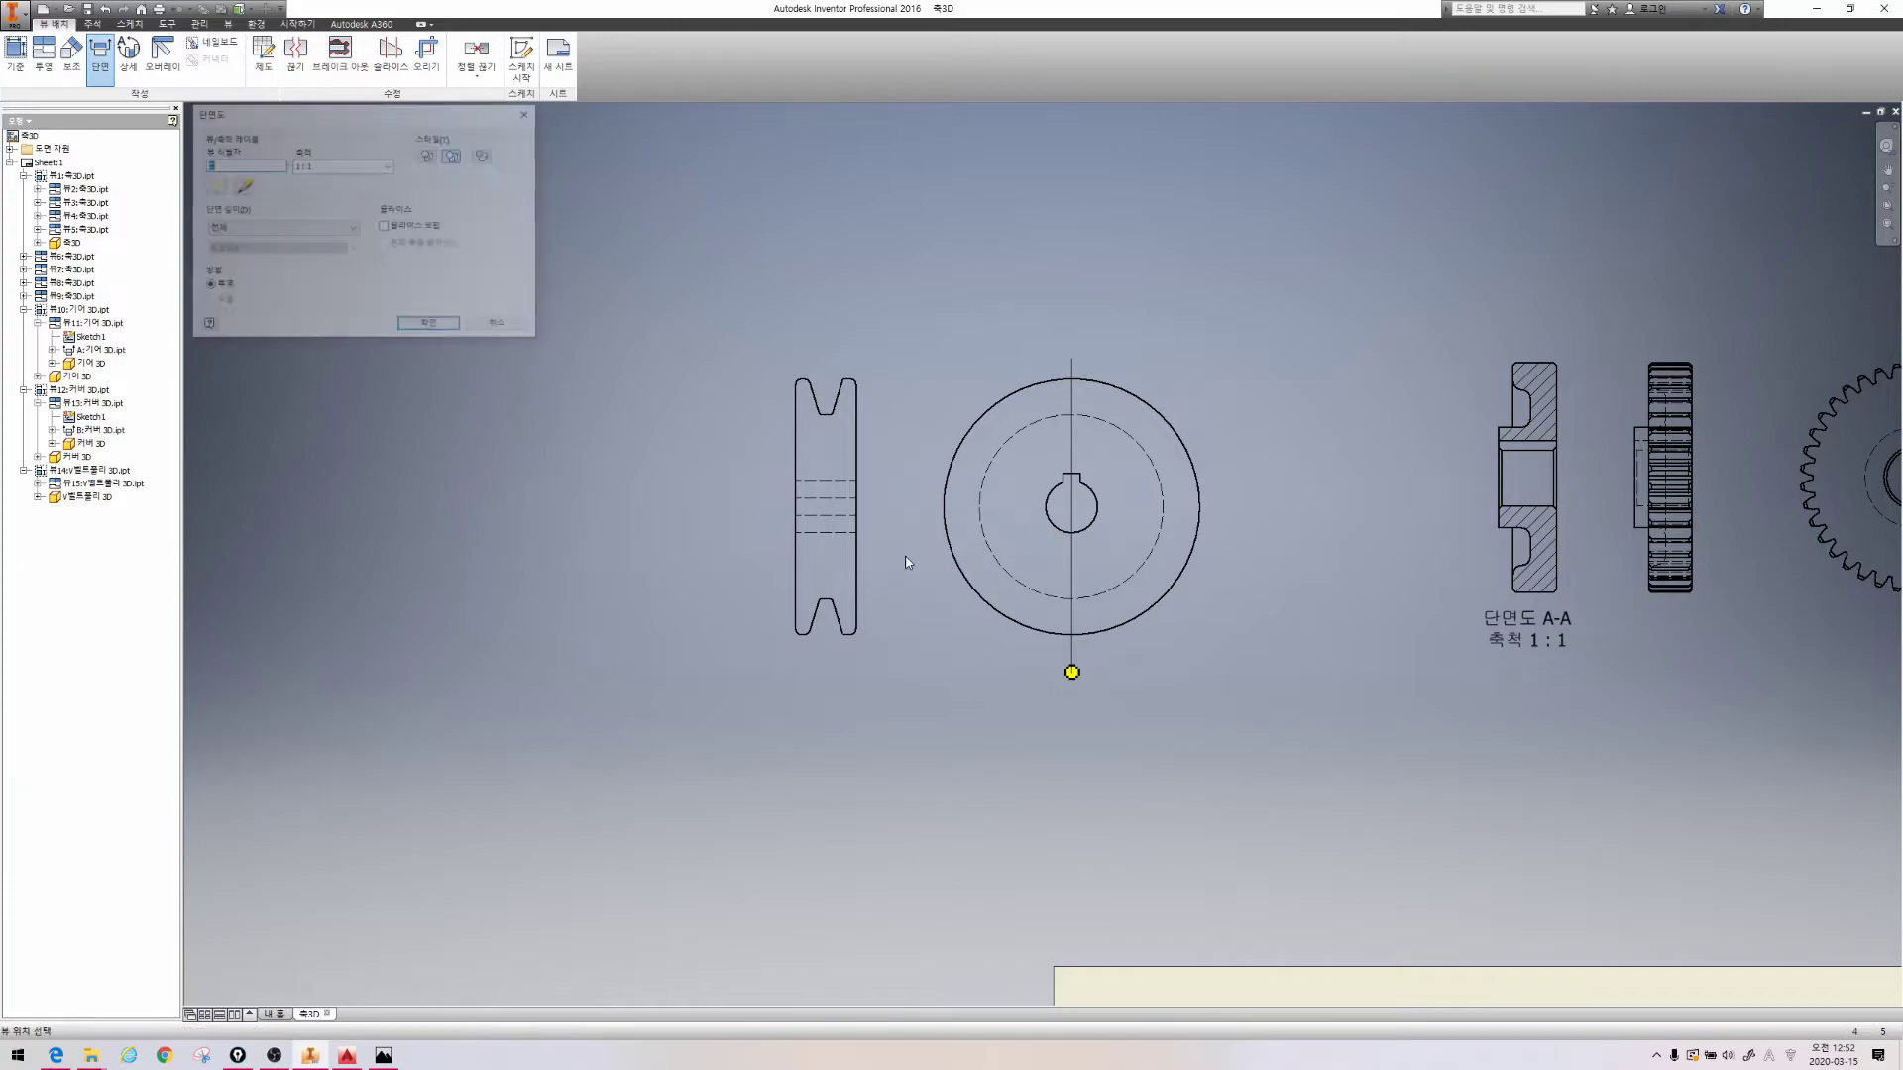
{"action": "left_click", "coordinate": [667, 518]}
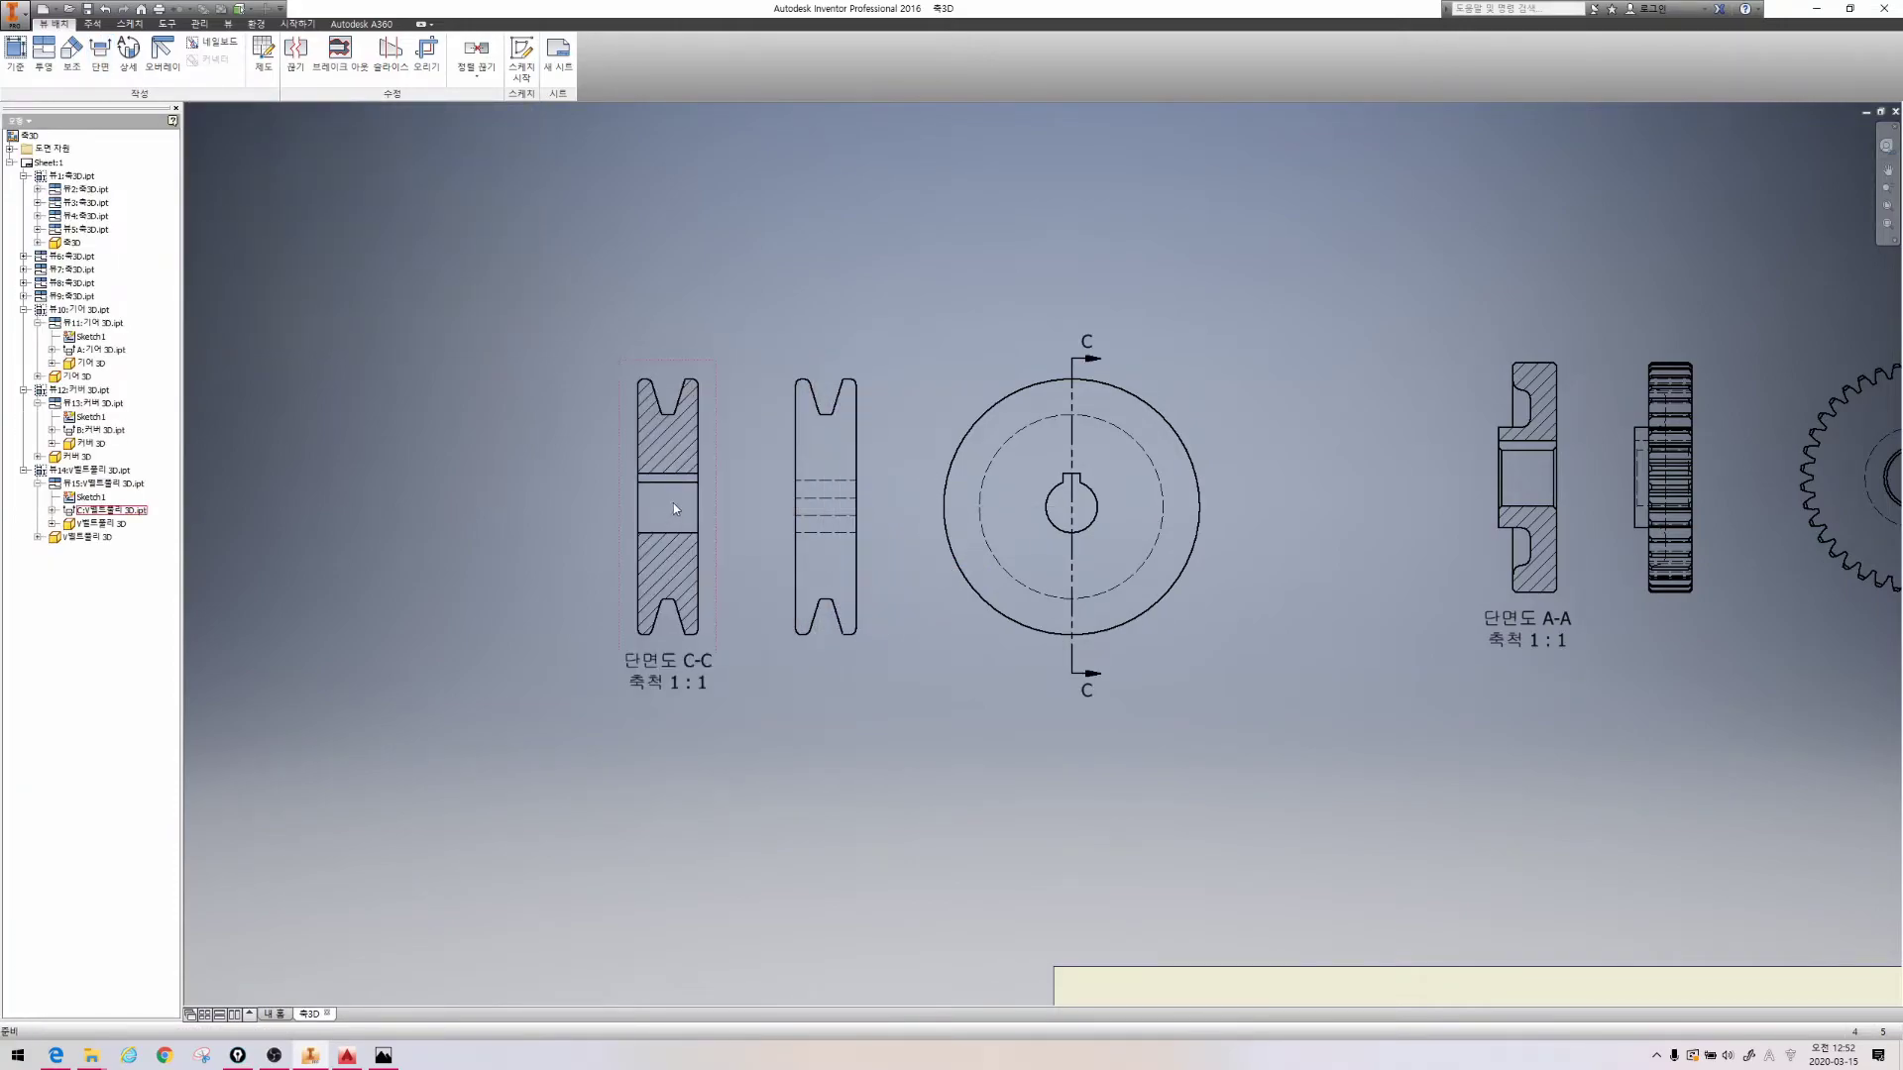
Create a 1:1 base view of the 하우징 3D part above the pulley views and project its round face view beside it
{"action": "scroll", "coordinate": [1100, 550], "scroll_direction": "down", "scroll_amount": 3}
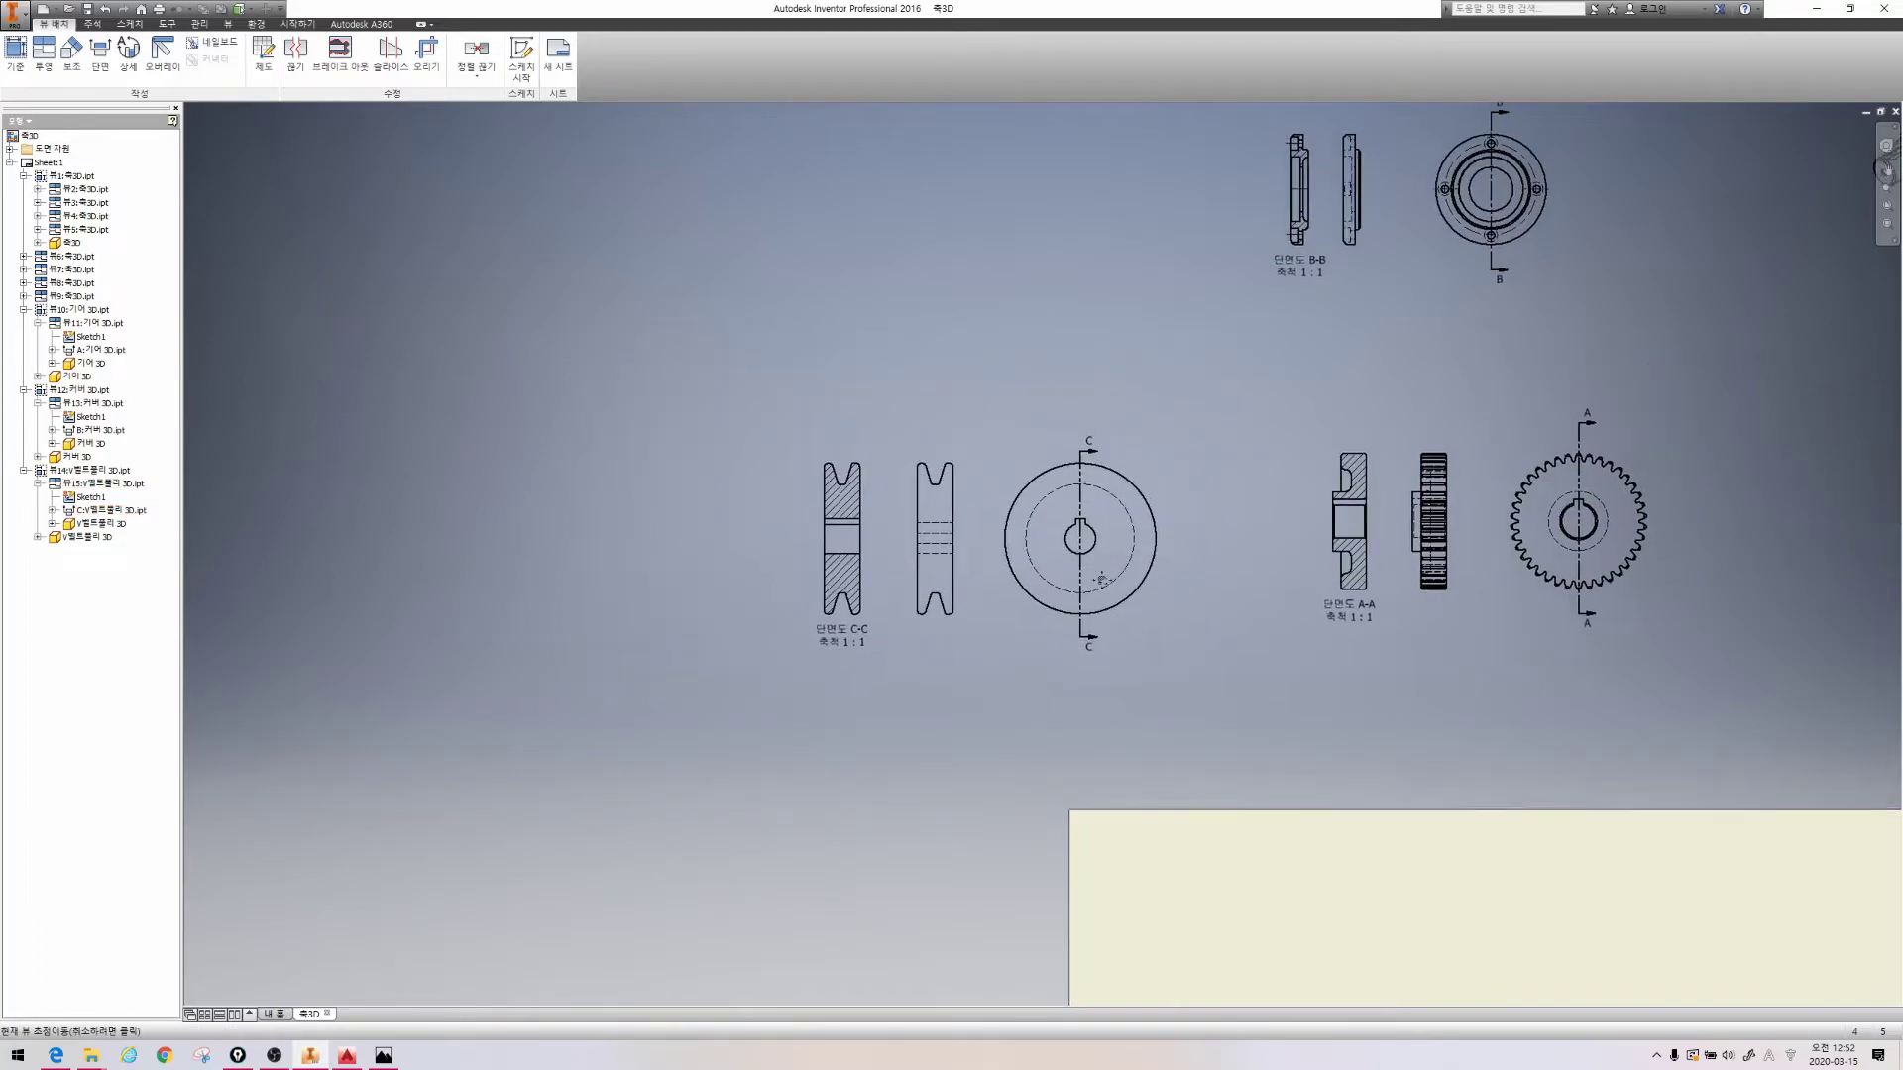
{"action": "scroll", "coordinate": [1122, 620], "scroll_direction": "down", "scroll_amount": 4}
{"action": "left_click", "coordinate": [23, 57]}
{"action": "left_click", "coordinate": [492, 181]}
{"action": "left_click", "coordinate": [306, 243]}
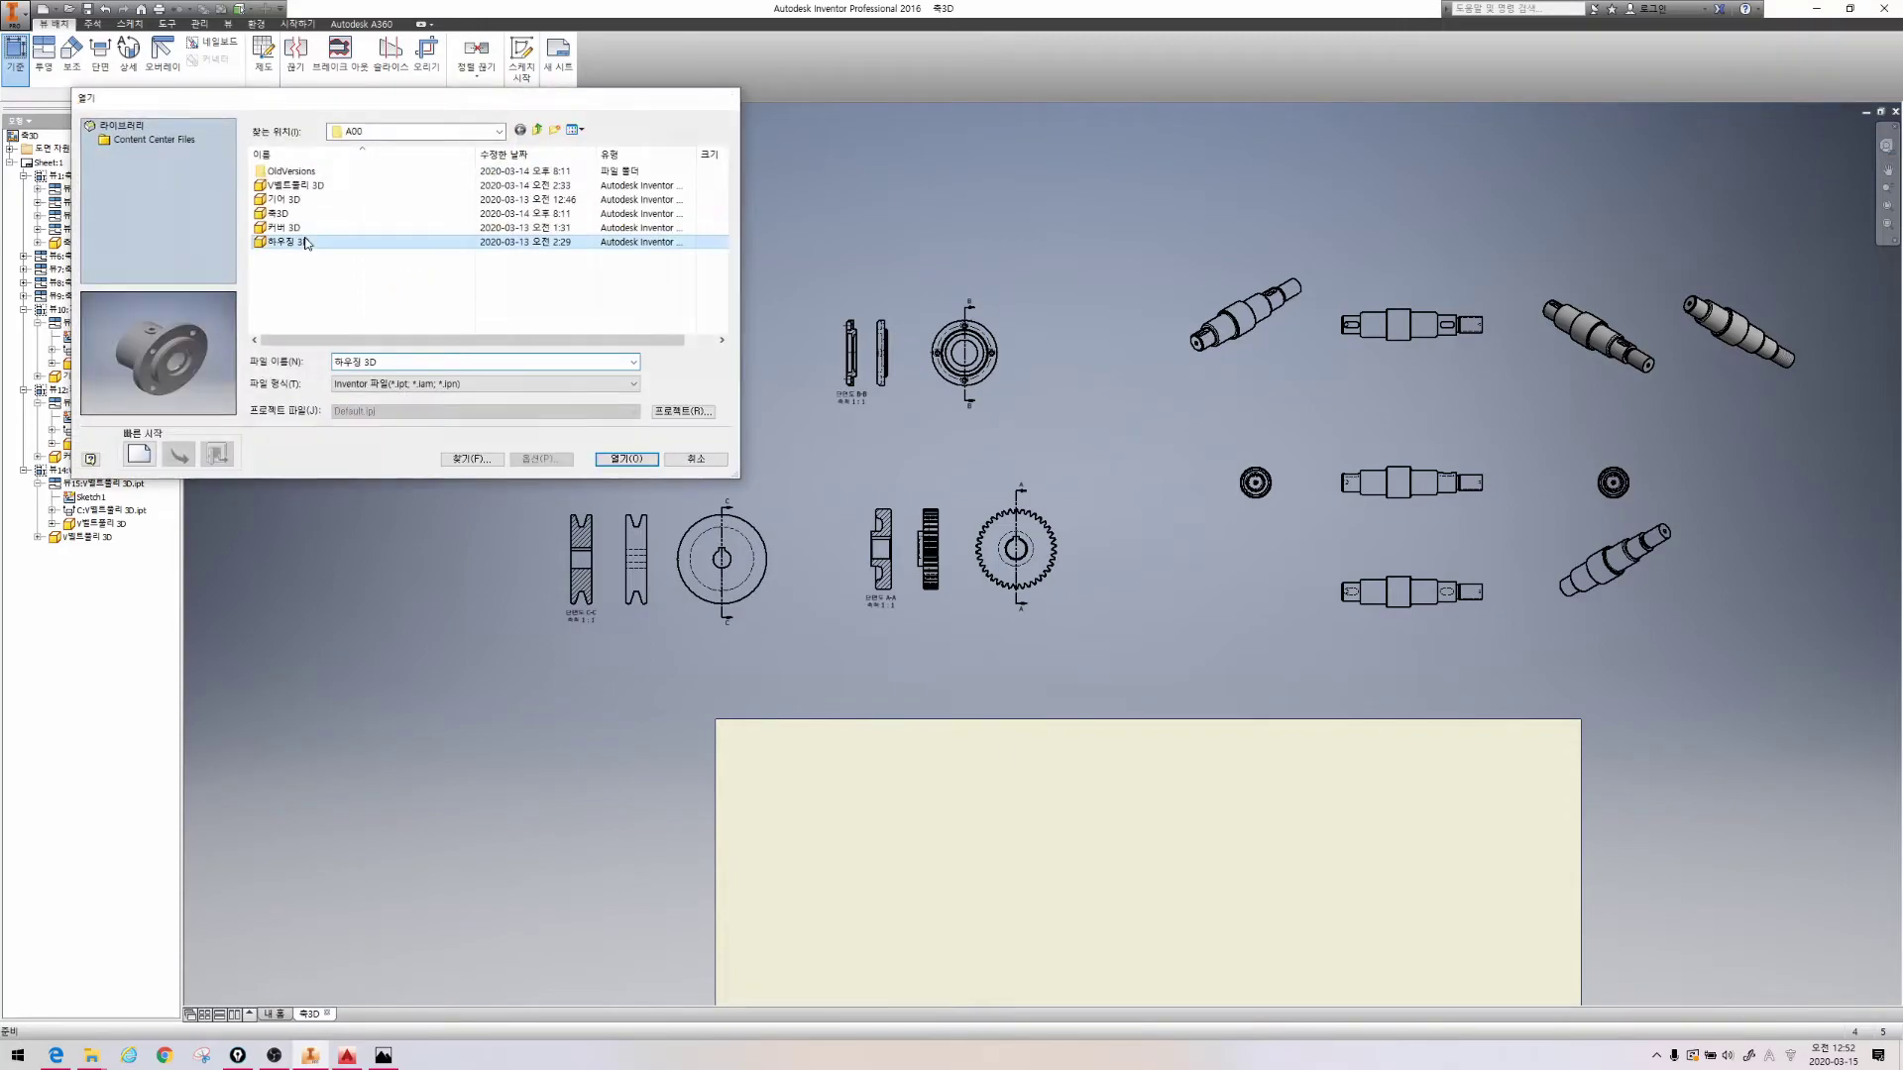
{"action": "double_click", "coordinate": [306, 243]}
{"action": "middle_click_drag", "start_coordinate": [1154, 851], "coordinate": [1098, 562]}
{"action": "mouse_move", "coordinate": [897, 394]}
{"action": "middle_mouse_down"}
{"action": "mouse_move", "coordinate": [1164, 709]}
{"action": "mouse_move", "coordinate": [1242, 743]}
{"action": "middle_mouse_up"}
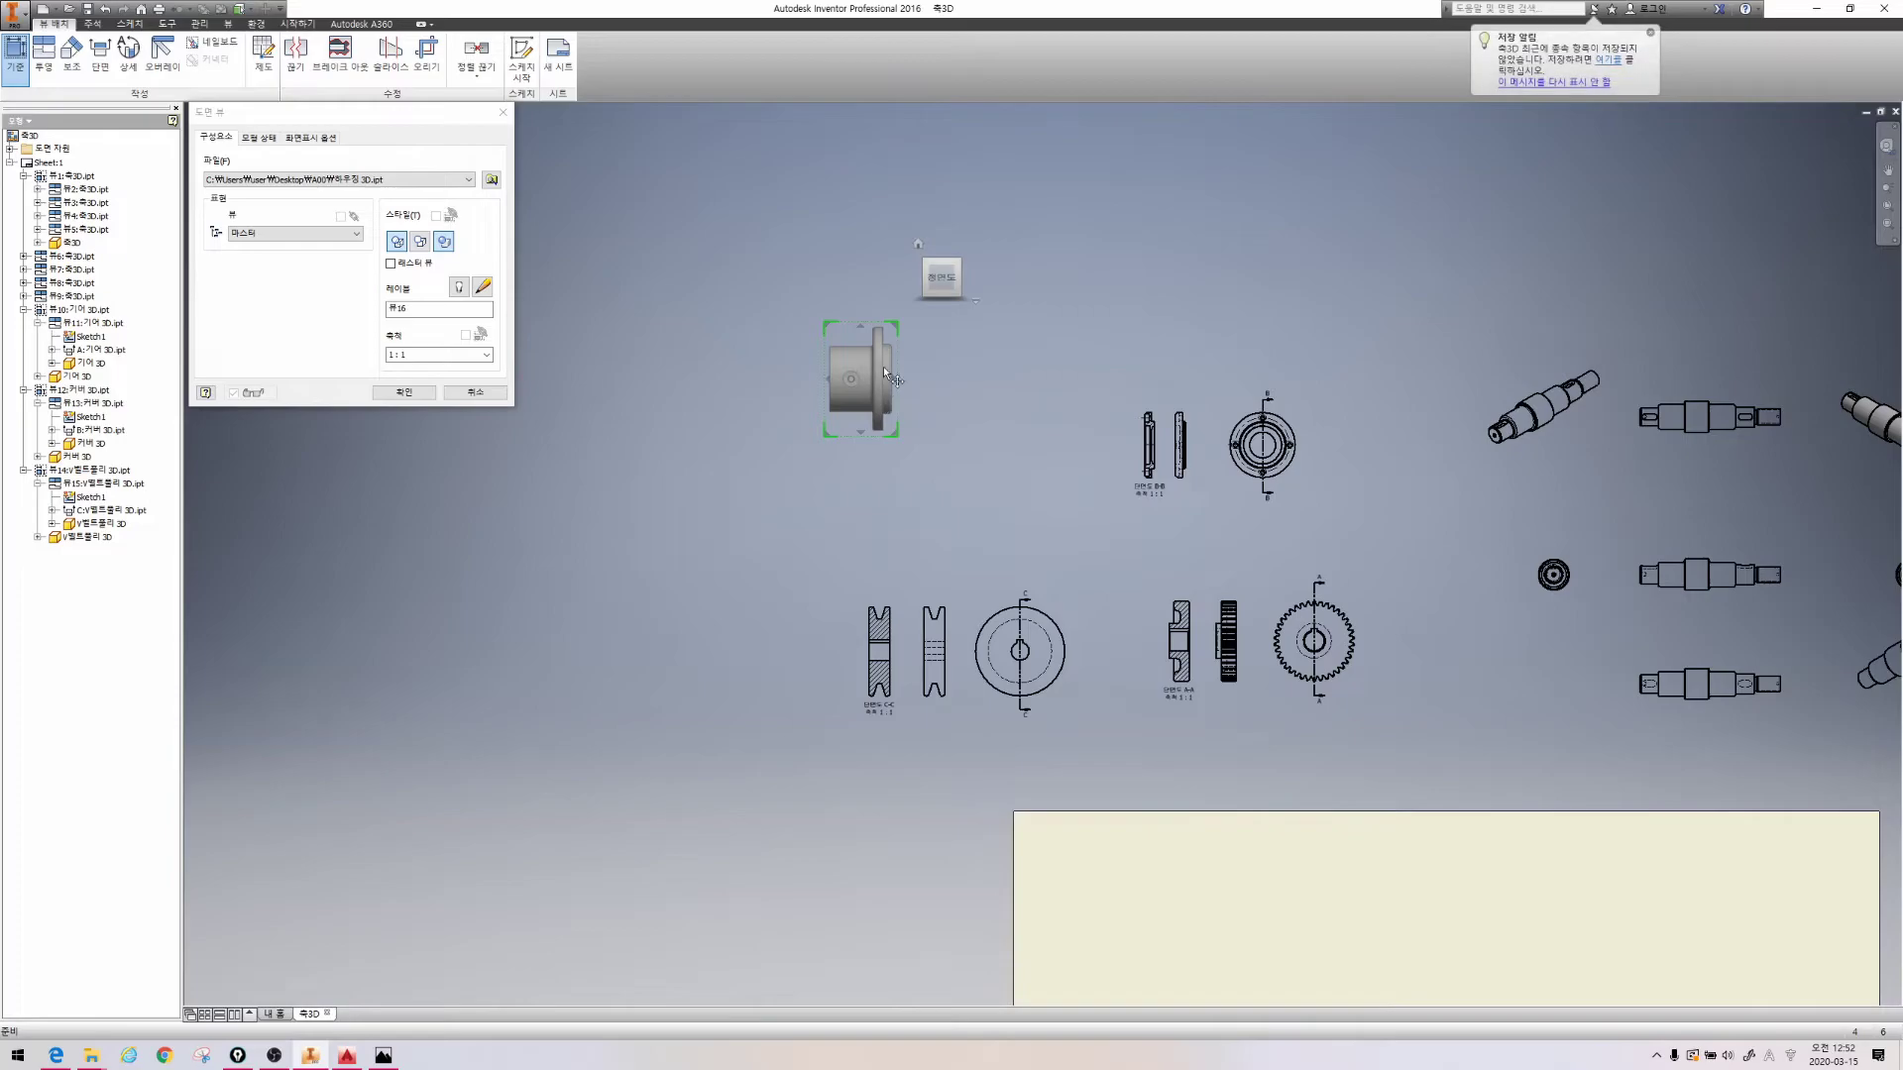
{"action": "left_click", "coordinate": [1002, 368]}
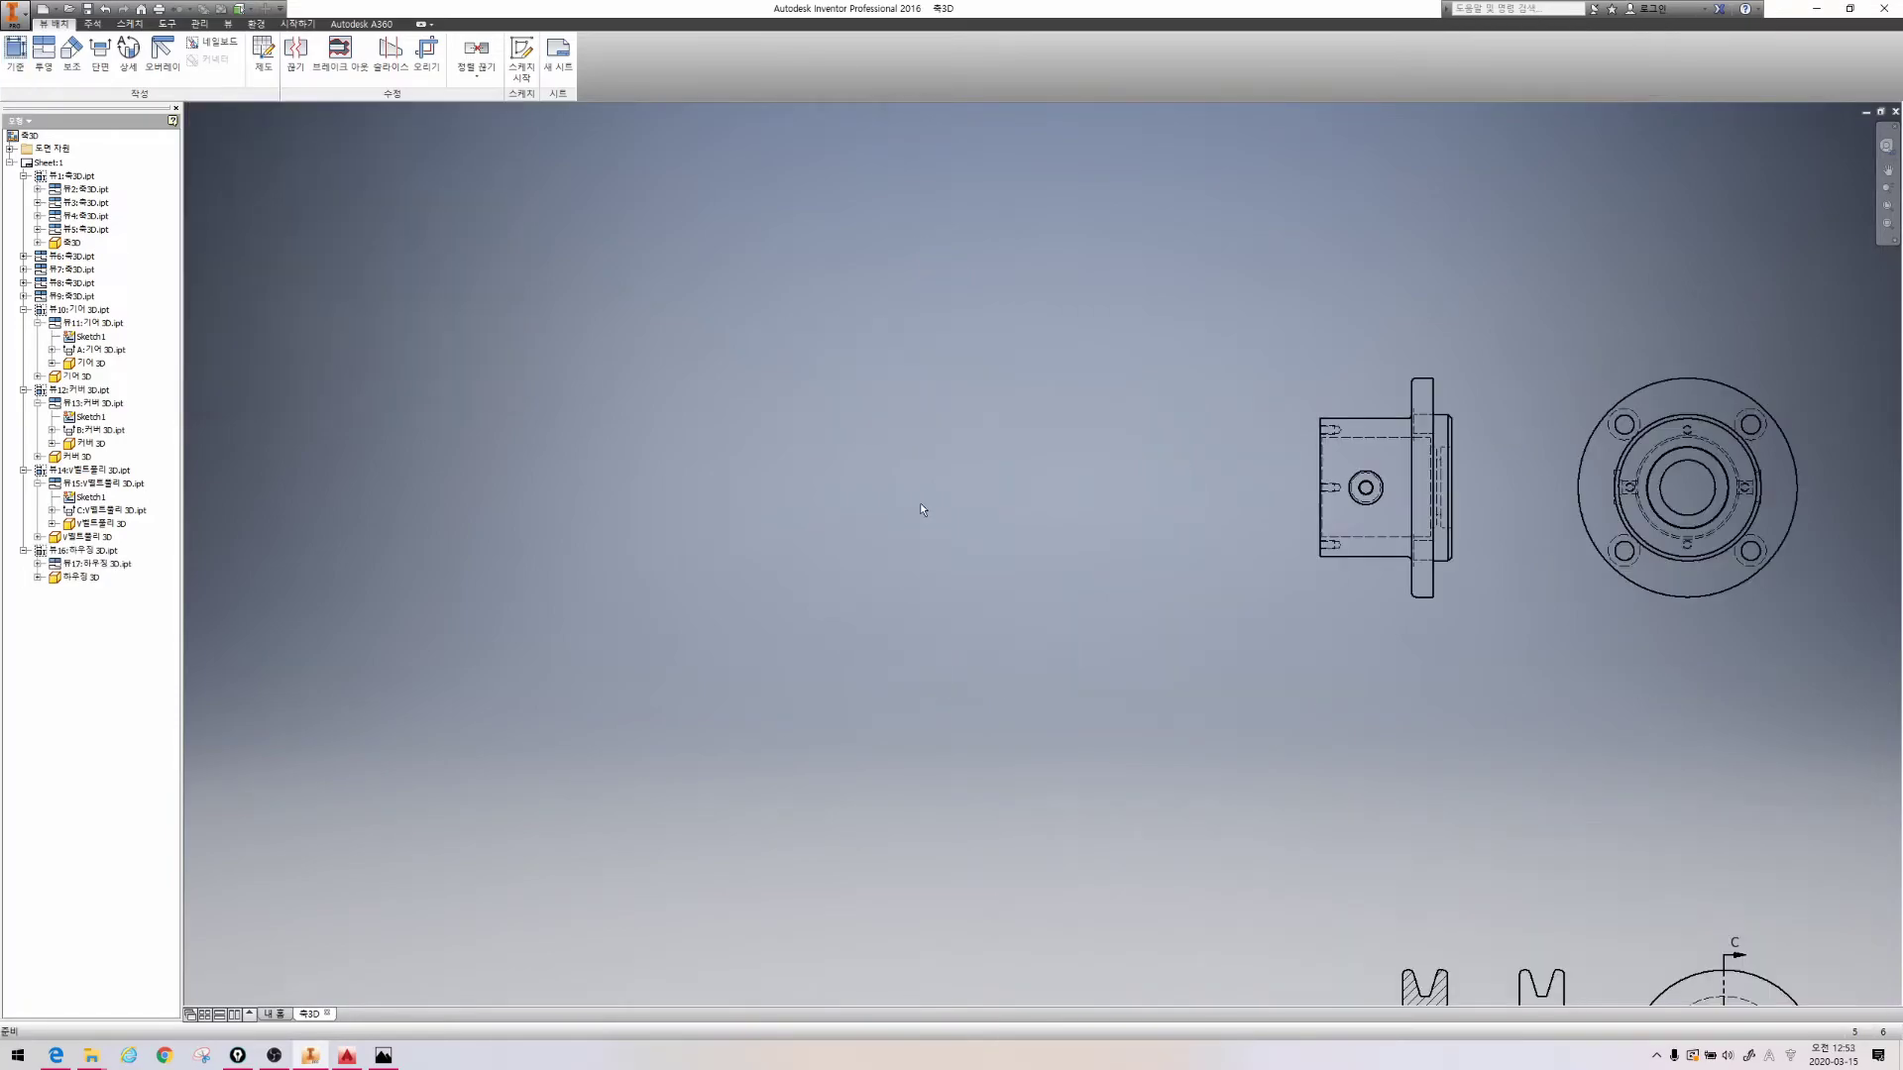
Switch to the AutoCAD assembly drawing and compare its section A-A and bolt holes with possible cutting lines on the housing's round view
{"action": "key", "text": "alt+Tab"}
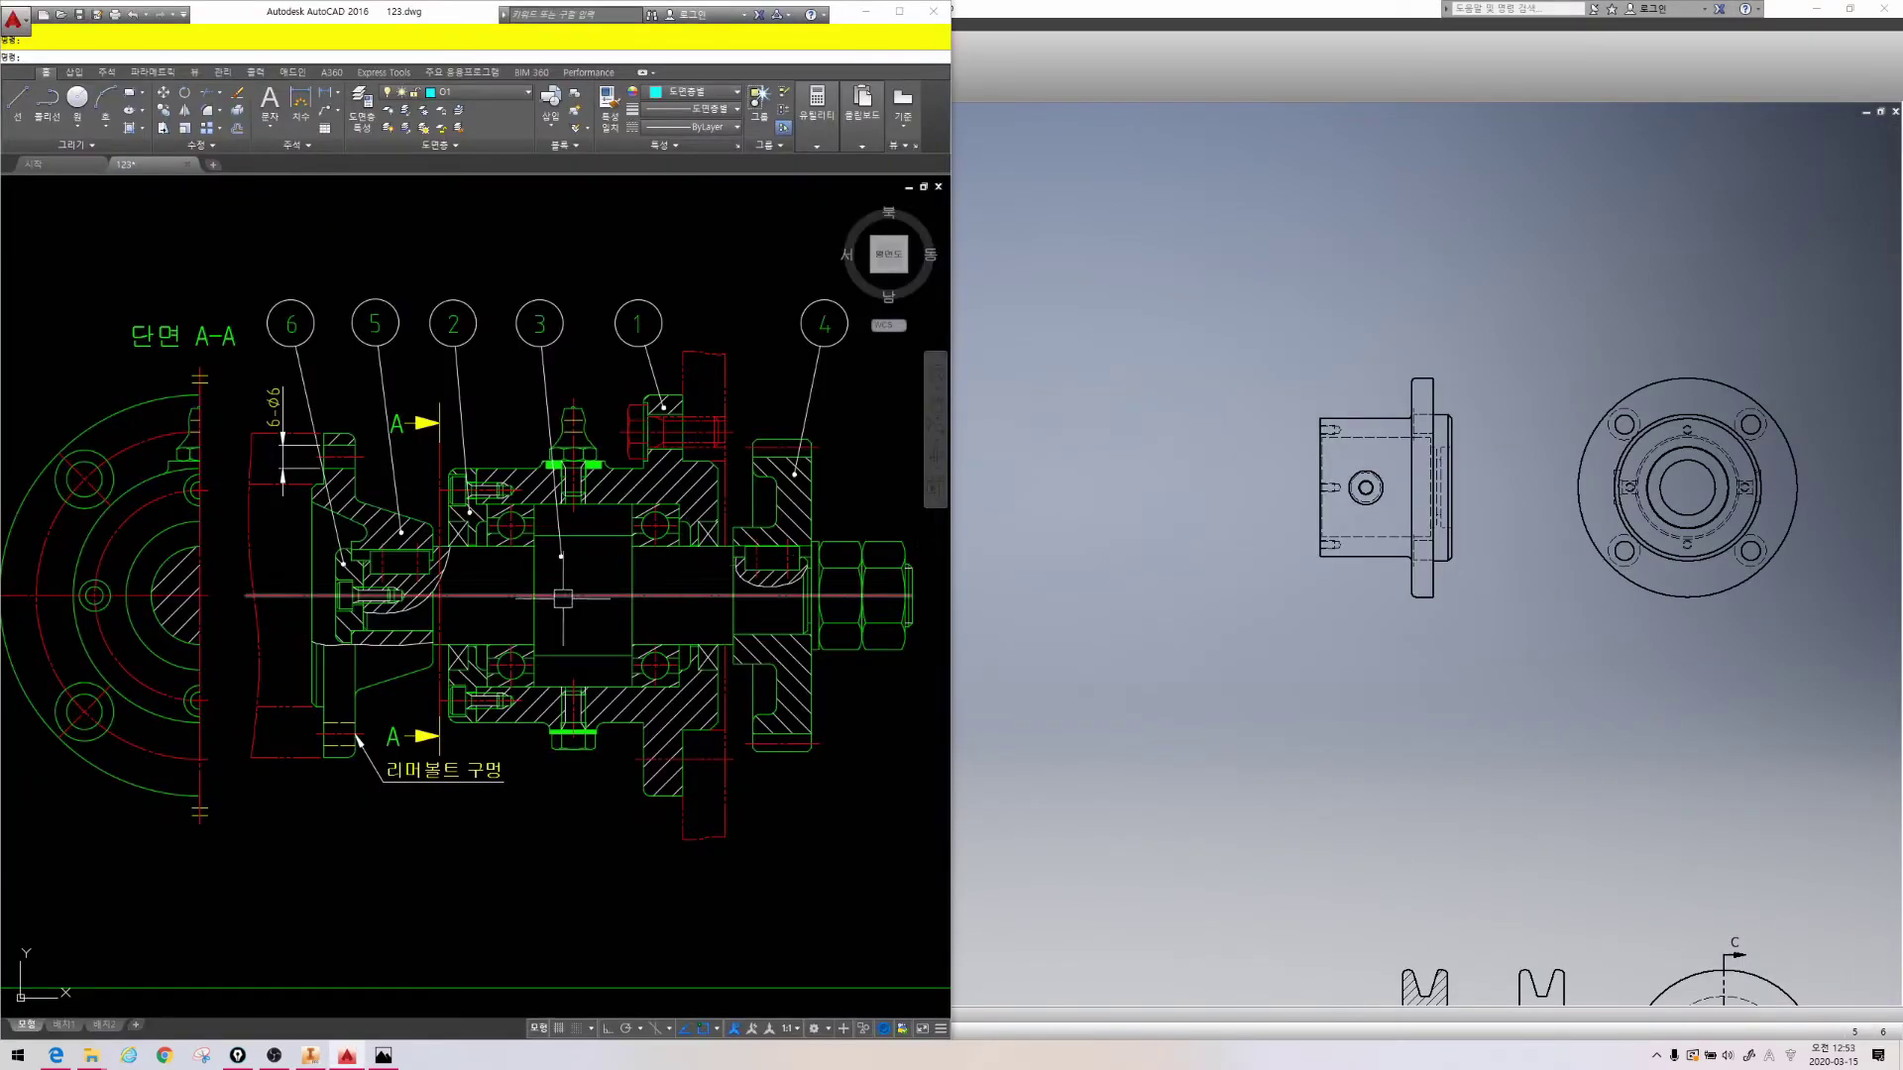
{"action": "mouse_move", "coordinate": [721, 758]}
{"action": "left_mouse_down"}
{"action": "mouse_move", "coordinate": [508, 707]}
{"action": "mouse_move", "coordinate": [738, 700]}
{"action": "left_mouse_up"}
{"action": "mouse_move", "coordinate": [1485, 630]}
{"action": "left_mouse_down"}
{"action": "mouse_move", "coordinate": [1344, 591]}
{"action": "mouse_move", "coordinate": [1549, 405]}
{"action": "left_mouse_up"}
{"action": "key", "text": "Escape"}
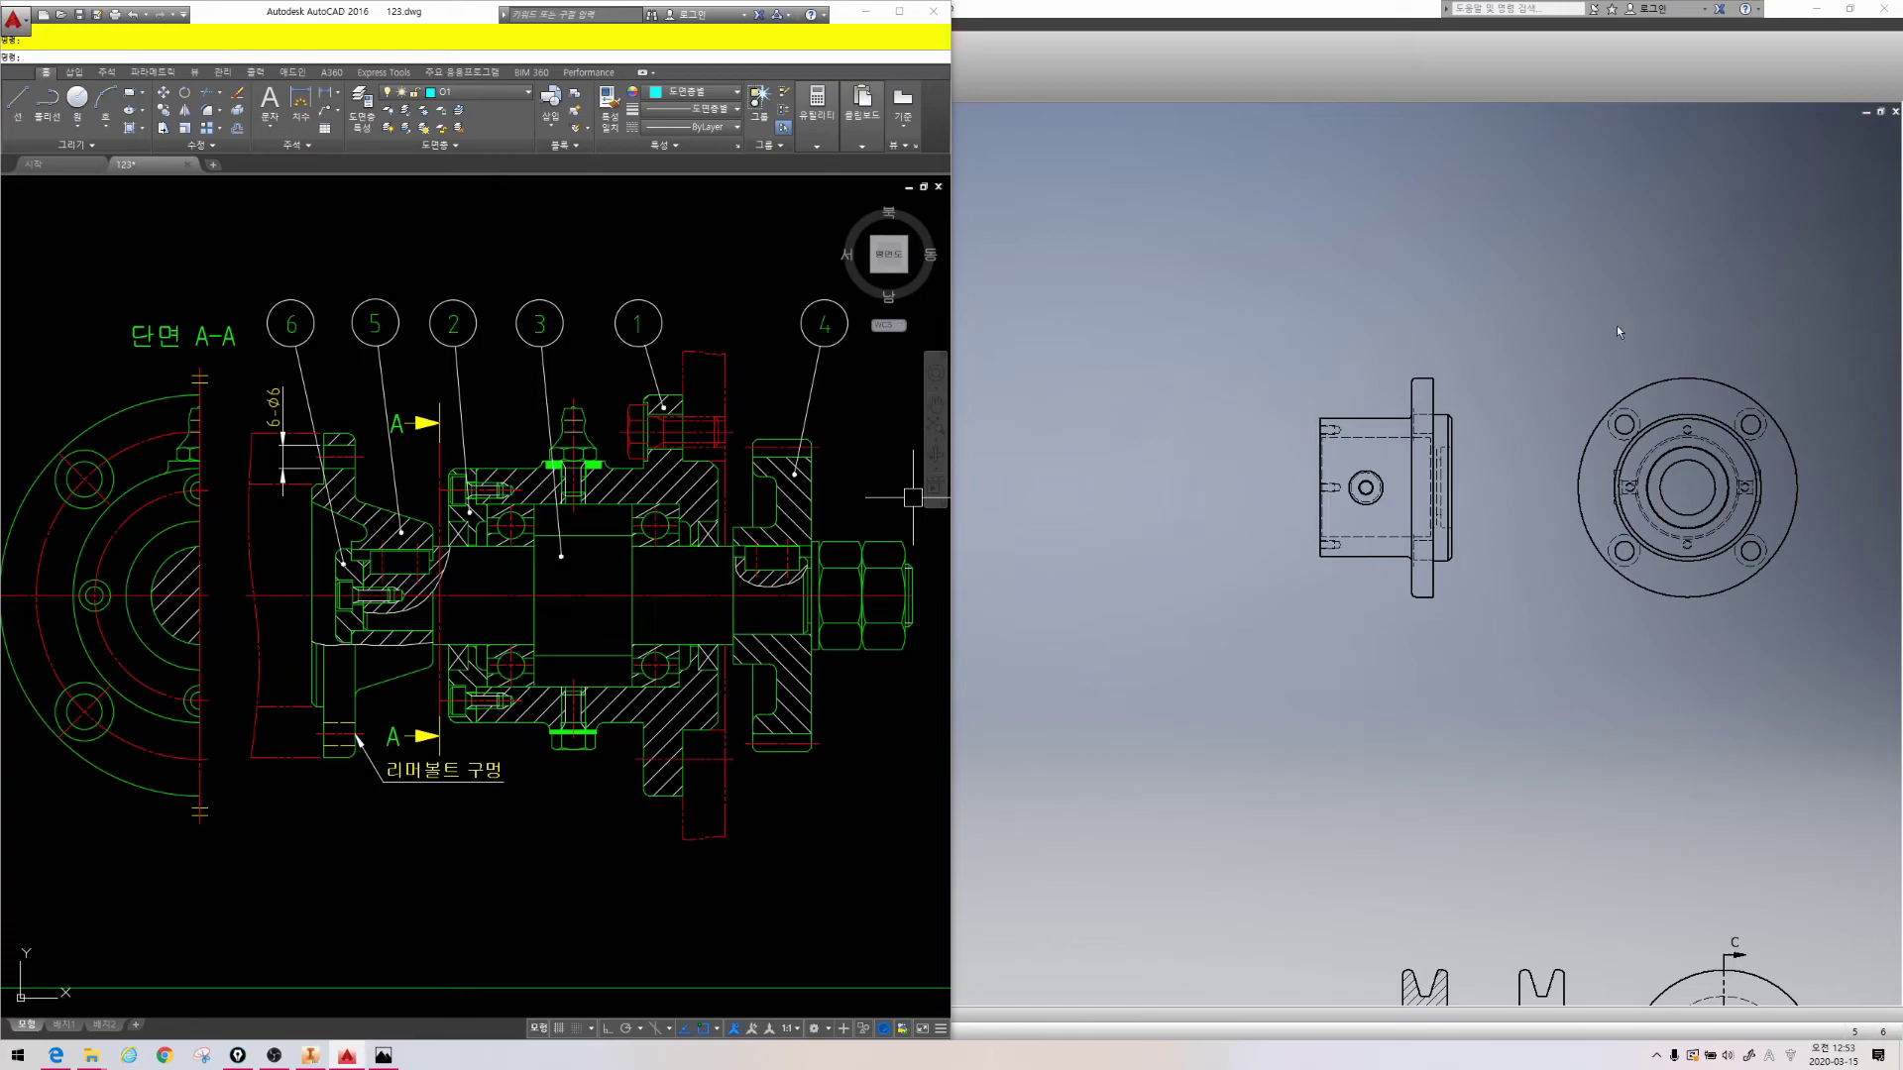
{"action": "key", "text": "ctrl+2"}
{"action": "left_click_drag", "start_coordinate": [1688, 325], "coordinate": [1687, 658]}
{"action": "left_click_drag", "start_coordinate": [201, 337], "coordinate": [197, 836]}
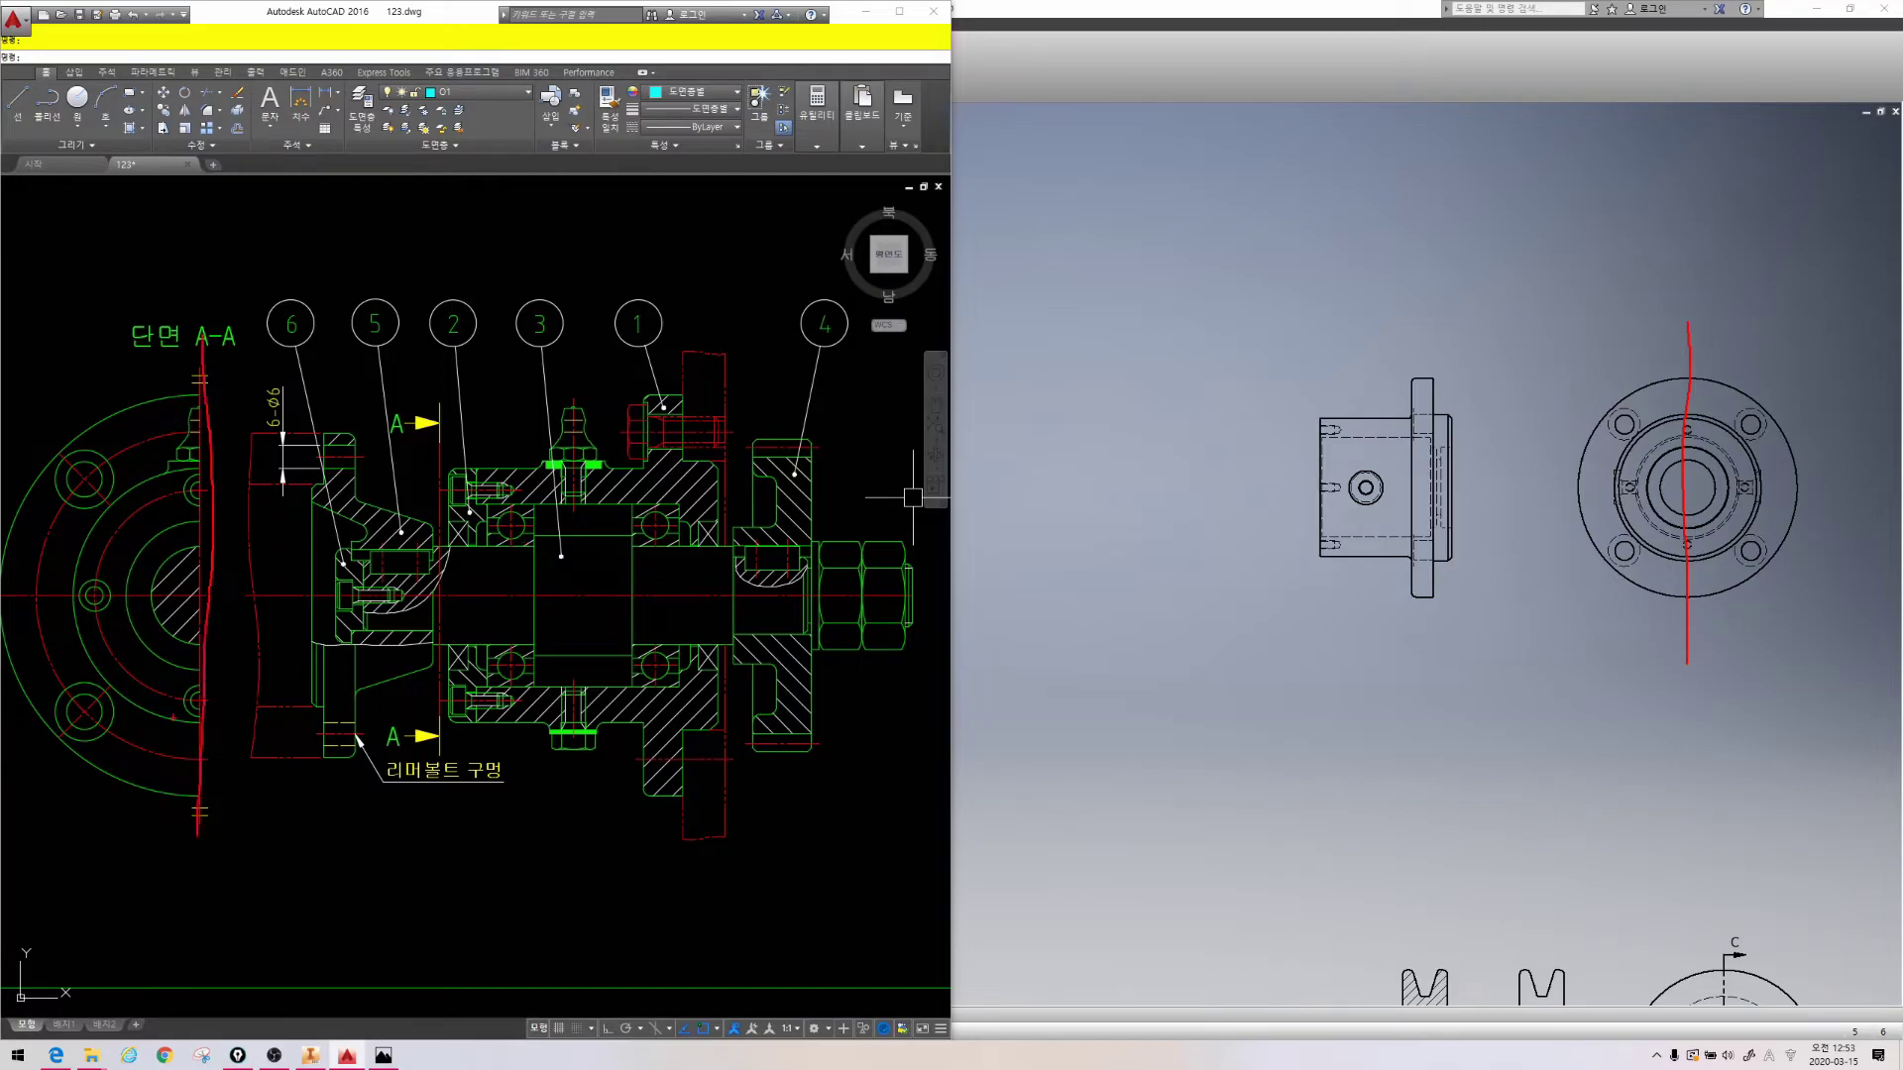
{"action": "left_click_drag", "start_coordinate": [139, 514], "coordinate": [137, 496]}
{"action": "mouse_move", "coordinate": [1774, 448]}
{"action": "left_mouse_down"}
{"action": "mouse_move", "coordinate": [1729, 398]}
{"action": "mouse_move", "coordinate": [1724, 456]}
{"action": "left_mouse_up"}
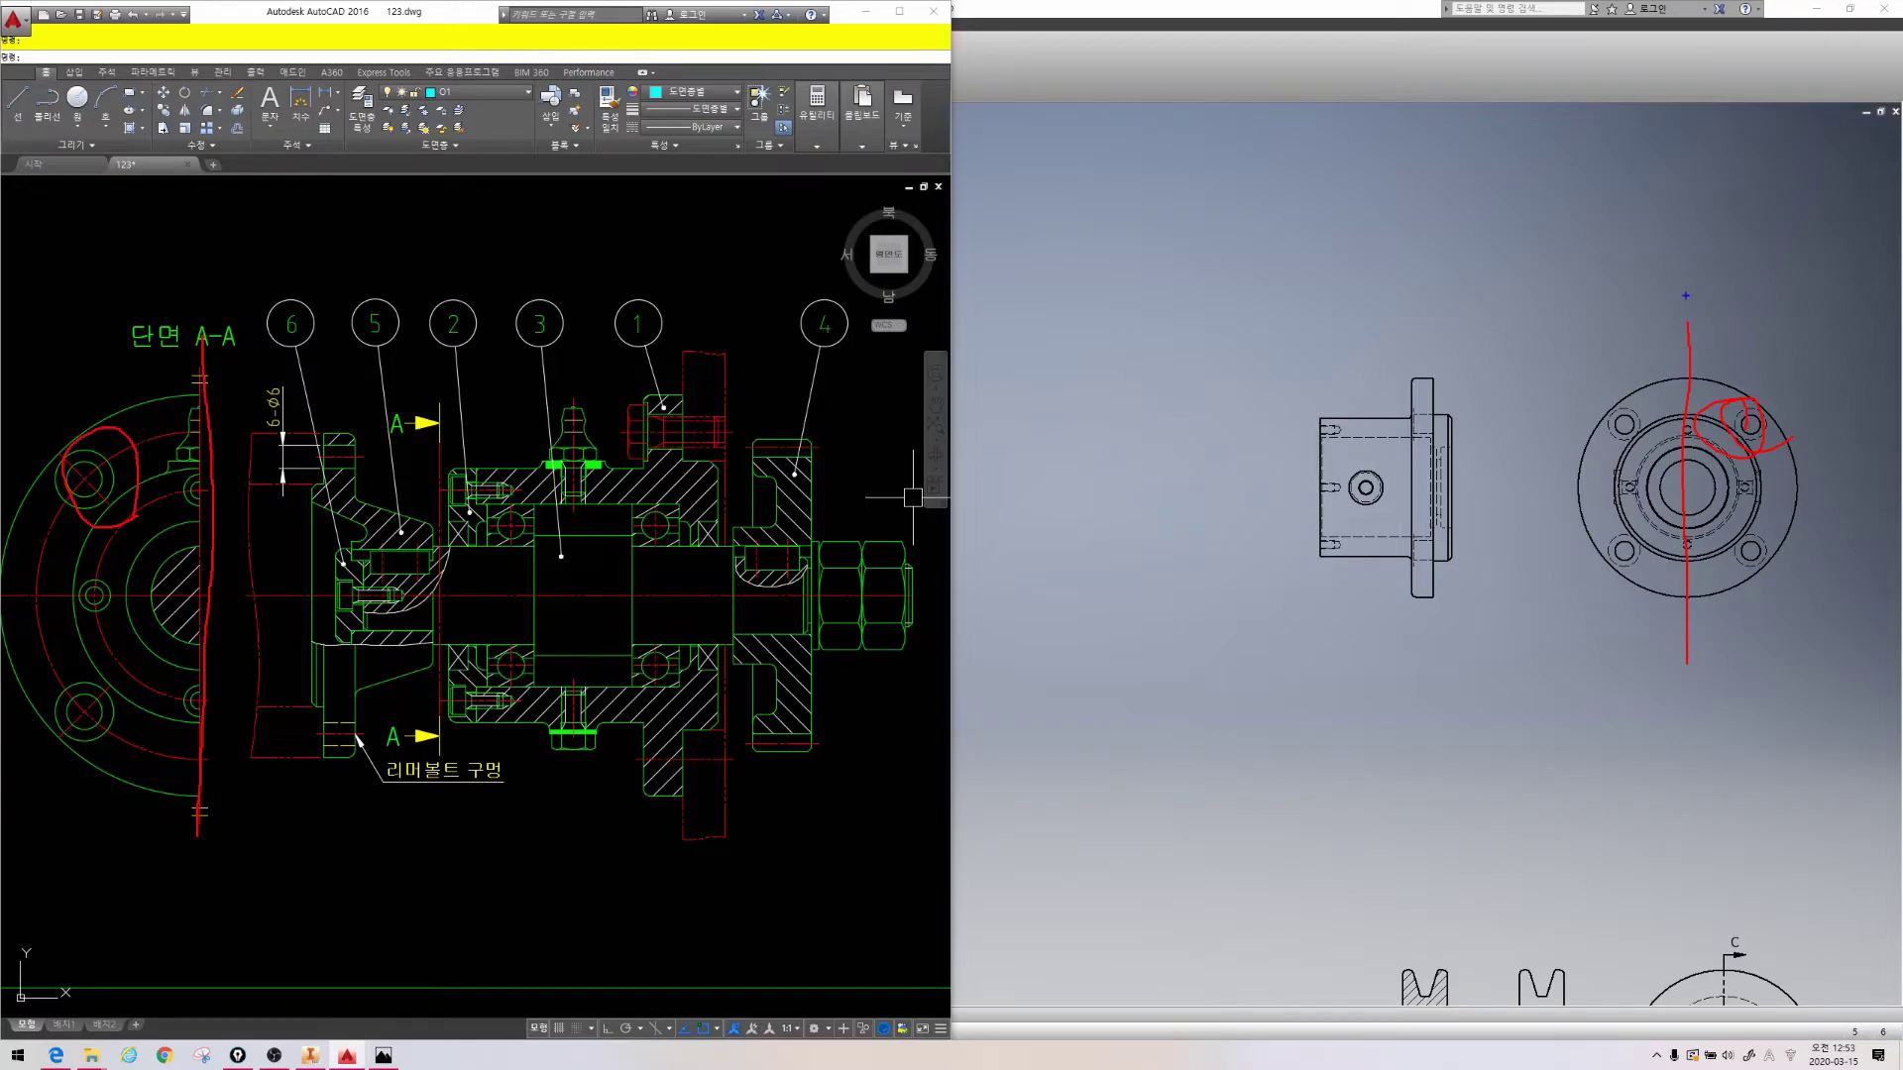
{"action": "mouse_move", "coordinate": [1686, 294]}
{"action": "left_mouse_down"}
{"action": "mouse_move", "coordinate": [1721, 519]}
{"action": "mouse_move", "coordinate": [1830, 631]}
{"action": "left_mouse_up"}
{"action": "mouse_move", "coordinate": [198, 755]}
{"action": "left_mouse_down"}
{"action": "mouse_move", "coordinate": [89, 778]}
{"action": "mouse_move", "coordinate": [375, 748]}
{"action": "mouse_move", "coordinate": [366, 776]}
{"action": "left_mouse_up"}
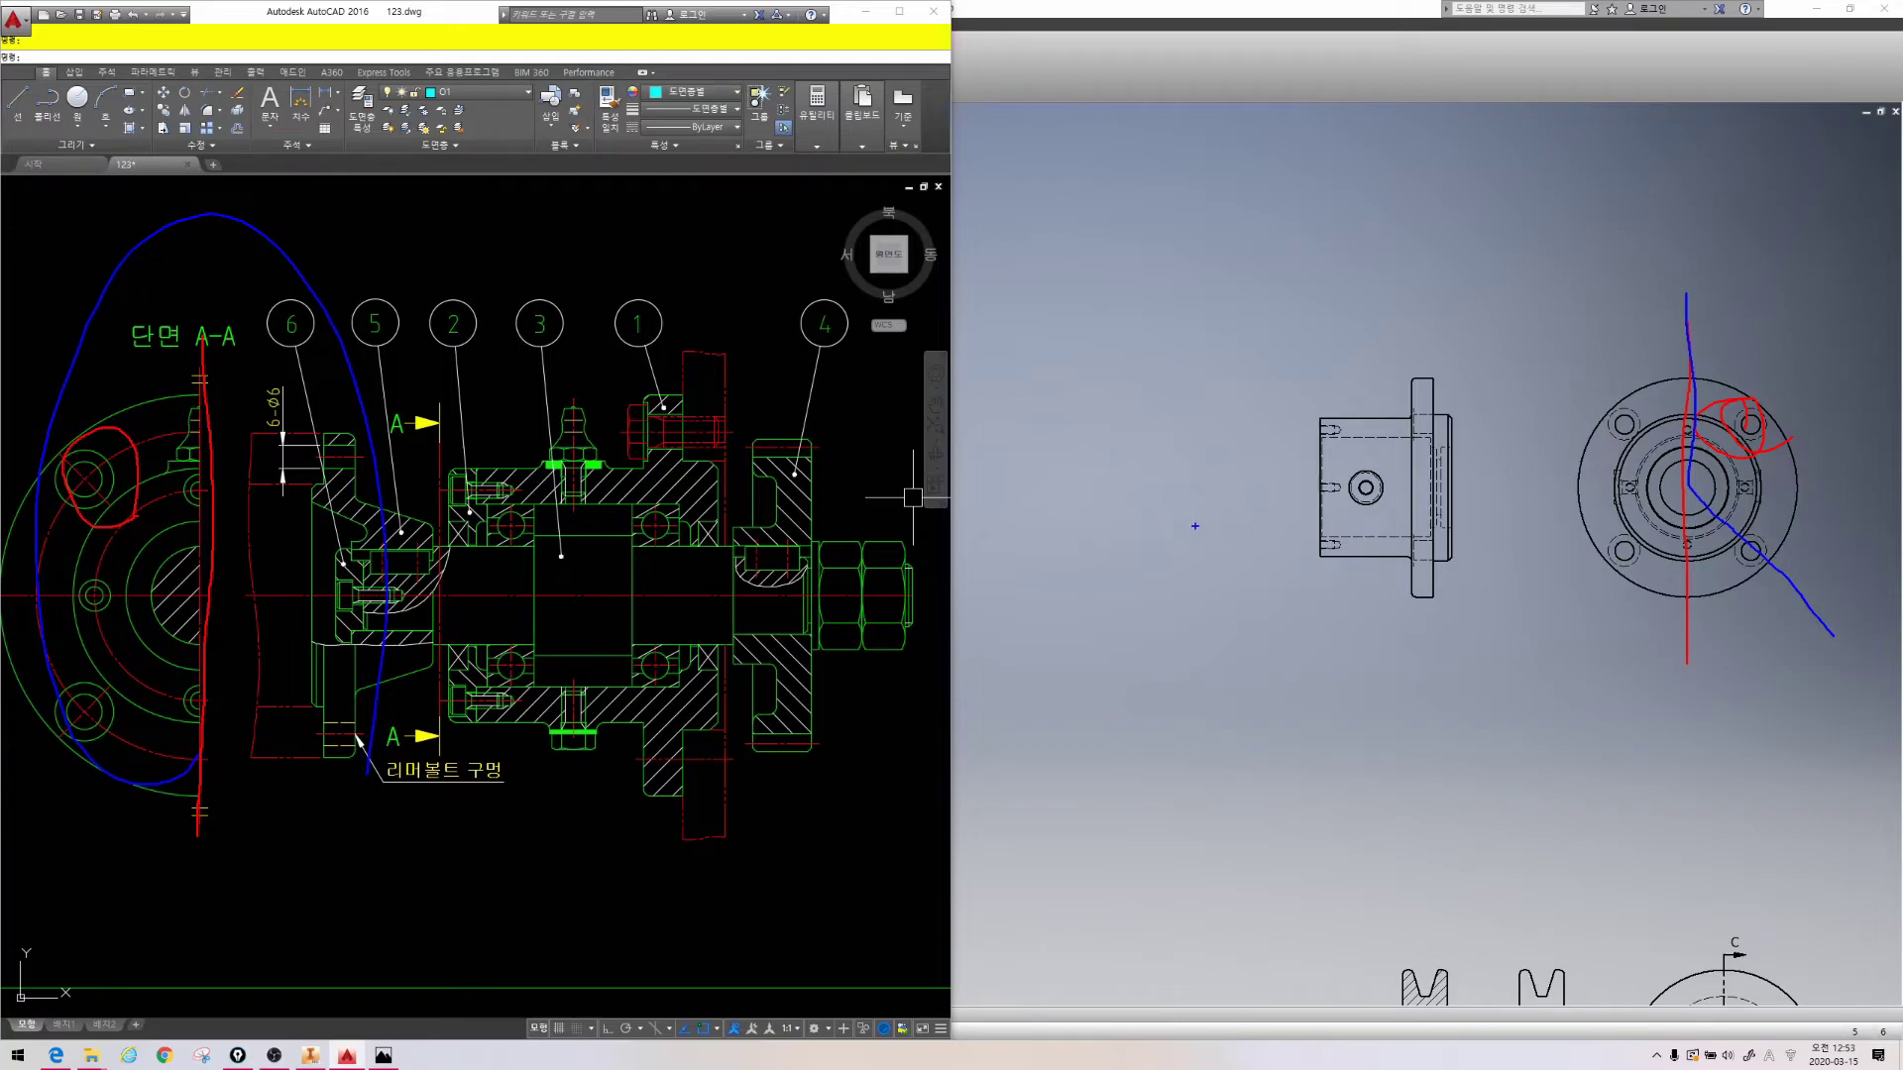
{"action": "key", "text": "Escape"}
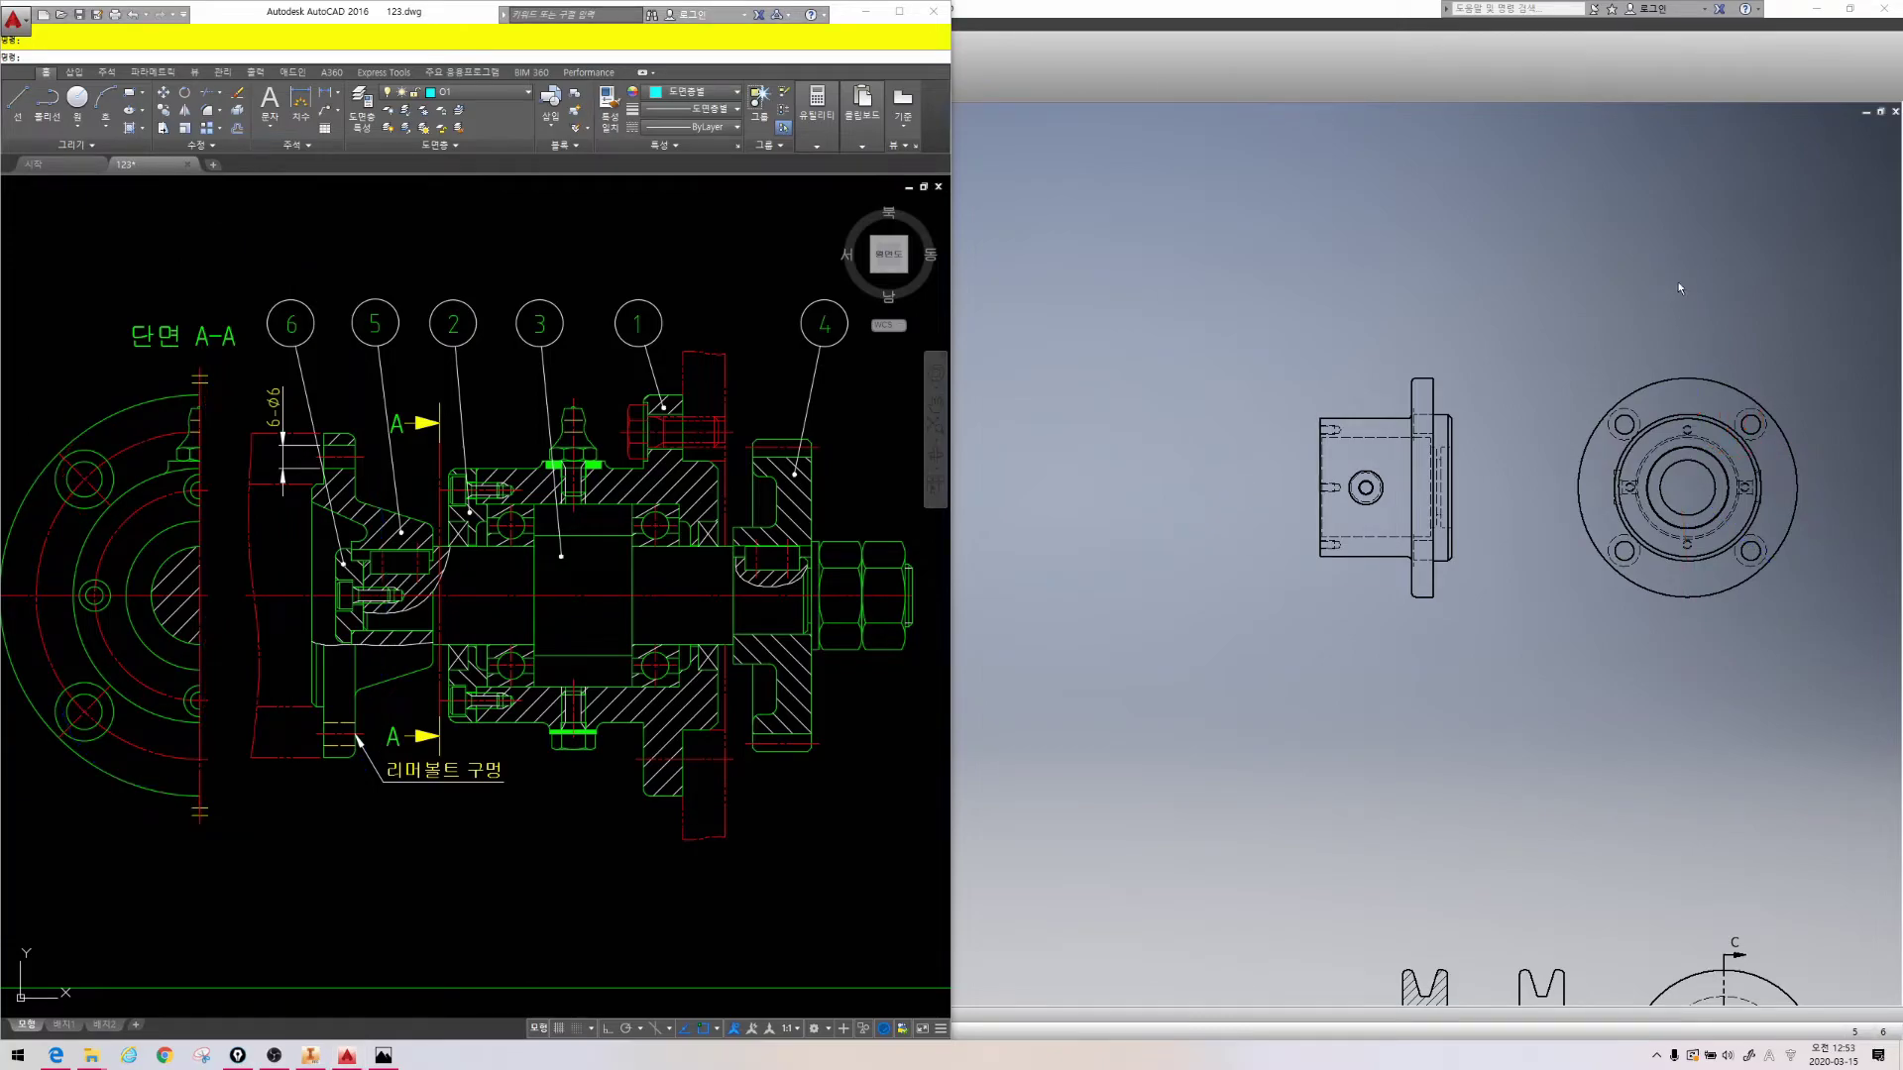
{"action": "left_click", "coordinate": [1502, 323]}
{"action": "left_click", "coordinate": [100, 55]}
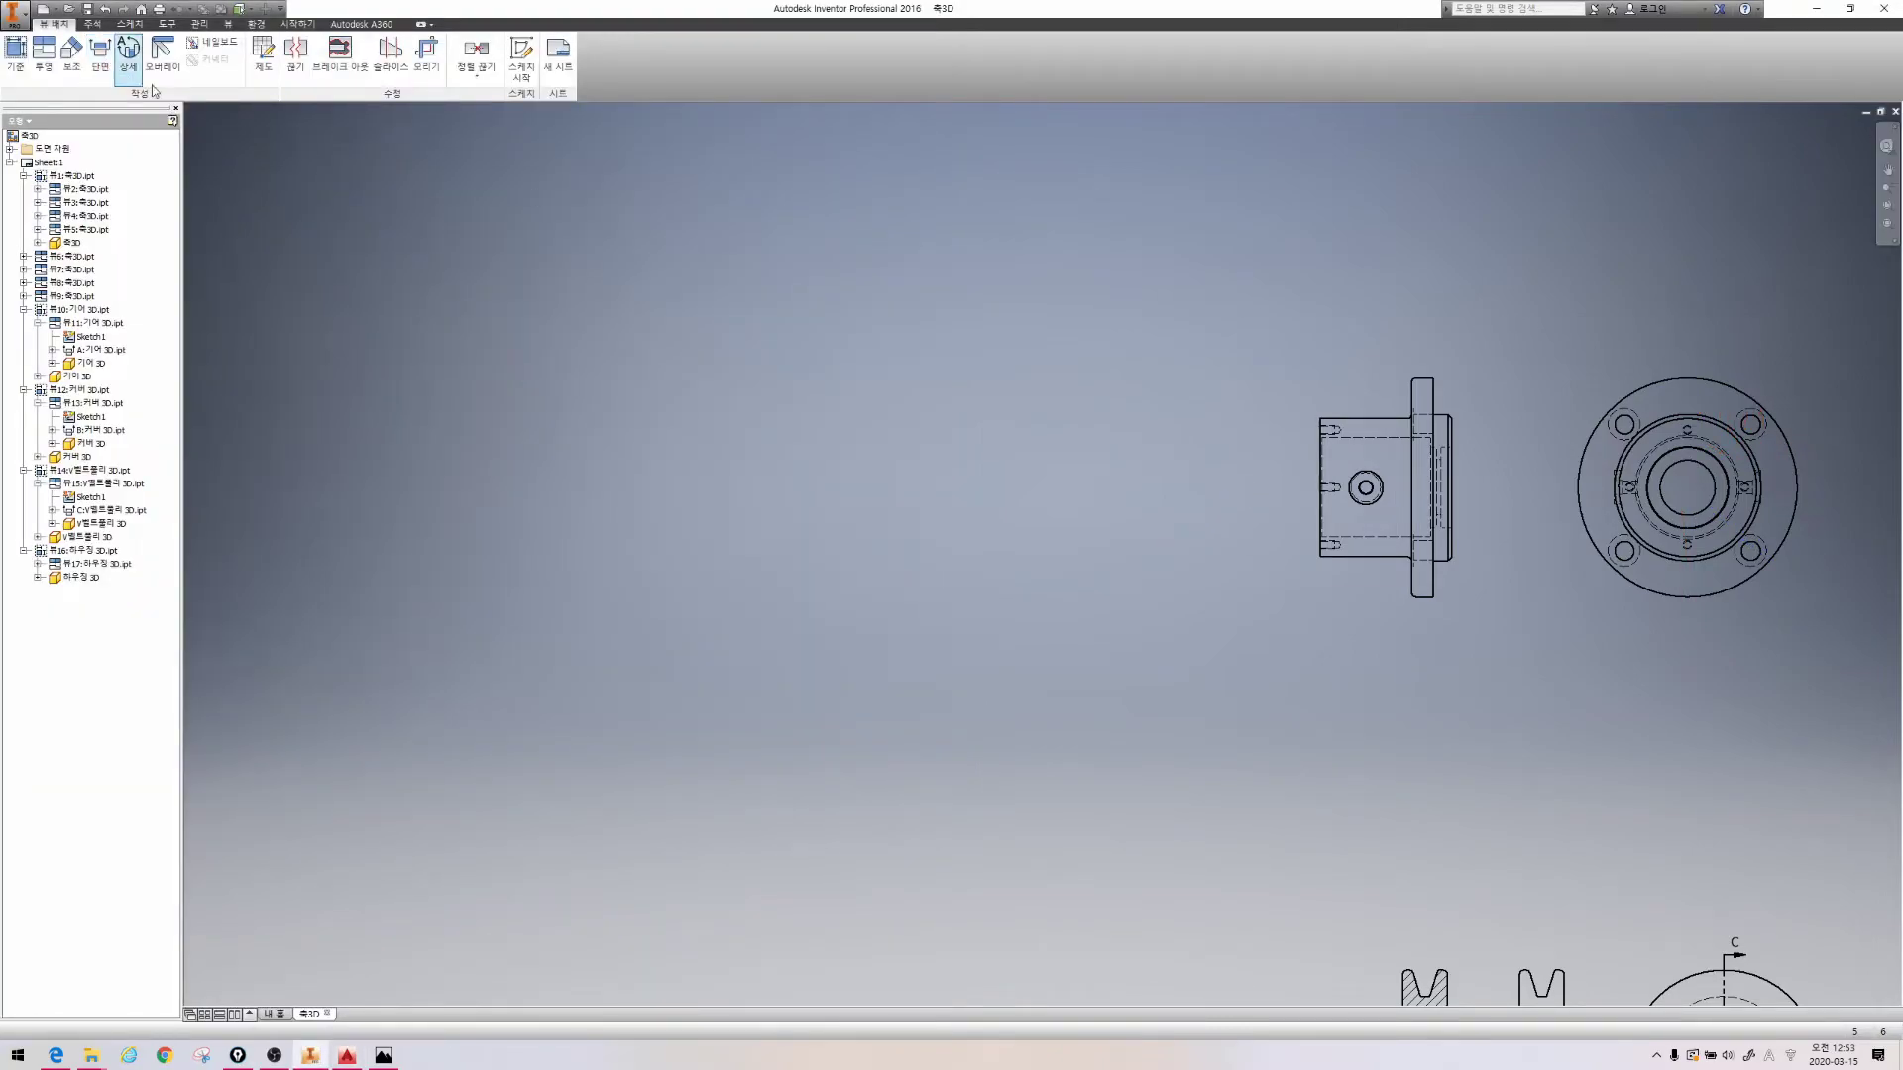
{"action": "left_click", "coordinate": [1665, 387]}
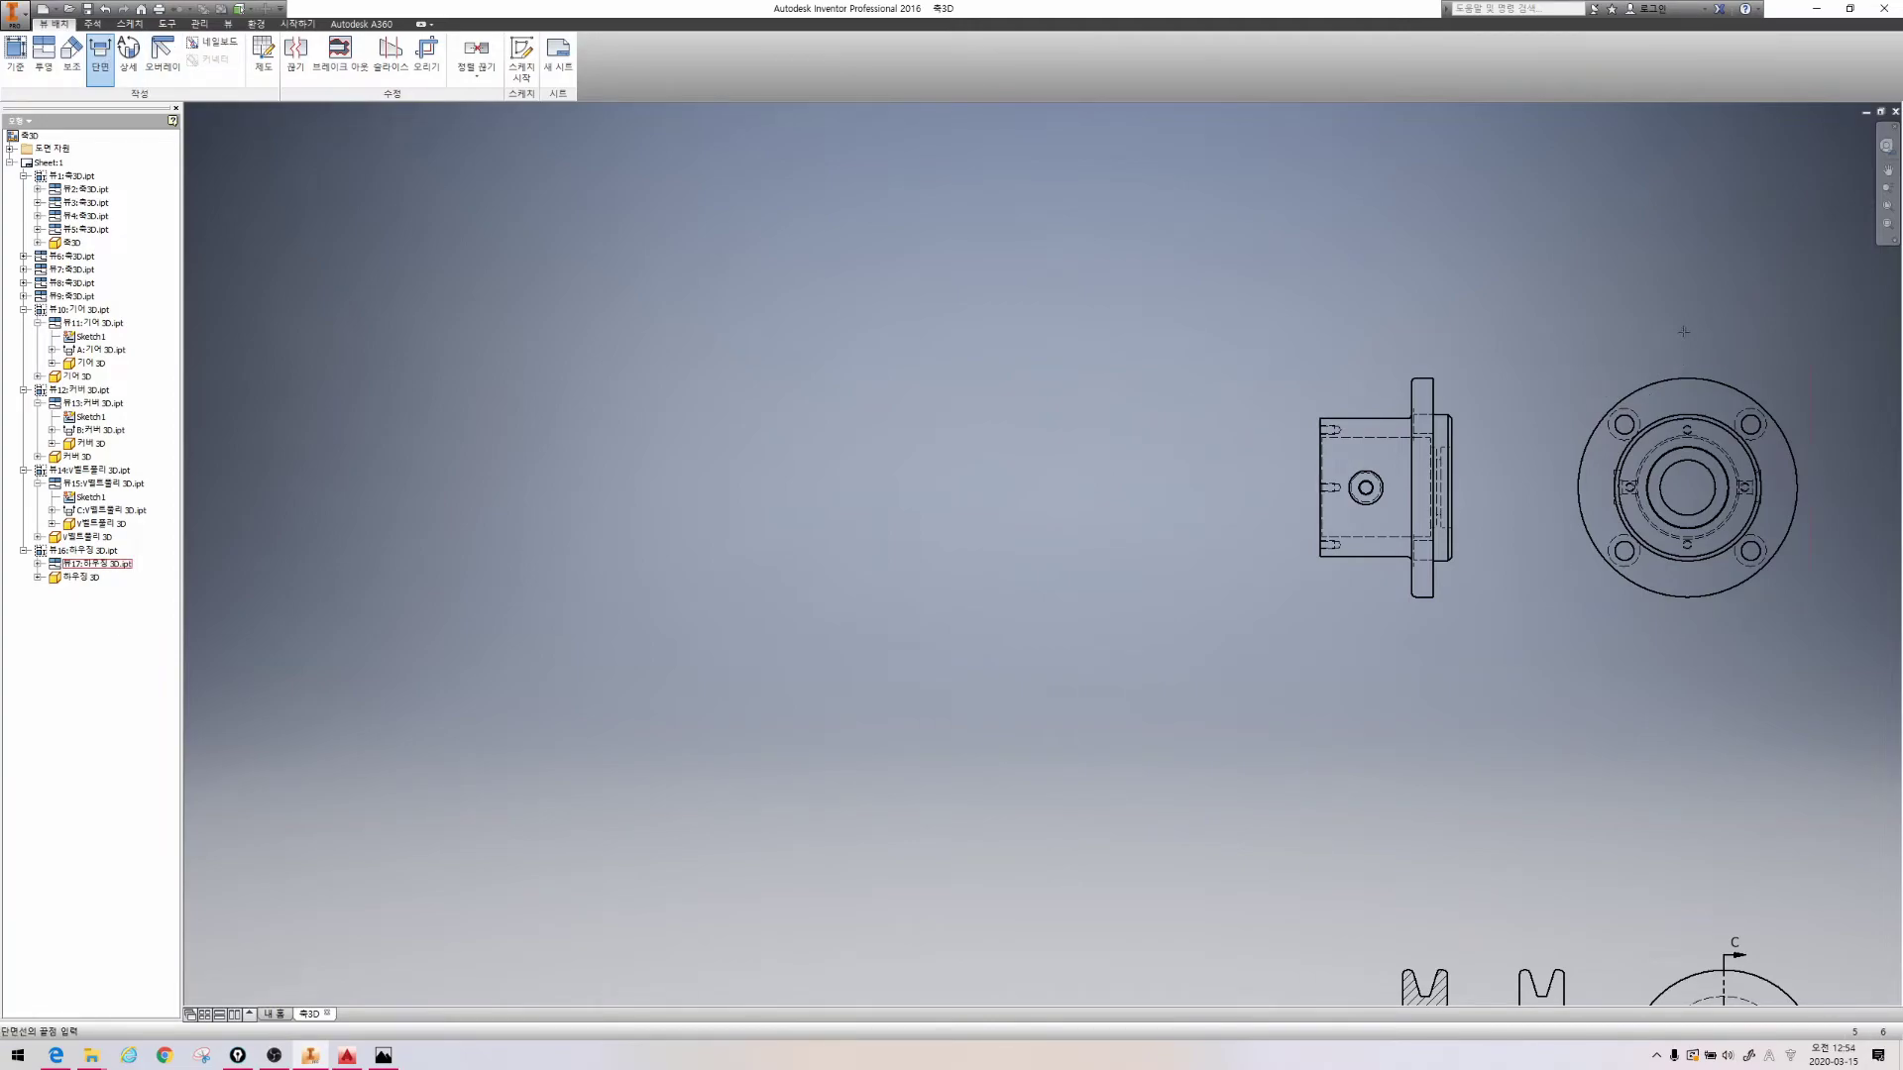
{"action": "left_click", "coordinate": [1687, 347]}
{"action": "key", "text": "Escape"}
Create a 1:1 section view of the housing, cut vertically through the round view's centre and placed beyond the base view
{"action": "left_click", "coordinate": [111, 65]}
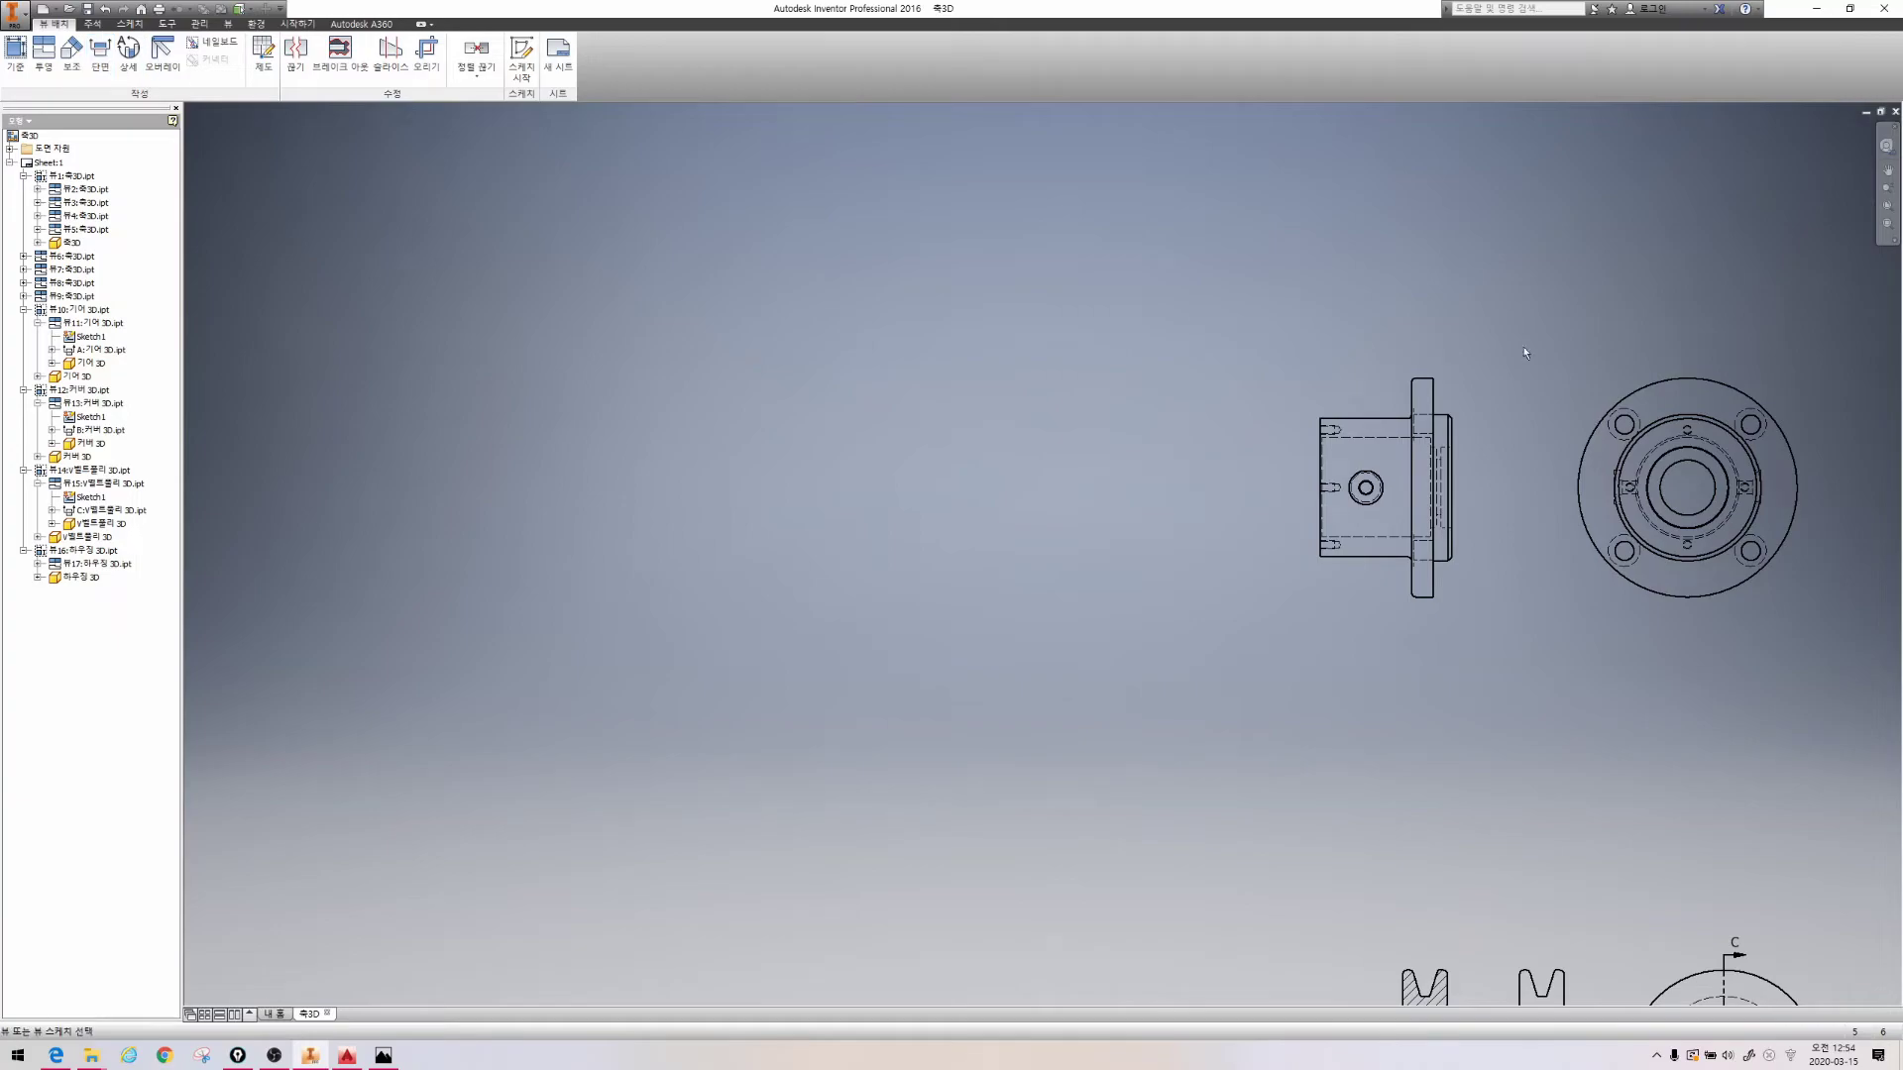
{"action": "left_click", "coordinate": [1691, 365]}
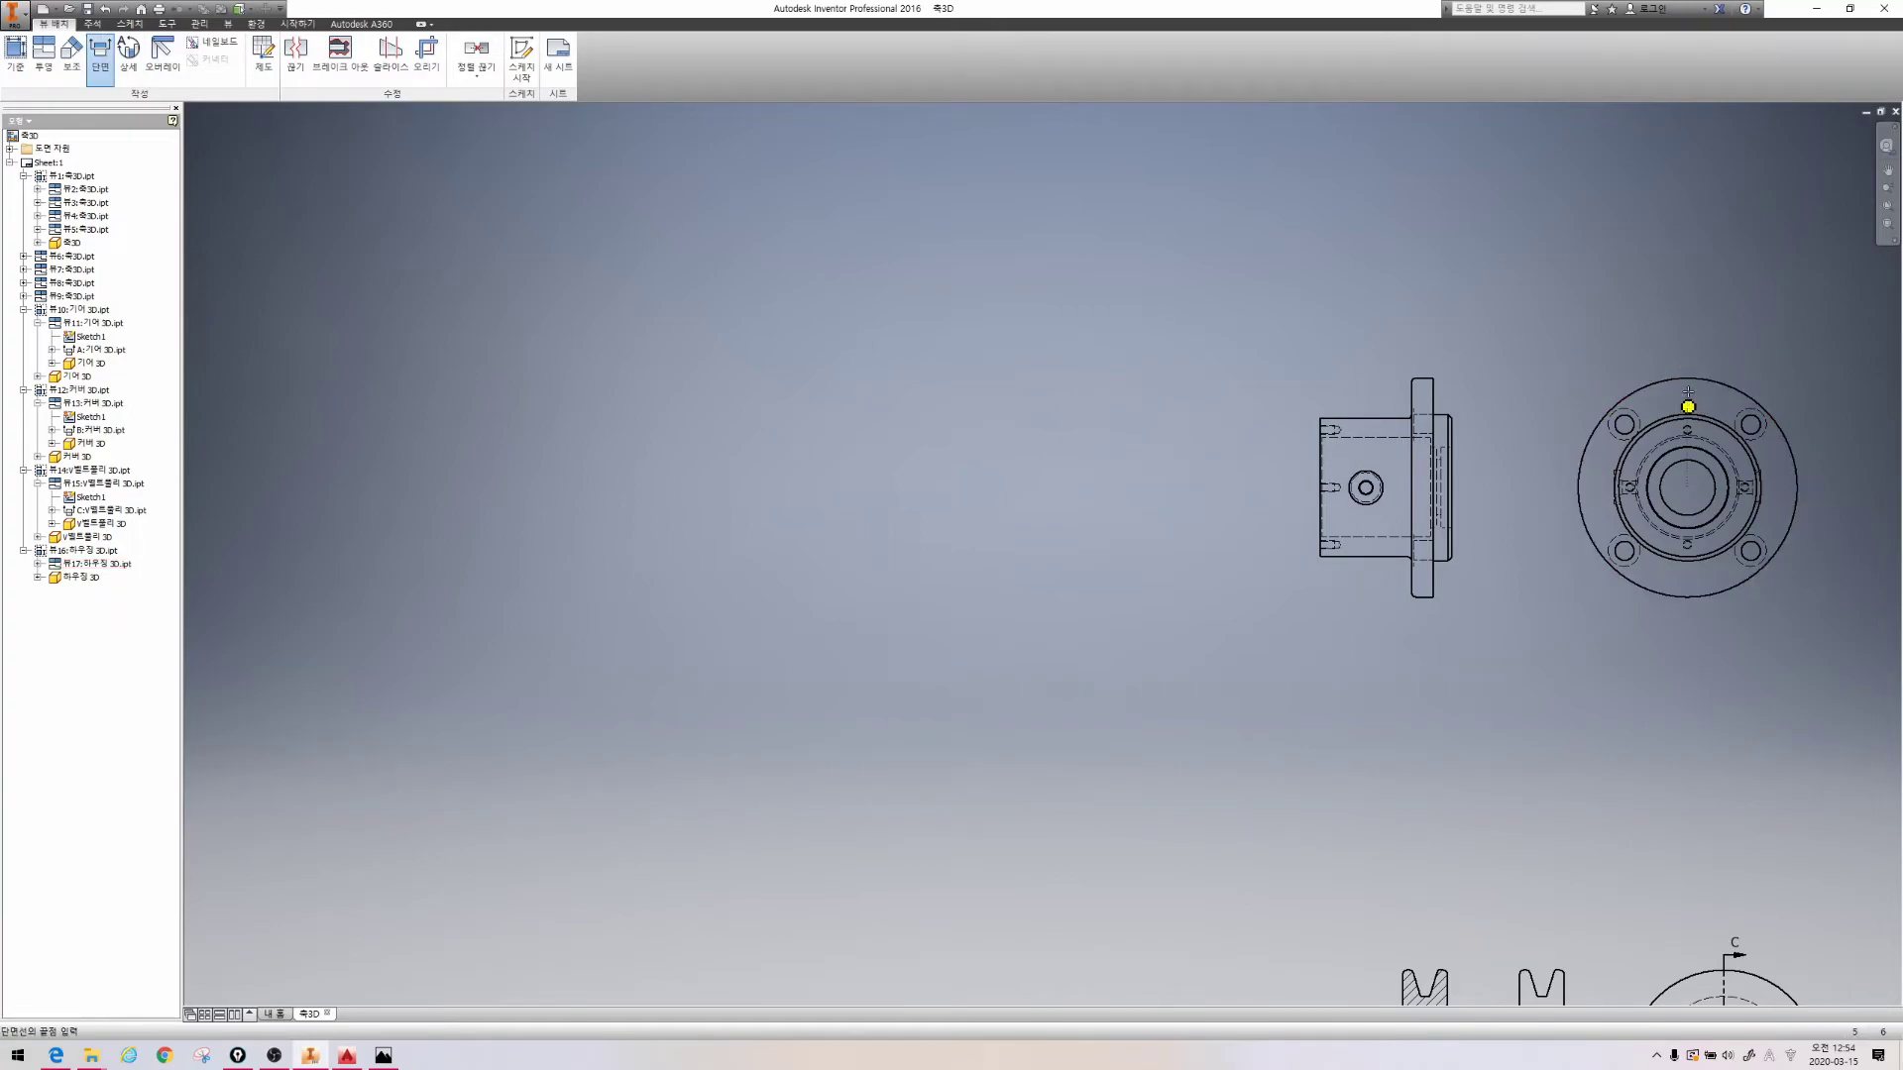
{"action": "left_click", "coordinate": [1687, 349]}
{"action": "left_click", "coordinate": [1689, 664]}
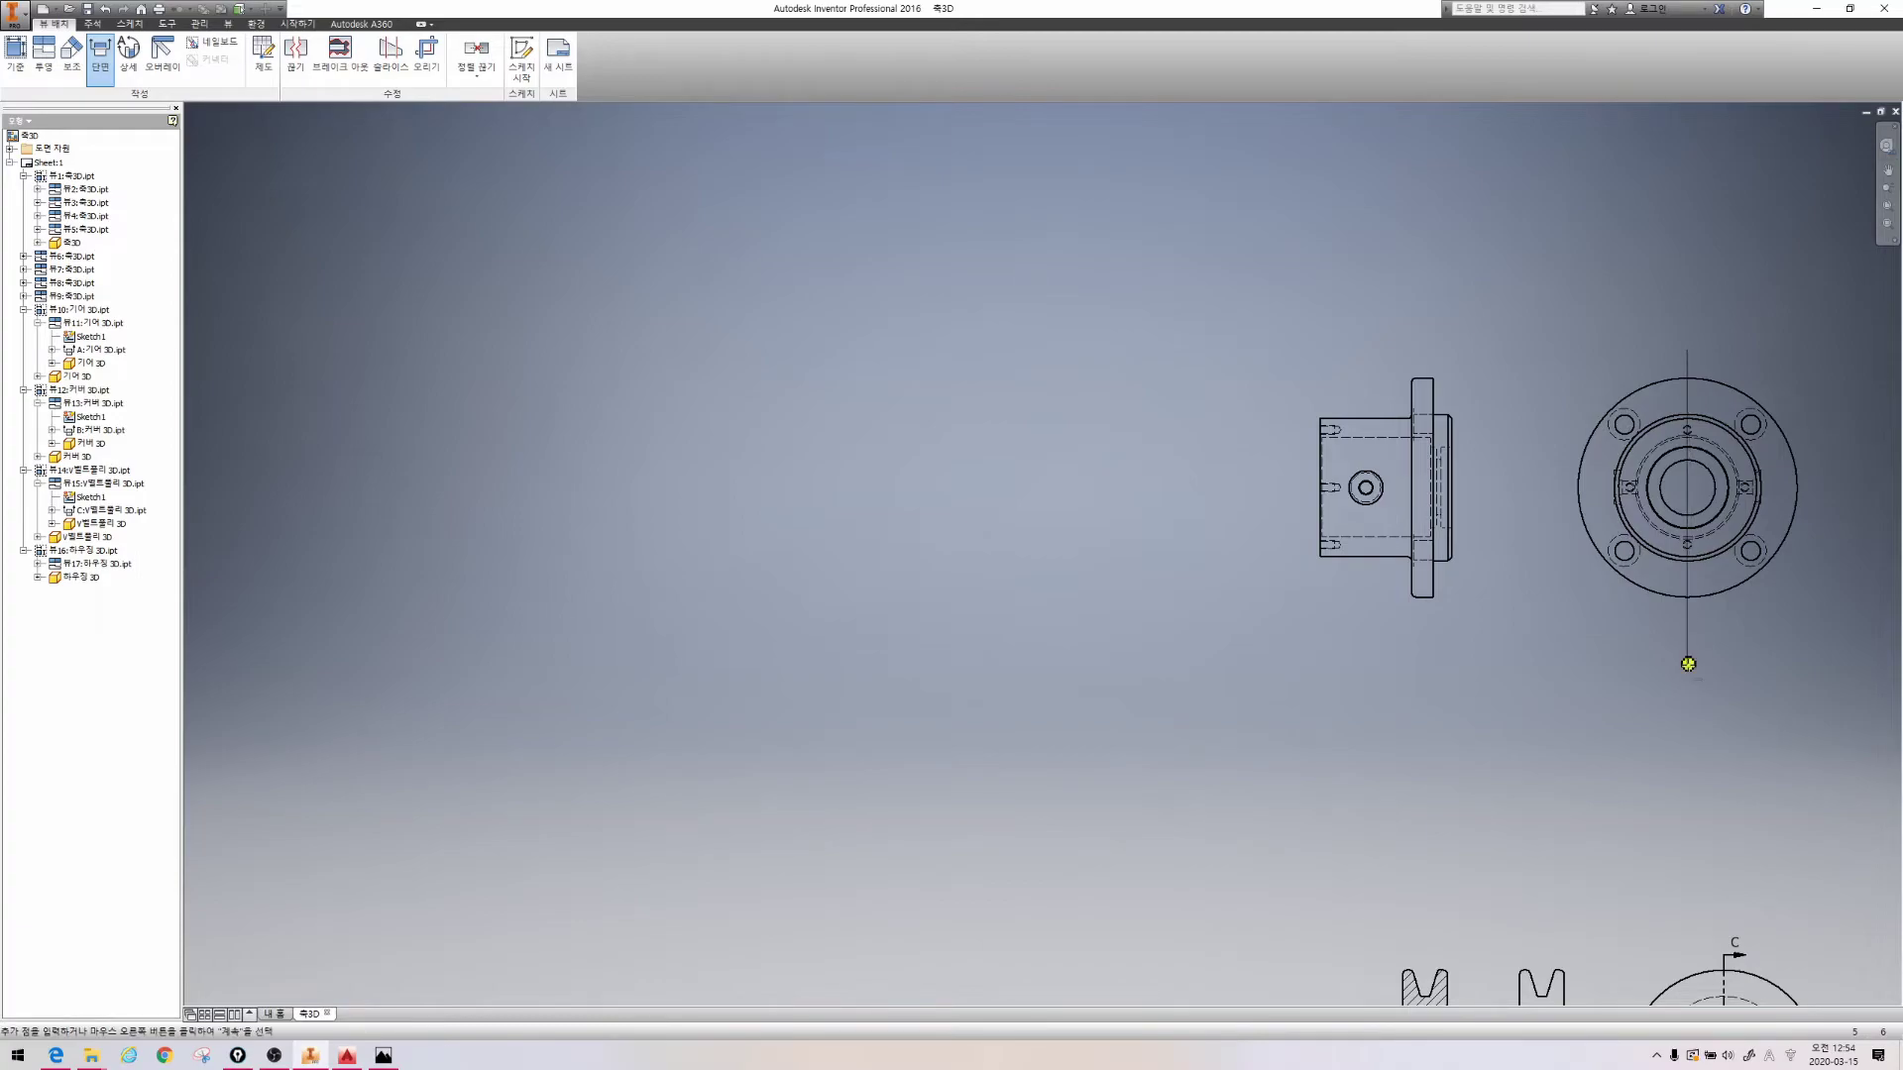
{"action": "right_click", "coordinate": [1688, 664]}
{"action": "left_click", "coordinate": [1592, 642]}
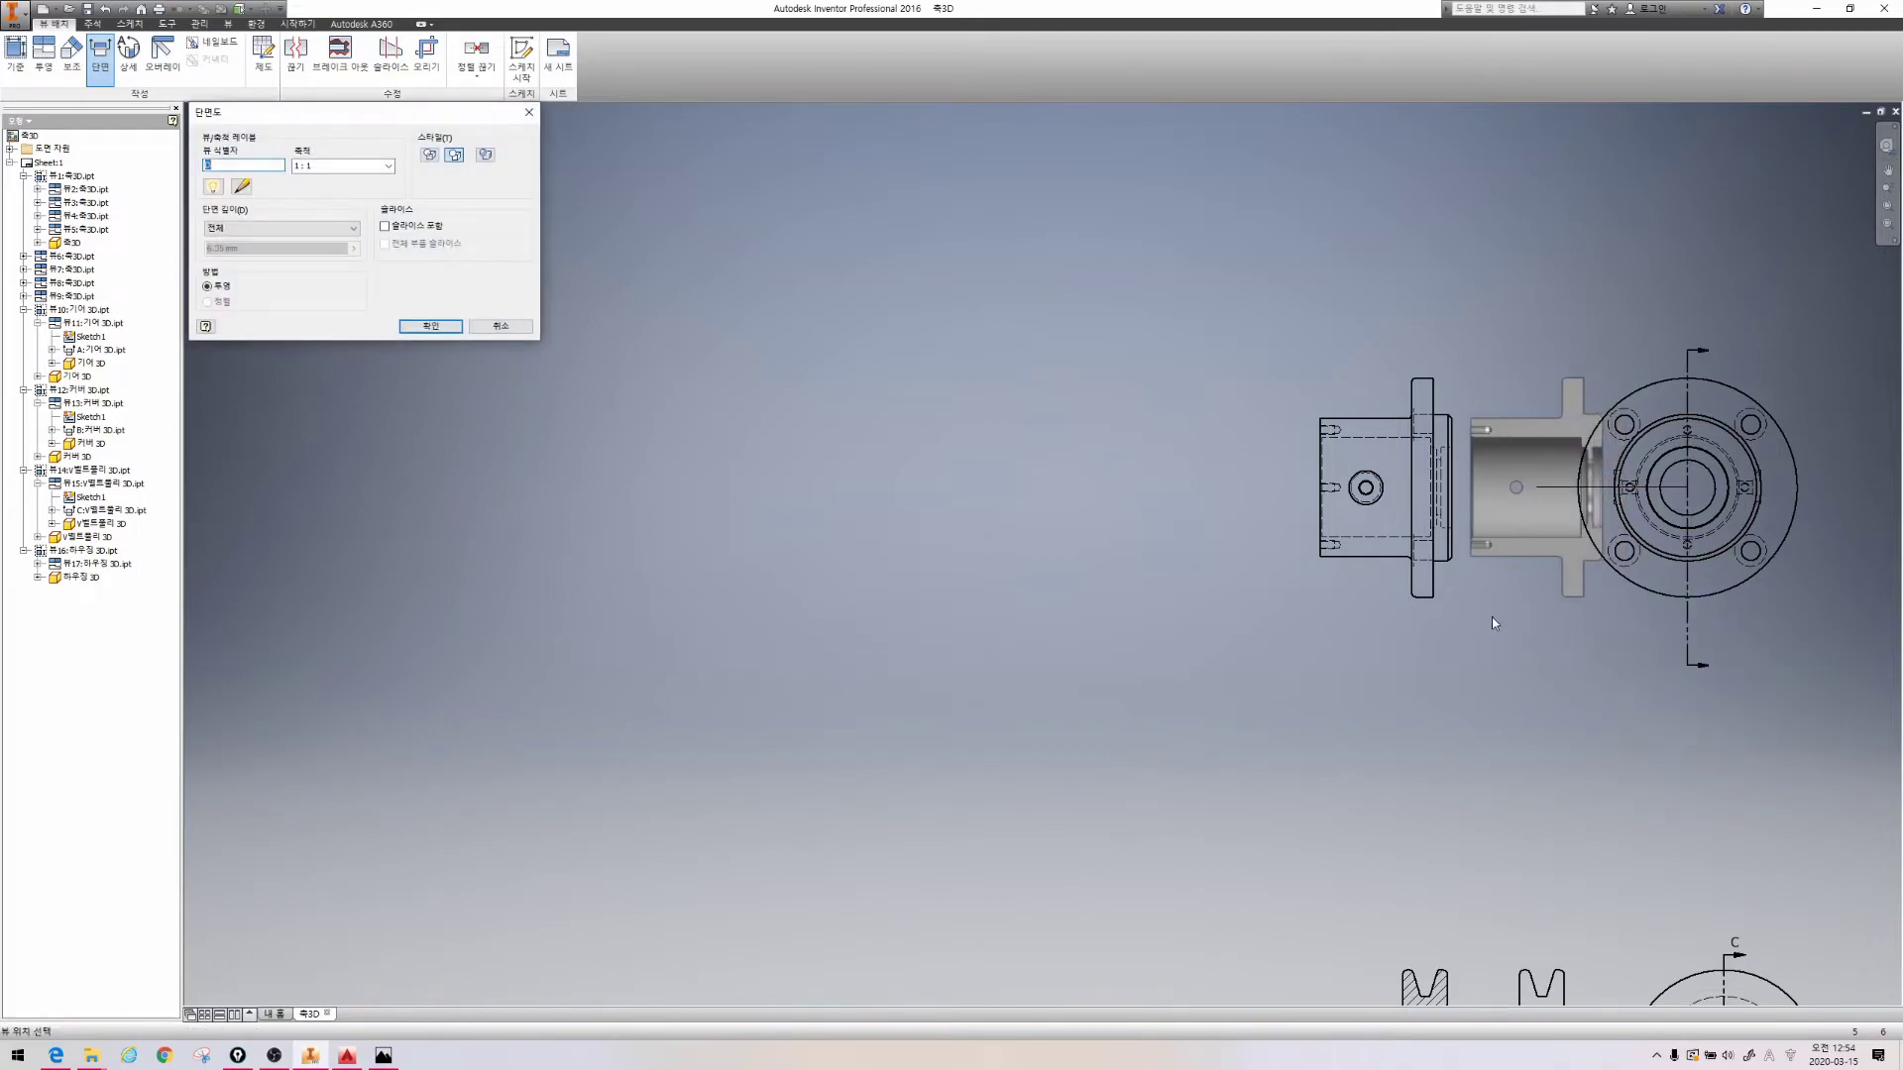
{"action": "left_click", "coordinate": [1185, 568]}
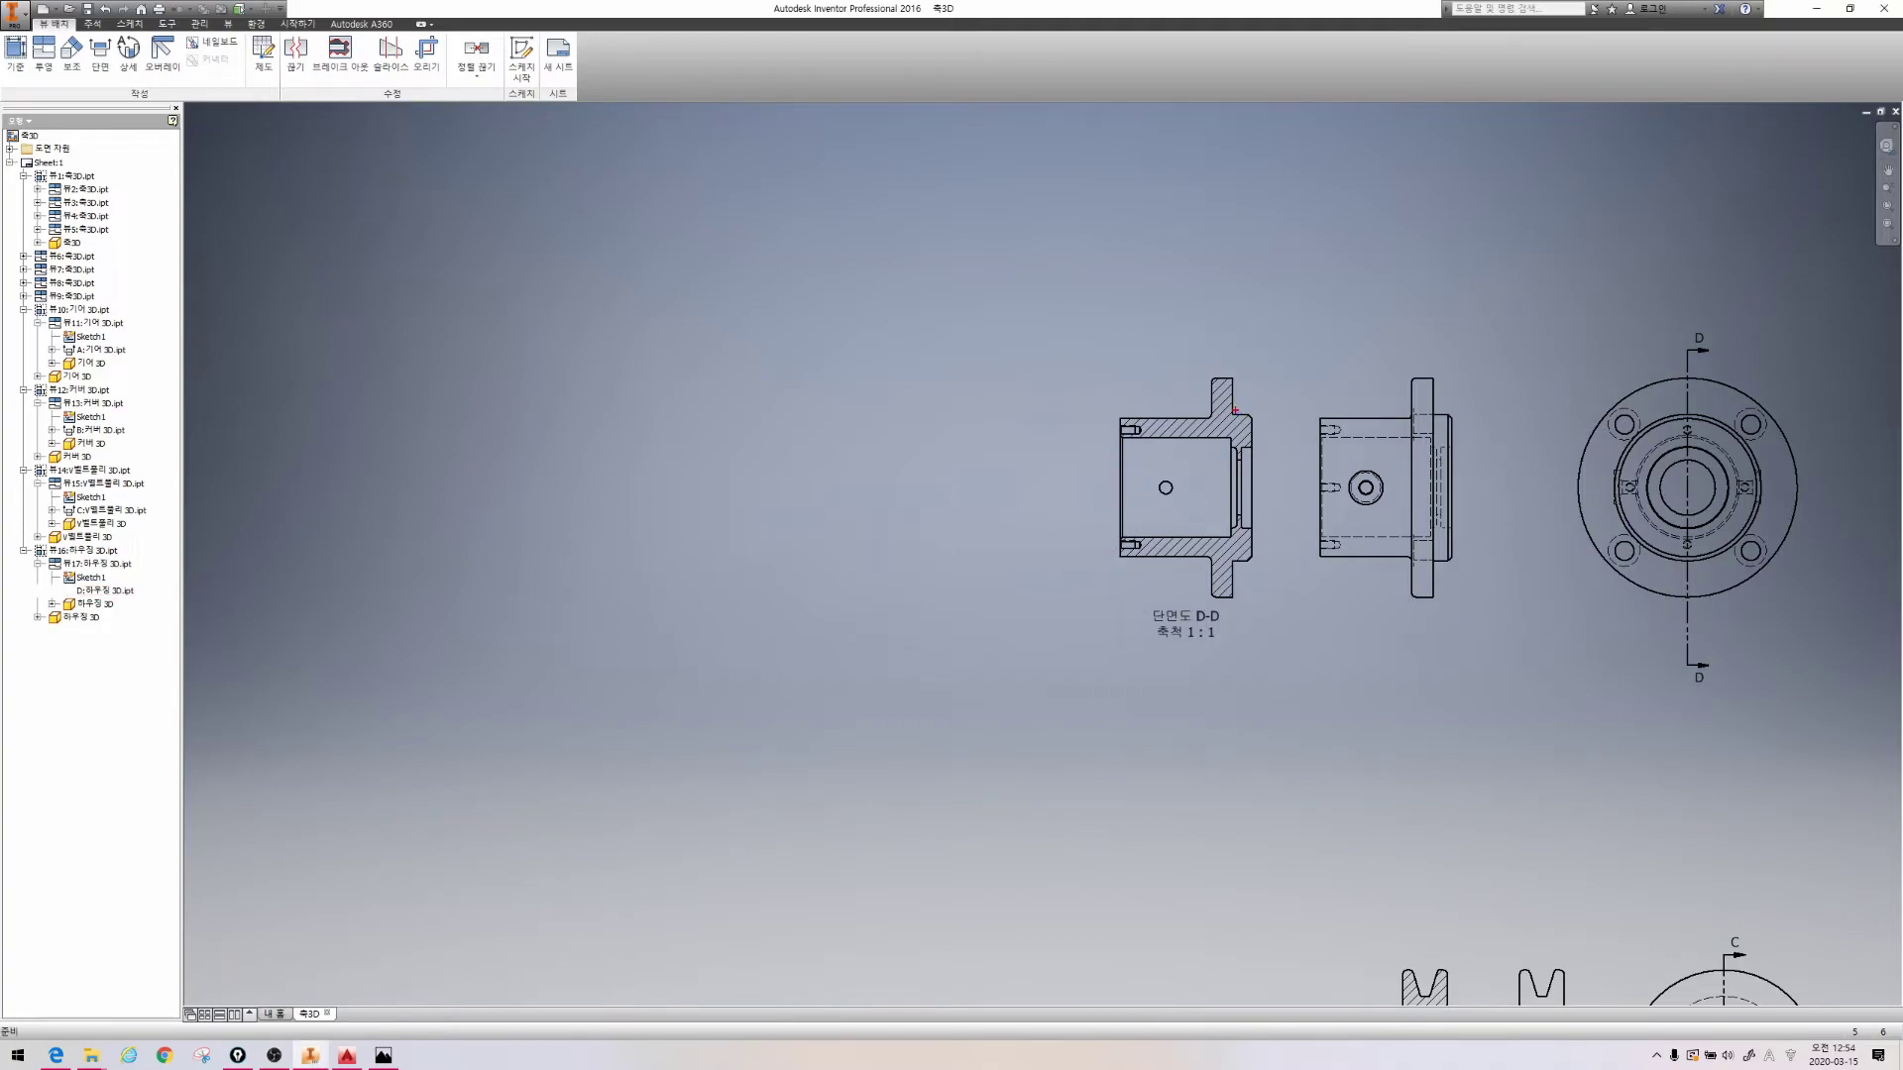
{"action": "mouse_move", "coordinate": [1248, 412]}
{"action": "left_mouse_down"}
{"action": "mouse_move", "coordinate": [1197, 391]}
{"action": "mouse_move", "coordinate": [1245, 416]}
{"action": "mouse_move", "coordinate": [1232, 391]}
{"action": "left_mouse_up"}
{"action": "left_click_drag", "start_coordinate": [1730, 530], "coordinate": [1781, 593]}
{"action": "key", "text": "Escape"}
Create a 1:1 housing section cut from above to the centre and diagonally through the lower-right bolt hole, placed beyond section D-D
{"action": "left_click", "coordinate": [1679, 365]}
{"action": "left_click", "coordinate": [1688, 487]}
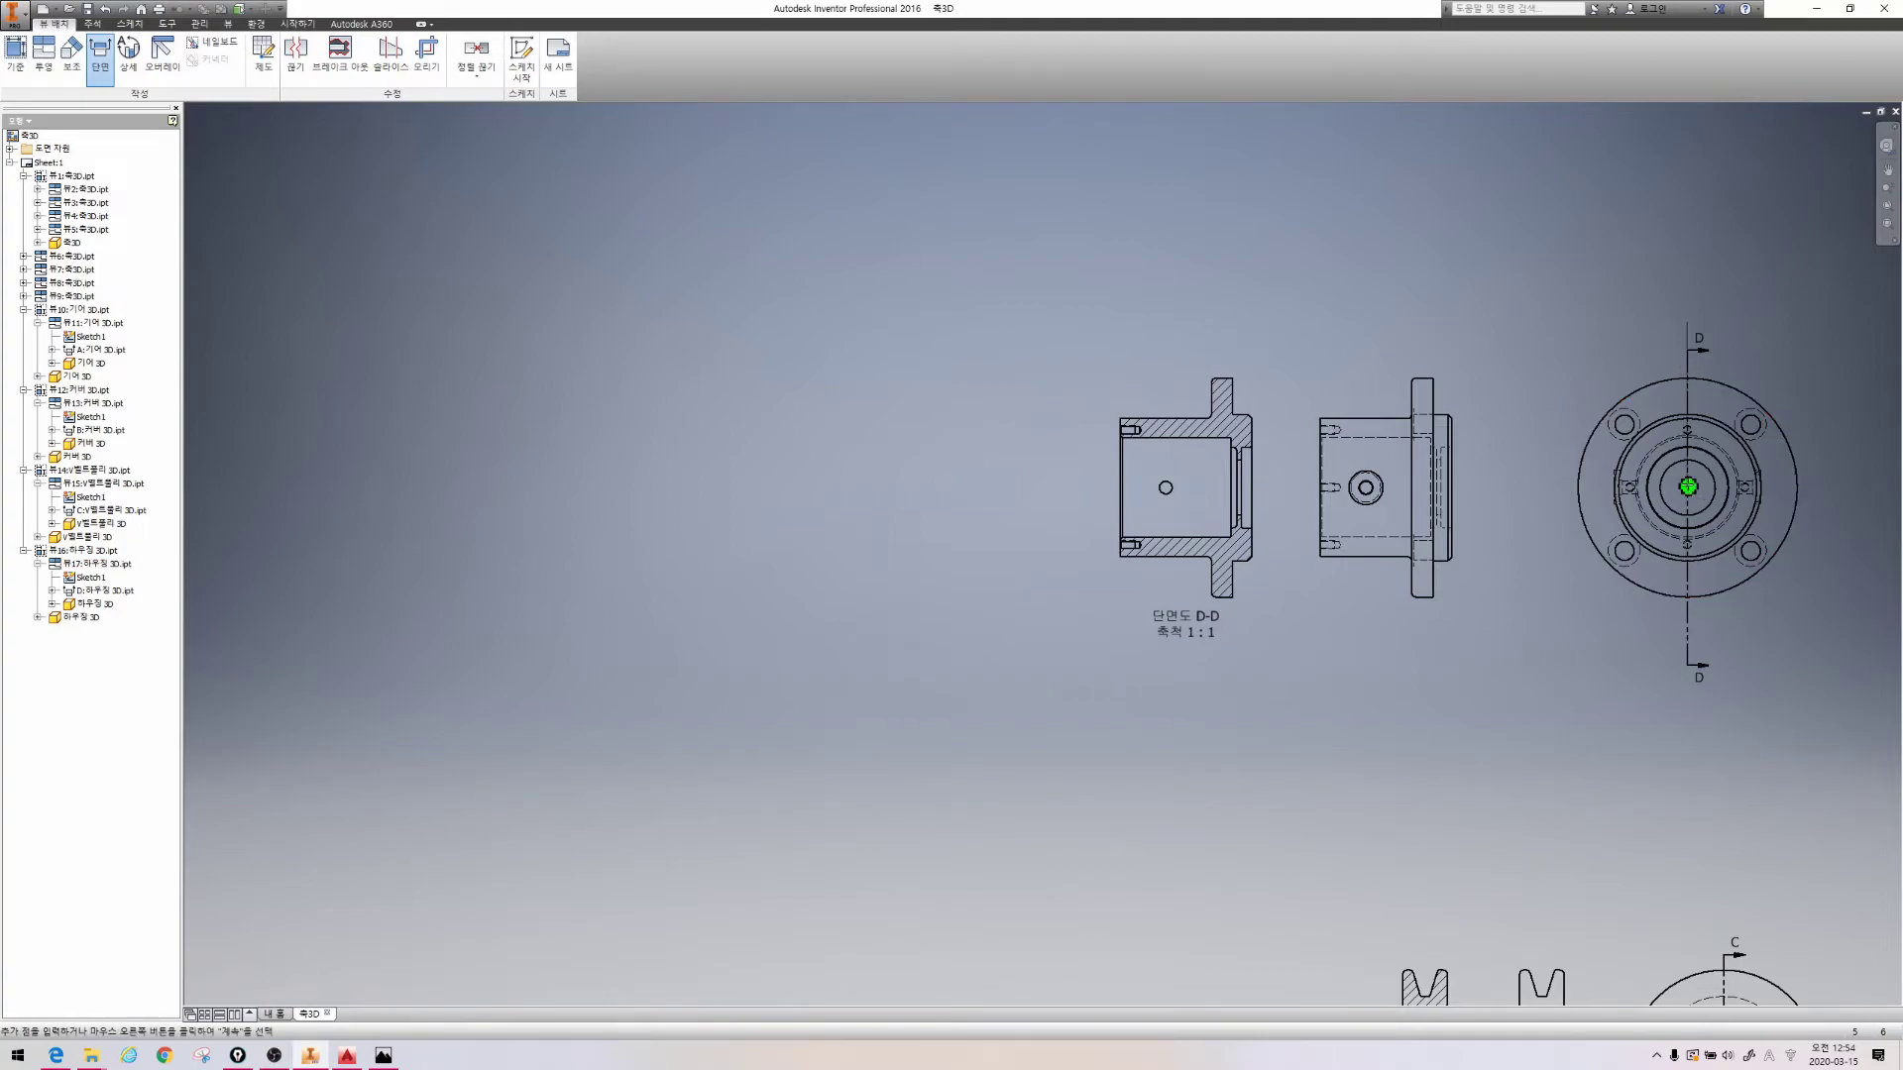
{"action": "left_click", "coordinate": [1830, 632]}
{"action": "right_click", "coordinate": [1830, 632]}
{"action": "left_click", "coordinate": [1774, 694]}
{"action": "left_click", "coordinate": [940, 456]}
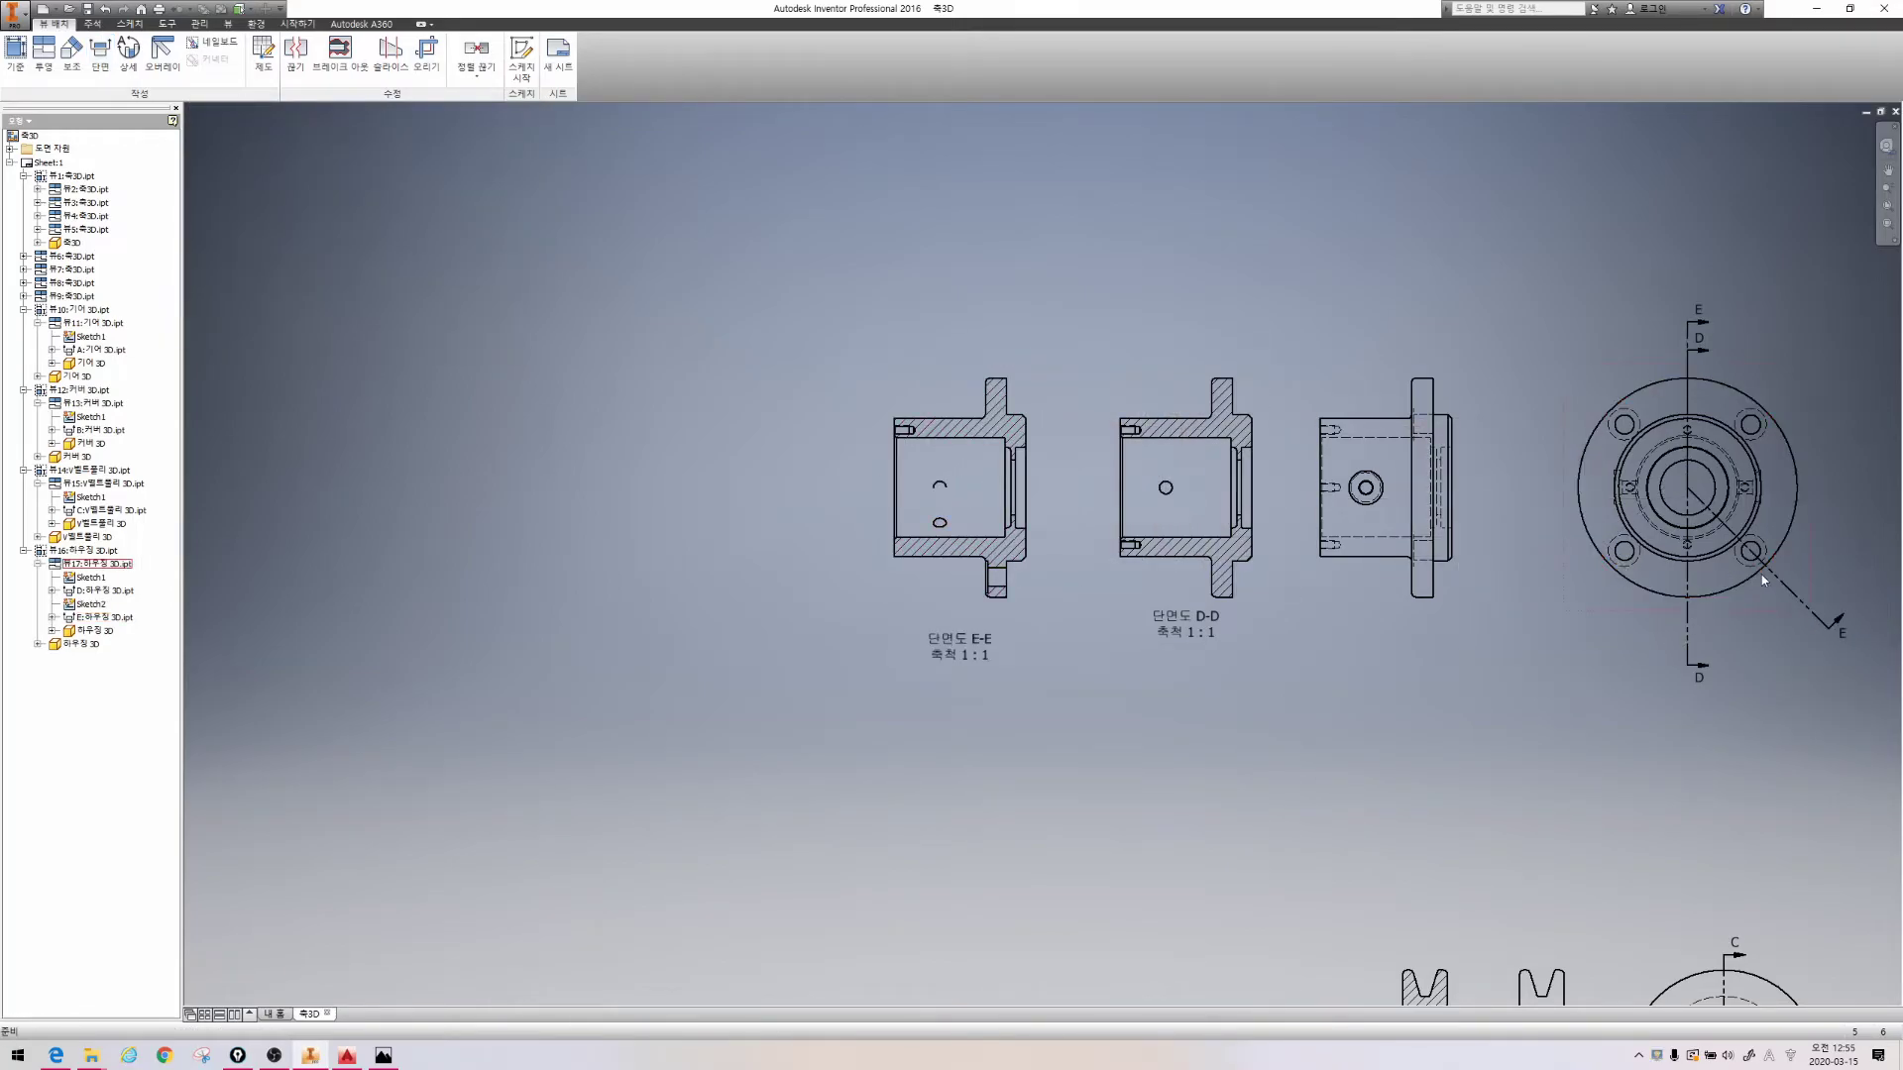
Examine how the angled cut through the housing's lower-right bolt hole shows up in the flange of section E-E
{"action": "mouse_move", "coordinate": [1781, 583]}
{"action": "left_mouse_down"}
{"action": "mouse_move", "coordinate": [1738, 547]}
{"action": "mouse_move", "coordinate": [1790, 570]}
{"action": "left_mouse_up"}
{"action": "mouse_move", "coordinate": [1027, 609]}
{"action": "left_mouse_down"}
{"action": "mouse_move", "coordinate": [1033, 566]}
{"action": "mouse_move", "coordinate": [1053, 615]}
{"action": "left_mouse_up"}
{"action": "mouse_move", "coordinate": [1002, 419]}
{"action": "left_mouse_down"}
{"action": "mouse_move", "coordinate": [971, 421]}
{"action": "mouse_move", "coordinate": [1040, 419]}
{"action": "left_mouse_up"}
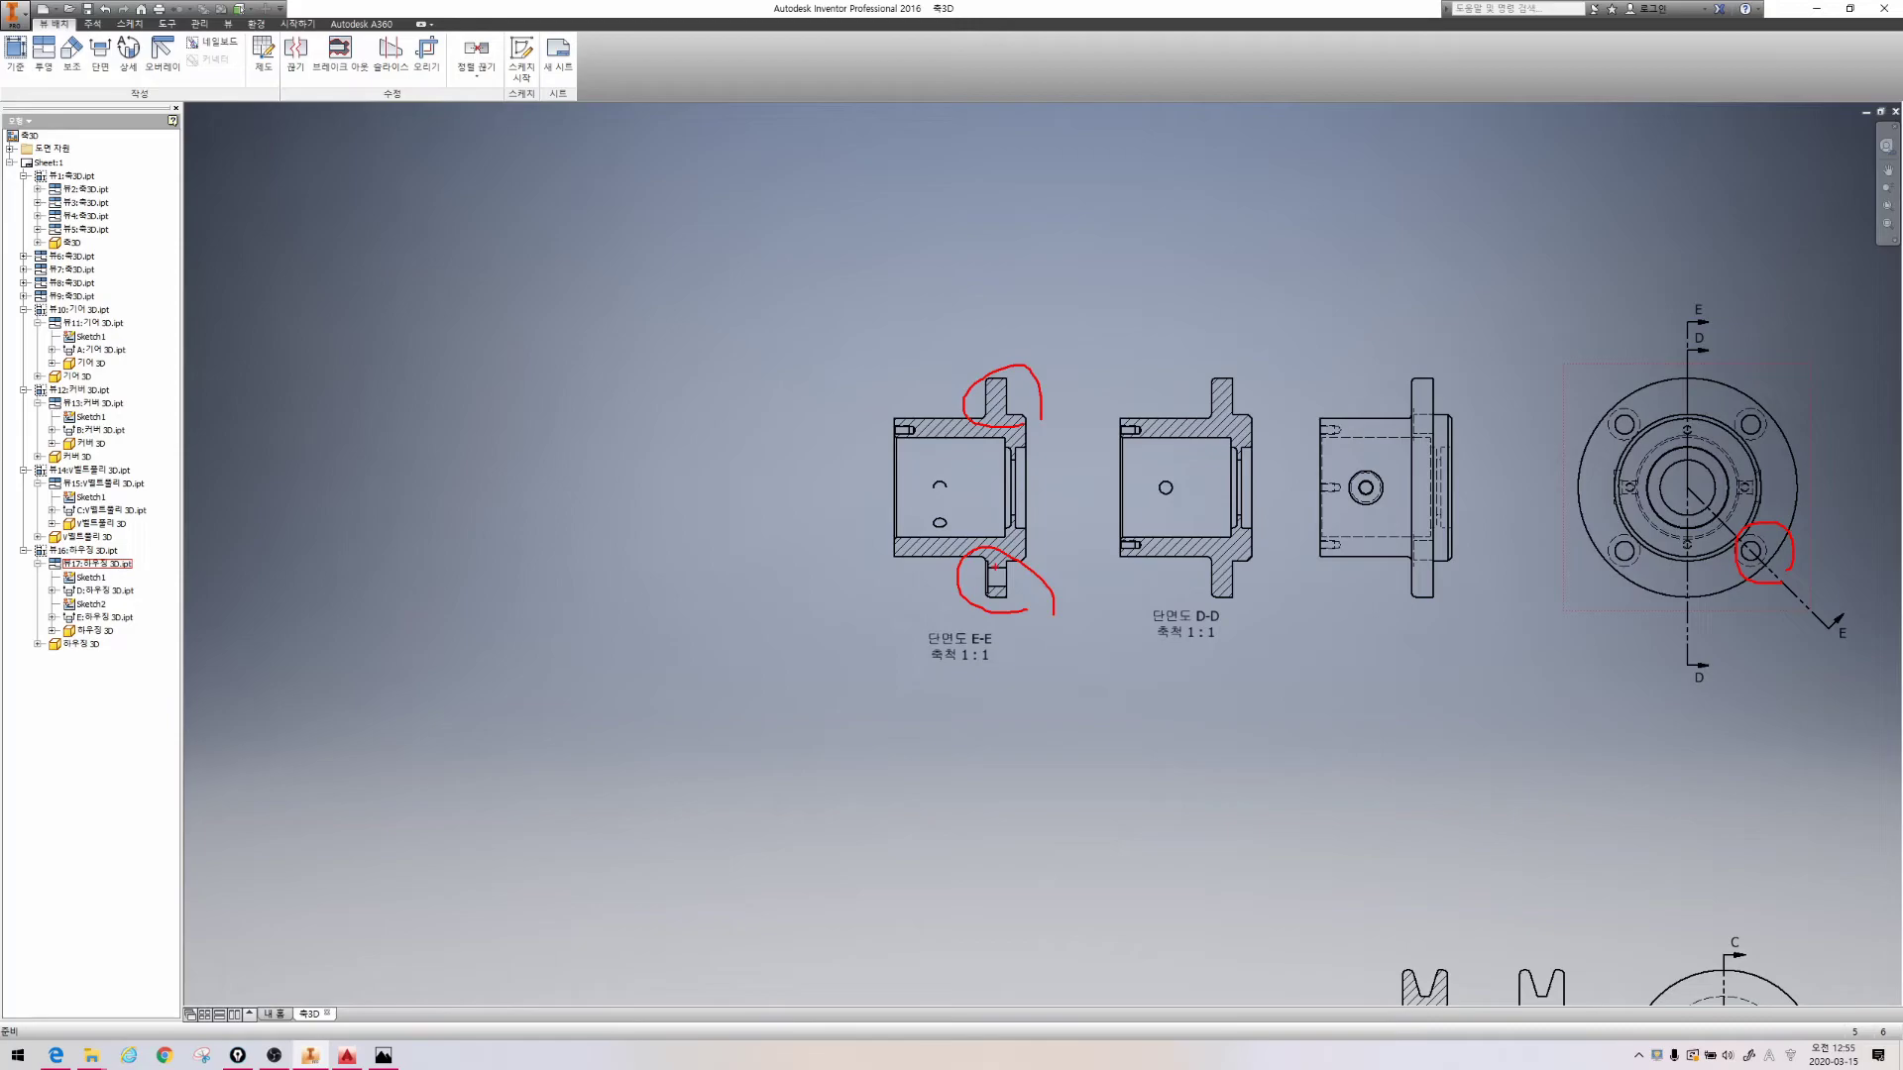
{"action": "left_click_drag", "start_coordinate": [873, 486], "coordinate": [1091, 475]}
{"action": "mouse_move", "coordinate": [1002, 575]}
{"action": "left_mouse_down"}
{"action": "mouse_move", "coordinate": [1044, 400]}
{"action": "mouse_move", "coordinate": [1012, 399]}
{"action": "mouse_move", "coordinate": [1041, 419]}
{"action": "left_mouse_up"}
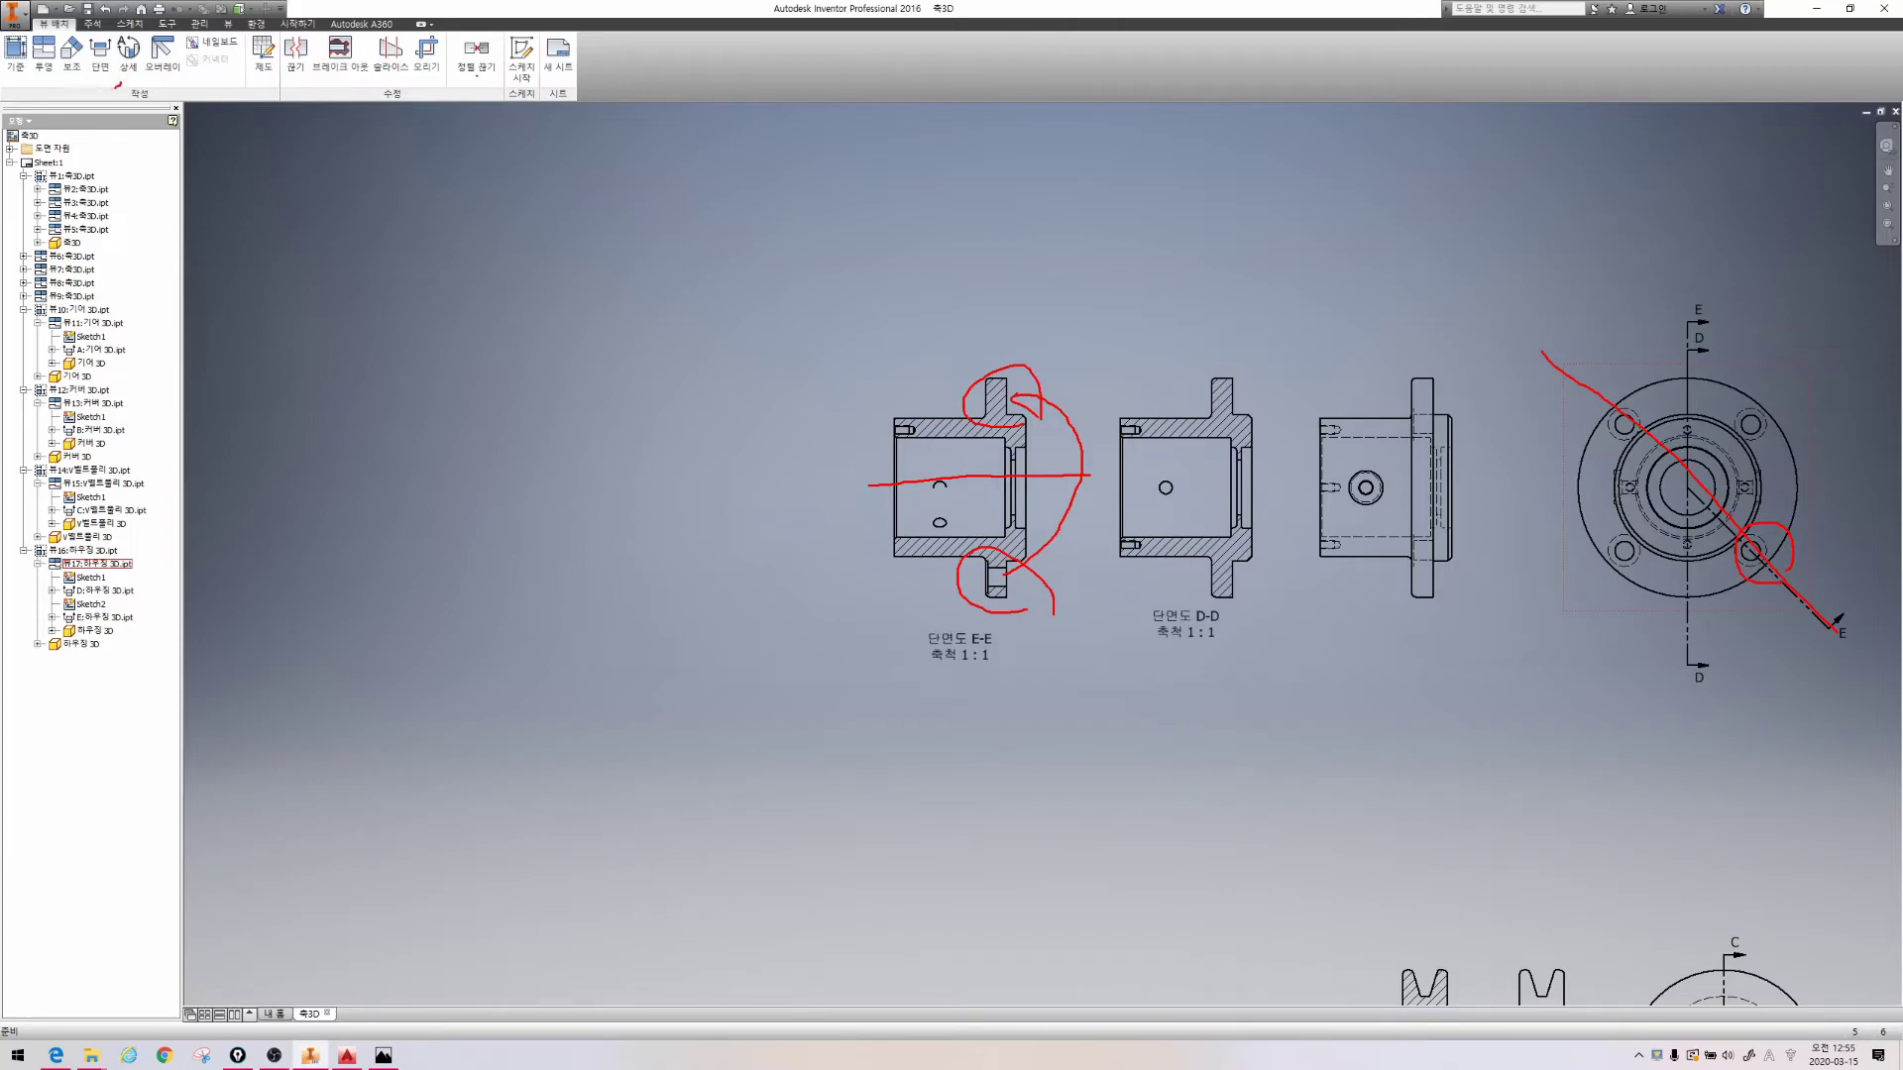
{"action": "mouse_move", "coordinate": [117, 85]}
{"action": "left_mouse_down"}
{"action": "mouse_move", "coordinate": [124, 33]}
{"action": "mouse_move", "coordinate": [125, 86]}
{"action": "left_mouse_up"}
Review all shaft, gear, cover, pulley and housing views and check which ones are needed for the A2 drawing
{"action": "scroll", "coordinate": [1635, 684], "scroll_direction": "down", "scroll_amount": 3}
{"action": "mouse_move", "coordinate": [1572, 676]}
{"action": "middle_mouse_down"}
{"action": "mouse_move", "coordinate": [1336, 565]}
{"action": "mouse_move", "coordinate": [1046, 528]}
{"action": "middle_mouse_up"}
{"action": "middle_click_drag", "start_coordinate": [1285, 573], "coordinate": [1011, 595]}
{"action": "mouse_move", "coordinate": [1433, 589]}
{"action": "middle_mouse_down"}
{"action": "mouse_move", "coordinate": [1311, 592]}
{"action": "mouse_move", "coordinate": [1267, 555]}
{"action": "mouse_move", "coordinate": [1228, 556]}
{"action": "middle_mouse_up"}
{"action": "scroll", "coordinate": [1322, 587], "scroll_direction": "down", "scroll_amount": 3}
{"action": "scroll", "coordinate": [1278, 557], "scroll_direction": "up", "scroll_amount": 4}
{"action": "scroll", "coordinate": [1282, 555], "scroll_direction": "down", "scroll_amount": 2}
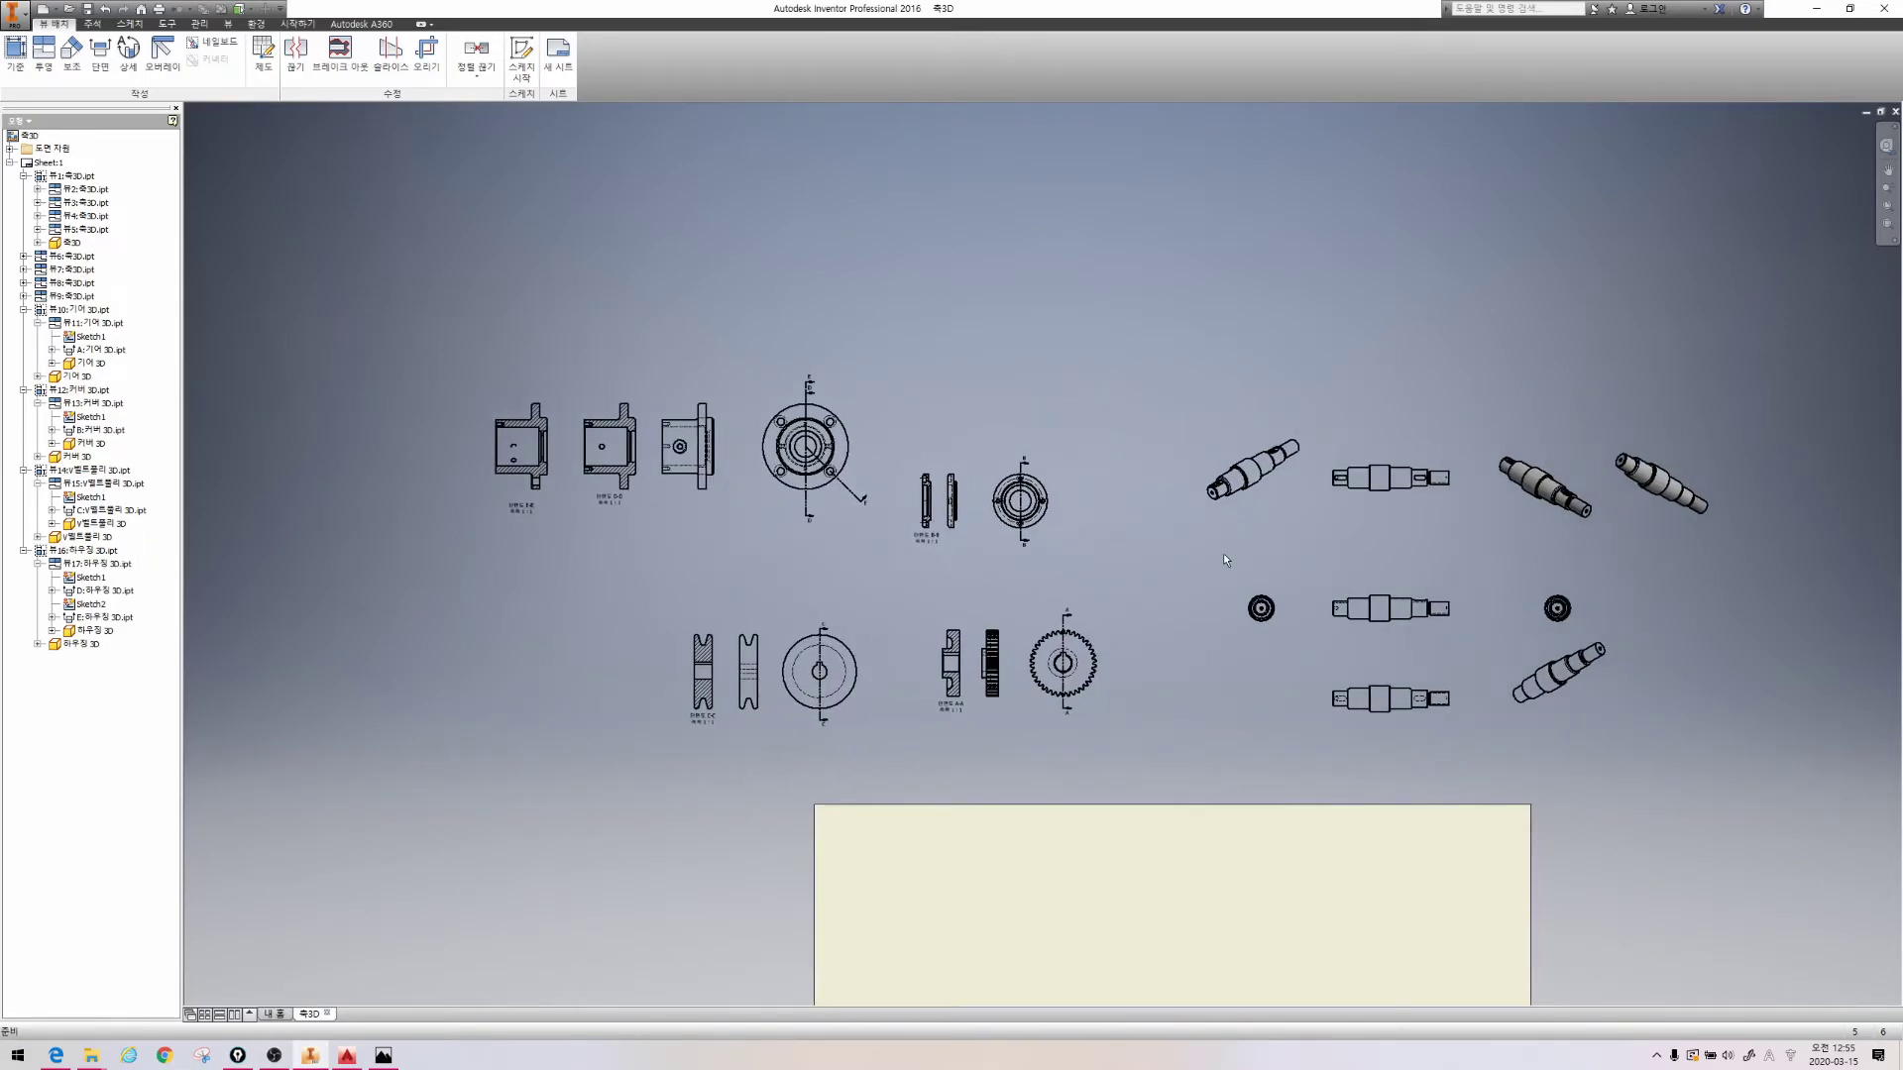
{"action": "left_click_drag", "start_coordinate": [1309, 565], "coordinate": [1488, 647]}
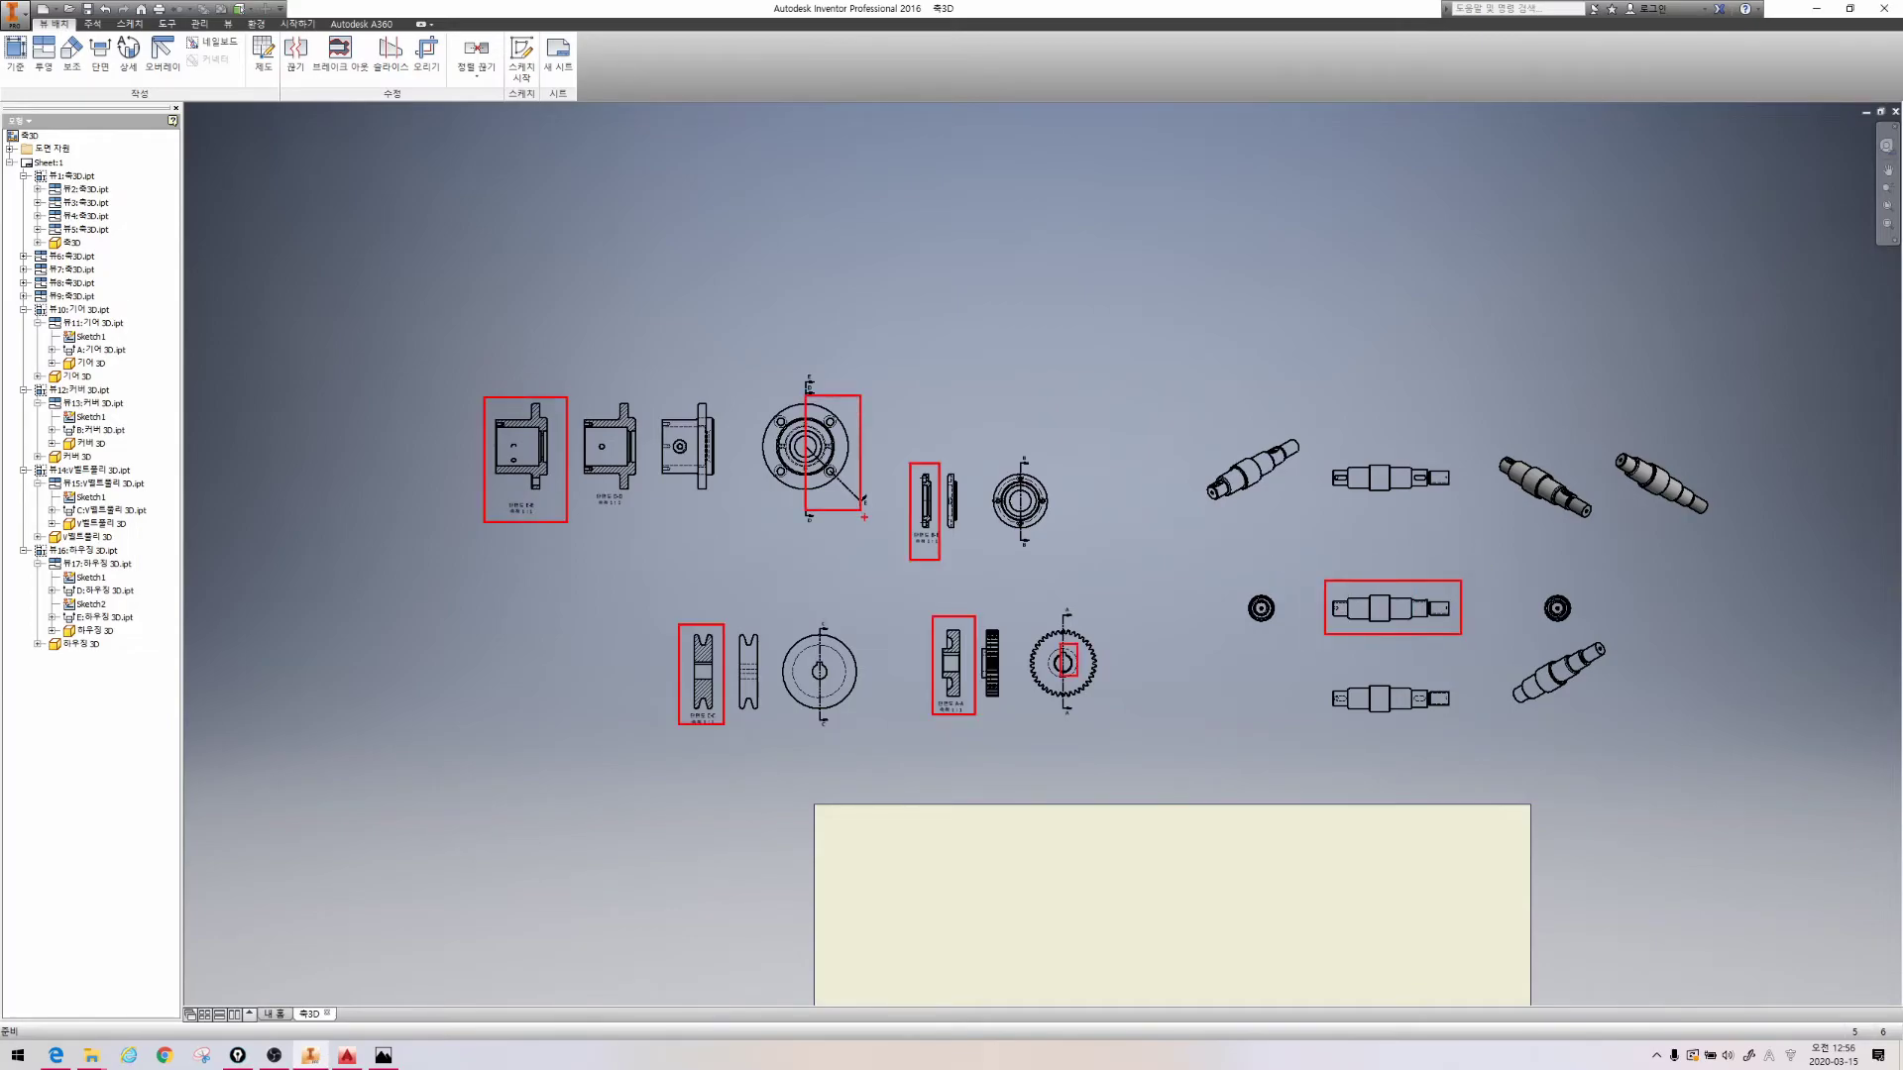
{"action": "left_click_drag", "start_coordinate": [722, 372], "coordinate": [641, 467]}
{"action": "left_click_drag", "start_coordinate": [876, 599], "coordinate": [764, 727]}
{"action": "left_click_drag", "start_coordinate": [1051, 452], "coordinate": [976, 540]}
{"action": "left_click_drag", "start_coordinate": [1114, 609], "coordinate": [1027, 726]}
{"action": "left_click_drag", "start_coordinate": [1421, 438], "coordinate": [1343, 513]}
{"action": "left_click_drag", "start_coordinate": [1295, 436], "coordinate": [1199, 531]}
{"action": "left_click_drag", "start_coordinate": [1295, 548], "coordinate": [1219, 654]}
{"action": "left_click_drag", "start_coordinate": [1477, 650], "coordinate": [1385, 735]}
{"action": "left_click_drag", "start_coordinate": [1559, 574], "coordinate": [1532, 624]}
{"action": "left_click_drag", "start_coordinate": [1602, 646], "coordinate": [1527, 699]}
{"action": "left_click_drag", "start_coordinate": [1018, 644], "coordinate": [979, 691]}
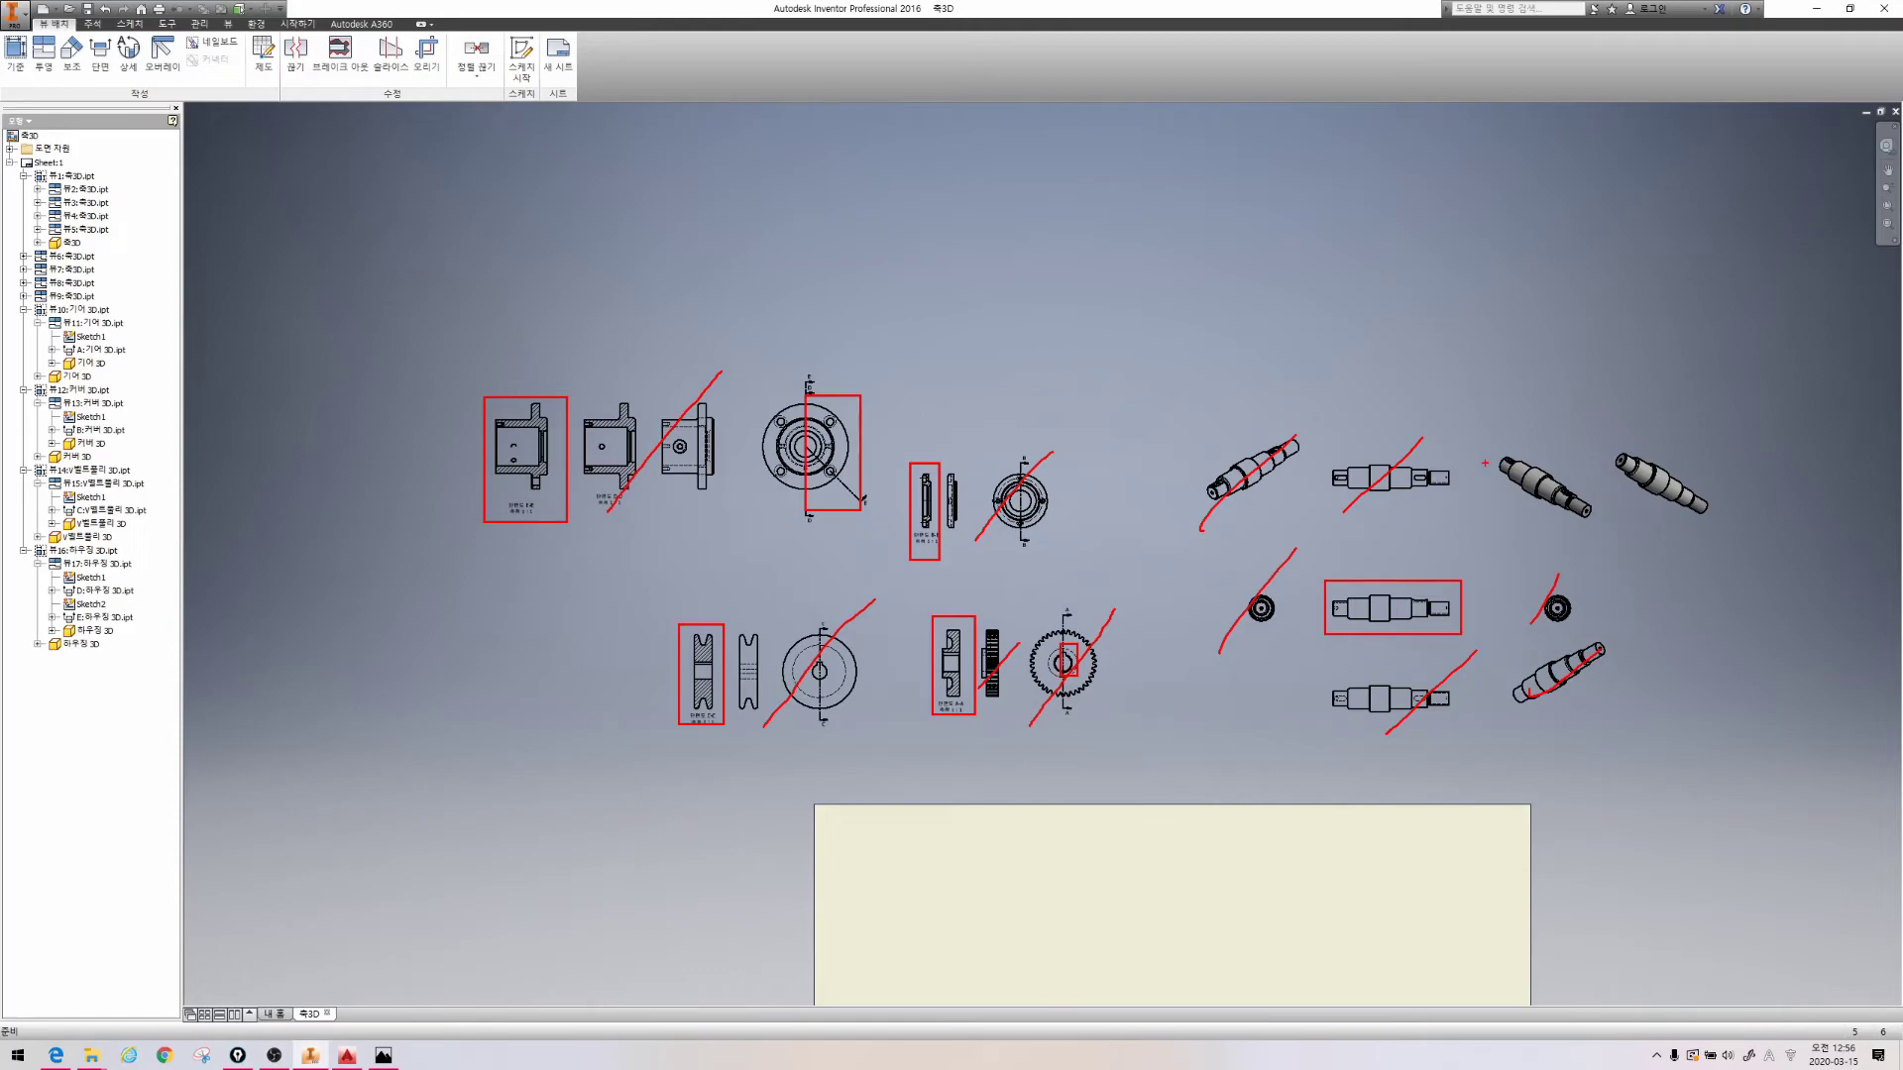
{"action": "left_click_drag", "start_coordinate": [1473, 426], "coordinate": [1760, 566]}
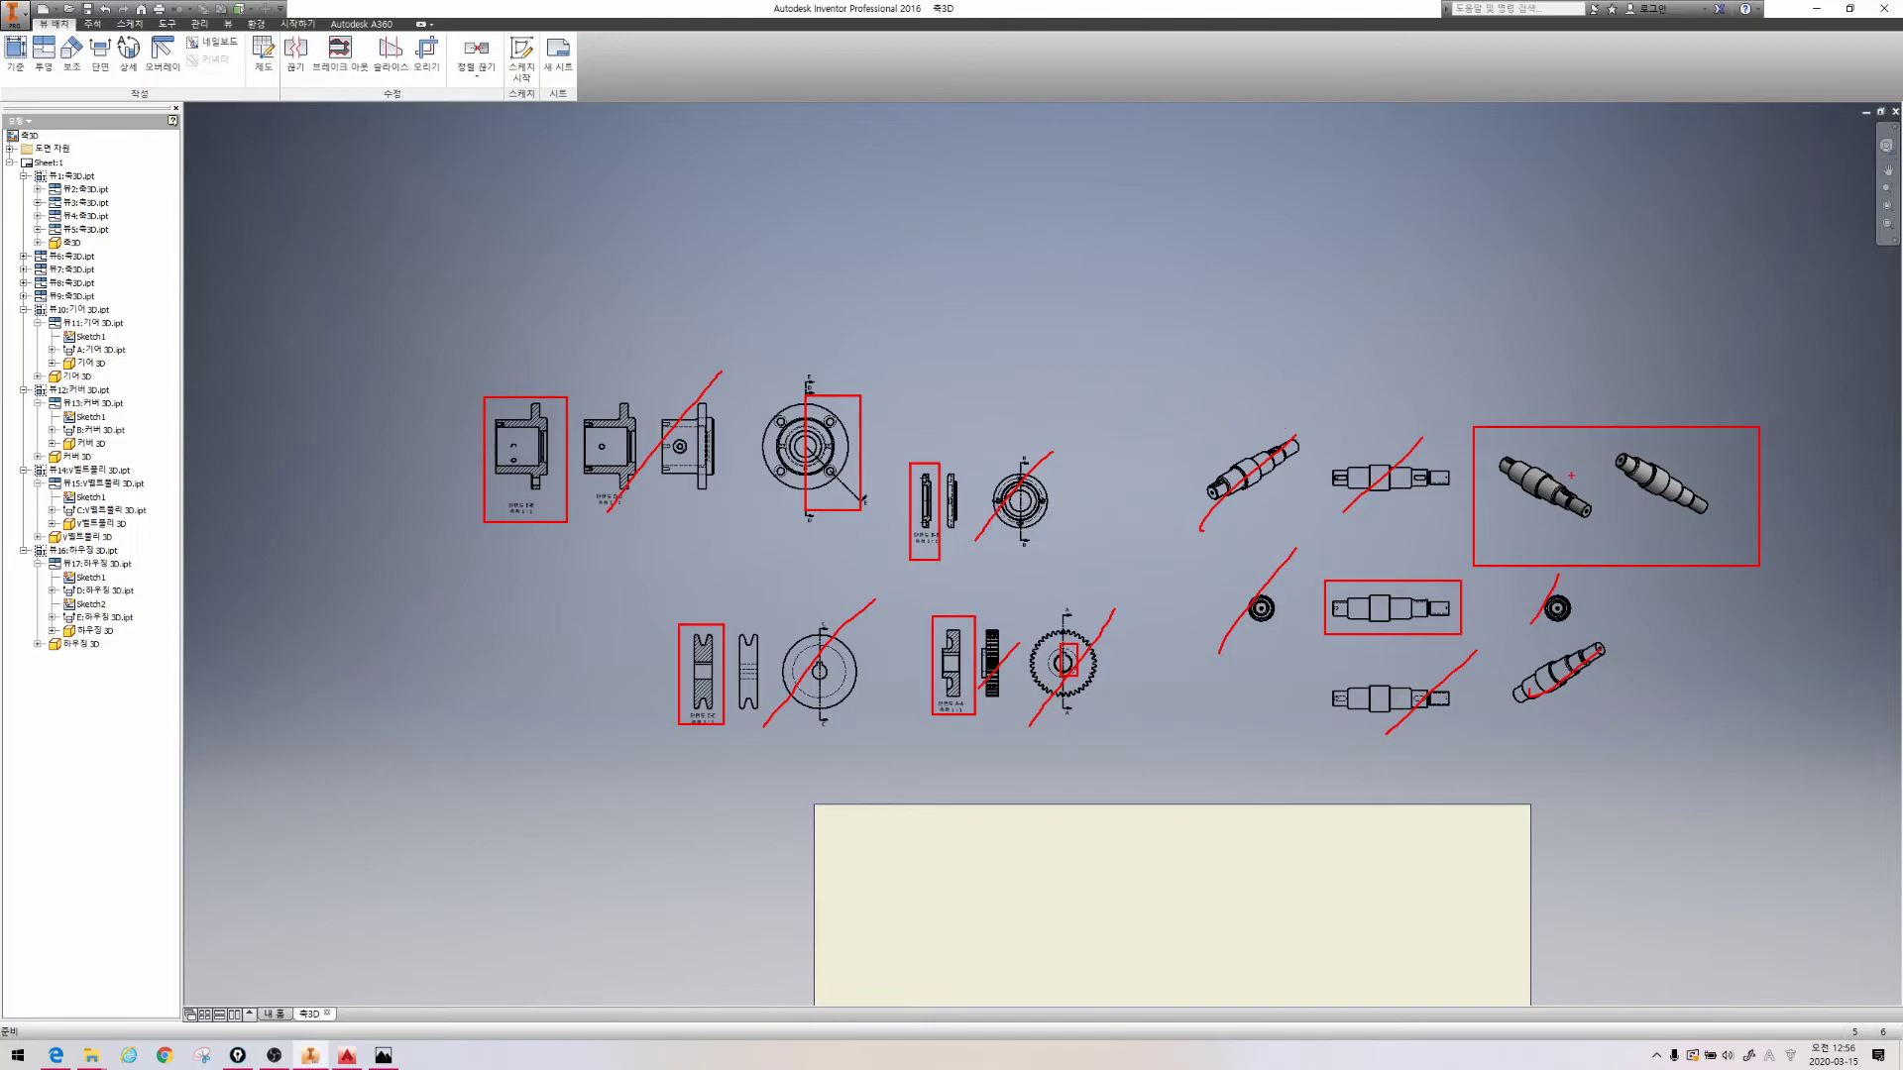
{"action": "mouse_move", "coordinate": [1661, 520]}
{"action": "left_mouse_down"}
{"action": "mouse_move", "coordinate": [1532, 541]}
{"action": "mouse_move", "coordinate": [1677, 454]}
{"action": "mouse_move", "coordinate": [1399, 899]}
{"action": "mouse_move", "coordinate": [1431, 919]}
{"action": "left_mouse_up"}
{"action": "mouse_move", "coordinate": [1194, 919]}
{"action": "left_mouse_down"}
{"action": "mouse_move", "coordinate": [1254, 923]}
{"action": "mouse_move", "coordinate": [1261, 890]}
{"action": "mouse_move", "coordinate": [1357, 906]}
{"action": "left_mouse_up"}
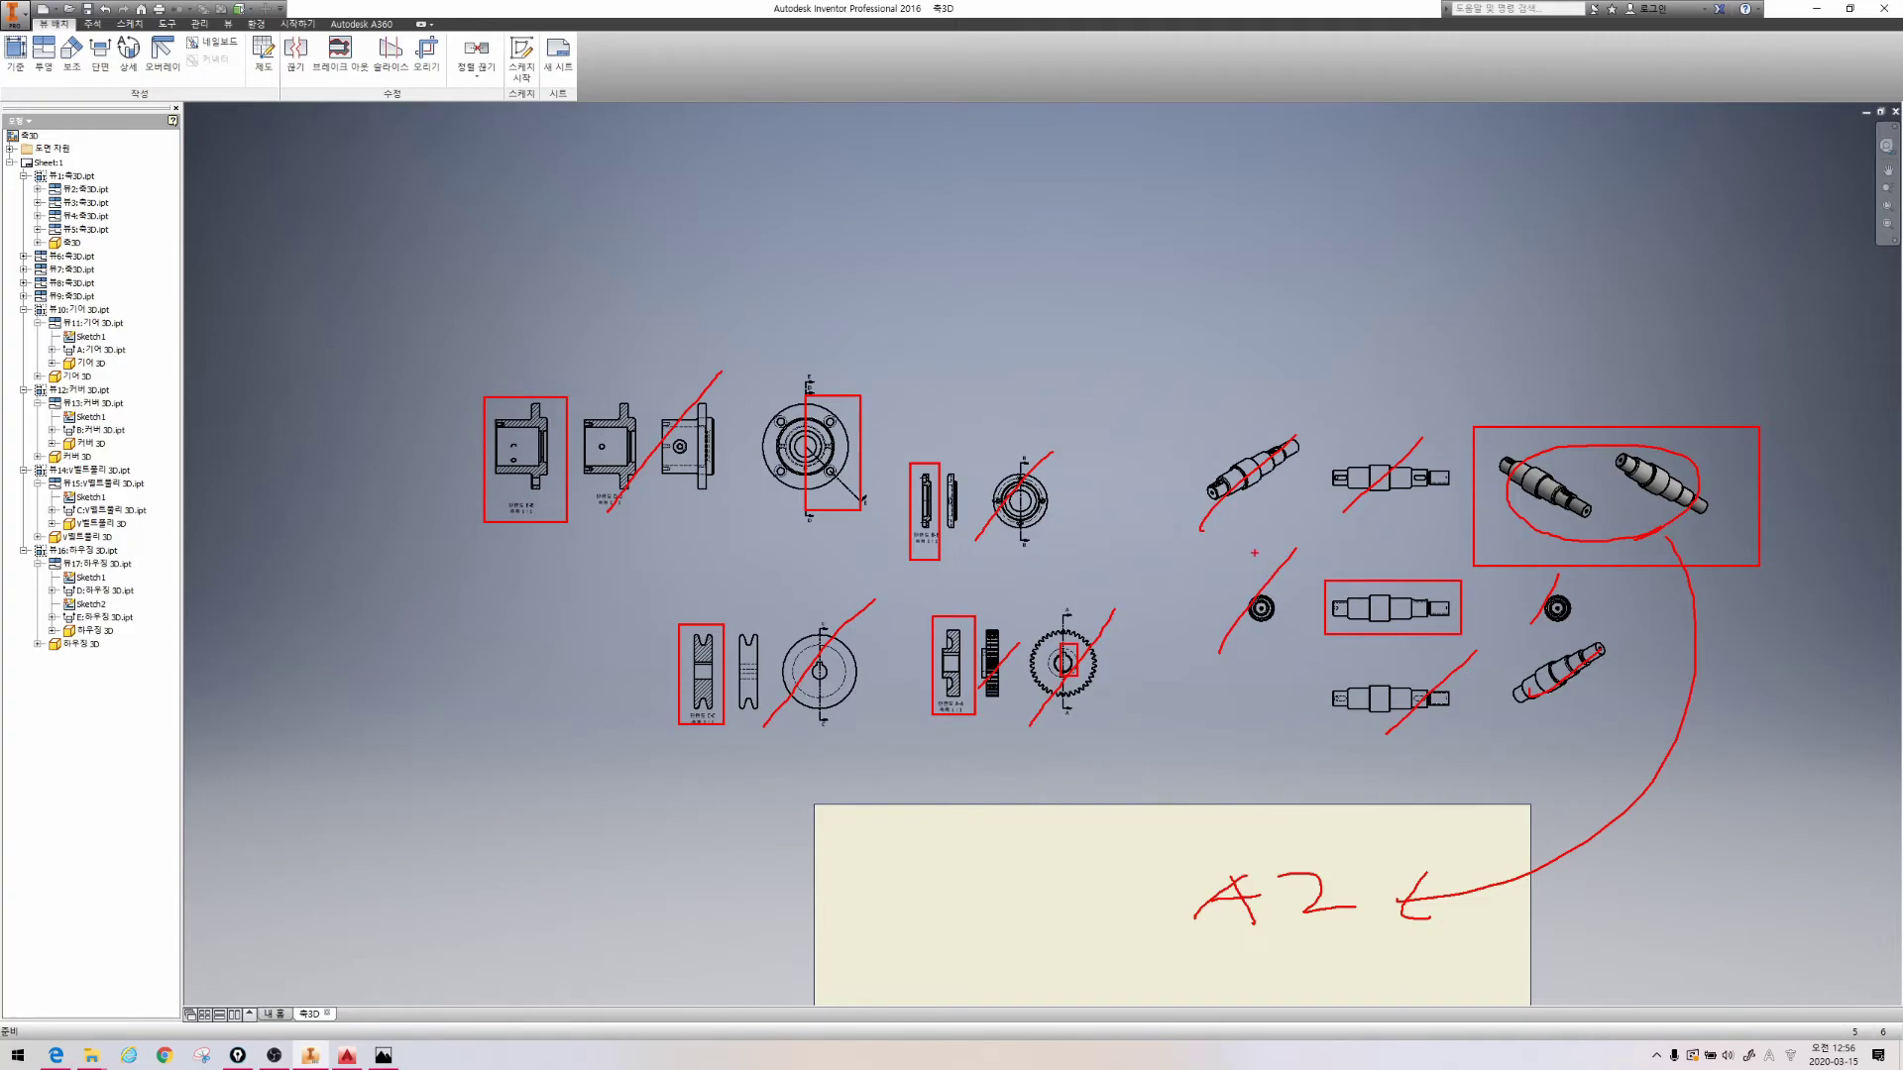
{"action": "key", "text": "Escape"}
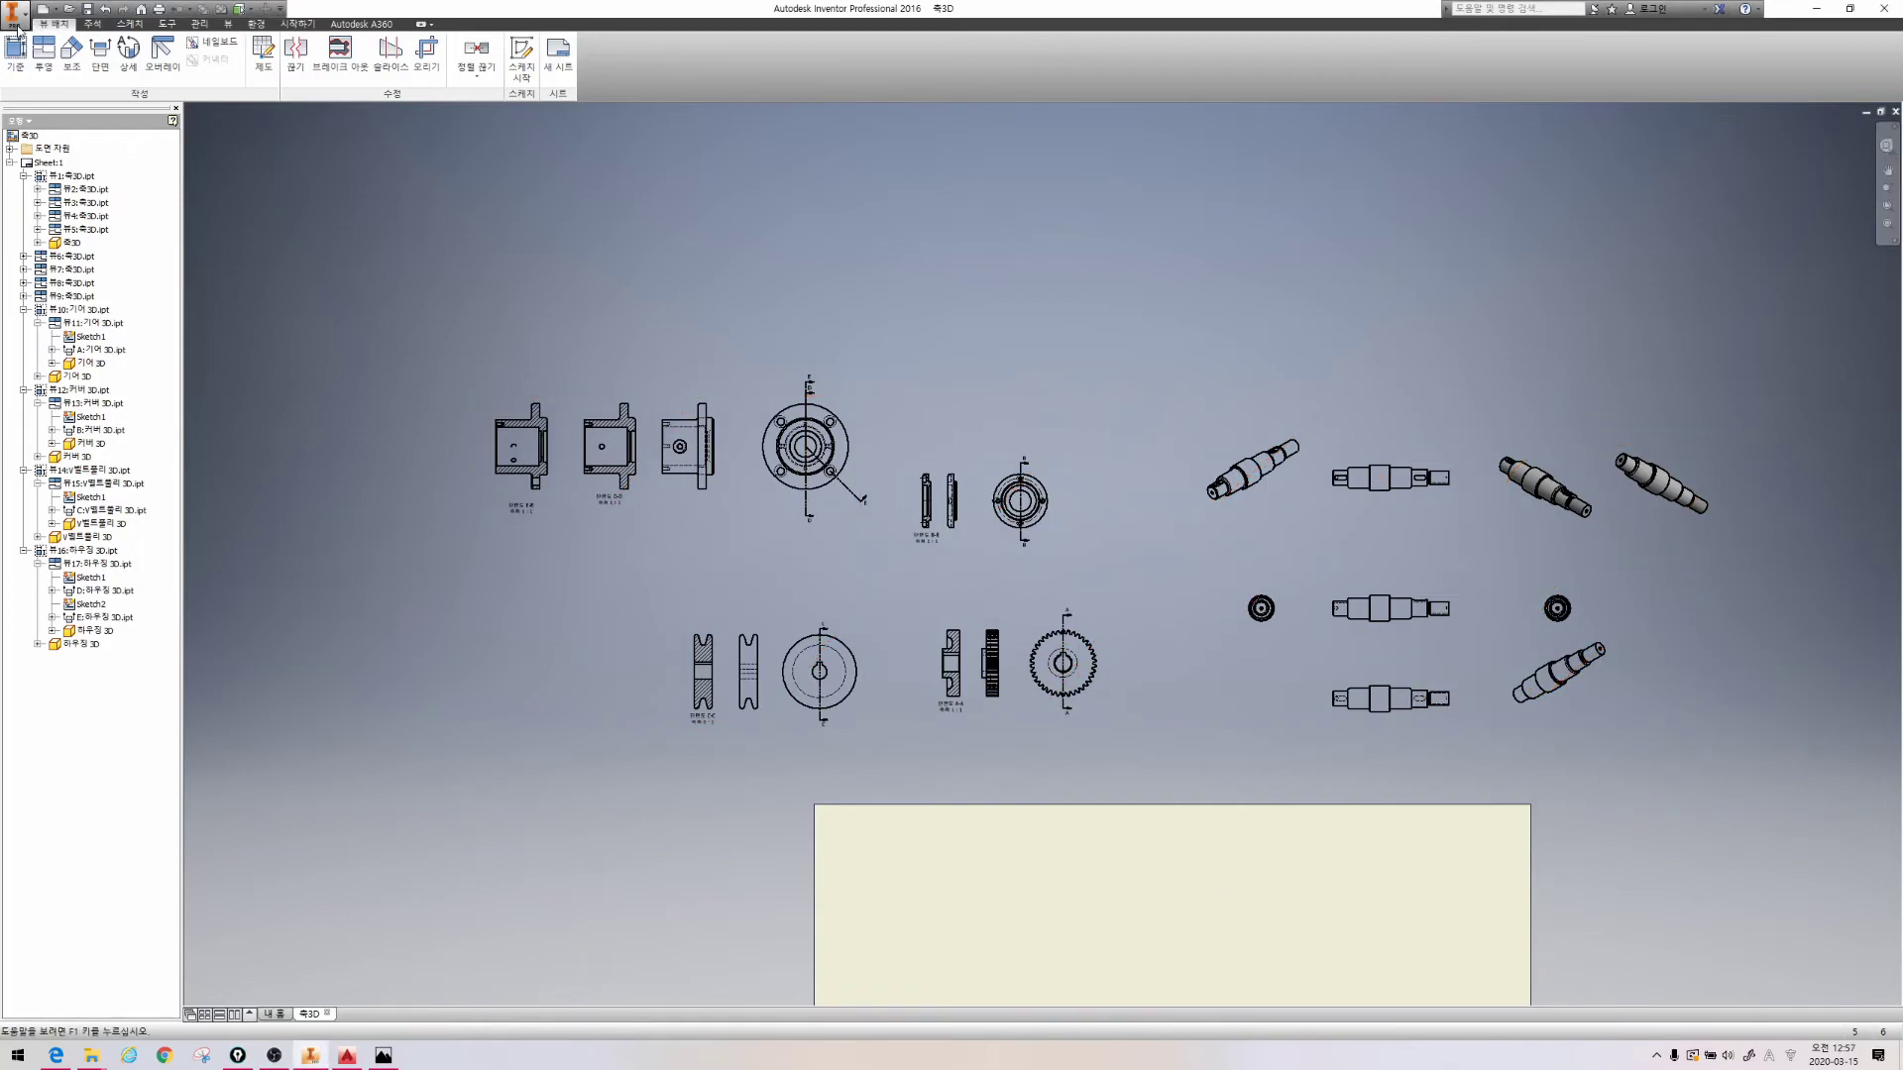
Save a copy of the drawing in the A00 folder as an AutoCAD DWG named 동력전달장치 and check the file in the folder
{"action": "left_click", "coordinate": [18, 22]}
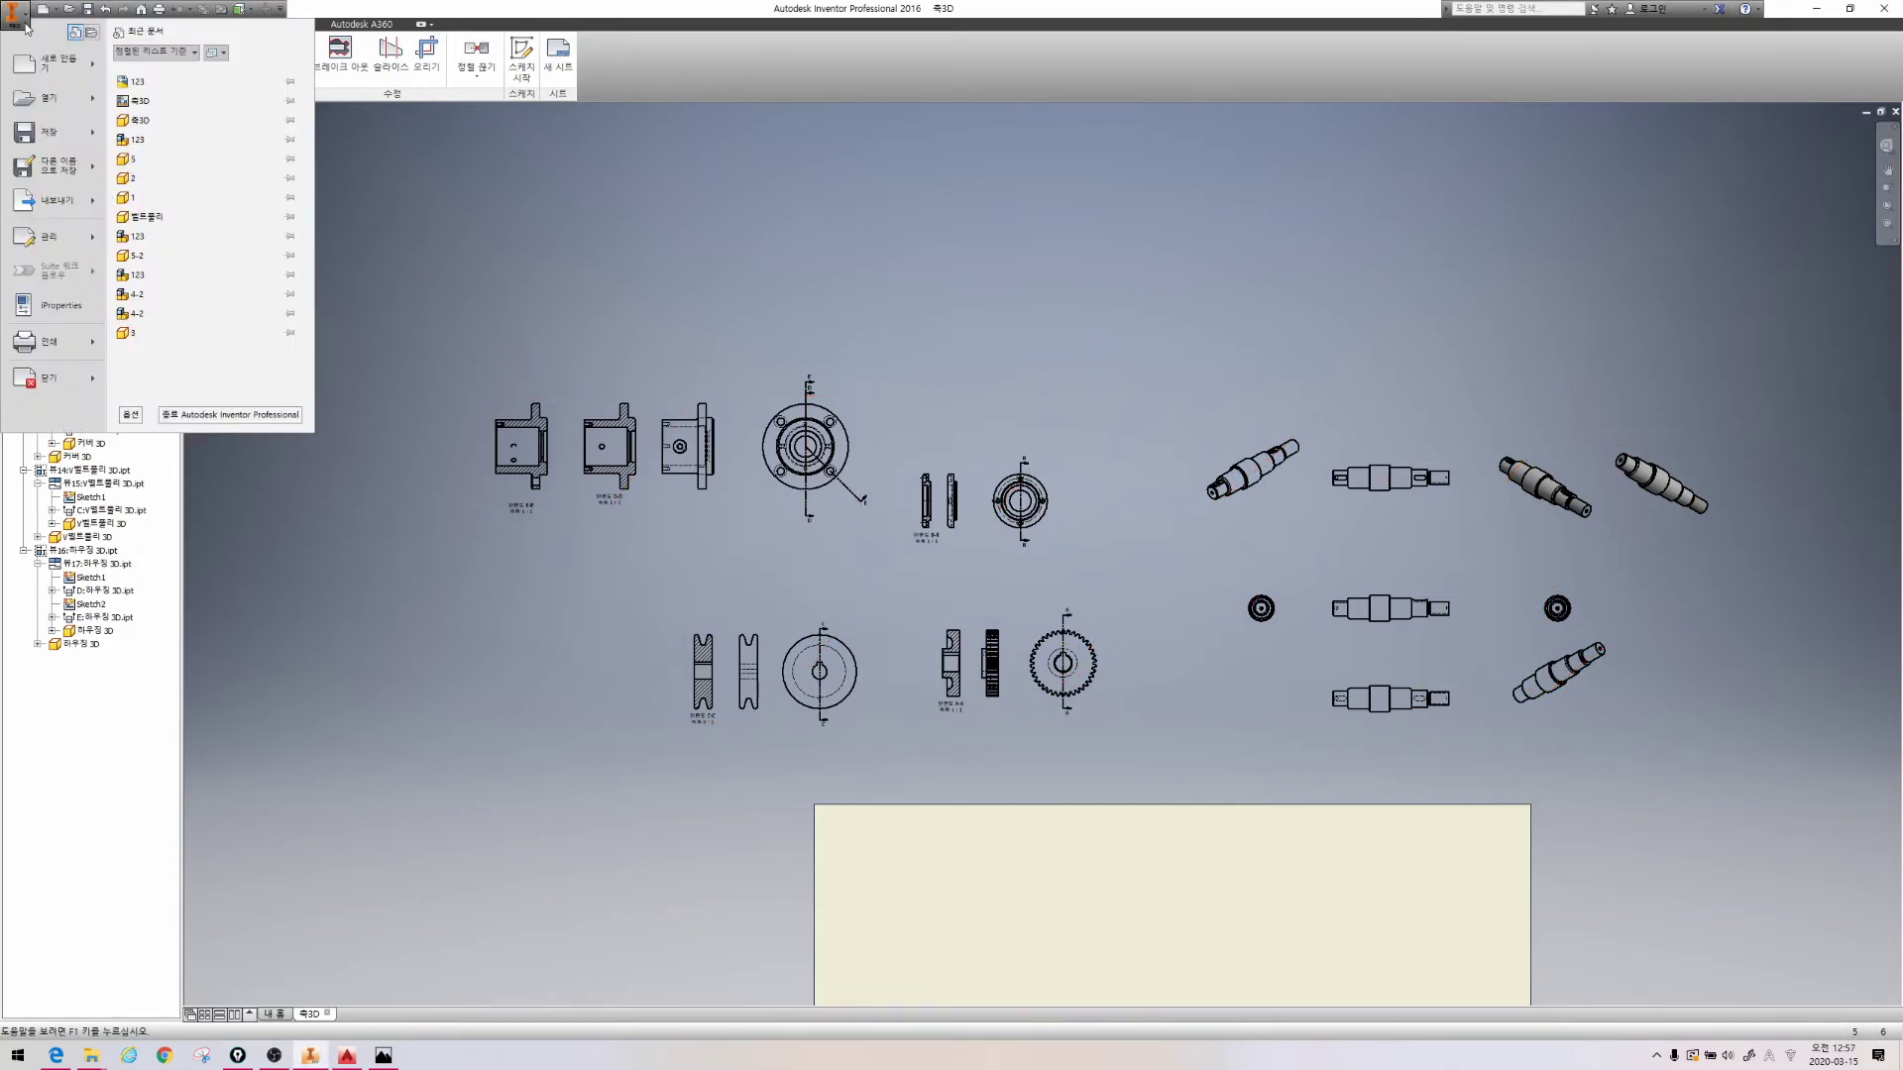
{"action": "mouse_move", "coordinate": [58, 174]}
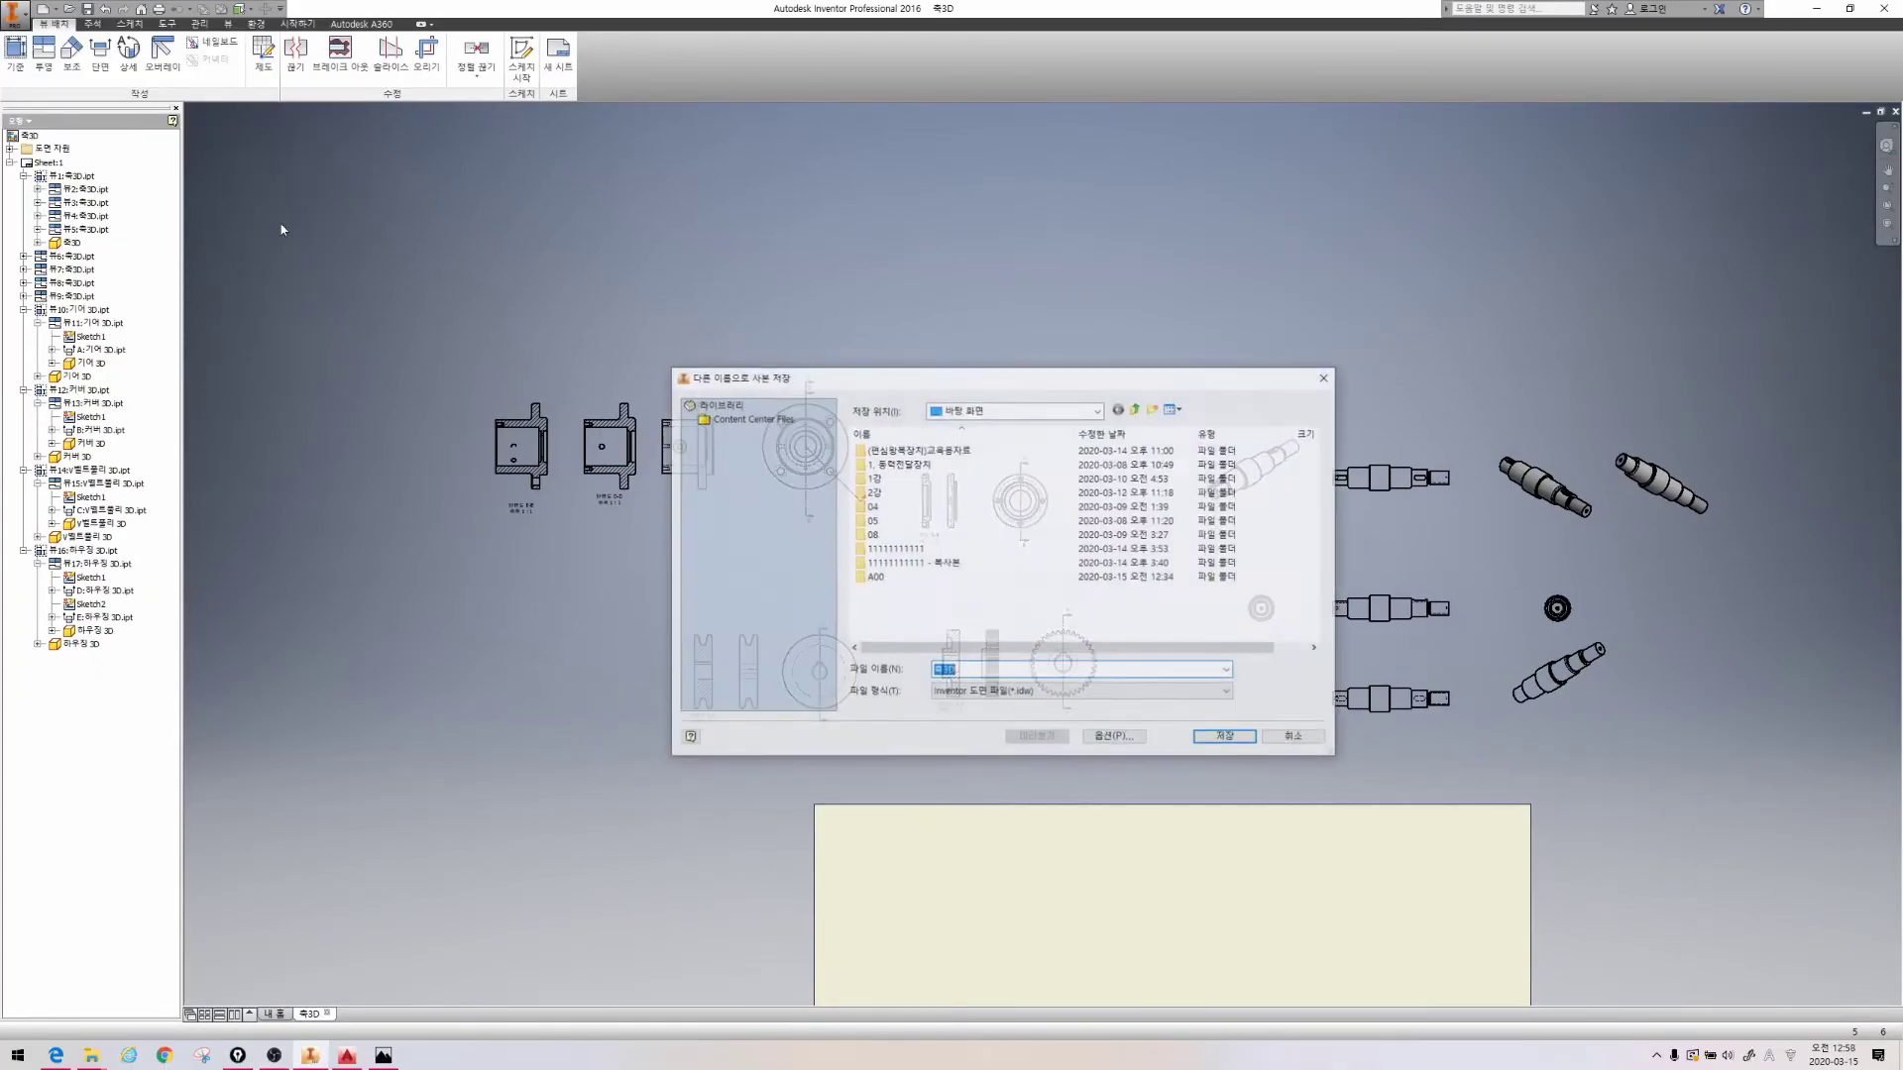
{"action": "left_click", "coordinate": [1137, 410]}
{"action": "double_click", "coordinate": [932, 621]}
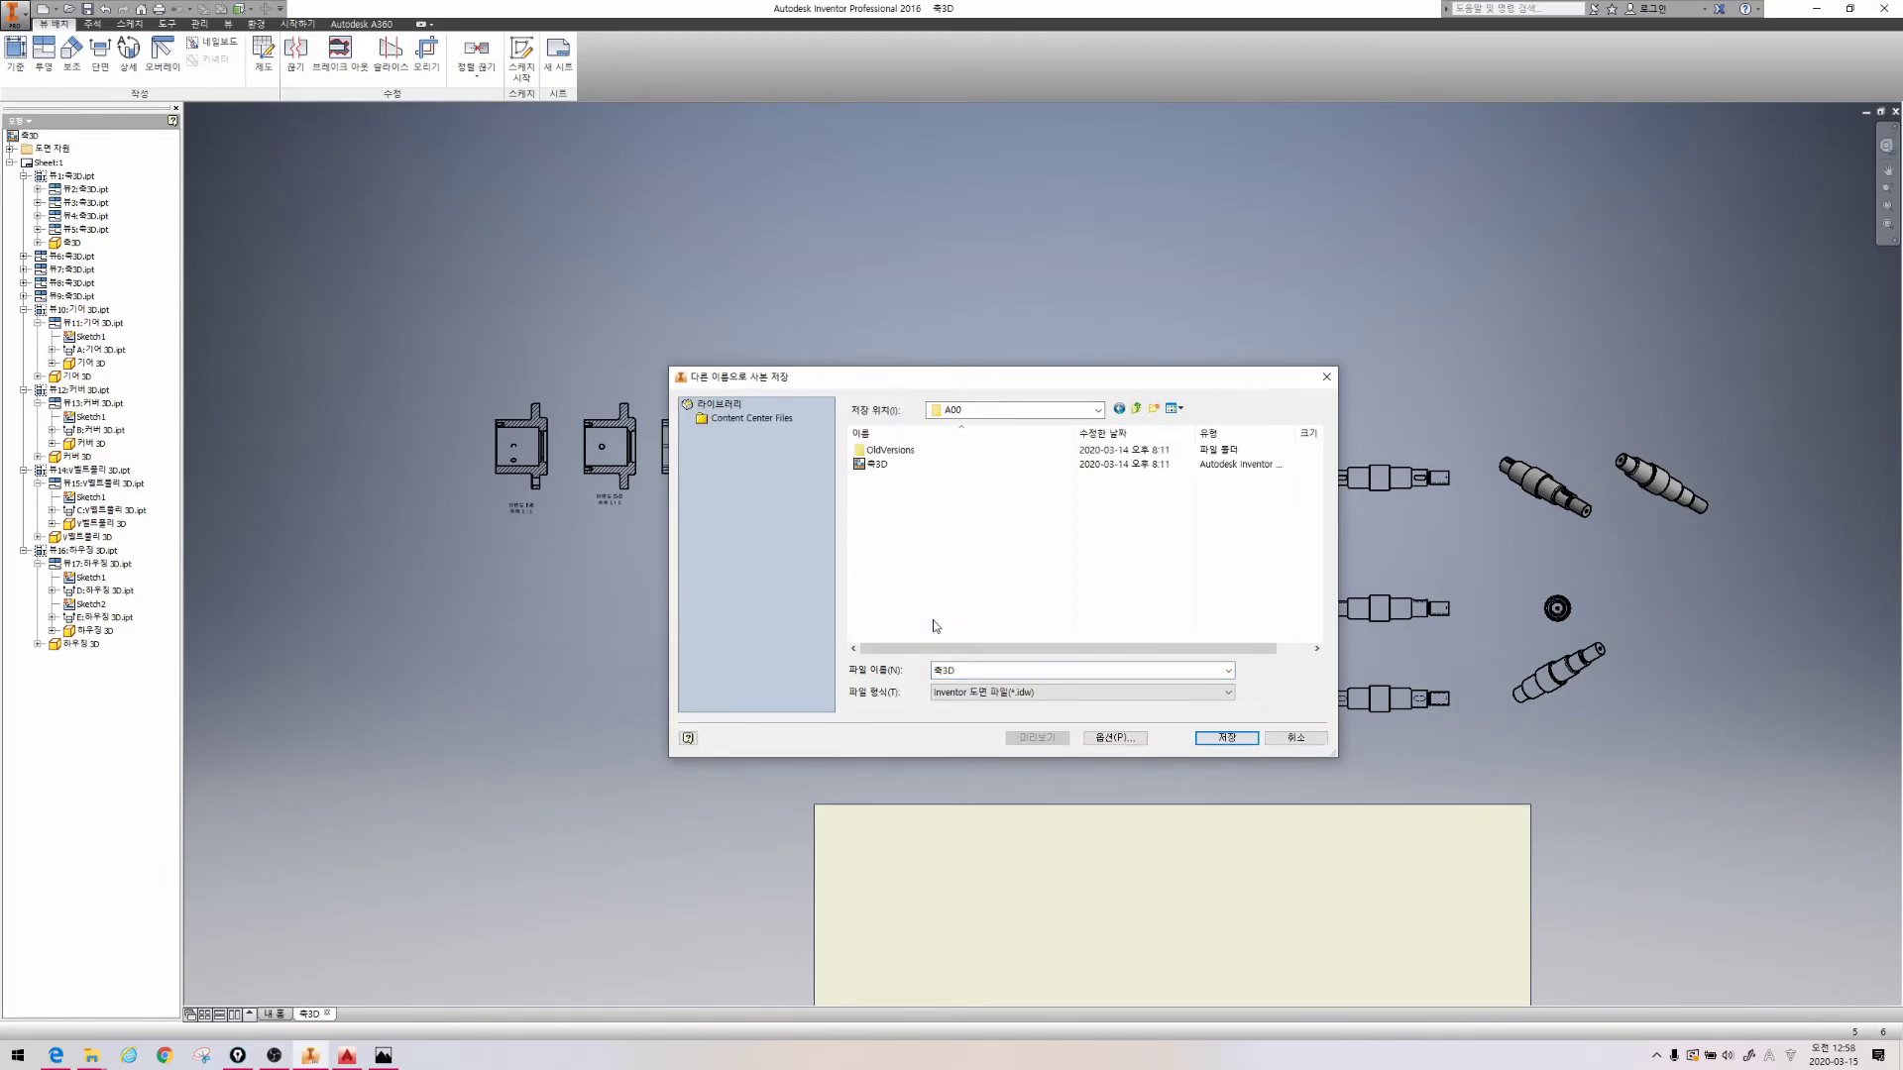
{"action": "type", "text": "동력전달장치"}
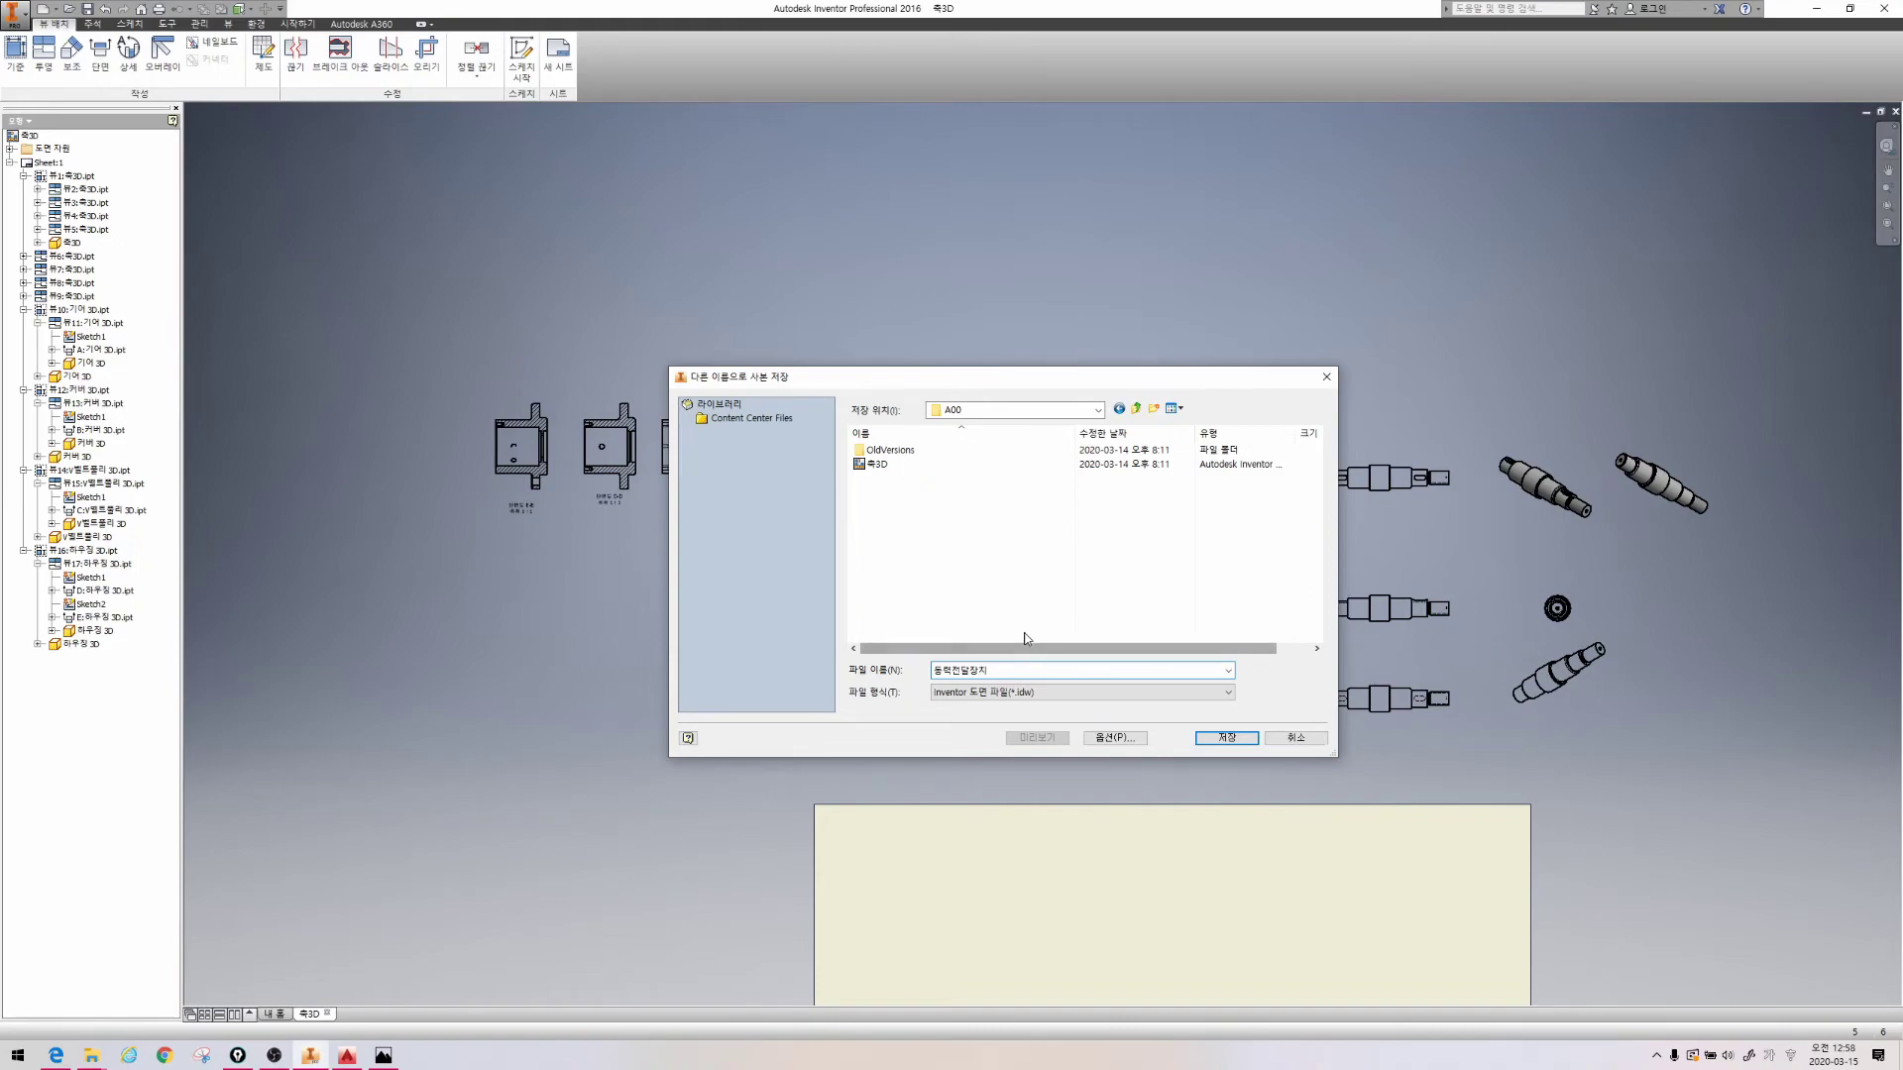
{"action": "left_click", "coordinate": [1011, 693]}
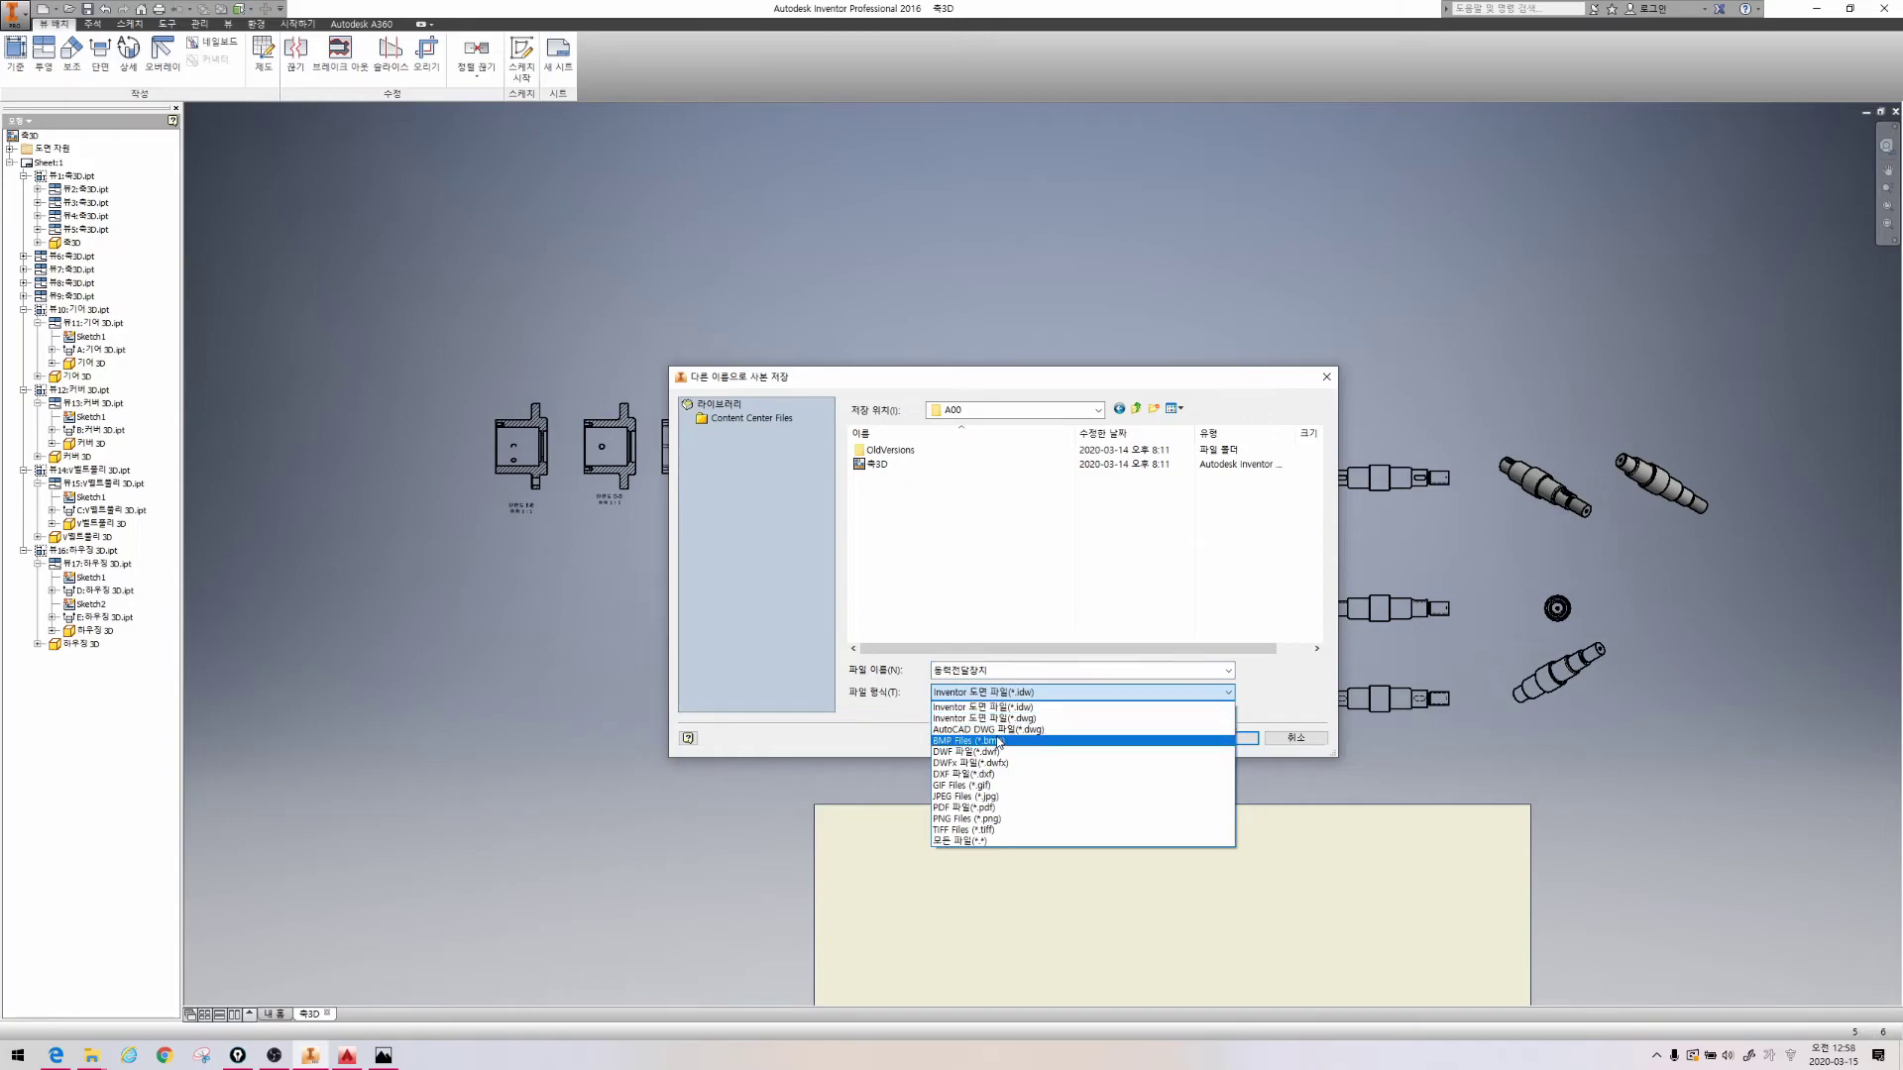
{"action": "left_click", "coordinate": [997, 733]}
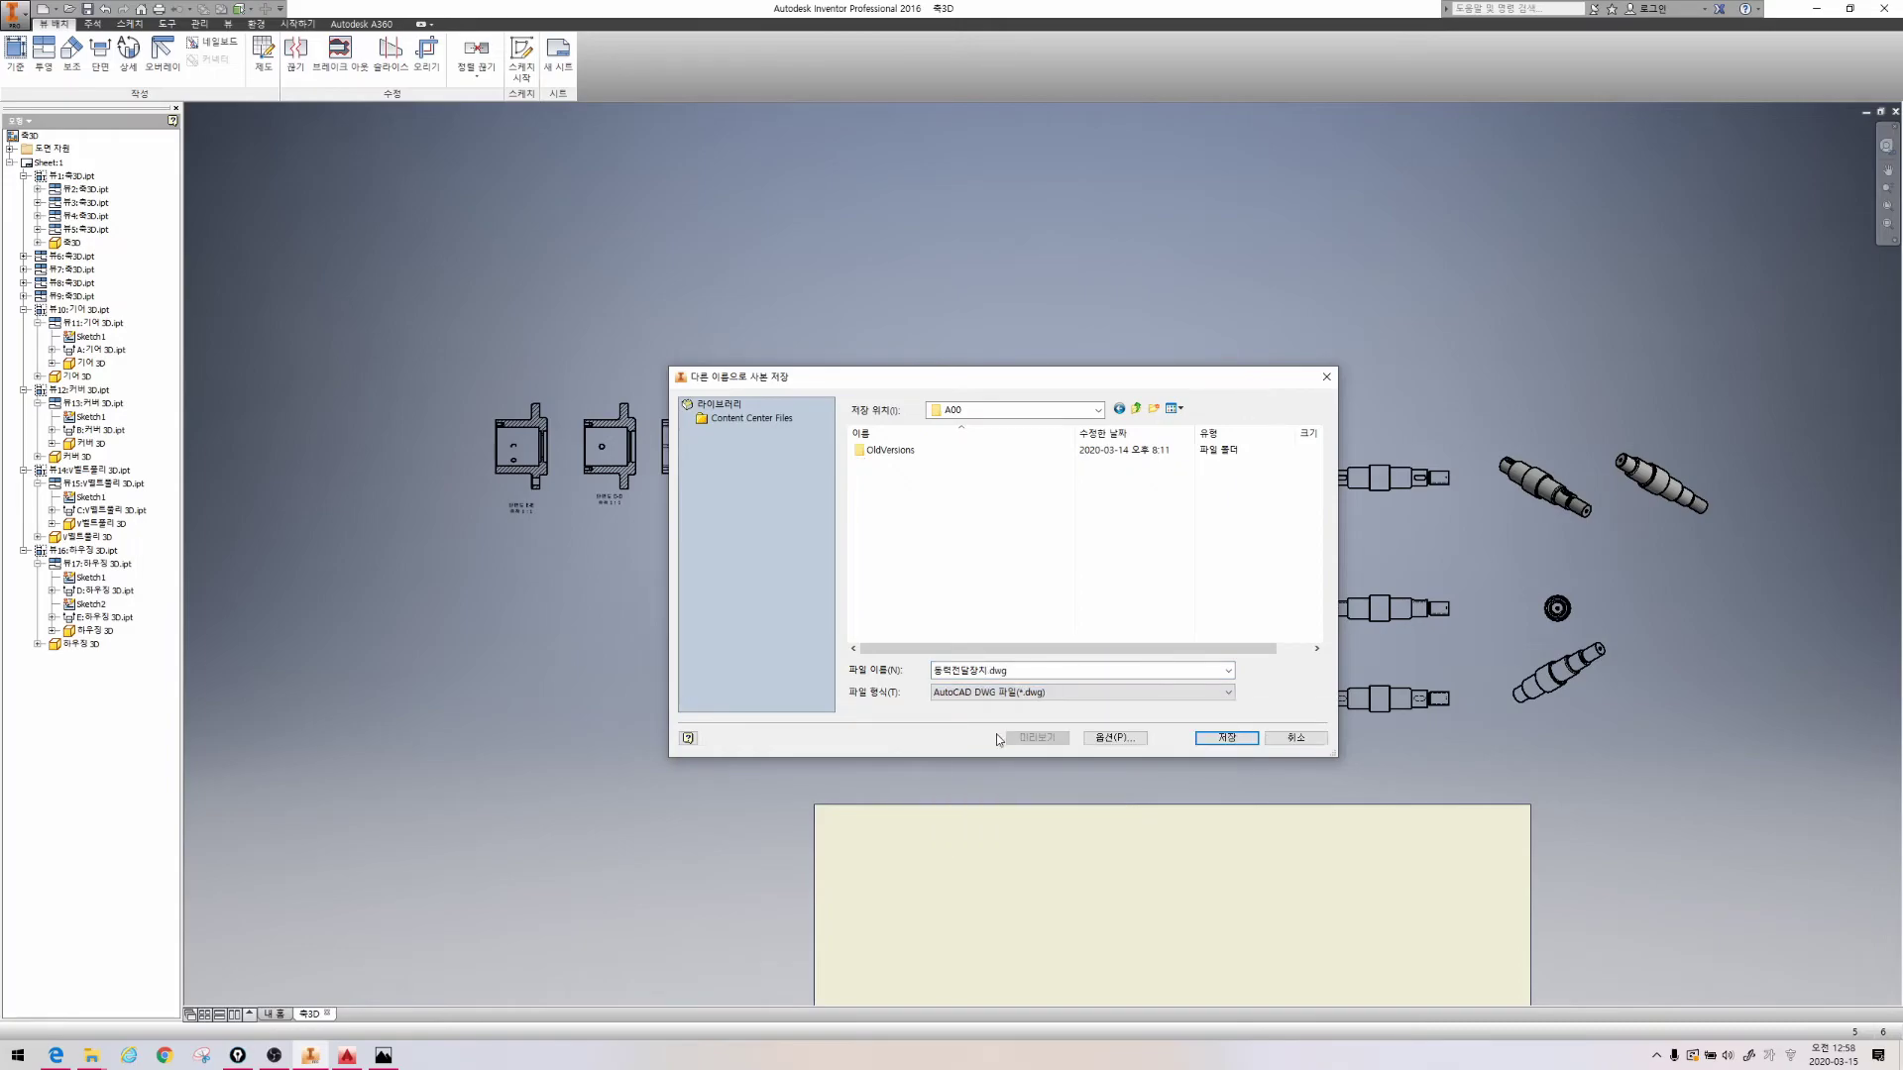
{"action": "left_click", "coordinate": [1233, 740]}
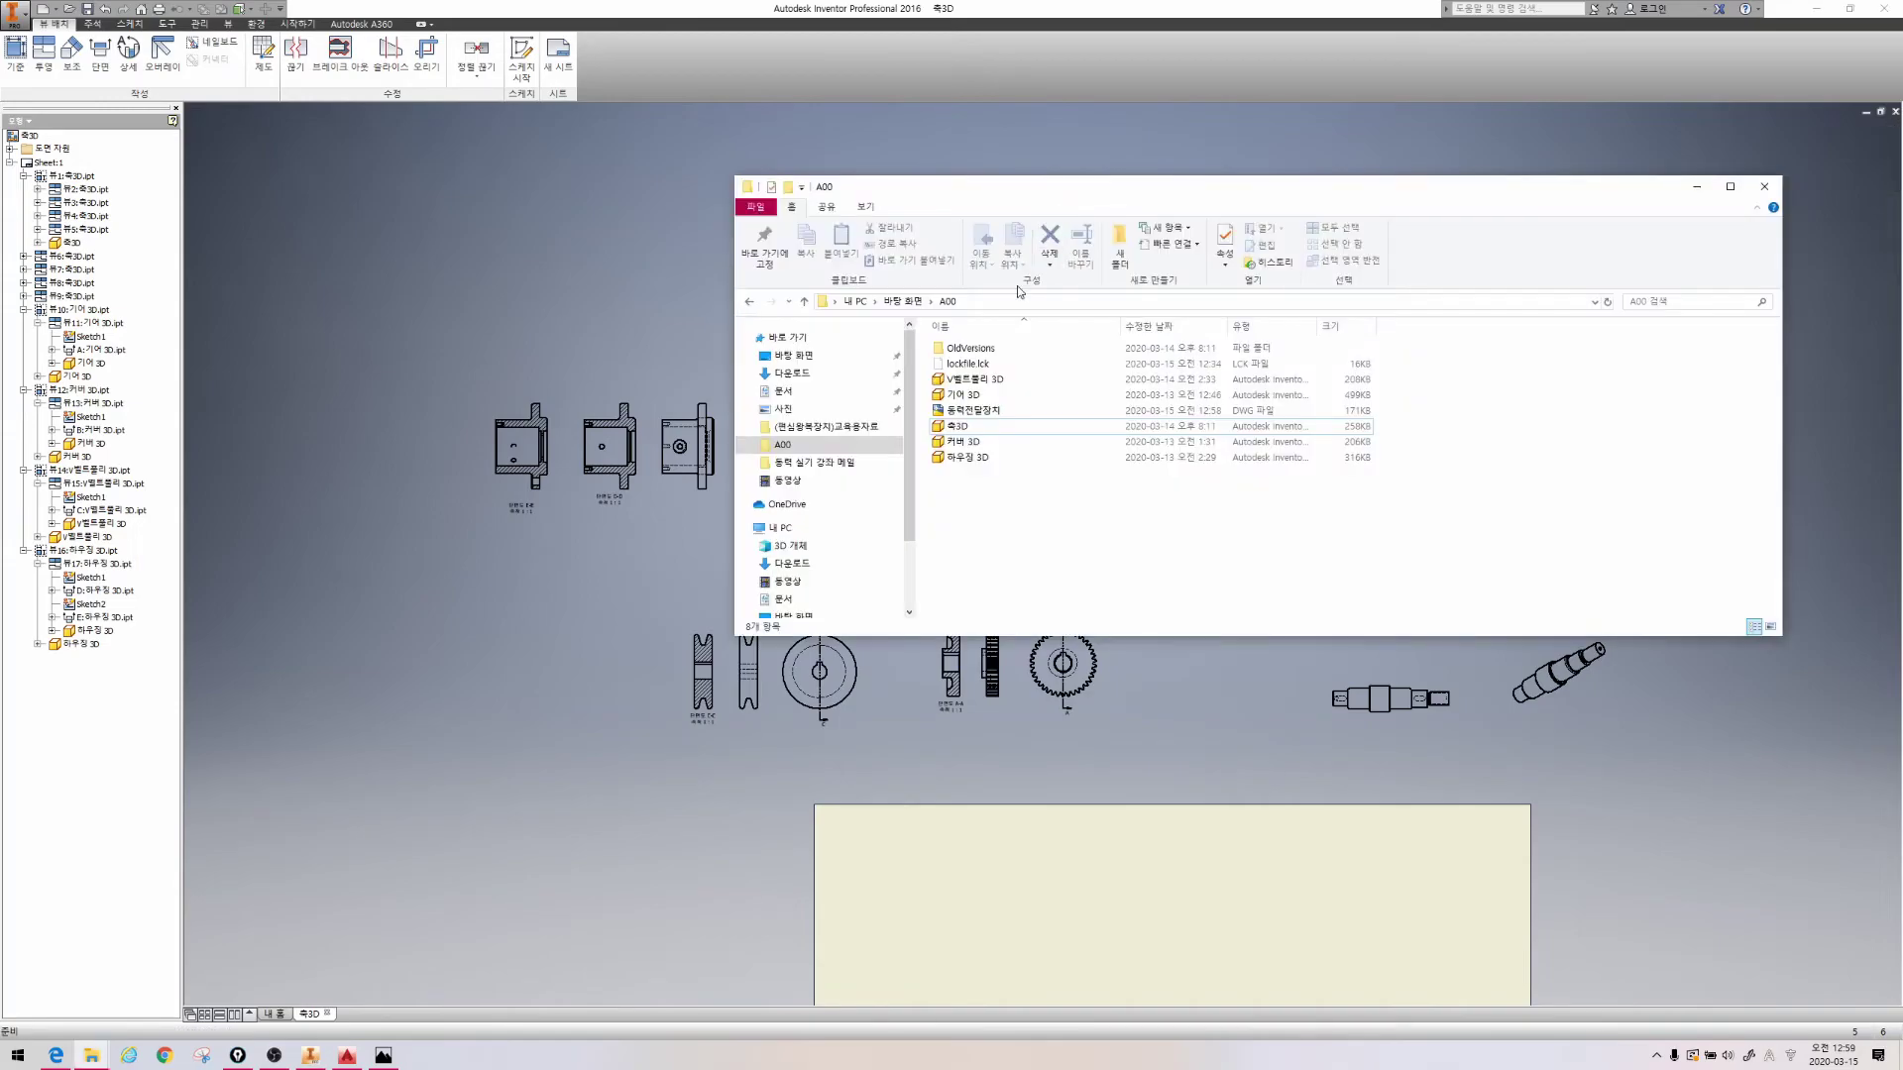
{"action": "left_click_drag", "start_coordinate": [913, 401], "coordinate": [1035, 424], "text": "ctrl"}
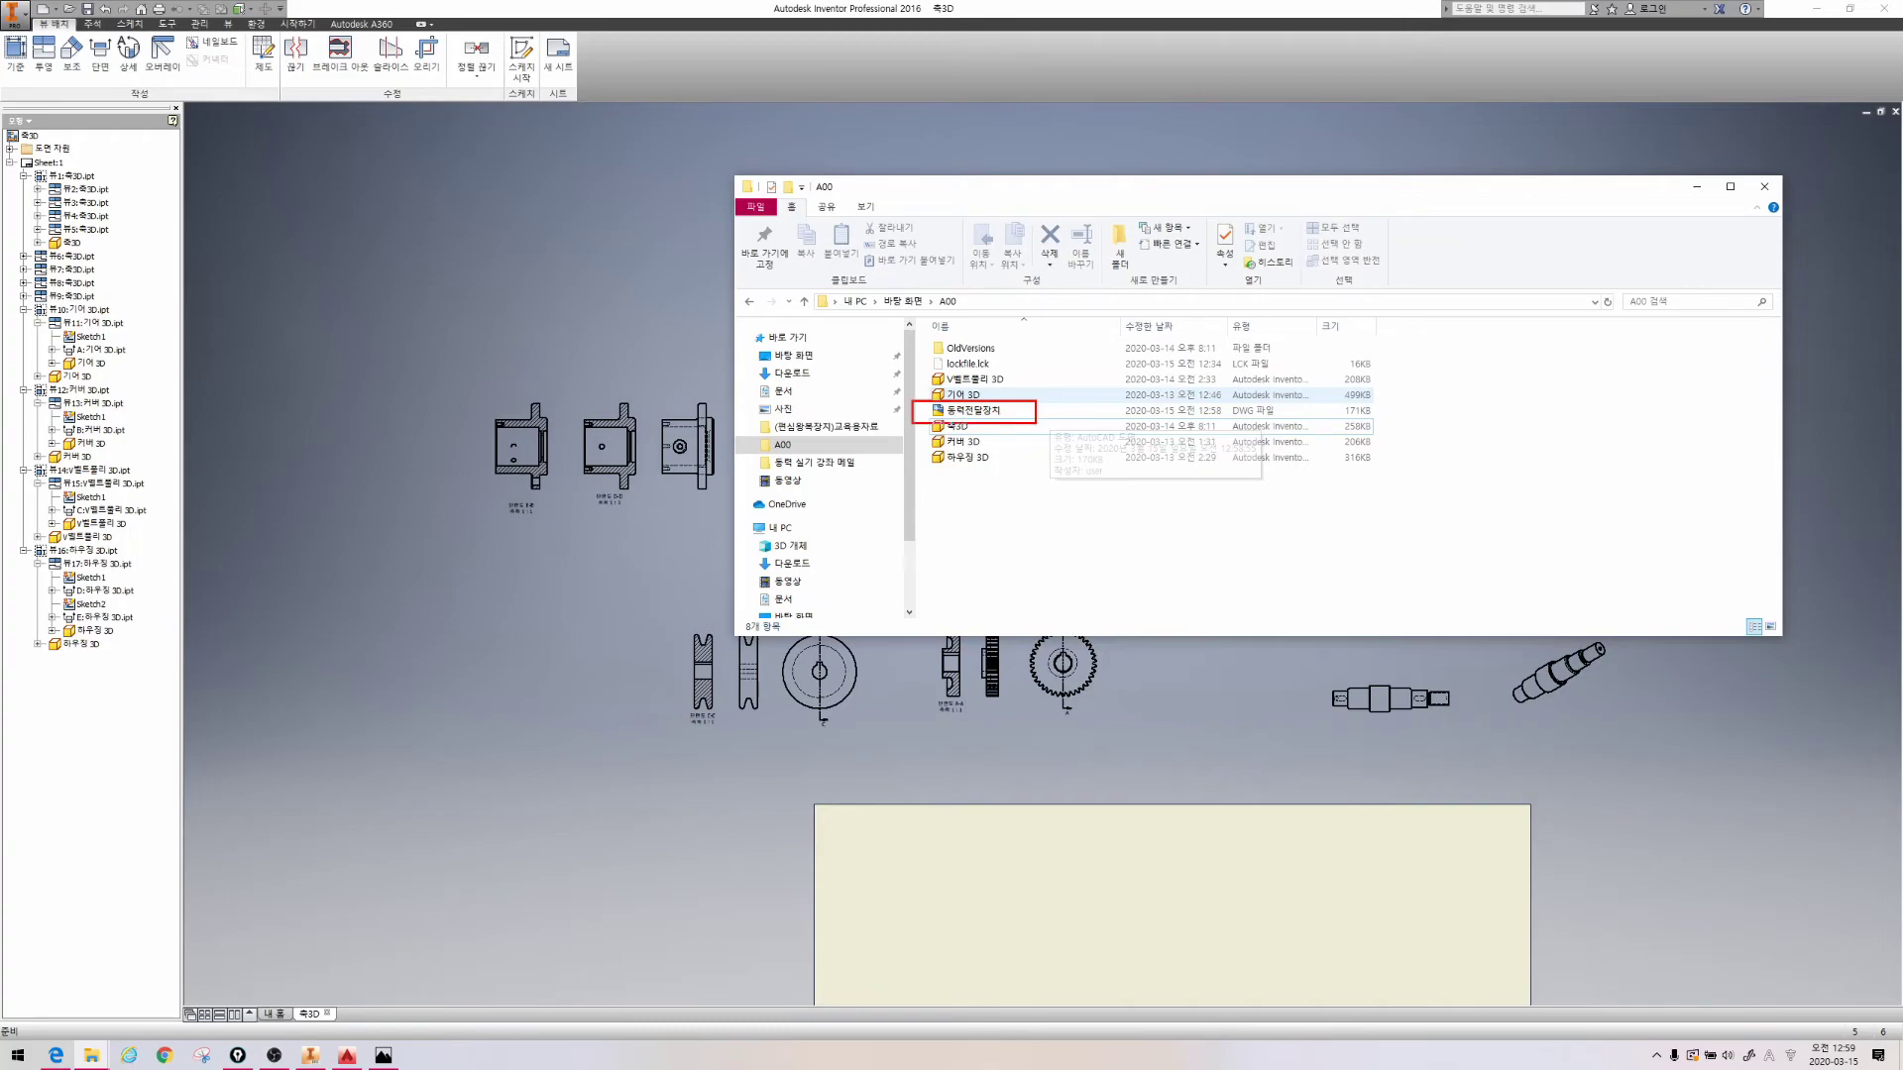
Open 동력전달장치.dwg from the A00 folder in AutoCAD and review the layers that came with it
{"action": "double_click", "coordinate": [967, 411]}
{"action": "scroll", "coordinate": [965, 367], "scroll_direction": "up", "scroll_amount": 3}
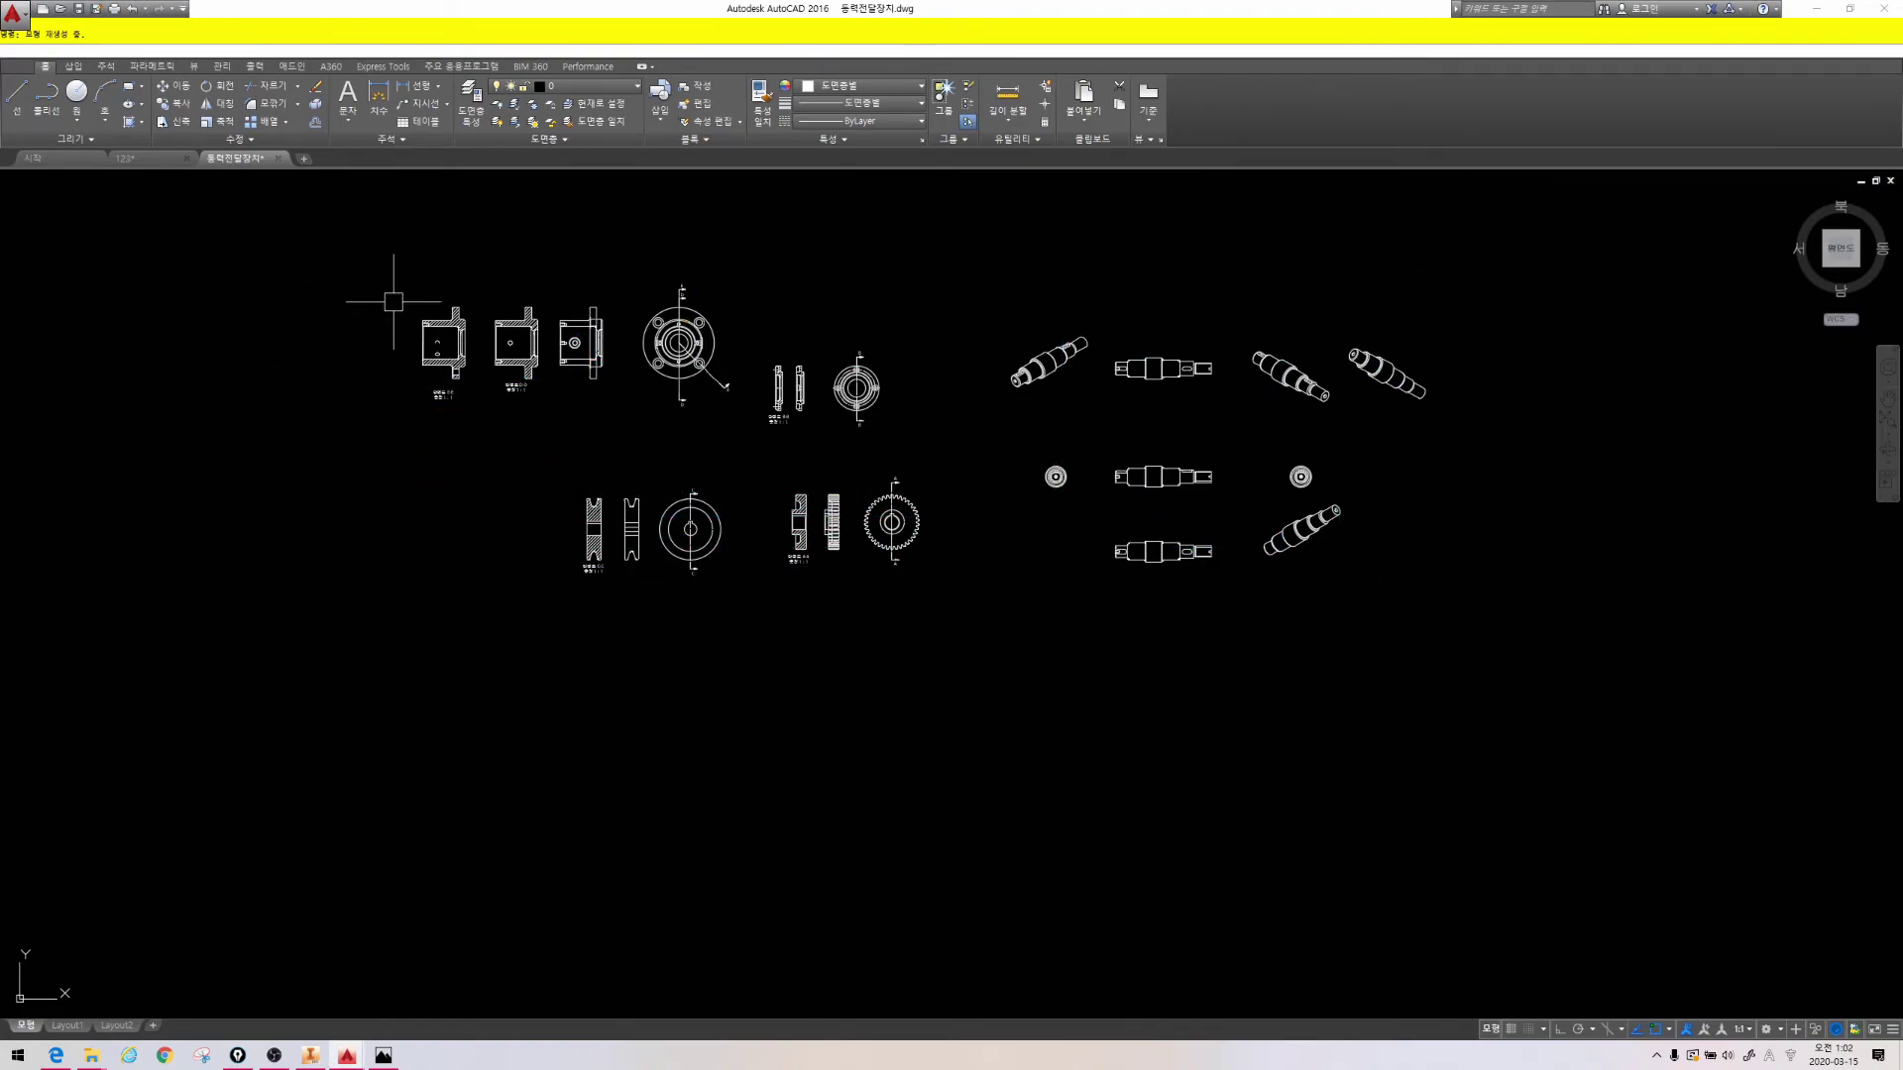
{"action": "left_click", "coordinate": [574, 87]}
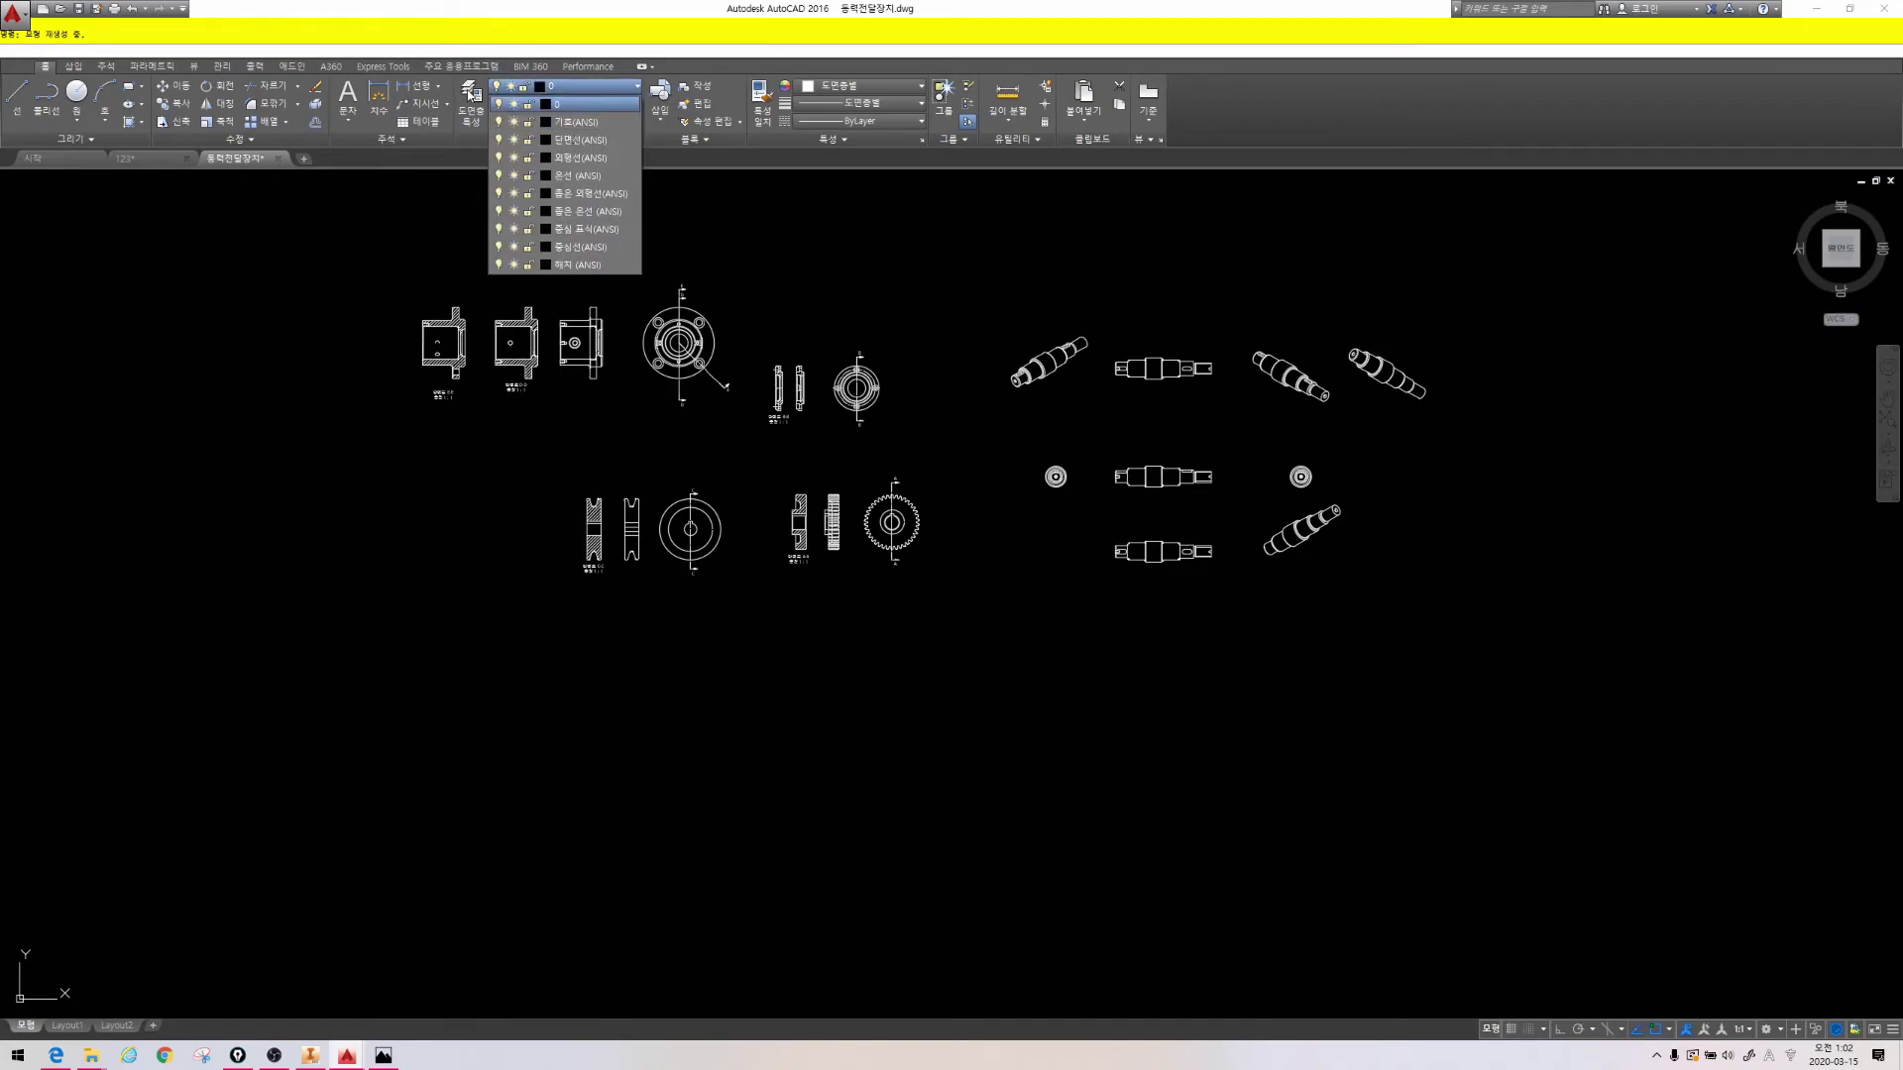
{"action": "left_click", "coordinate": [569, 87]}
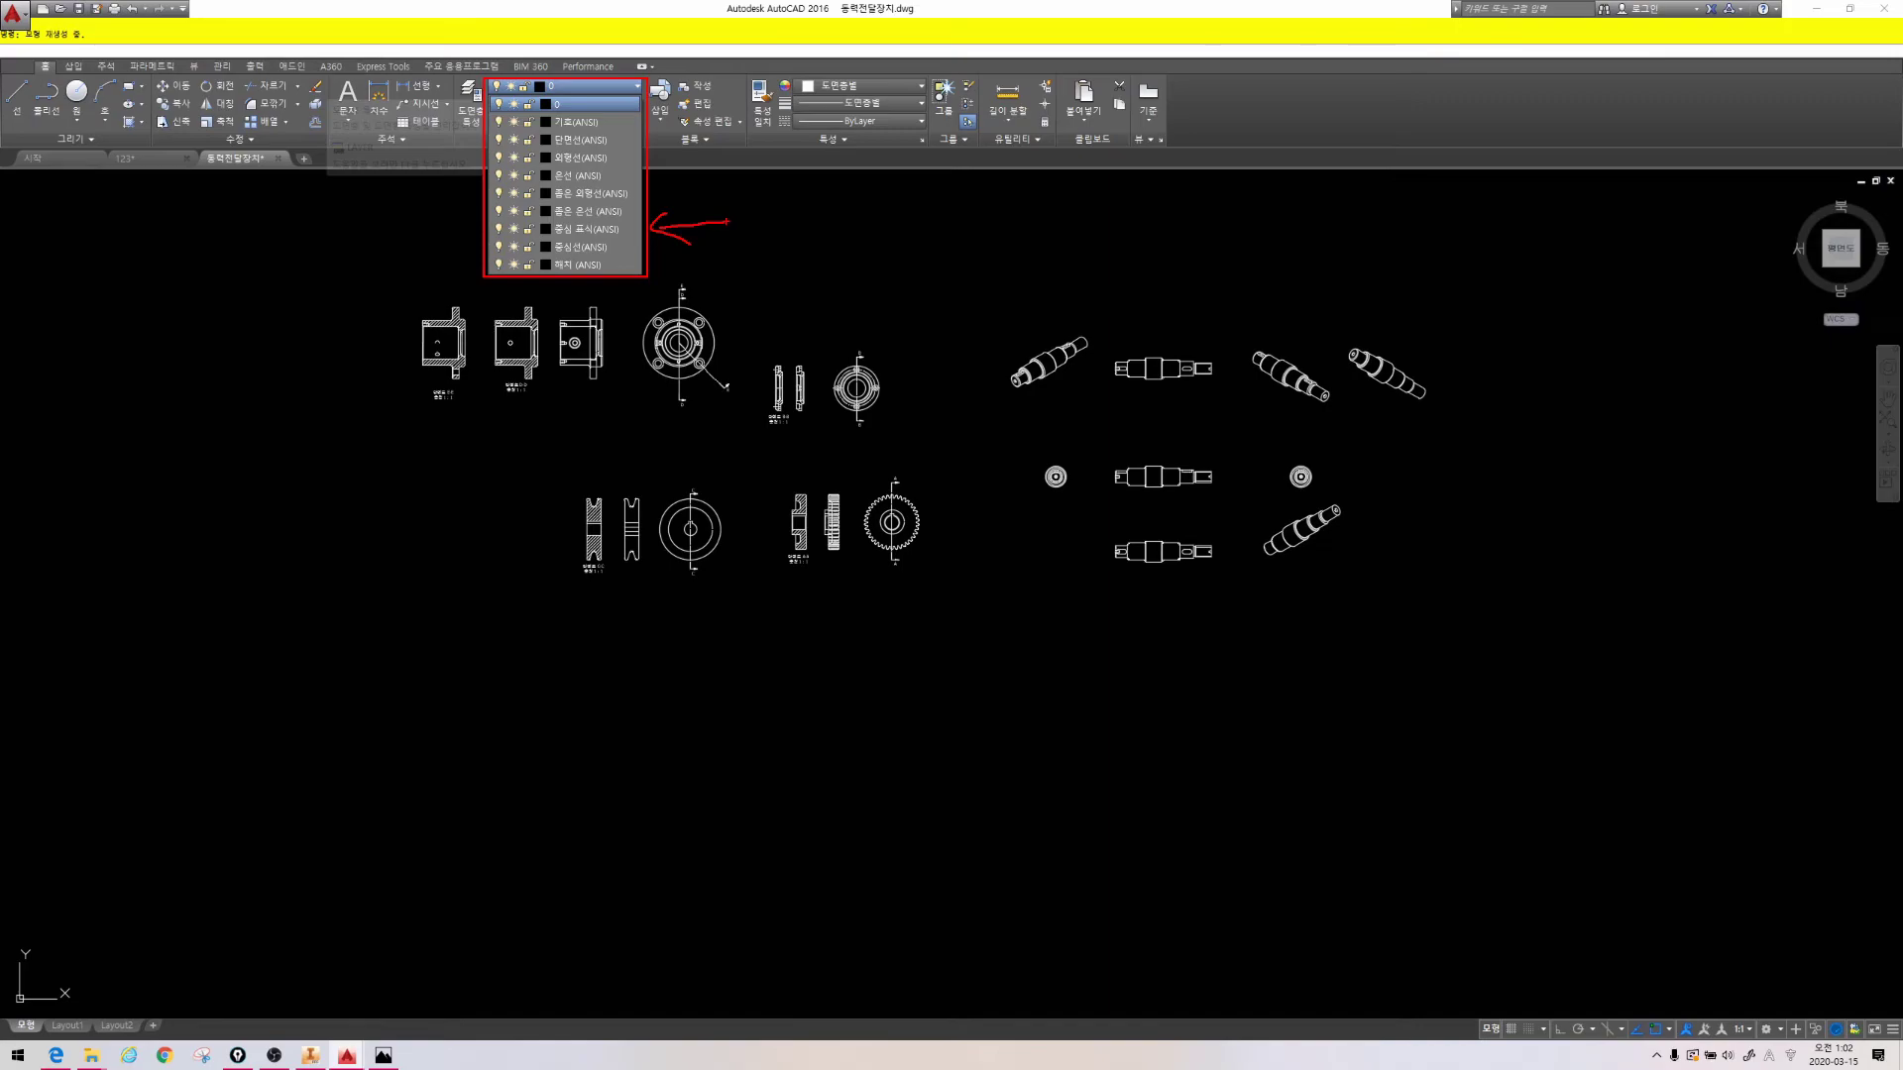
{"action": "key", "text": "Escape"}
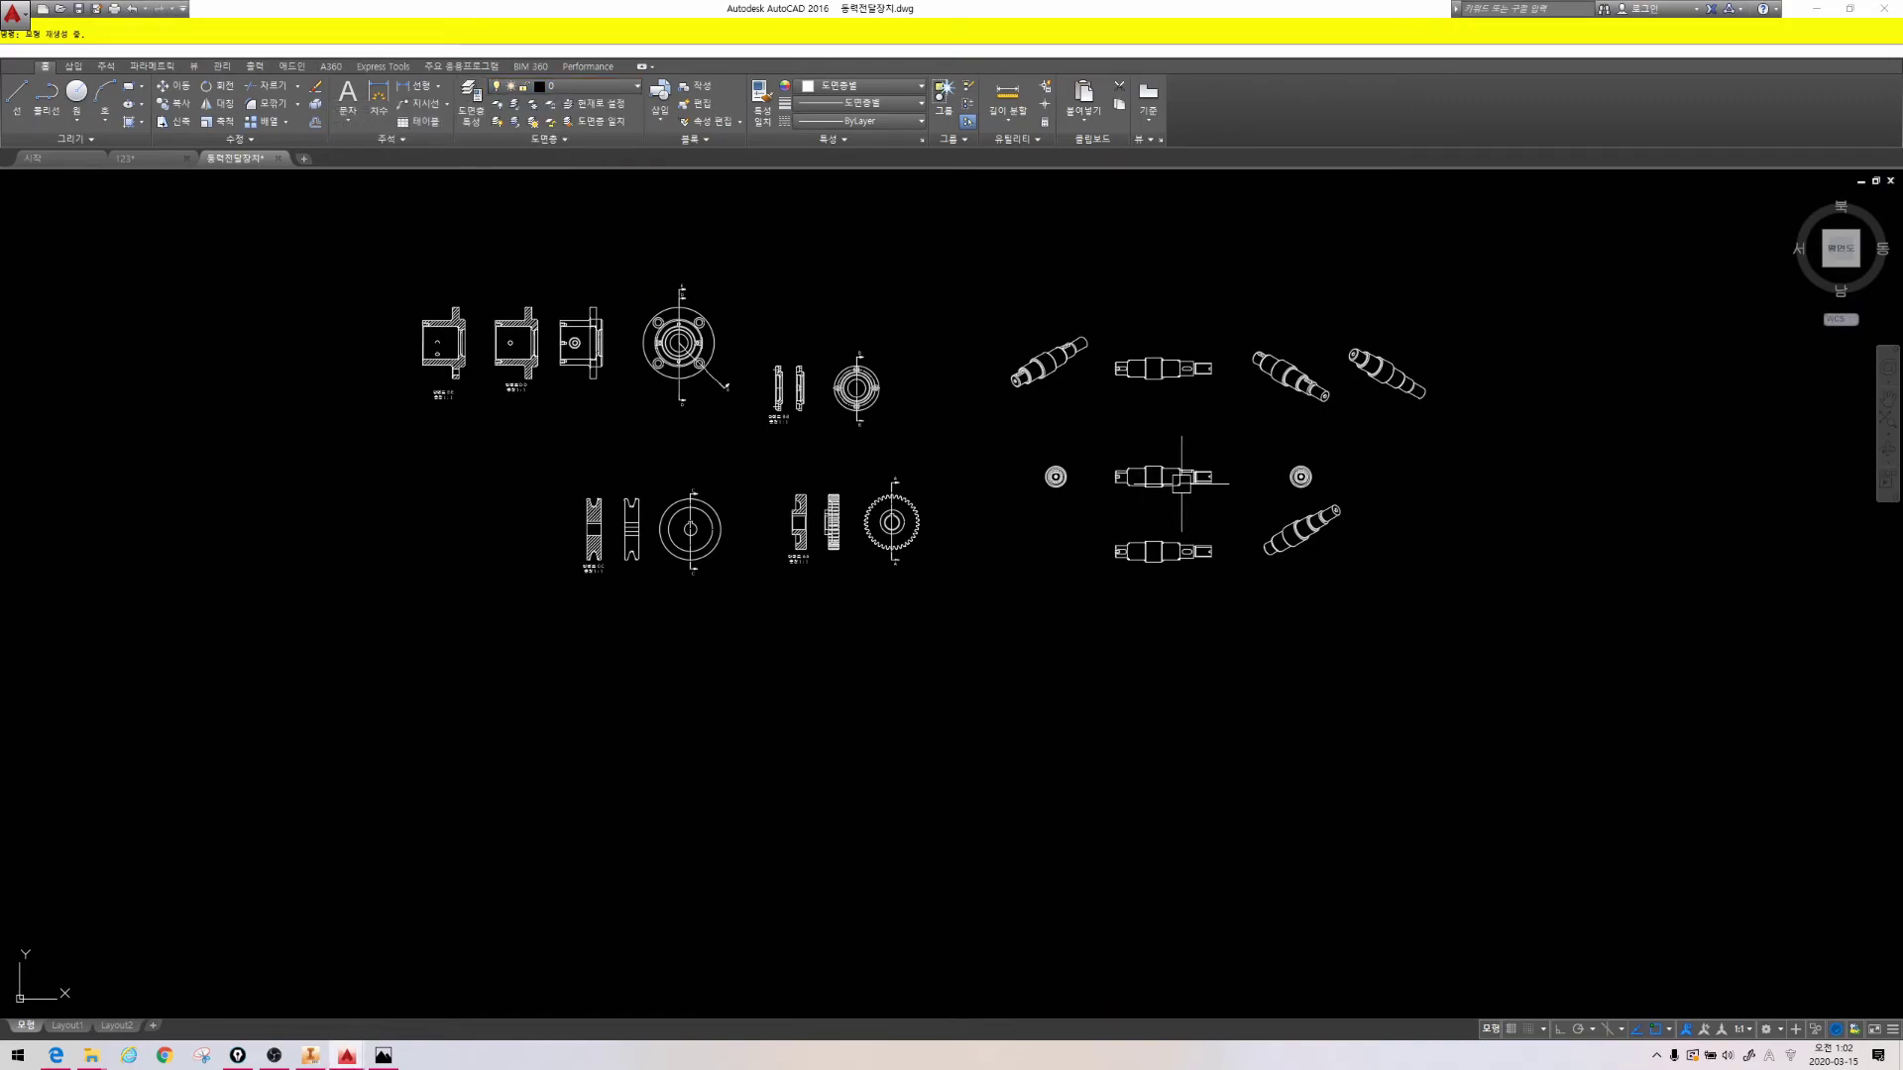
Put all the shaft, gear, cover, pulley and housing views on layer 0
{"action": "left_click", "coordinate": [1545, 622]}
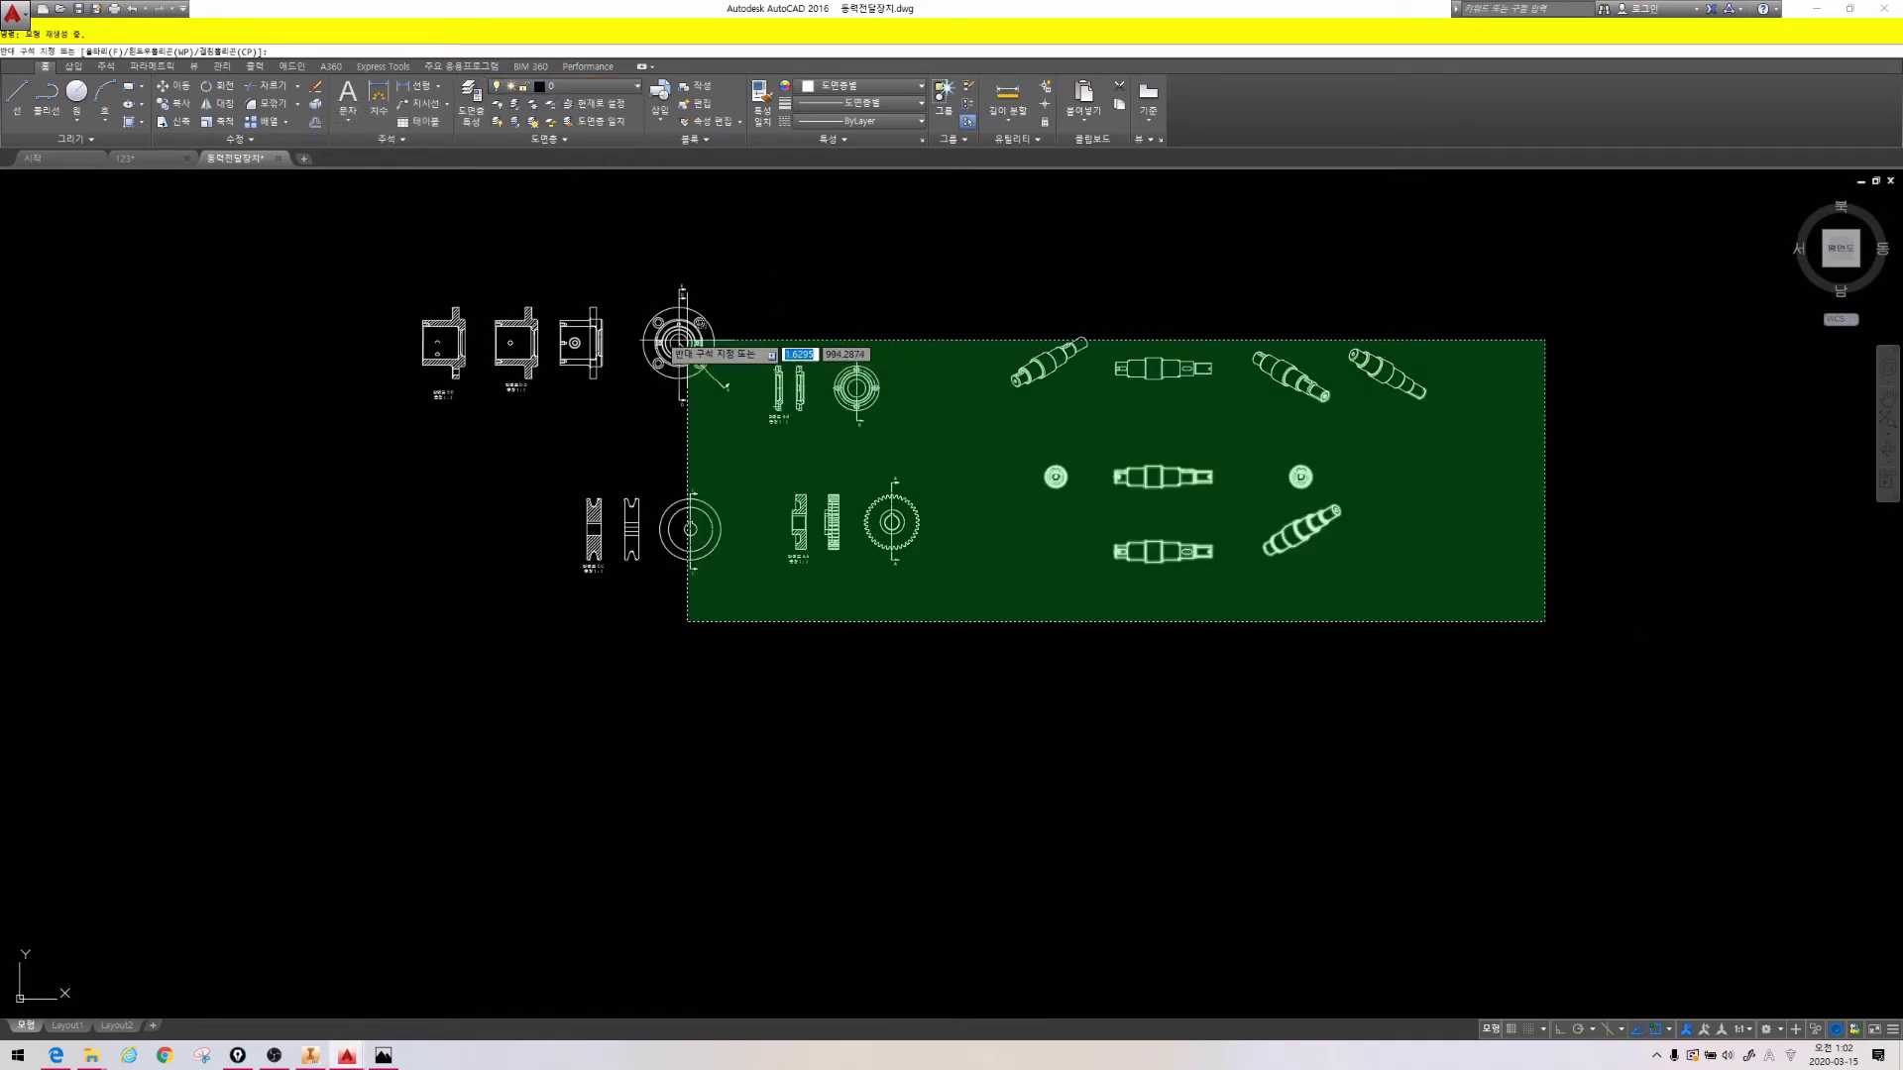
{"action": "left_click", "coordinate": [337, 248]}
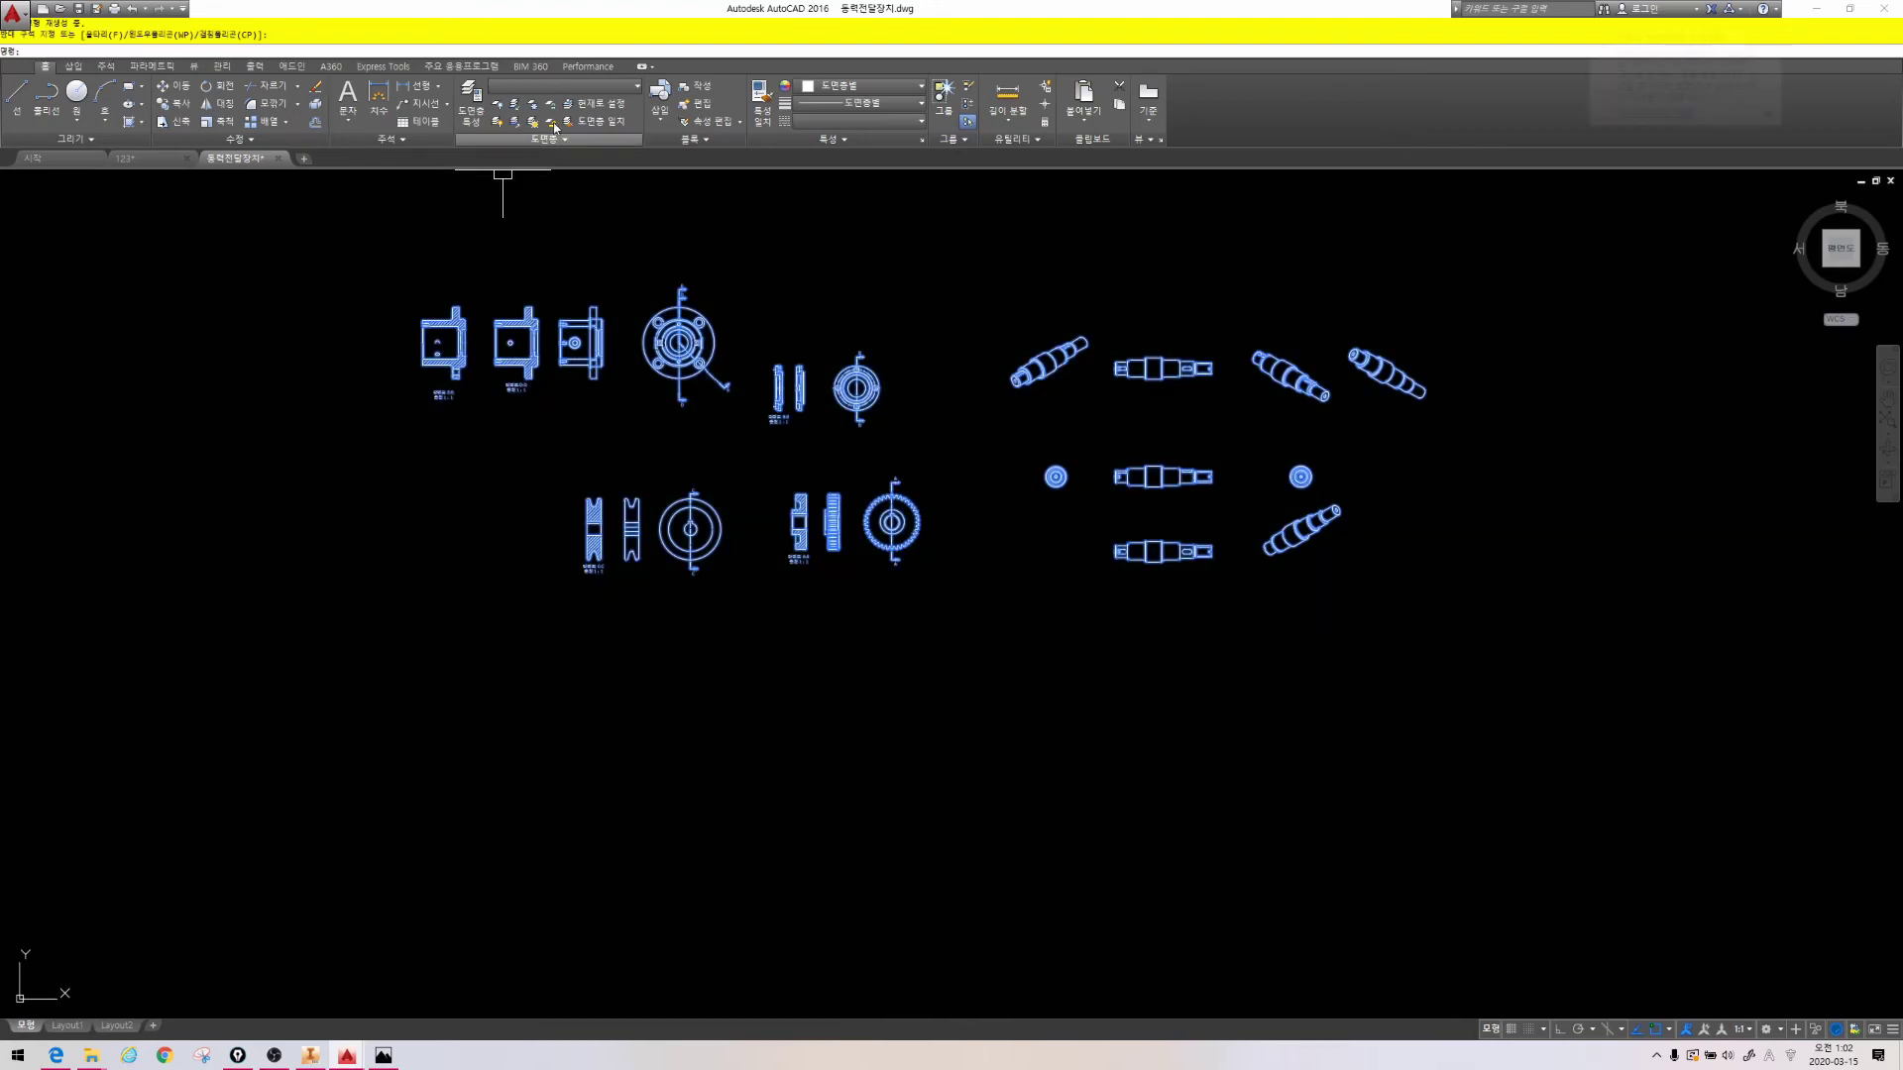
{"action": "left_click", "coordinate": [577, 96]}
{"action": "left_click", "coordinate": [565, 103]}
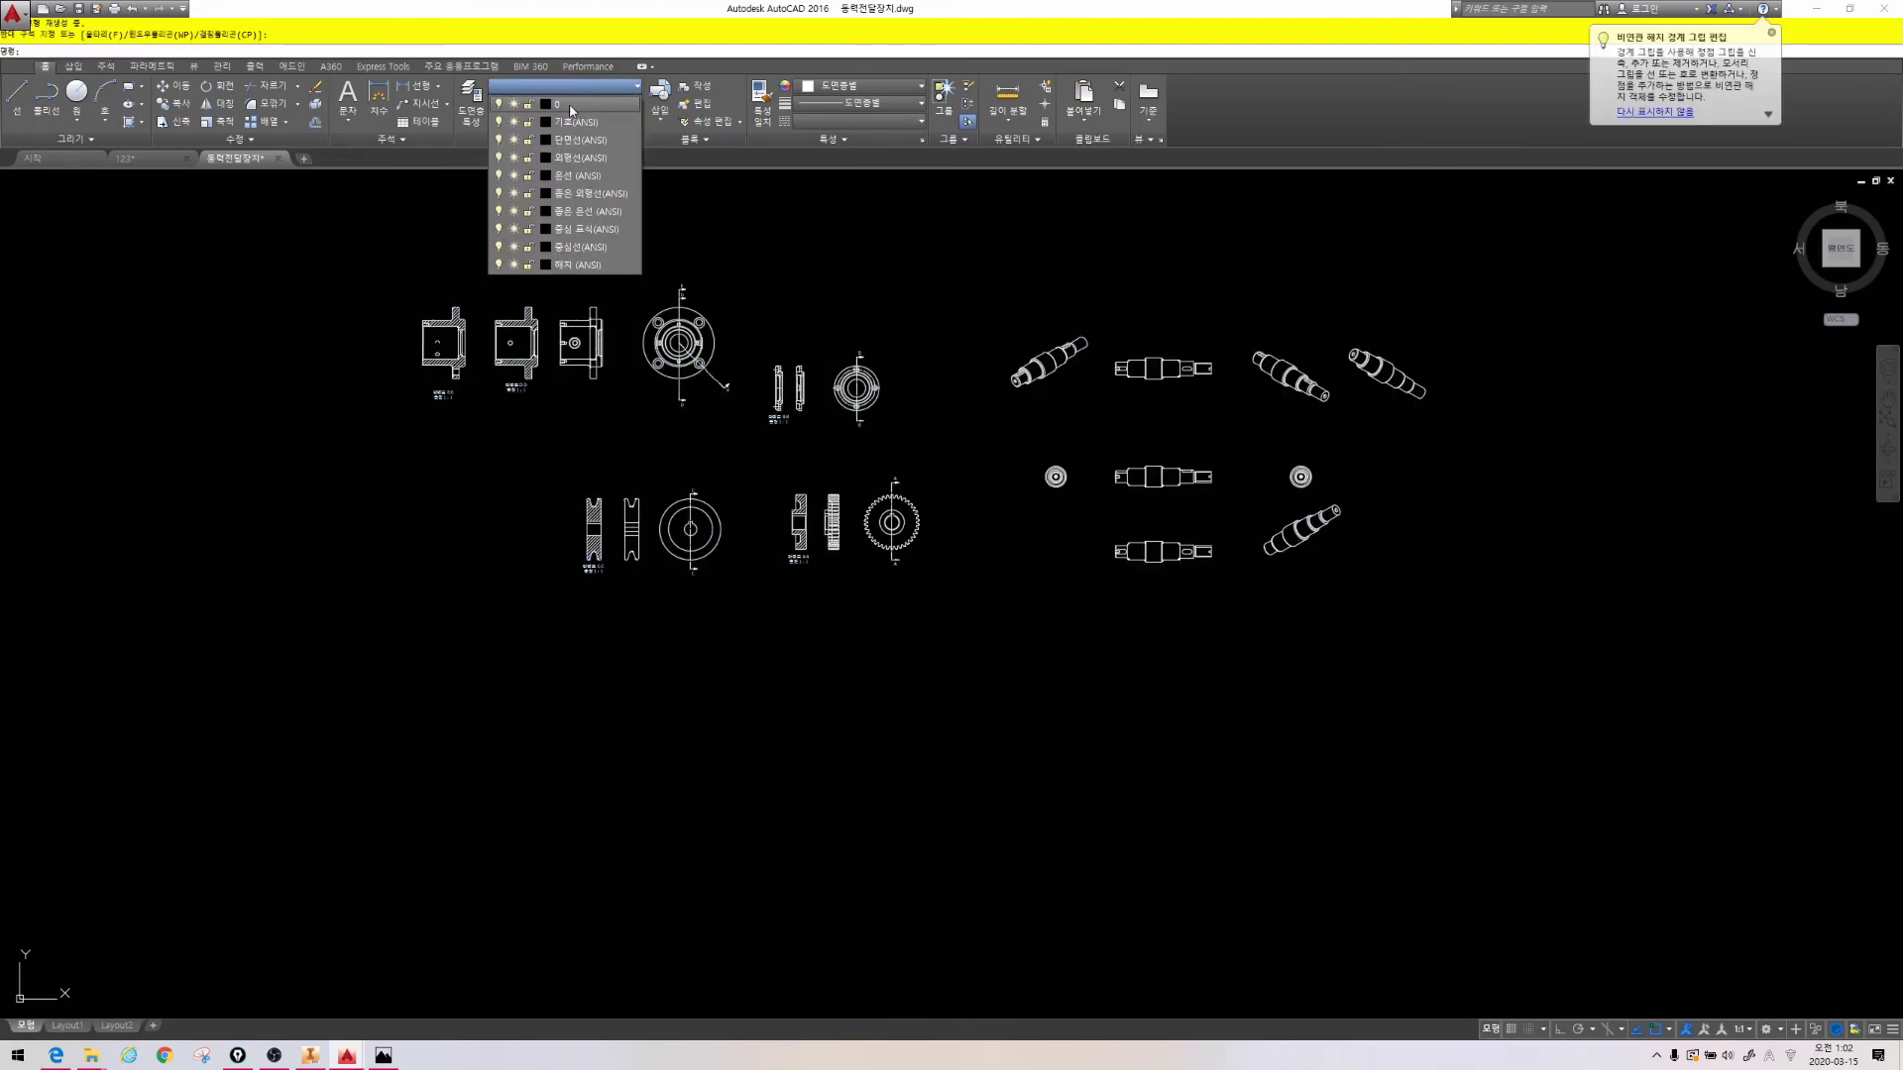
{"action": "key", "text": "Escape"}
{"action": "key", "text": "Escape"}
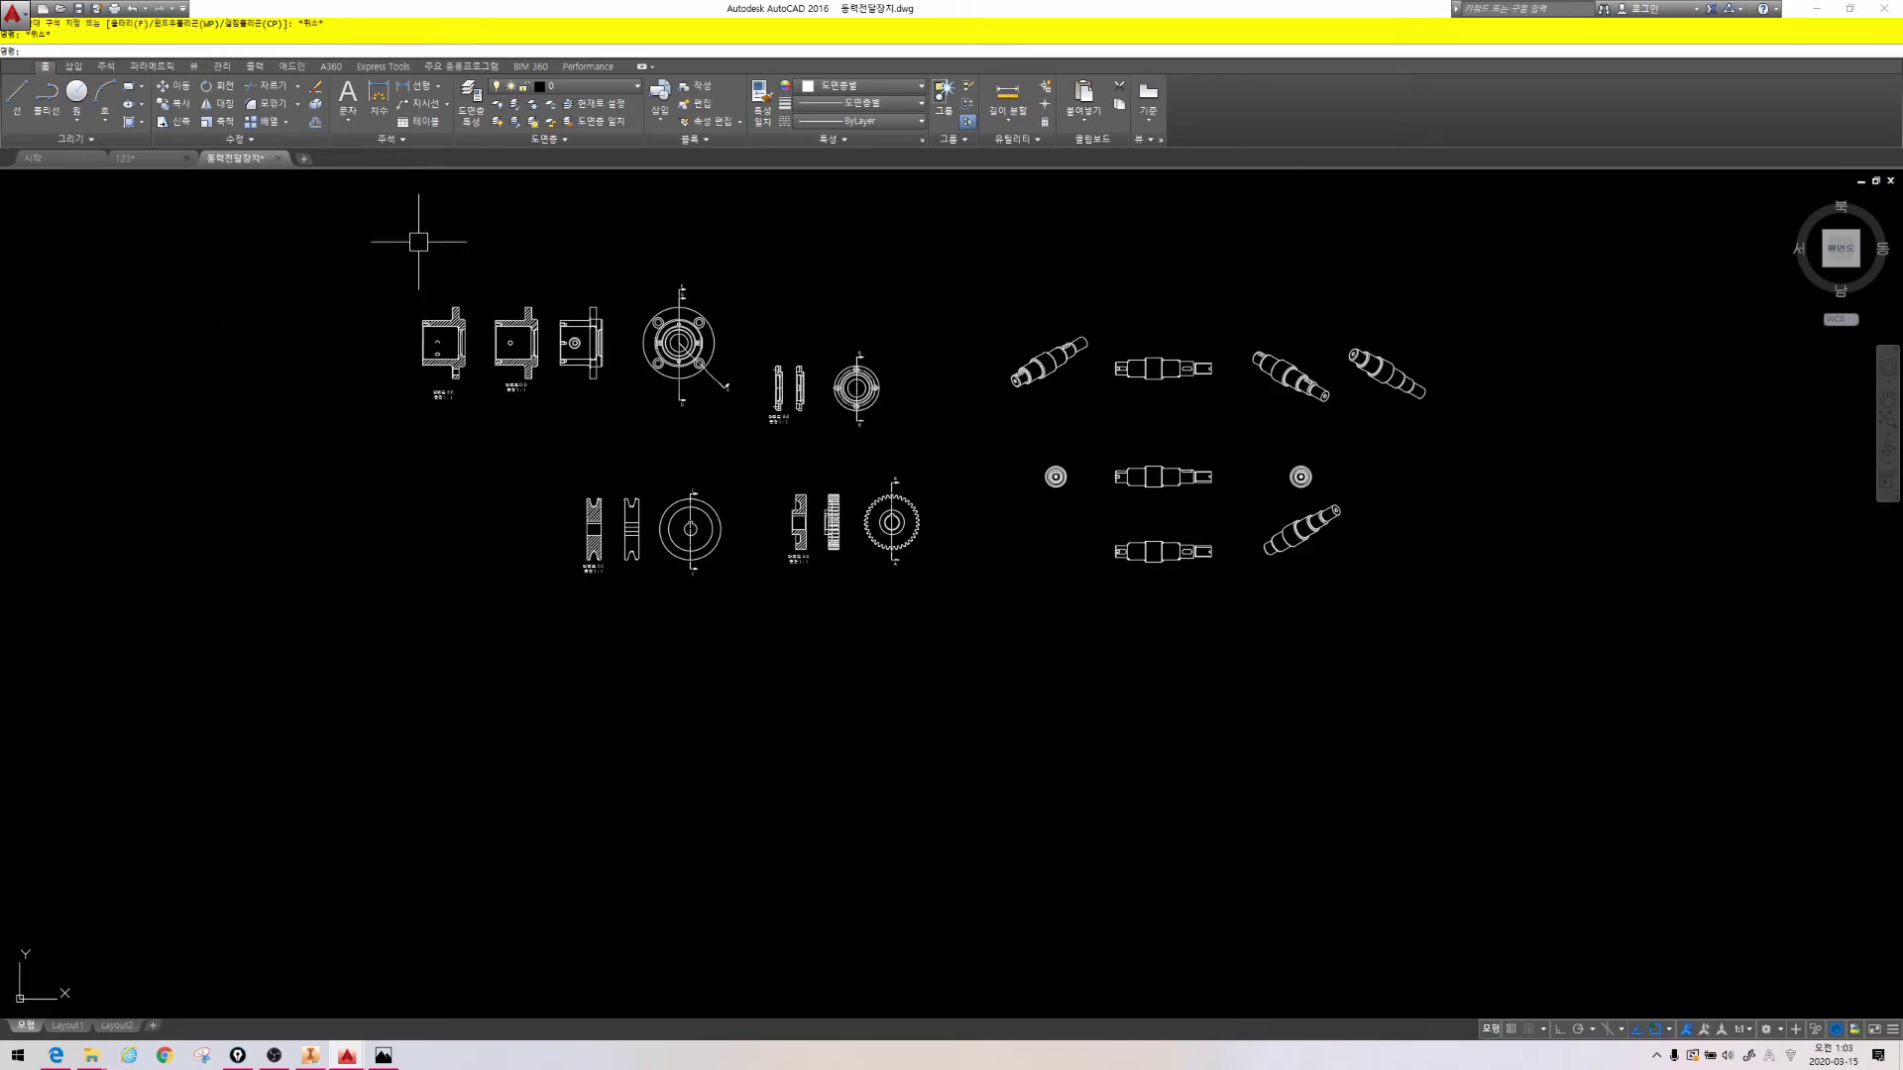
Review the dimension styles that came with the exported drawing in the Dimension Style Manager
{"action": "left_click", "coordinate": [580, 85]}
{"action": "key", "text": "F1"}
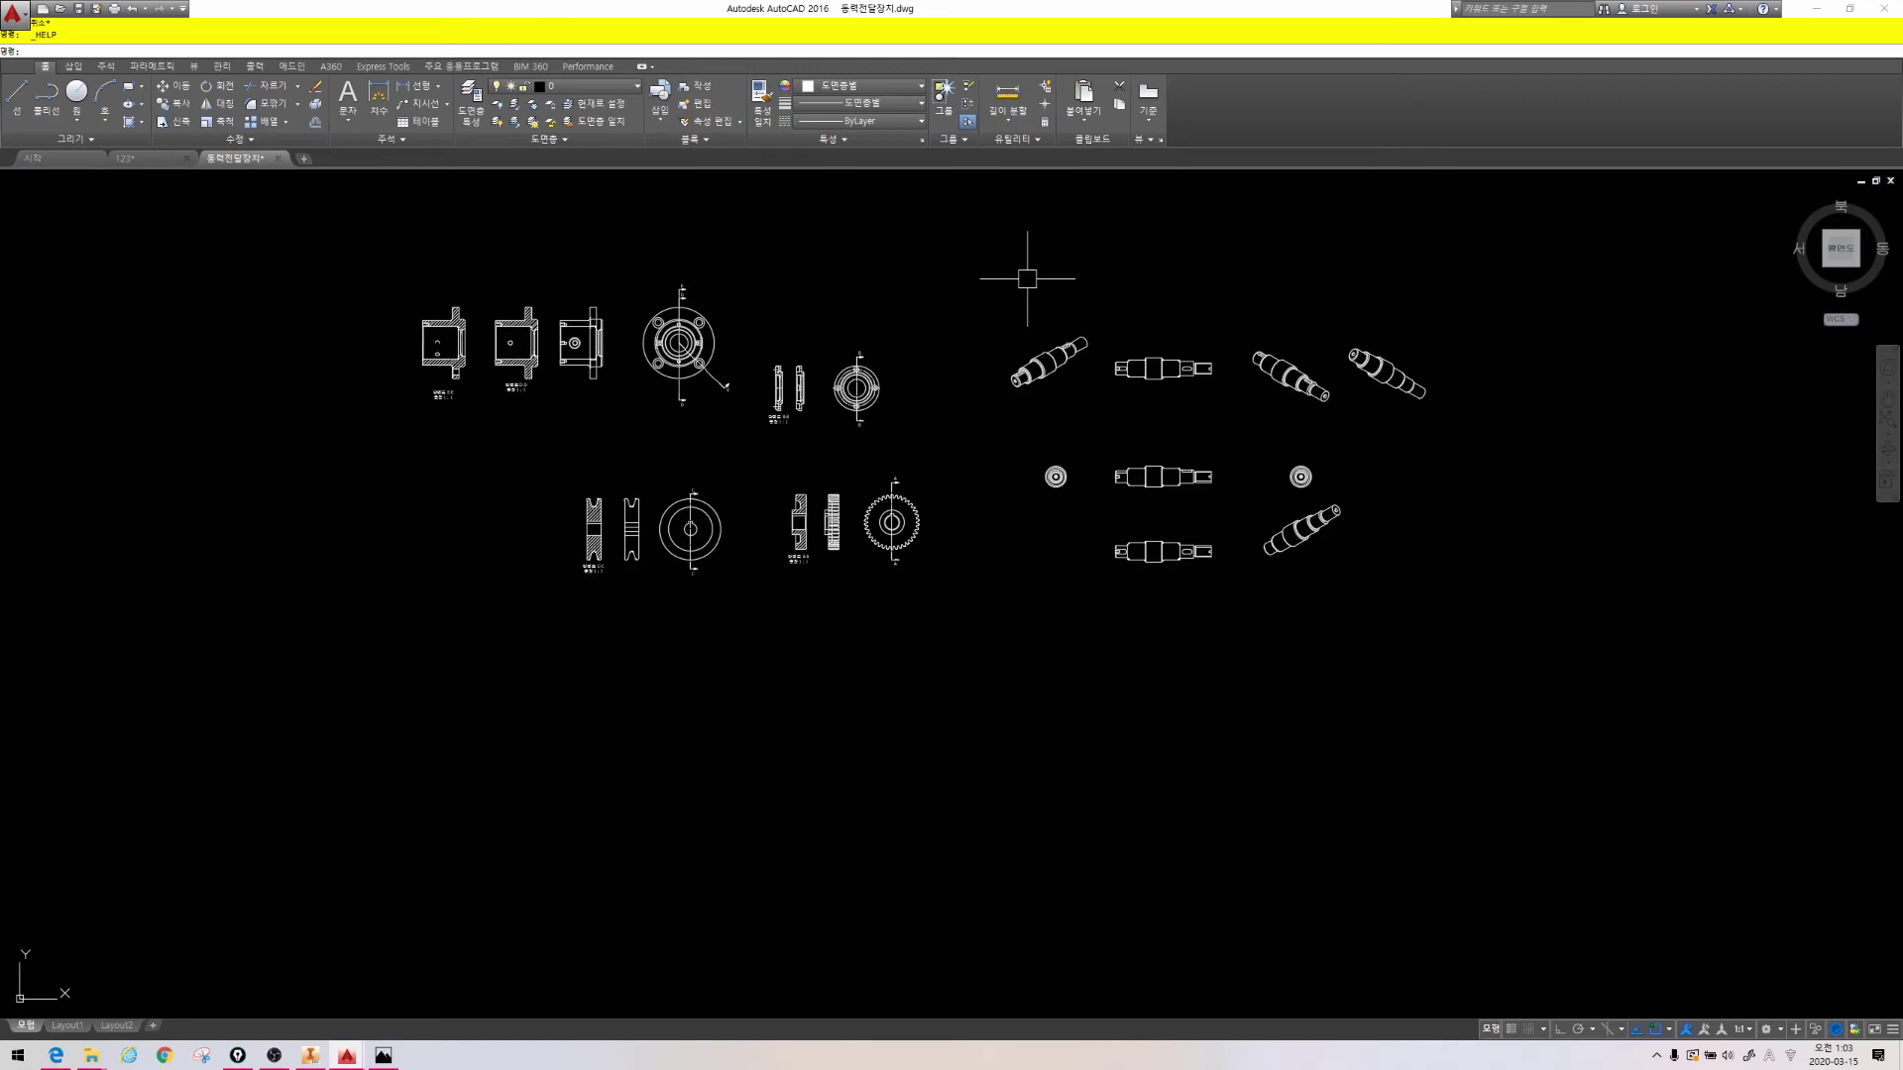
{"action": "type", "text": "d"}
{"action": "key", "text": "Return"}
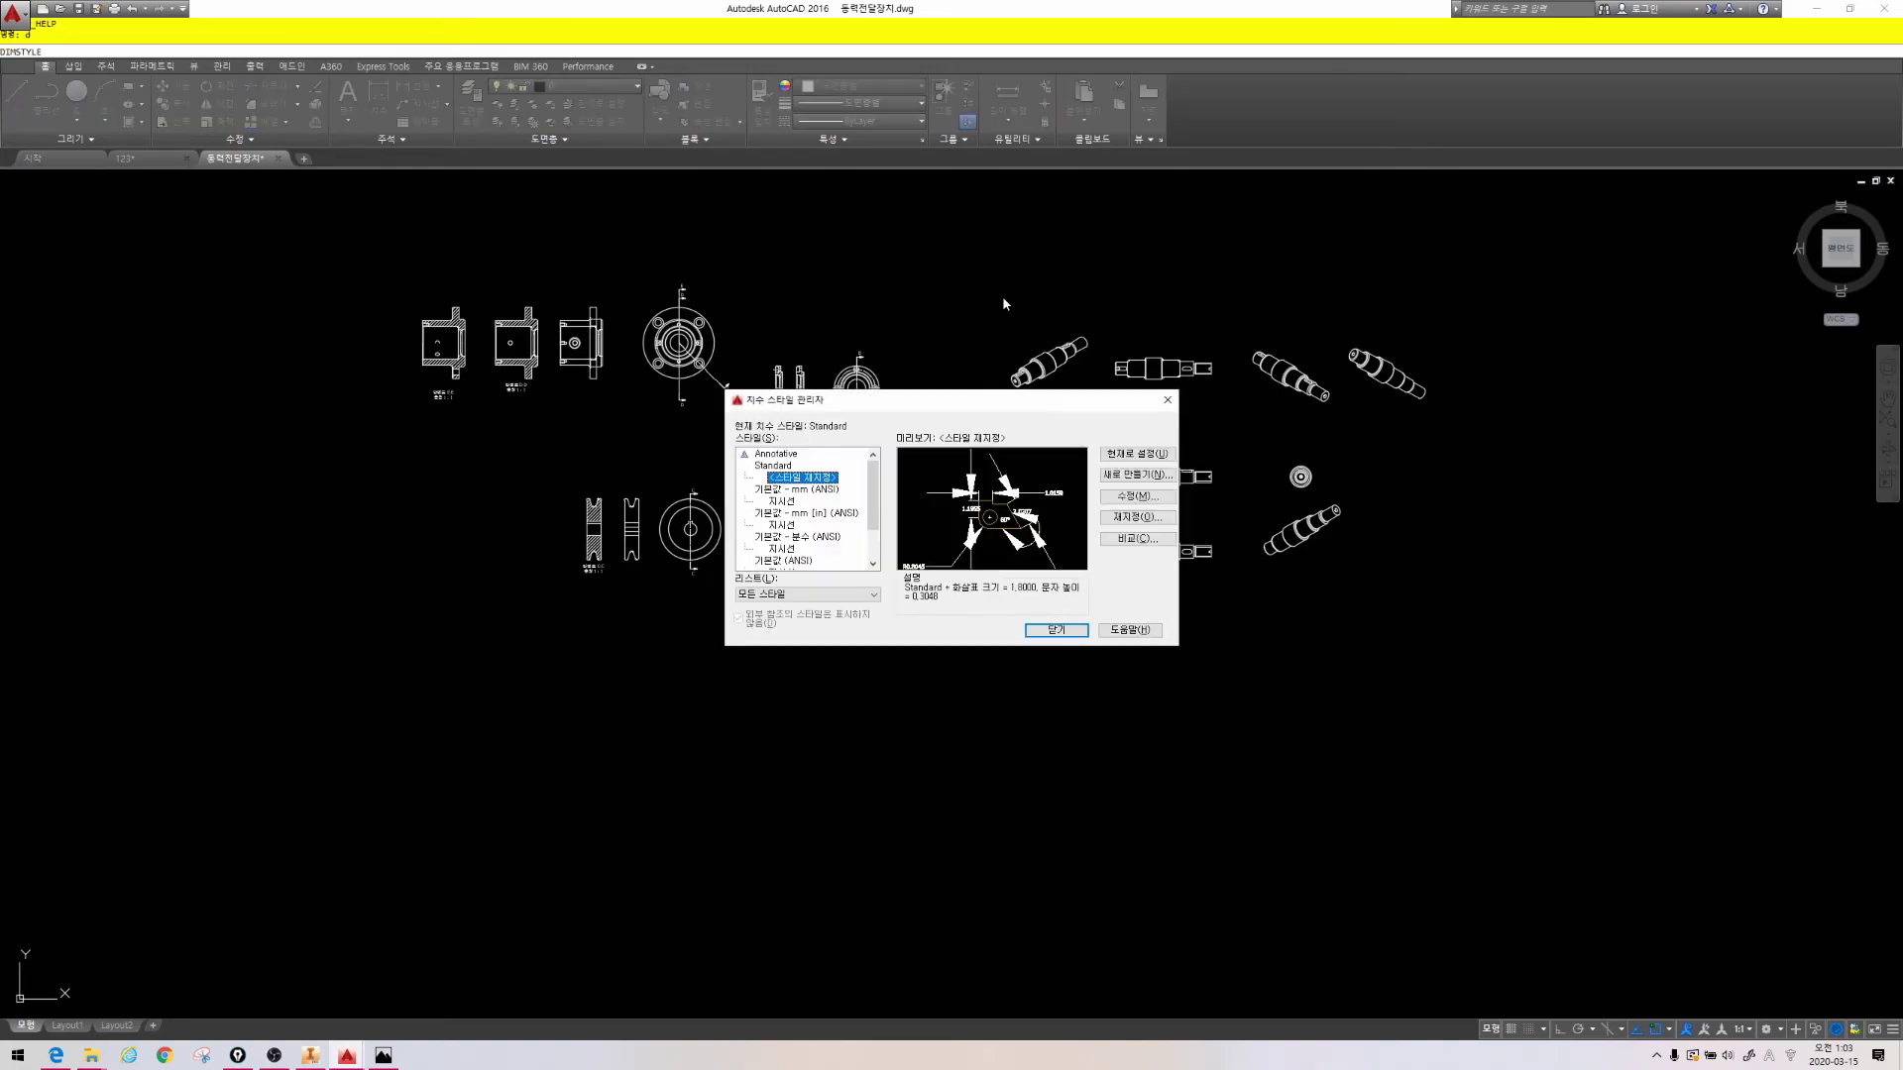
{"action": "mouse_move", "coordinate": [999, 565]}
{"action": "left_mouse_down"}
{"action": "mouse_move", "coordinate": [1059, 557]}
{"action": "mouse_move", "coordinate": [1062, 535]}
{"action": "left_mouse_up"}
{"action": "left_click", "coordinate": [1168, 399]}
{"action": "mouse_move", "coordinate": [1452, 266]}
{"action": "left_mouse_down"}
{"action": "mouse_move", "coordinate": [913, 531]}
{"action": "mouse_move", "coordinate": [413, 582]}
{"action": "left_mouse_up"}
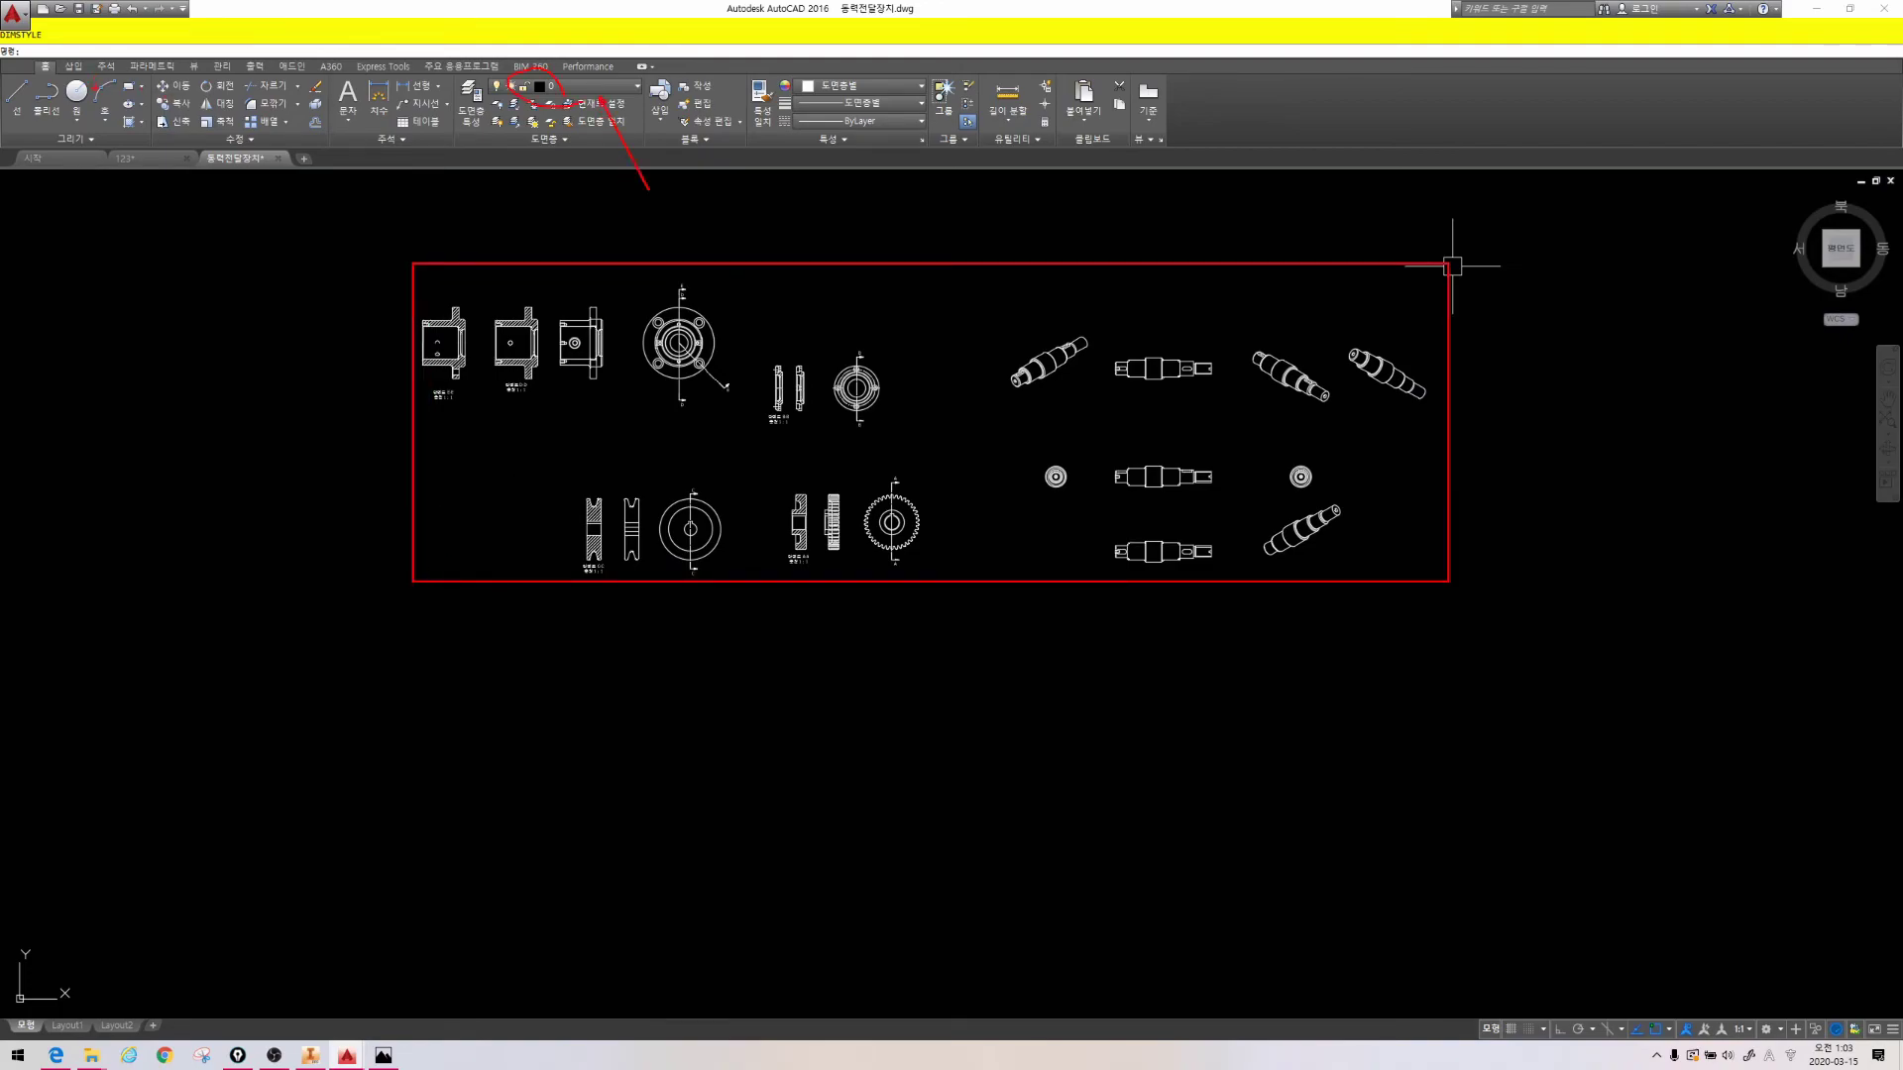
{"action": "key", "text": "Escape"}
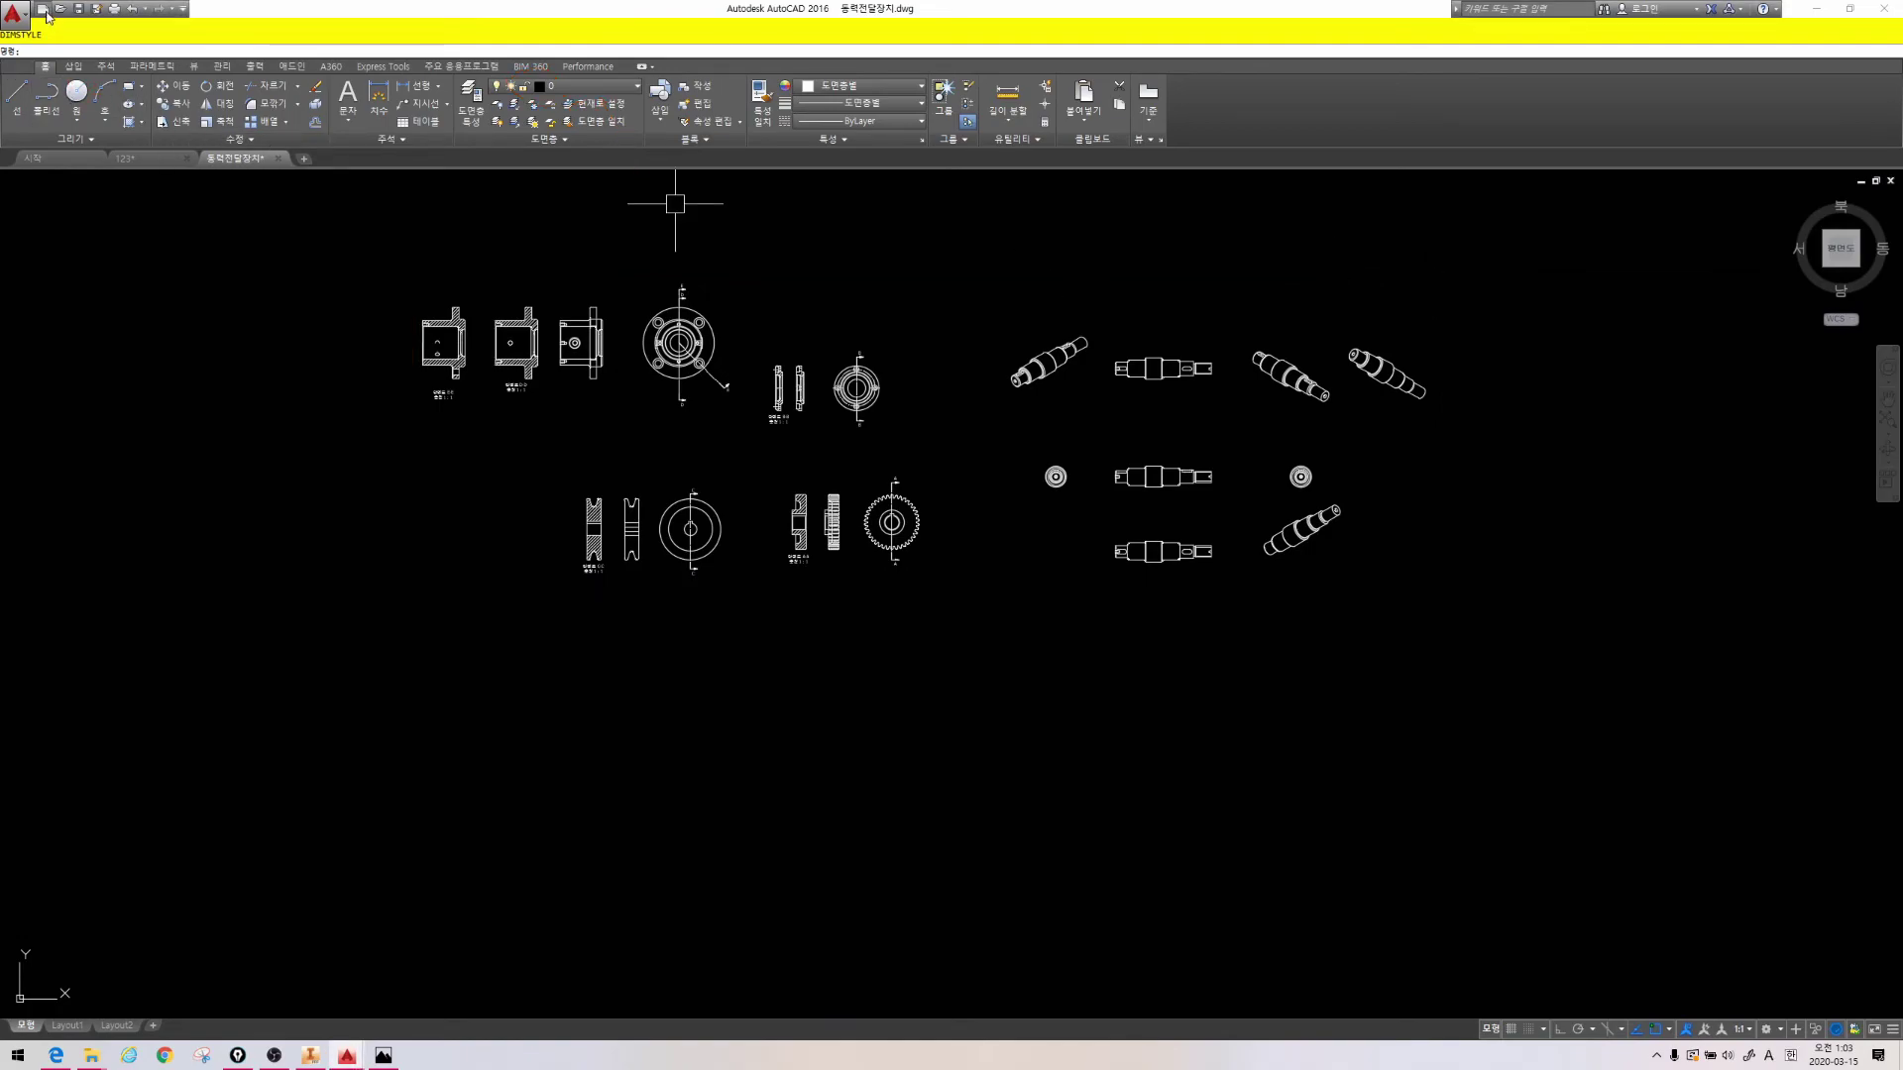
Copy all the part views to the clipboard and start a new drawing from the acadiso template
{"action": "left_click", "coordinate": [305, 227]}
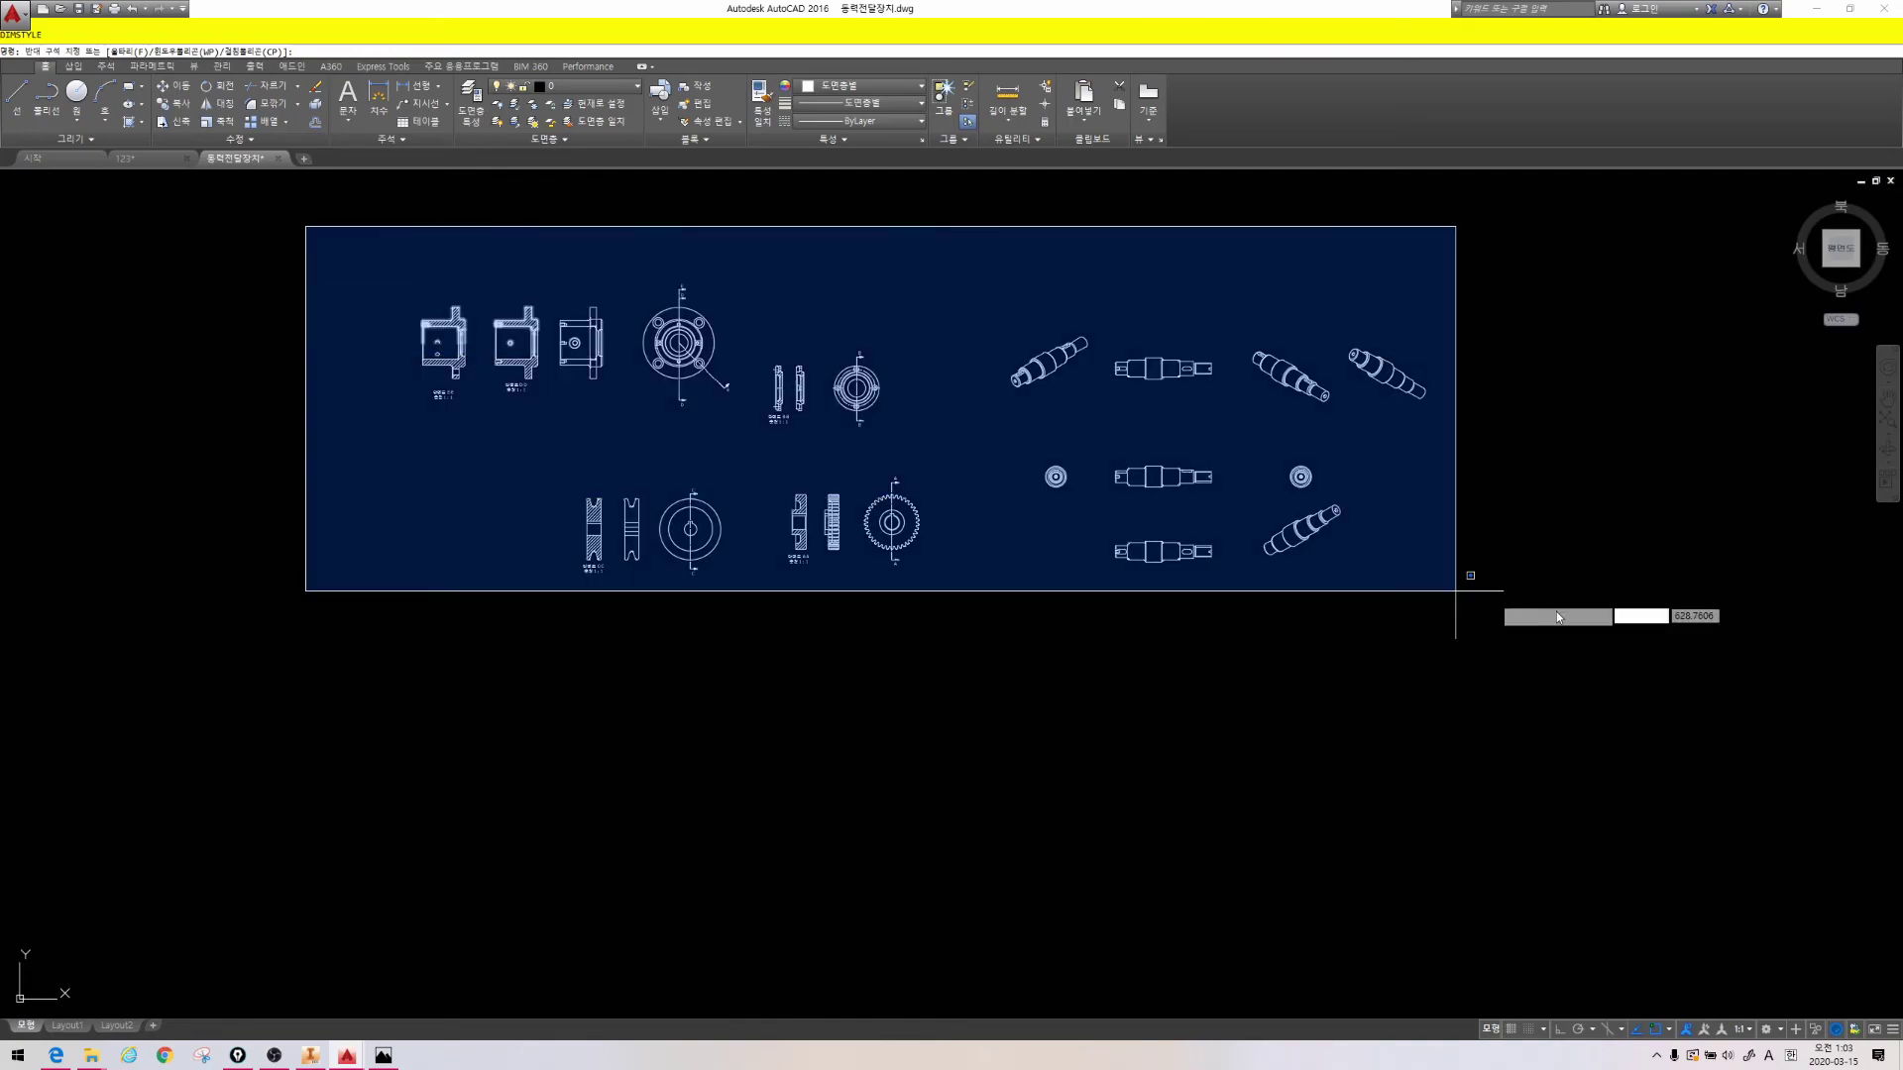
{"action": "left_click", "coordinate": [1455, 590]}
{"action": "key", "text": "ctrl+c"}
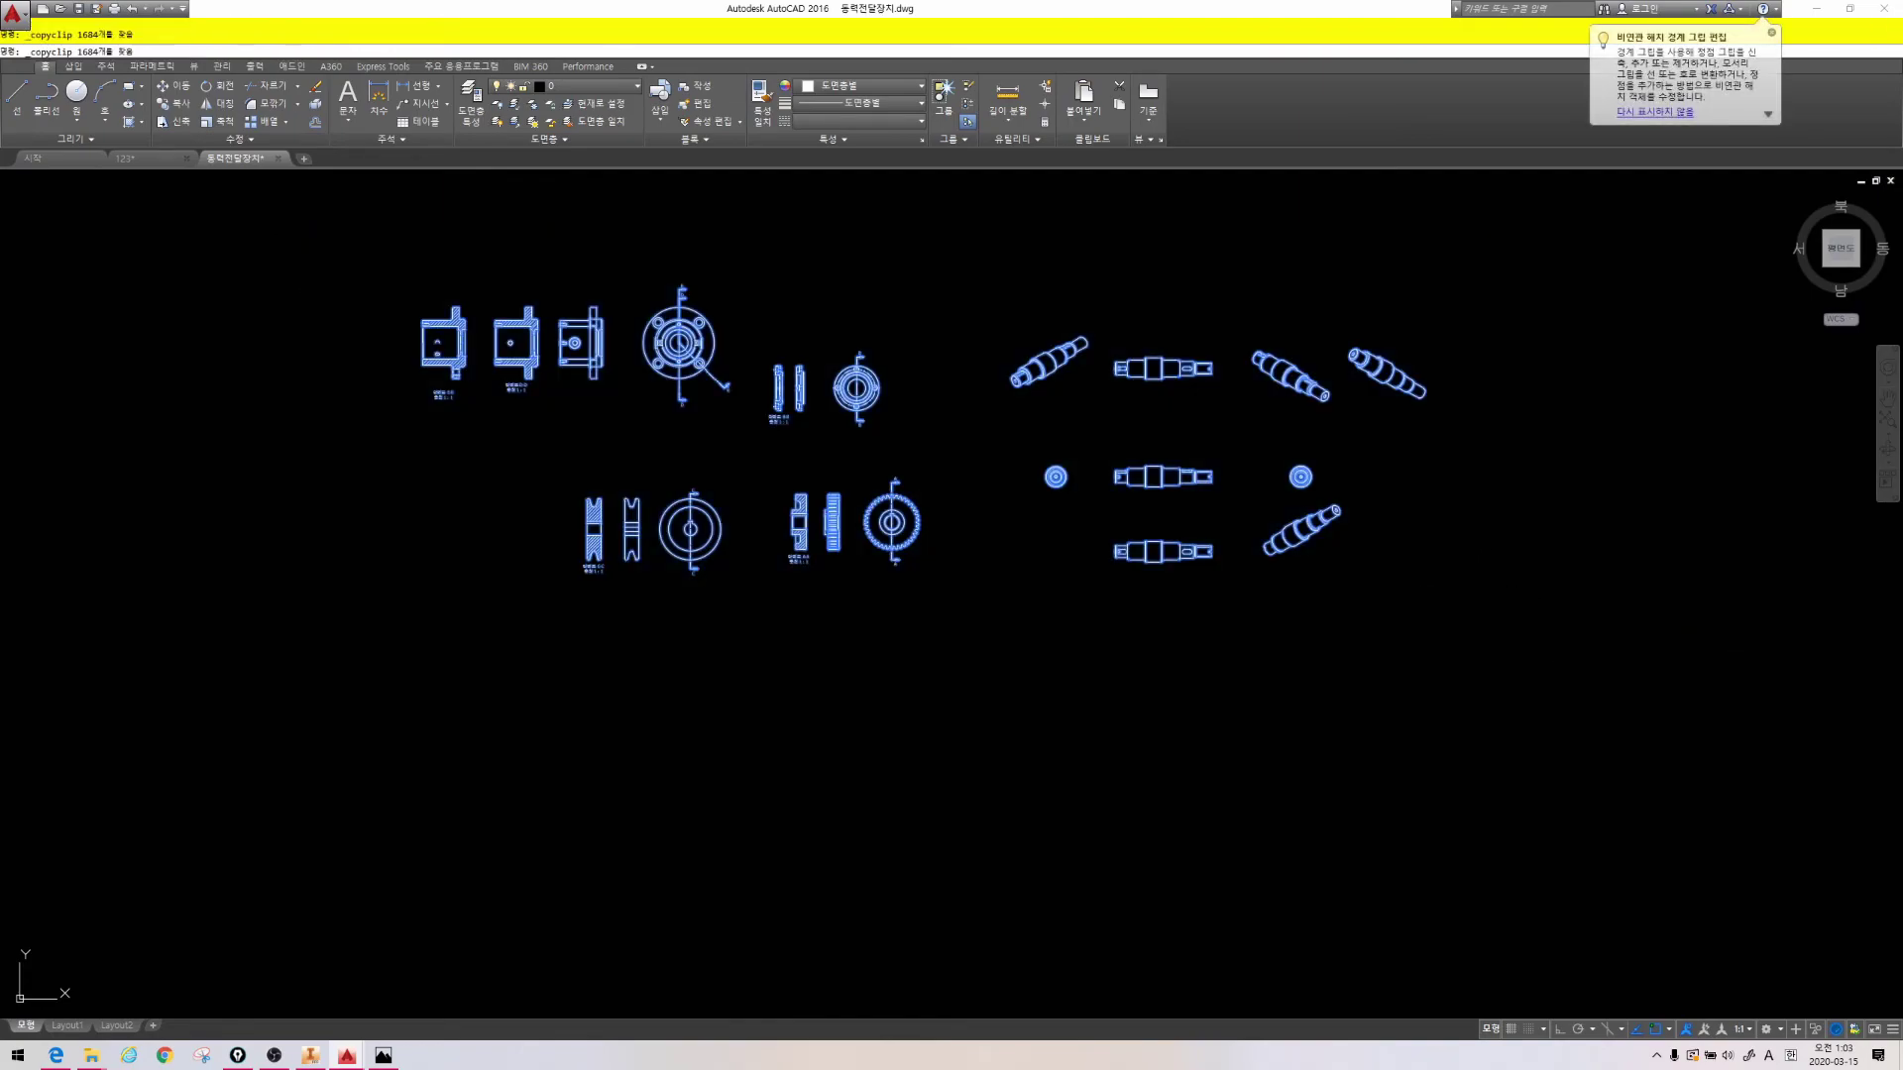
{"action": "left_click", "coordinate": [25, 17]}
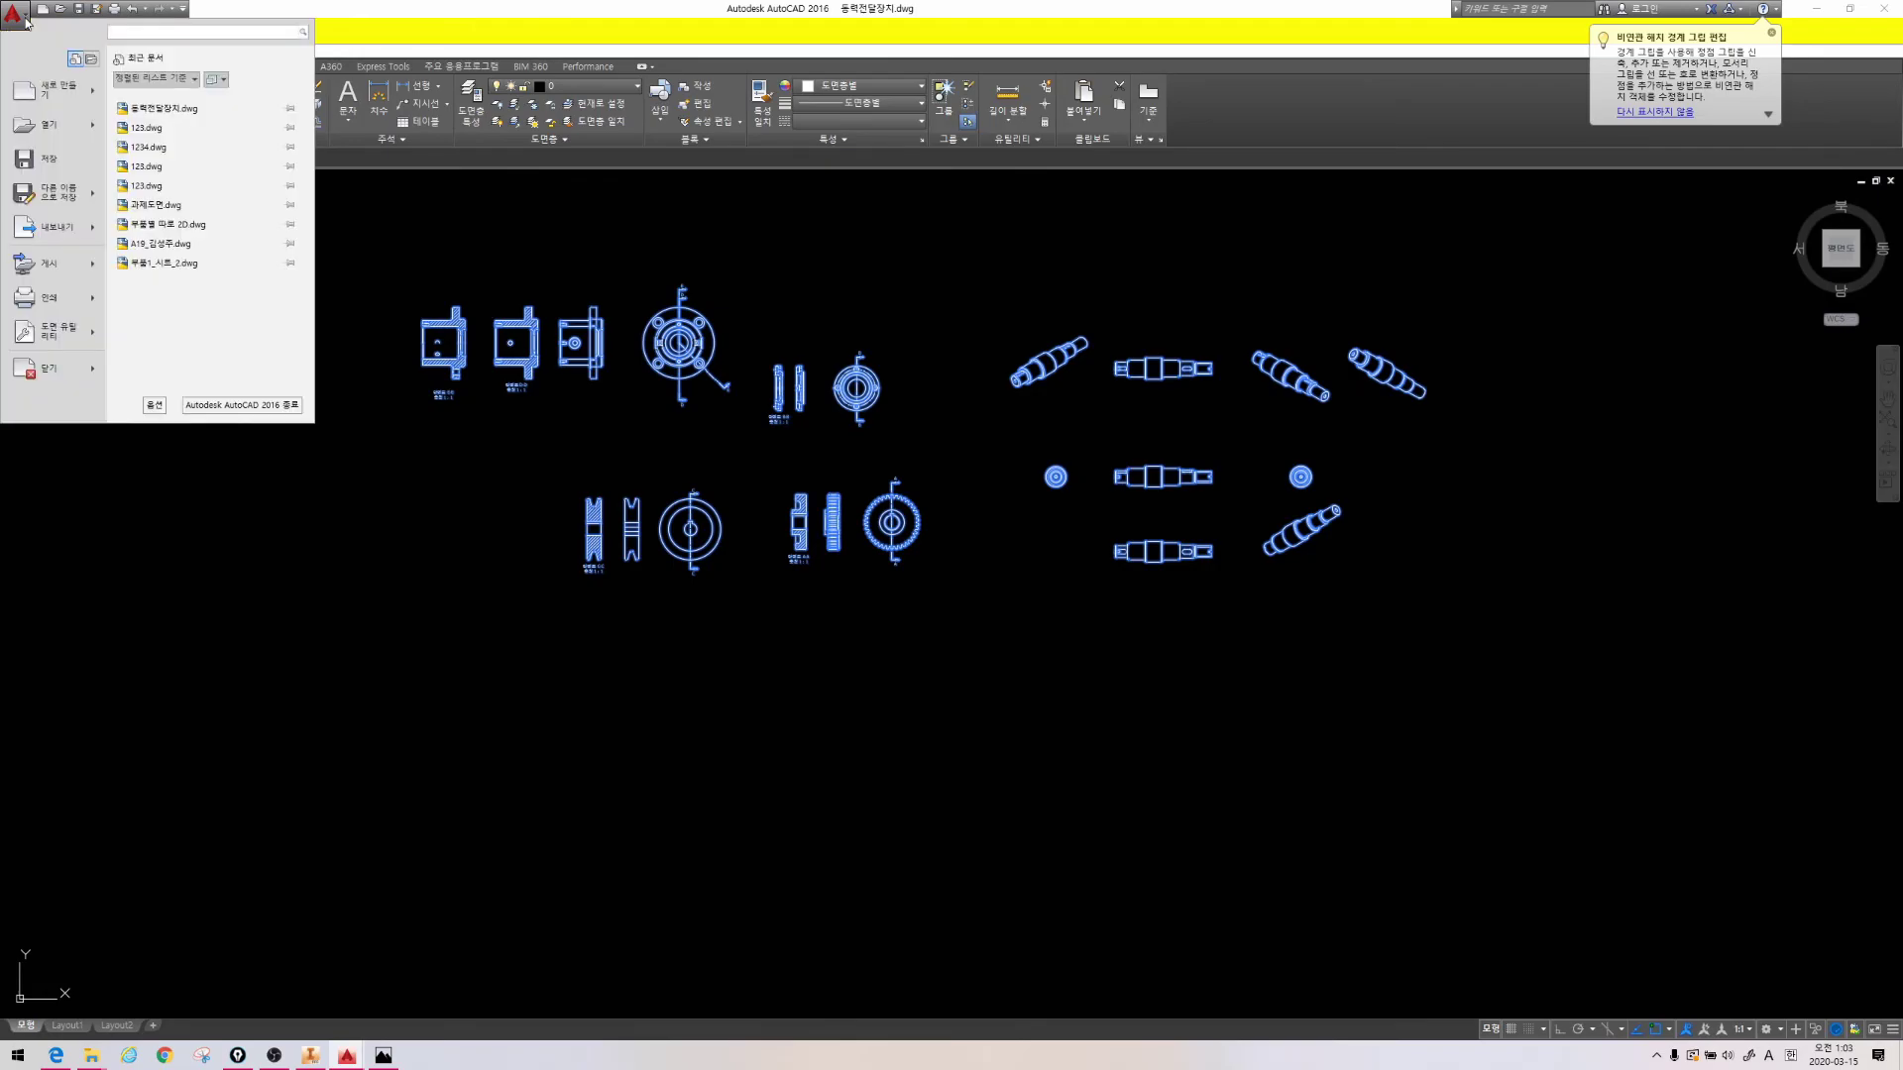
{"action": "left_click", "coordinate": [54, 91]}
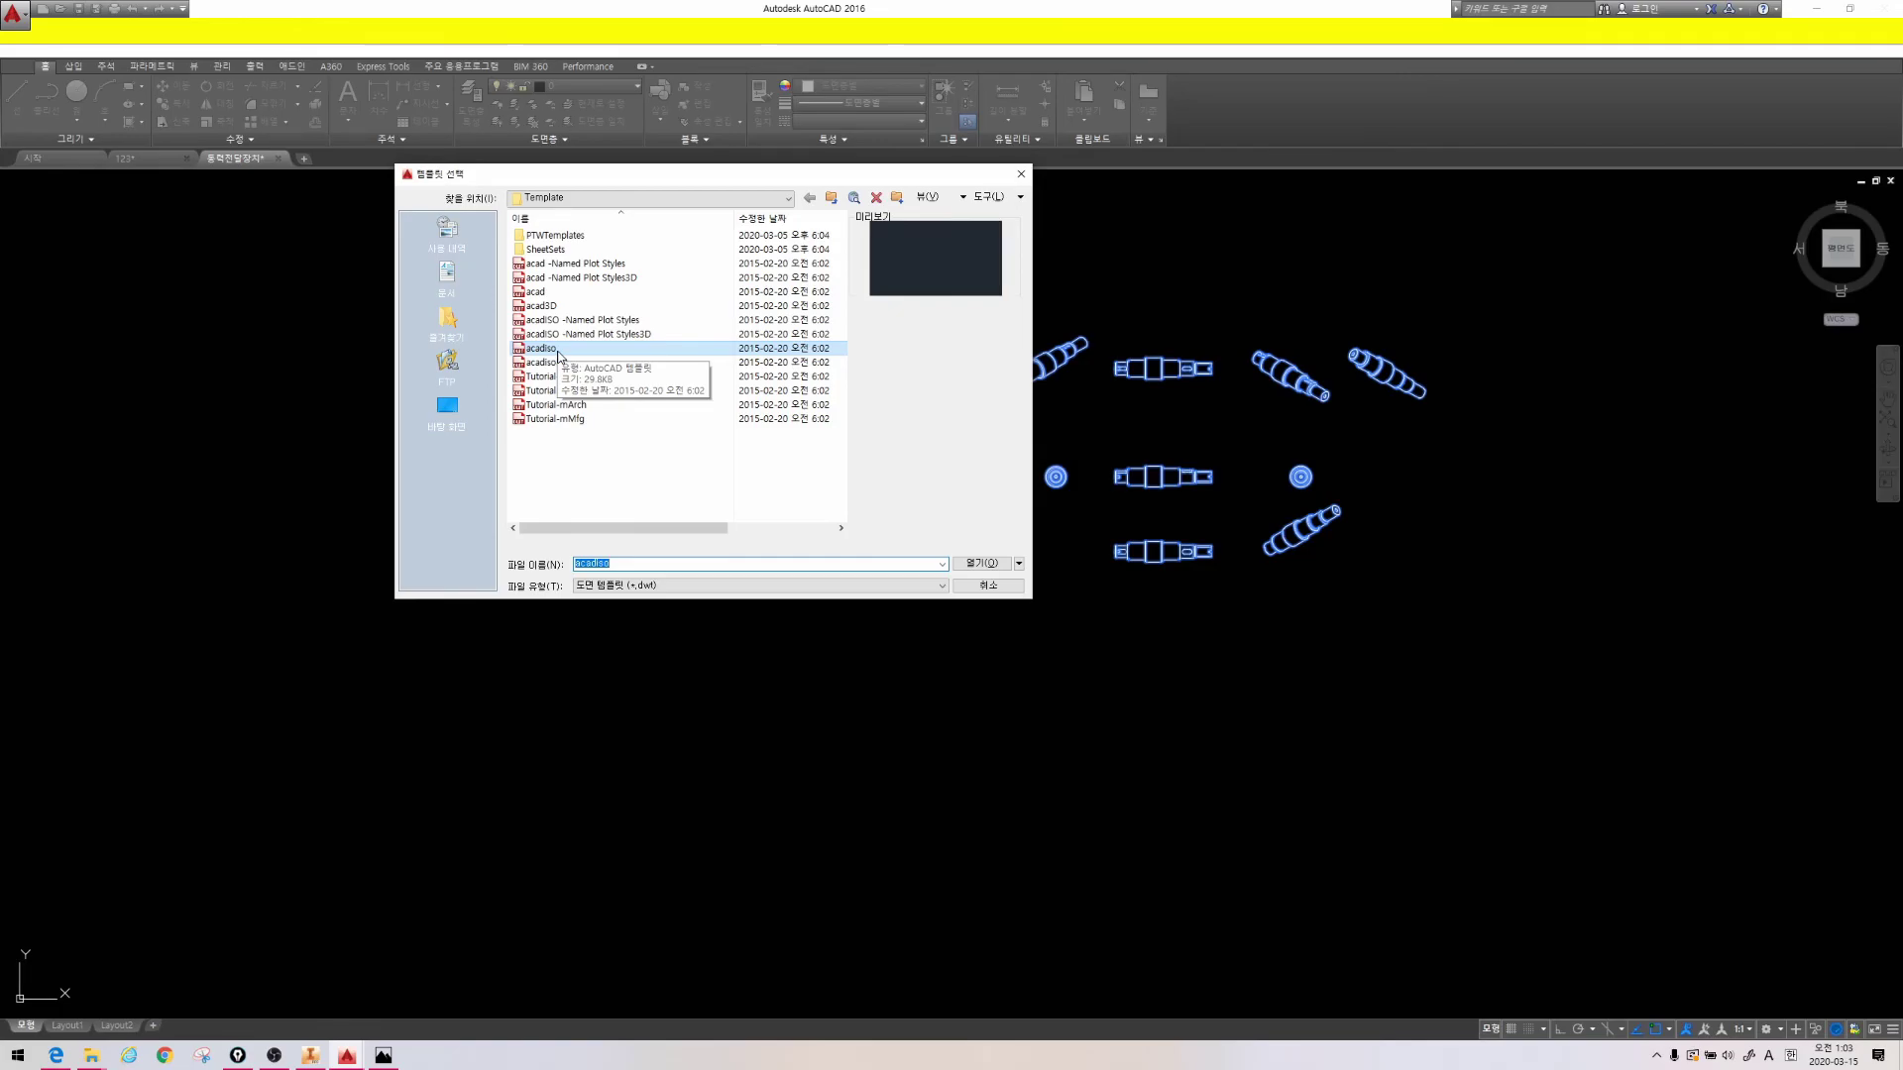
{"action": "double_click", "coordinate": [557, 349]}
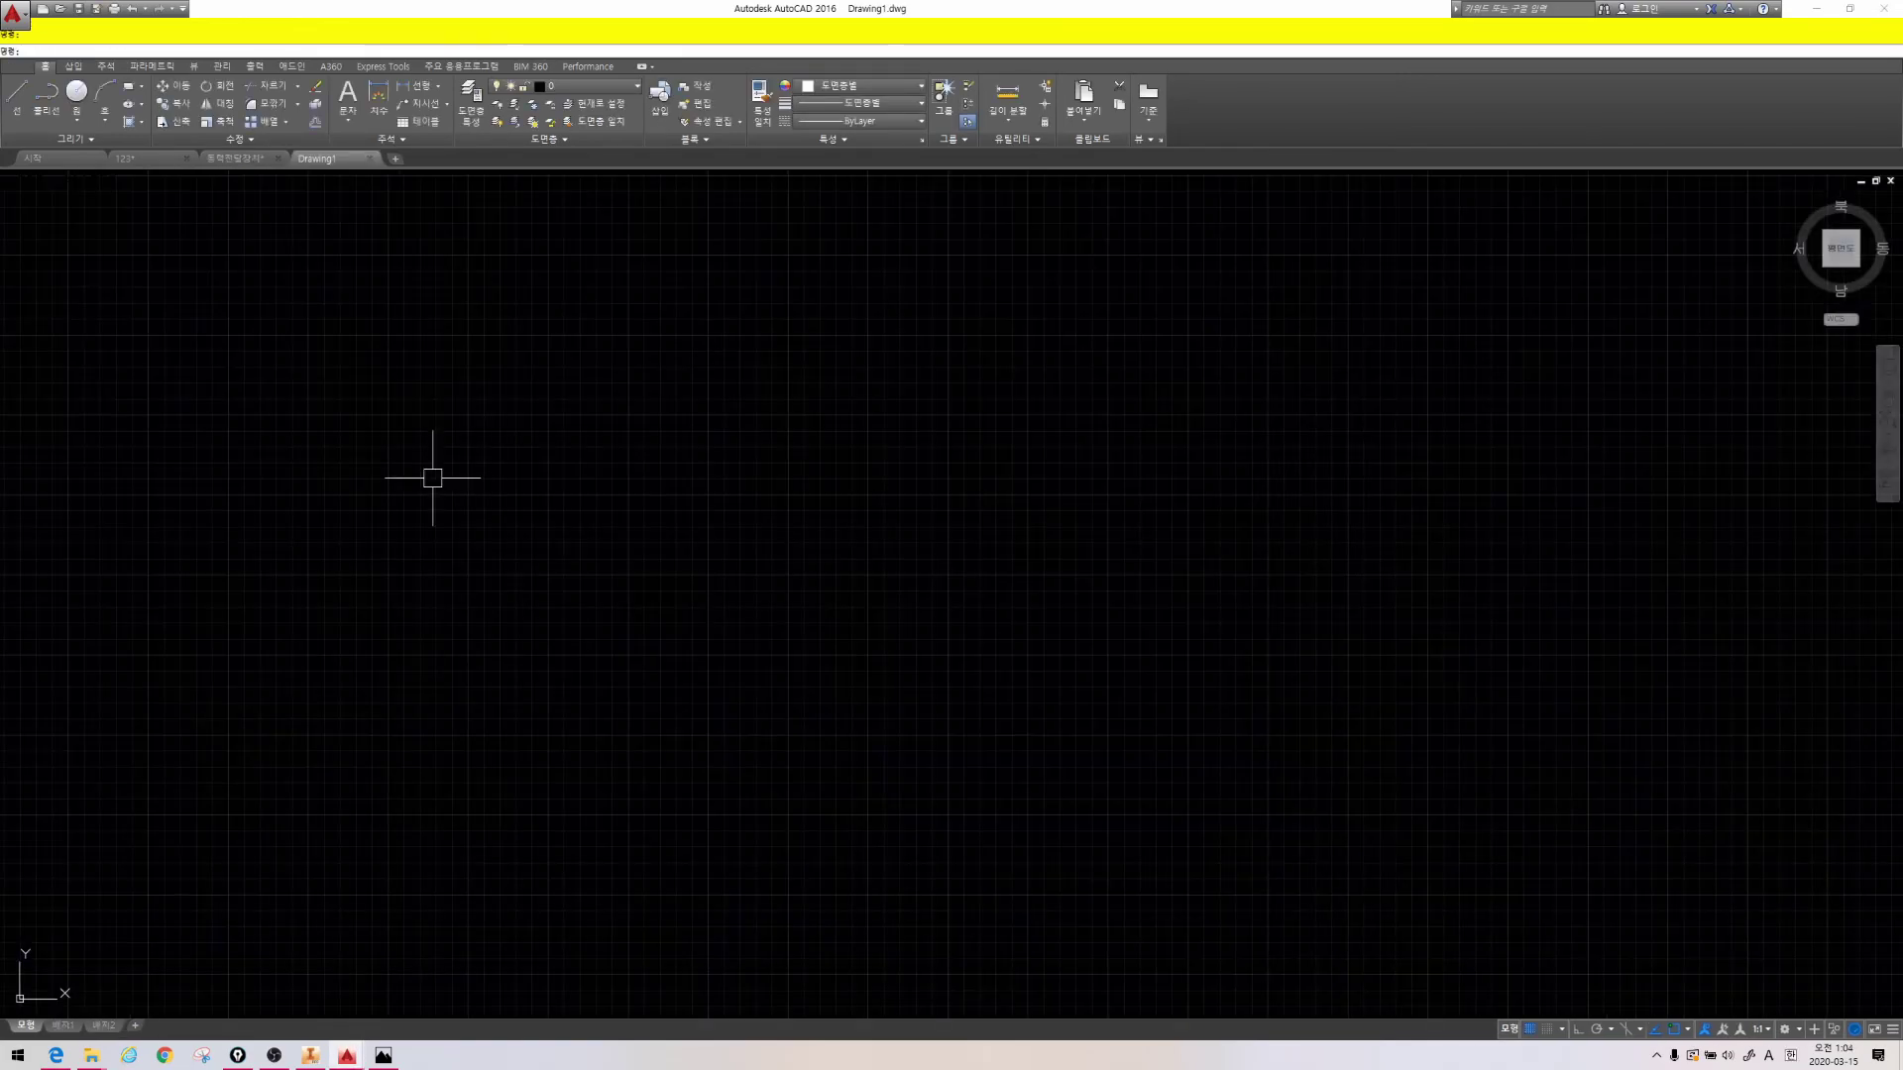
Paste the copied part views into the new drawing and check that all of them are there
{"action": "key", "text": "ctrl+v"}
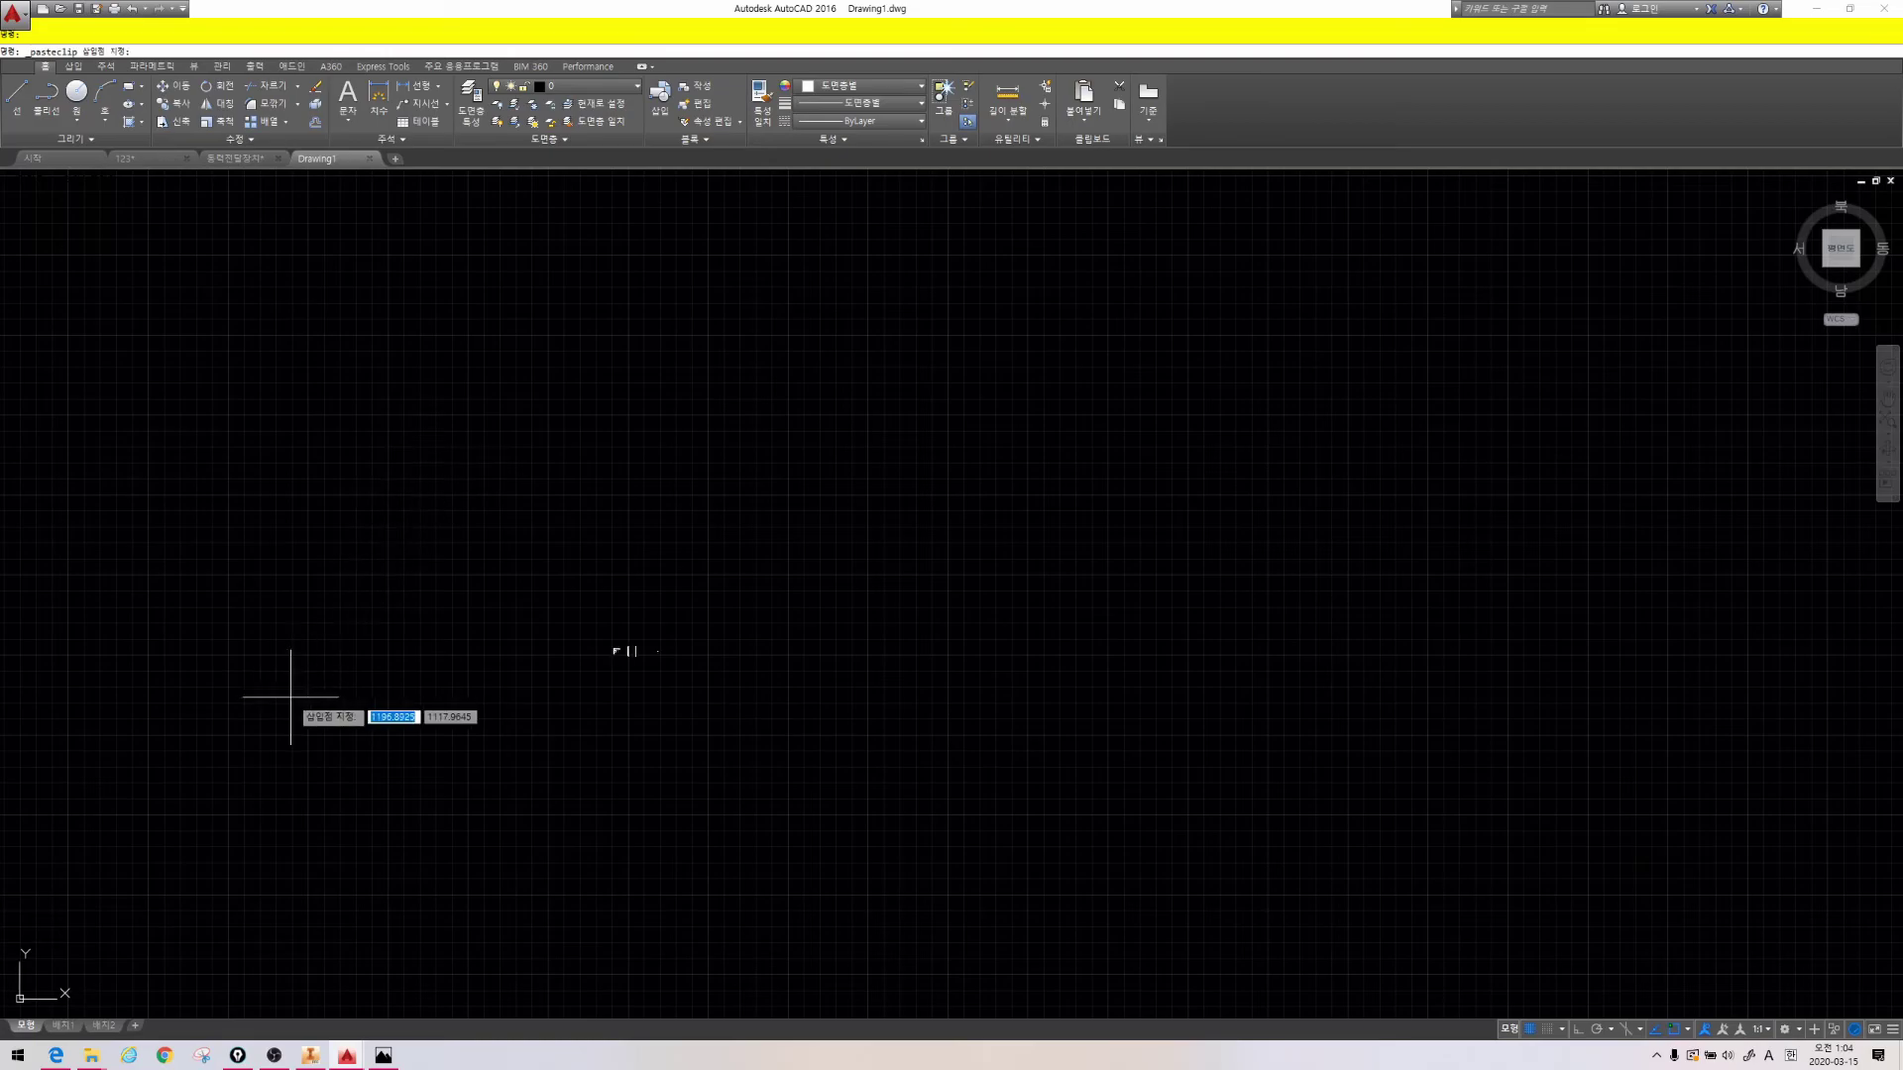
{"action": "left_click", "coordinate": [295, 697]}
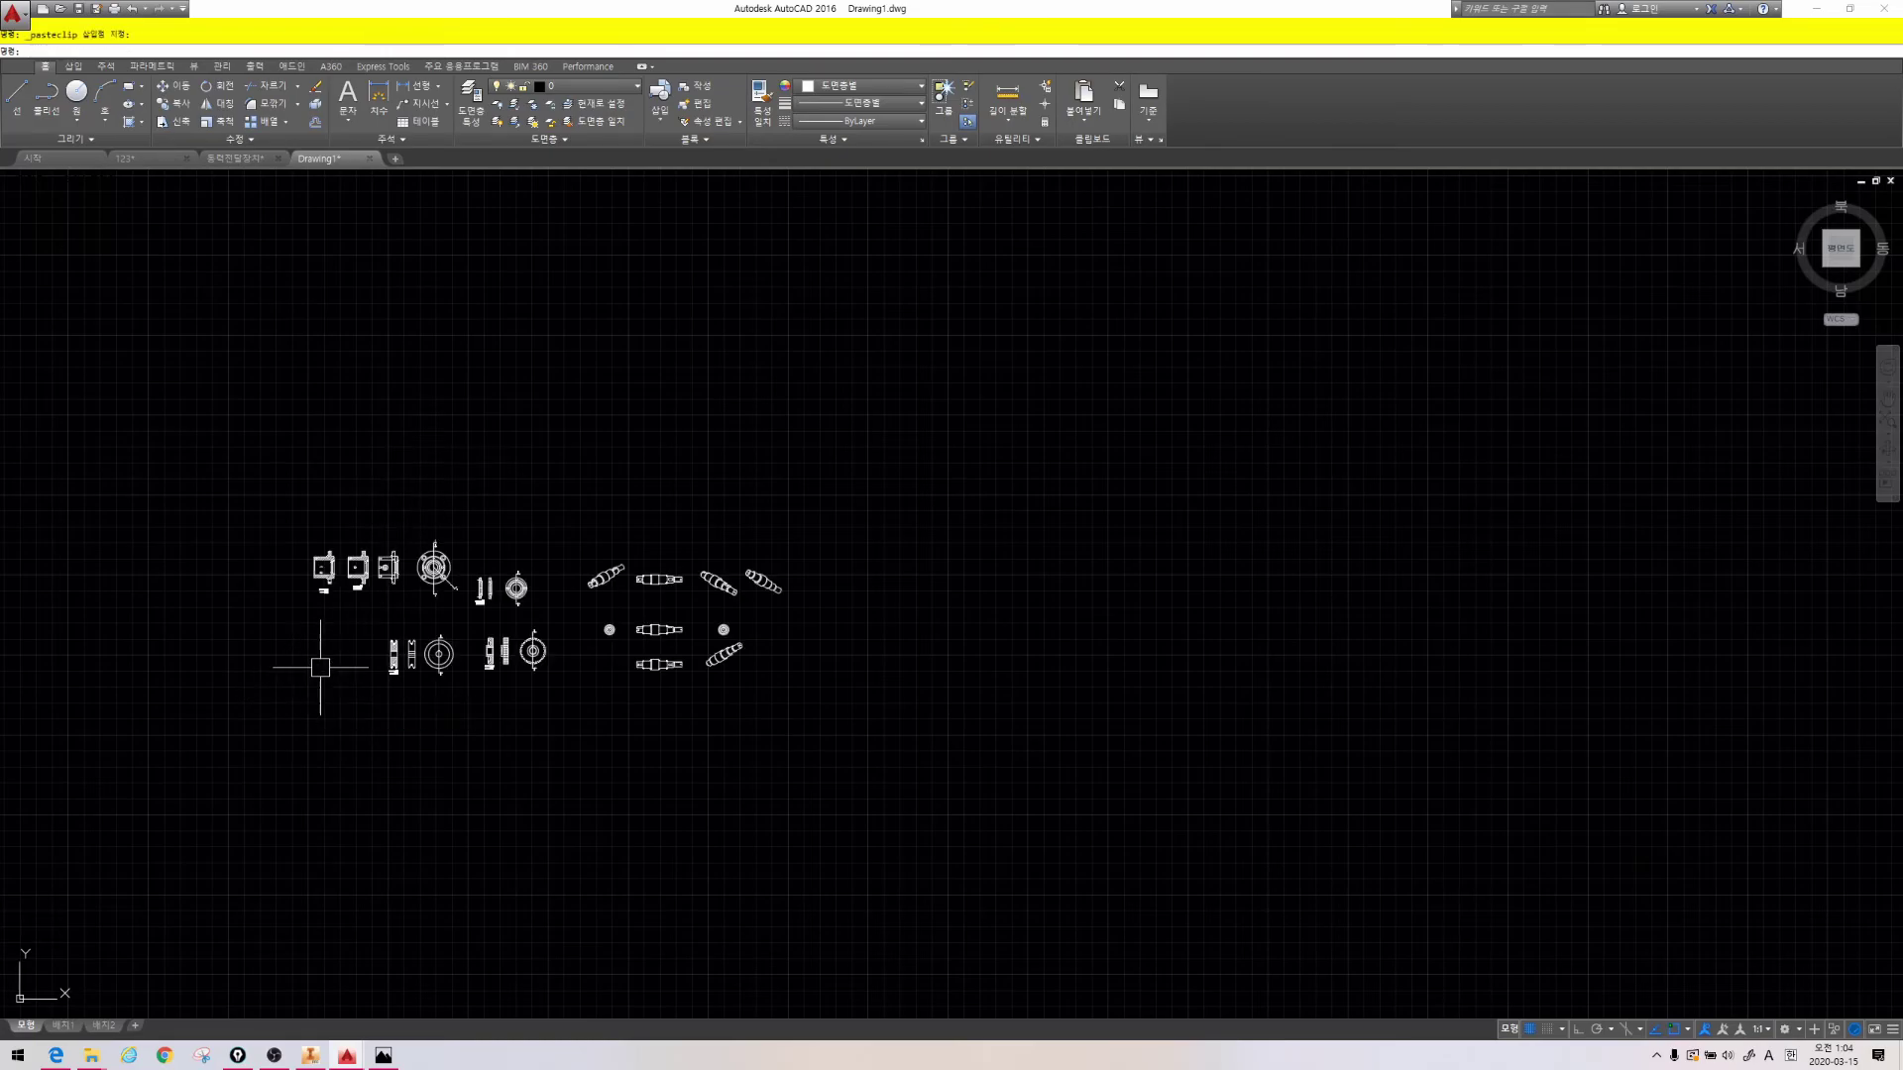
{"action": "scroll", "coordinate": [352, 664], "scroll_direction": "down", "scroll_amount": 4}
{"action": "middle_click_drag", "start_coordinate": [337, 662], "coordinate": [424, 659]}
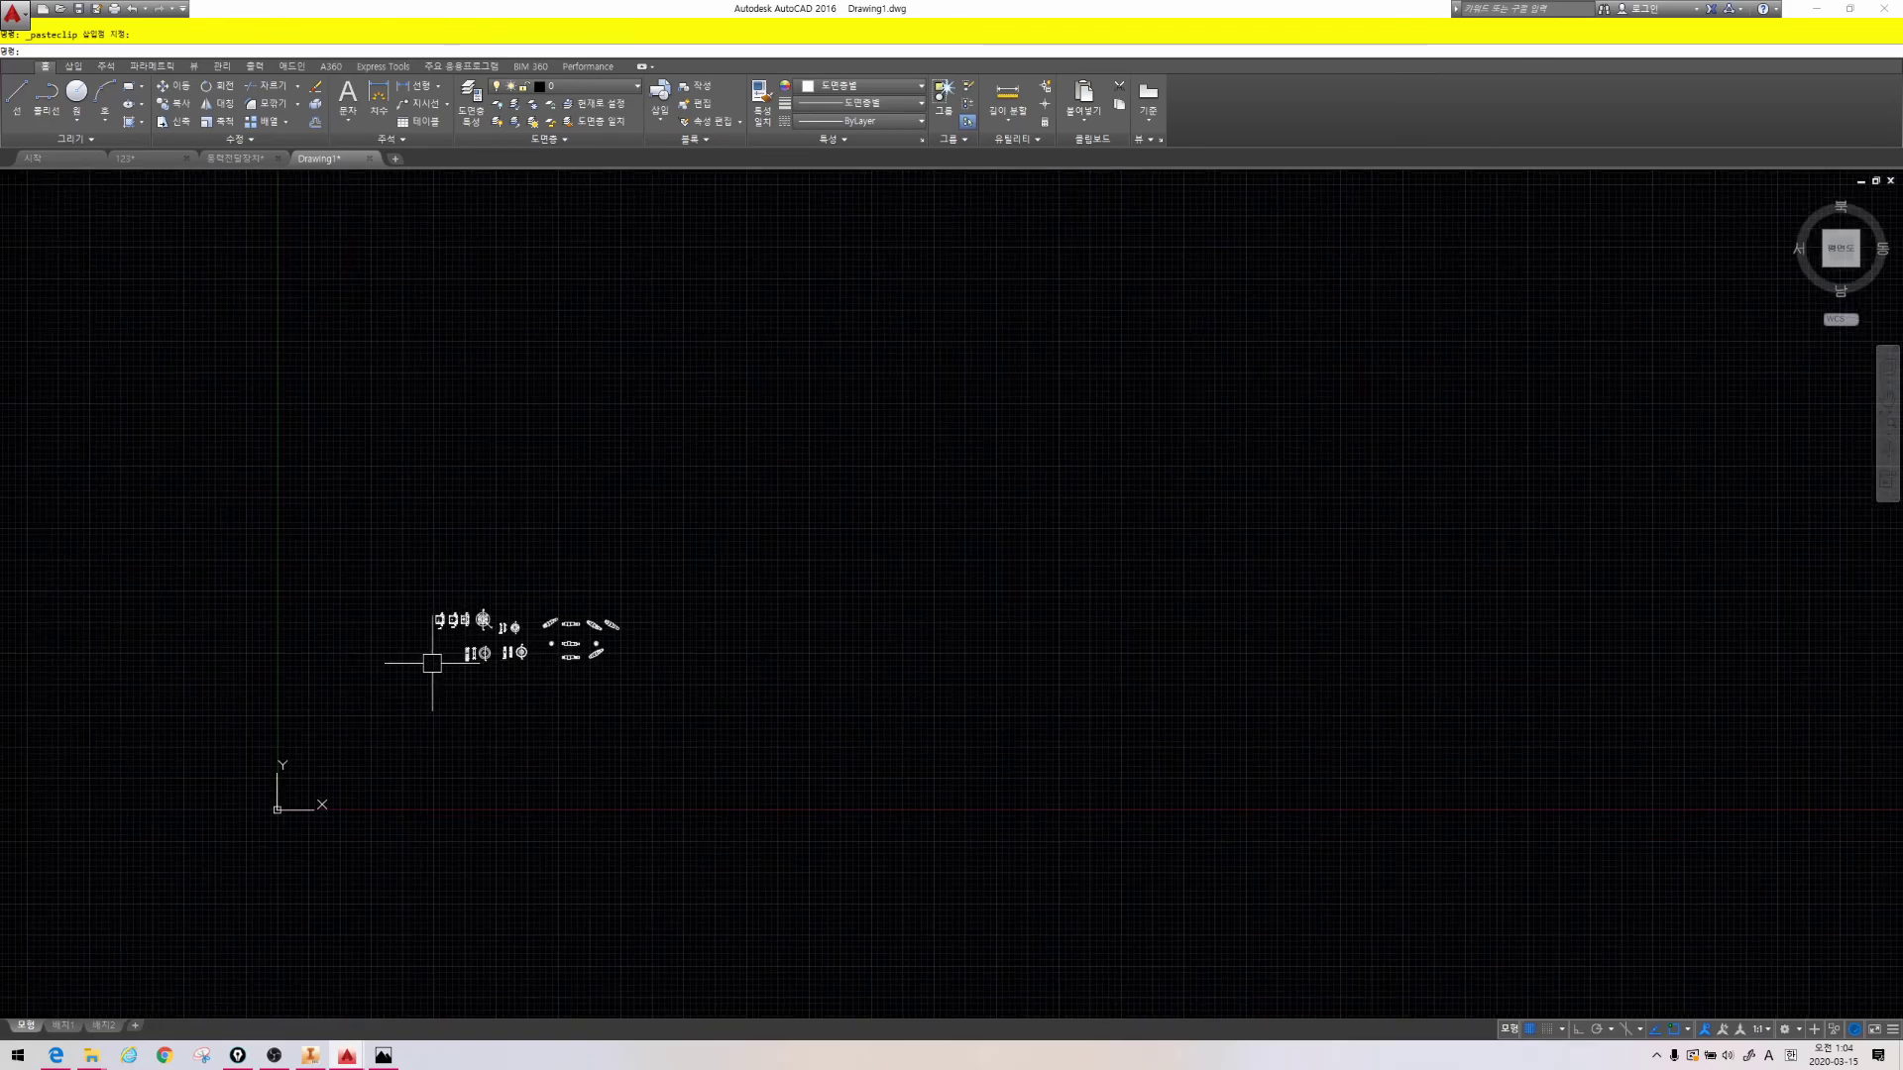
{"action": "scroll", "coordinate": [424, 659], "scroll_direction": "up", "scroll_amount": 4}
{"action": "scroll", "coordinate": [501, 552], "scroll_direction": "up", "scroll_amount": 5}
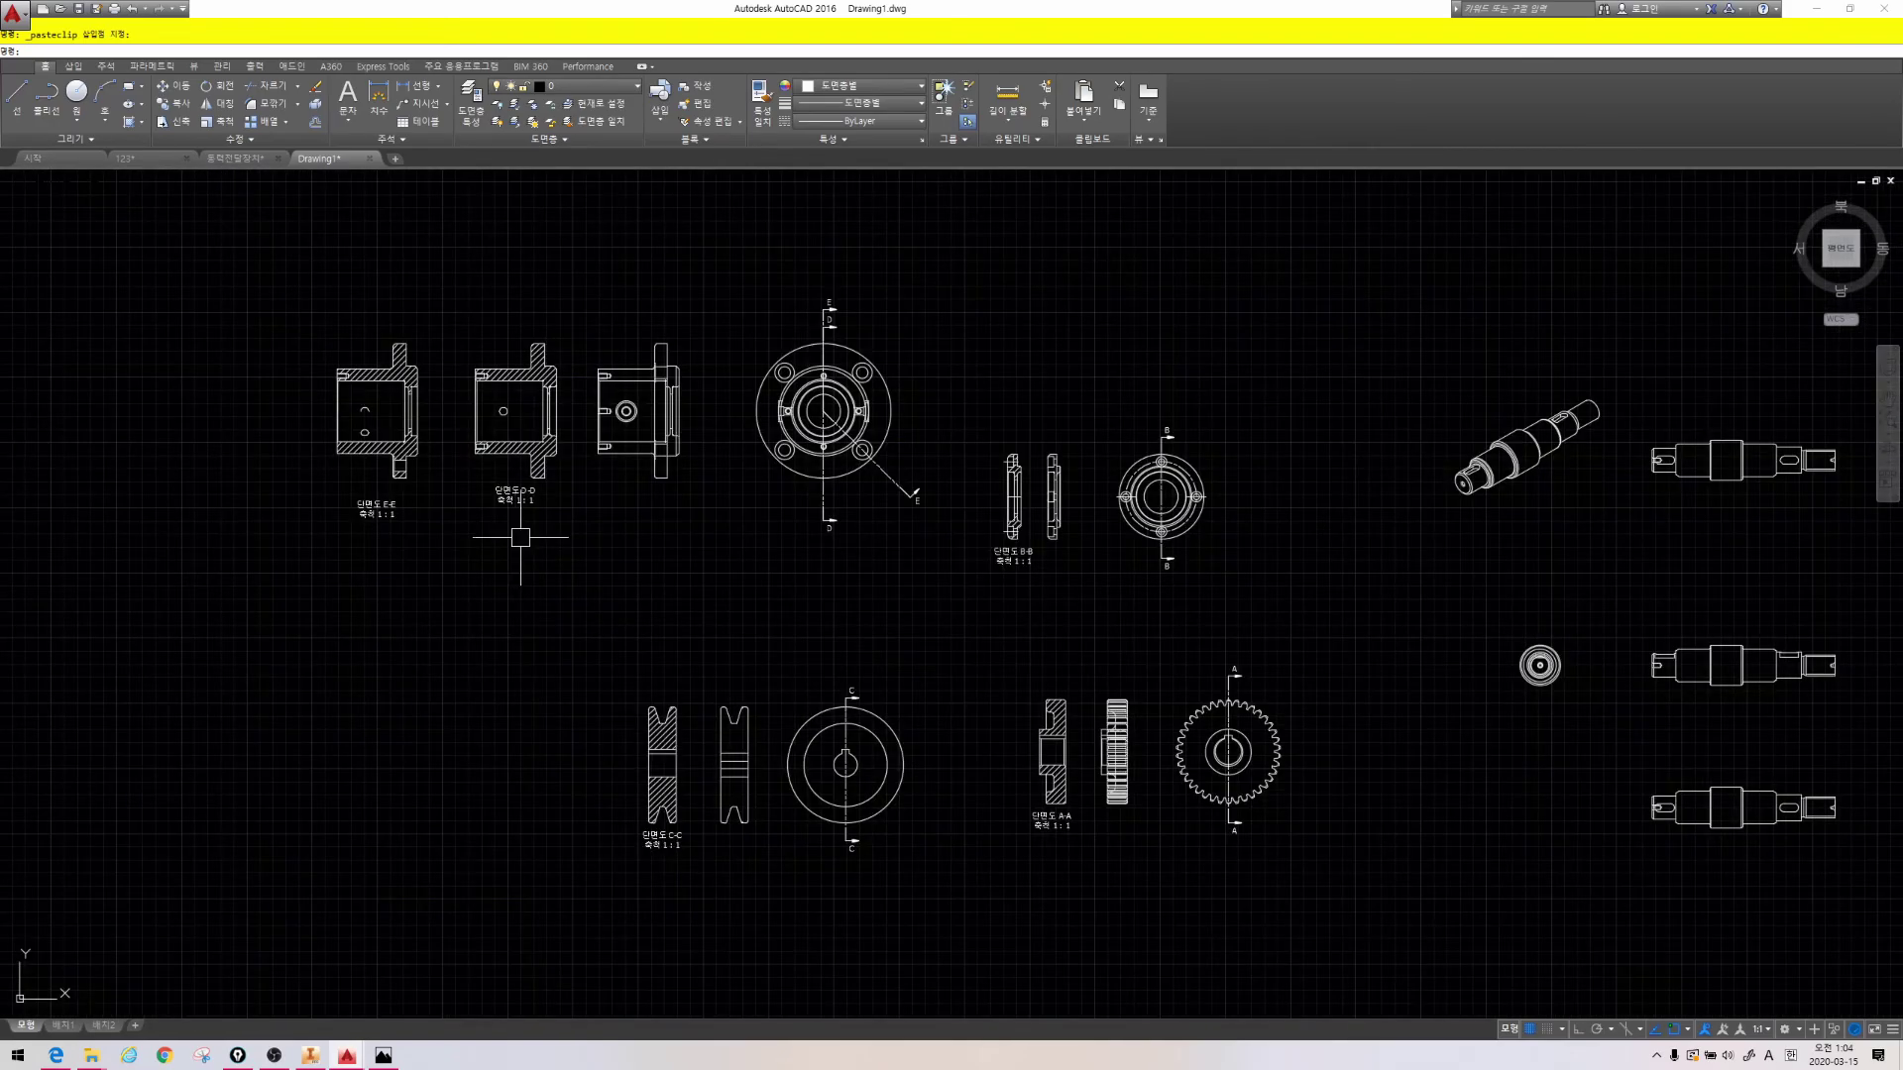
{"action": "mouse_move", "coordinate": [1481, 748]}
{"action": "middle_mouse_down"}
{"action": "mouse_move", "coordinate": [1367, 743]}
{"action": "mouse_move", "coordinate": [1375, 729]}
{"action": "middle_mouse_up"}
{"action": "scroll", "coordinate": [1367, 743], "scroll_direction": "down", "scroll_amount": 2}
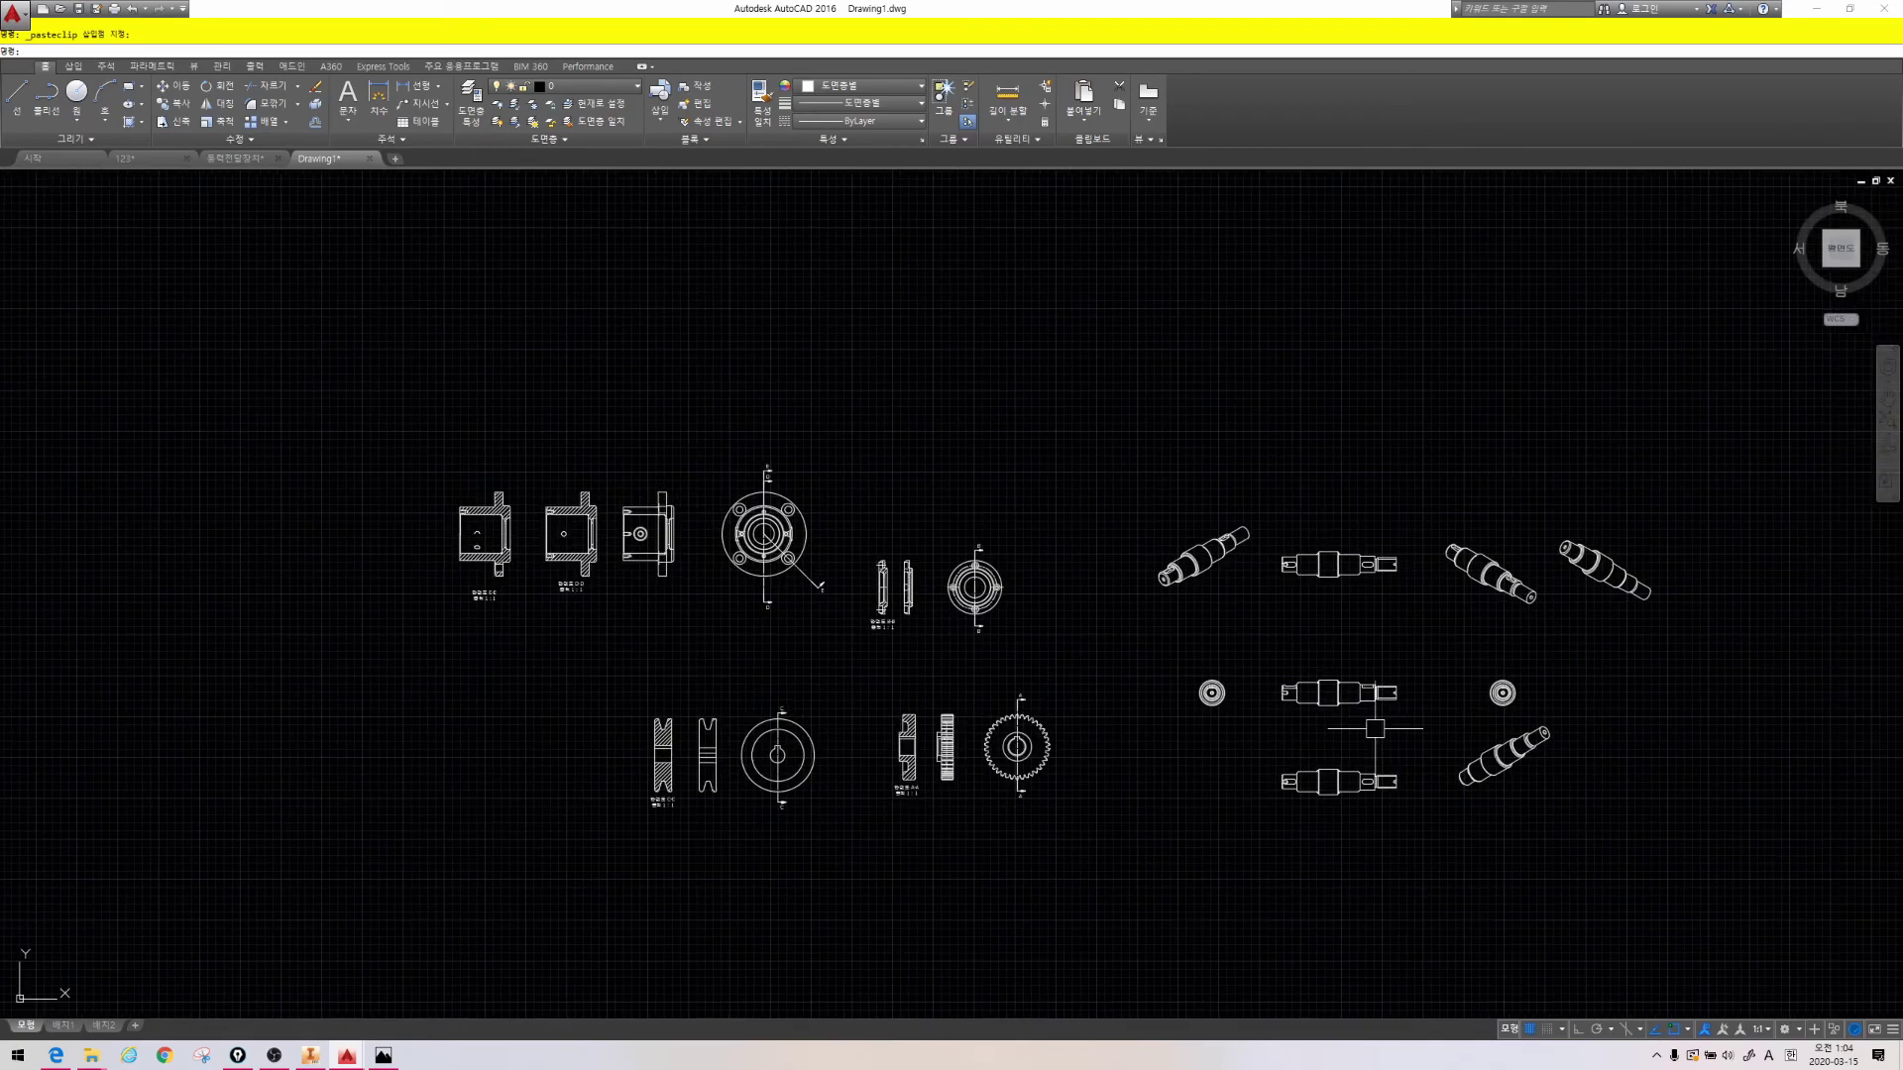
Delete the shaft's end view and three isometric views on its far right side
{"action": "left_click", "coordinate": [1679, 831]}
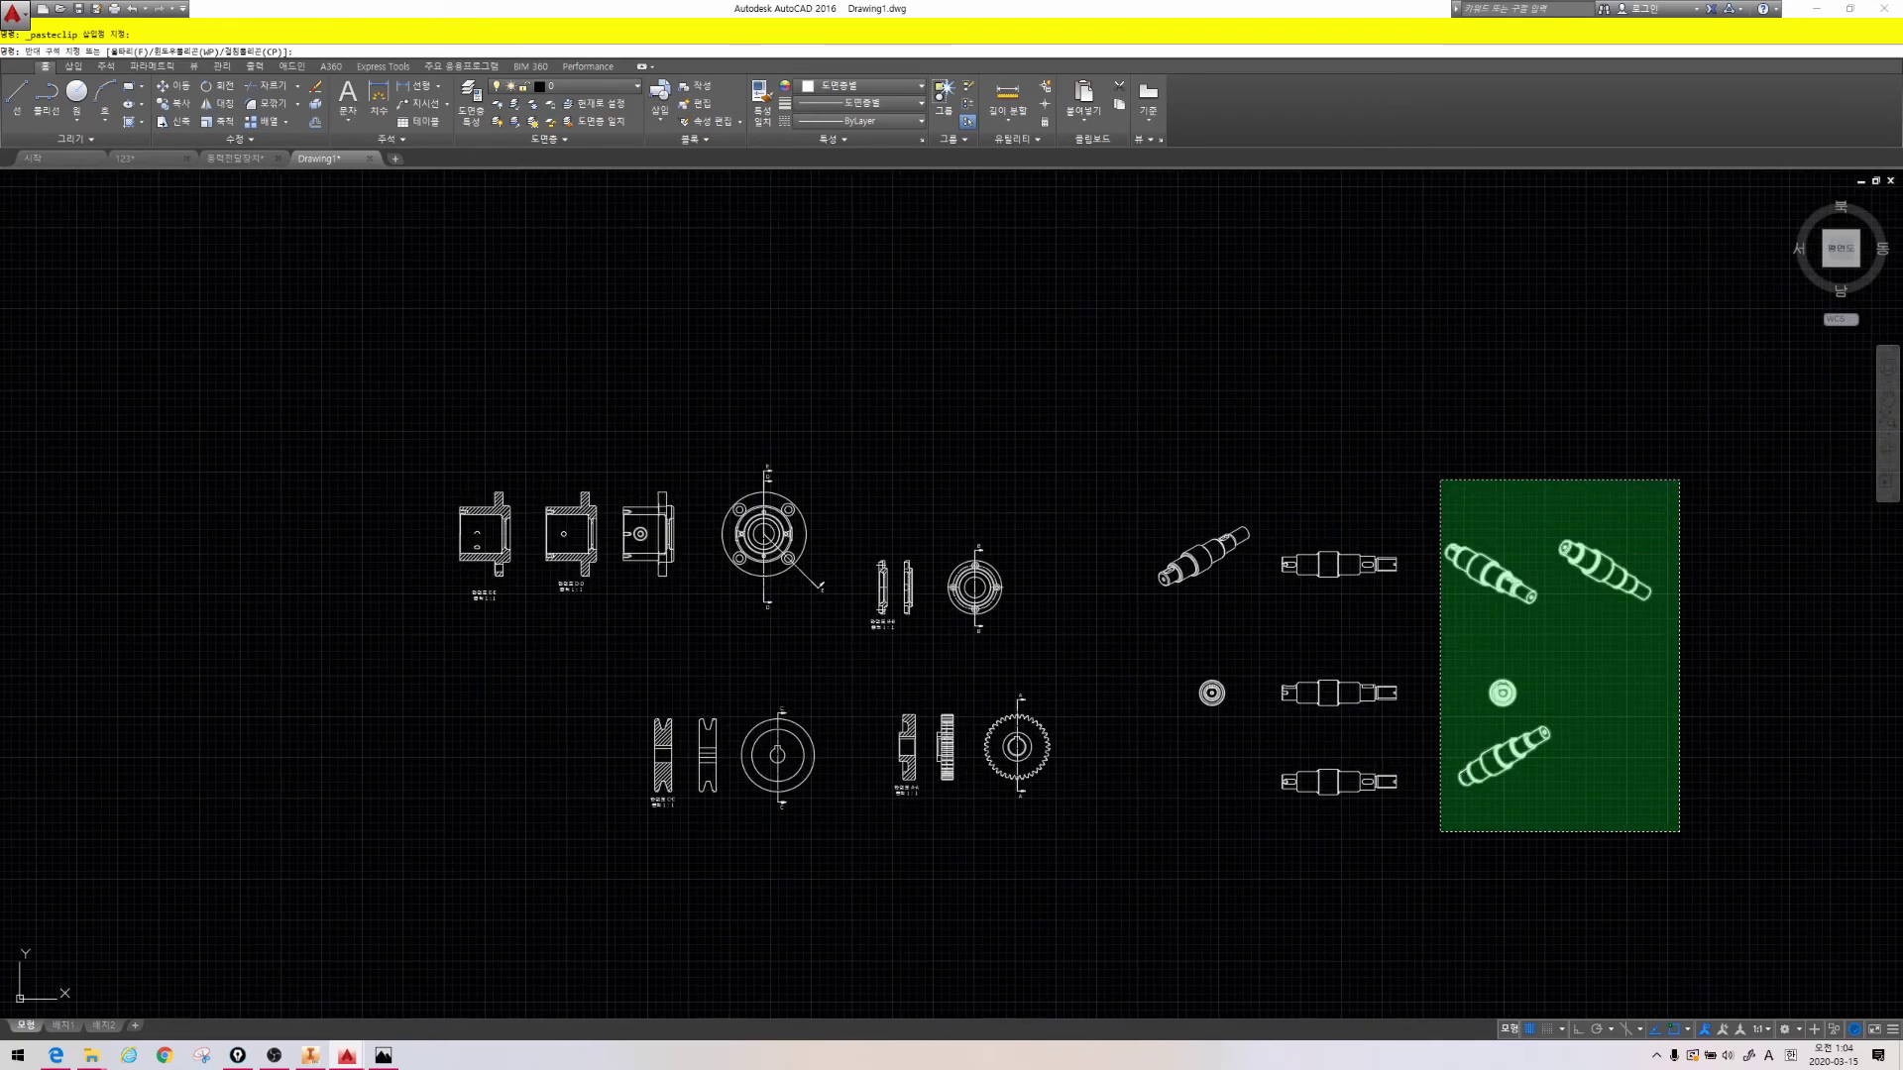
{"action": "left_click", "coordinate": [1442, 483]}
{"action": "key", "text": "Delete"}
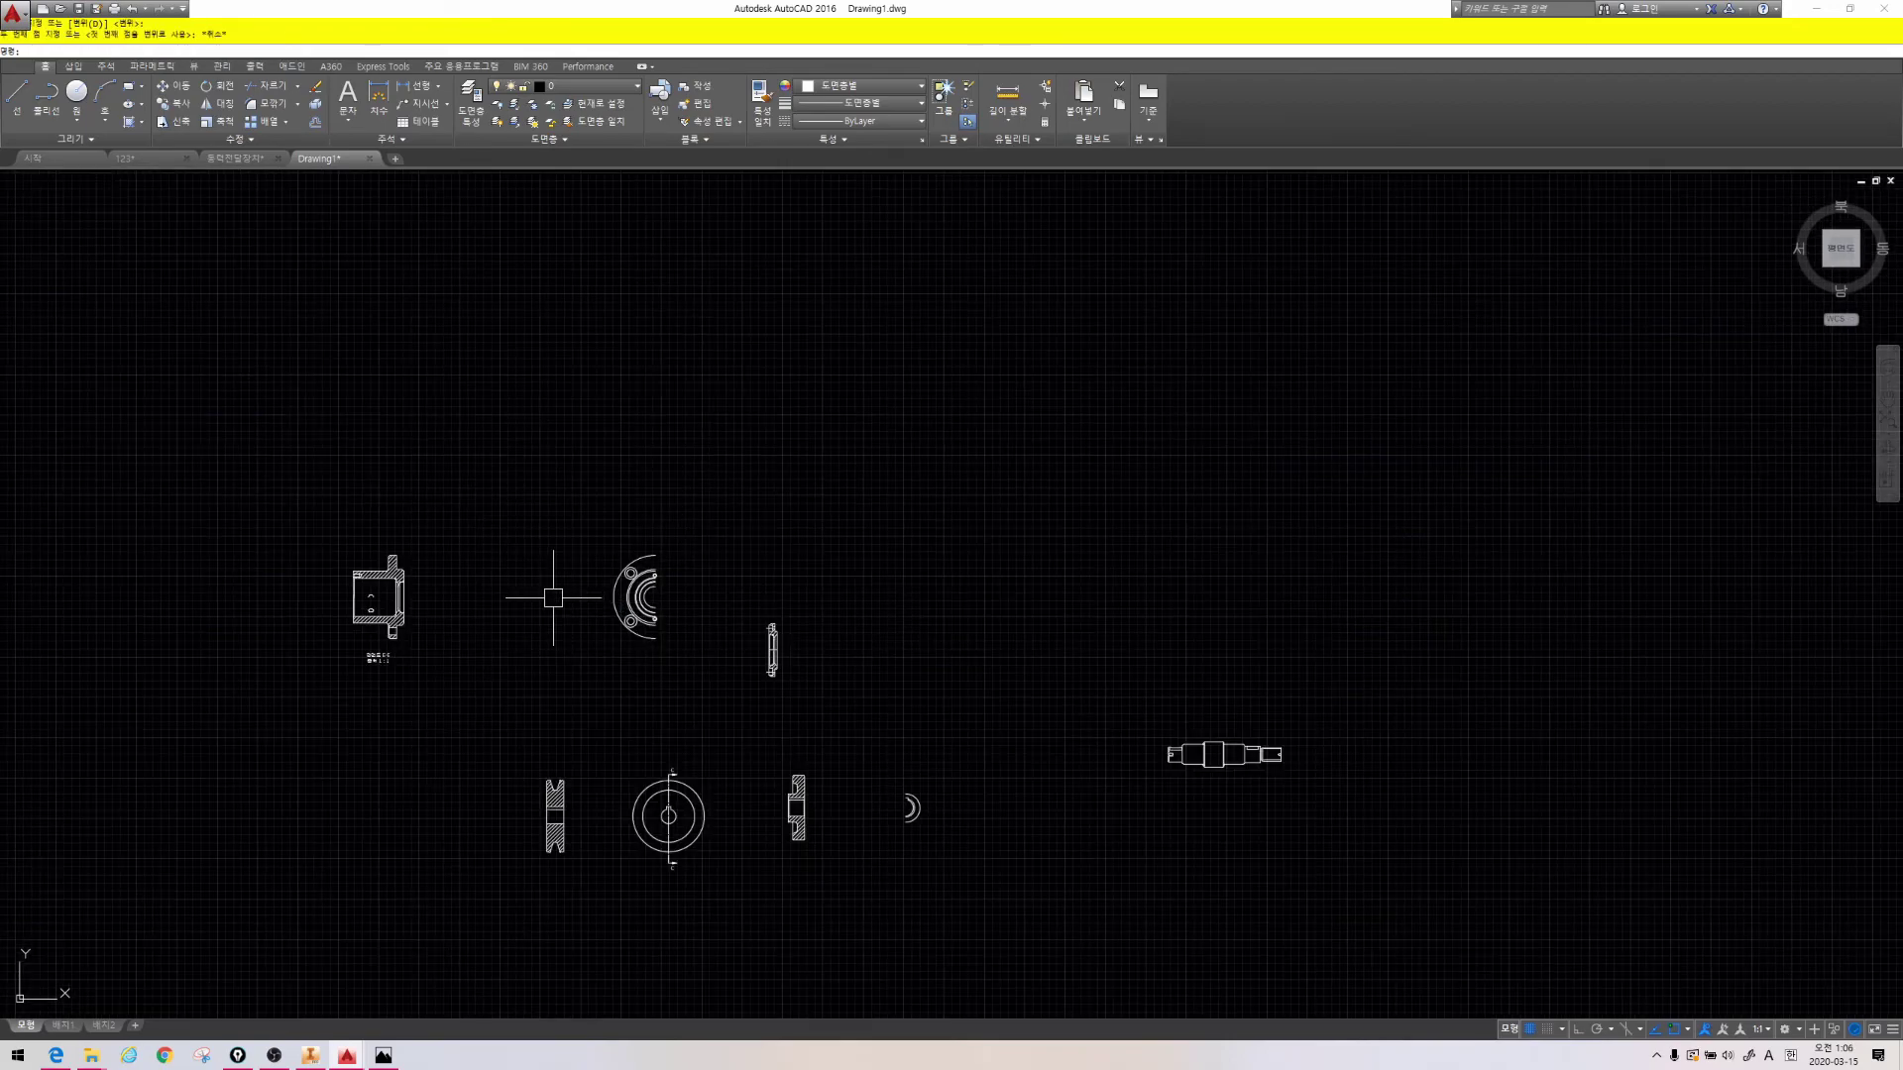
Move the half front view of the housing to the other side of the housing's section view
{"action": "type", "text": "m"}
{"action": "key", "text": "space"}
{"action": "left_click", "coordinate": [684, 656]}
{"action": "left_click", "coordinate": [590, 544]}
{"action": "key", "text": "space"}
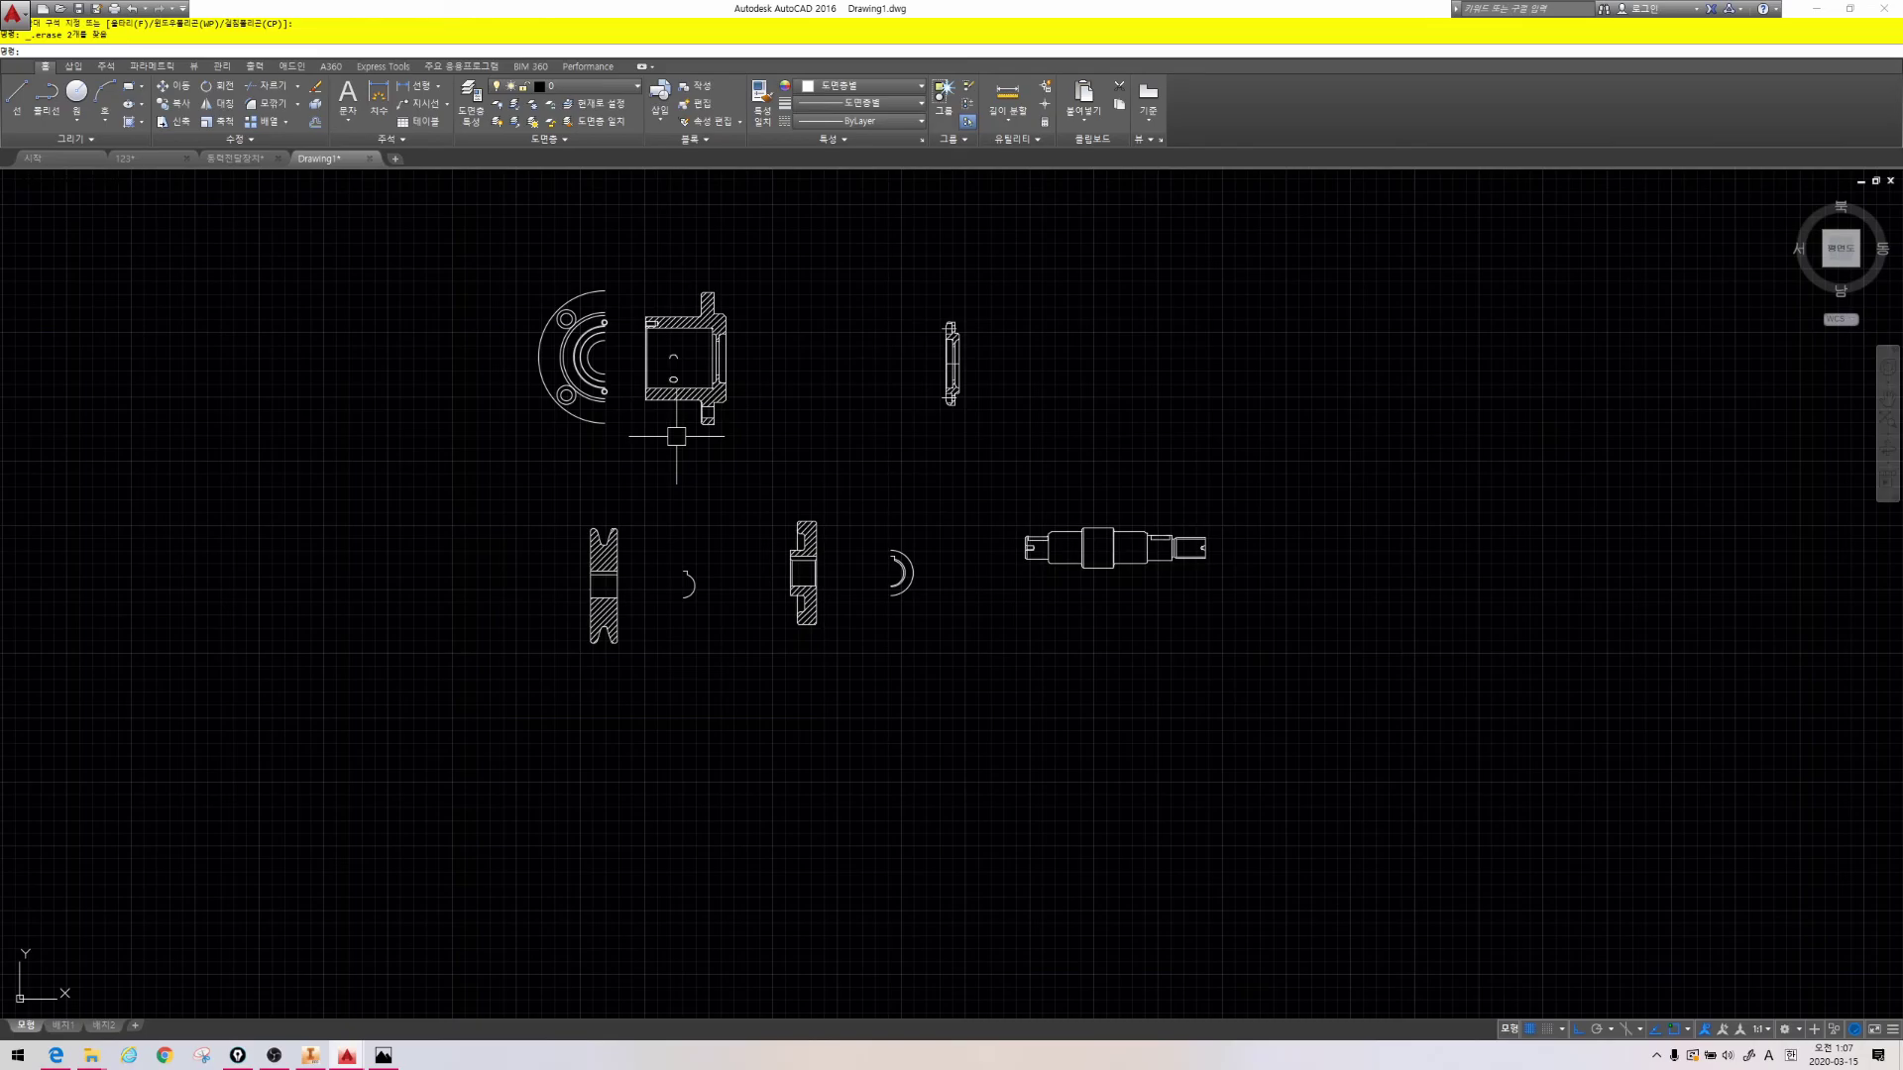
Check the layers in the new drawing and where the remaining views lie relative to the origin
{"action": "left_click", "coordinate": [580, 86]}
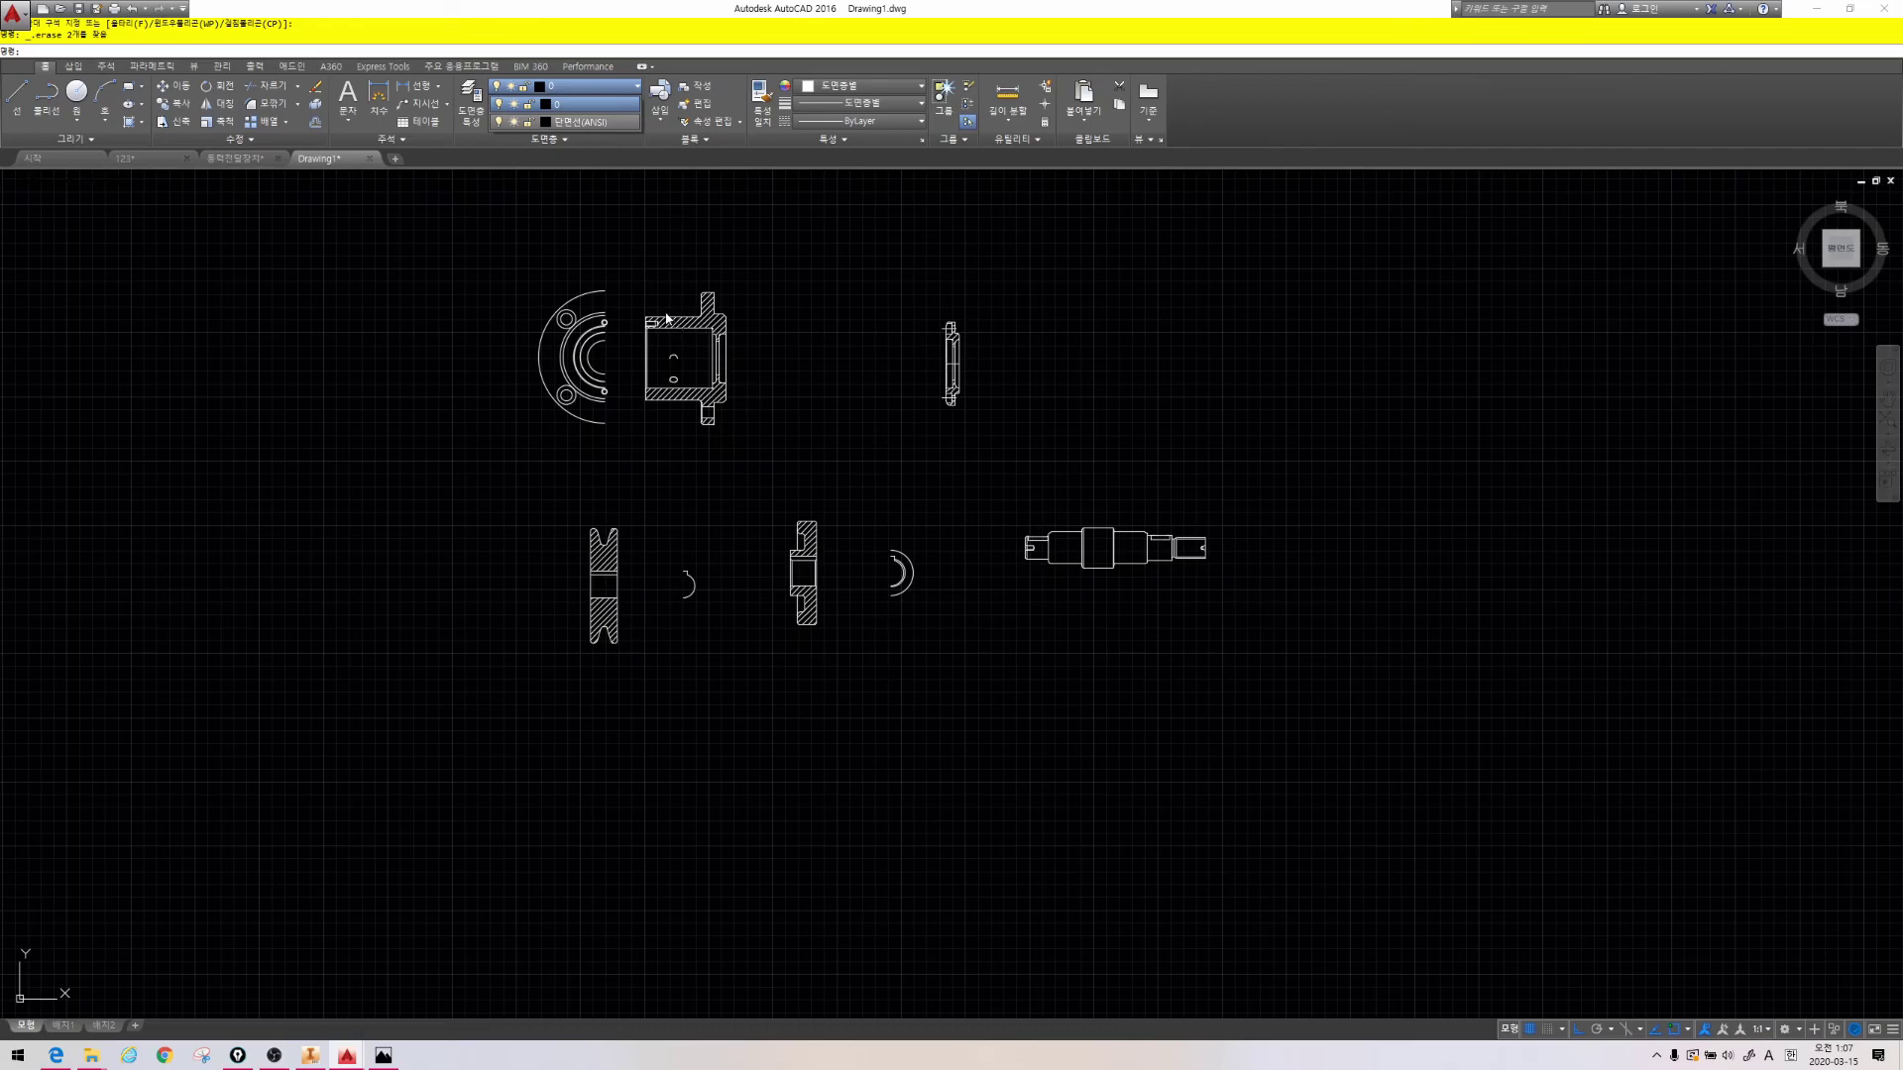
{"action": "left_click", "coordinate": [787, 307]}
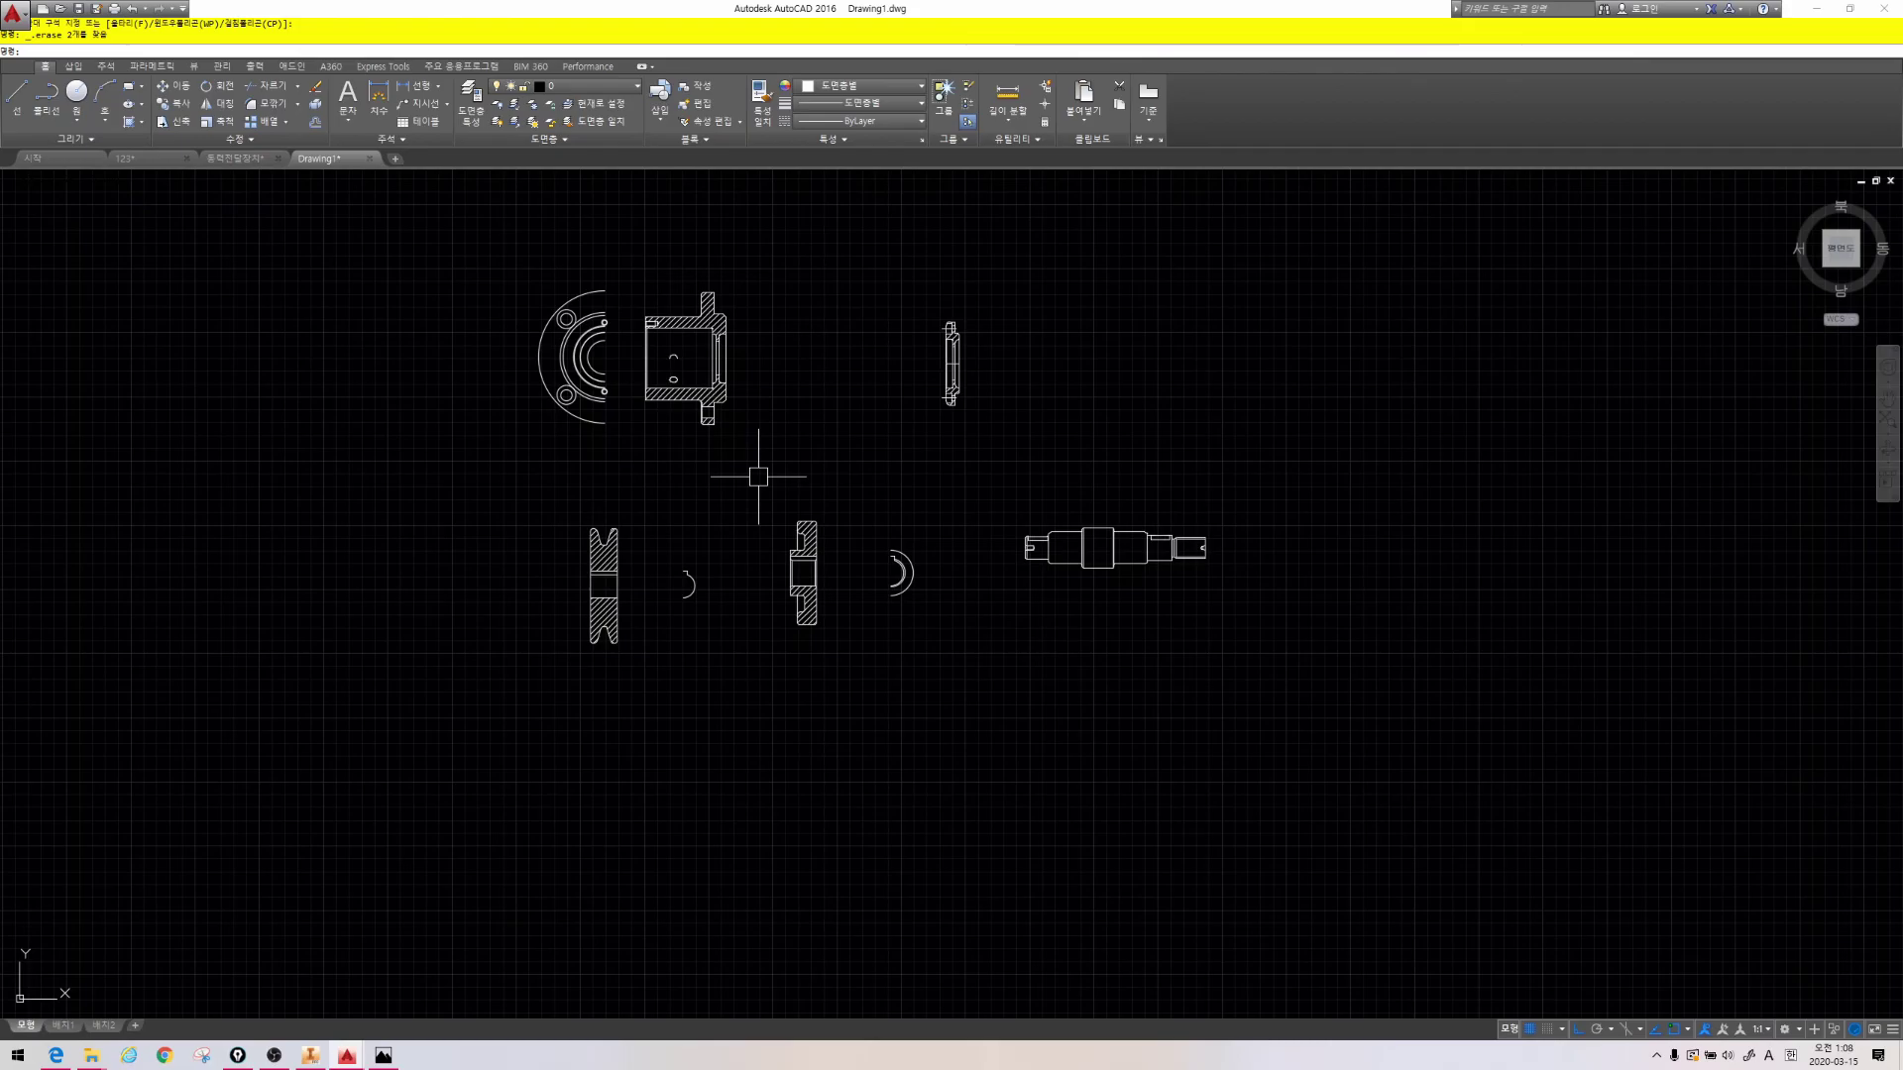
{"action": "scroll", "coordinate": [609, 595], "scroll_direction": "down", "scroll_amount": 6}
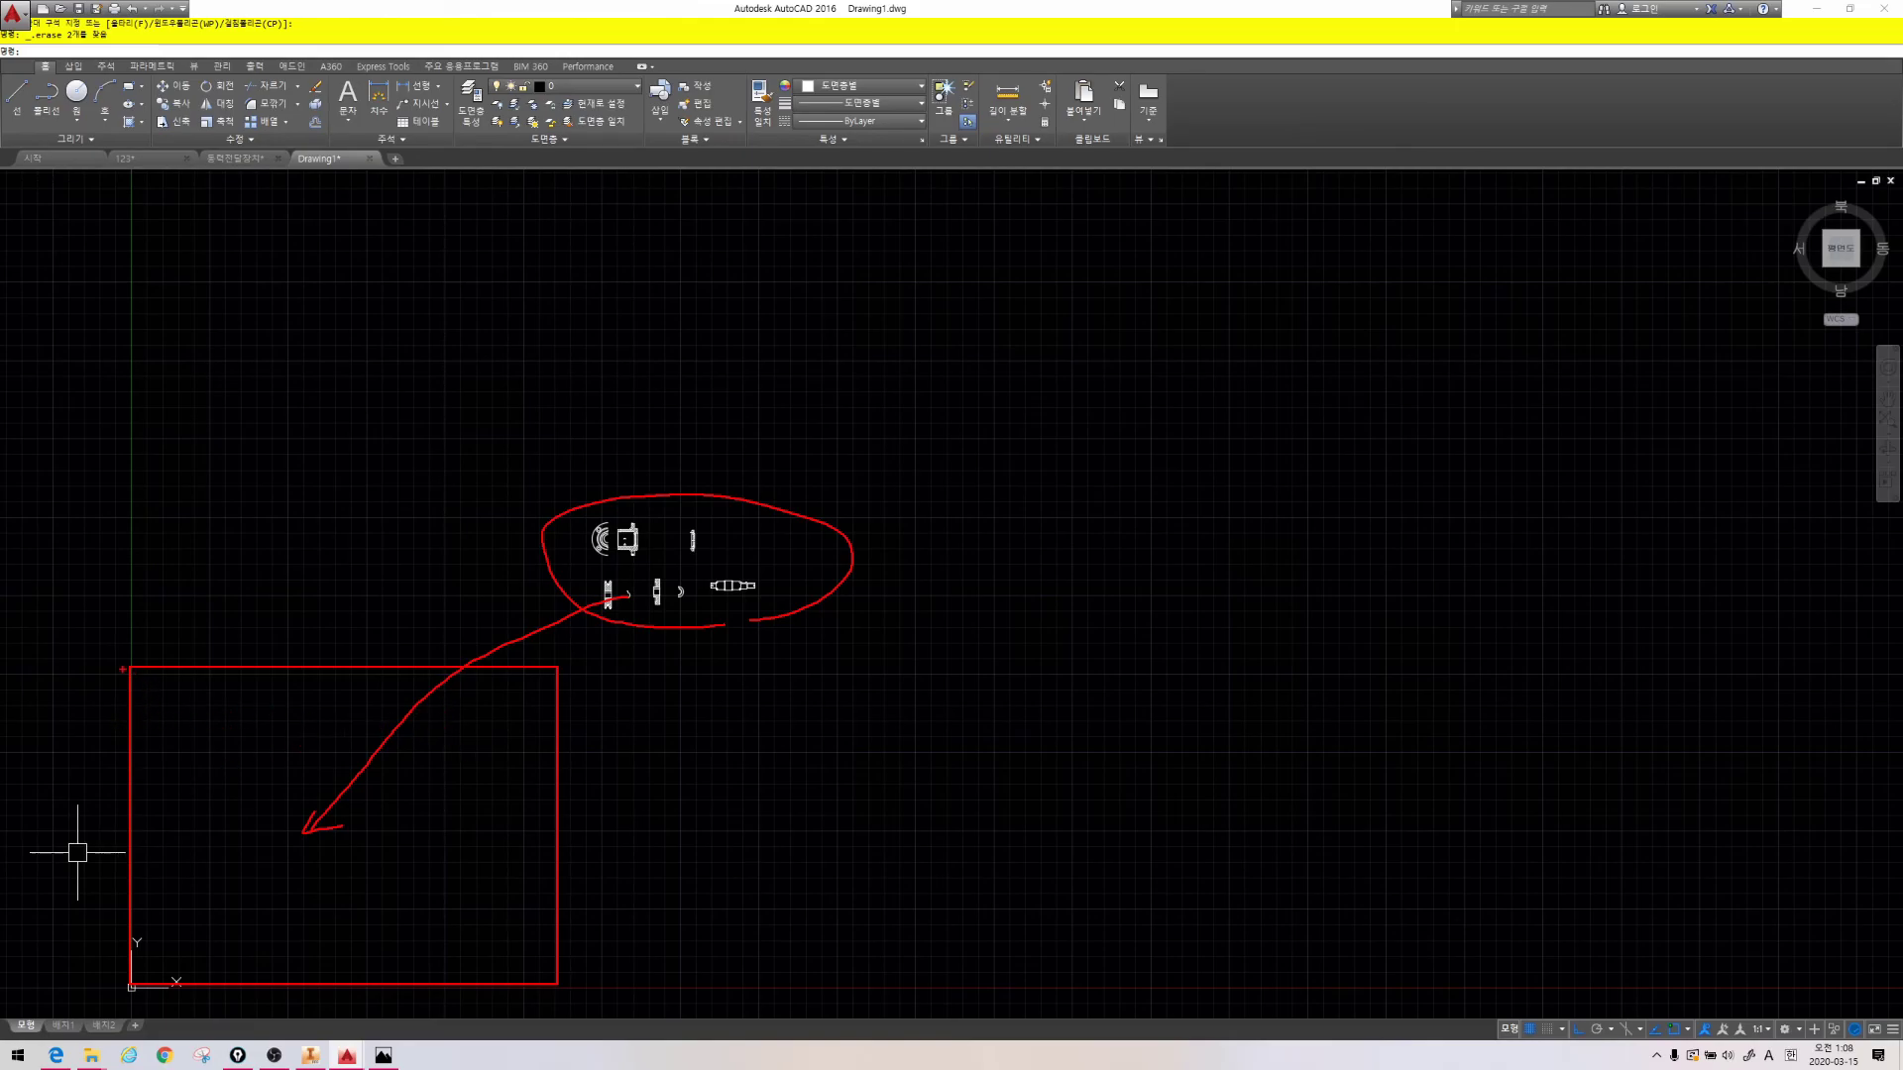
{"action": "mouse_move", "coordinate": [434, 971]}
{"action": "left_mouse_down"}
{"action": "mouse_move", "coordinate": [581, 911]}
{"action": "mouse_move", "coordinate": [548, 922]}
{"action": "left_mouse_up"}
{"action": "left_click_drag", "start_coordinate": [514, 903], "coordinate": [523, 873]}
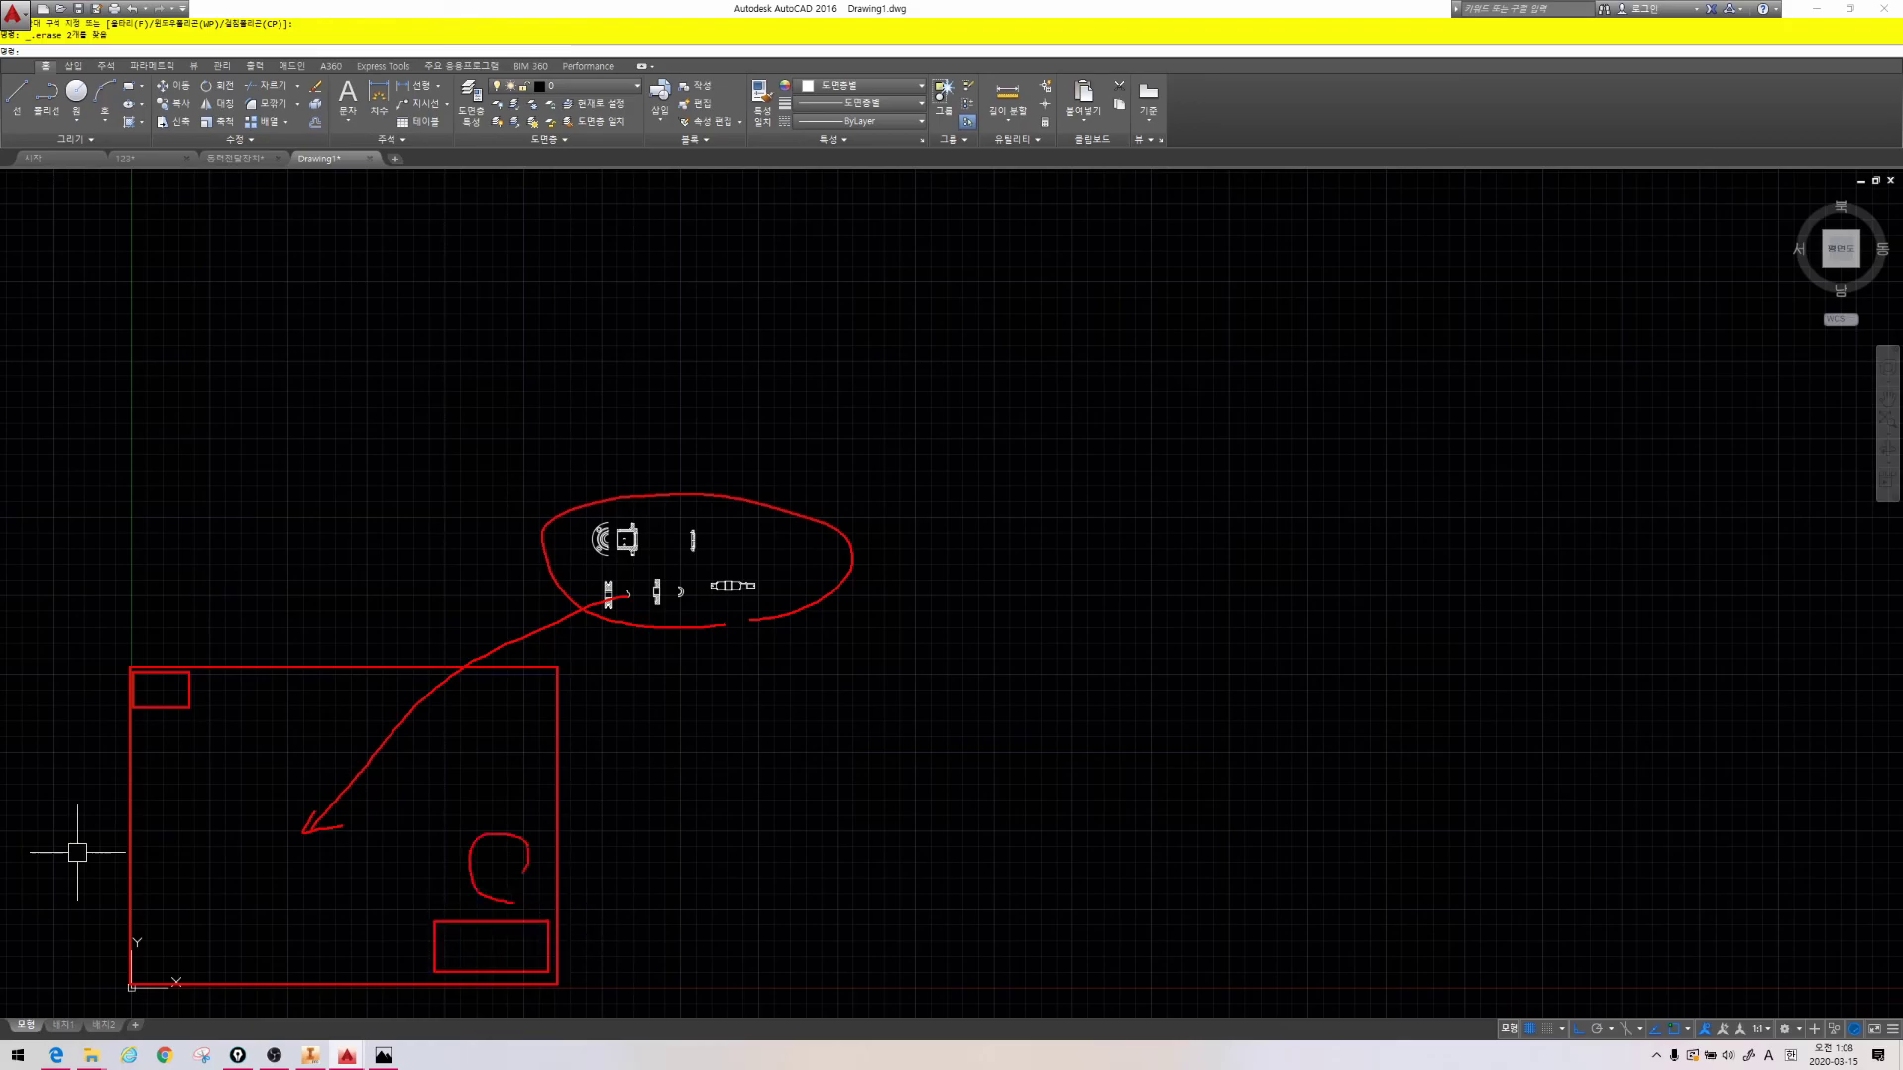